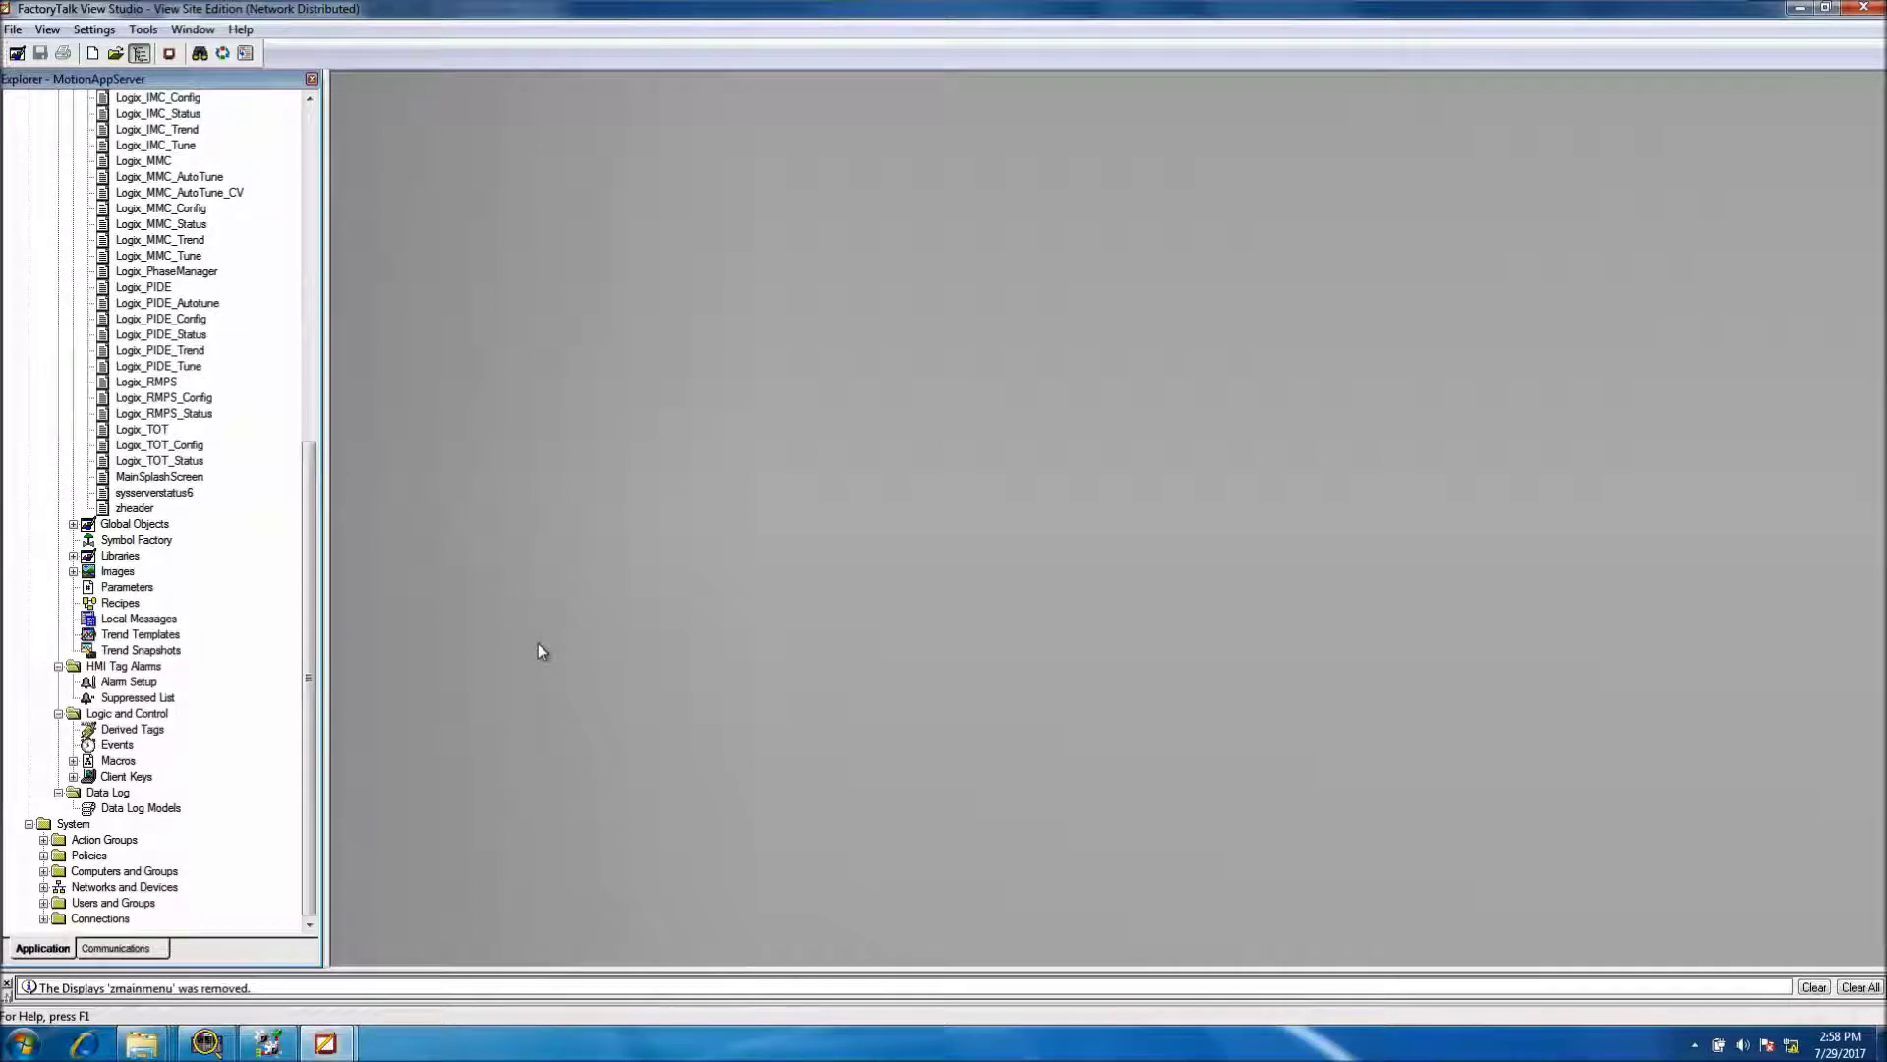
Switch to RSLogix 5000 and check the controller slots in the RSLogix Emulate 5000 Chassis Monitor, leaving the monitor minimized.
{"action": "left_click", "coordinate": [312, 565]}
{"action": "left_click_drag", "start_coordinate": [311, 565], "coordinate": [321, 433]}
{"action": "key", "text": "alt+Tab"}
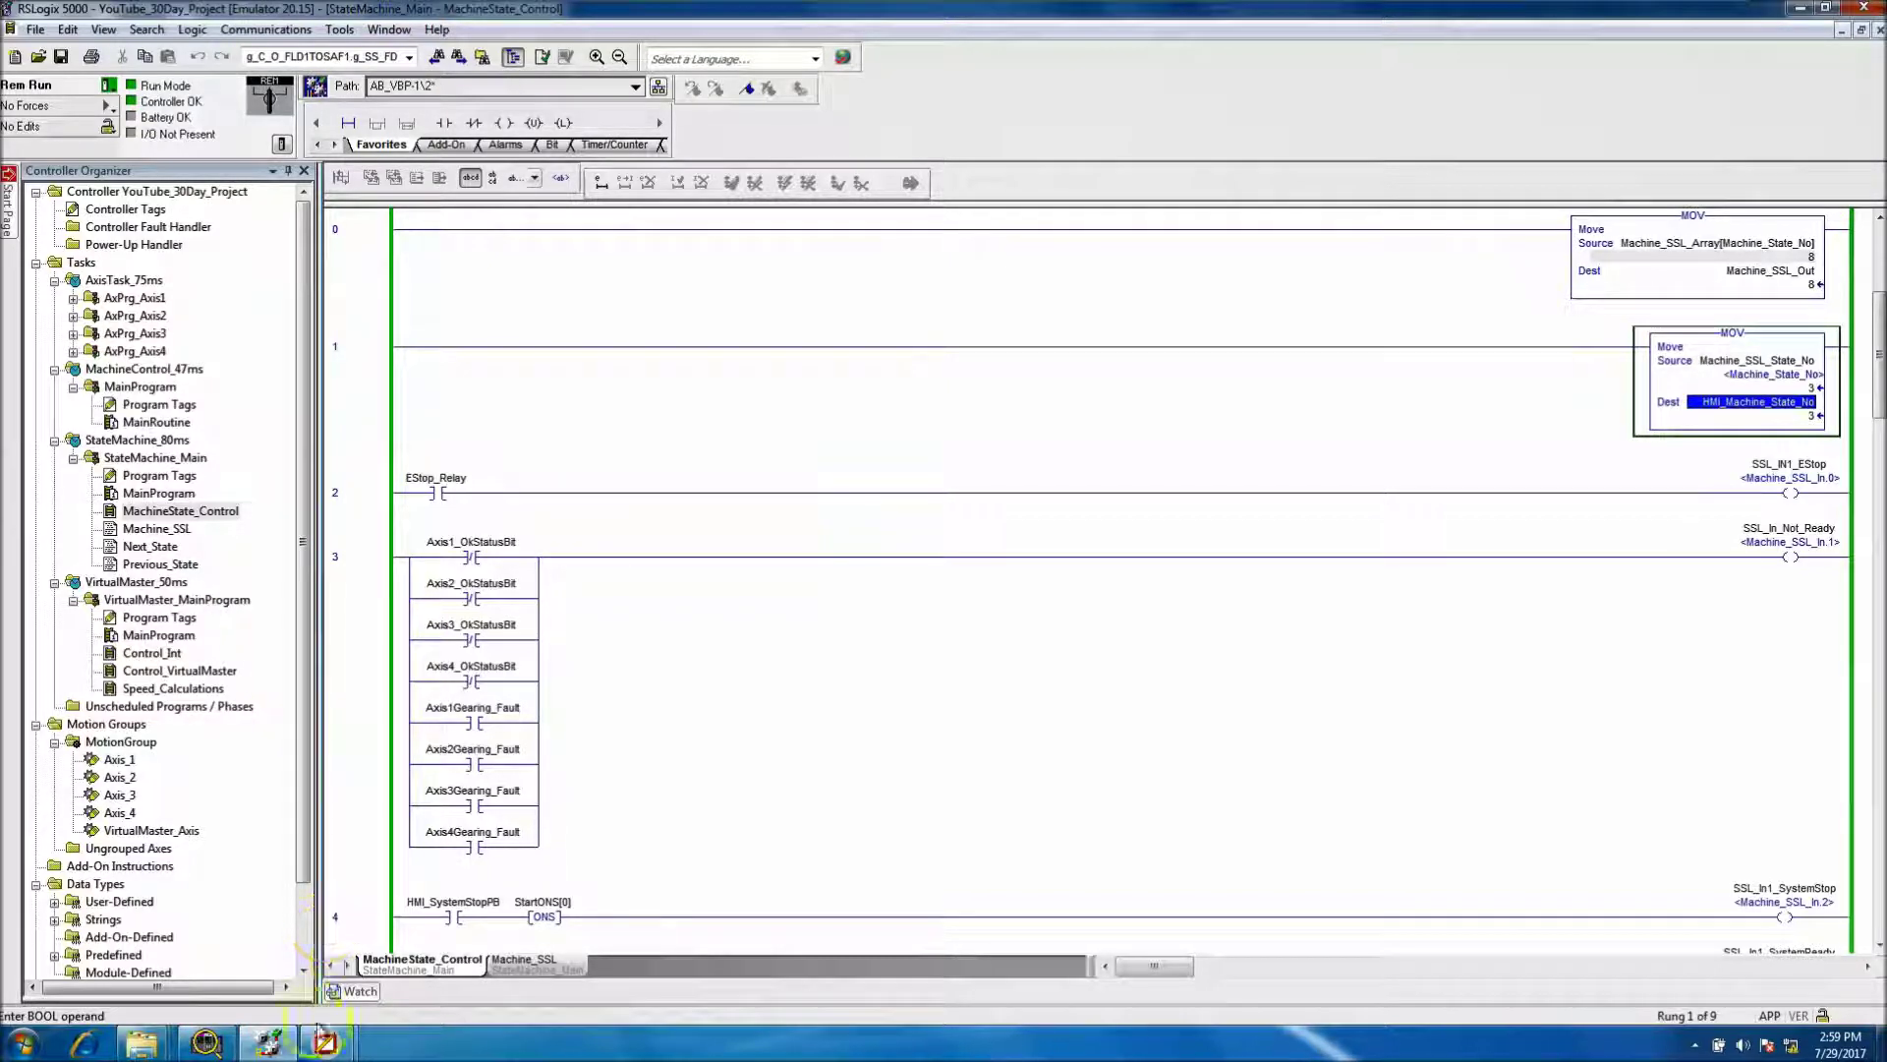
{"action": "left_click", "coordinate": [263, 939]}
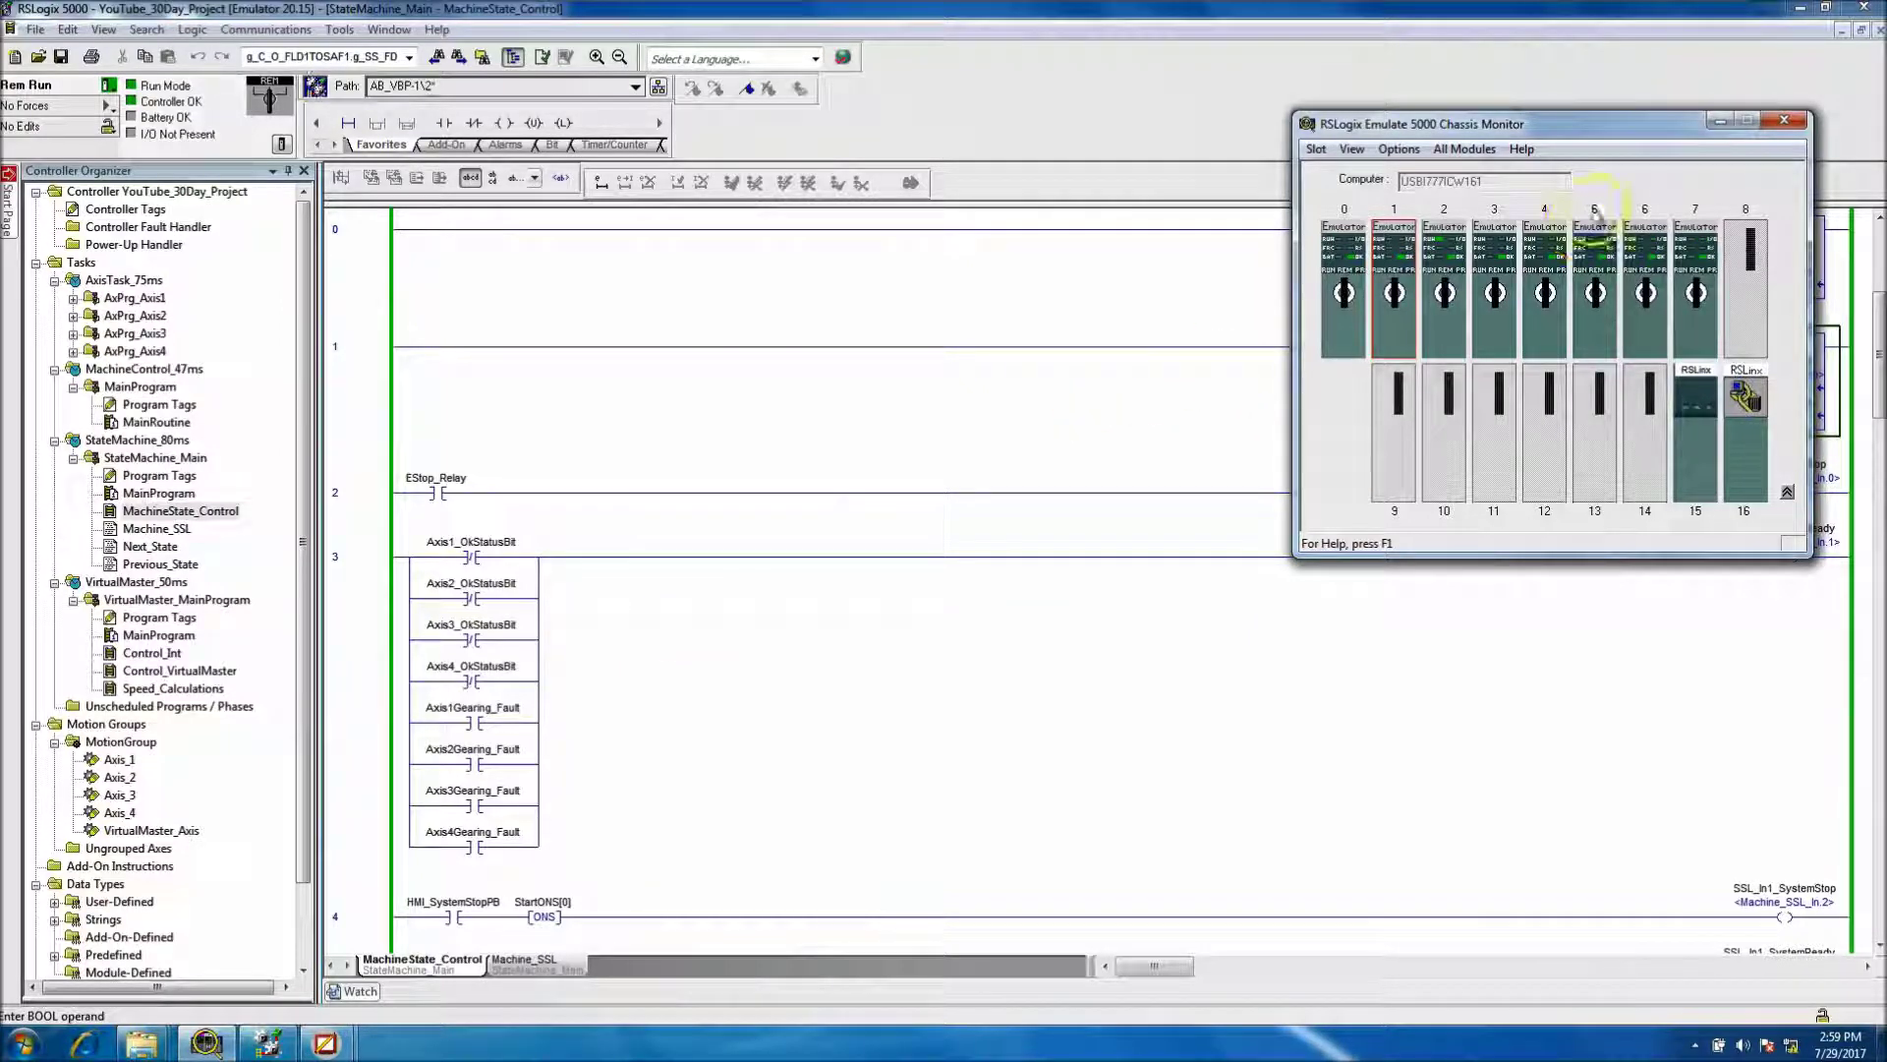
{"action": "left_click", "coordinate": [1720, 122]}
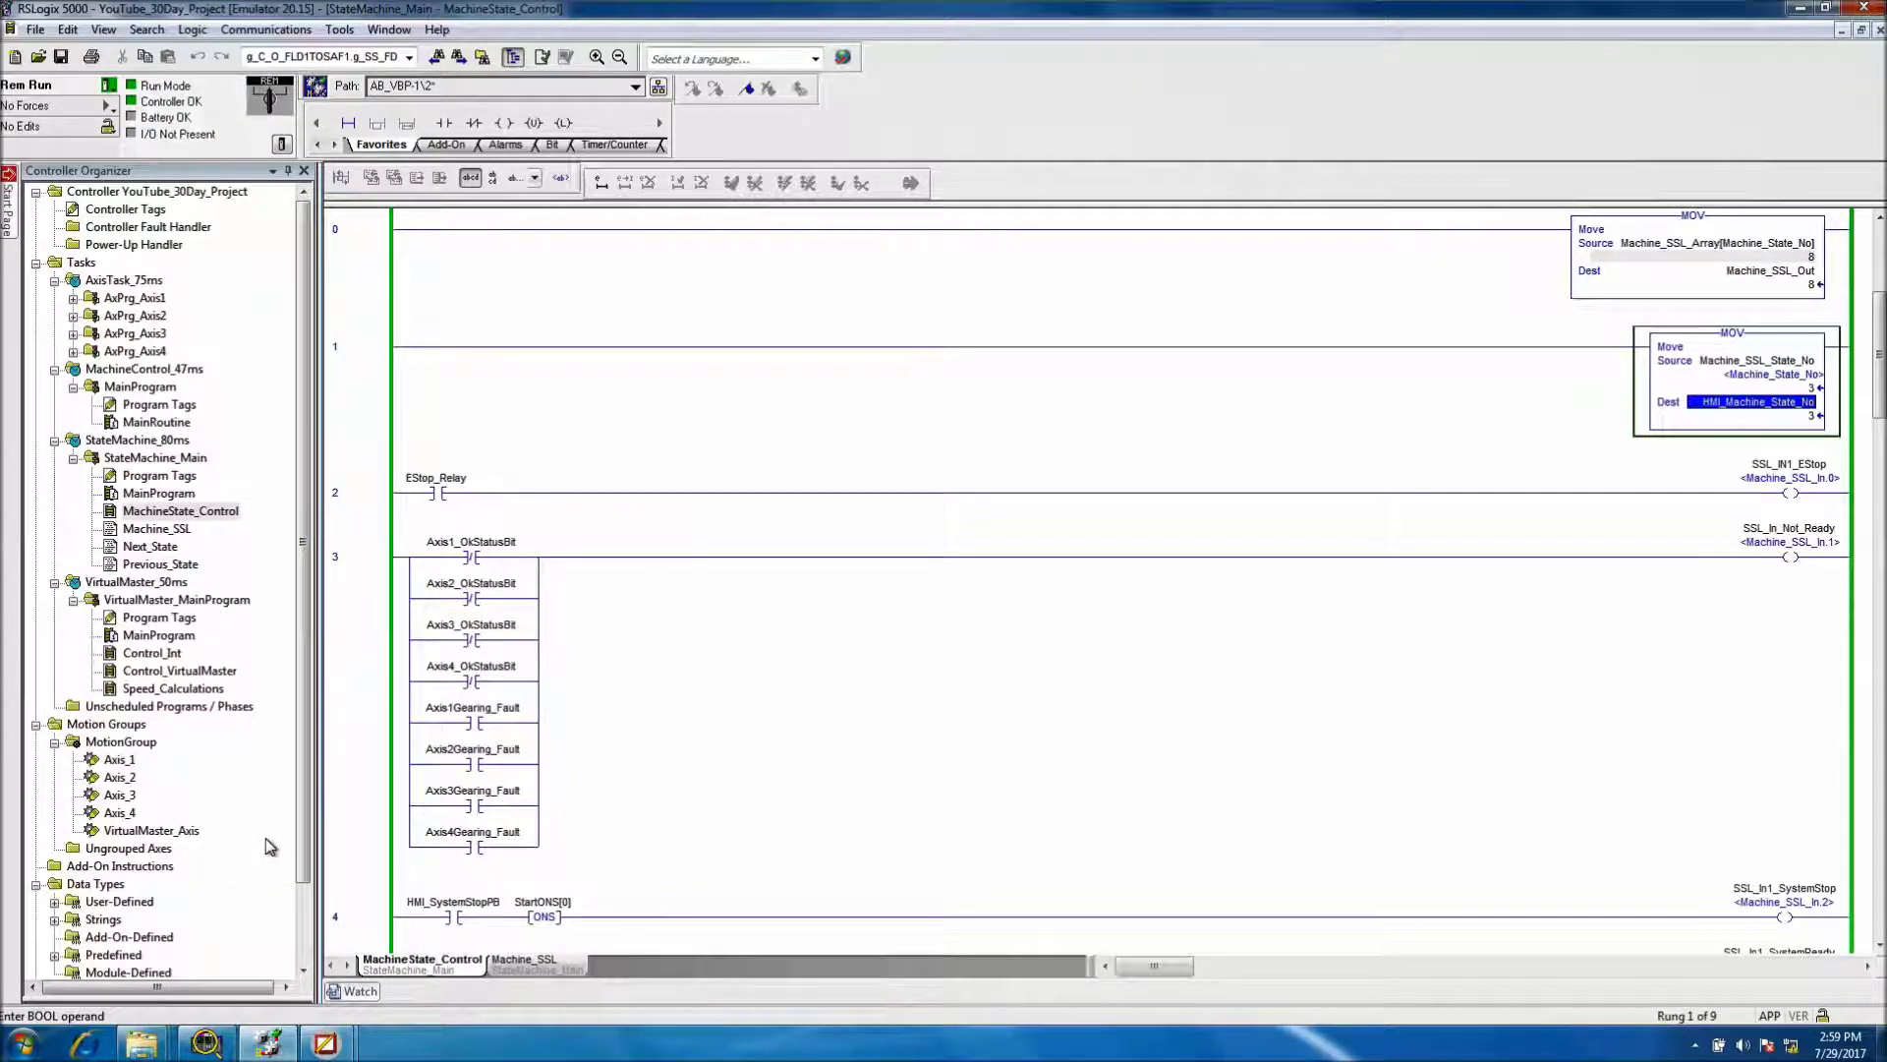
Switch to FactoryTalk View Studio, open the zheader display and move its window toward the middle of the workspace.
{"action": "left_click", "coordinate": [326, 1043]}
{"action": "mouse_move", "coordinate": [374, 953]}
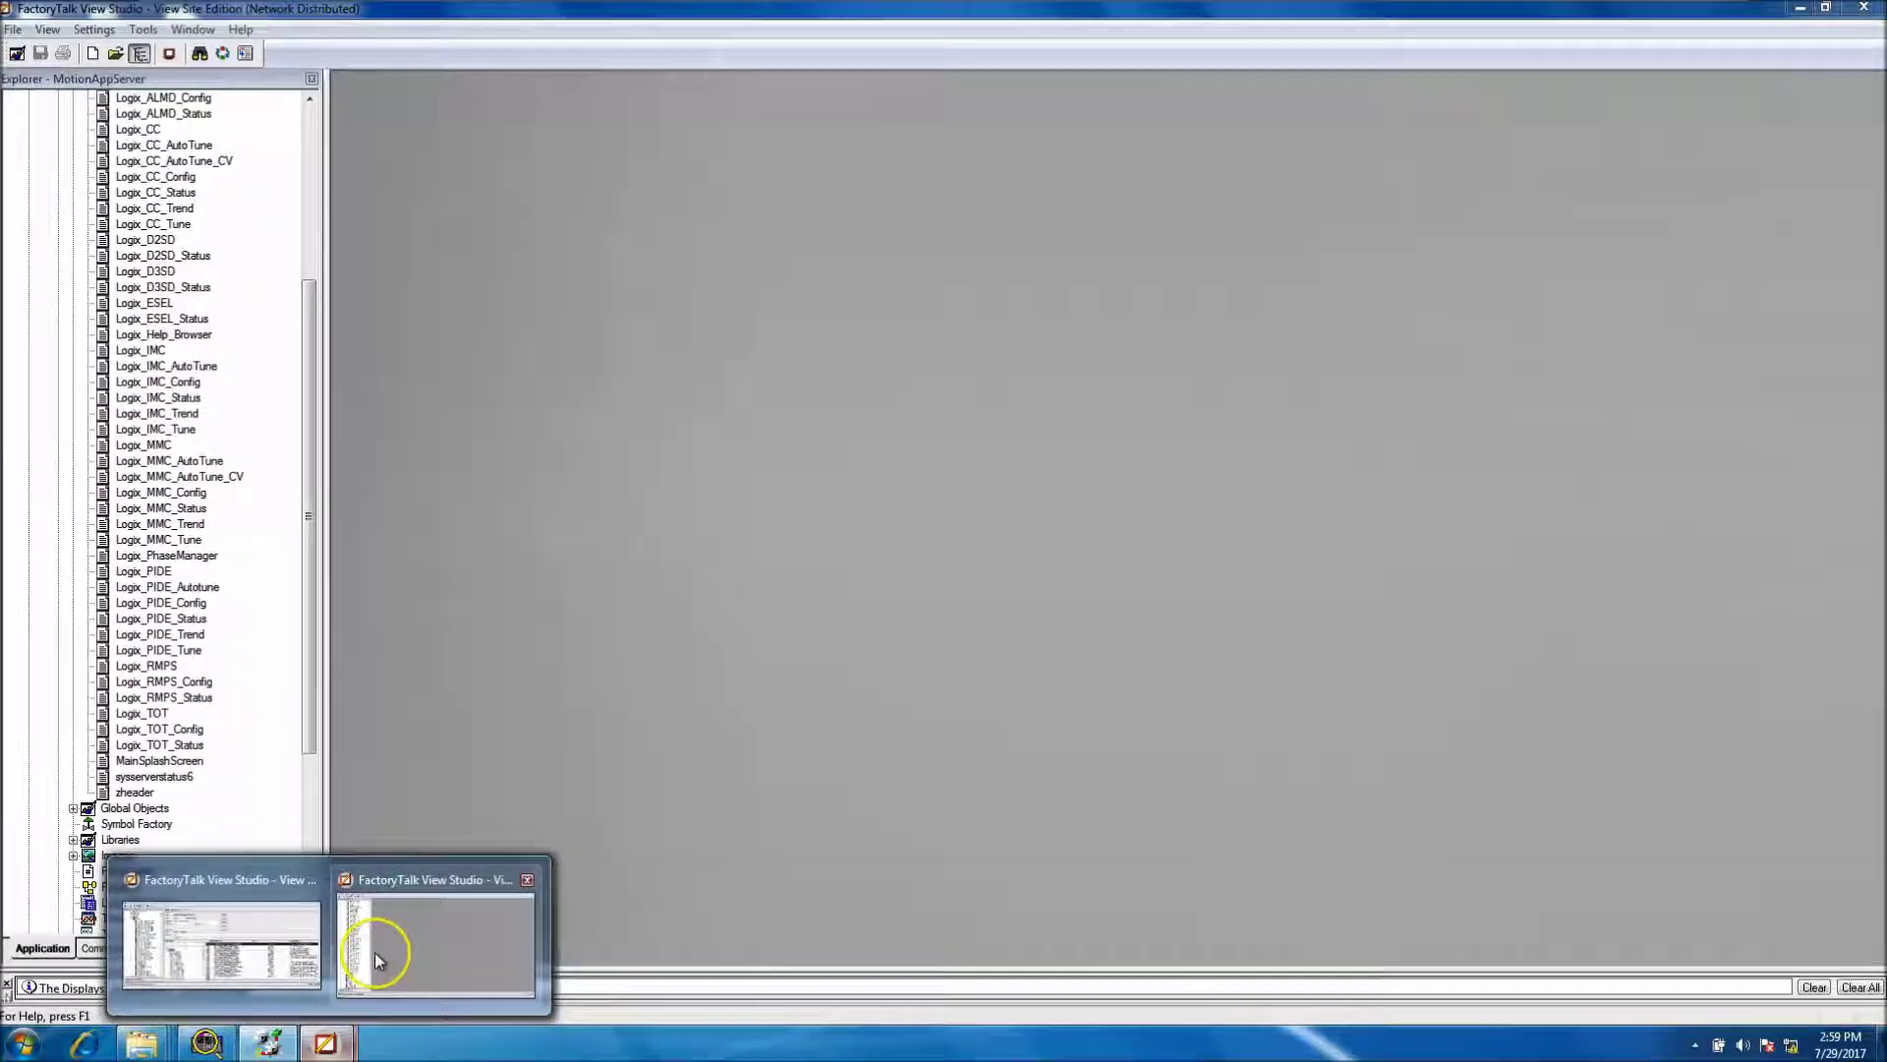
{"action": "left_click", "coordinate": [411, 941]}
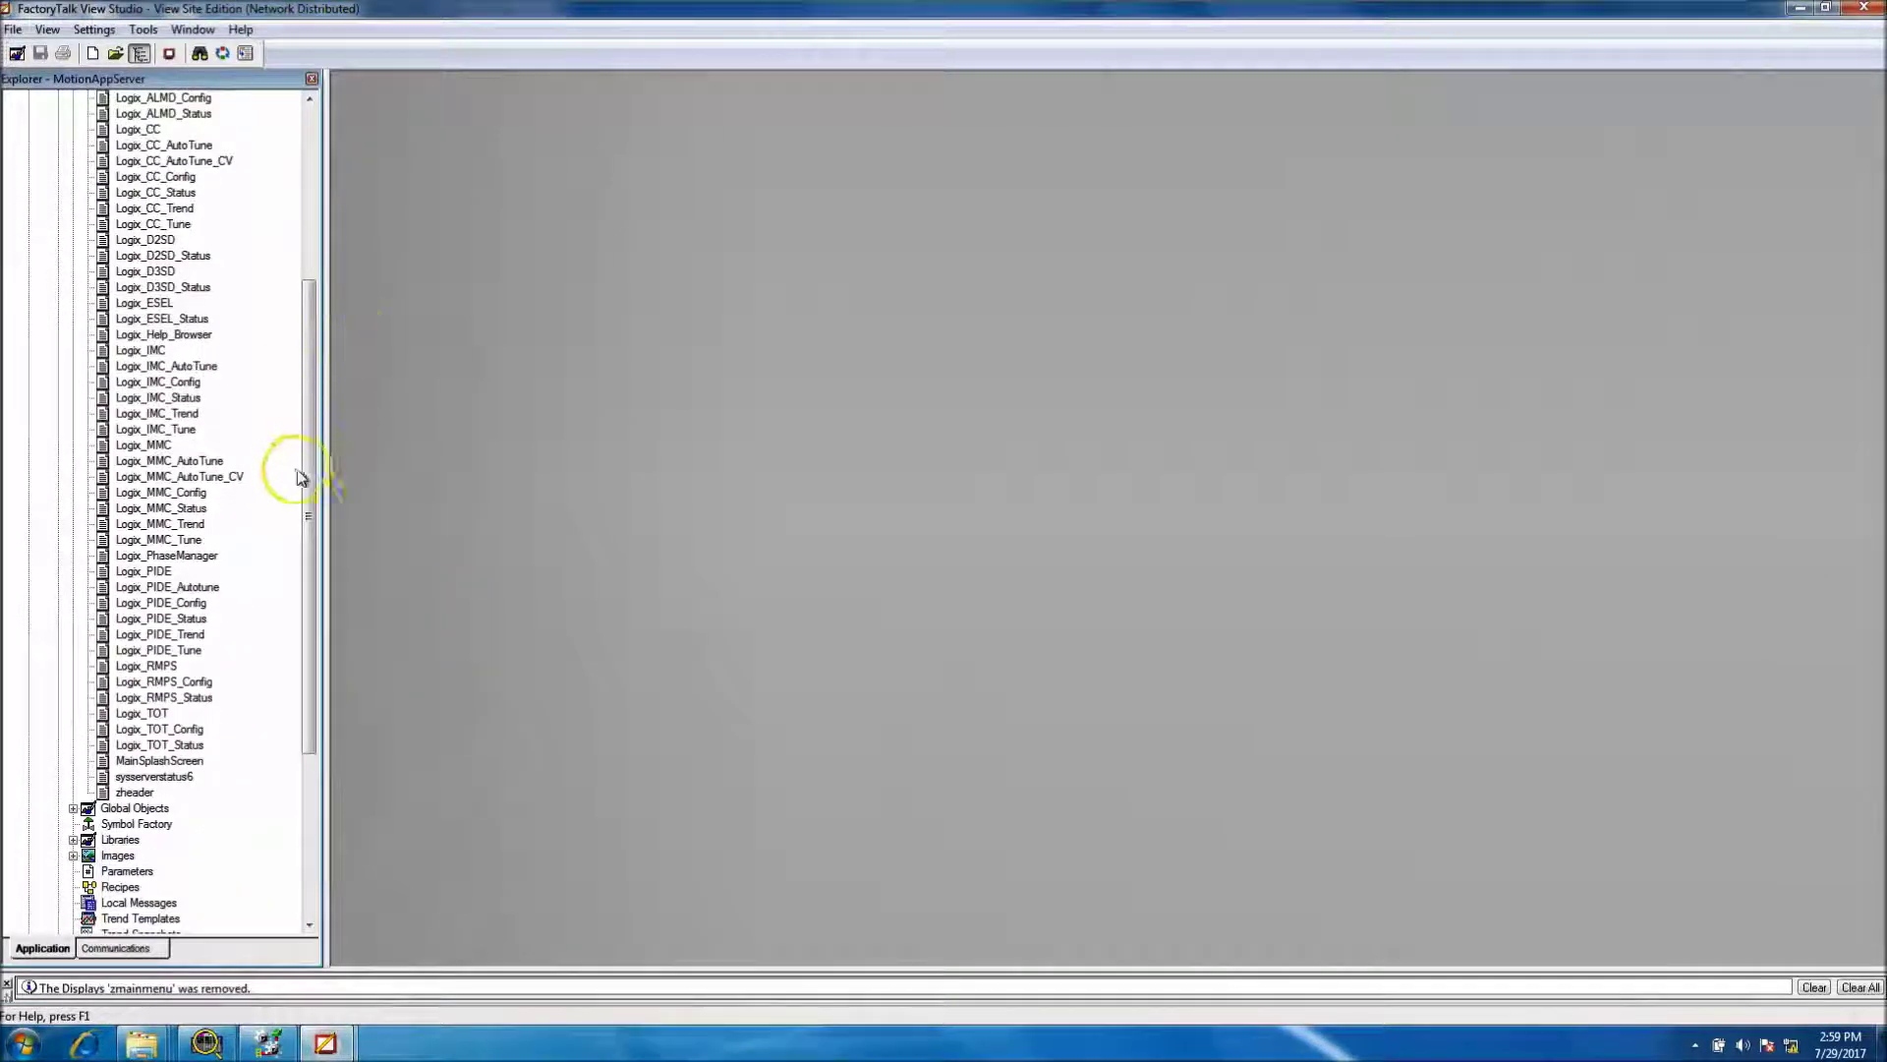
{"action": "left_click_drag", "start_coordinate": [307, 485], "coordinate": [307, 445]}
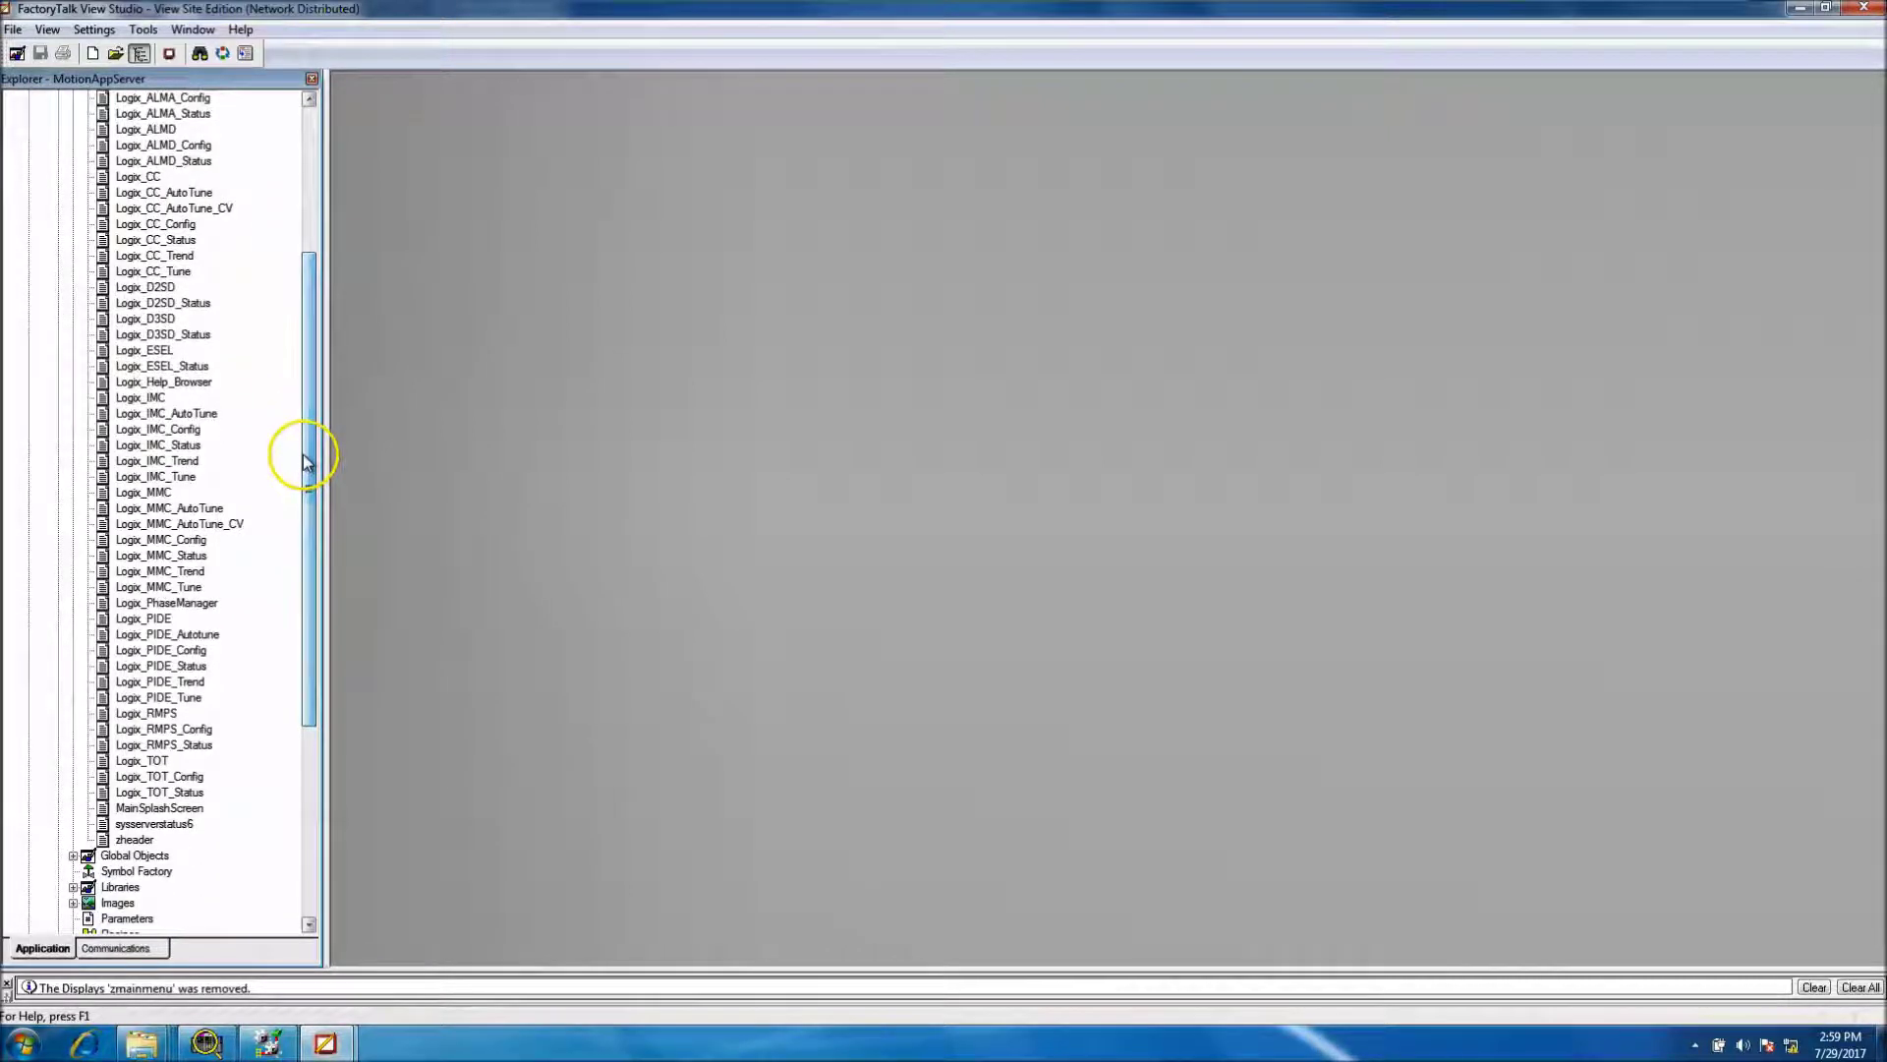
{"action": "double_click", "coordinate": [136, 841]}
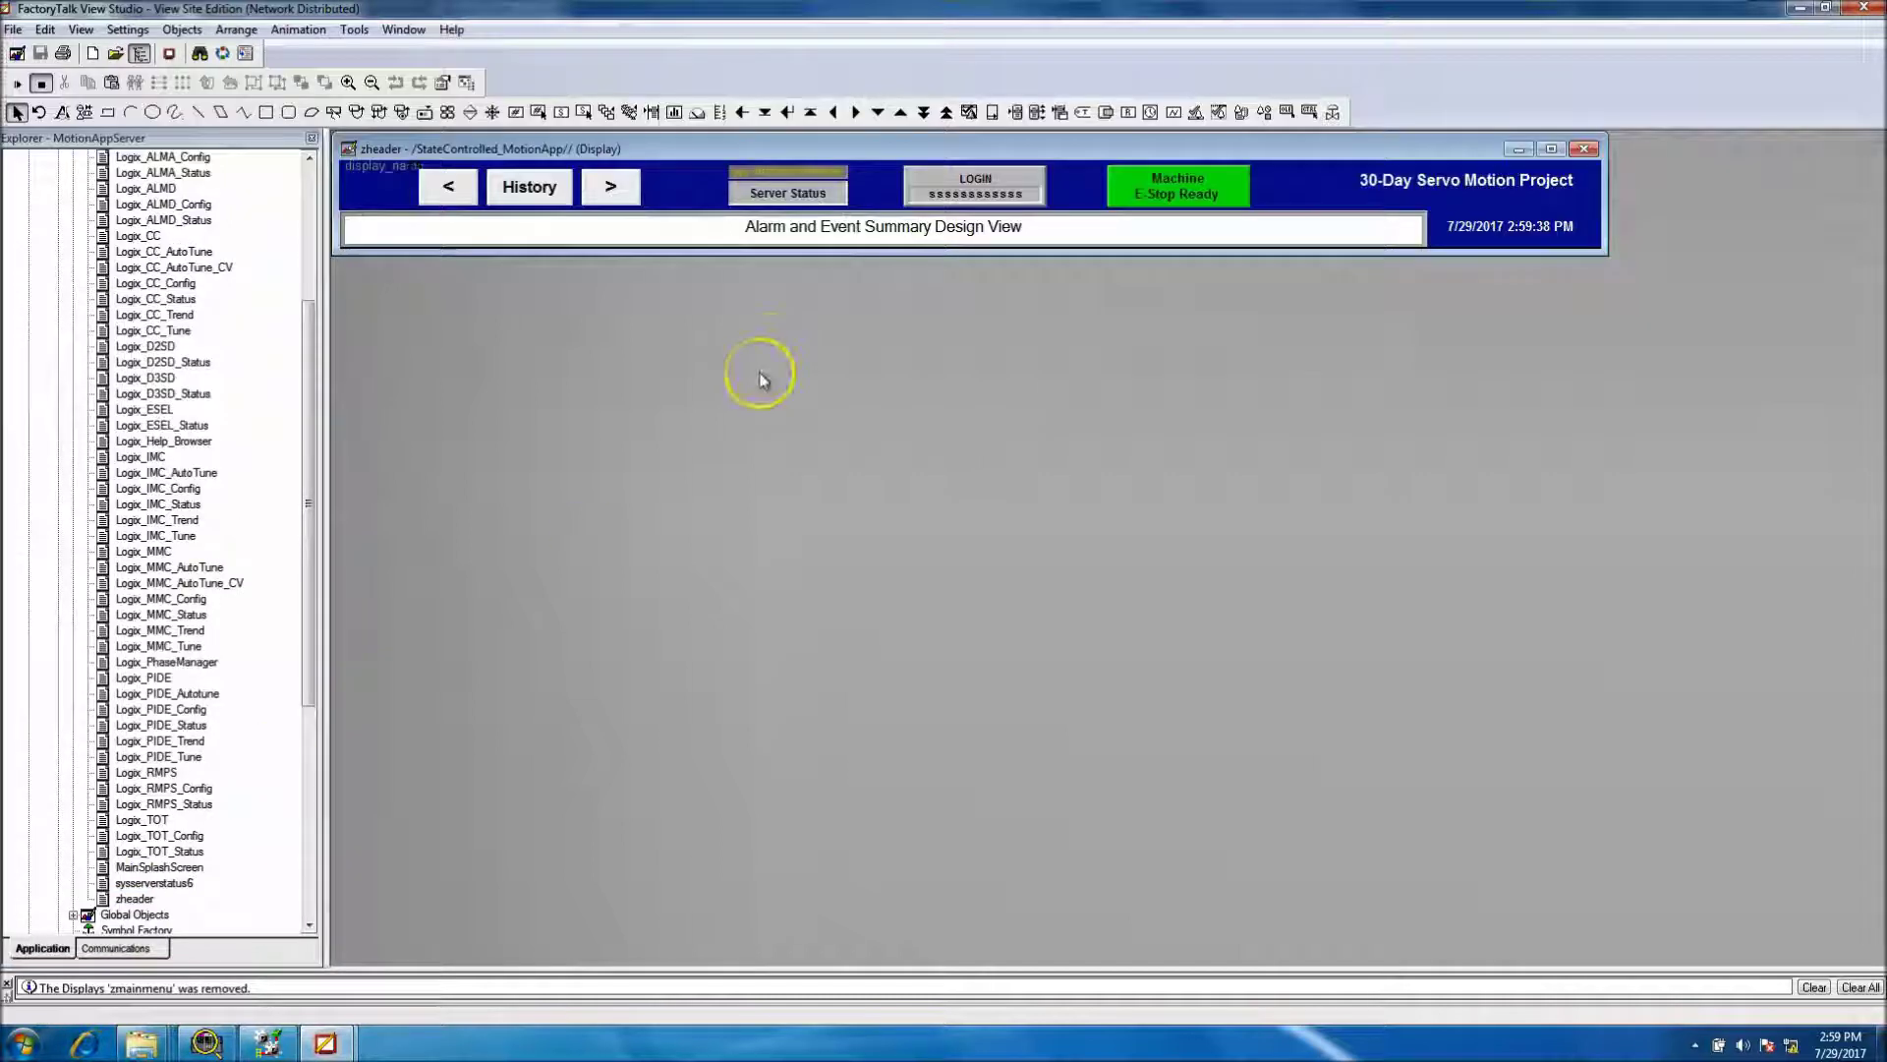
{"action": "left_click_drag", "start_coordinate": [857, 160], "coordinate": [967, 459]}
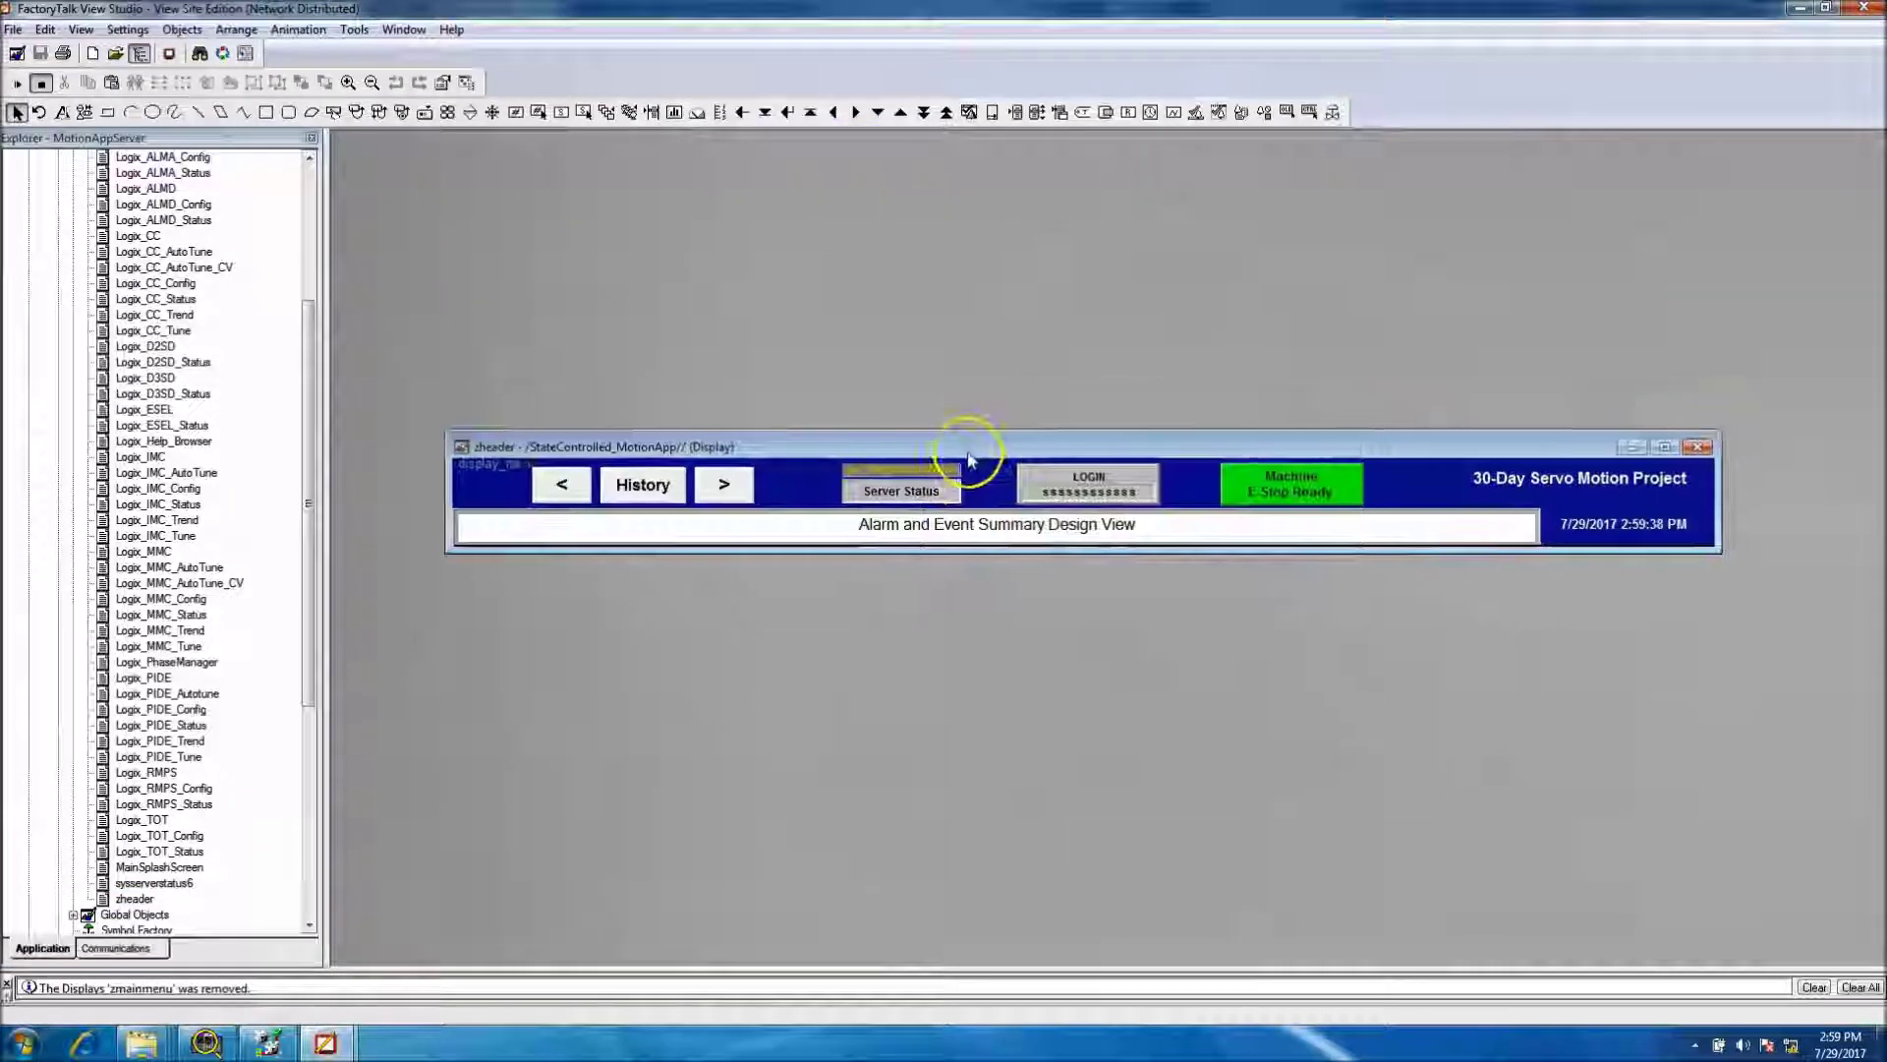
Review the column, toolbar, status bar and event subscription settings of the header's alarm and event summary, then close its properties.
{"action": "left_click", "coordinate": [1273, 542]}
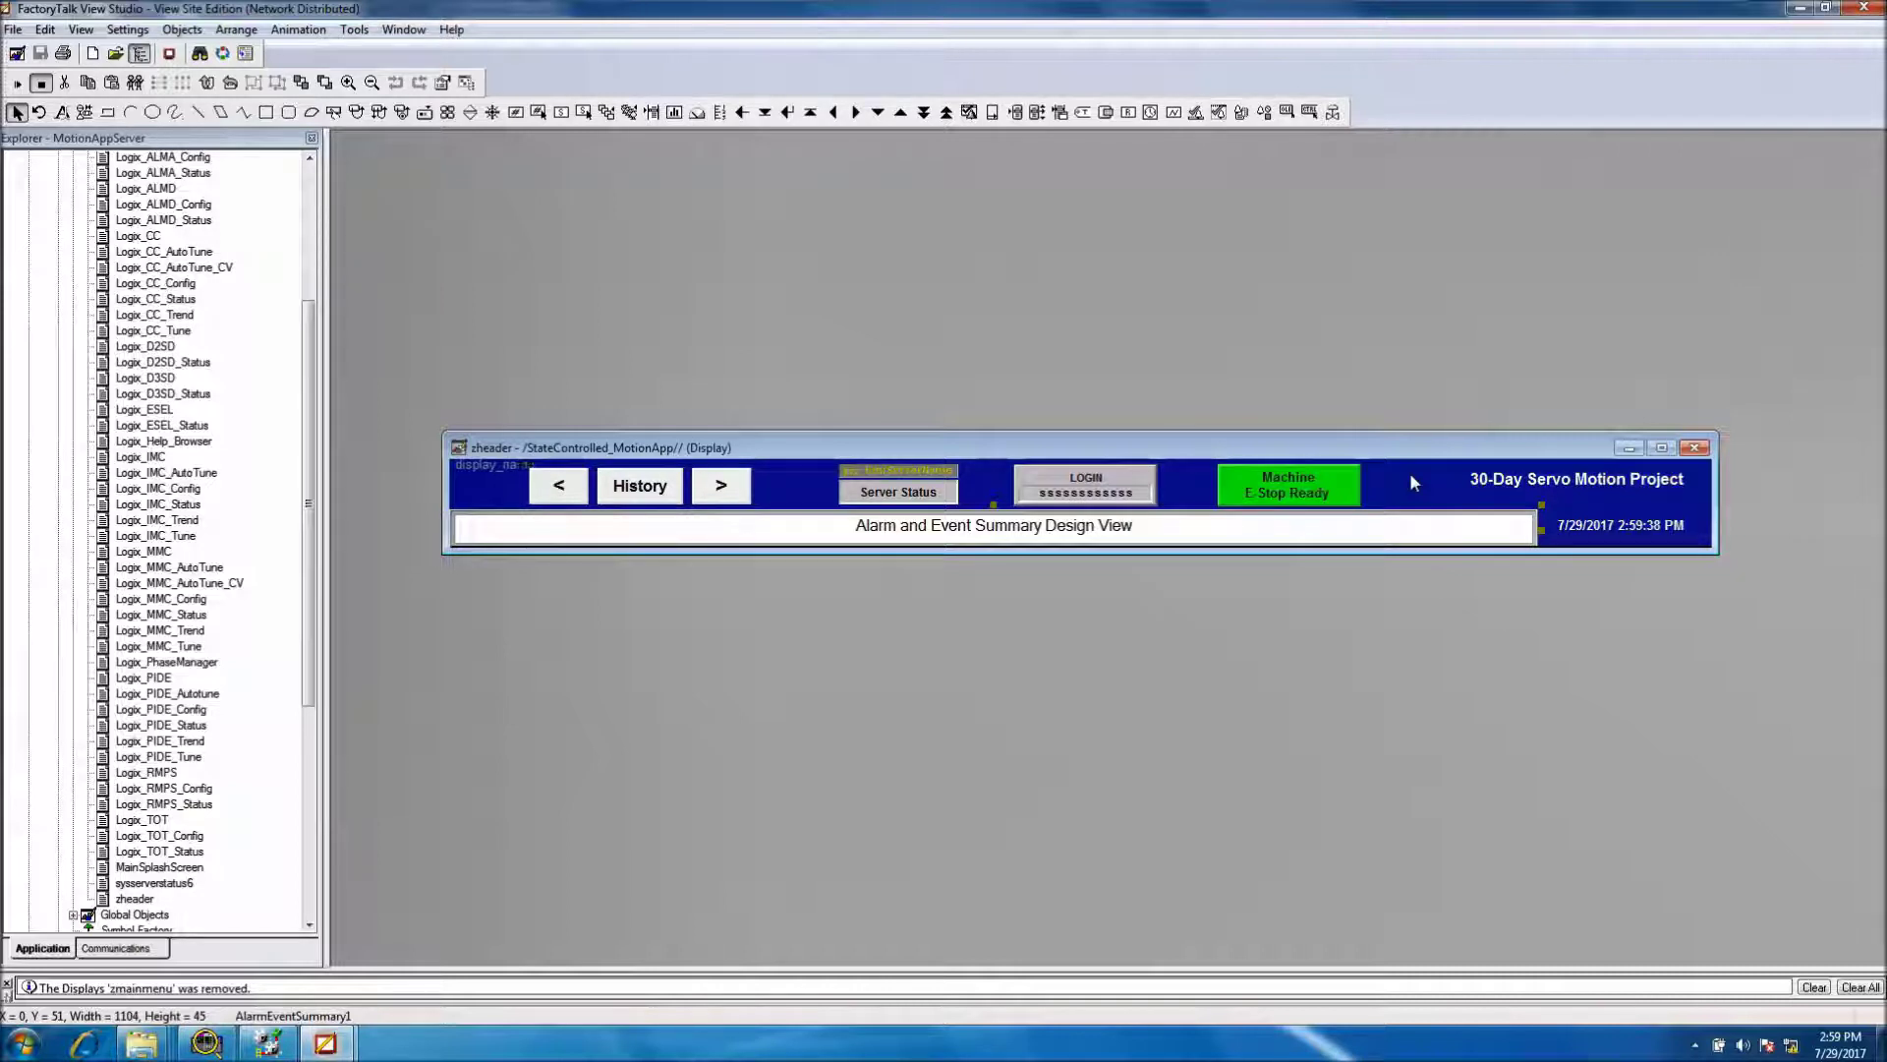
{"action": "double_click", "coordinate": [1384, 538]}
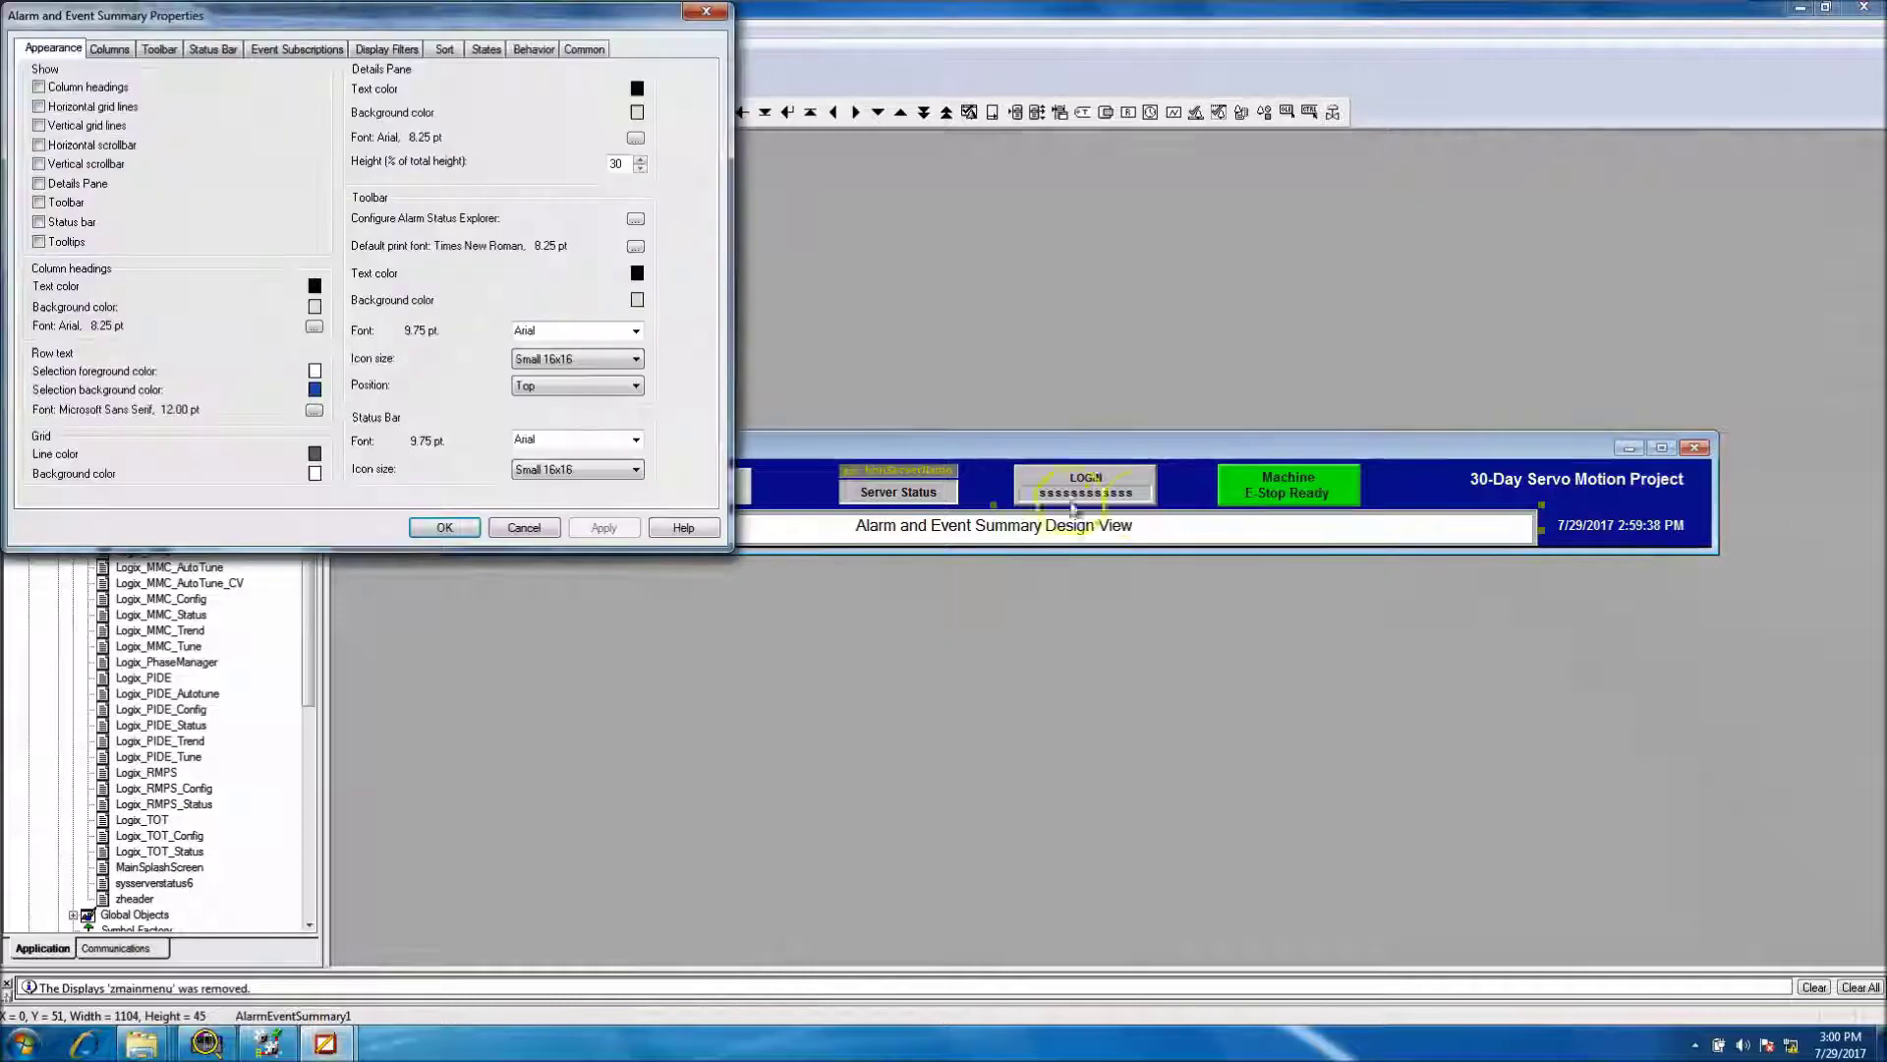
{"action": "left_click_drag", "start_coordinate": [49, 25], "coordinate": [792, 596]}
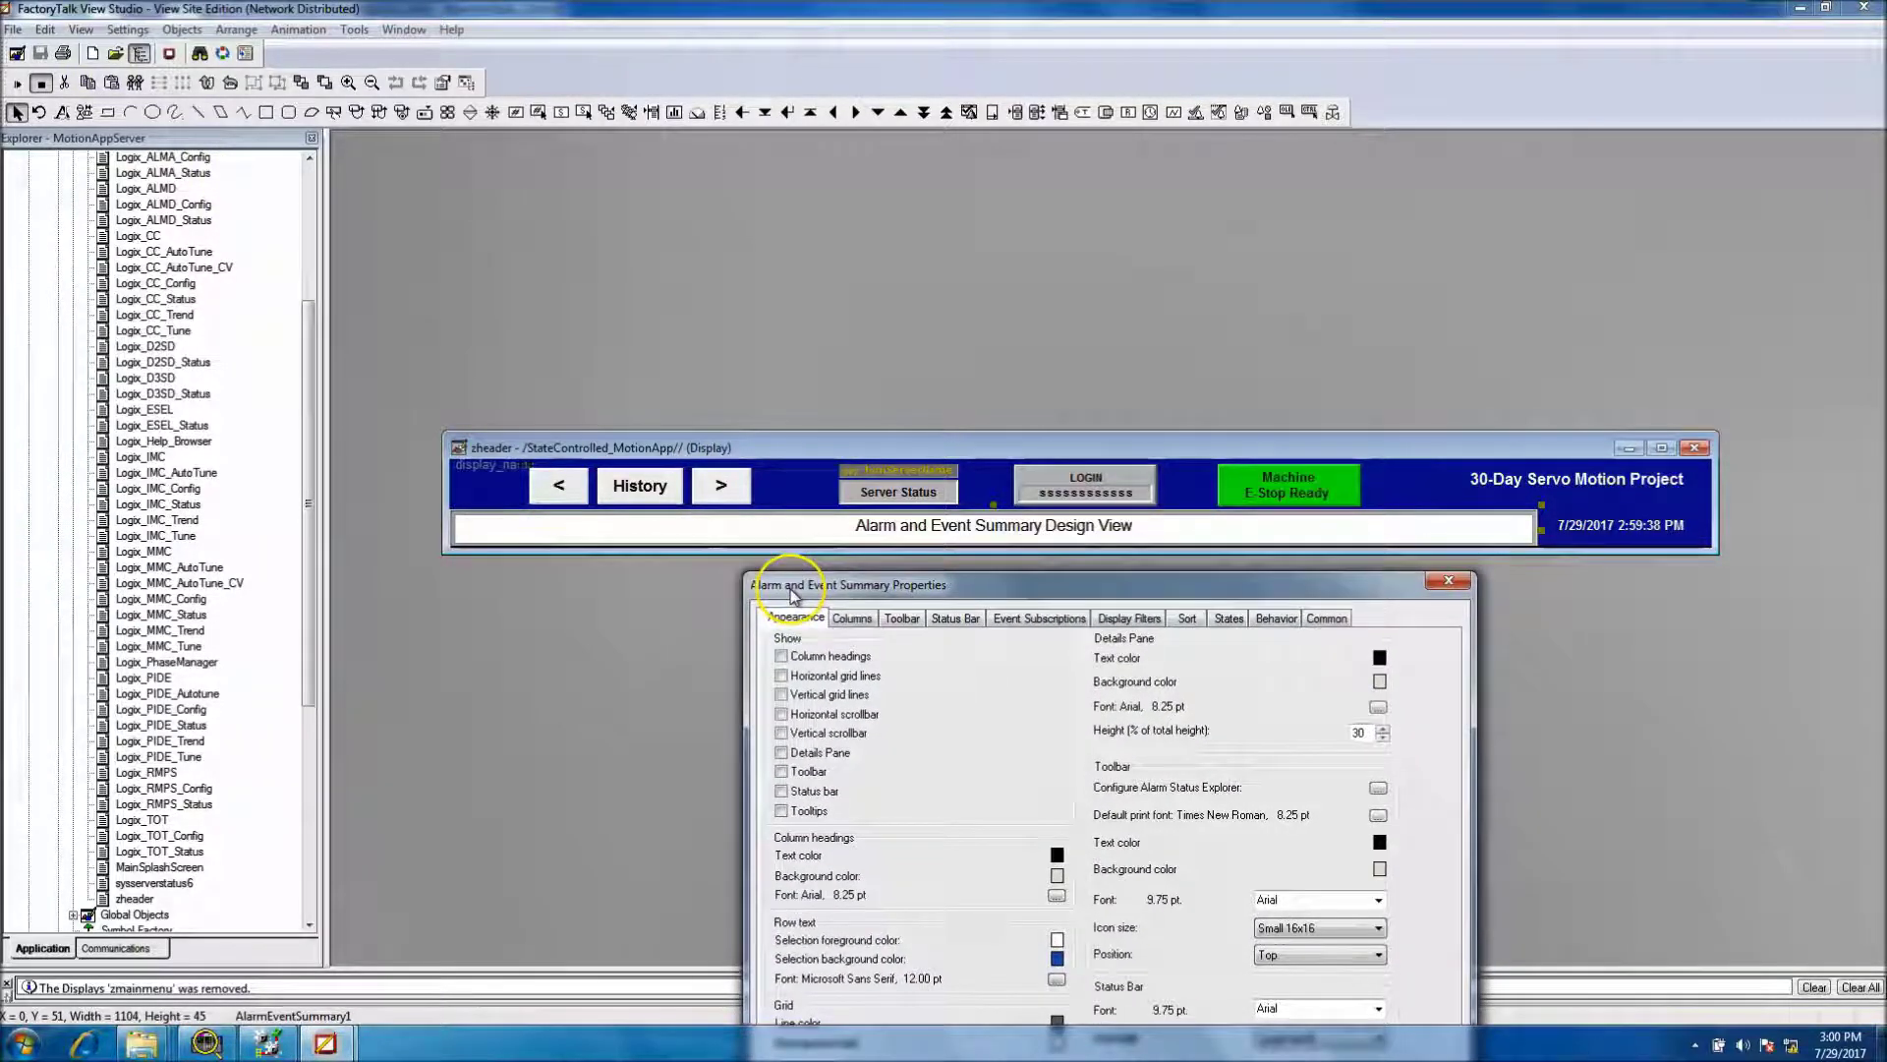
{"action": "left_click", "coordinate": [848, 619]}
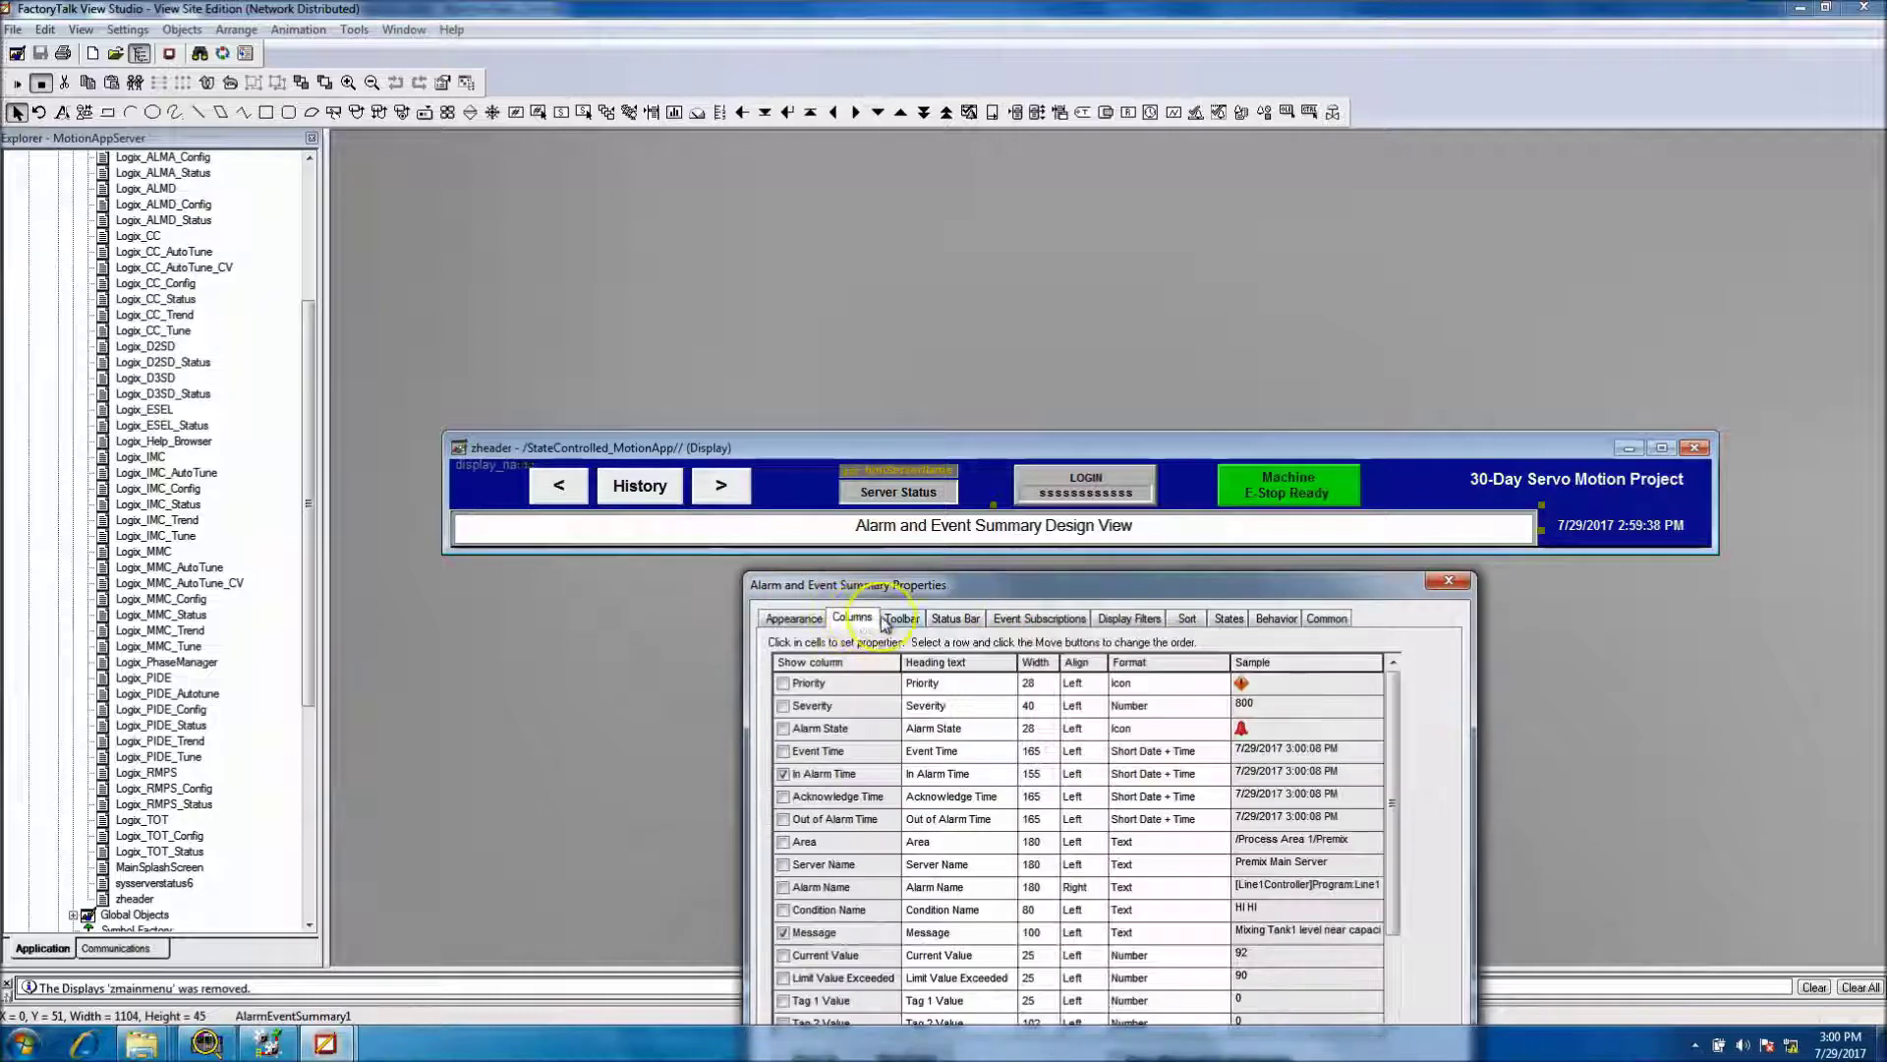
{"action": "left_click", "coordinate": [902, 618]}
{"action": "left_click", "coordinate": [954, 618]}
{"action": "left_click", "coordinate": [1025, 618]}
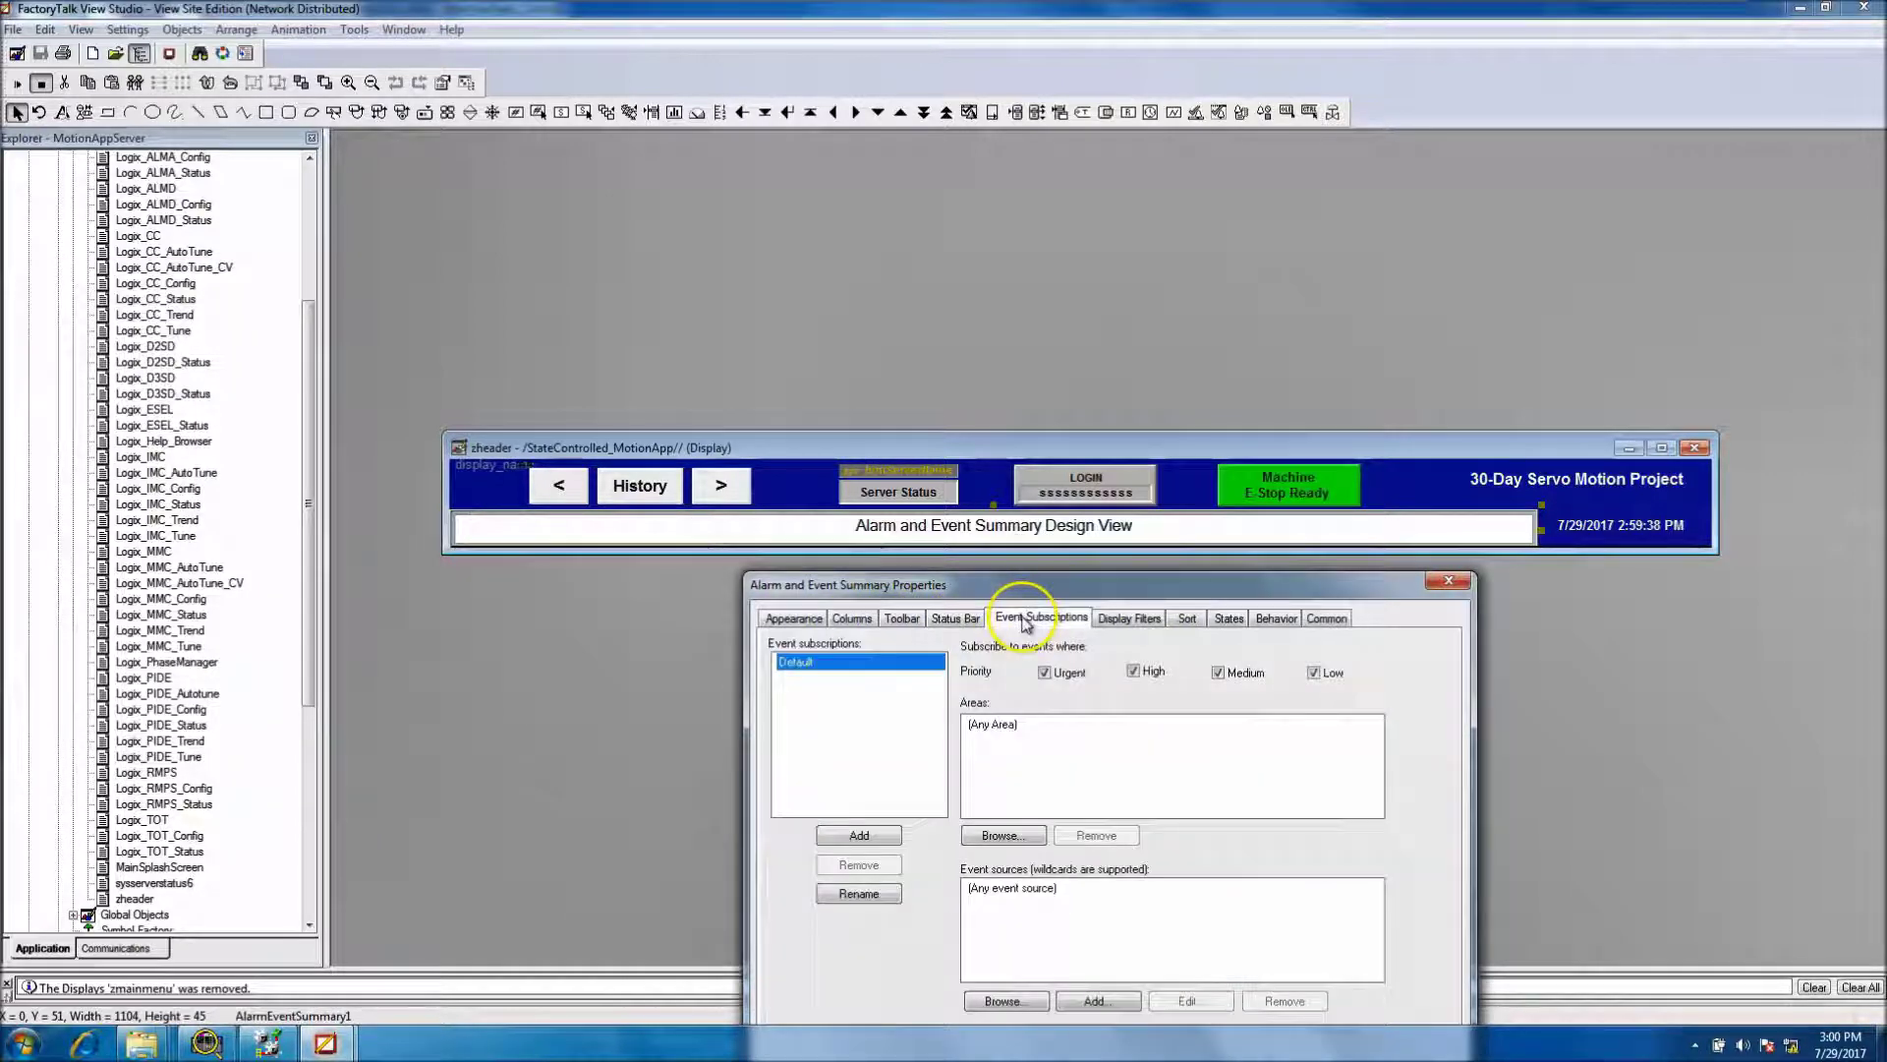
{"action": "left_click_drag", "start_coordinate": [1381, 590], "coordinate": [1165, 430]}
{"action": "left_click", "coordinate": [1231, 423]}
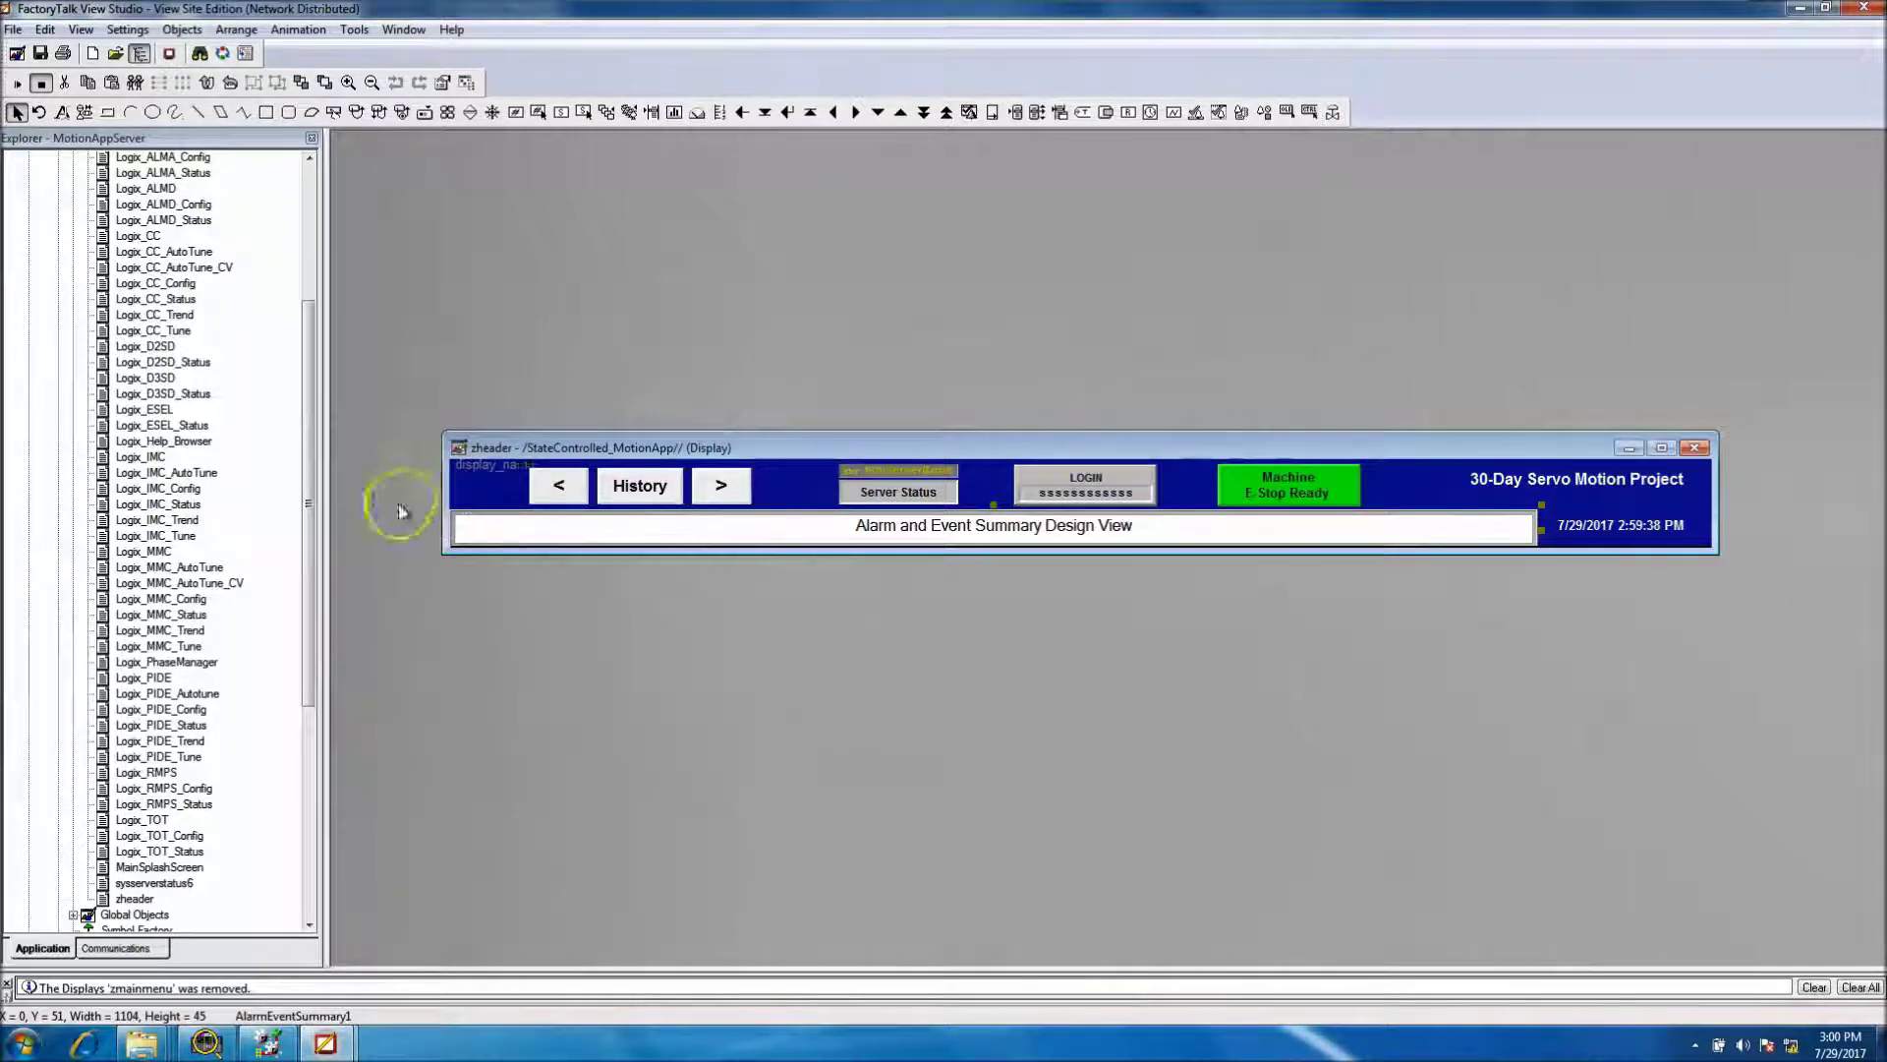
Expand the DataServer area and inspect the Alarms and Events settings of the RSLinx Enterprise server.
{"action": "left_click_drag", "start_coordinate": [316, 528], "coordinate": [286, 240]}
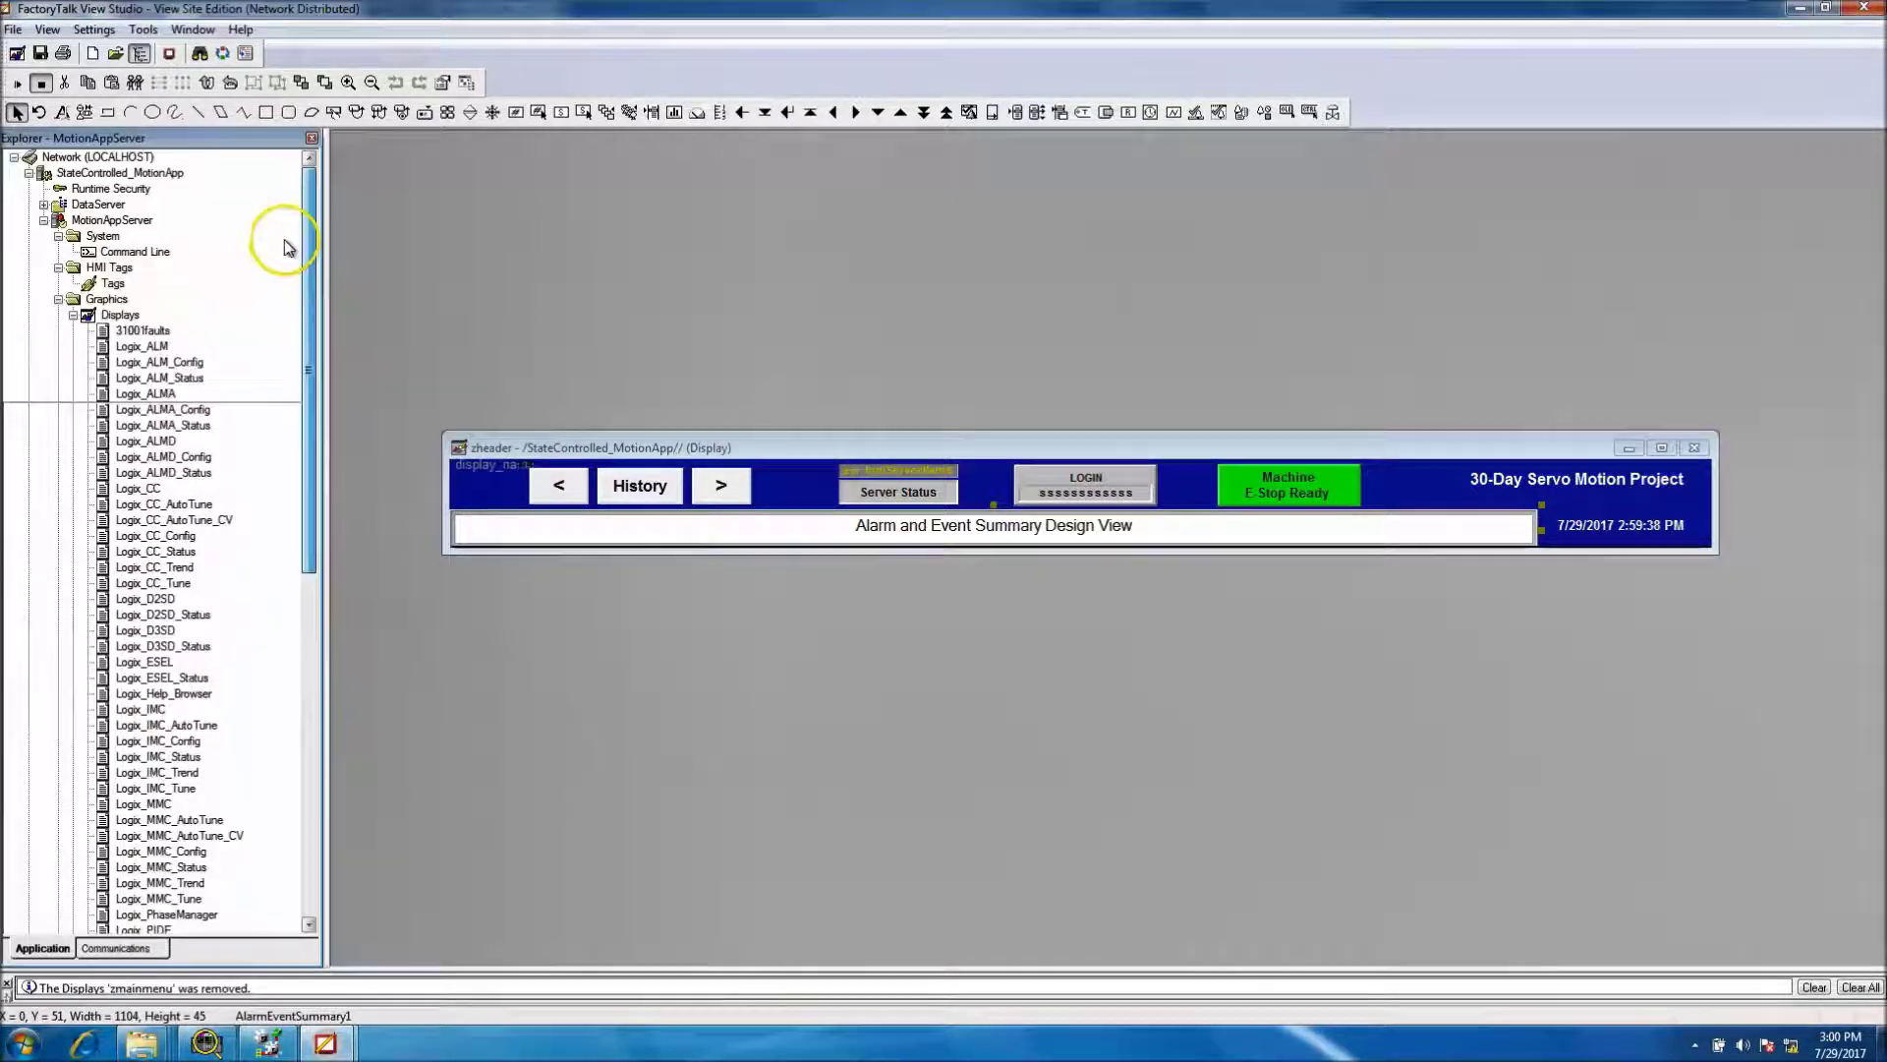
{"action": "double_click", "coordinate": [98, 204]}
{"action": "left_click", "coordinate": [93, 220]}
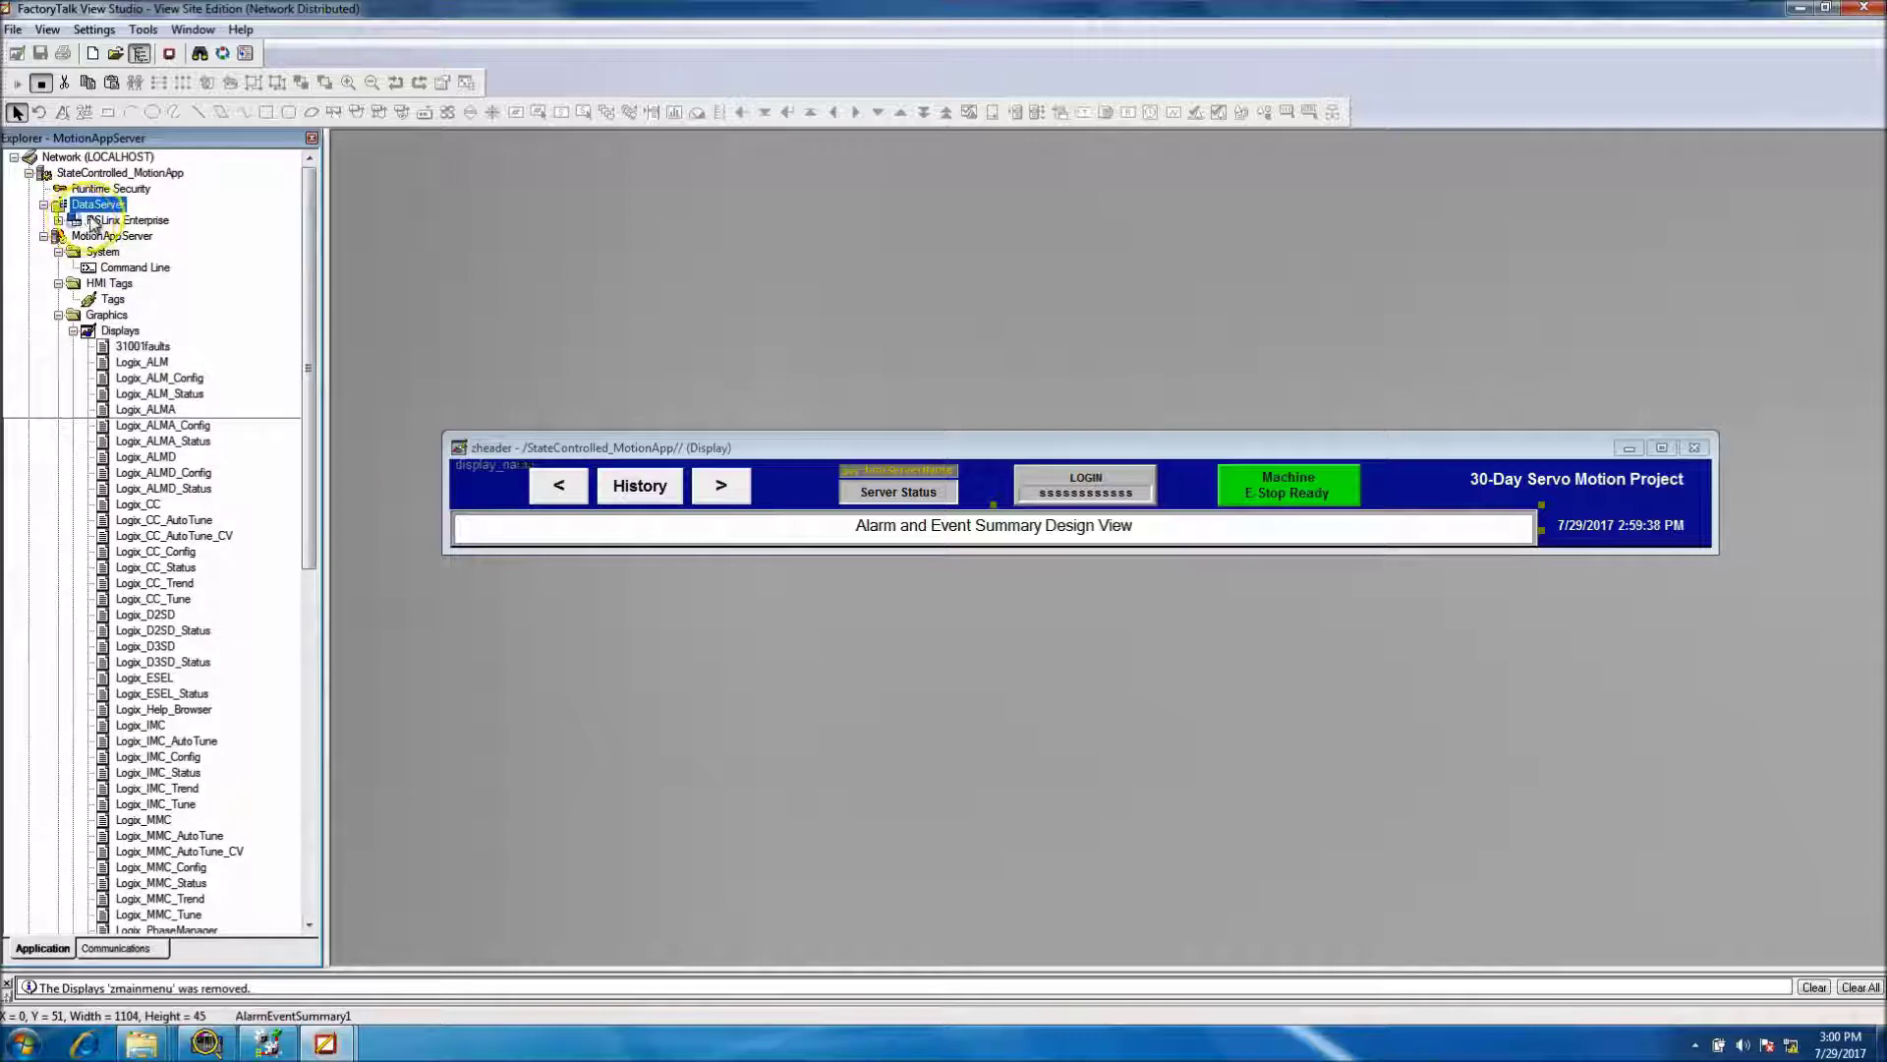
{"action": "double_click", "coordinate": [93, 220]}
{"action": "right_click", "coordinate": [115, 221]}
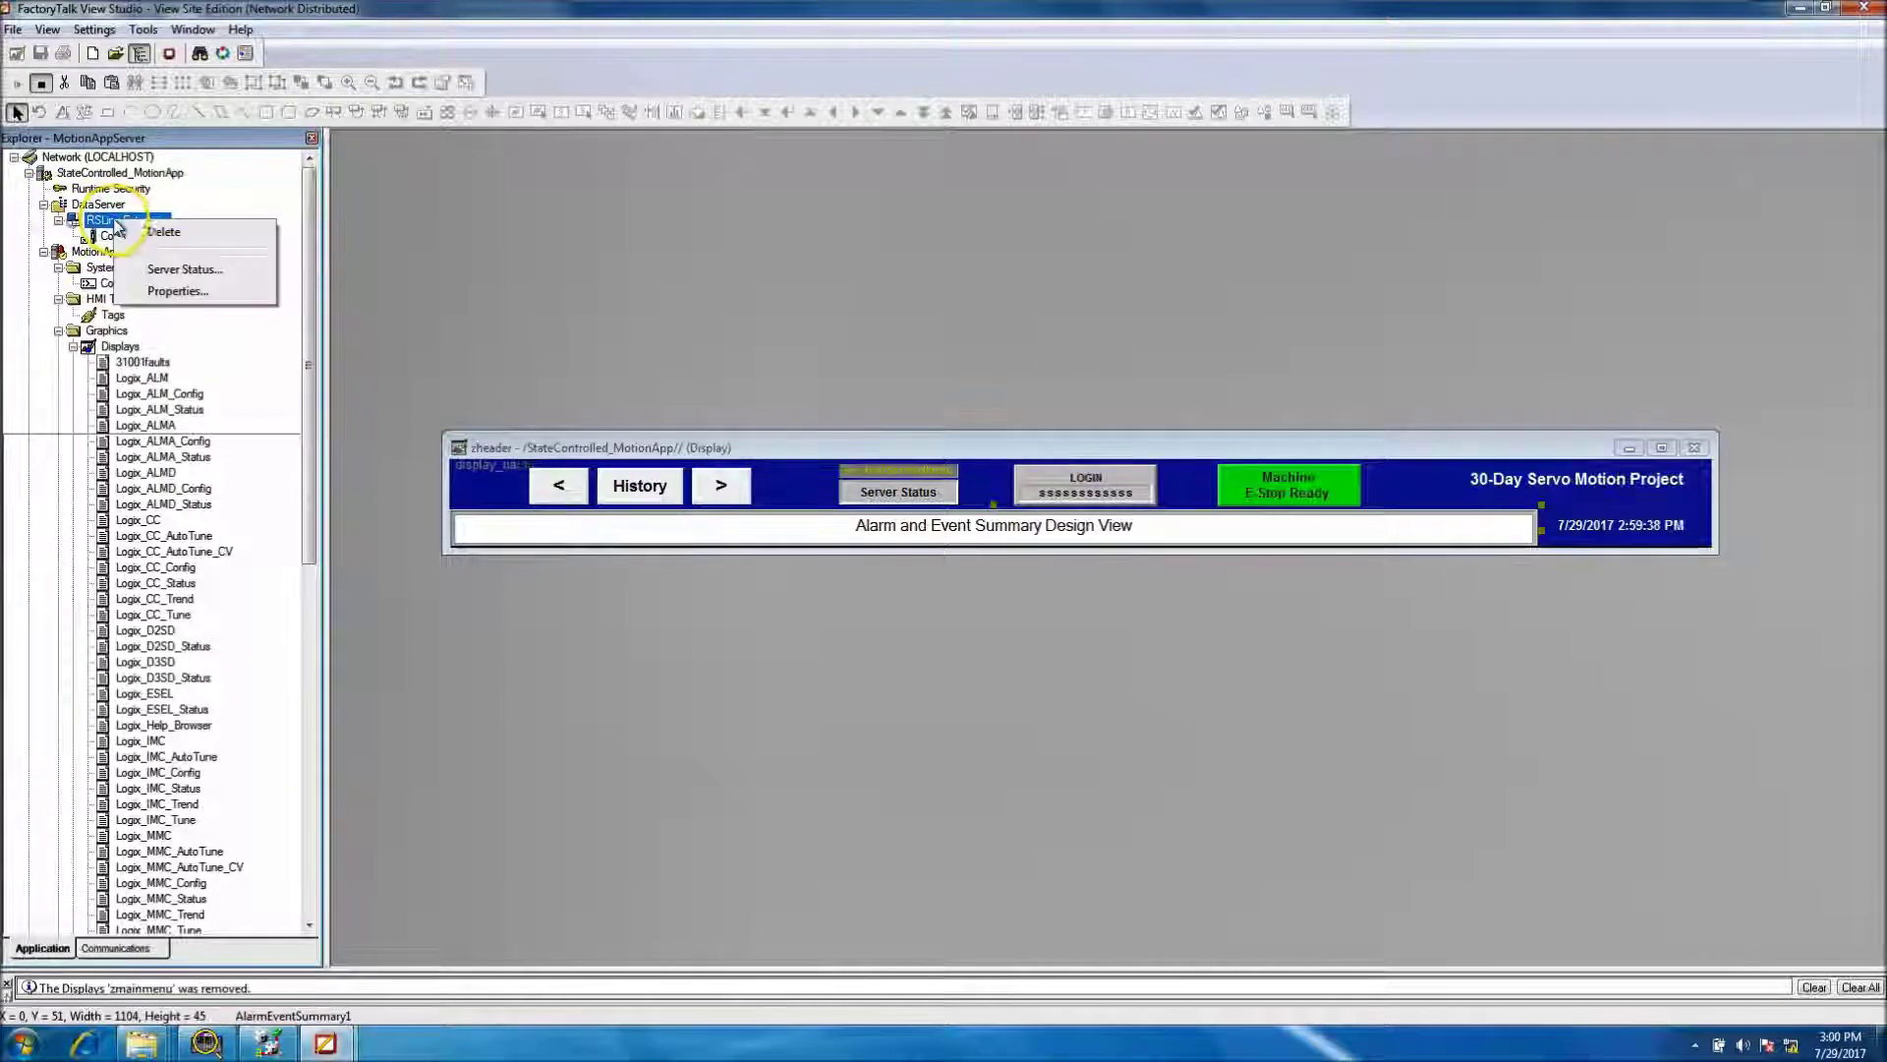
{"action": "left_click", "coordinate": [157, 291]}
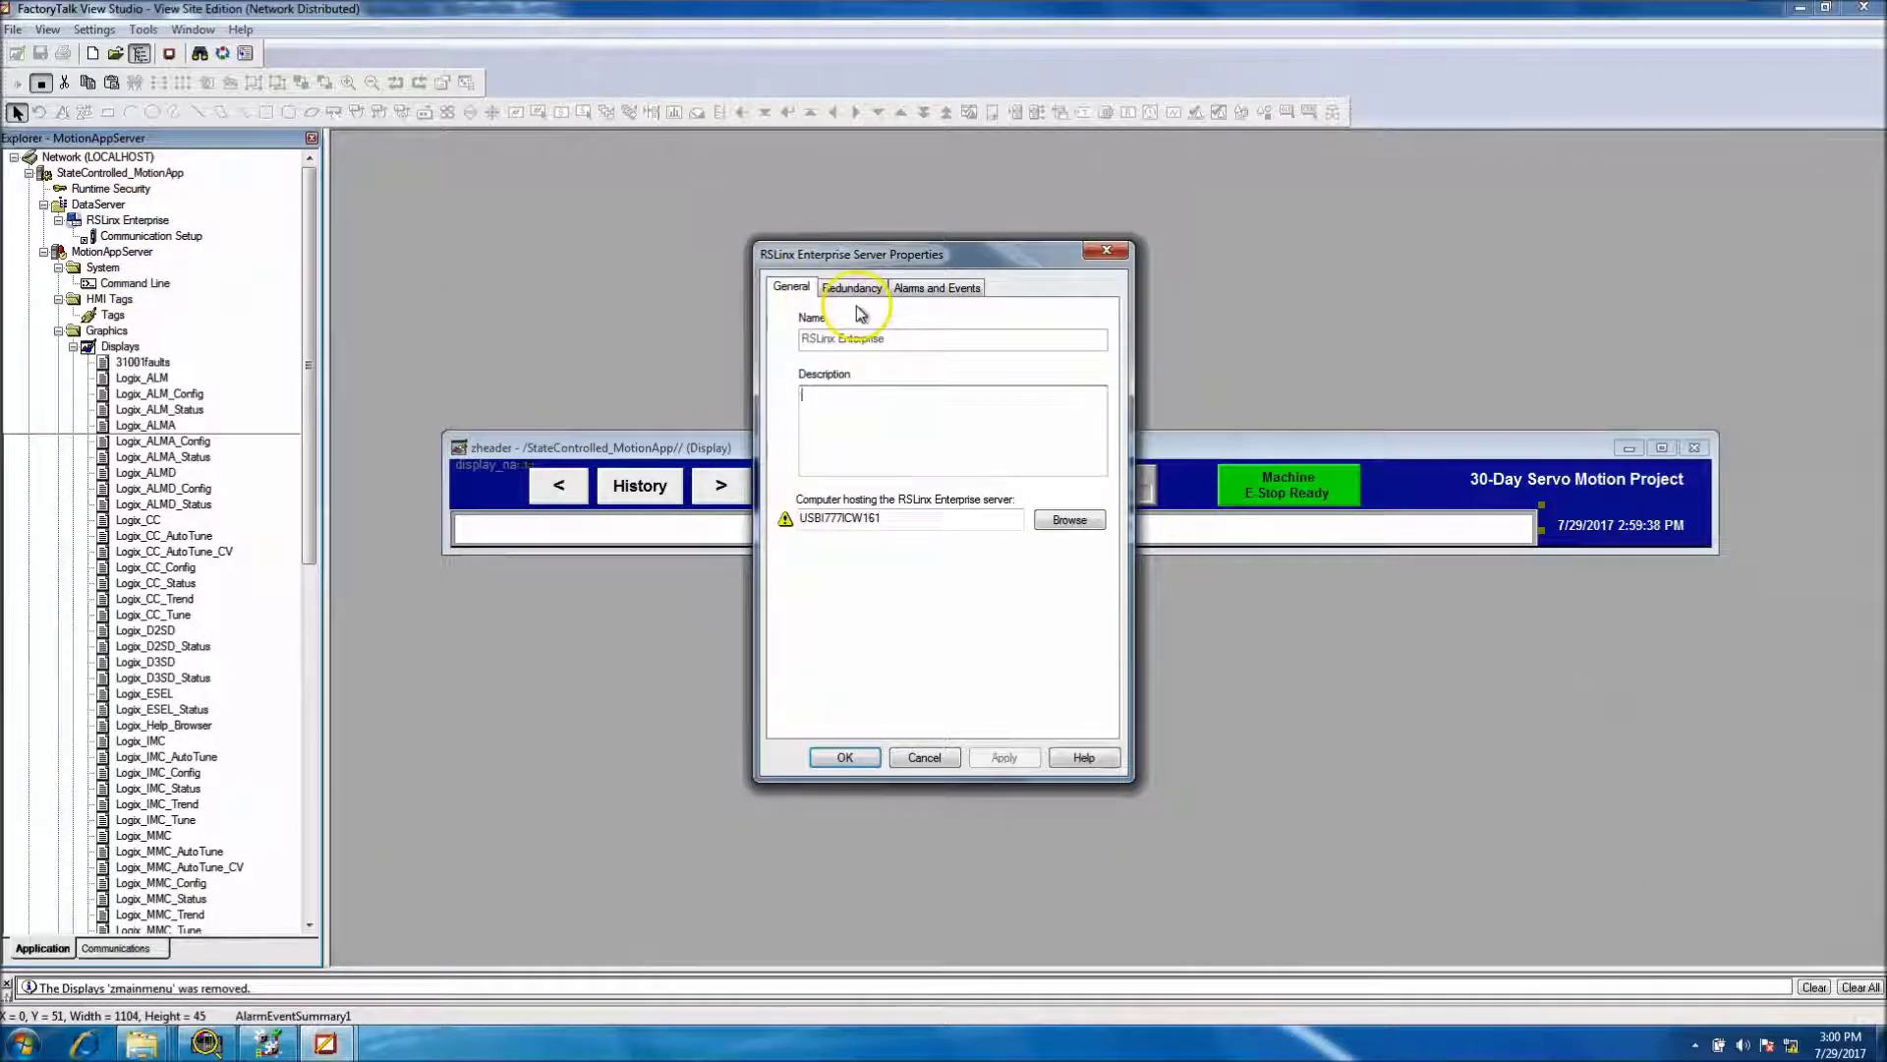
{"action": "left_click", "coordinate": [914, 288]}
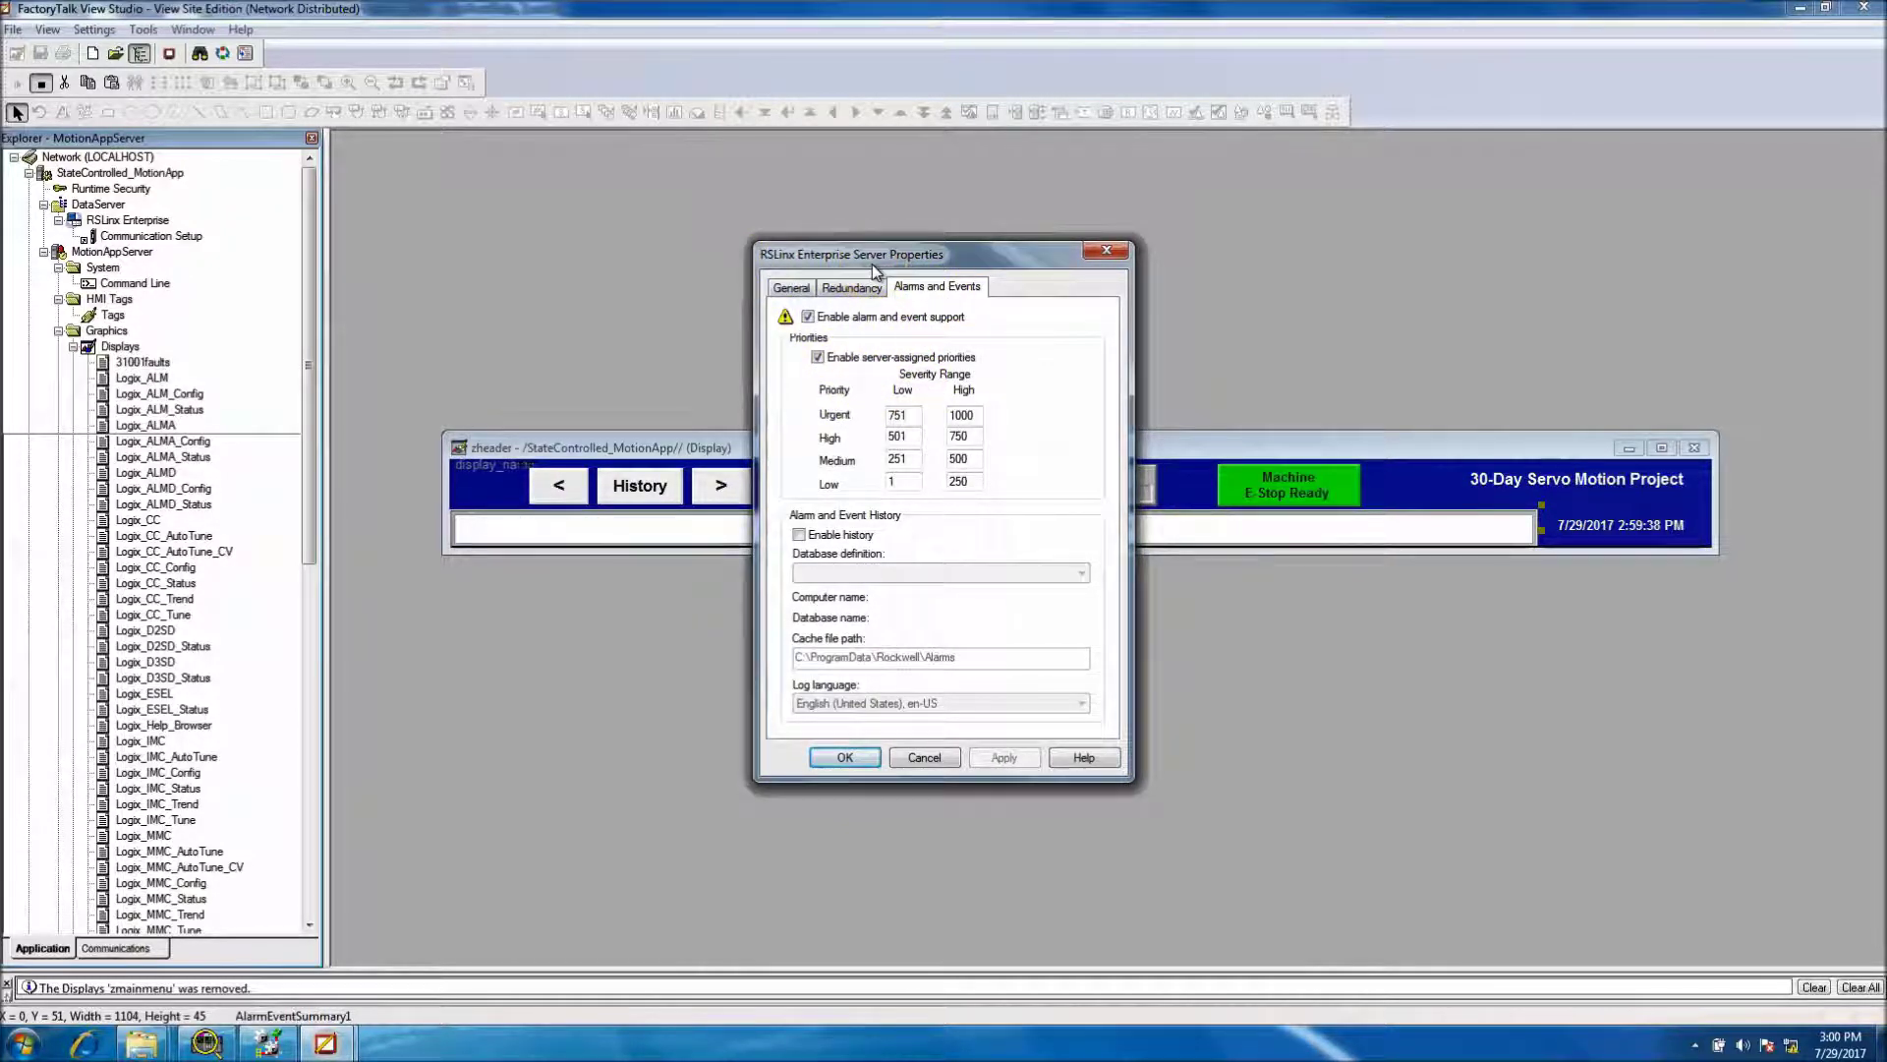
{"action": "left_click_drag", "start_coordinate": [993, 259], "coordinate": [992, 291]}
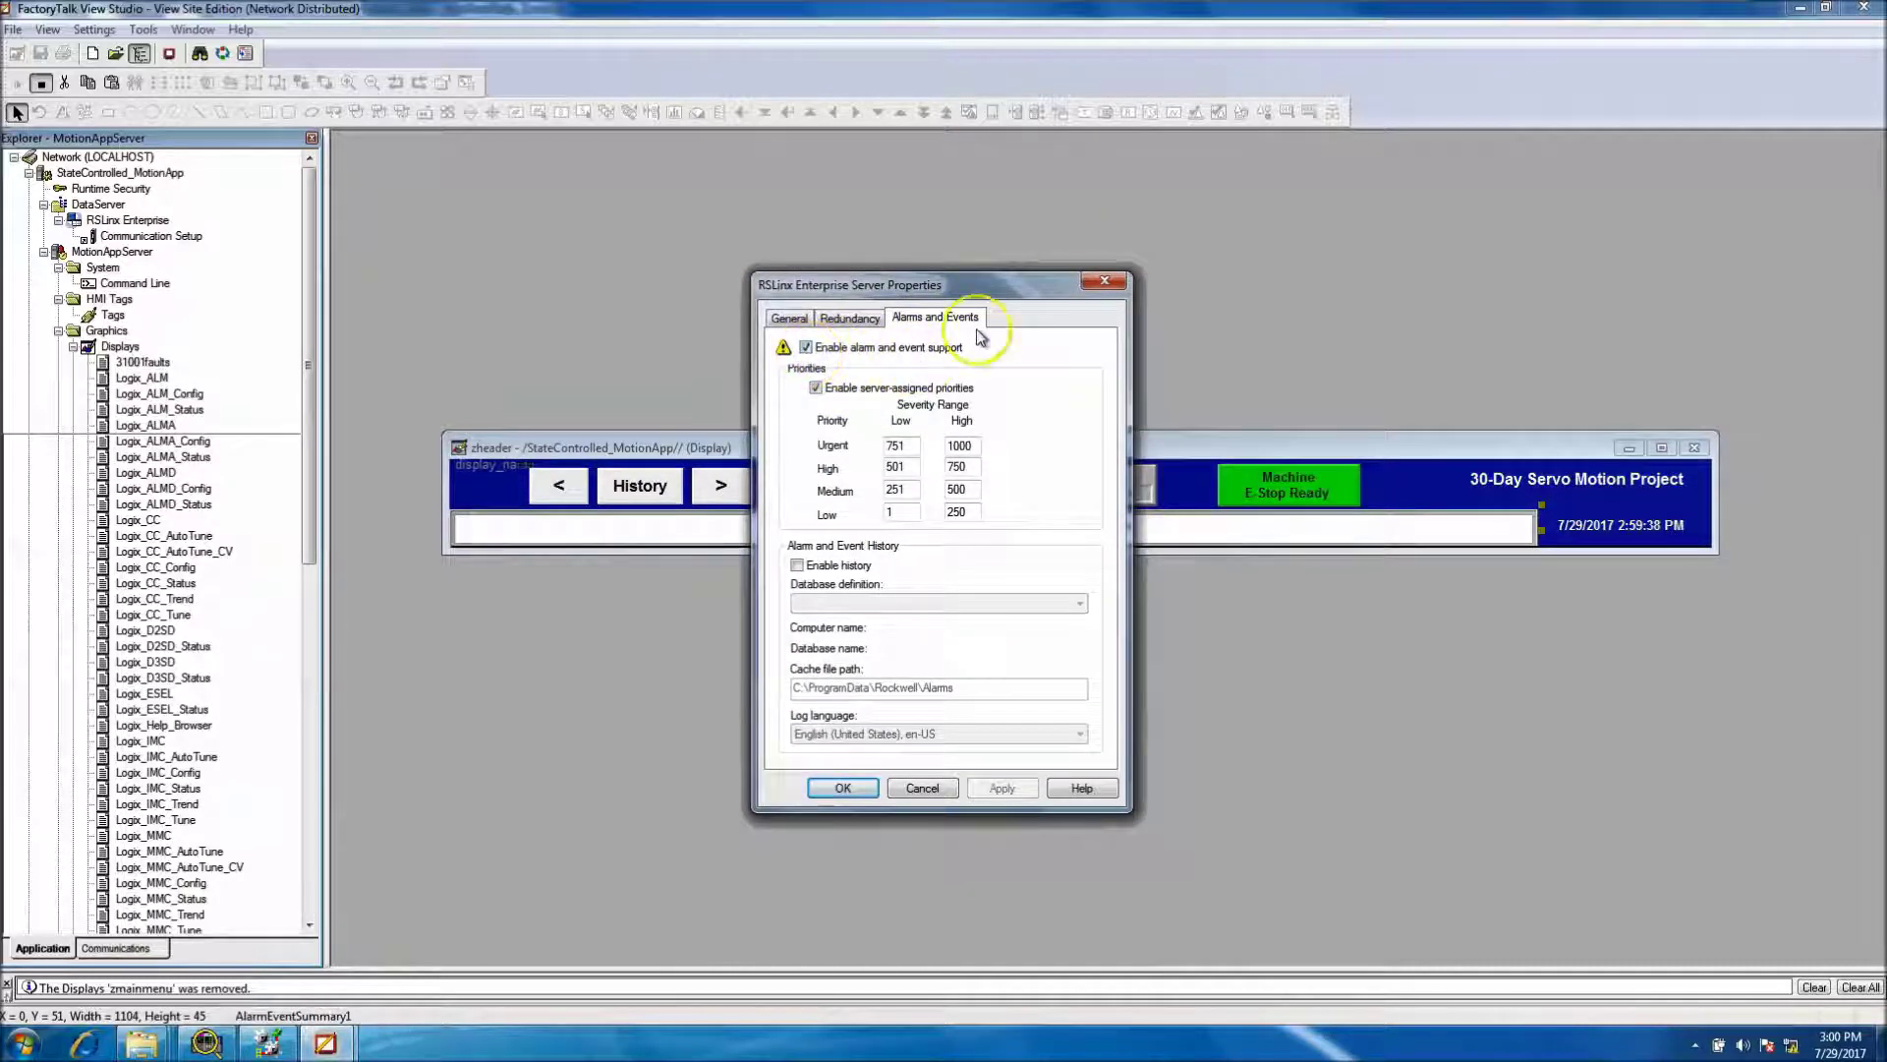
{"action": "left_click", "coordinate": [1104, 281]}
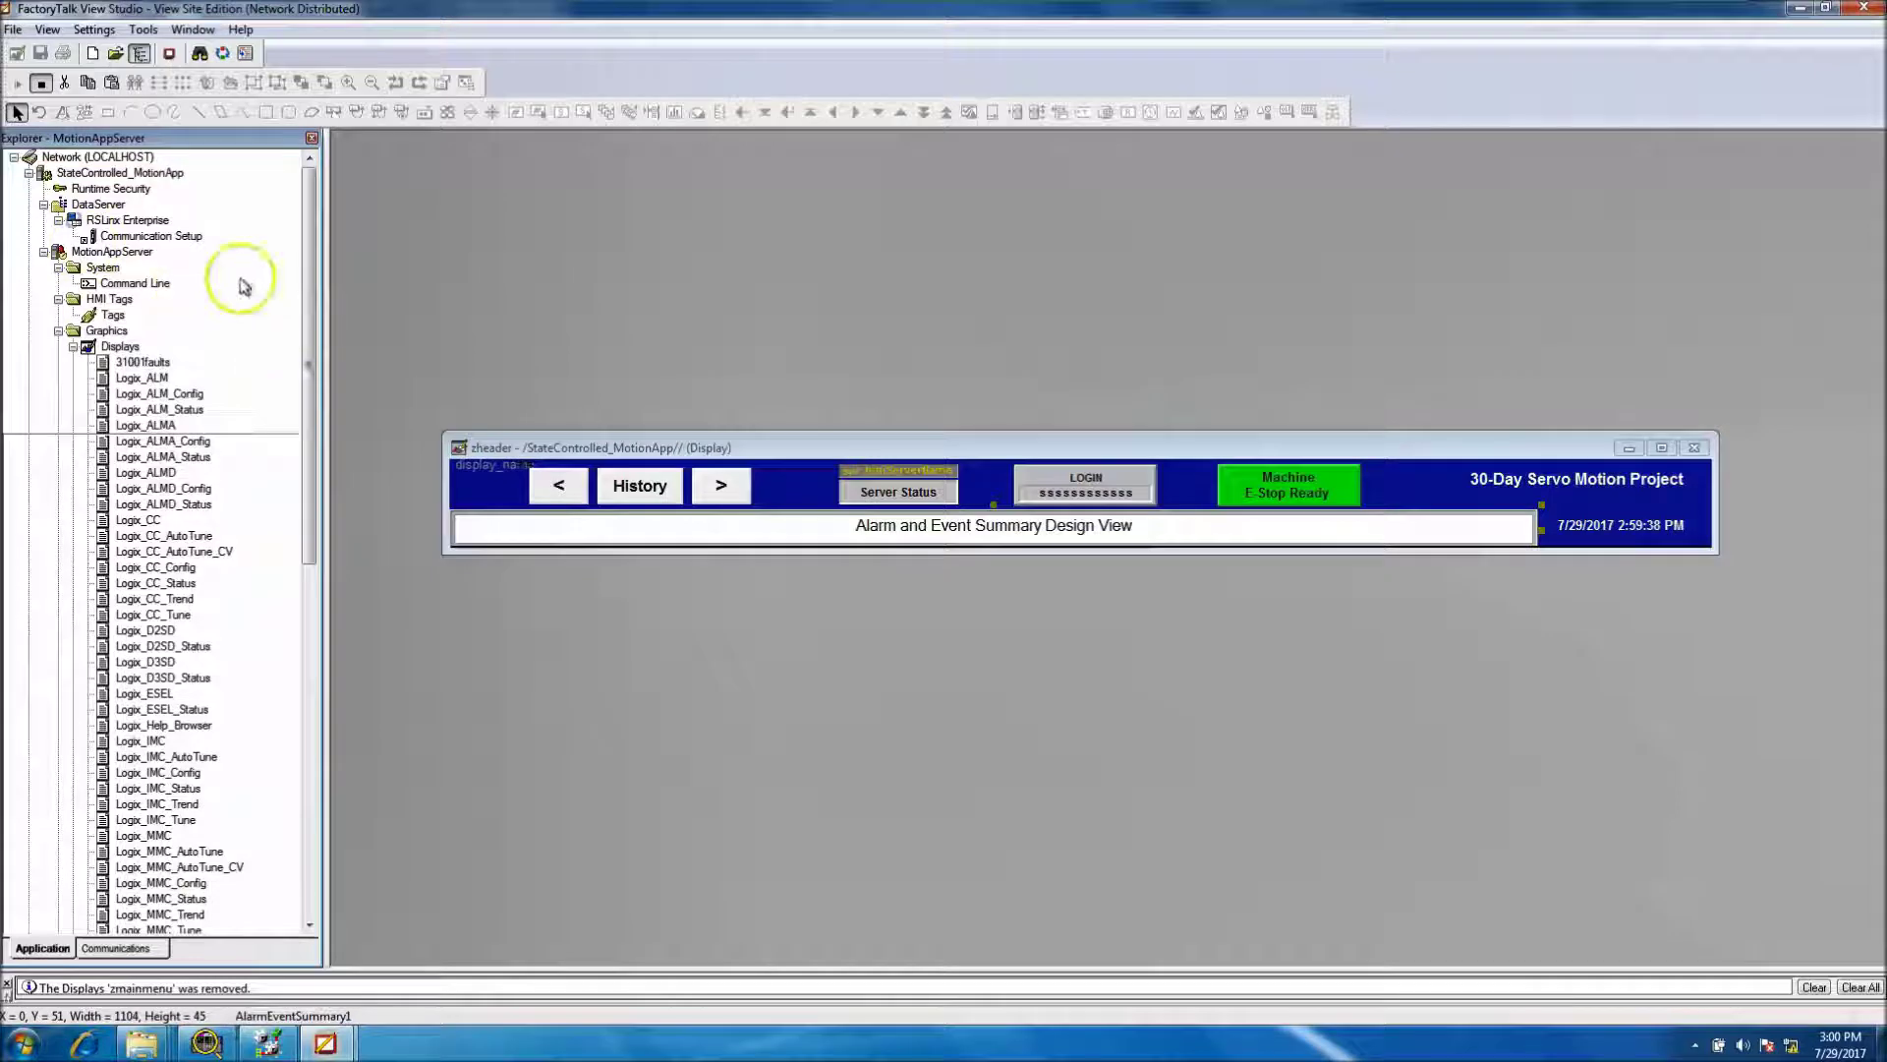
Inspect the RSLinx Enterprise communication setup for the YouTube shortcut and close it without changes.
{"action": "left_click", "coordinate": [137, 237]}
{"action": "double_click", "coordinate": [138, 237]}
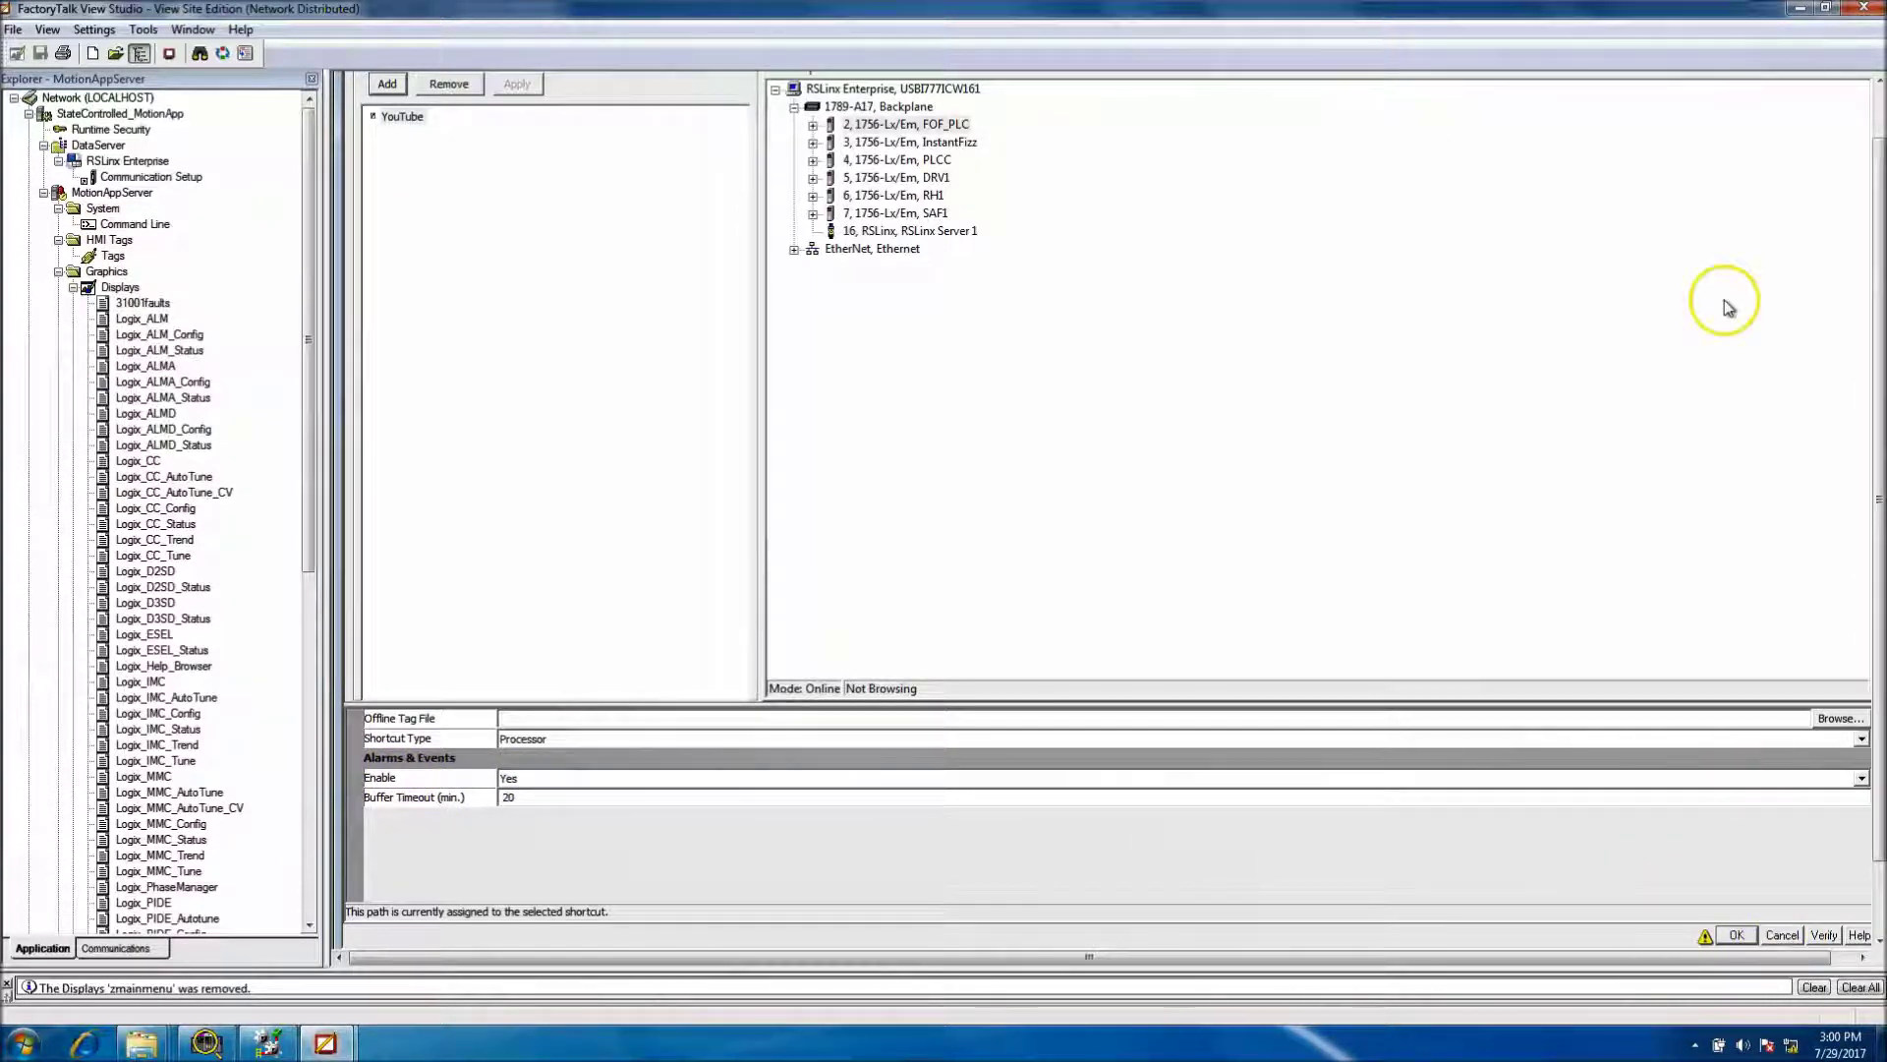
{"action": "left_click", "coordinate": [1781, 935]}
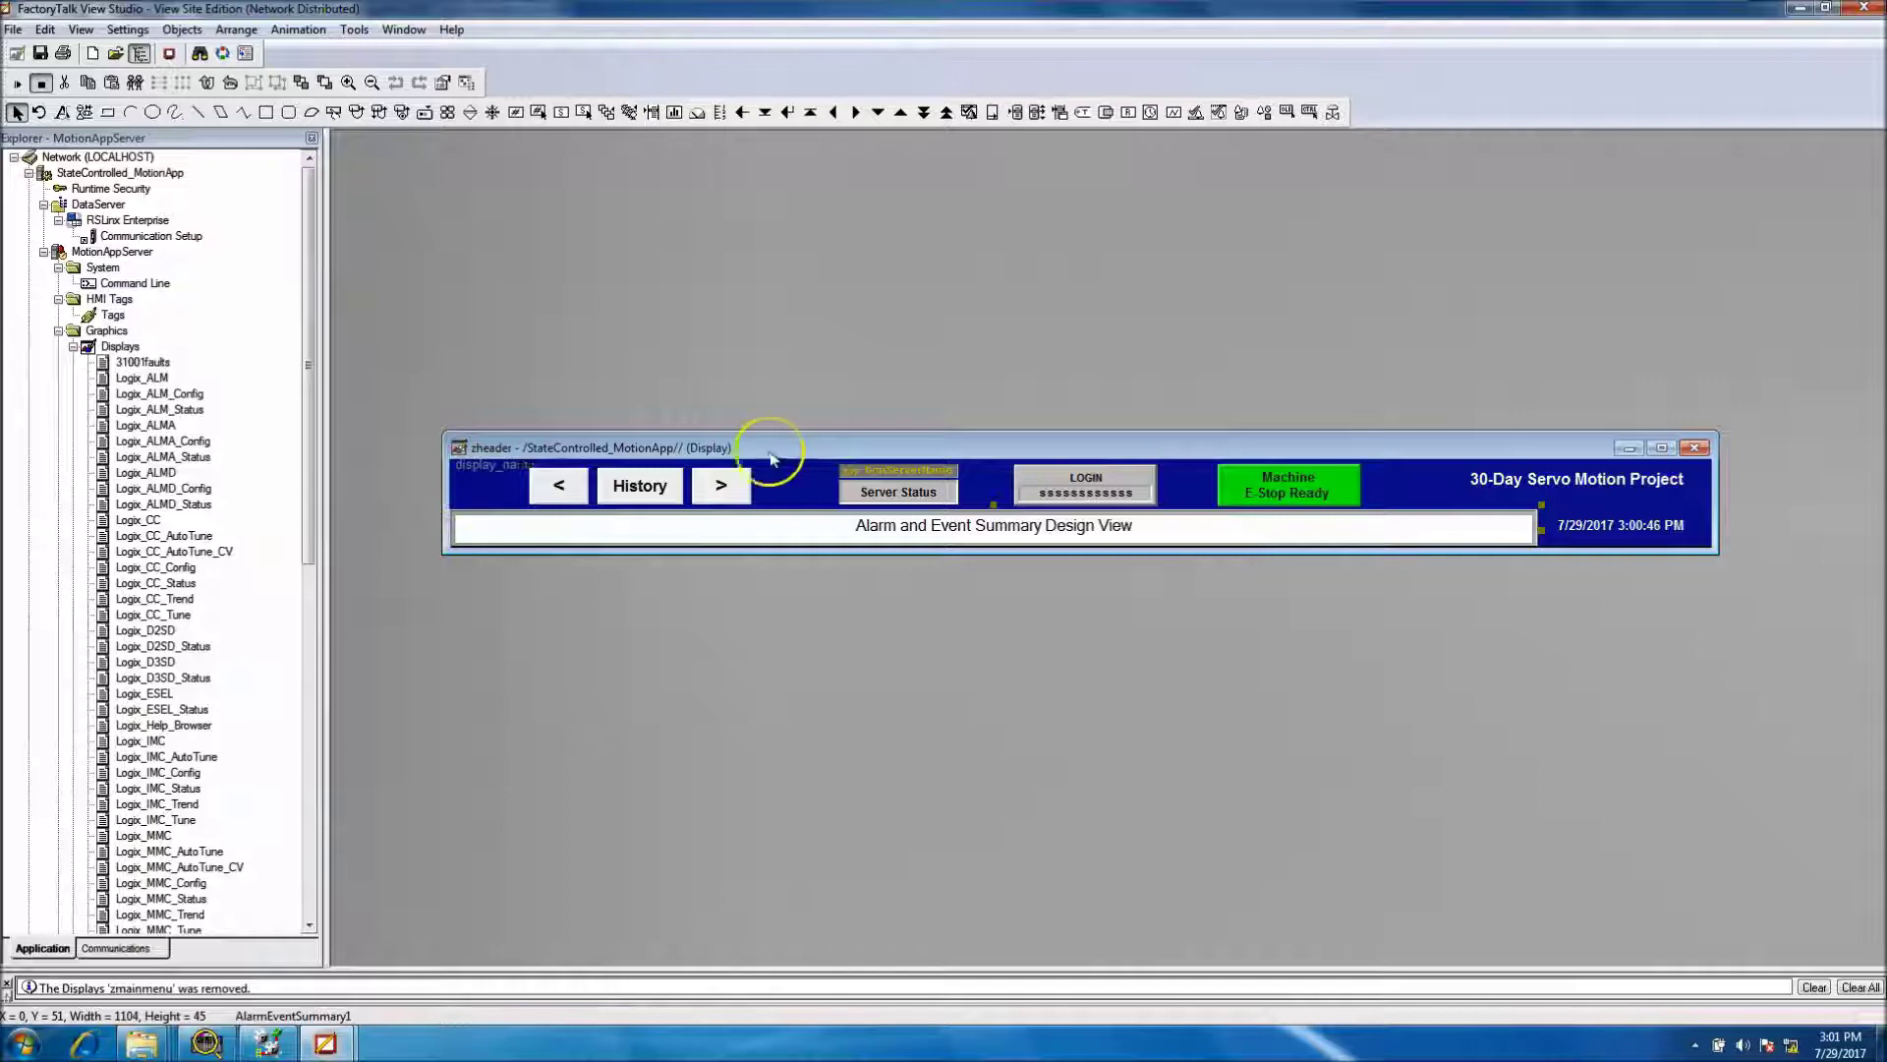
Review the History navigation button's action options and active appearance, keeping DisplayNavigationHistory as its action.
{"action": "double_click", "coordinate": [639, 499]}
{"action": "left_click_drag", "start_coordinate": [217, 23], "coordinate": [1237, 379]}
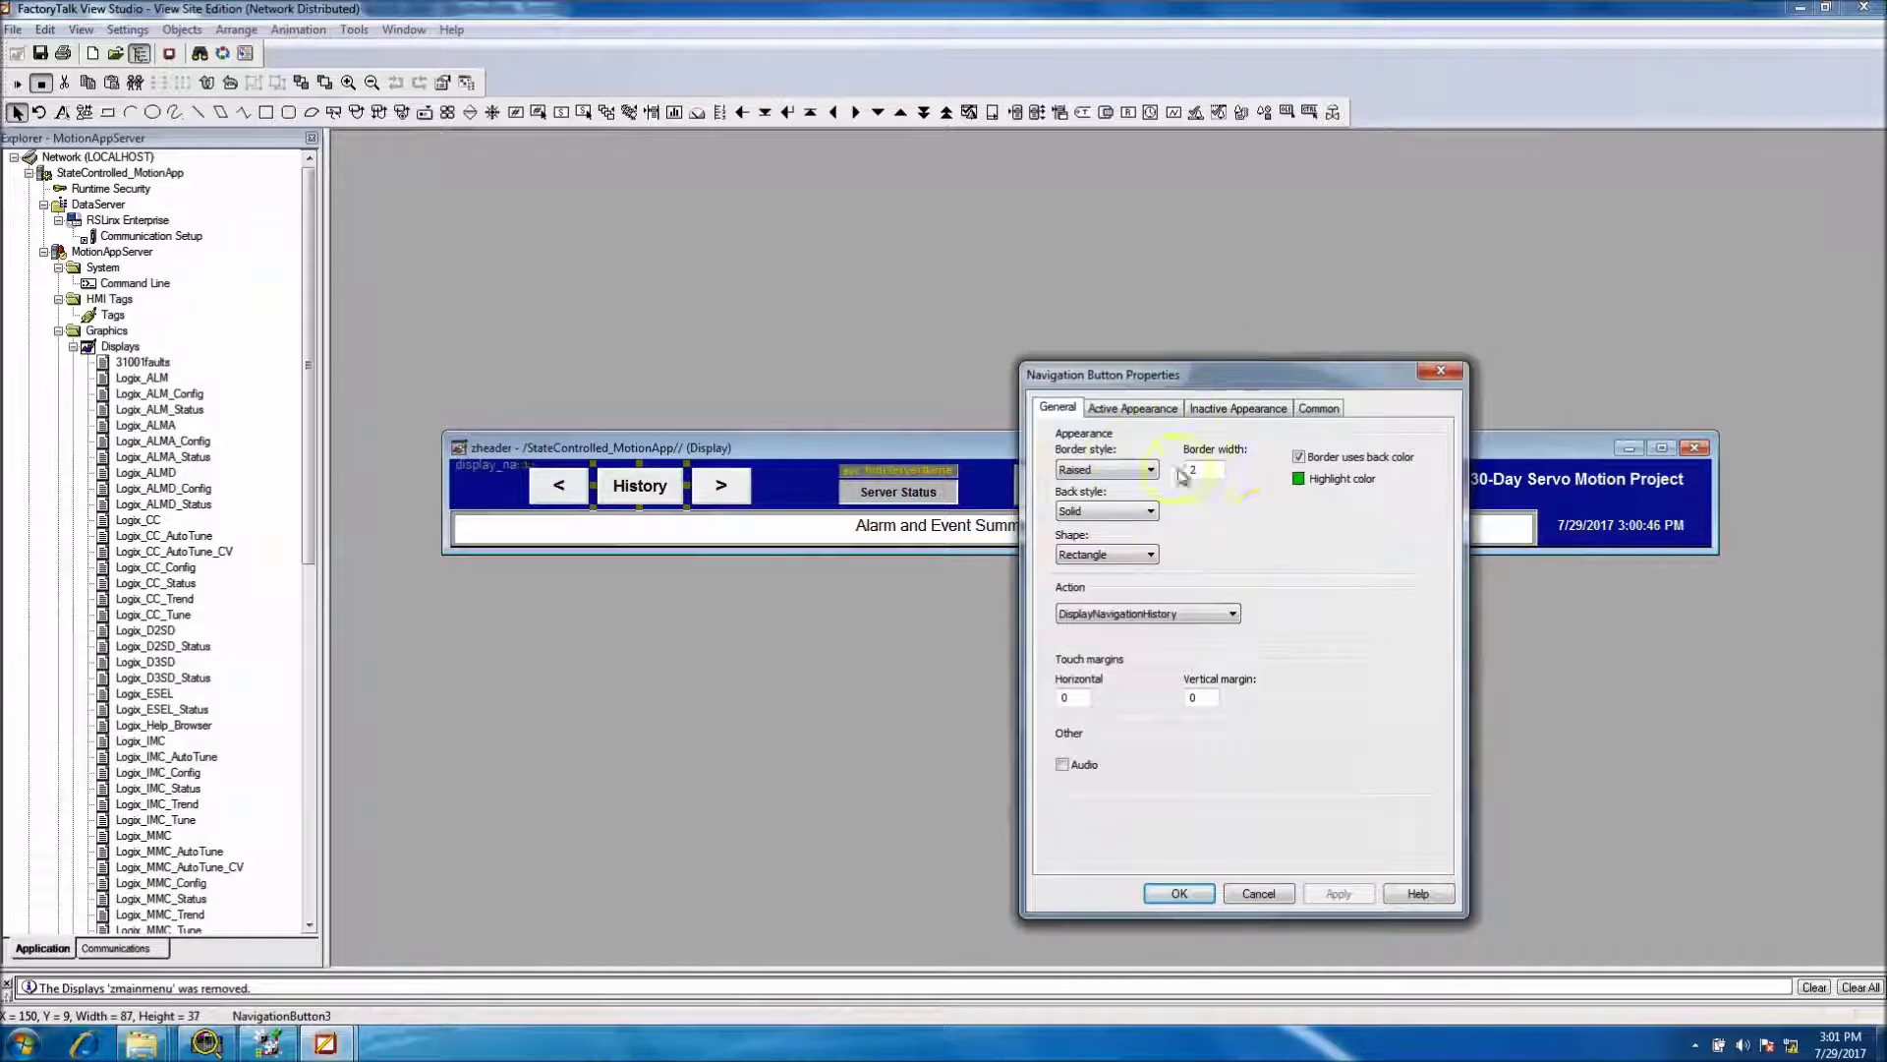
{"action": "left_click", "coordinate": [1233, 615]}
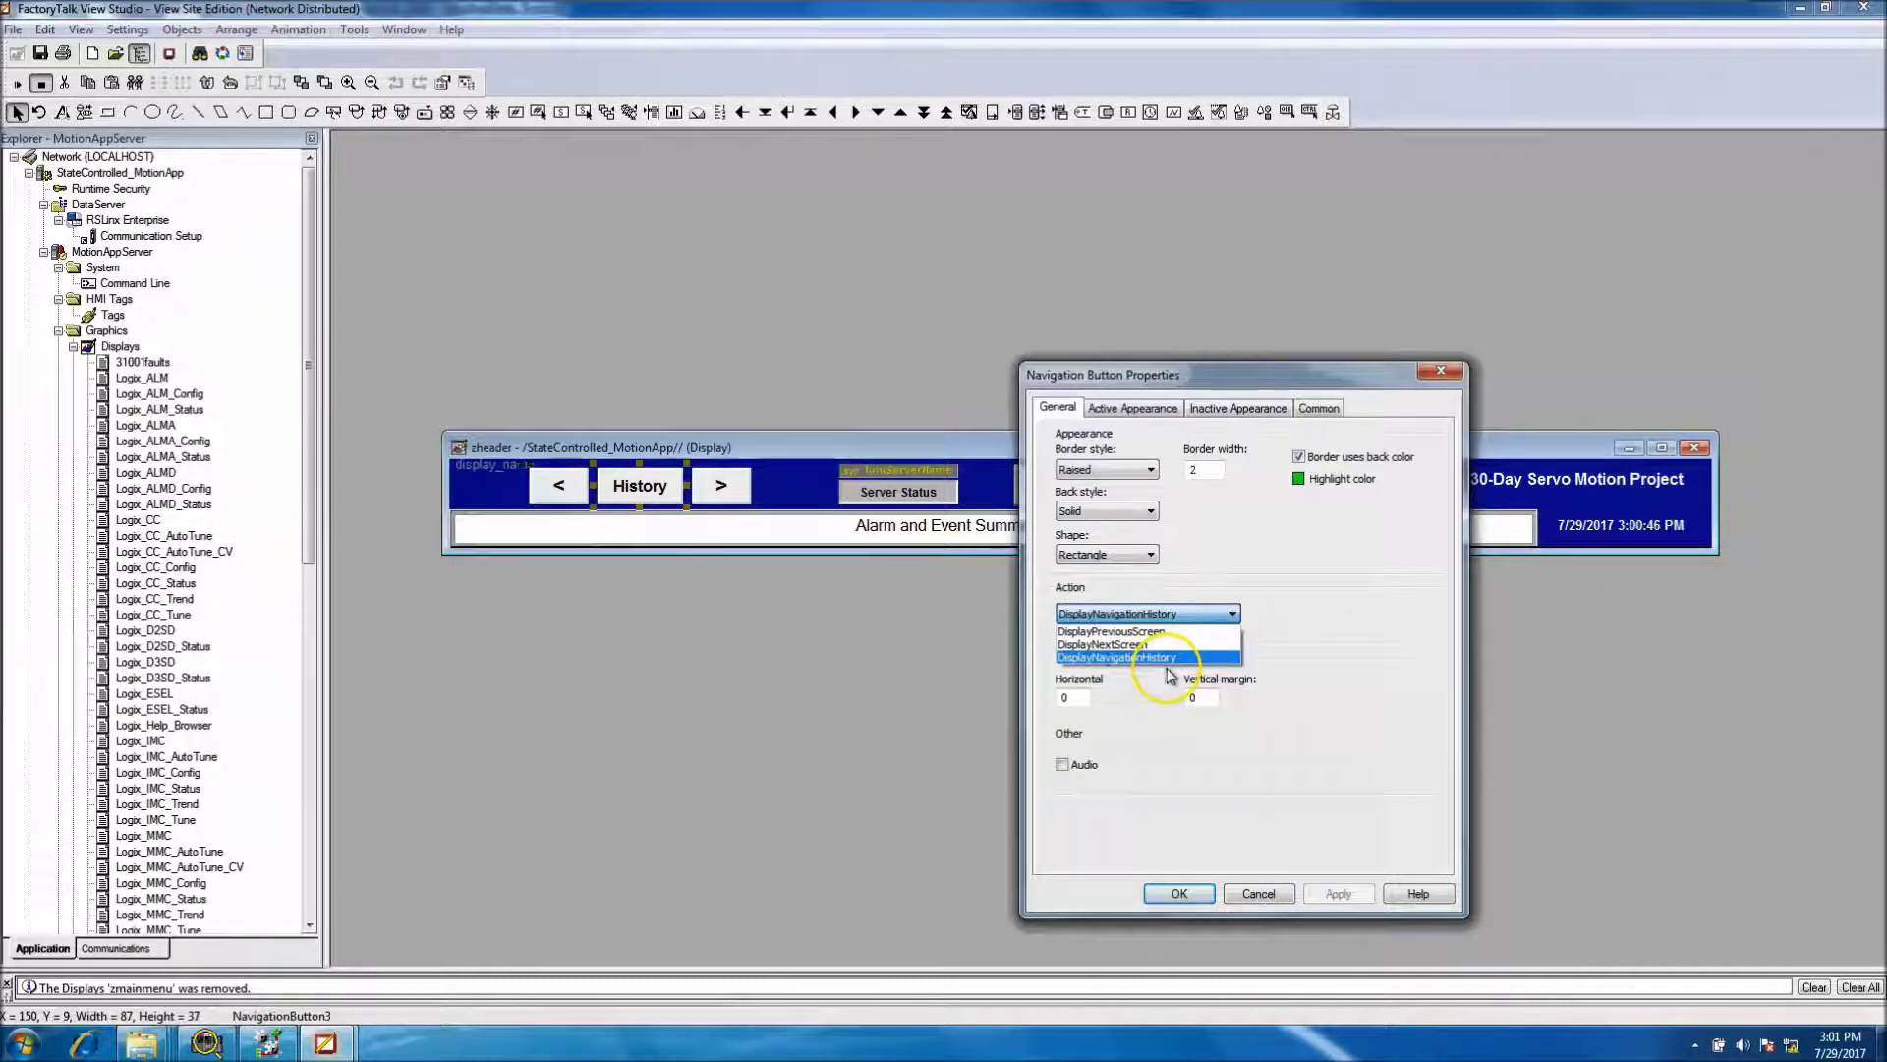
{"action": "left_click", "coordinate": [1189, 657]}
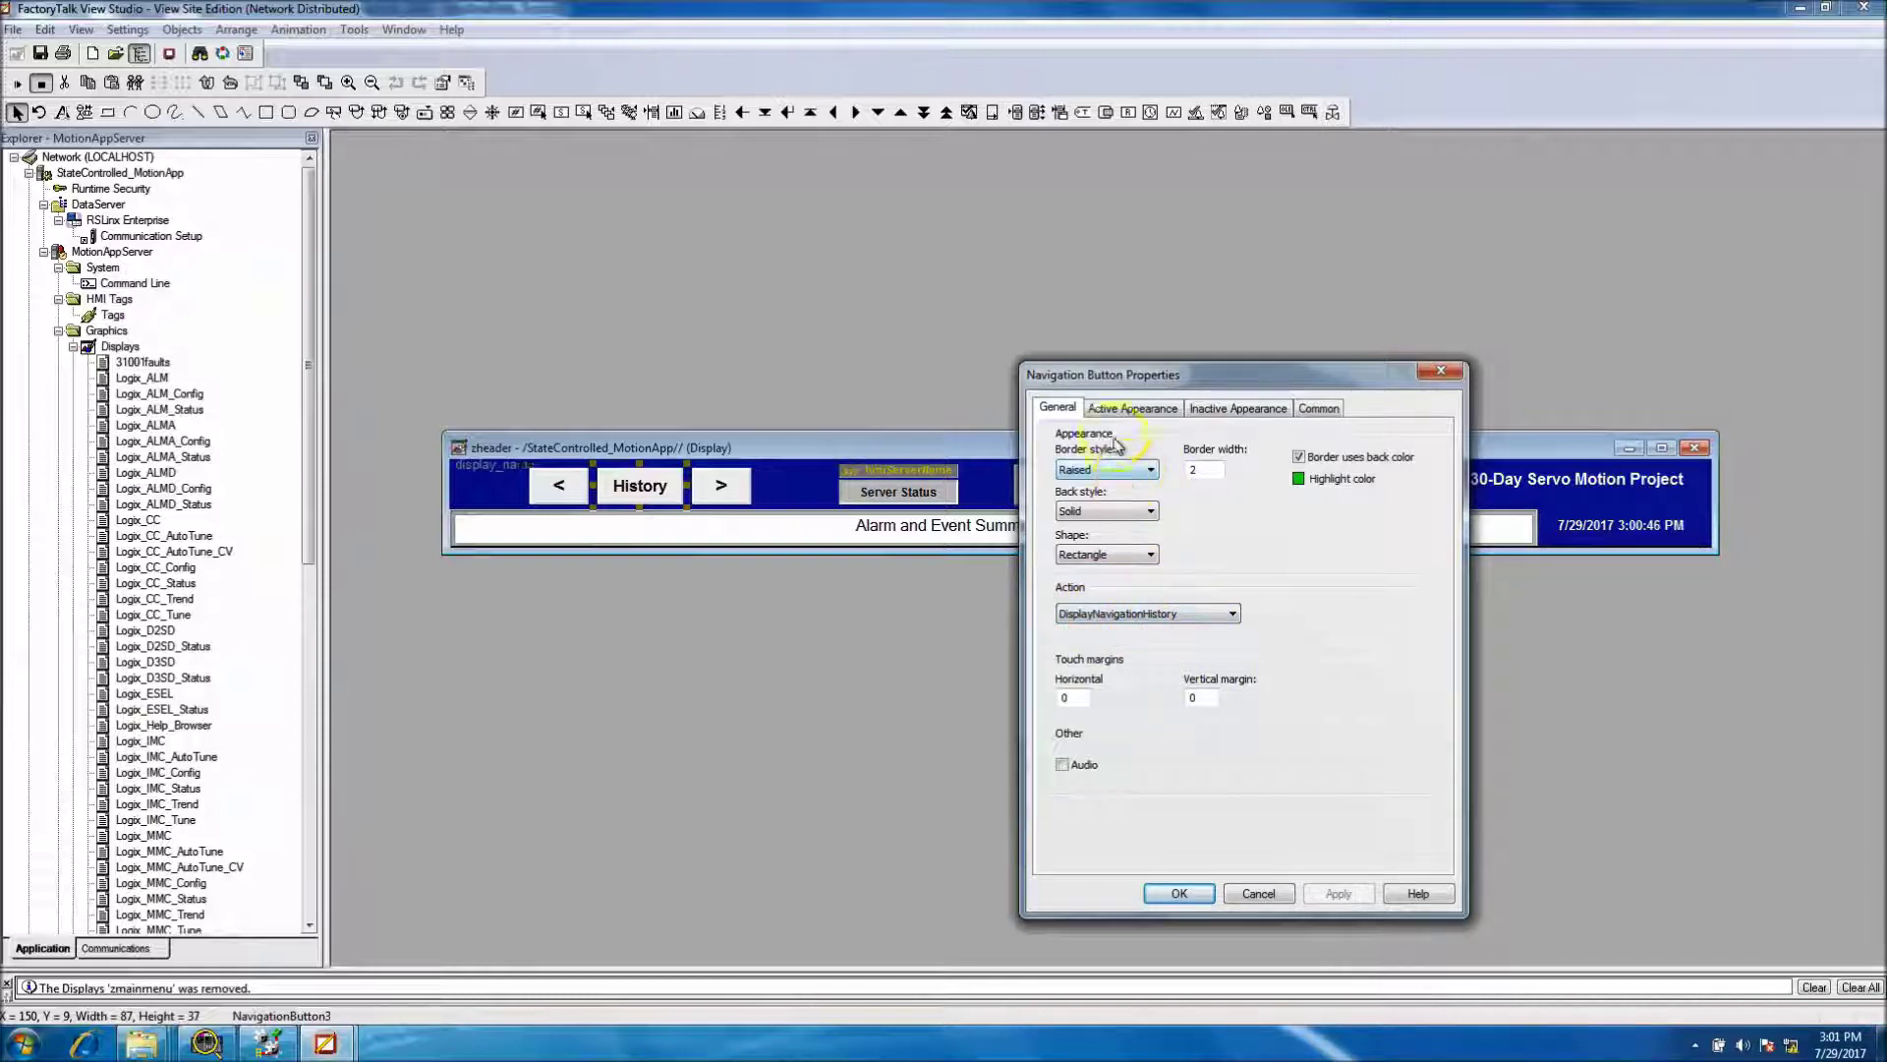
{"action": "left_click", "coordinate": [1133, 408]}
{"action": "left_click", "coordinate": [1059, 407]}
{"action": "left_click", "coordinate": [1126, 408]}
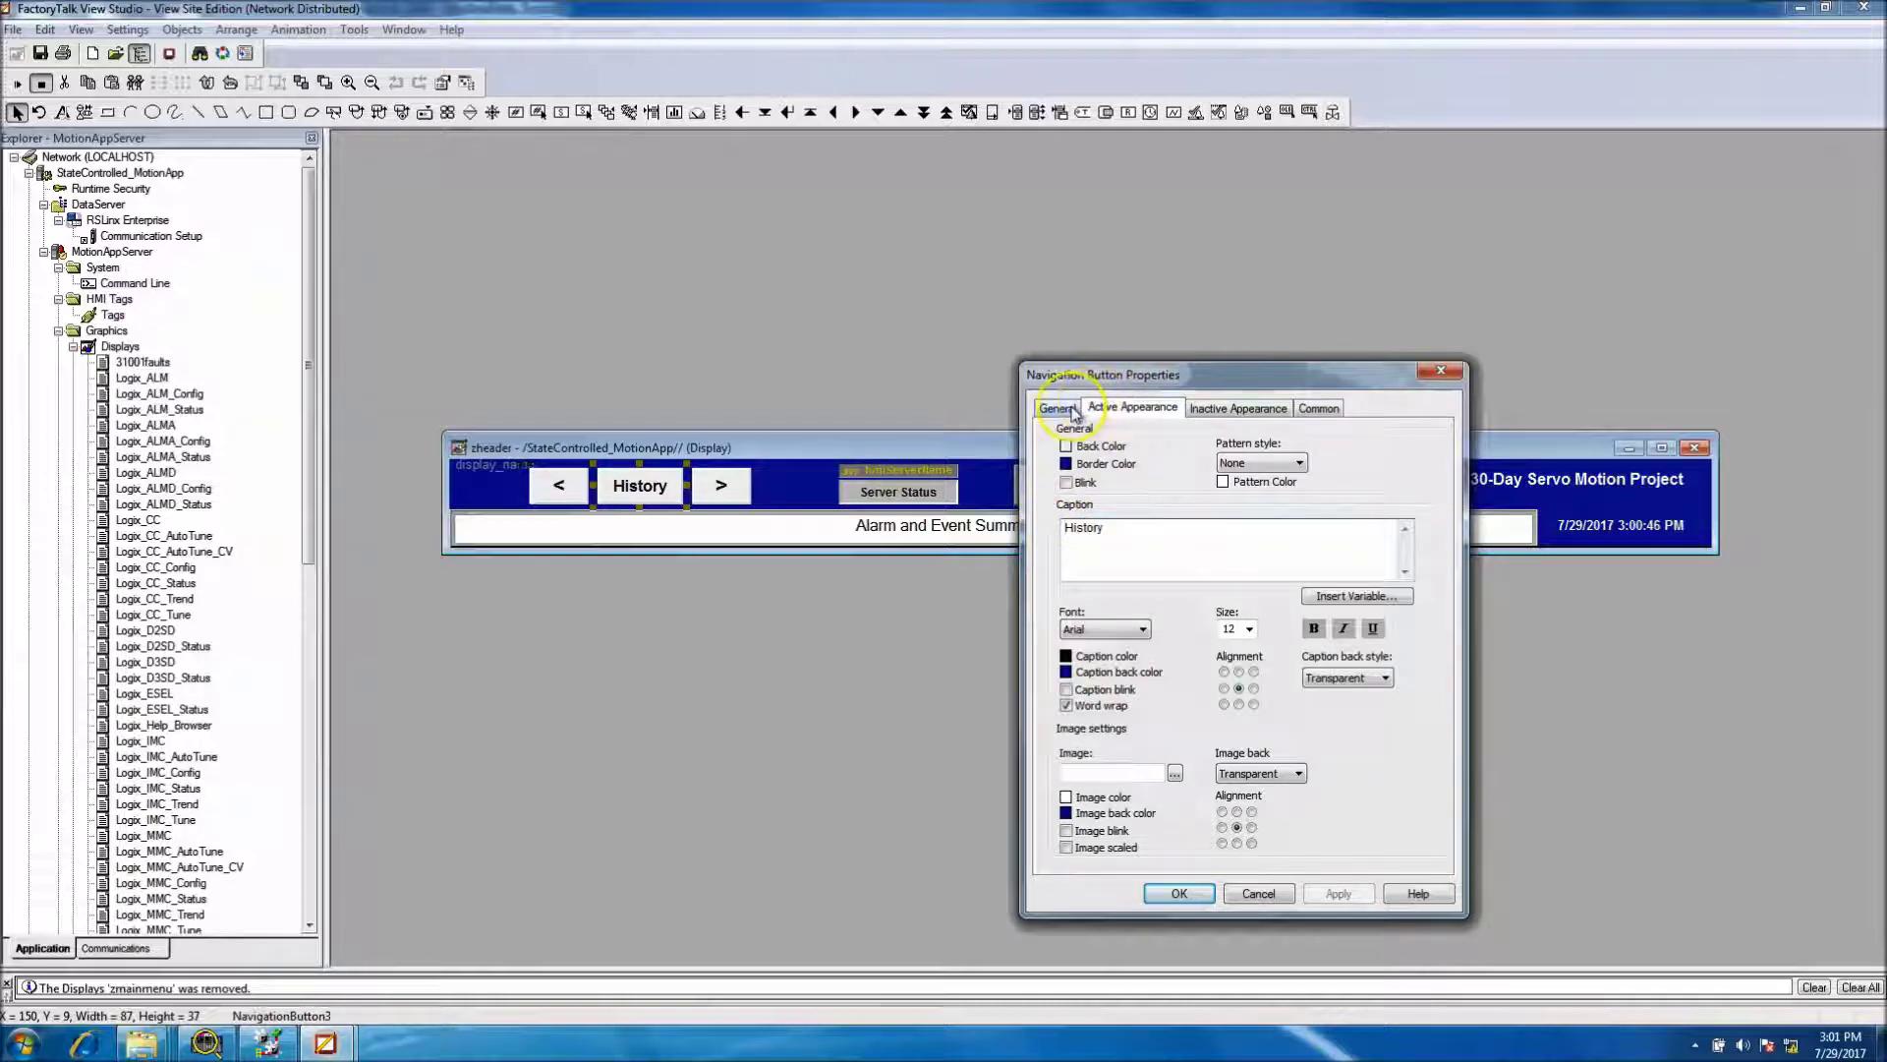
{"action": "left_click", "coordinate": [1071, 409]}
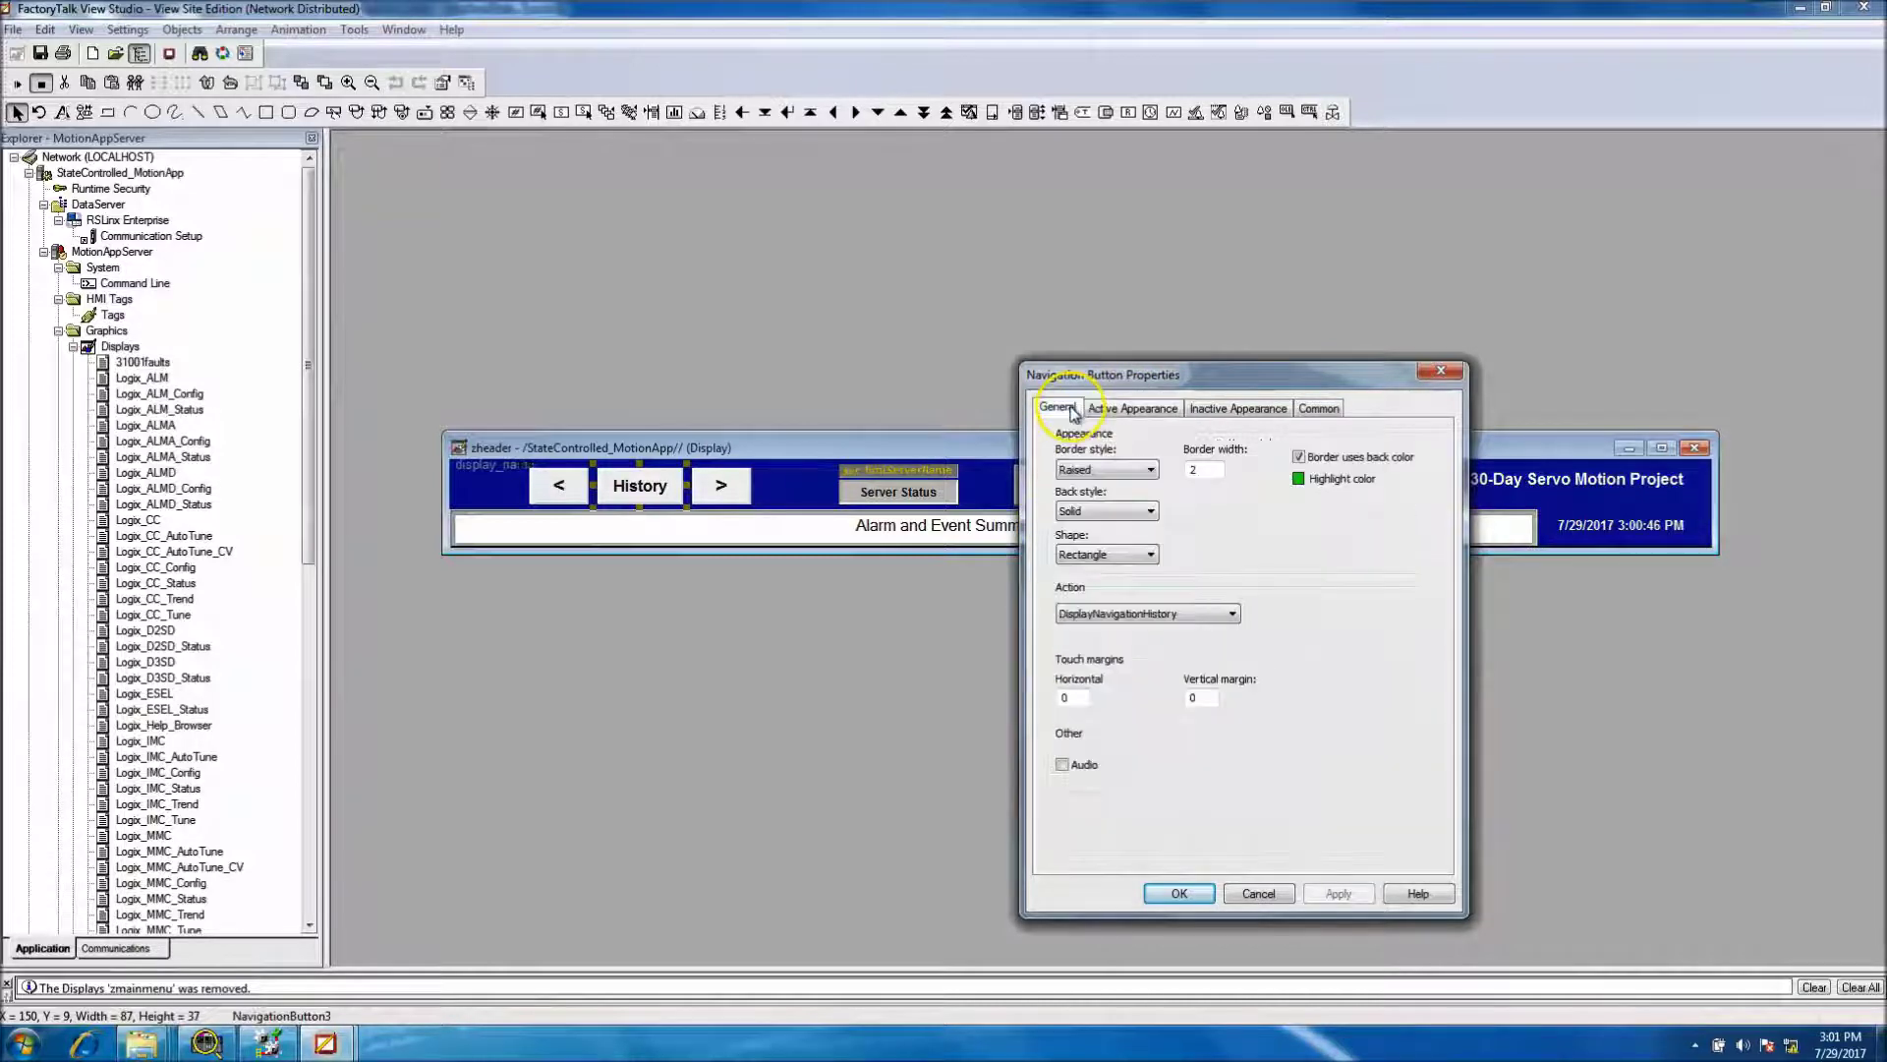
{"action": "left_click", "coordinate": [1441, 373]}
Check the action options of the ">" navigation button and cancel its properties without changes.
{"action": "left_click", "coordinate": [729, 489]}
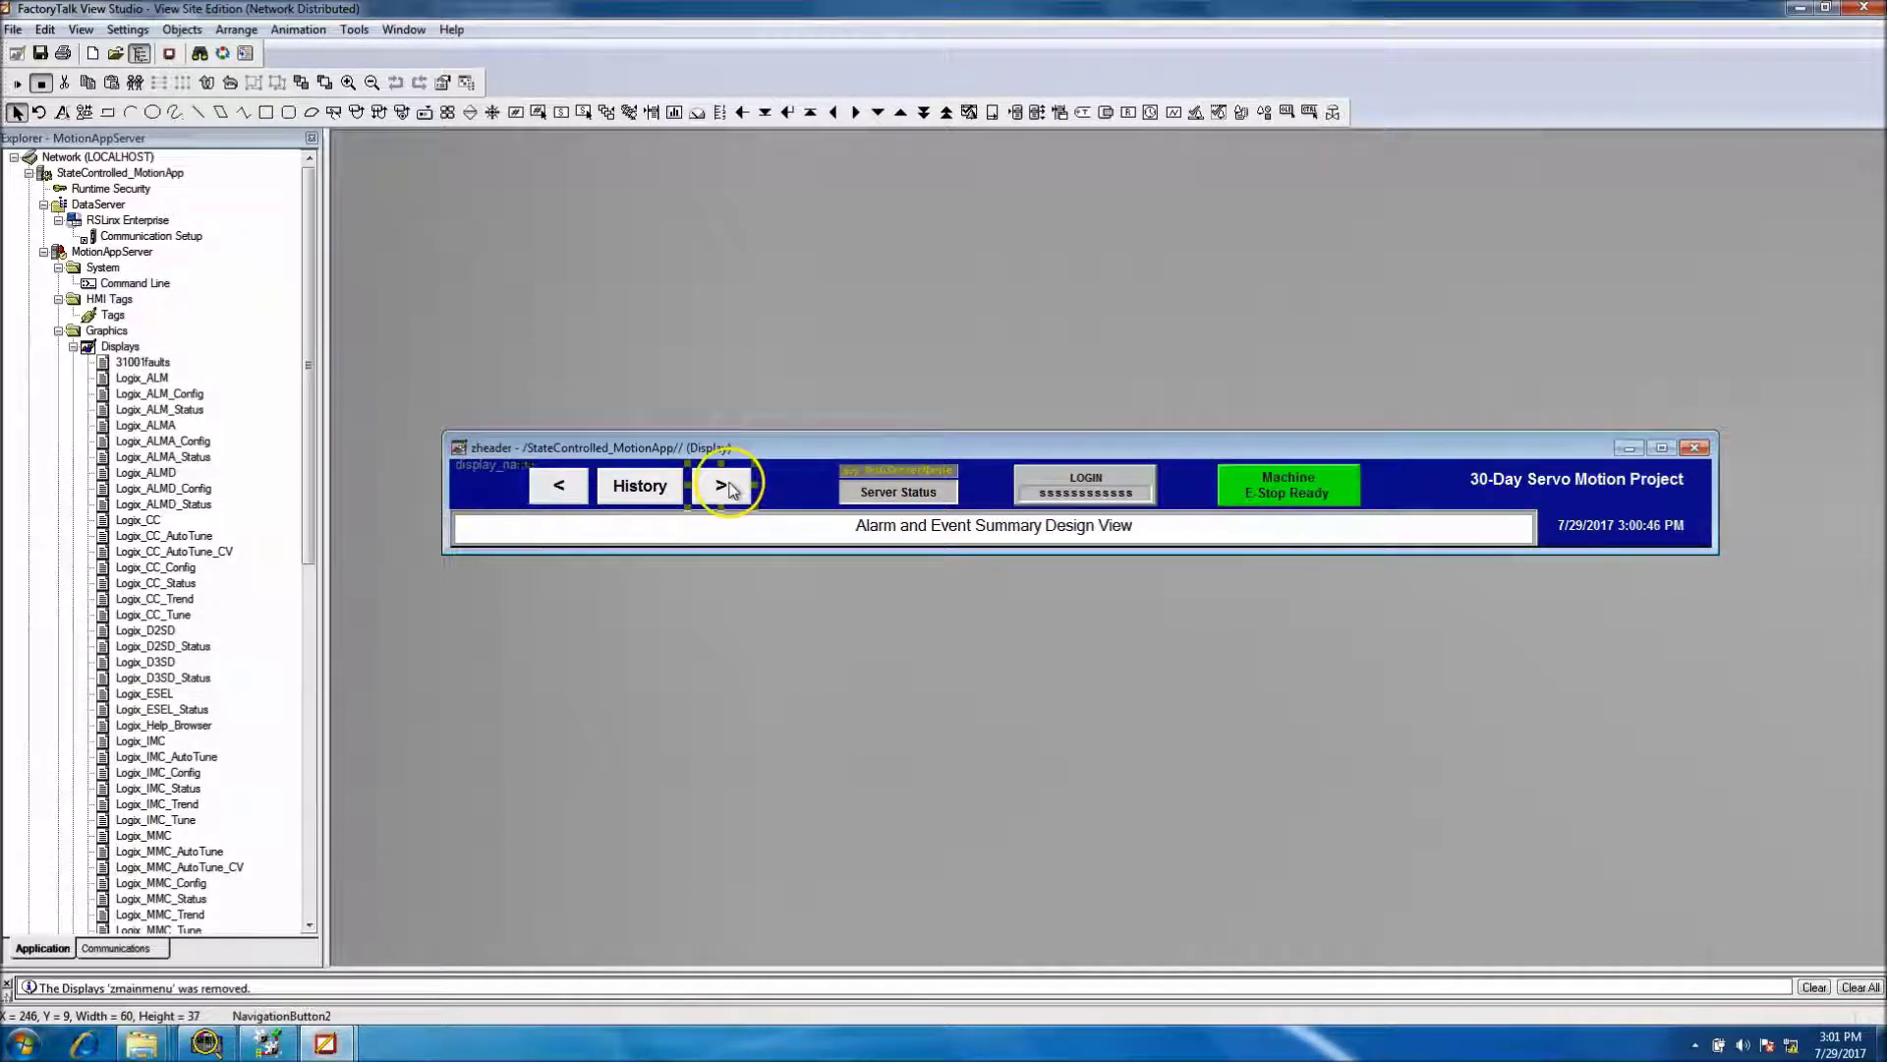
{"action": "left_click", "coordinate": [559, 487]}
{"action": "double_click", "coordinate": [714, 501]}
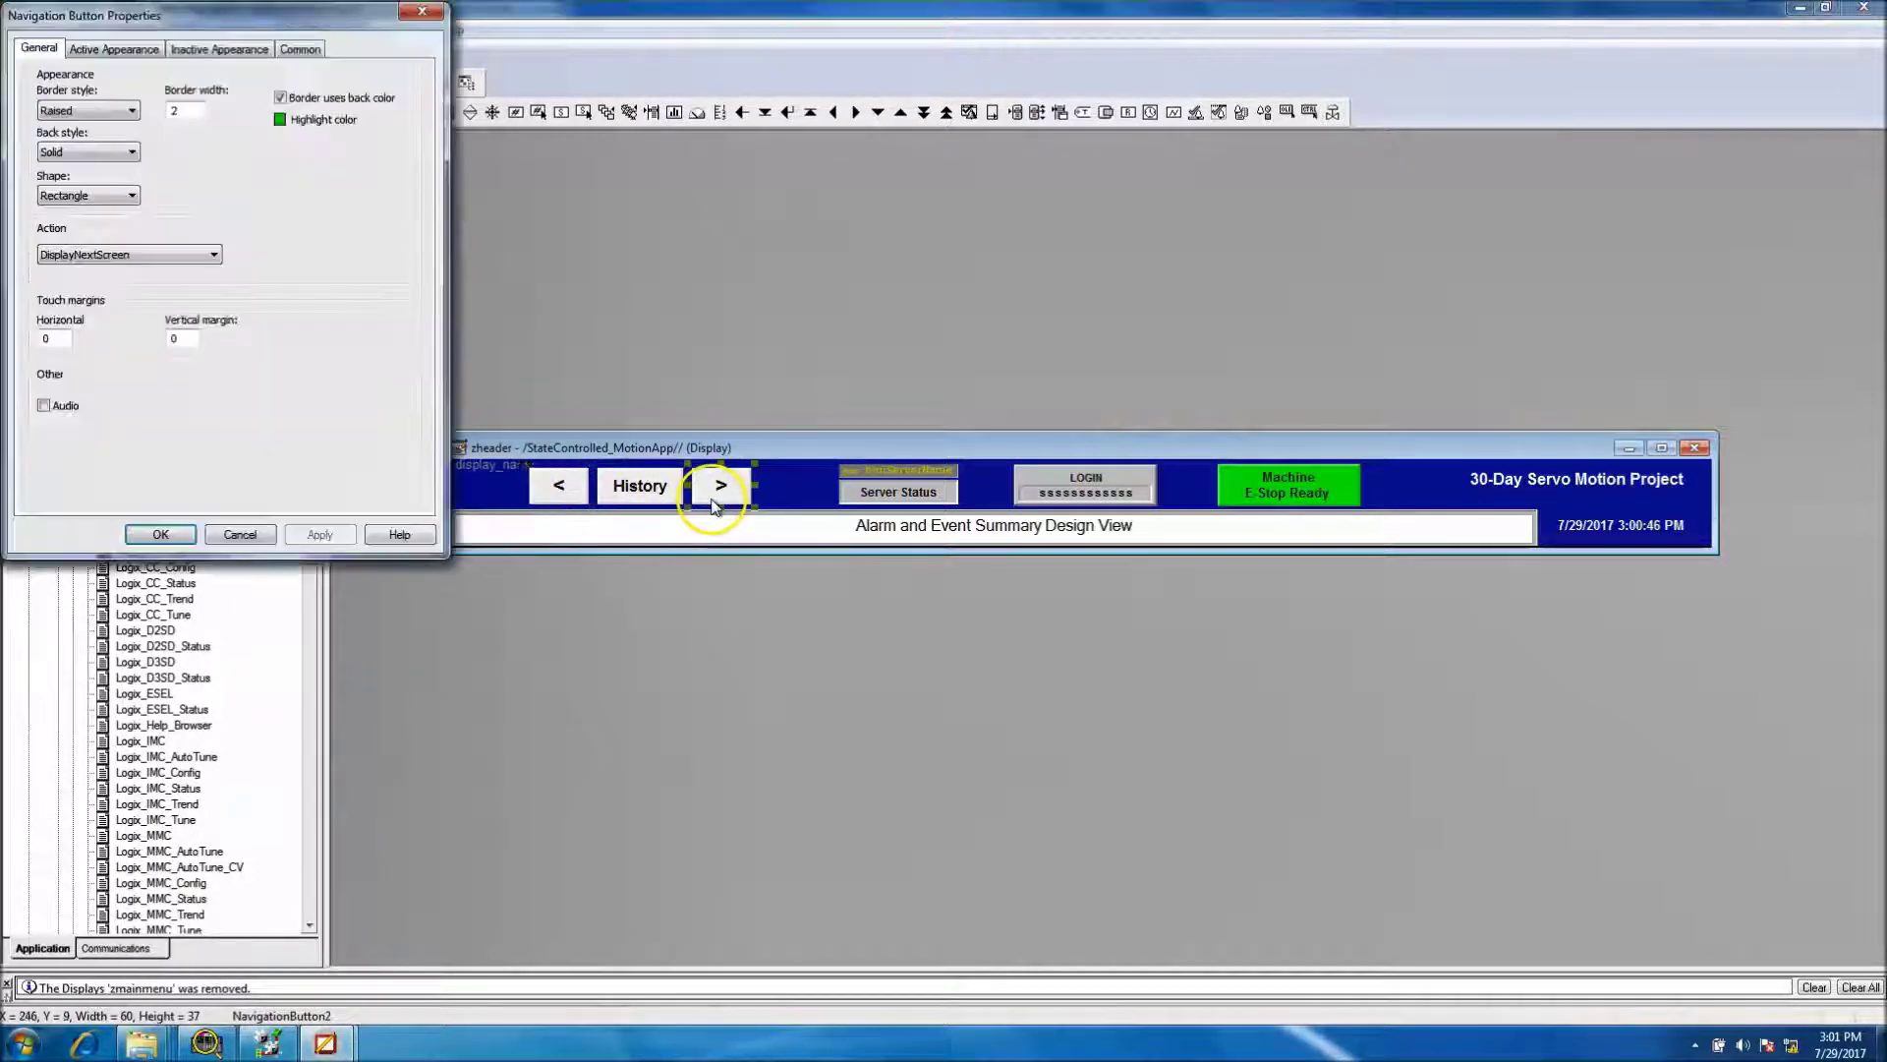
{"action": "left_click_drag", "start_coordinate": [308, 31], "coordinate": [1477, 367]}
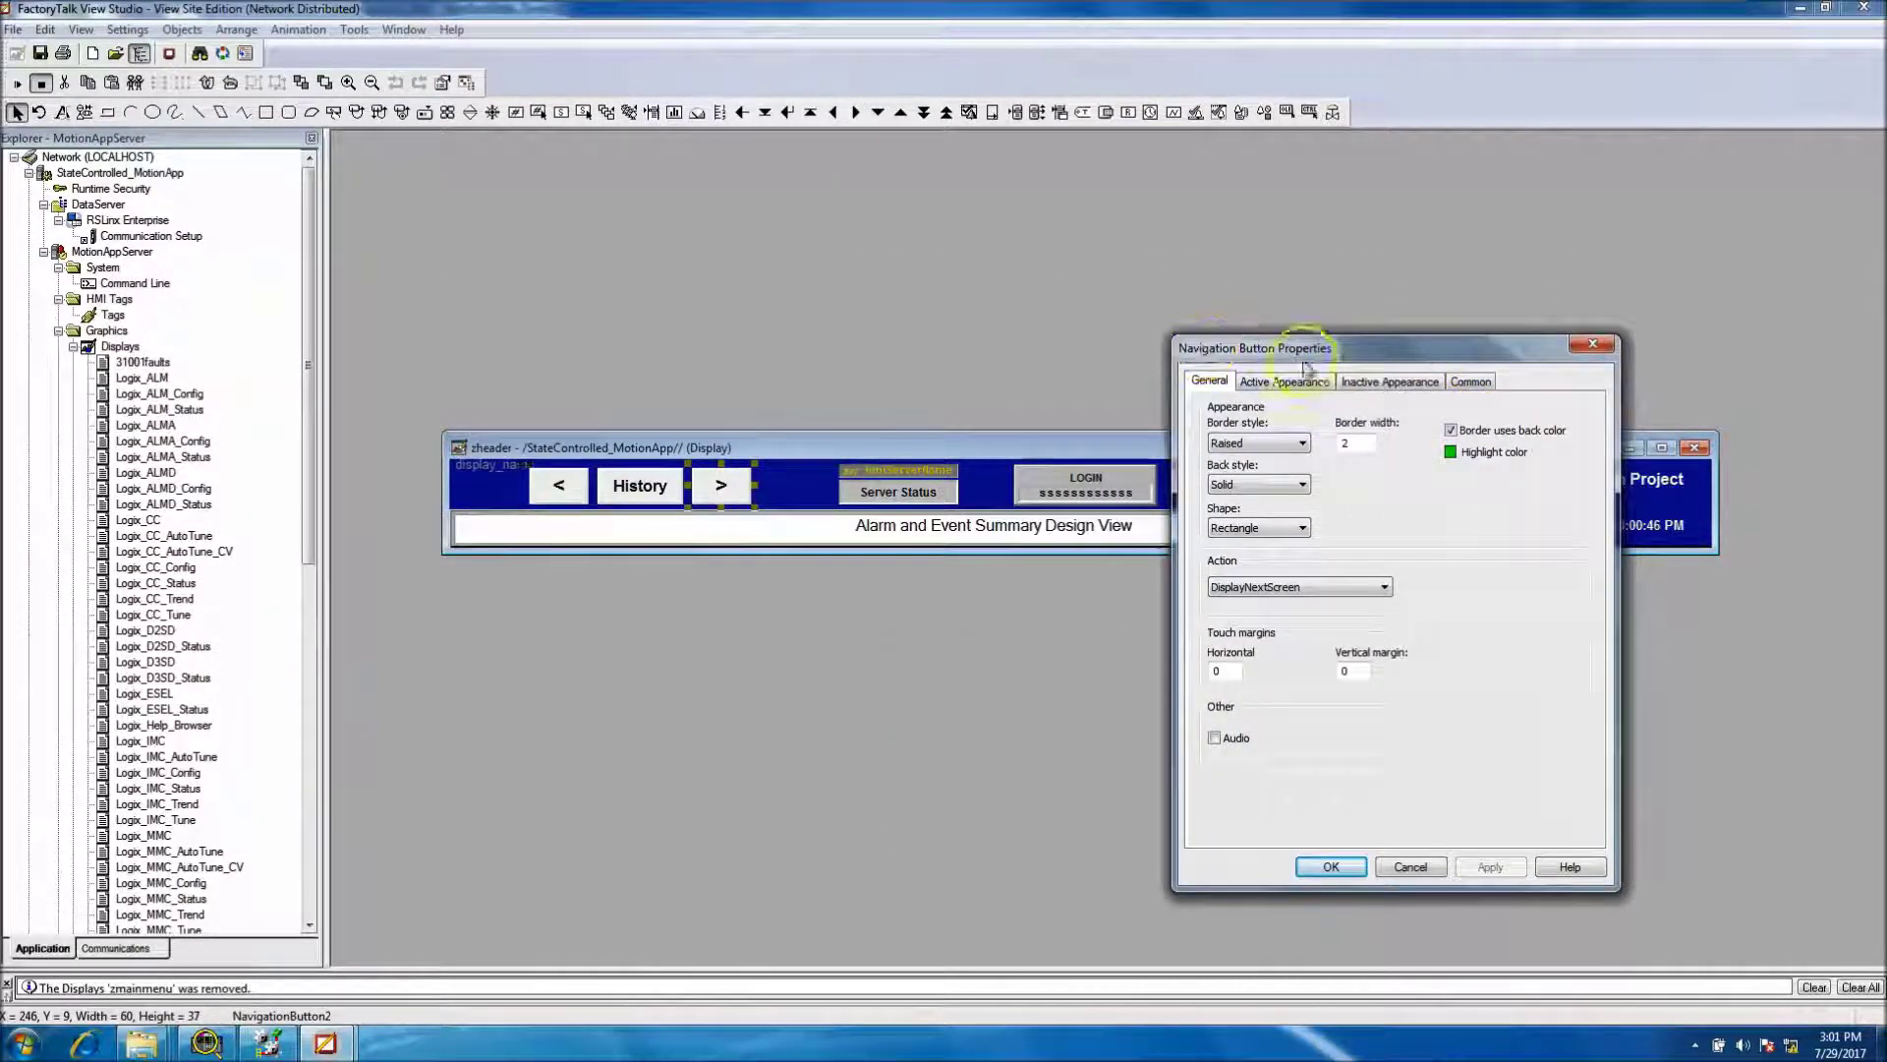
{"action": "left_click", "coordinate": [1351, 588]}
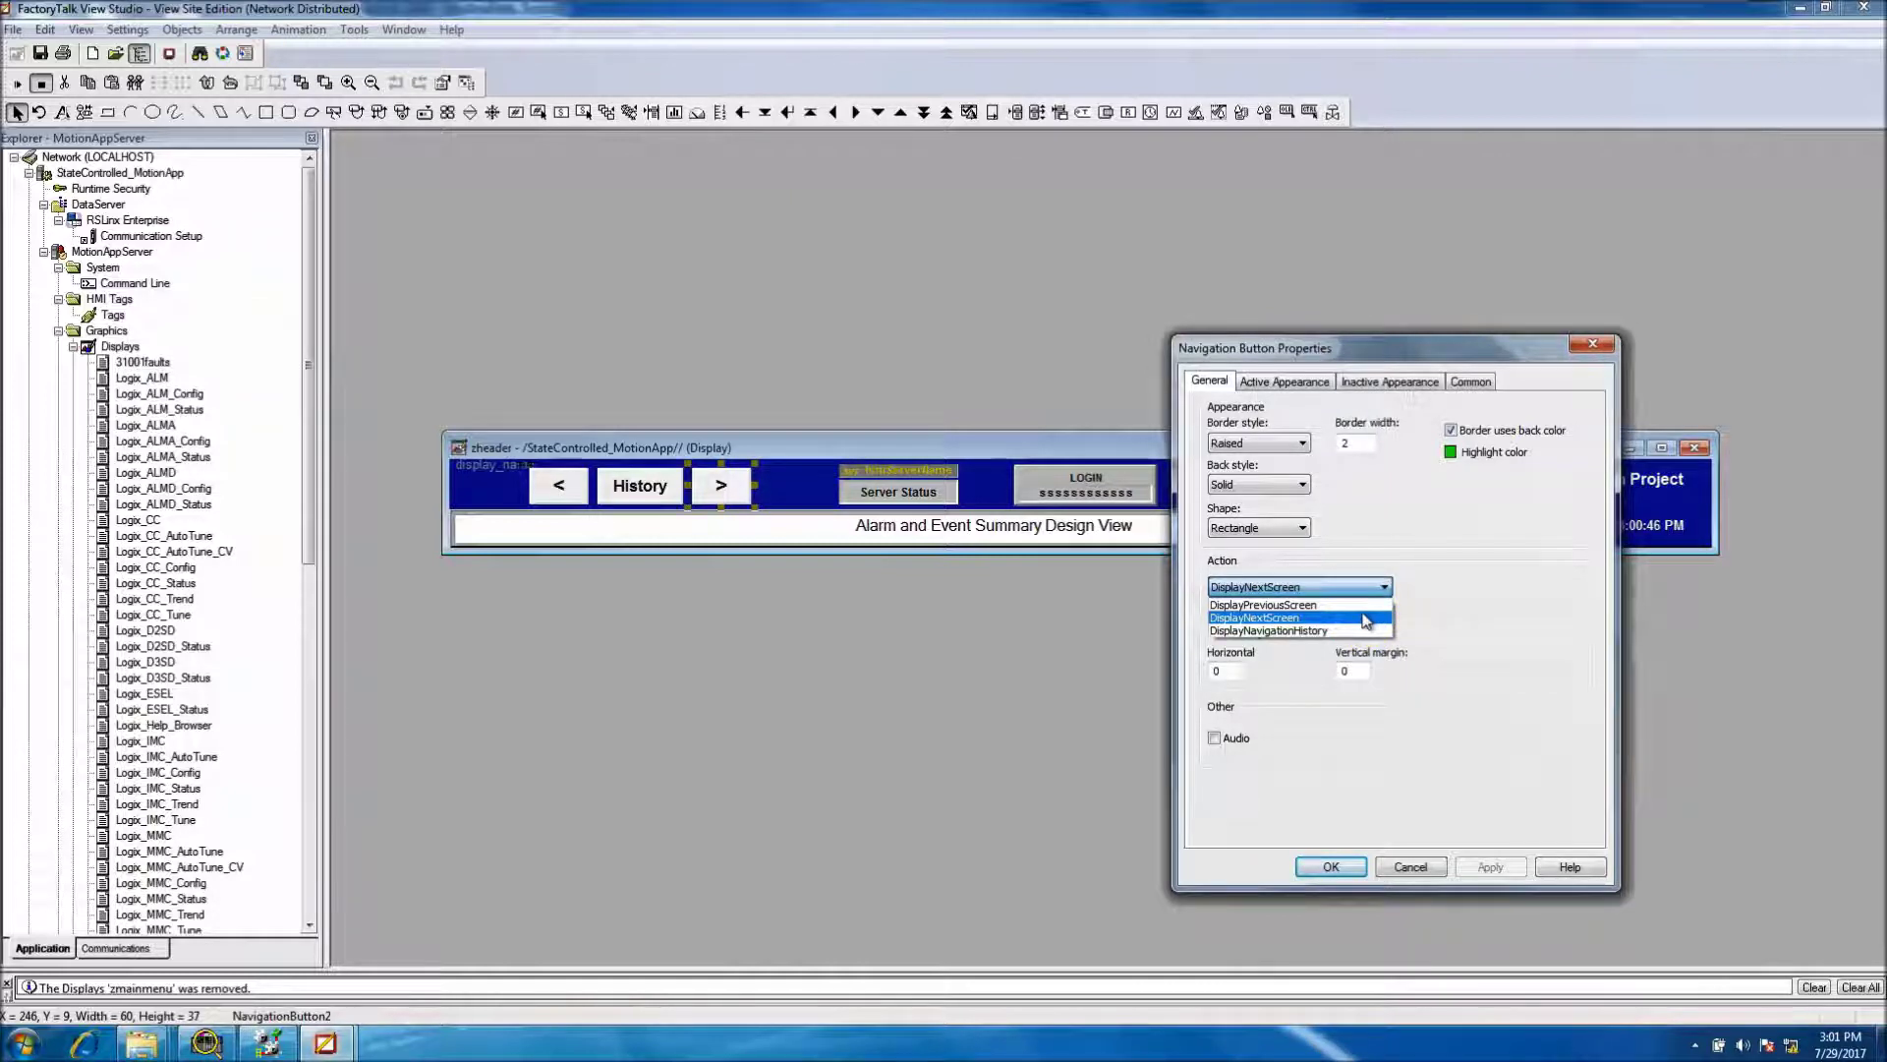
{"action": "left_click", "coordinate": [1484, 626]}
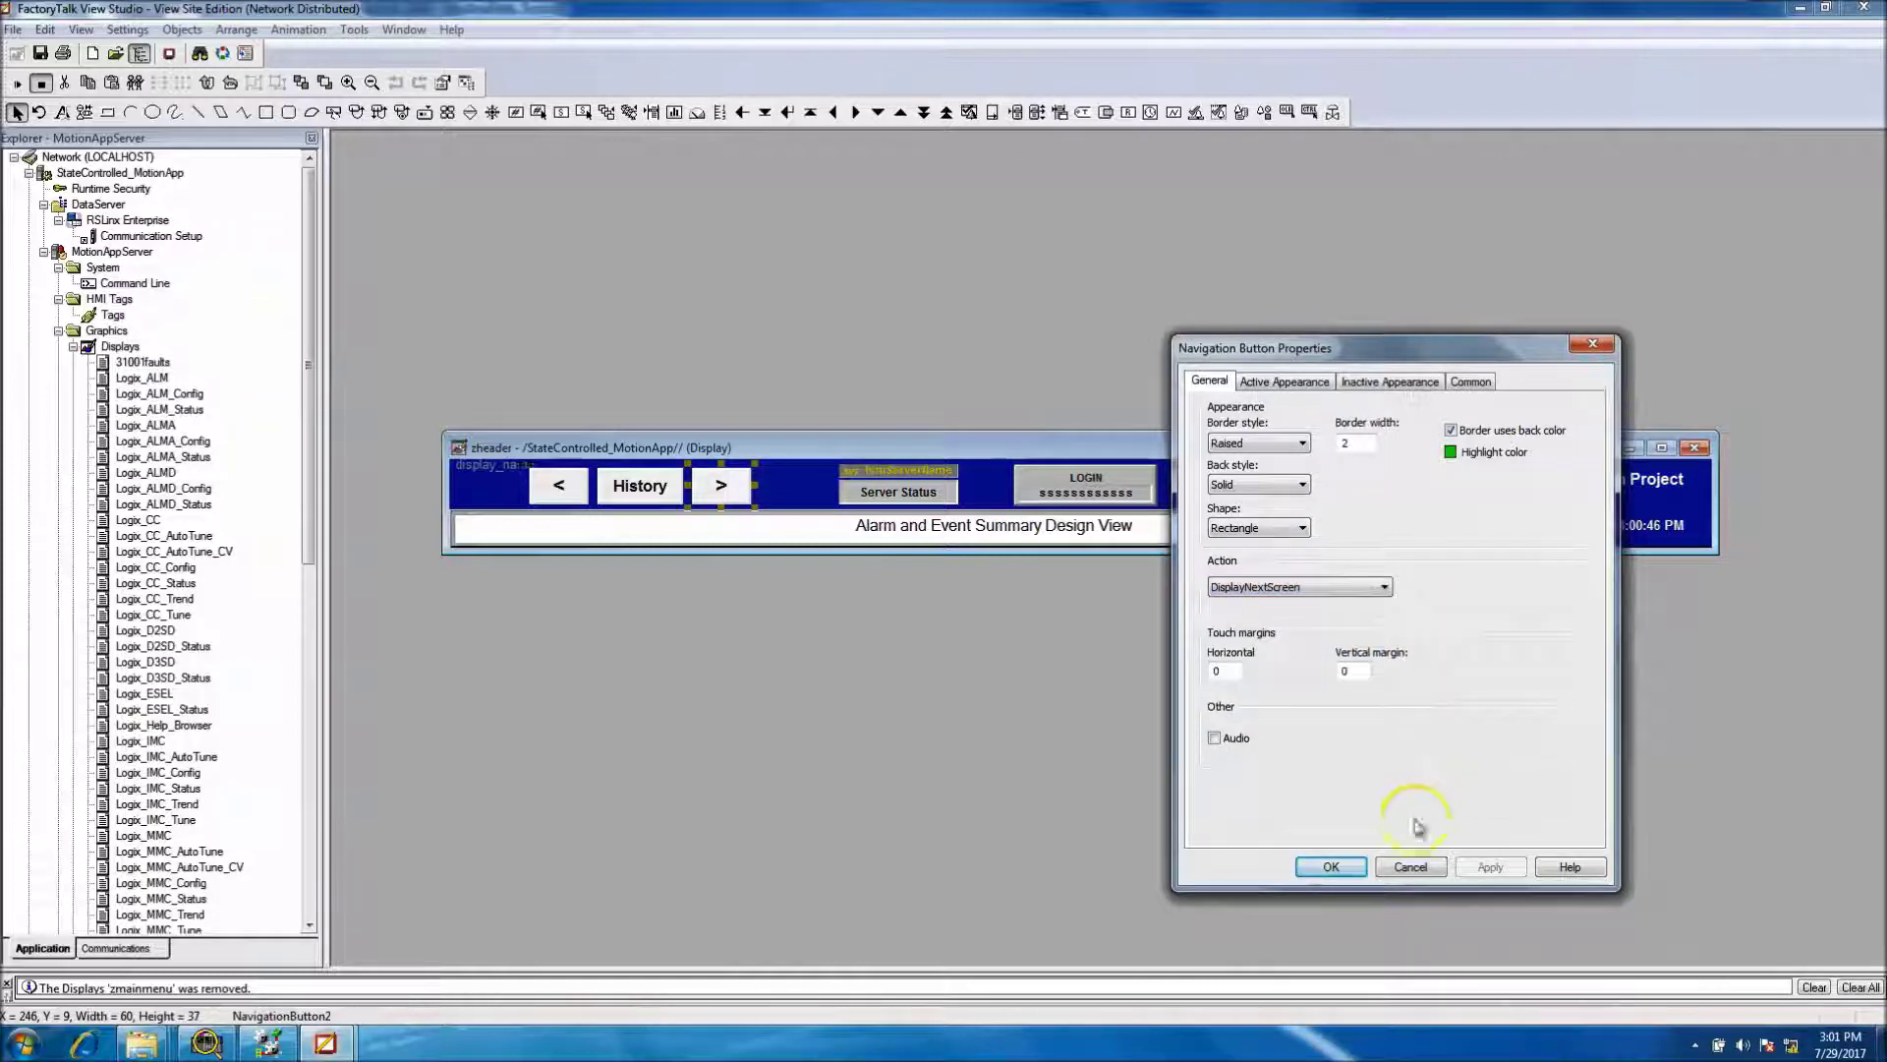
{"action": "left_click", "coordinate": [1406, 859]}
Review the "<" navigation button's action options and active appearance caption, closing its properties without changes.
{"action": "double_click", "coordinate": [560, 492]}
{"action": "left_click_drag", "start_coordinate": [206, 24], "coordinate": [1451, 376]}
{"action": "left_click", "coordinate": [1460, 606]}
{"action": "left_click", "coordinate": [1458, 610]}
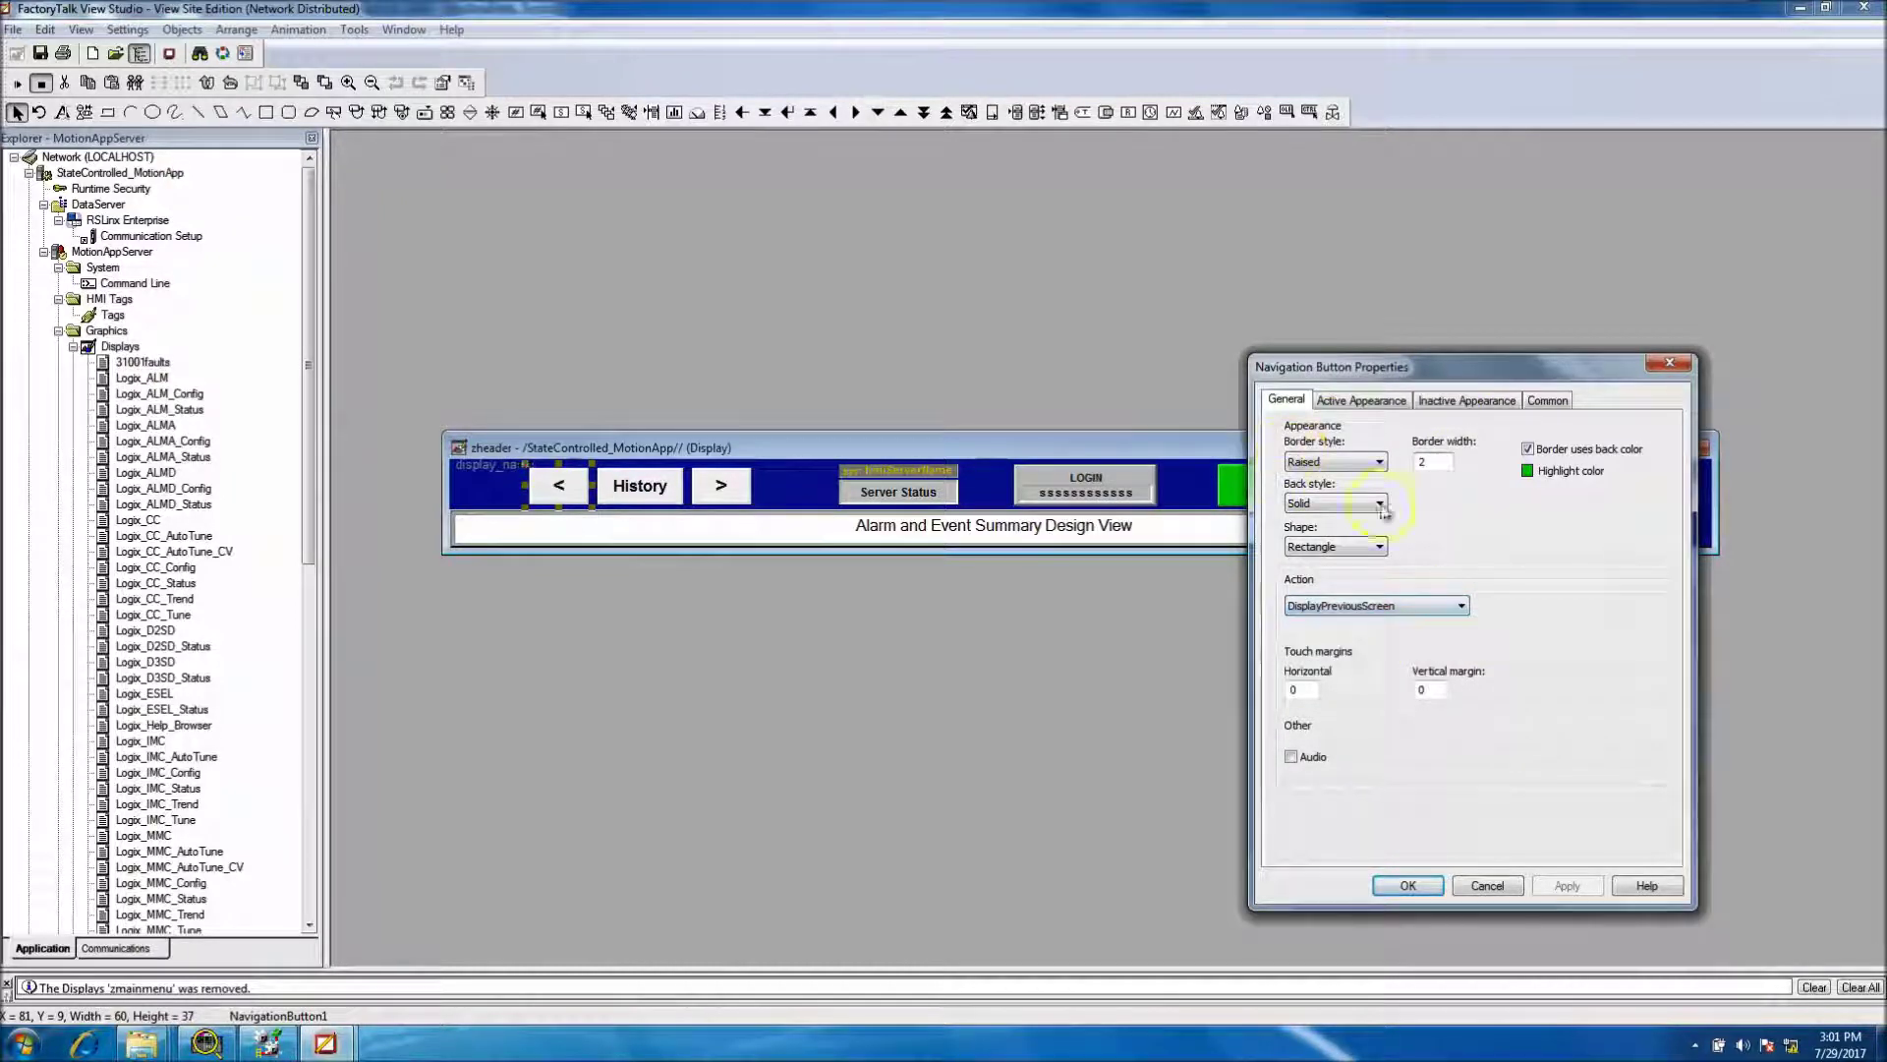
{"action": "left_click", "coordinate": [1371, 405]}
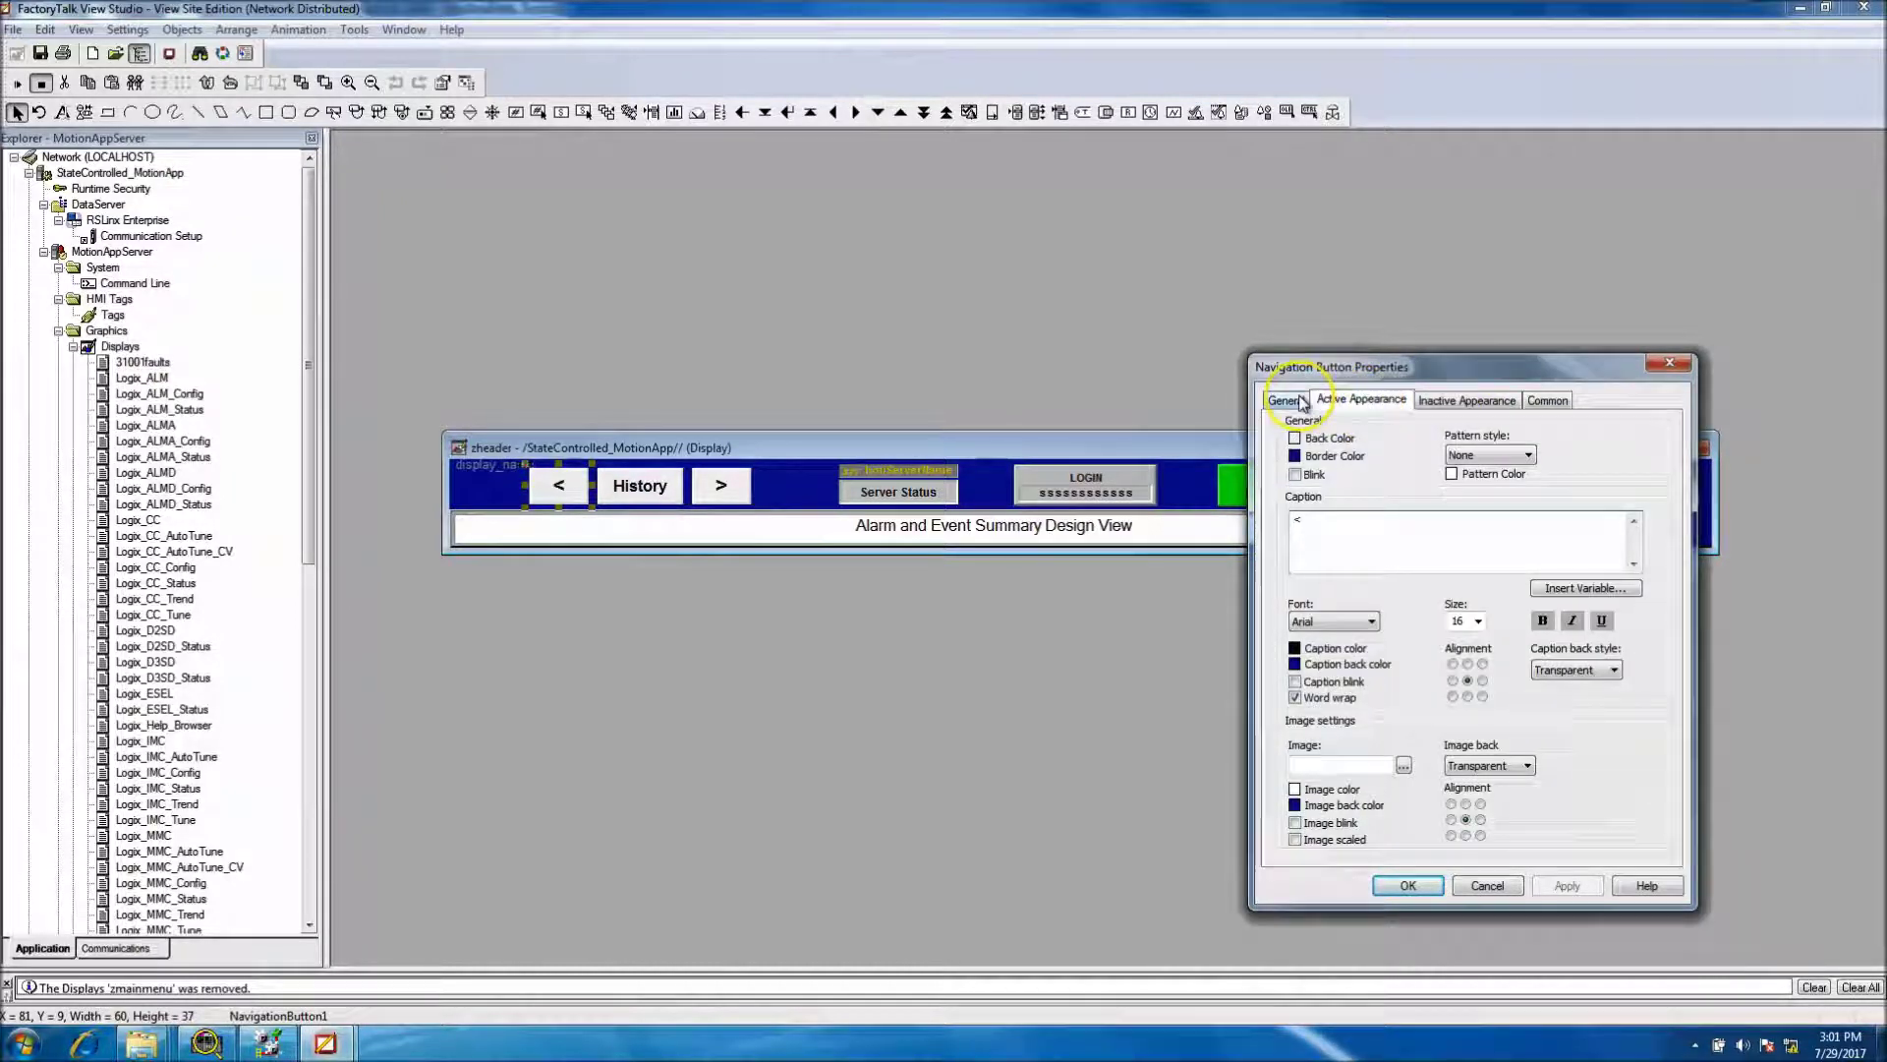
{"action": "double_click", "coordinate": [1356, 534]}
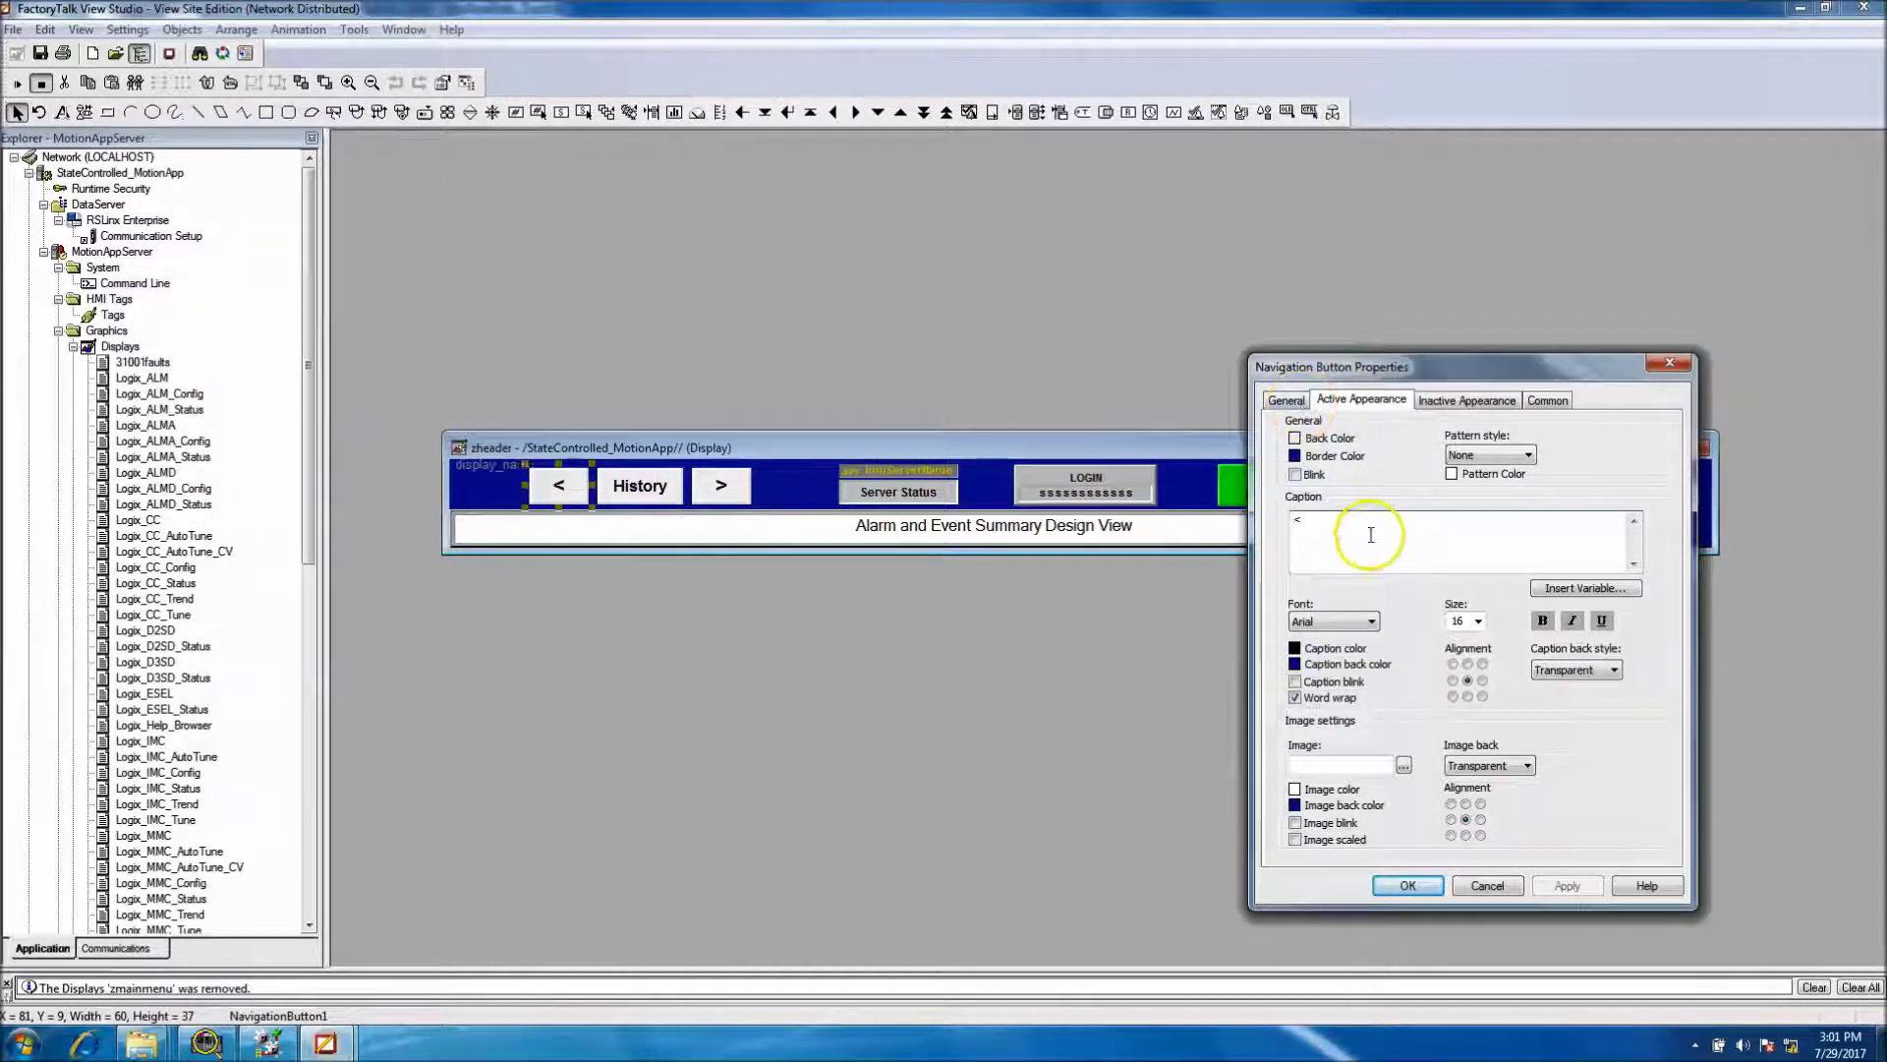
{"action": "left_click", "coordinate": [1480, 888]}
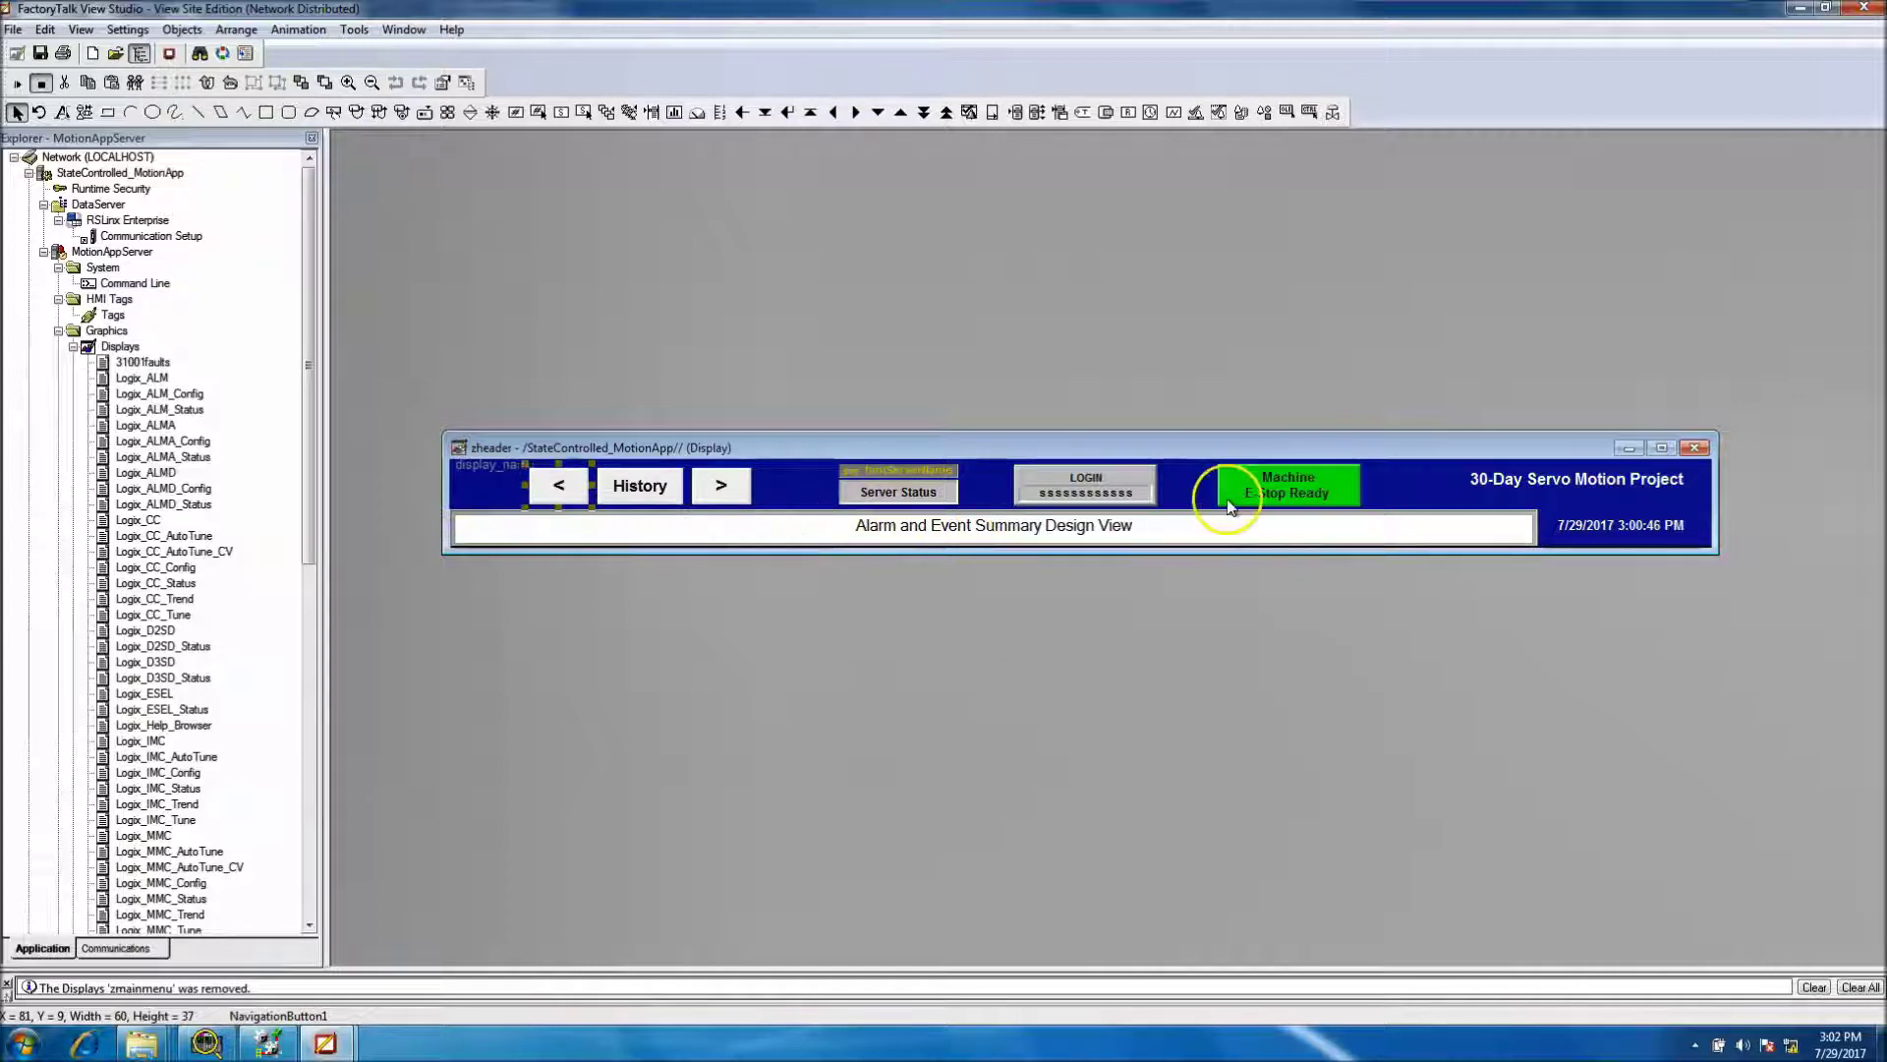
Inspect the text properties of the "30-Day Servo Motion Project" title and cancel without changes.
{"action": "left_click", "coordinate": [1519, 489]}
{"action": "double_click", "coordinate": [1518, 485]}
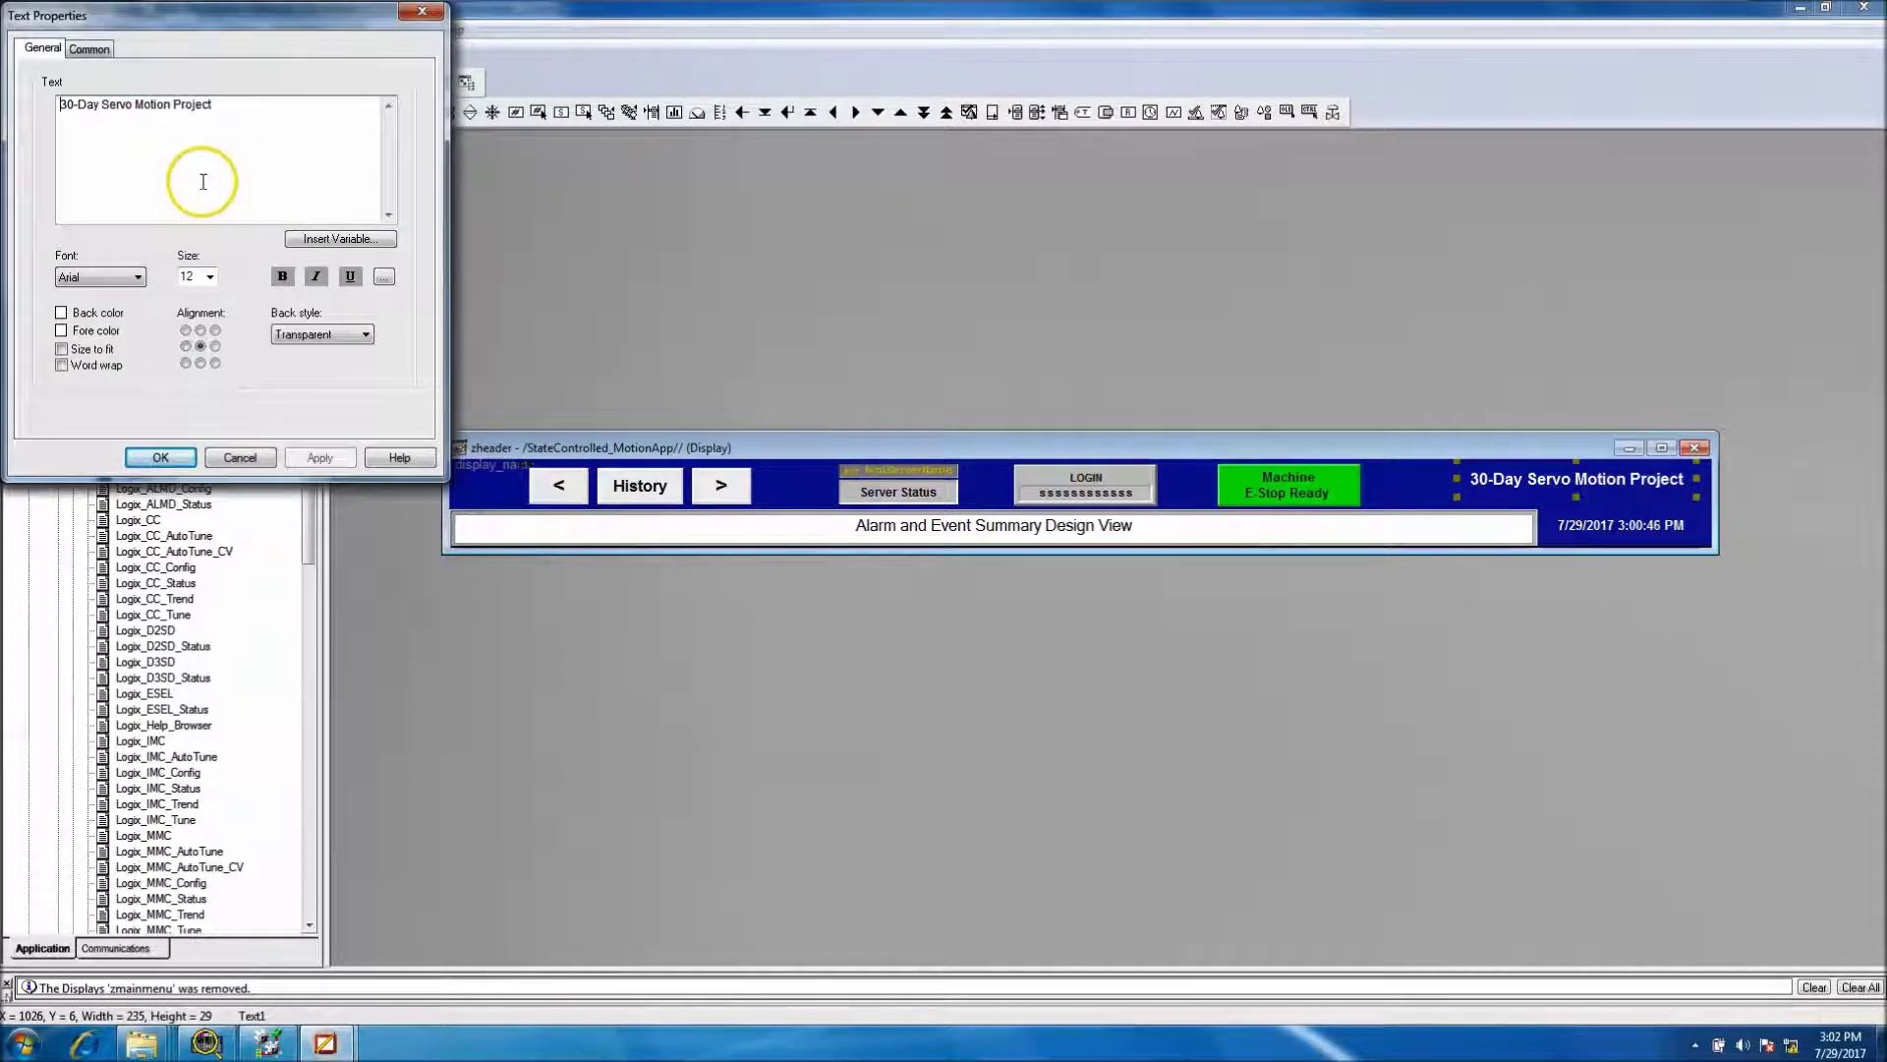
{"action": "left_click", "coordinate": [240, 457]}
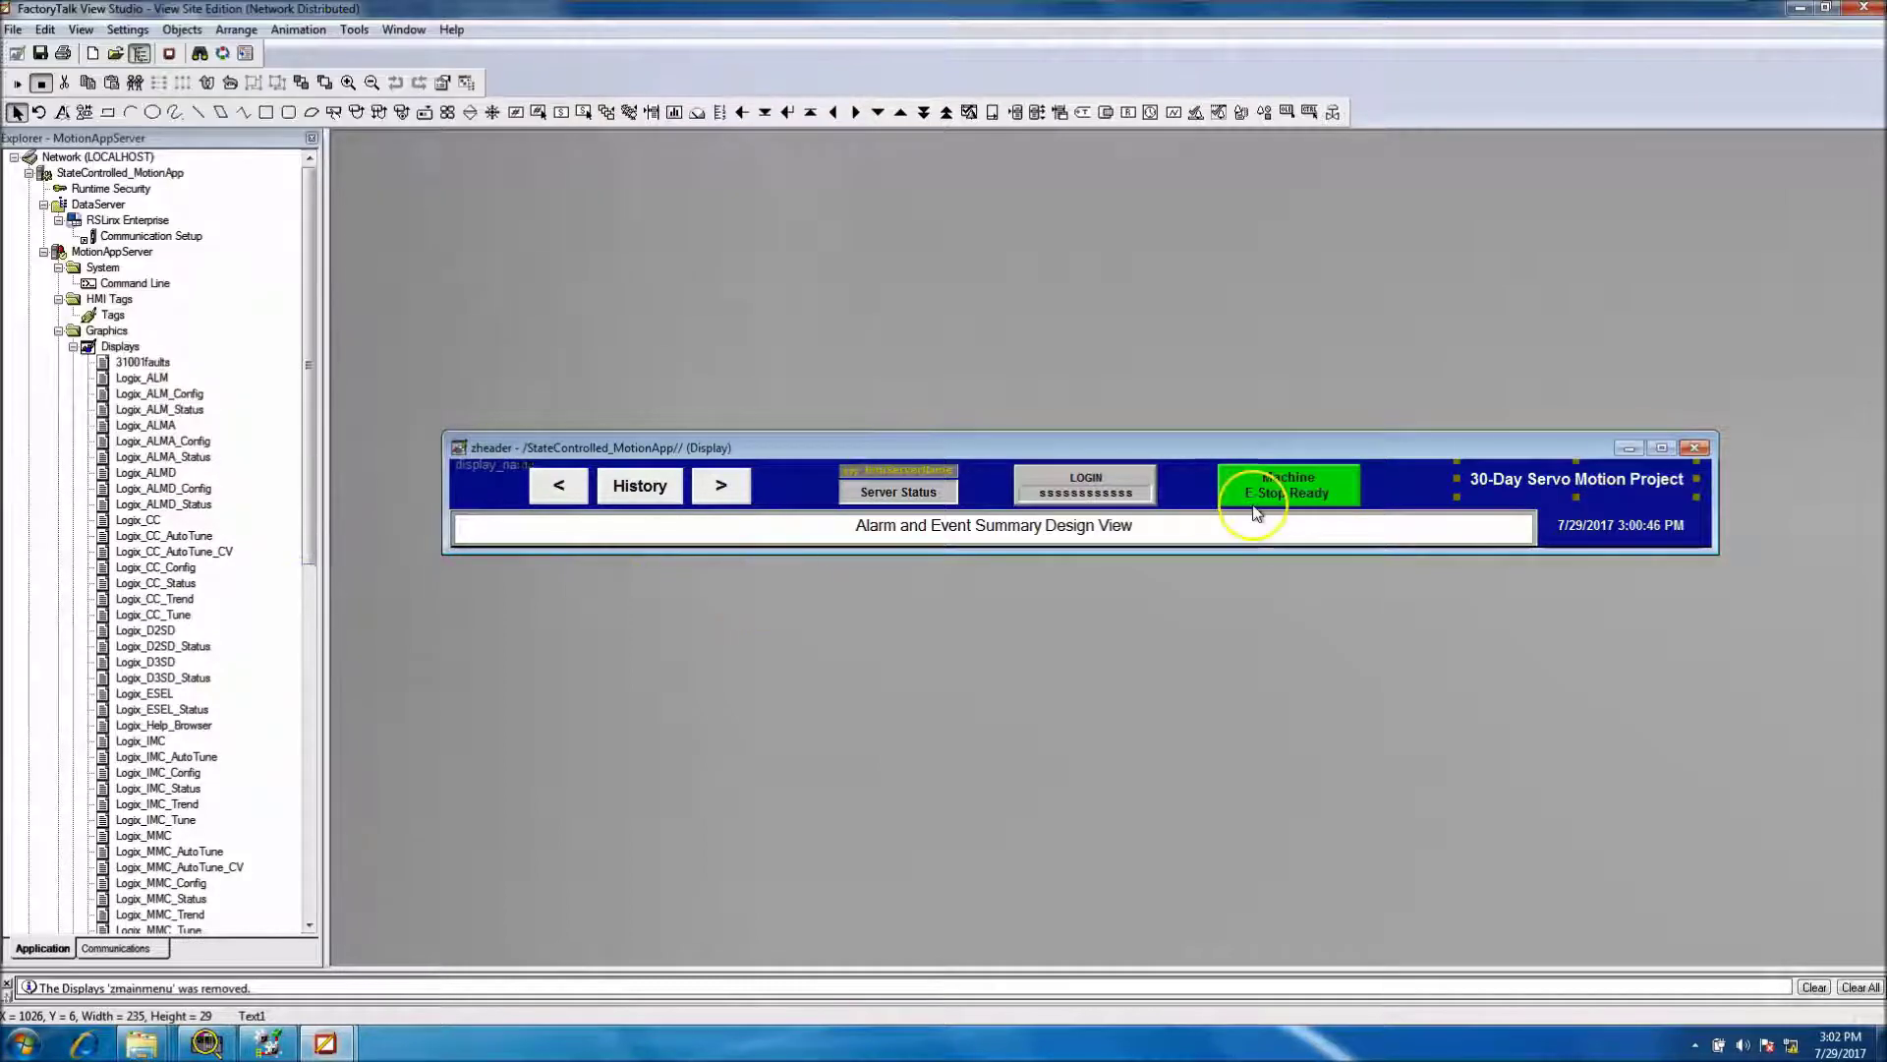
Review the time and date display's available formats, keep the short date with time format, and confirm its properties.
{"action": "double_click", "coordinate": [1602, 524]}
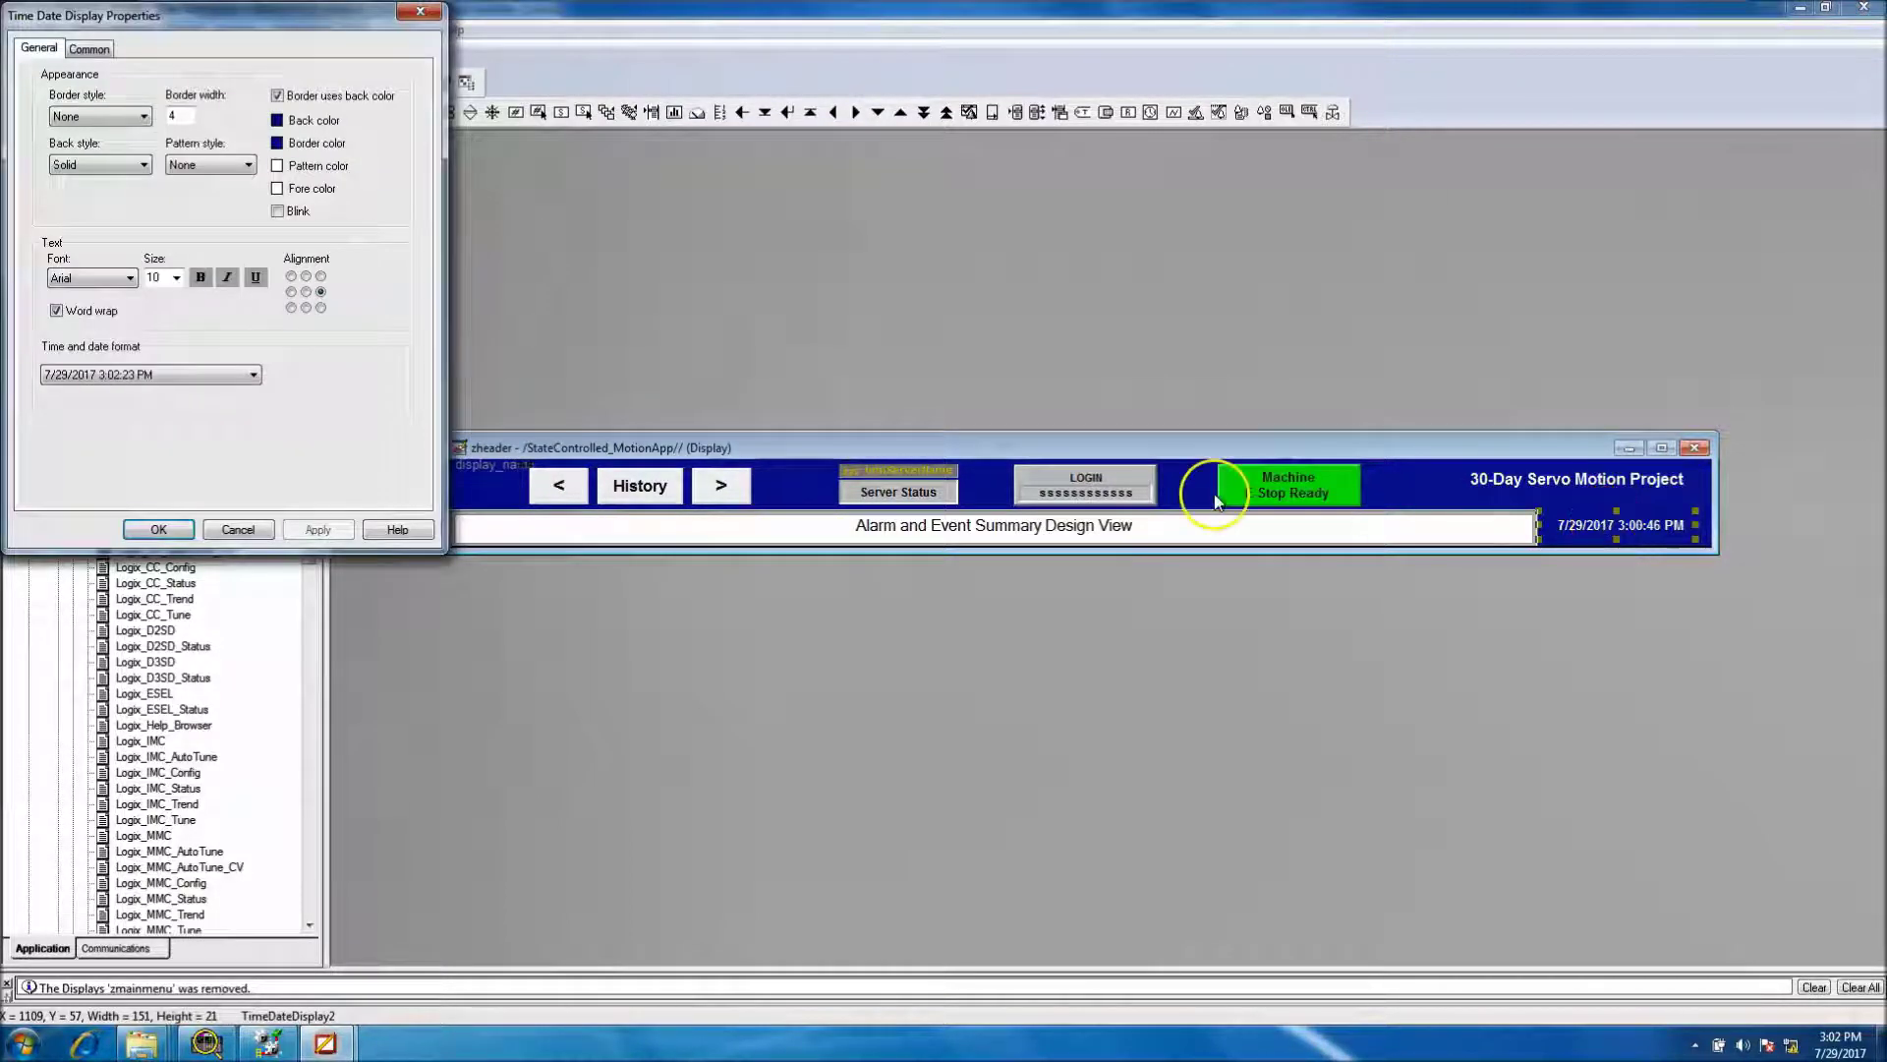
{"action": "left_click_drag", "start_coordinate": [318, 19], "coordinate": [1463, 381]}
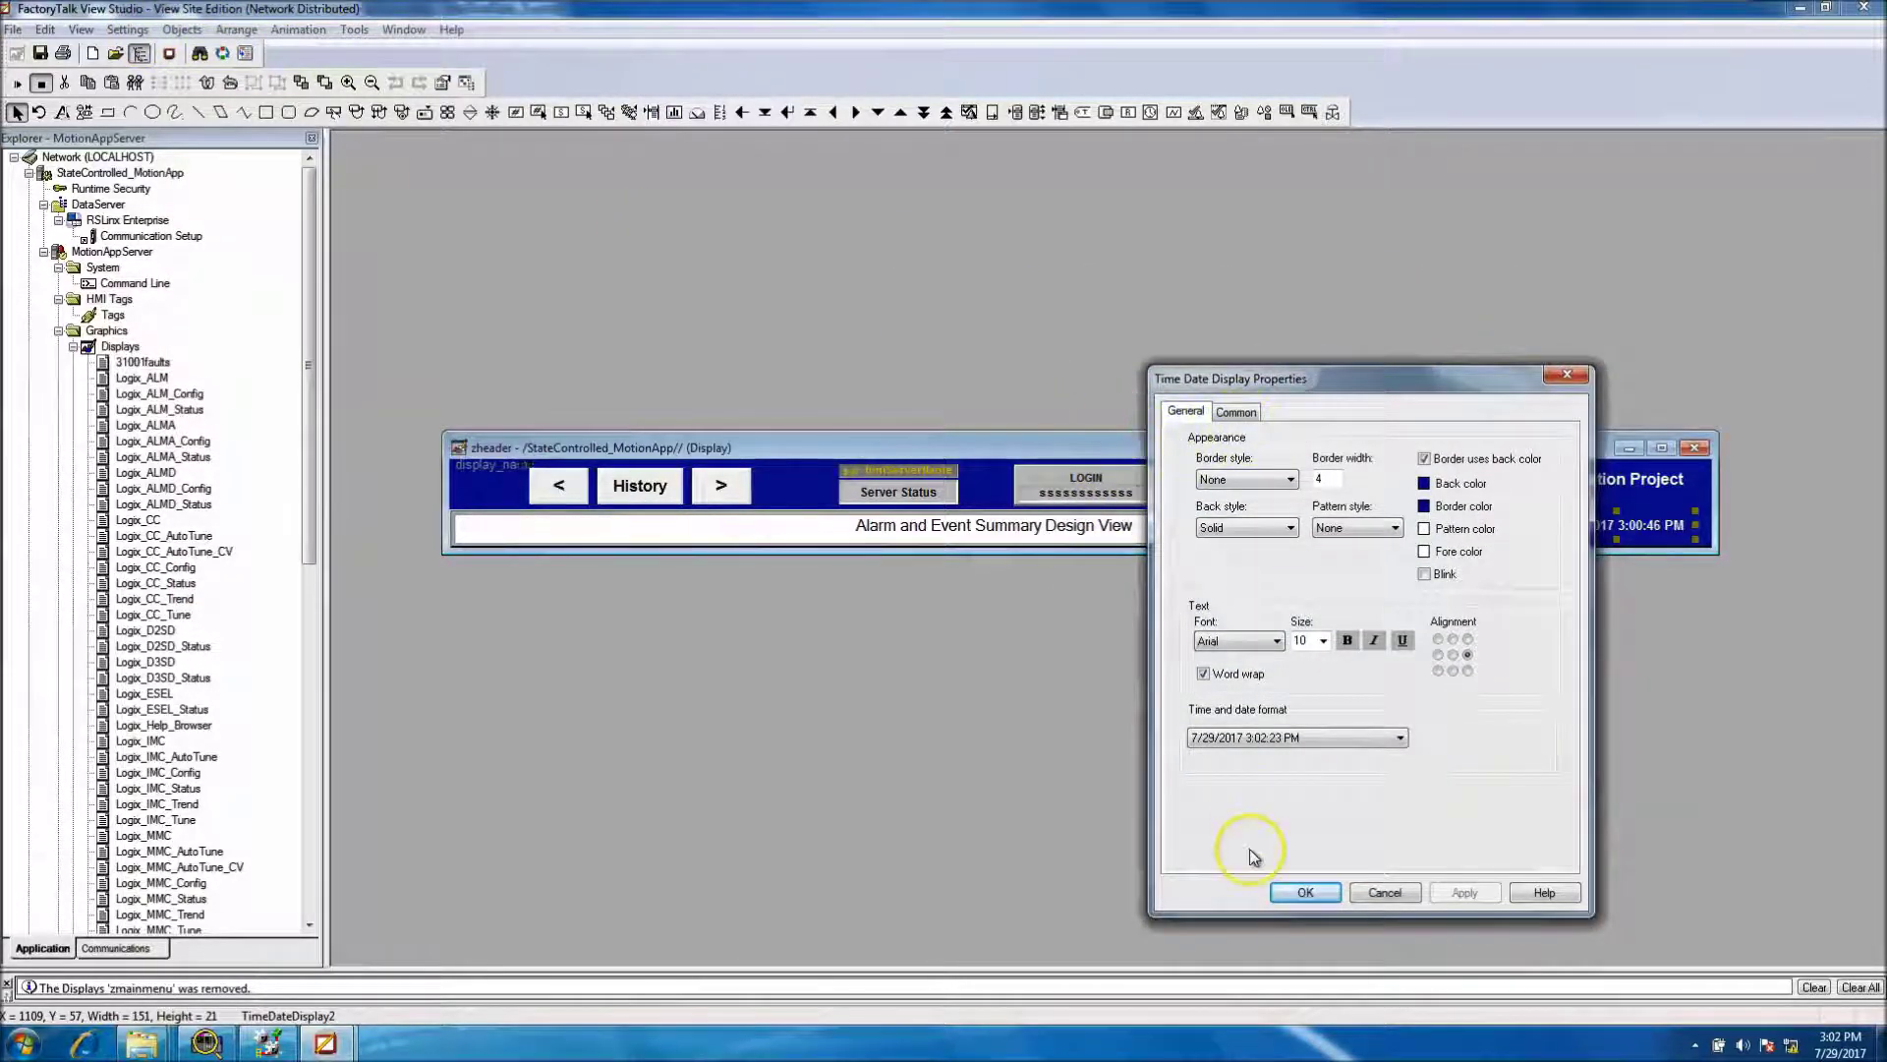
{"action": "left_click", "coordinate": [1399, 738]}
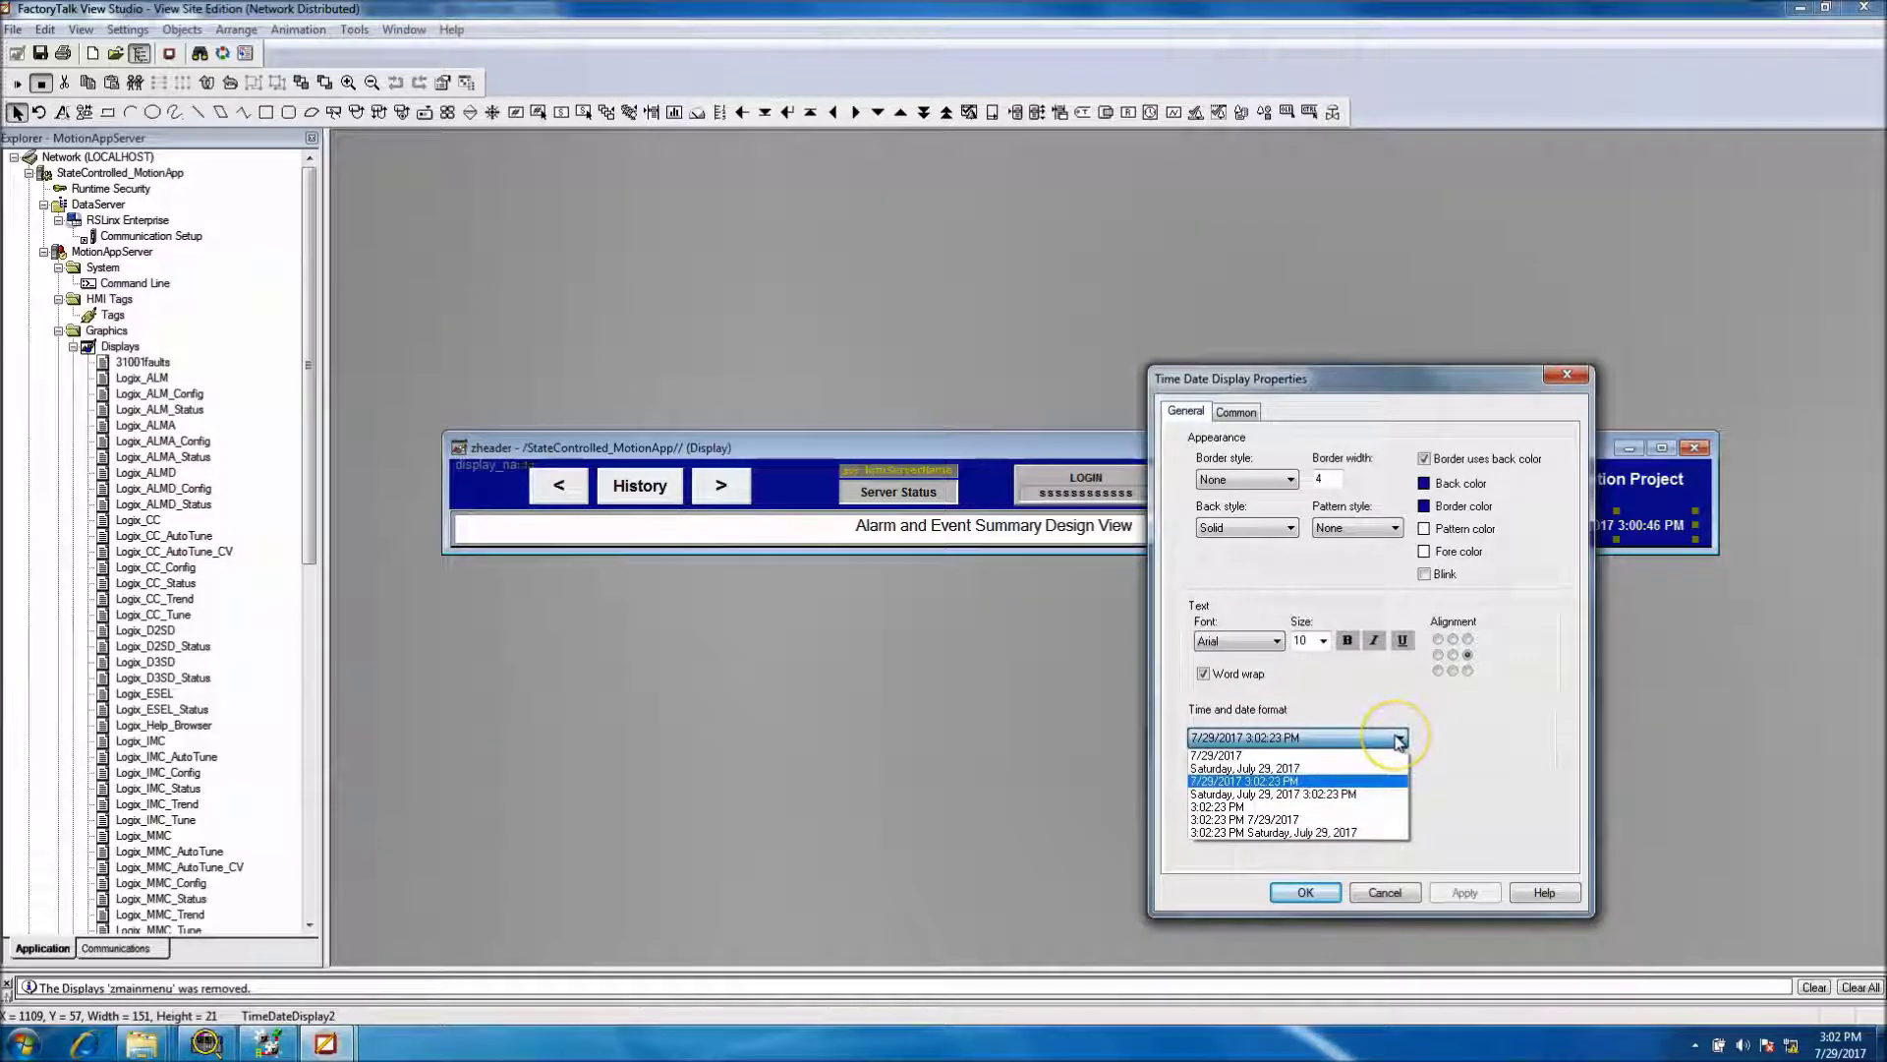
{"action": "left_click", "coordinate": [1524, 716]}
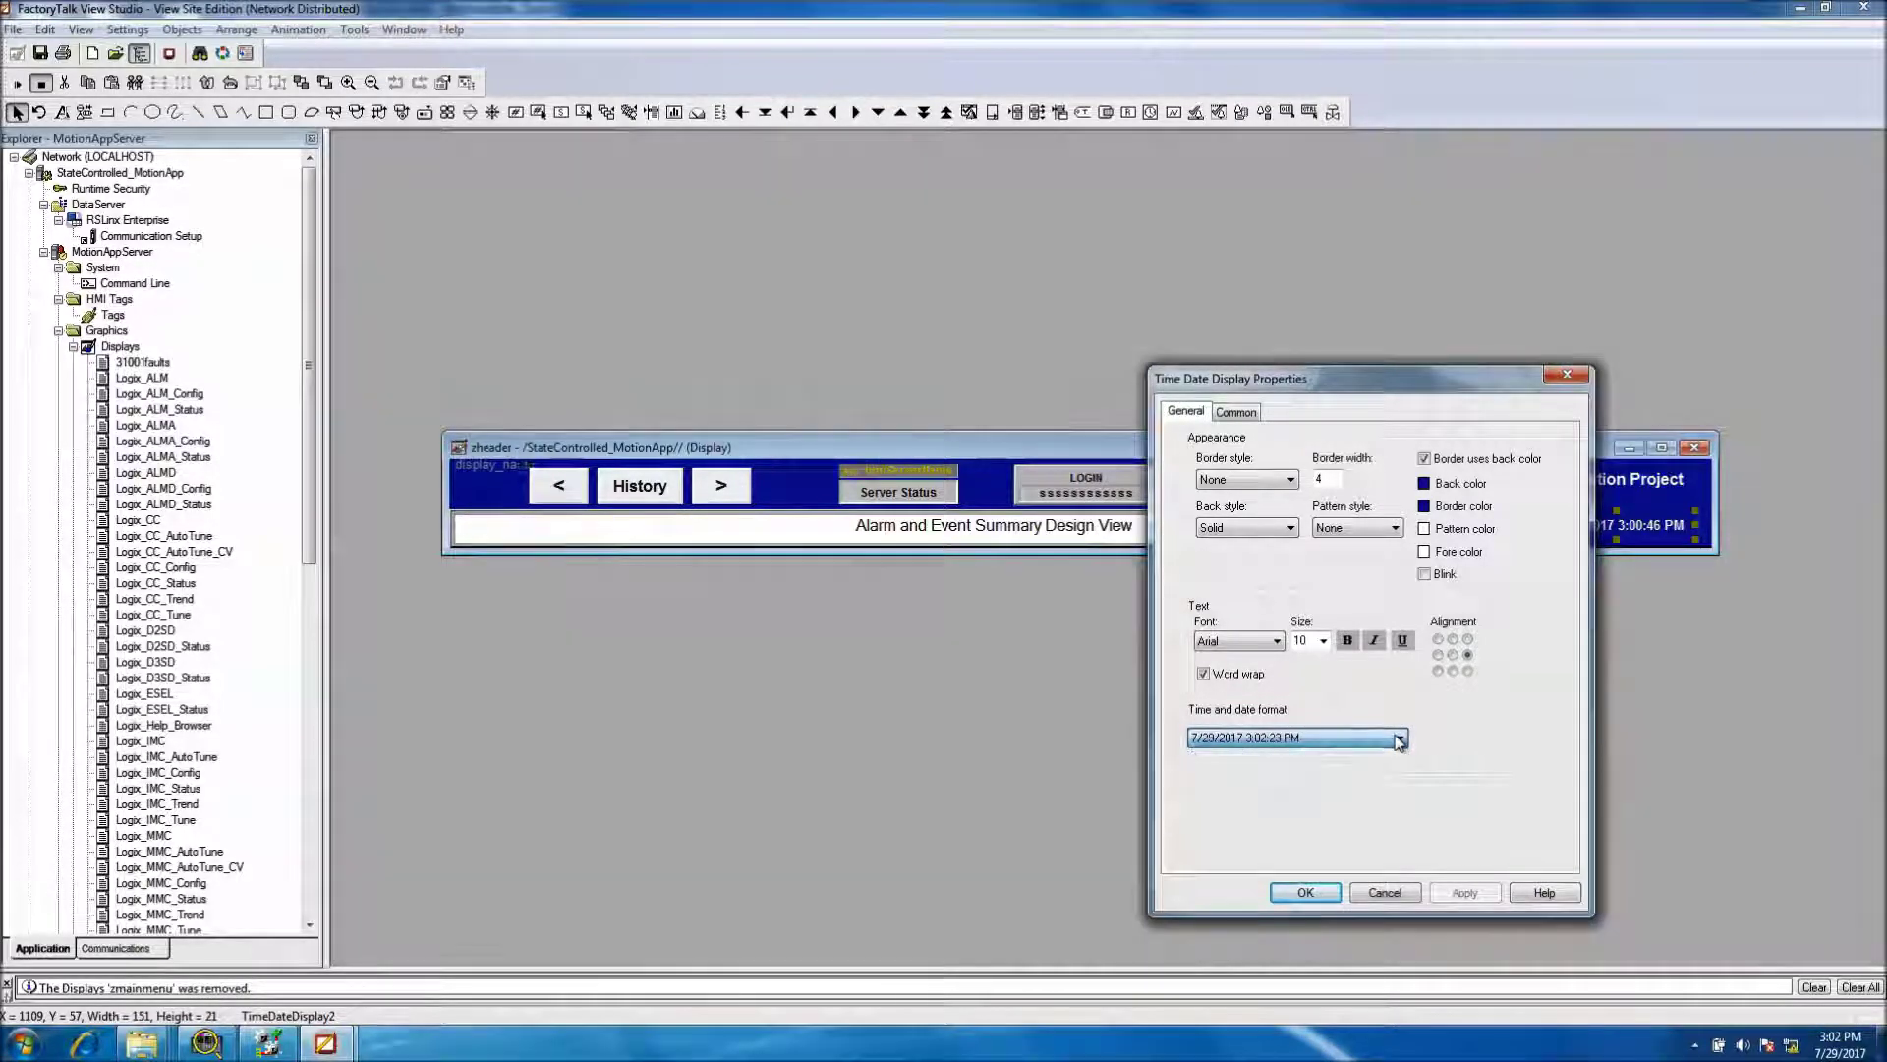
{"action": "left_click", "coordinate": [1250, 753]}
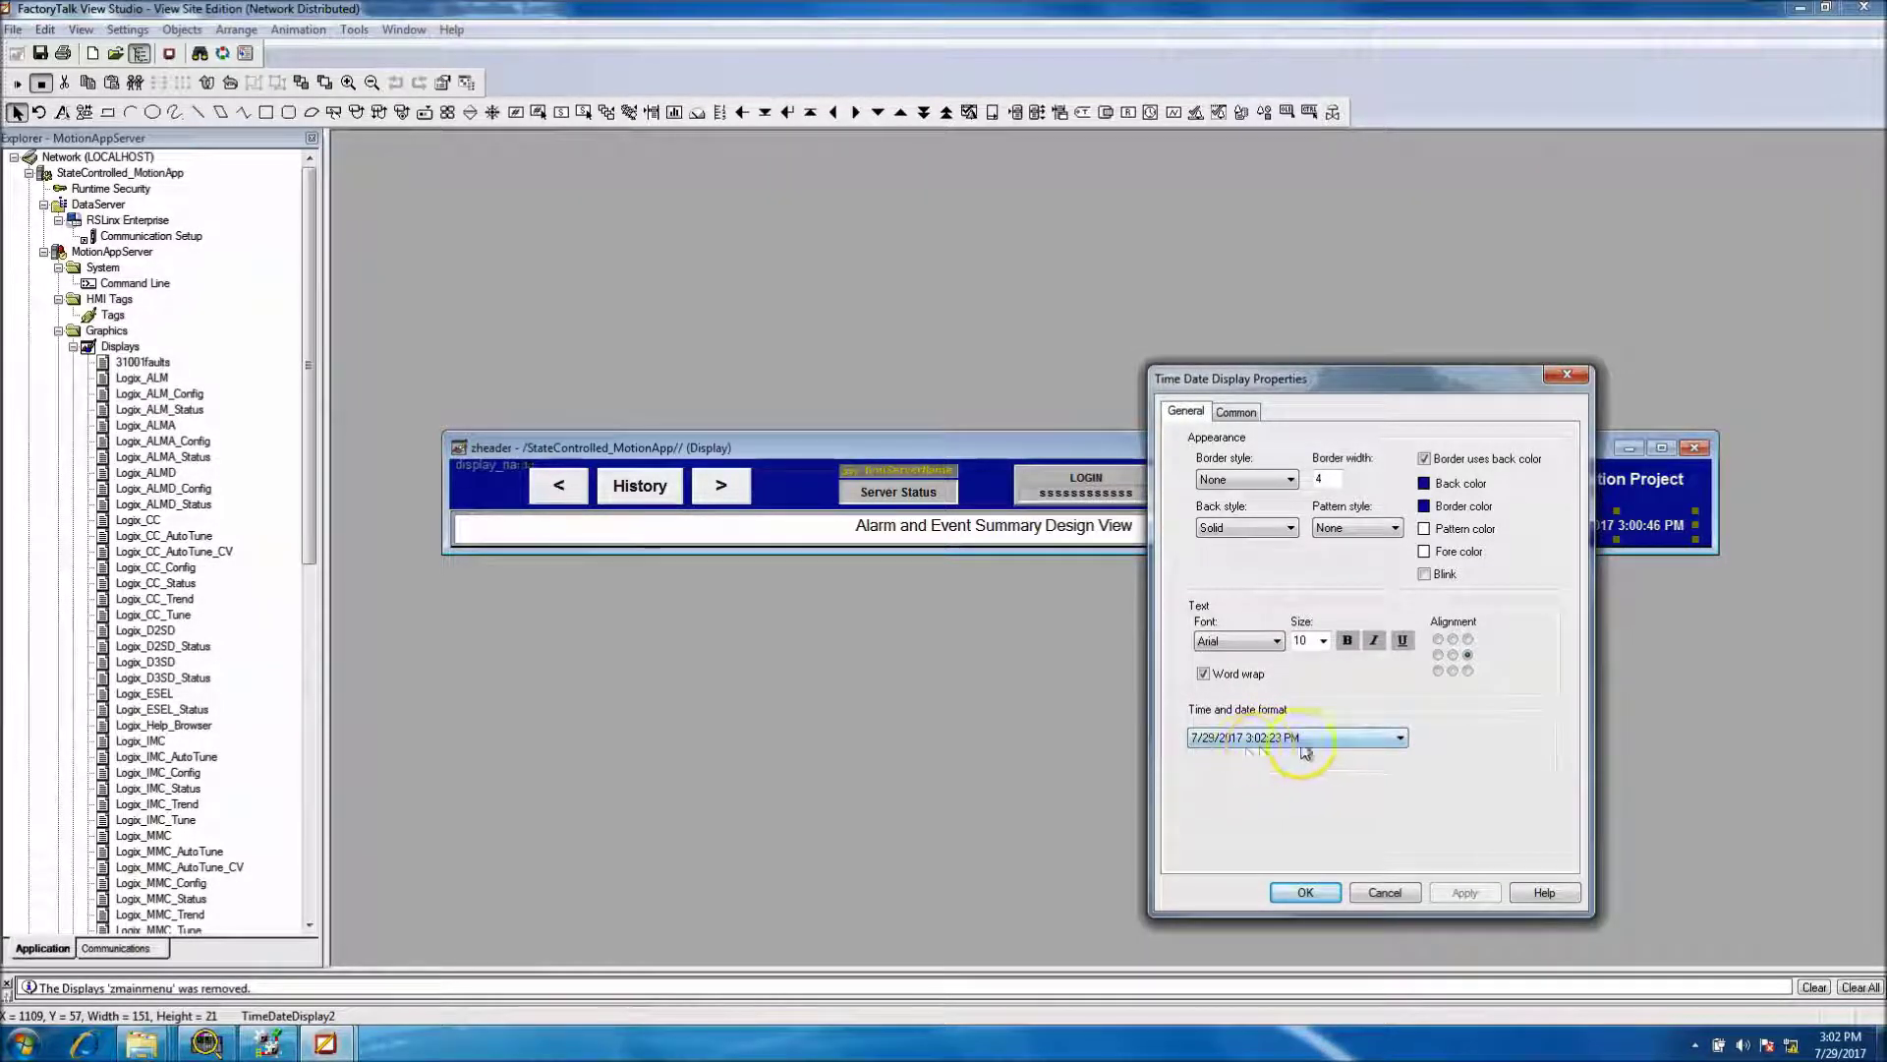
{"action": "left_click", "coordinate": [1366, 743]}
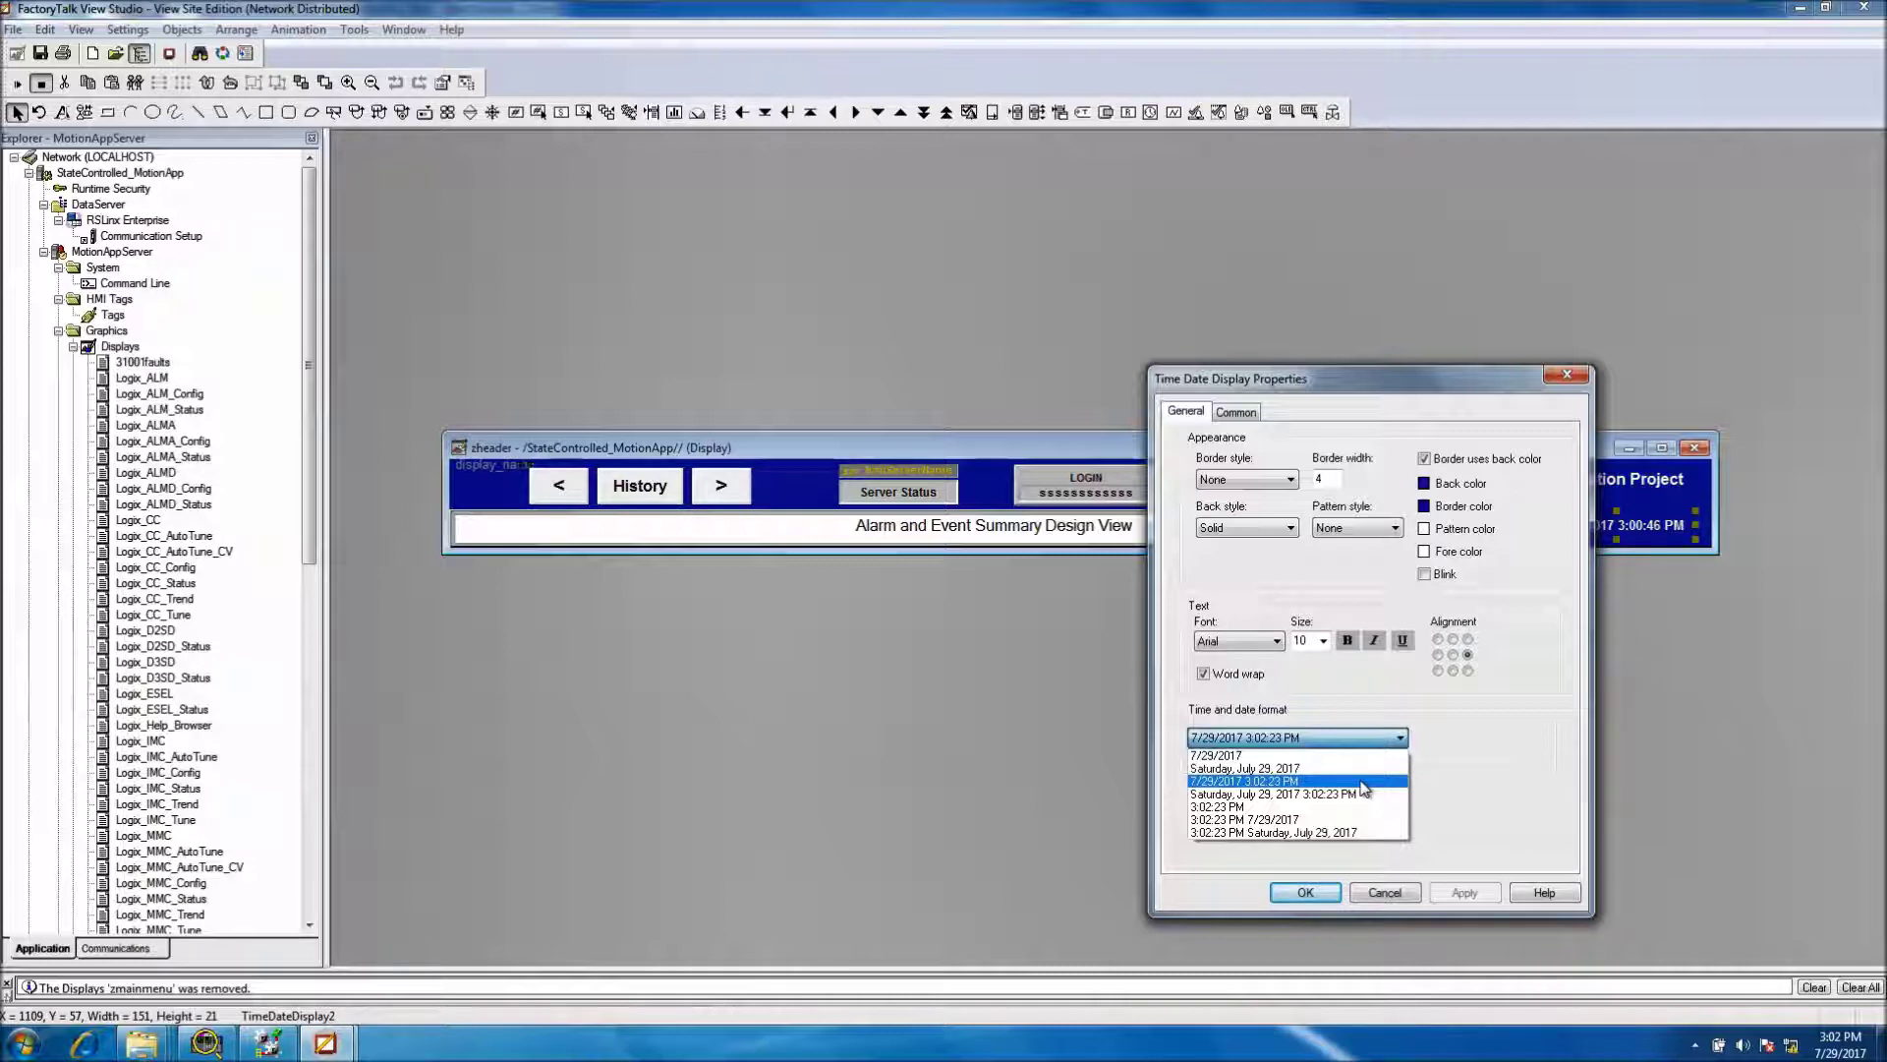
{"action": "left_click", "coordinate": [1361, 781]}
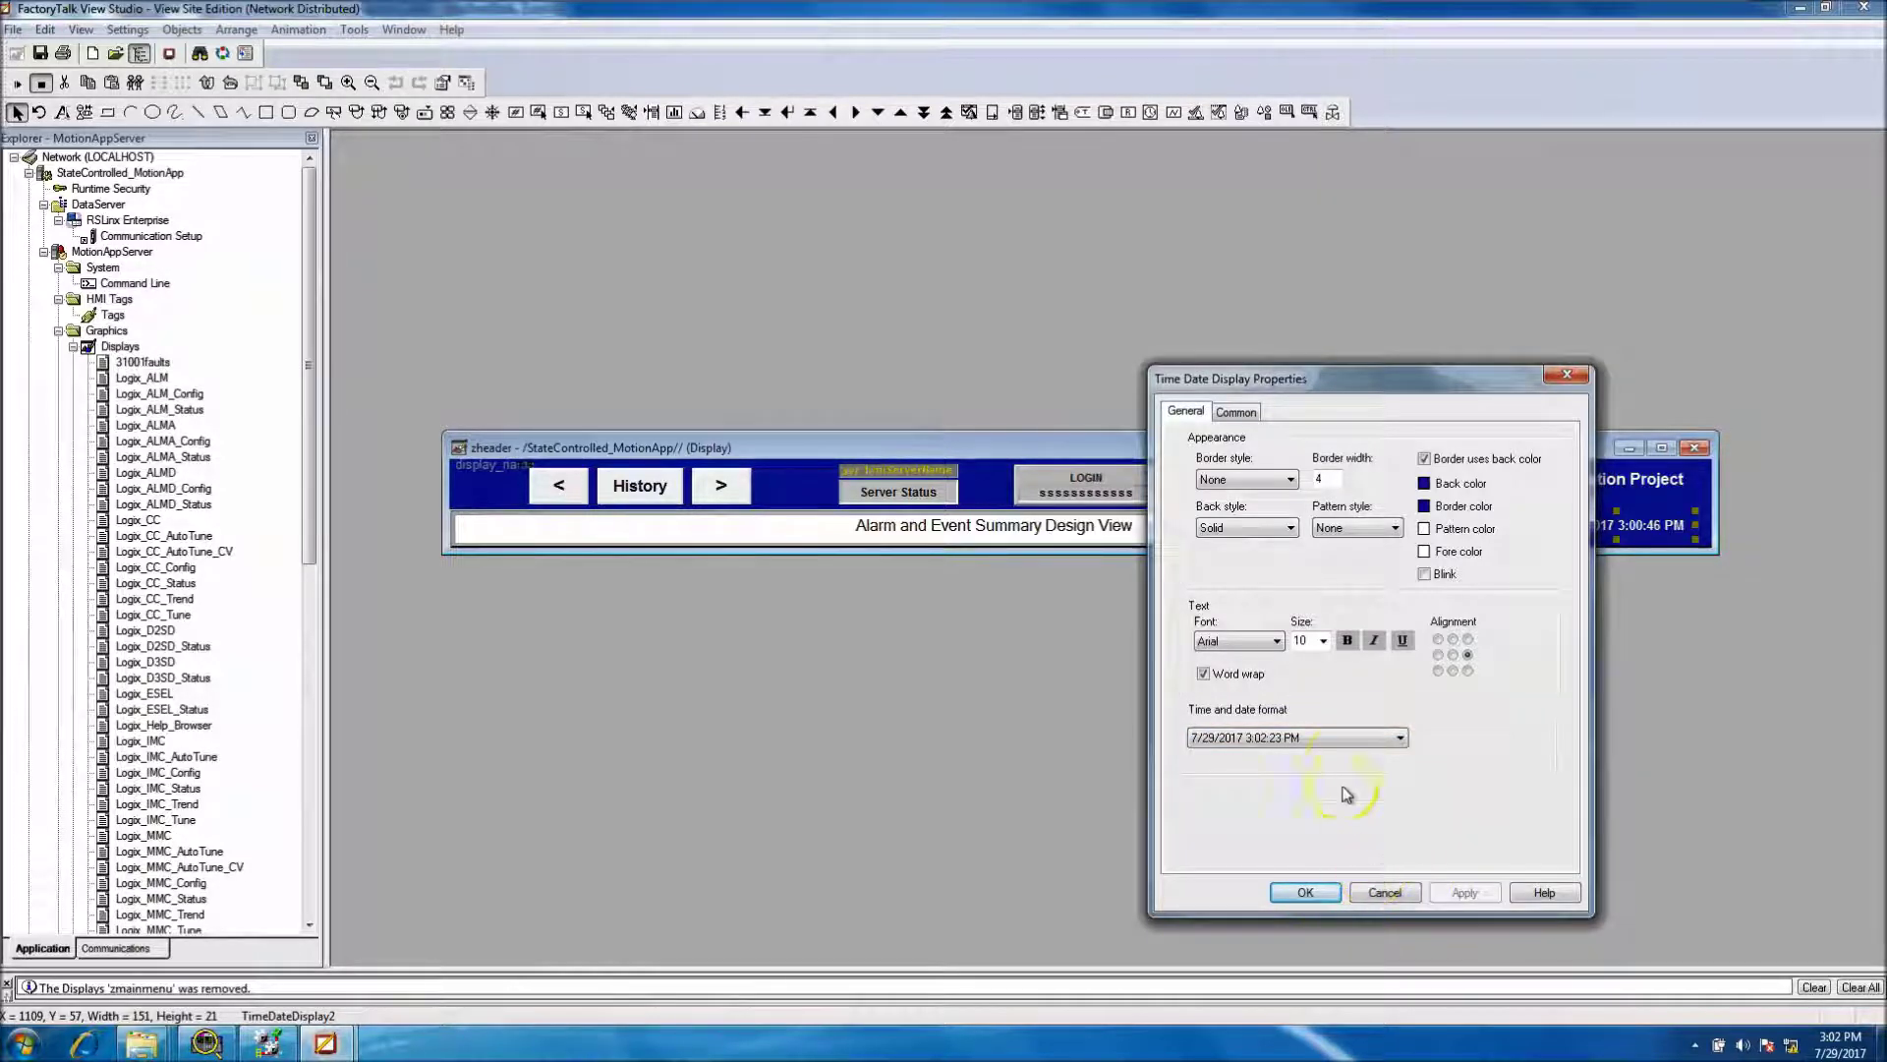
{"action": "left_click", "coordinate": [1371, 736]}
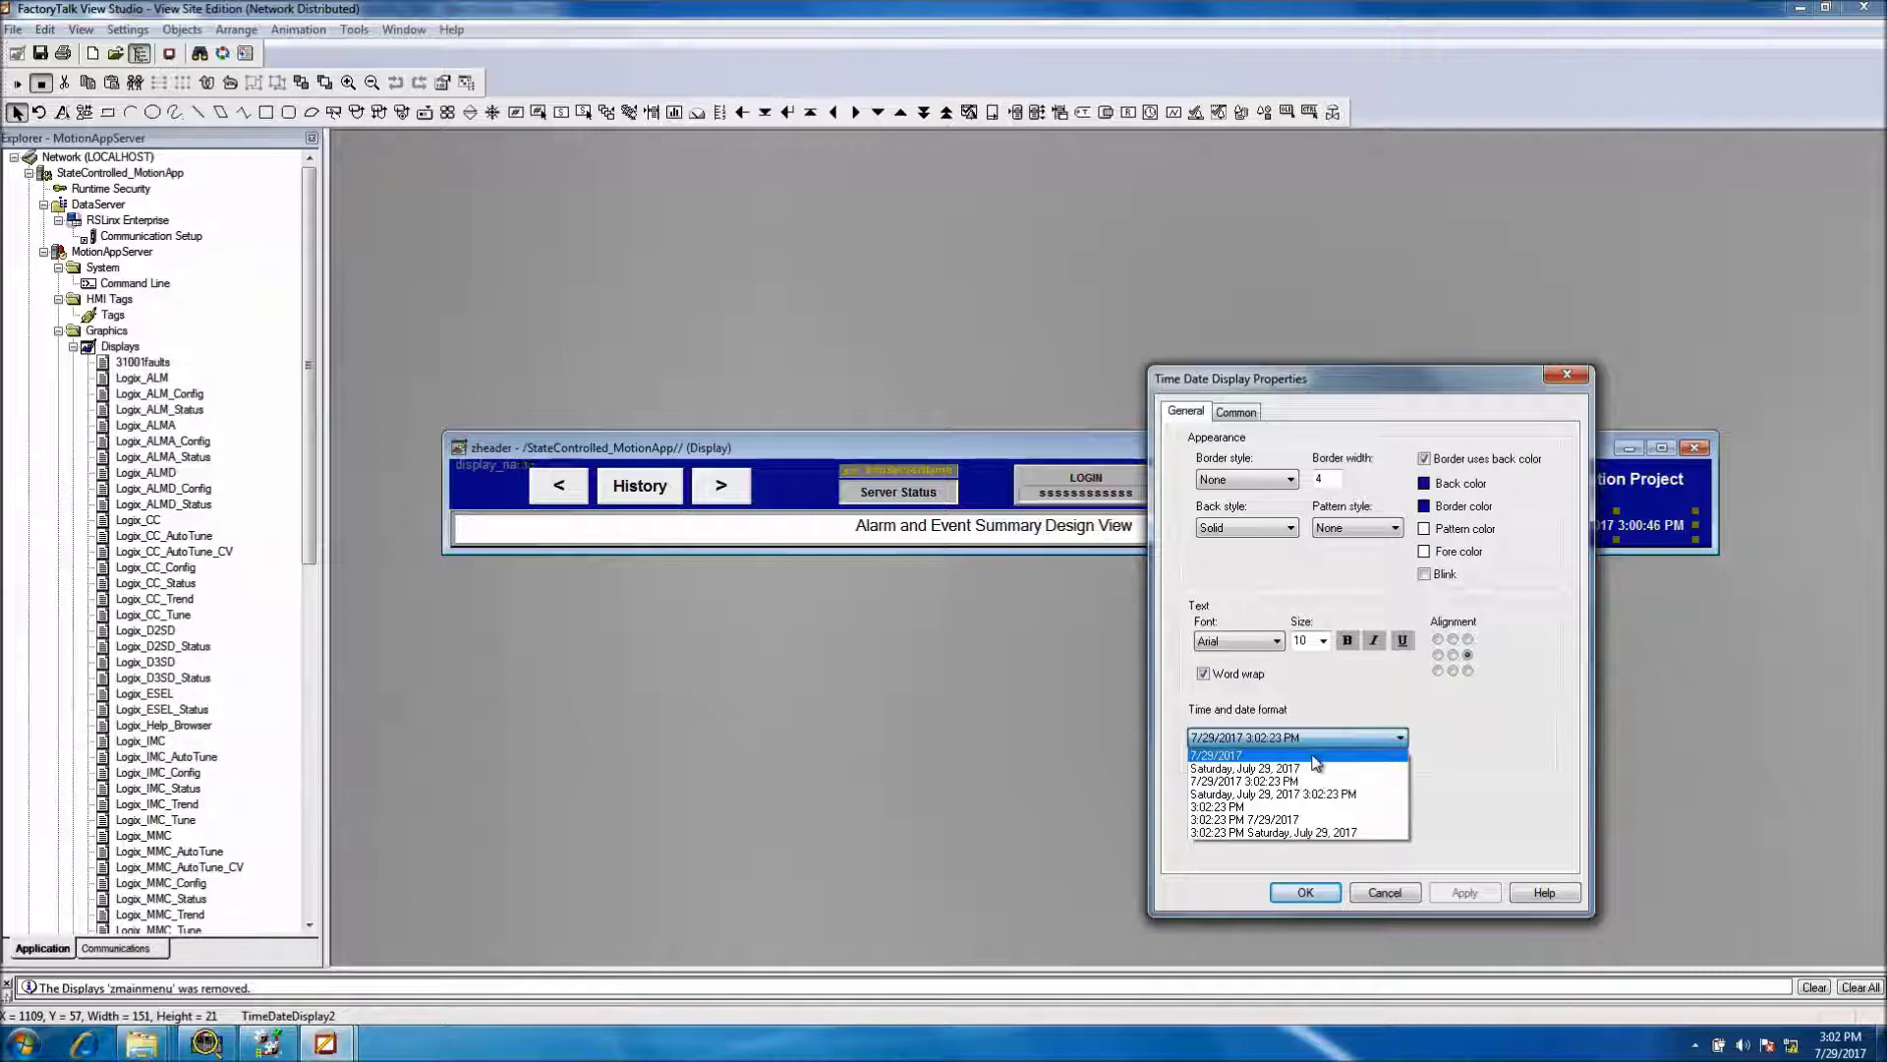
{"action": "left_click", "coordinate": [1328, 808]}
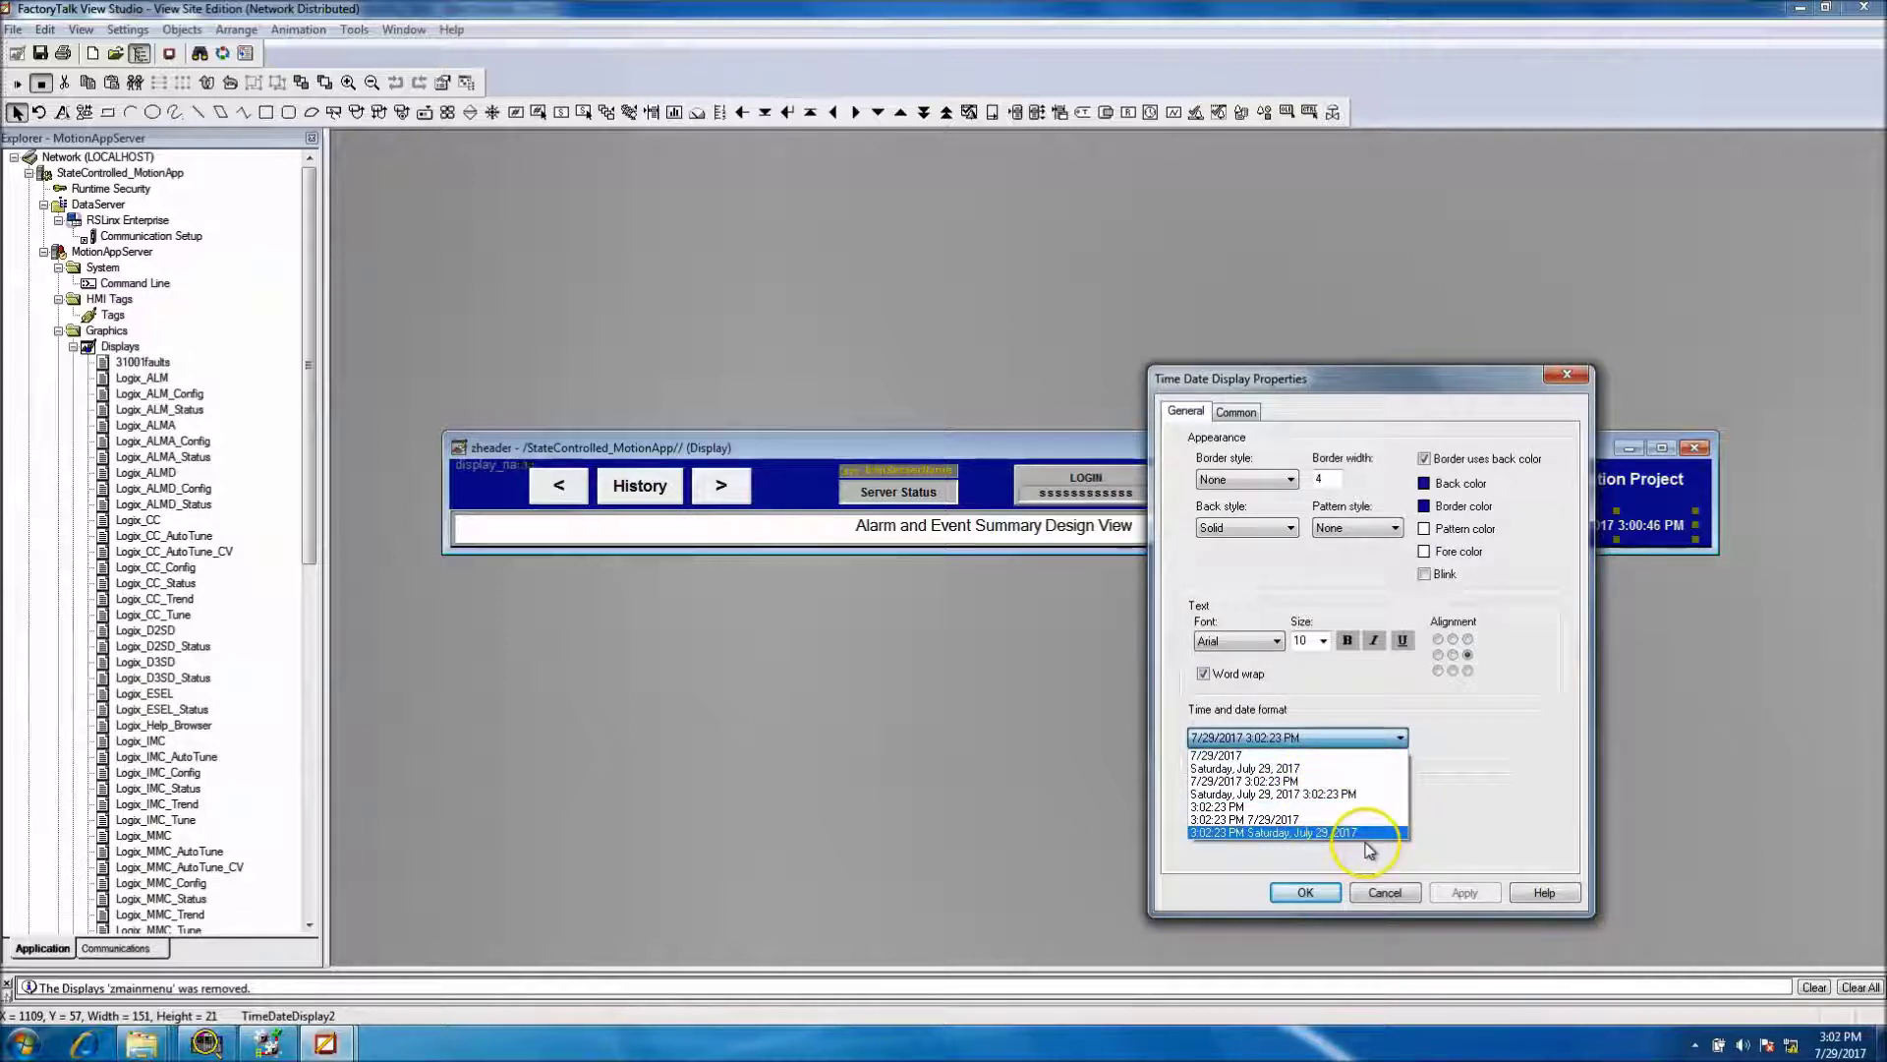
{"action": "left_click", "coordinate": [1346, 784]}
{"action": "left_click", "coordinate": [1307, 892]}
{"action": "left_click", "coordinate": [1500, 632]}
{"action": "left_click", "coordinate": [1560, 566]}
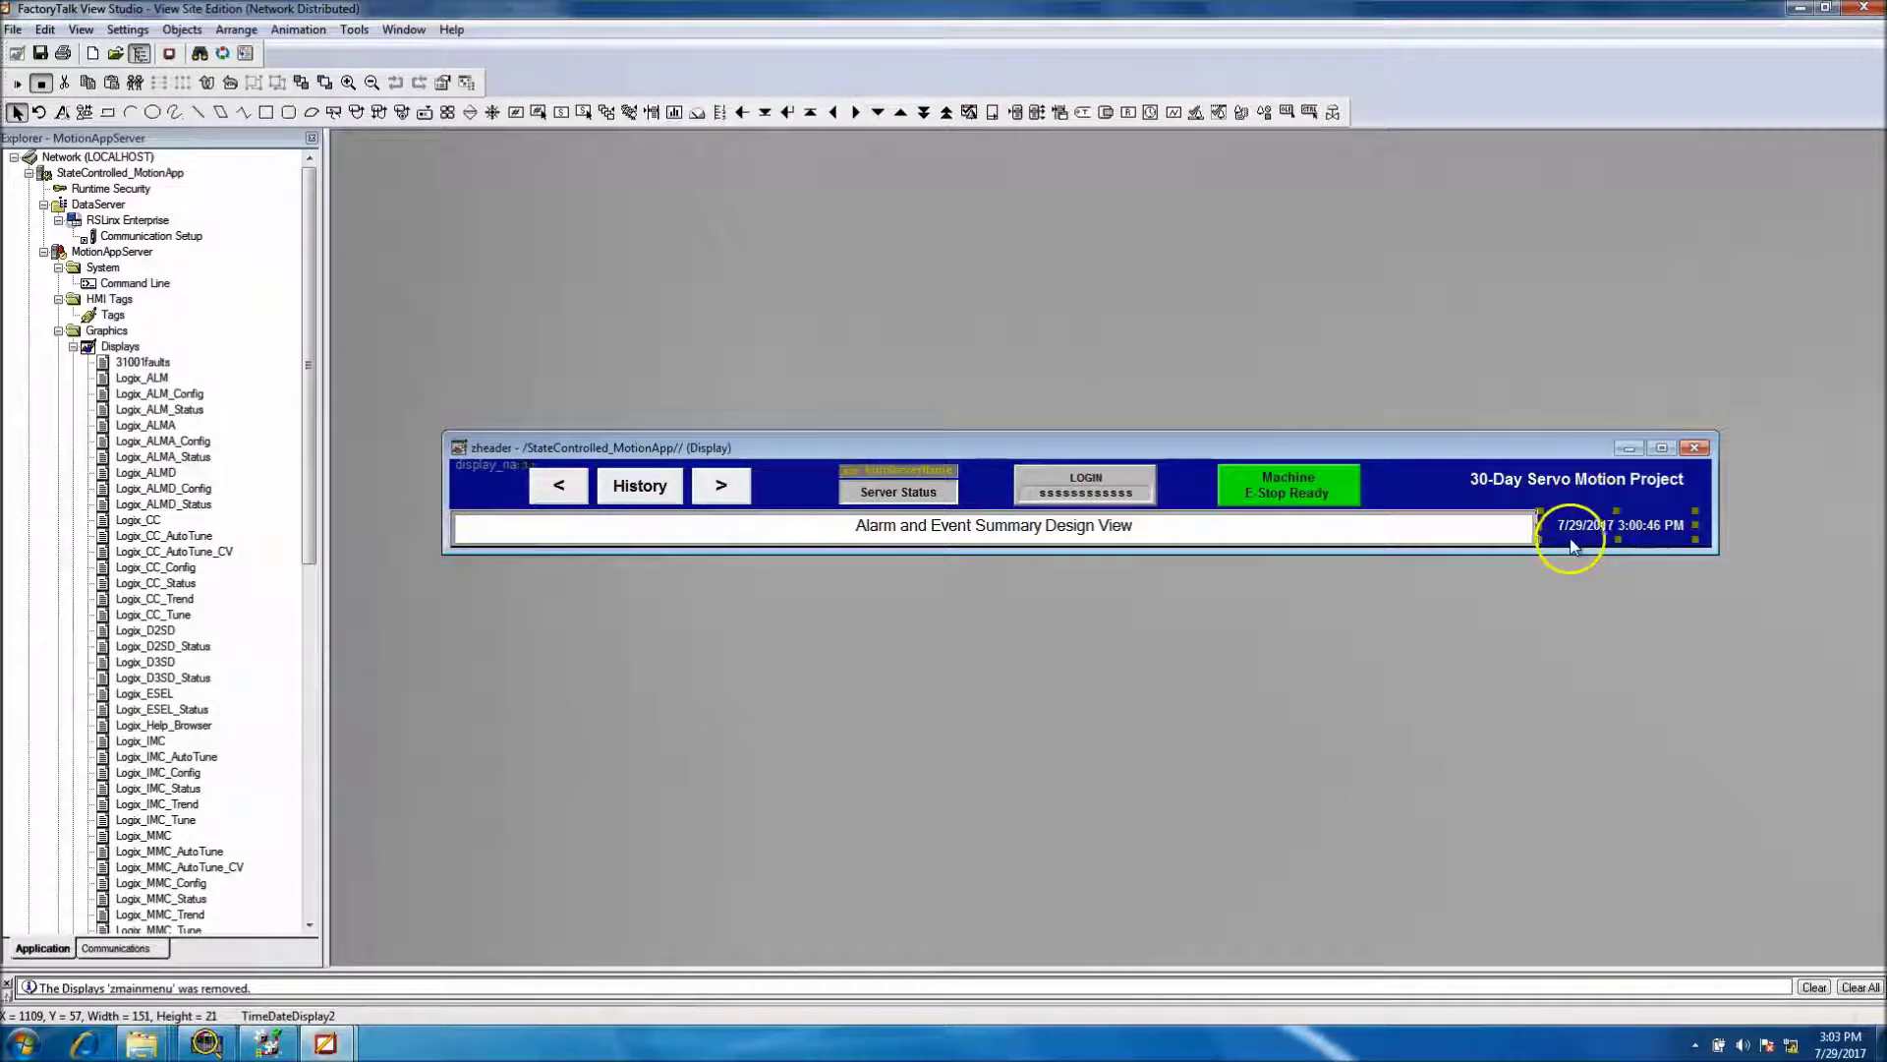
{"action": "left_click", "coordinate": [1437, 484]}
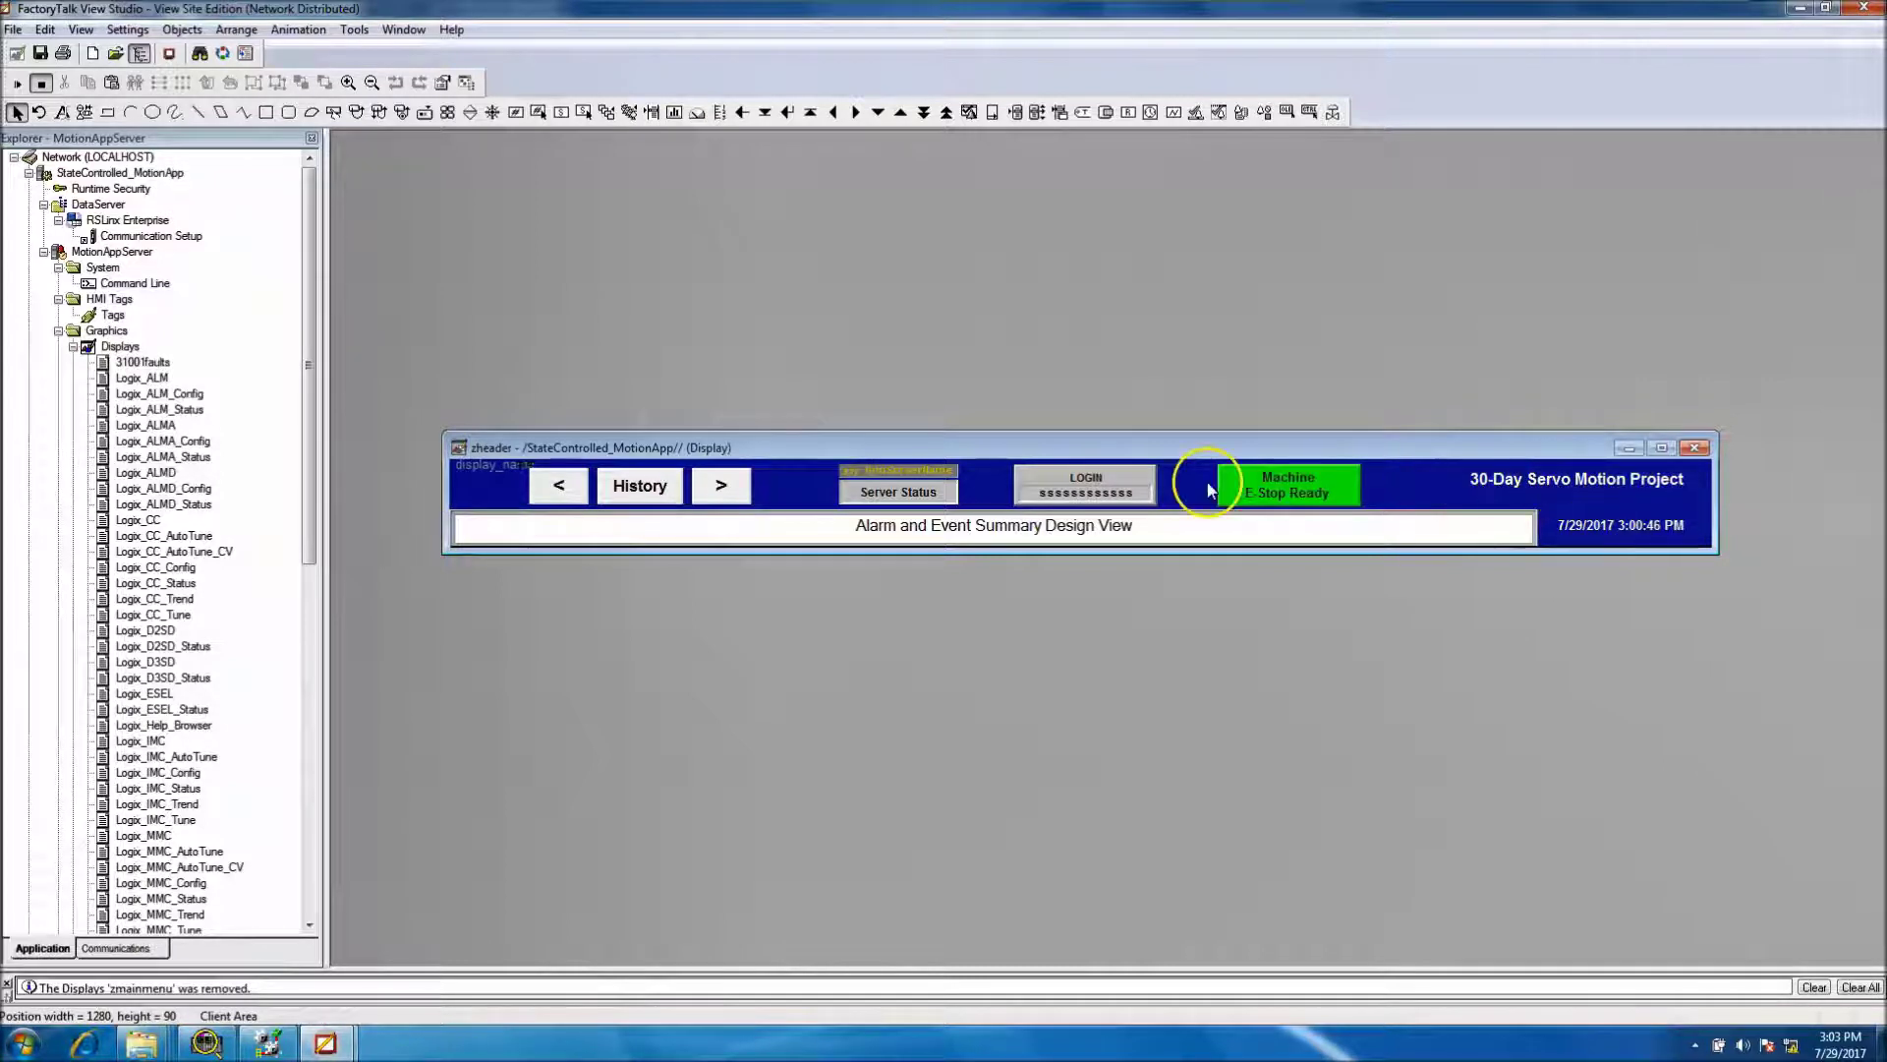
Open the properties of the Machine E-Stop Ready multistate indicator and check its number of states.
{"action": "left_click", "coordinate": [1285, 492]}
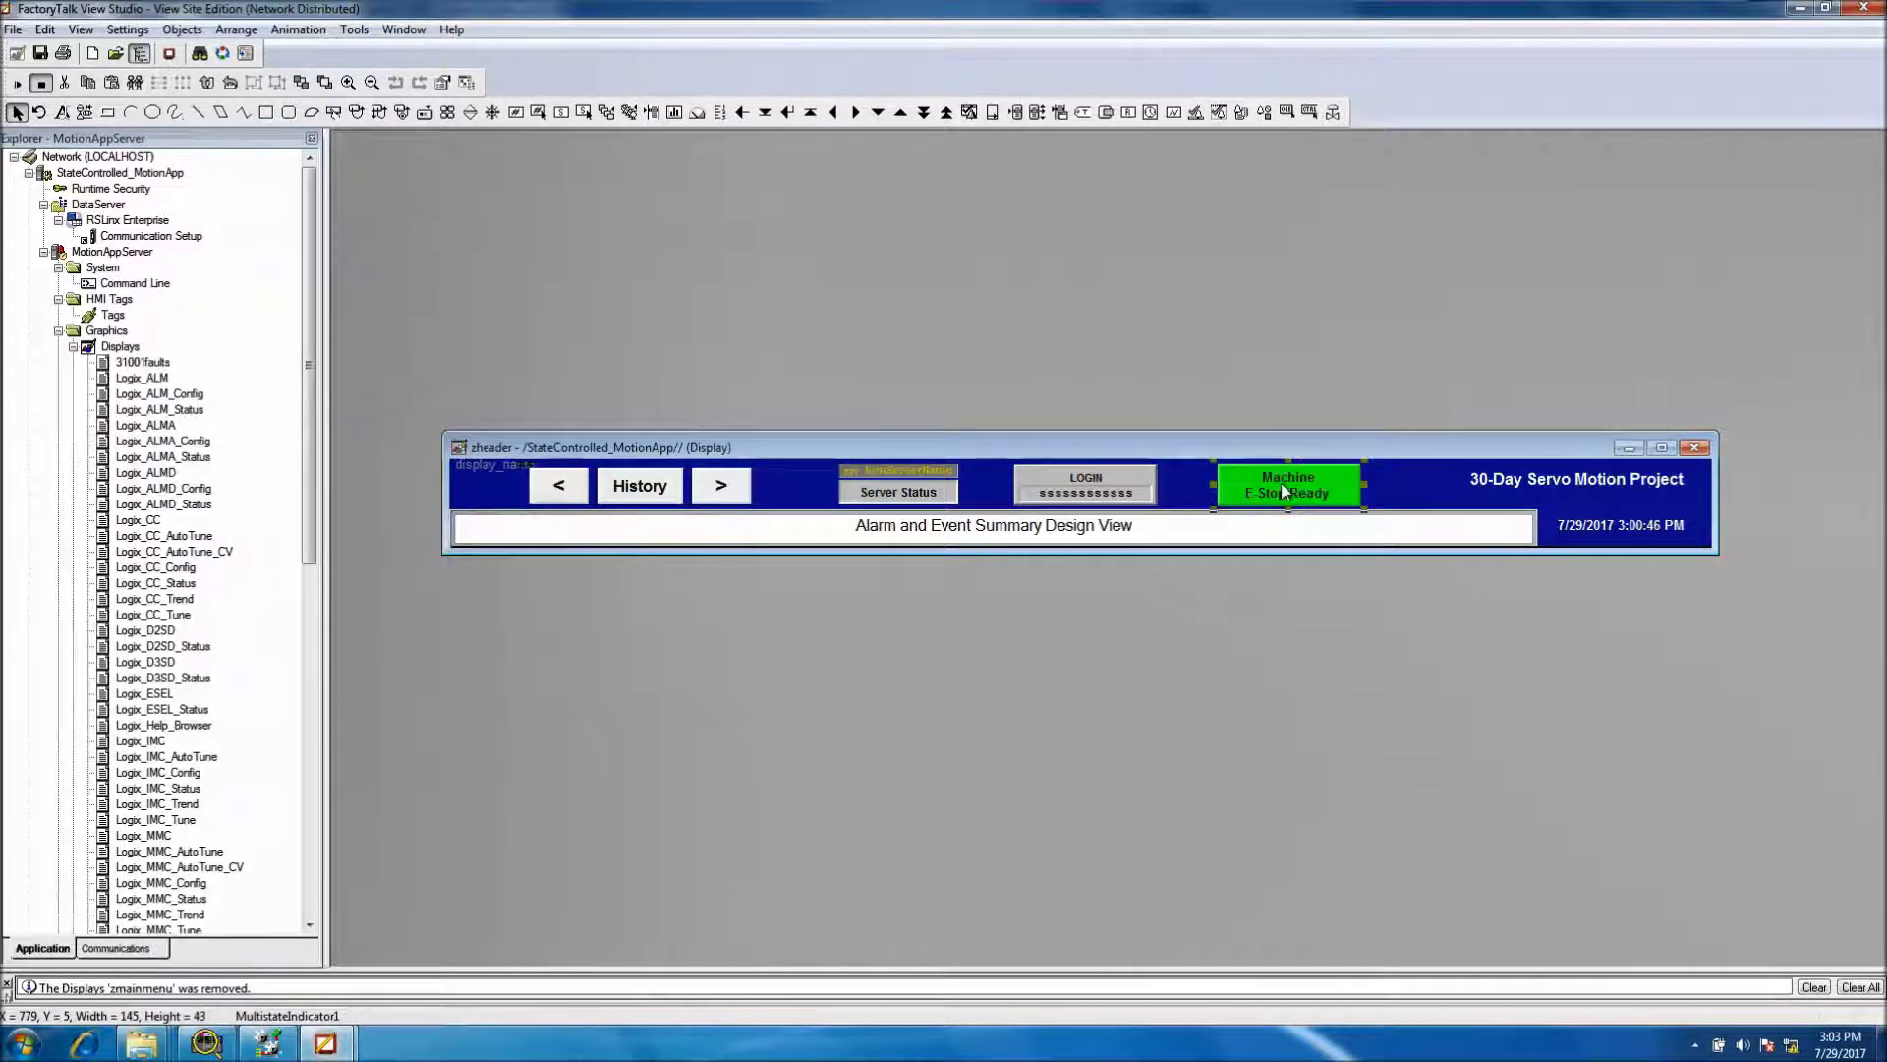
{"action": "double_click", "coordinate": [1282, 482]}
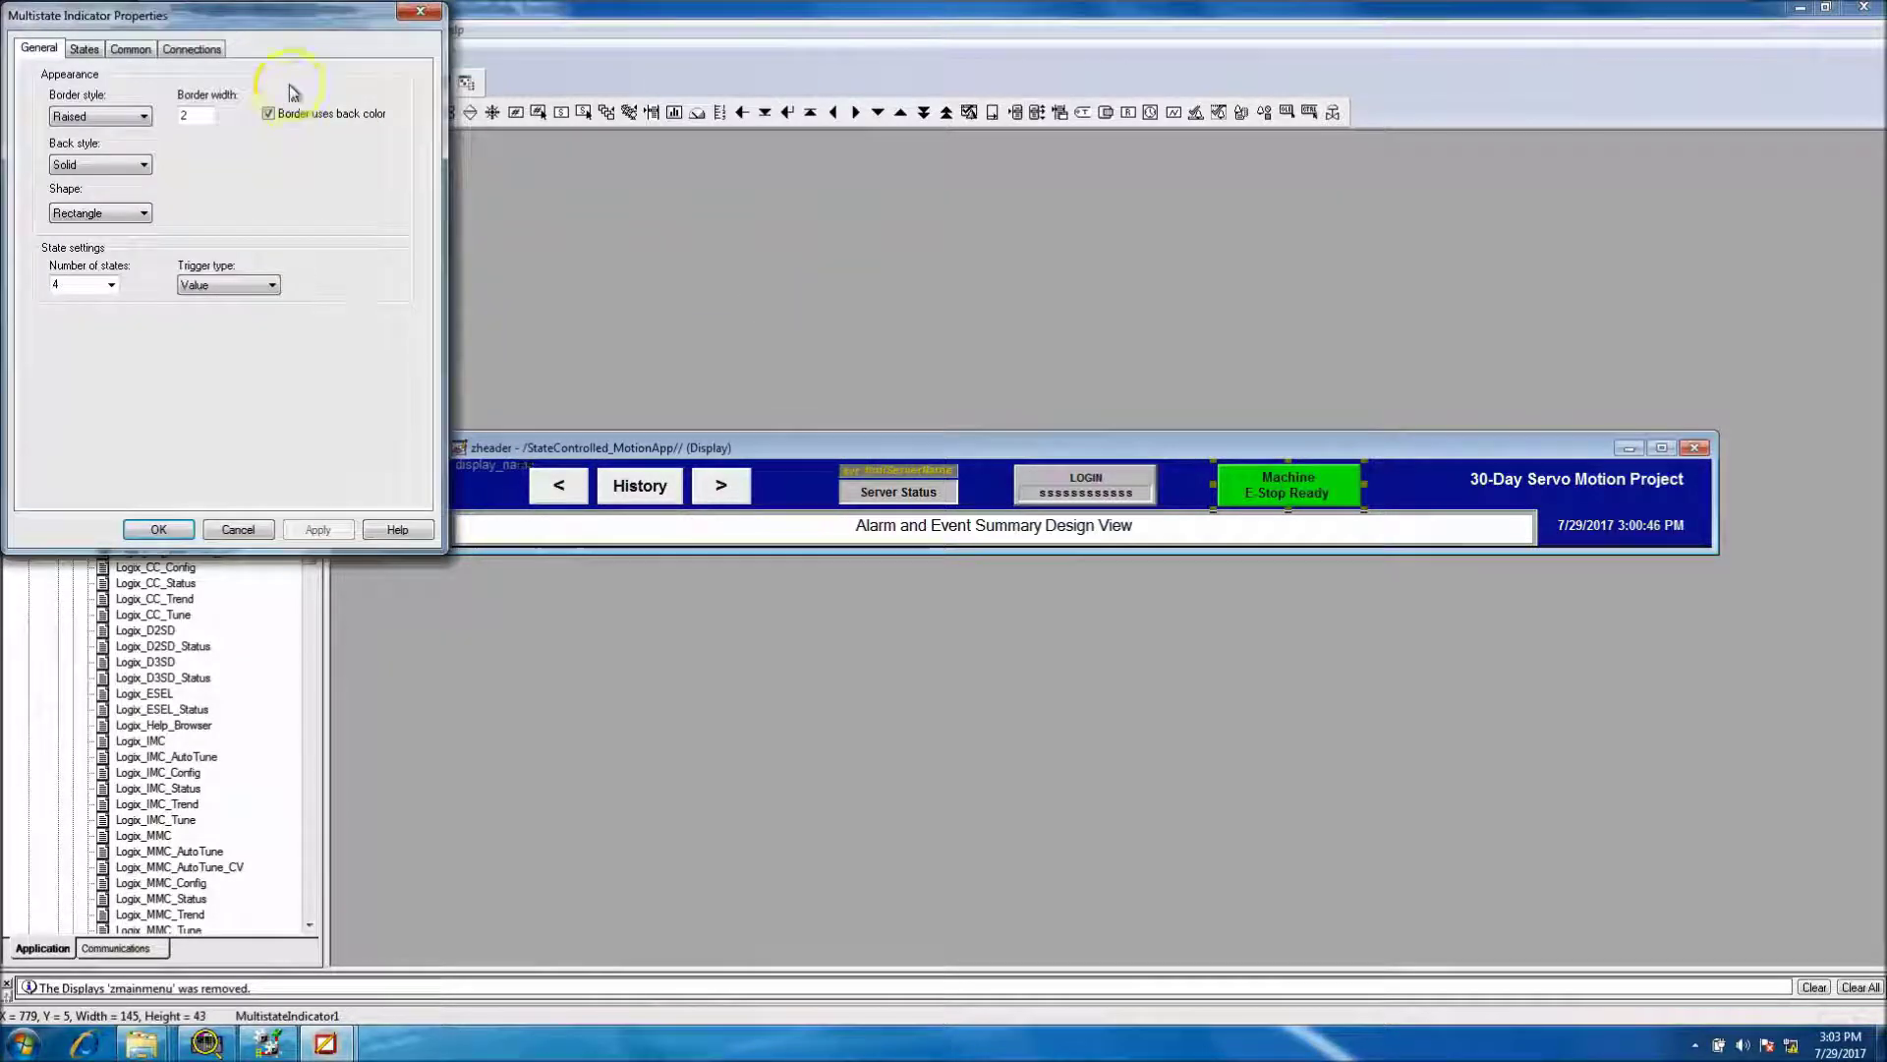
{"action": "left_click_drag", "start_coordinate": [292, 17], "coordinate": [1477, 388]}
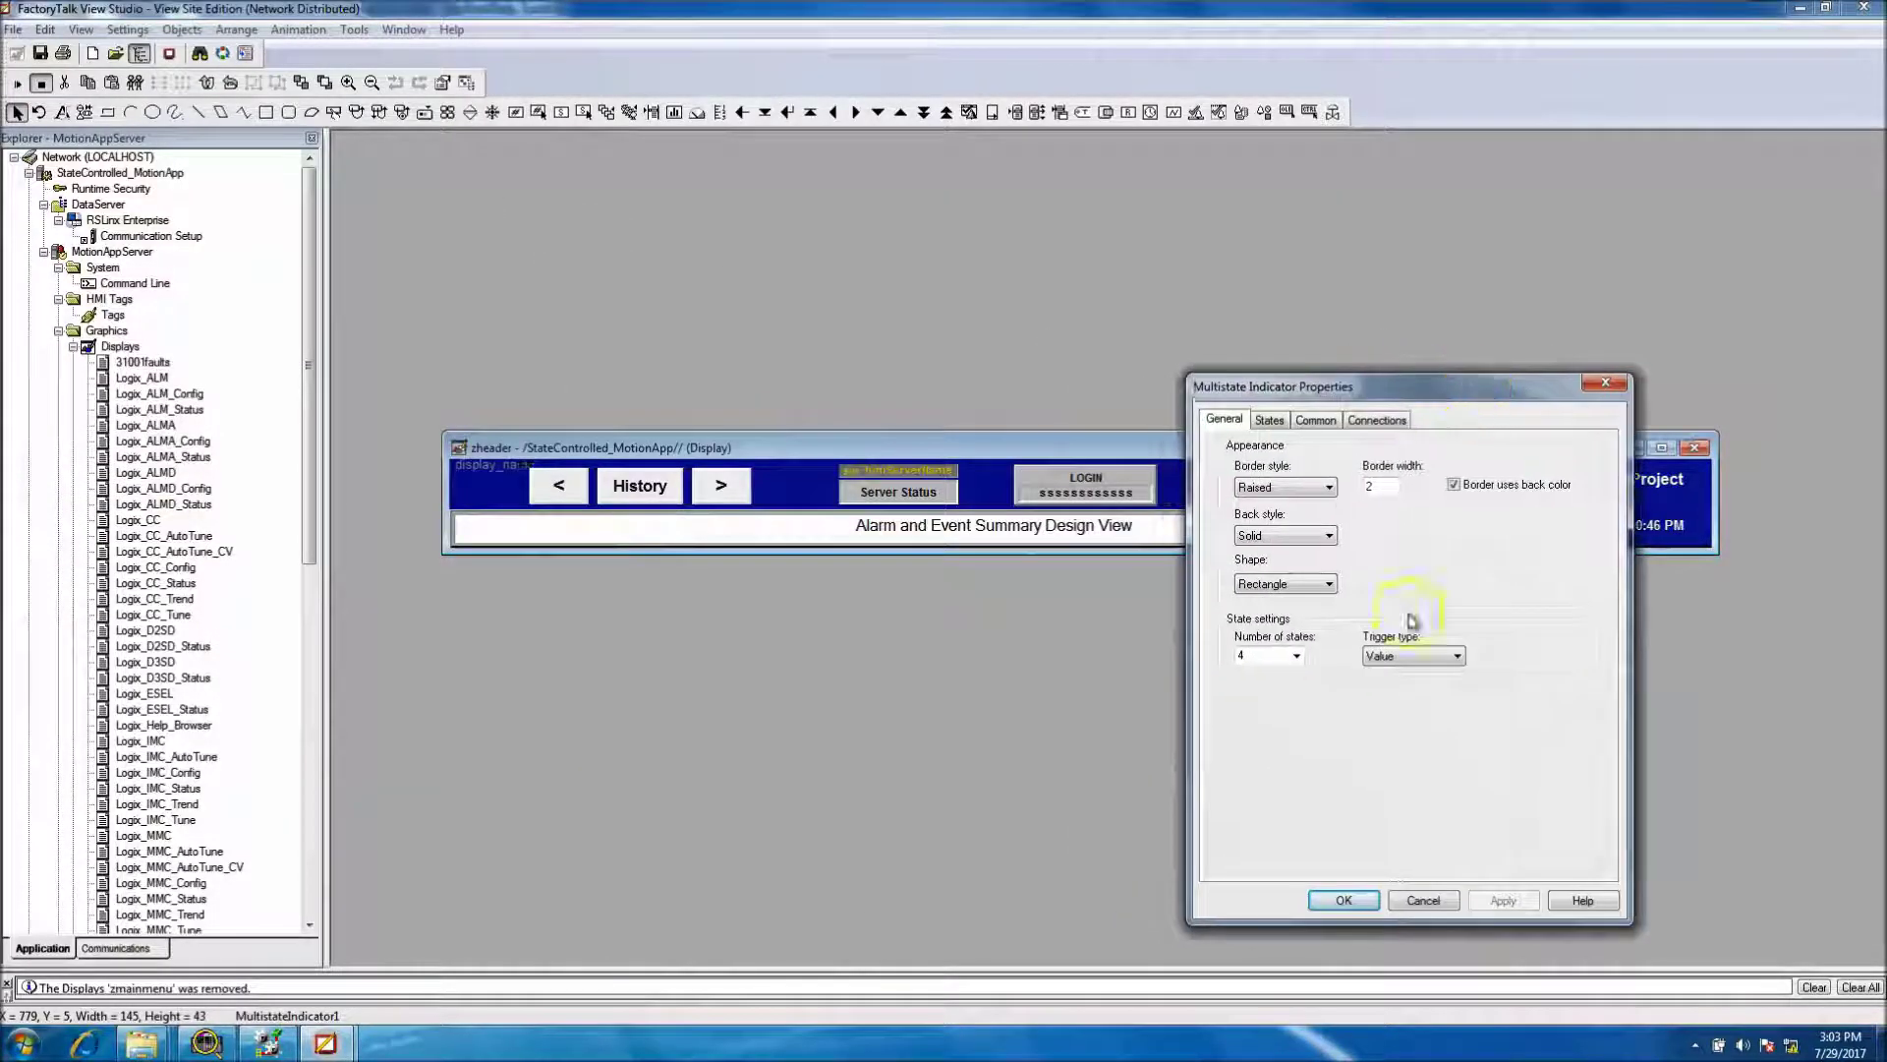
{"action": "left_click", "coordinate": [1297, 658]}
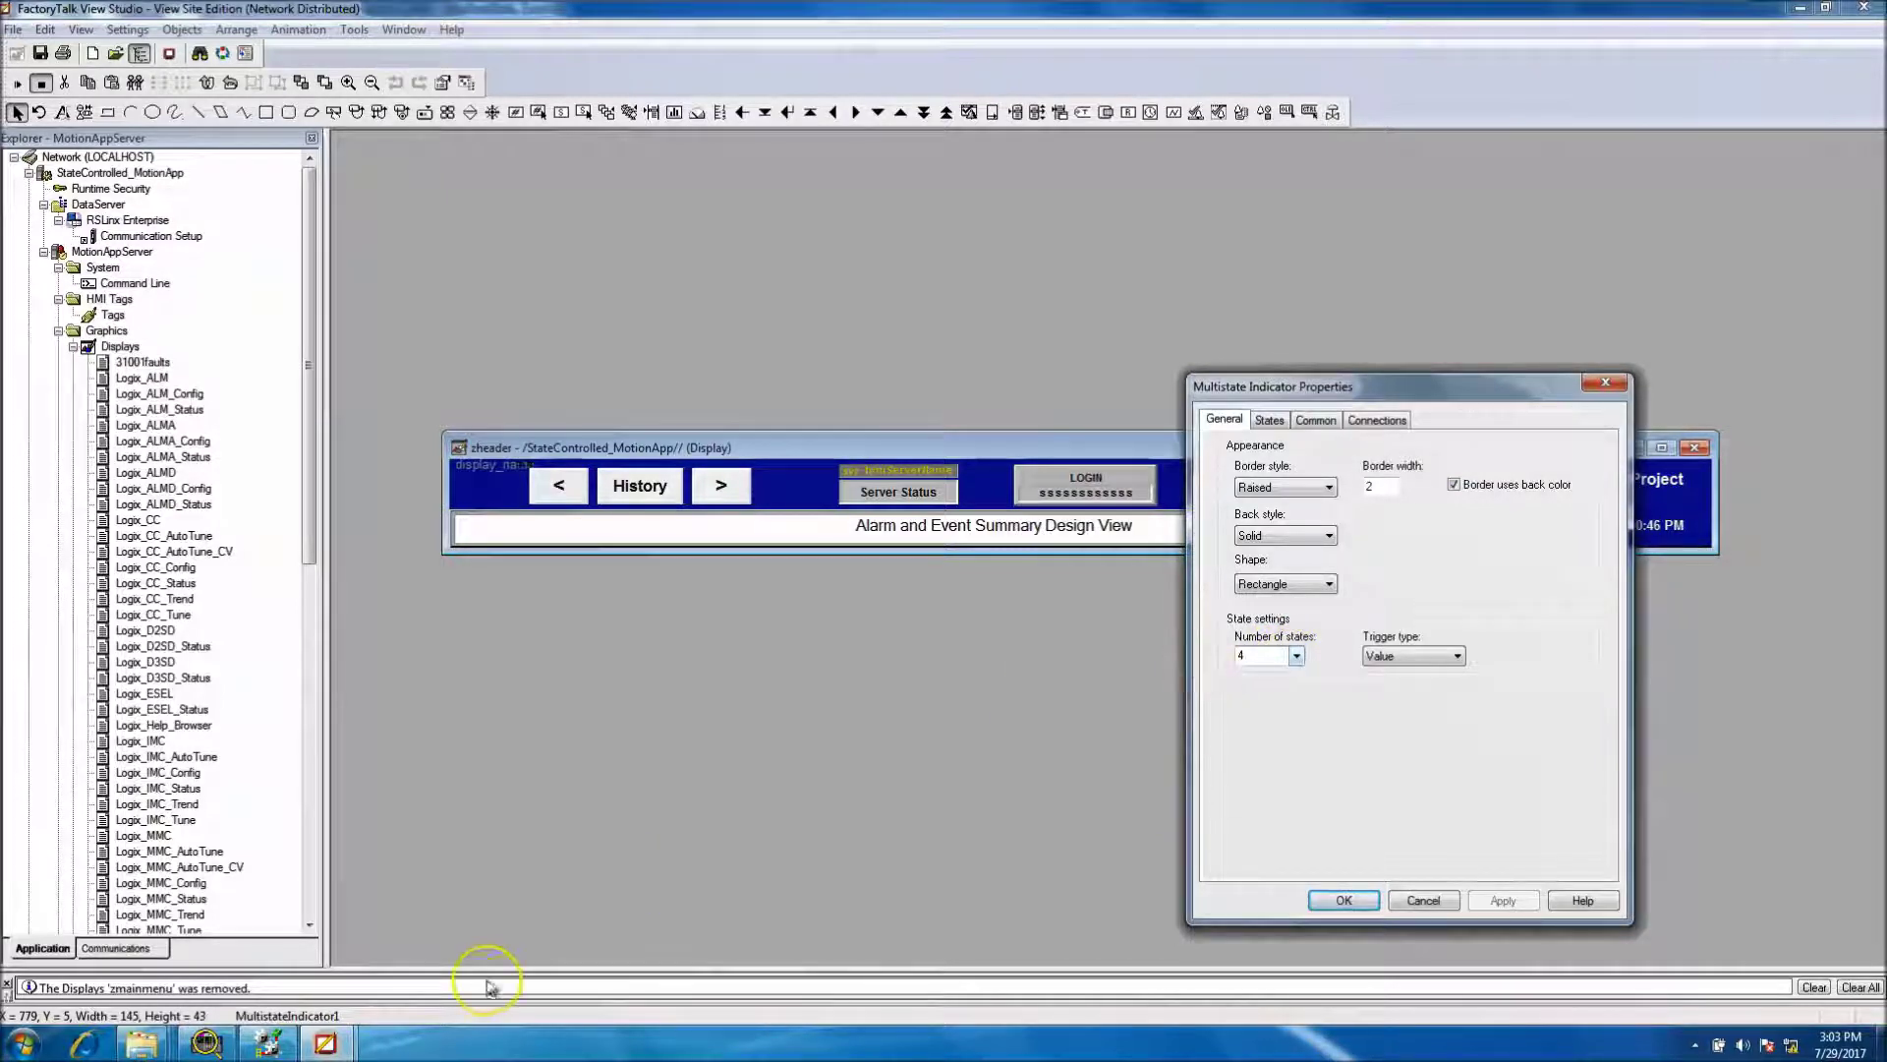
Switch to RSLogix 5000 and inspect the HMI_Machine_State_No destination tag of the MOV instruction on rung 1.
{"action": "left_click", "coordinate": [266, 1042]}
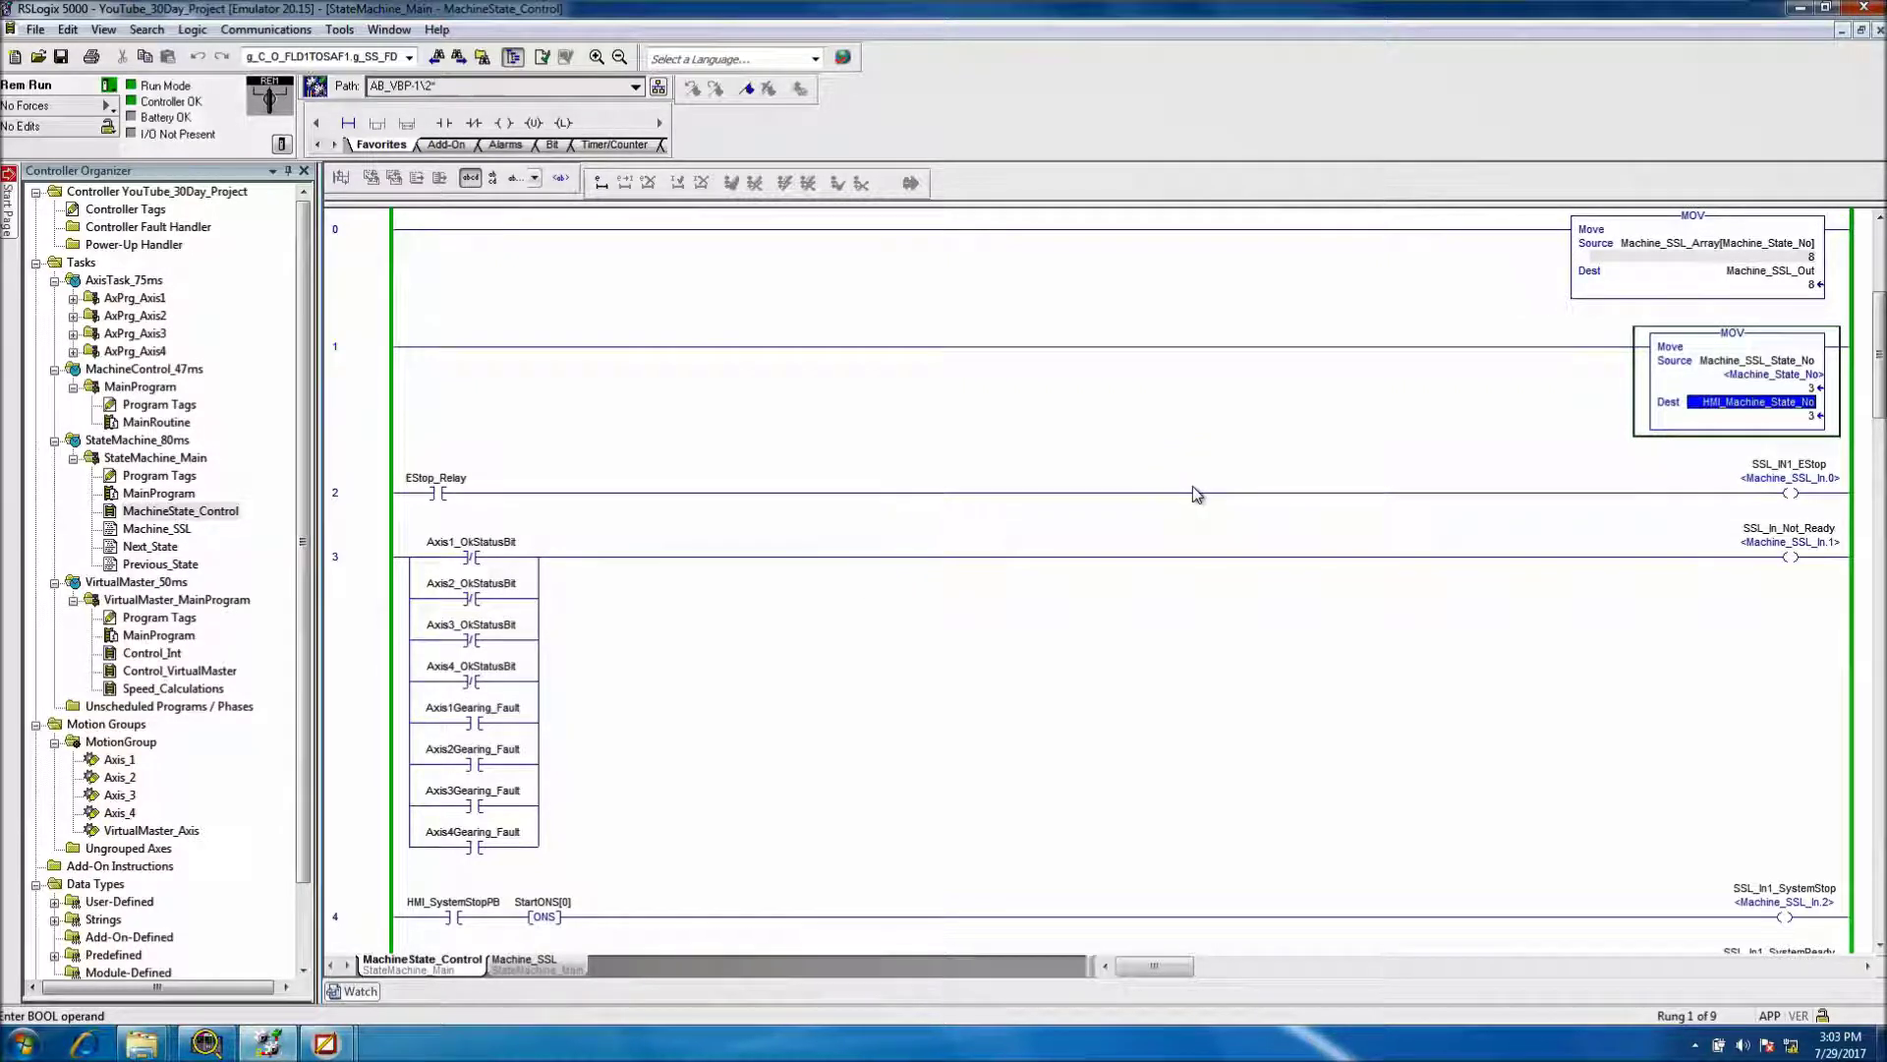
{"action": "mouse_move", "coordinate": [1766, 411]}
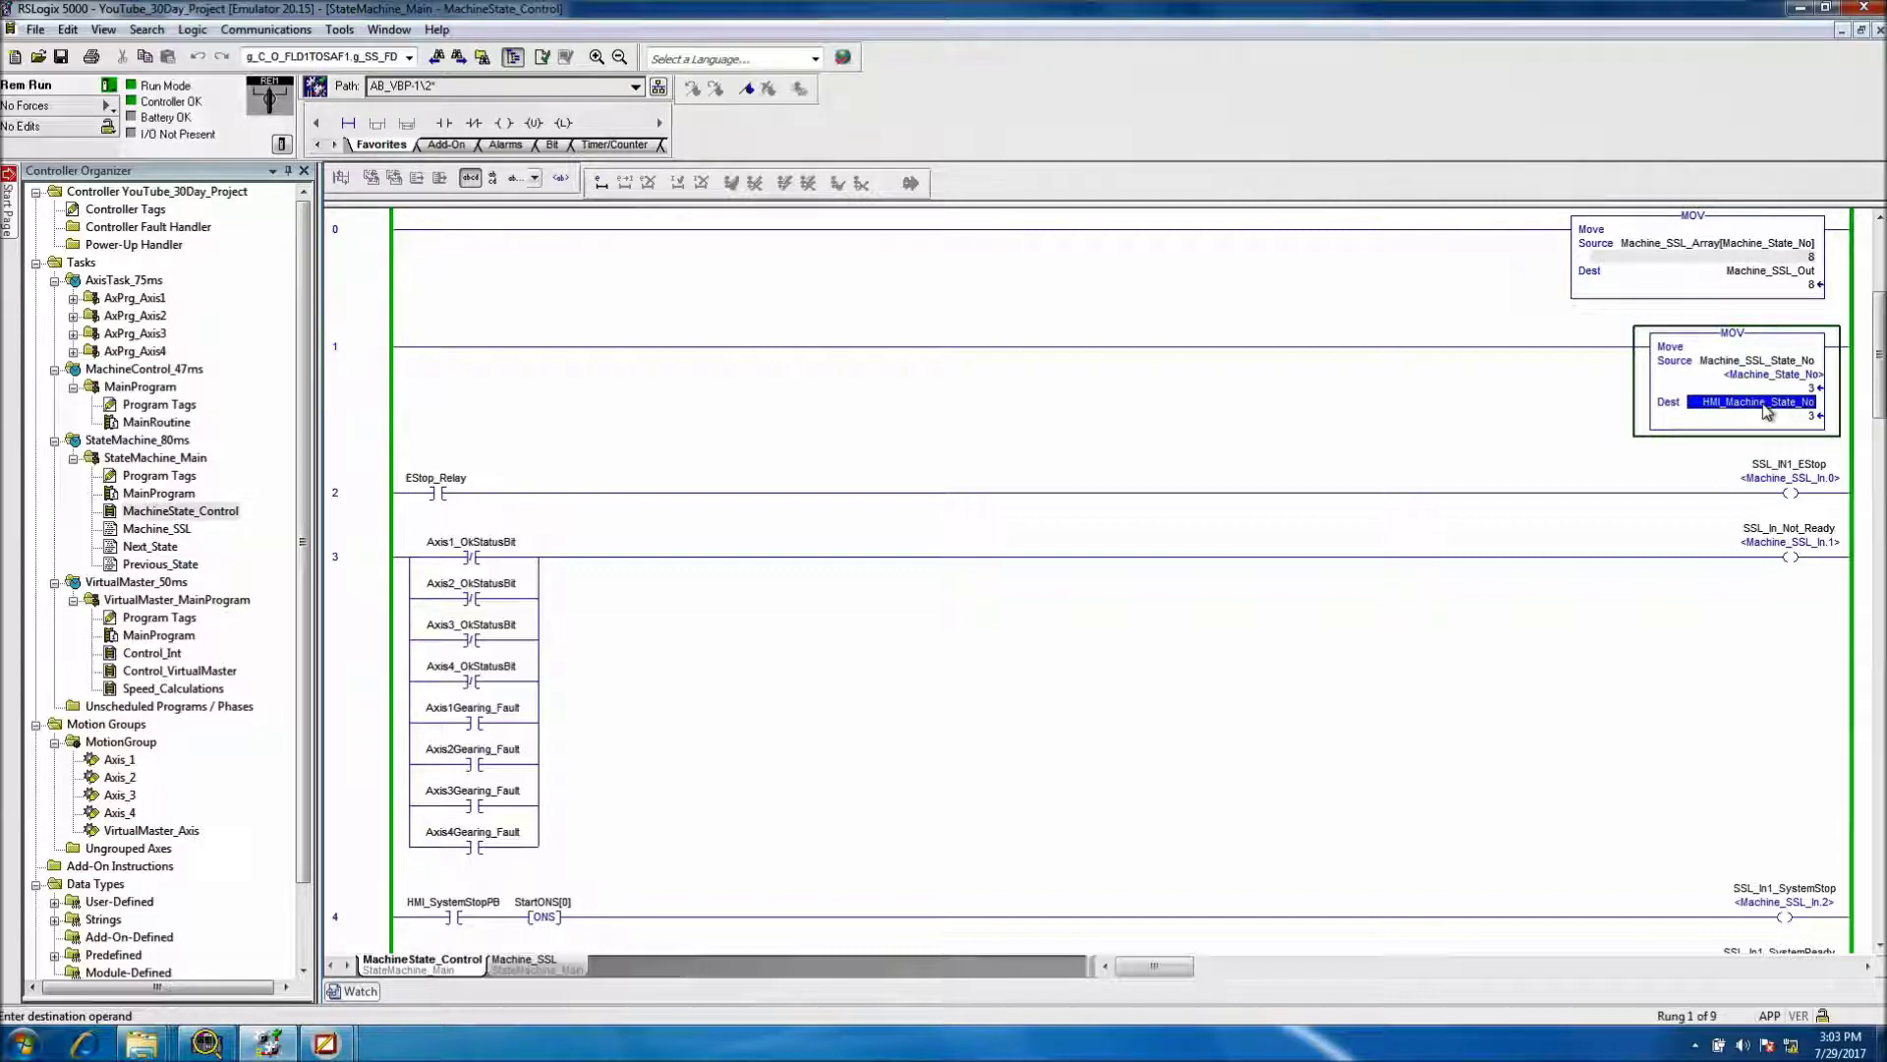
{"action": "left_click", "coordinate": [1602, 422]}
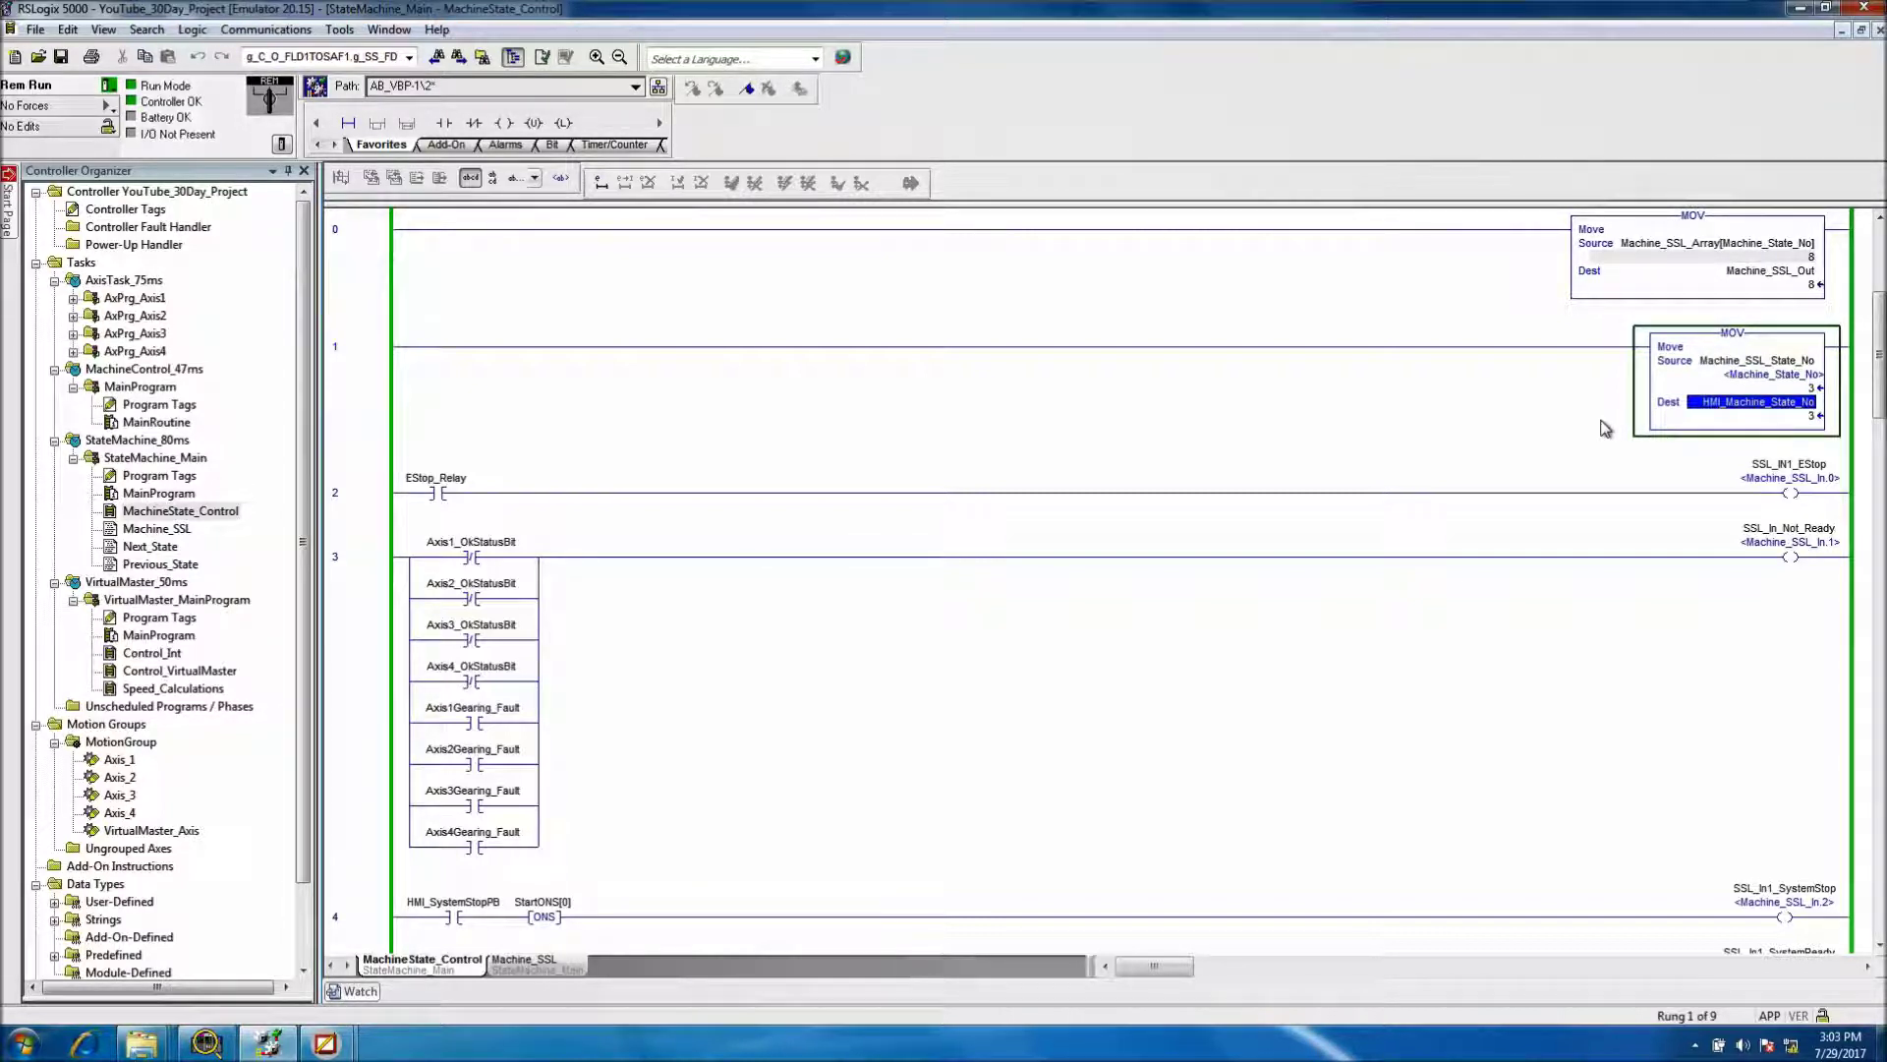
{"action": "left_click", "coordinate": [1769, 403]}
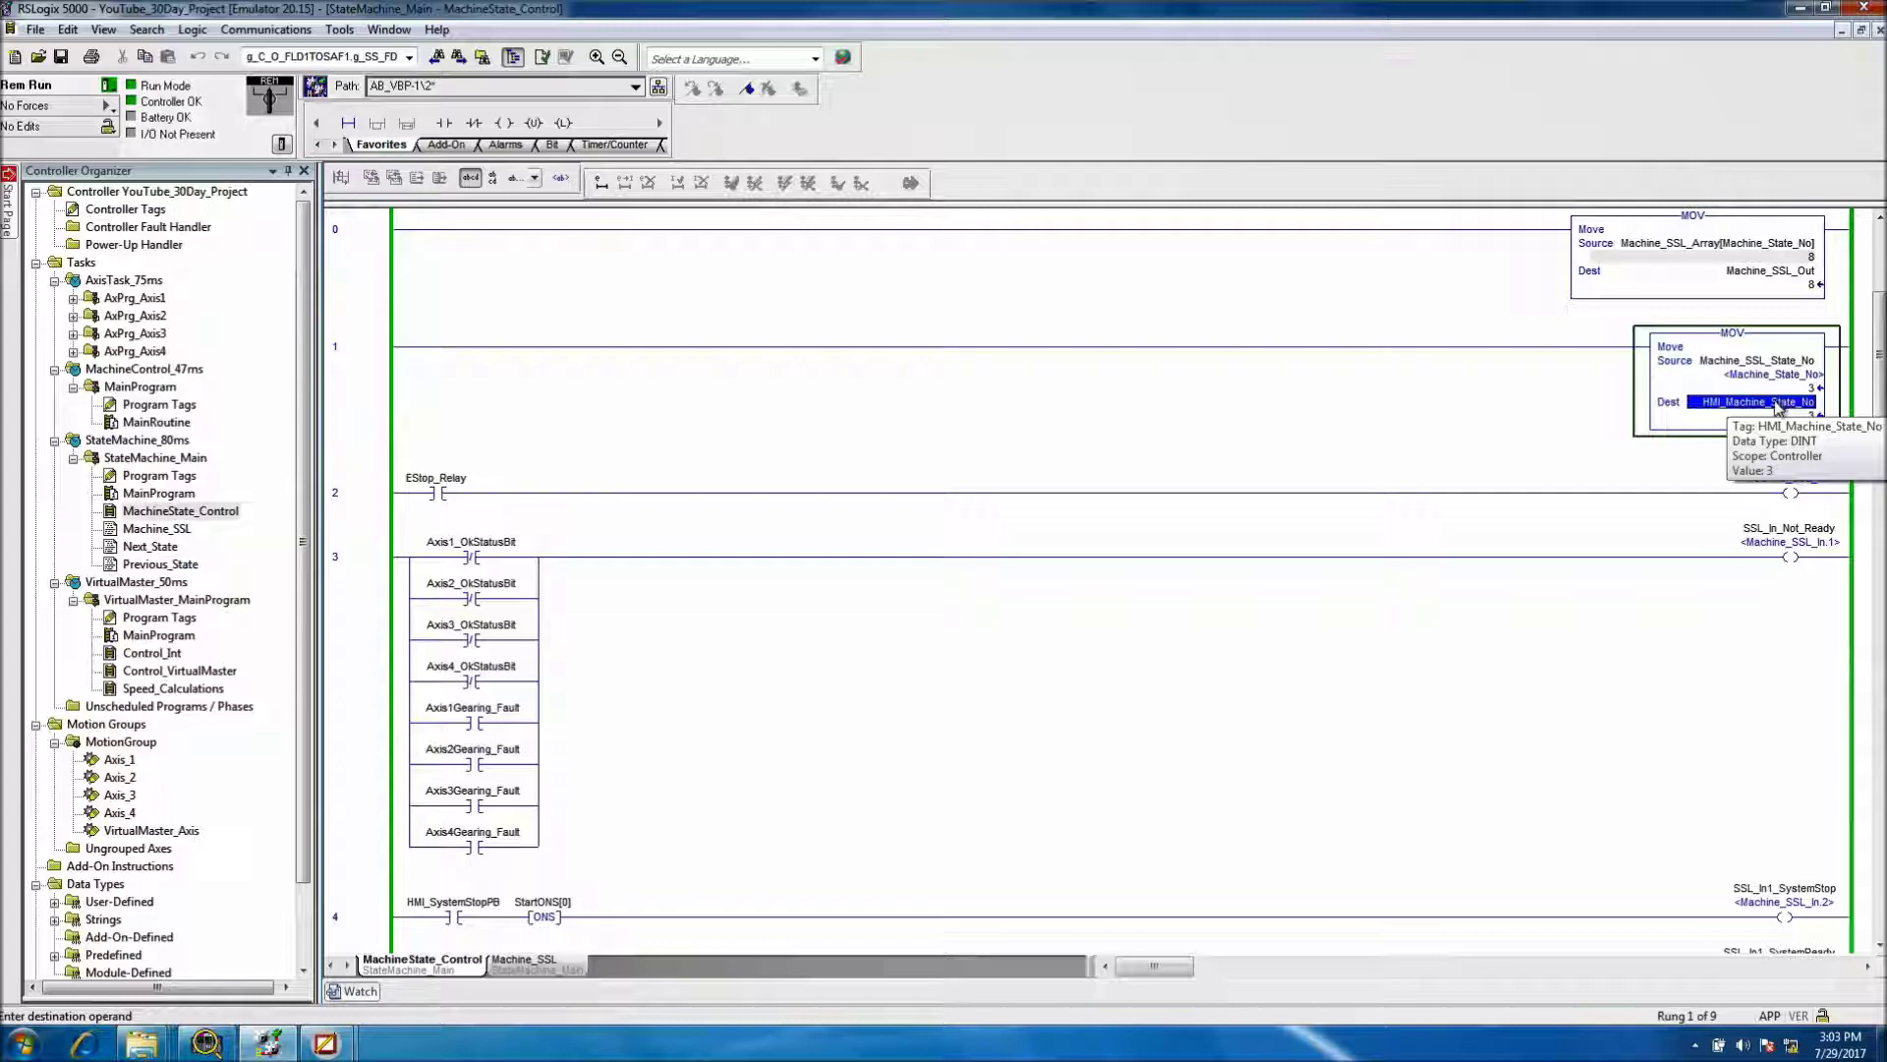
Open the Machine_SSL routine and copy the text "Emergency Stop" from the Machine State 00 comment.
{"action": "left_click", "coordinate": [145, 533]}
{"action": "double_click", "coordinate": [145, 533]}
{"action": "left_click", "coordinate": [1872, 747]}
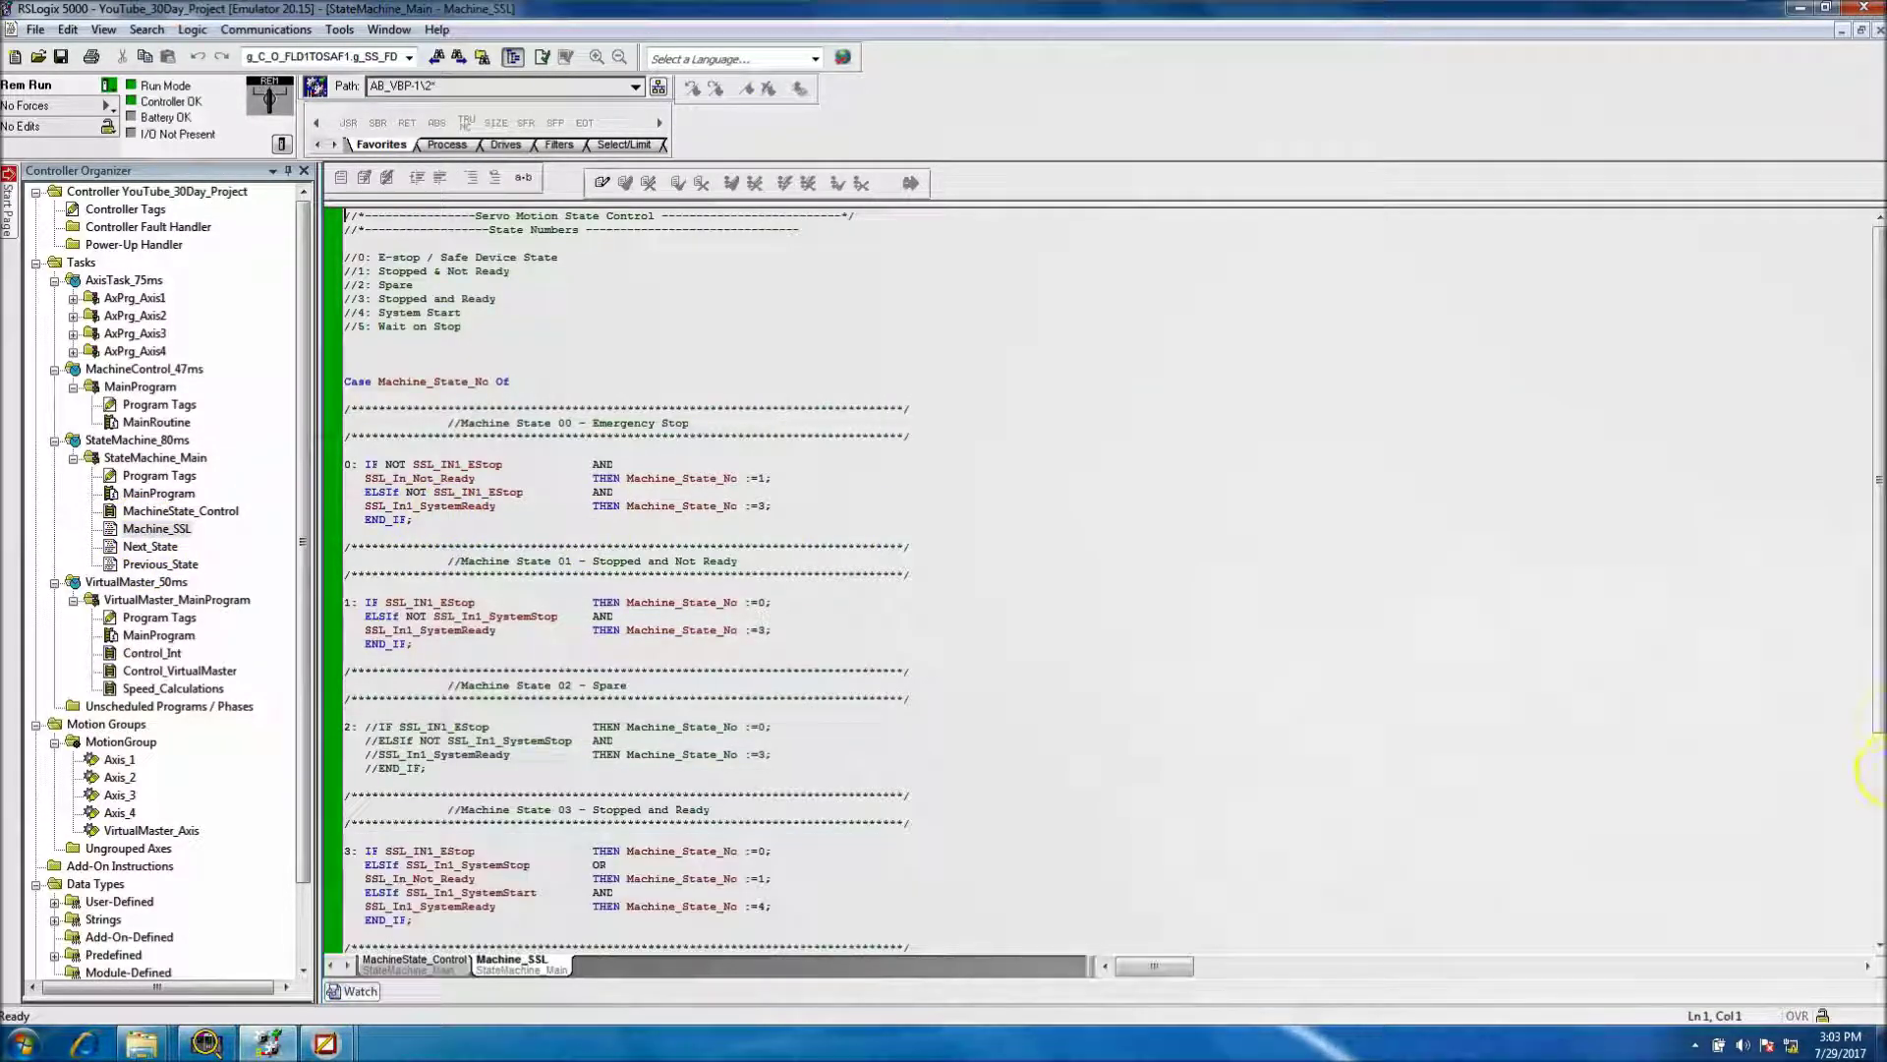
{"action": "left_click_drag", "start_coordinate": [1873, 747], "coordinate": [1879, 804]}
{"action": "left_click_drag", "start_coordinate": [708, 269], "coordinate": [595, 275]}
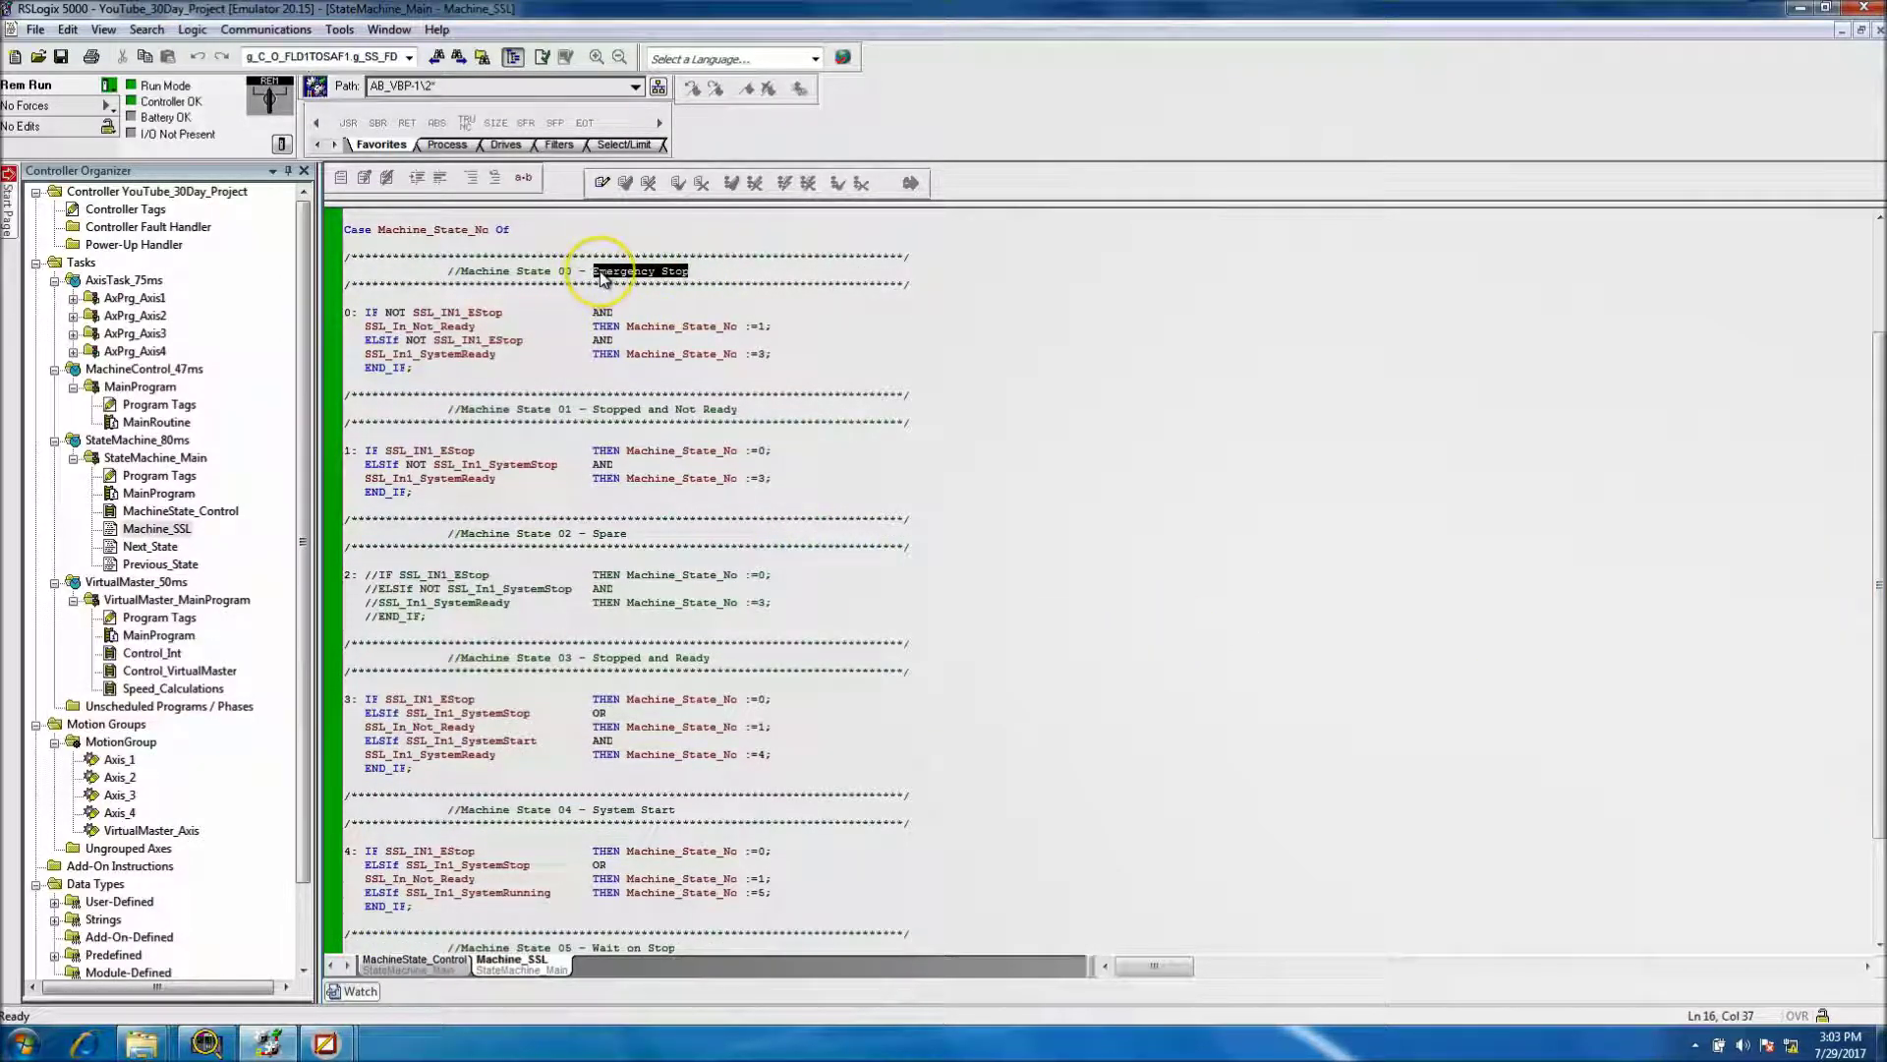
{"action": "right_click", "coordinate": [601, 279]}
{"action": "left_click", "coordinate": [629, 374]}
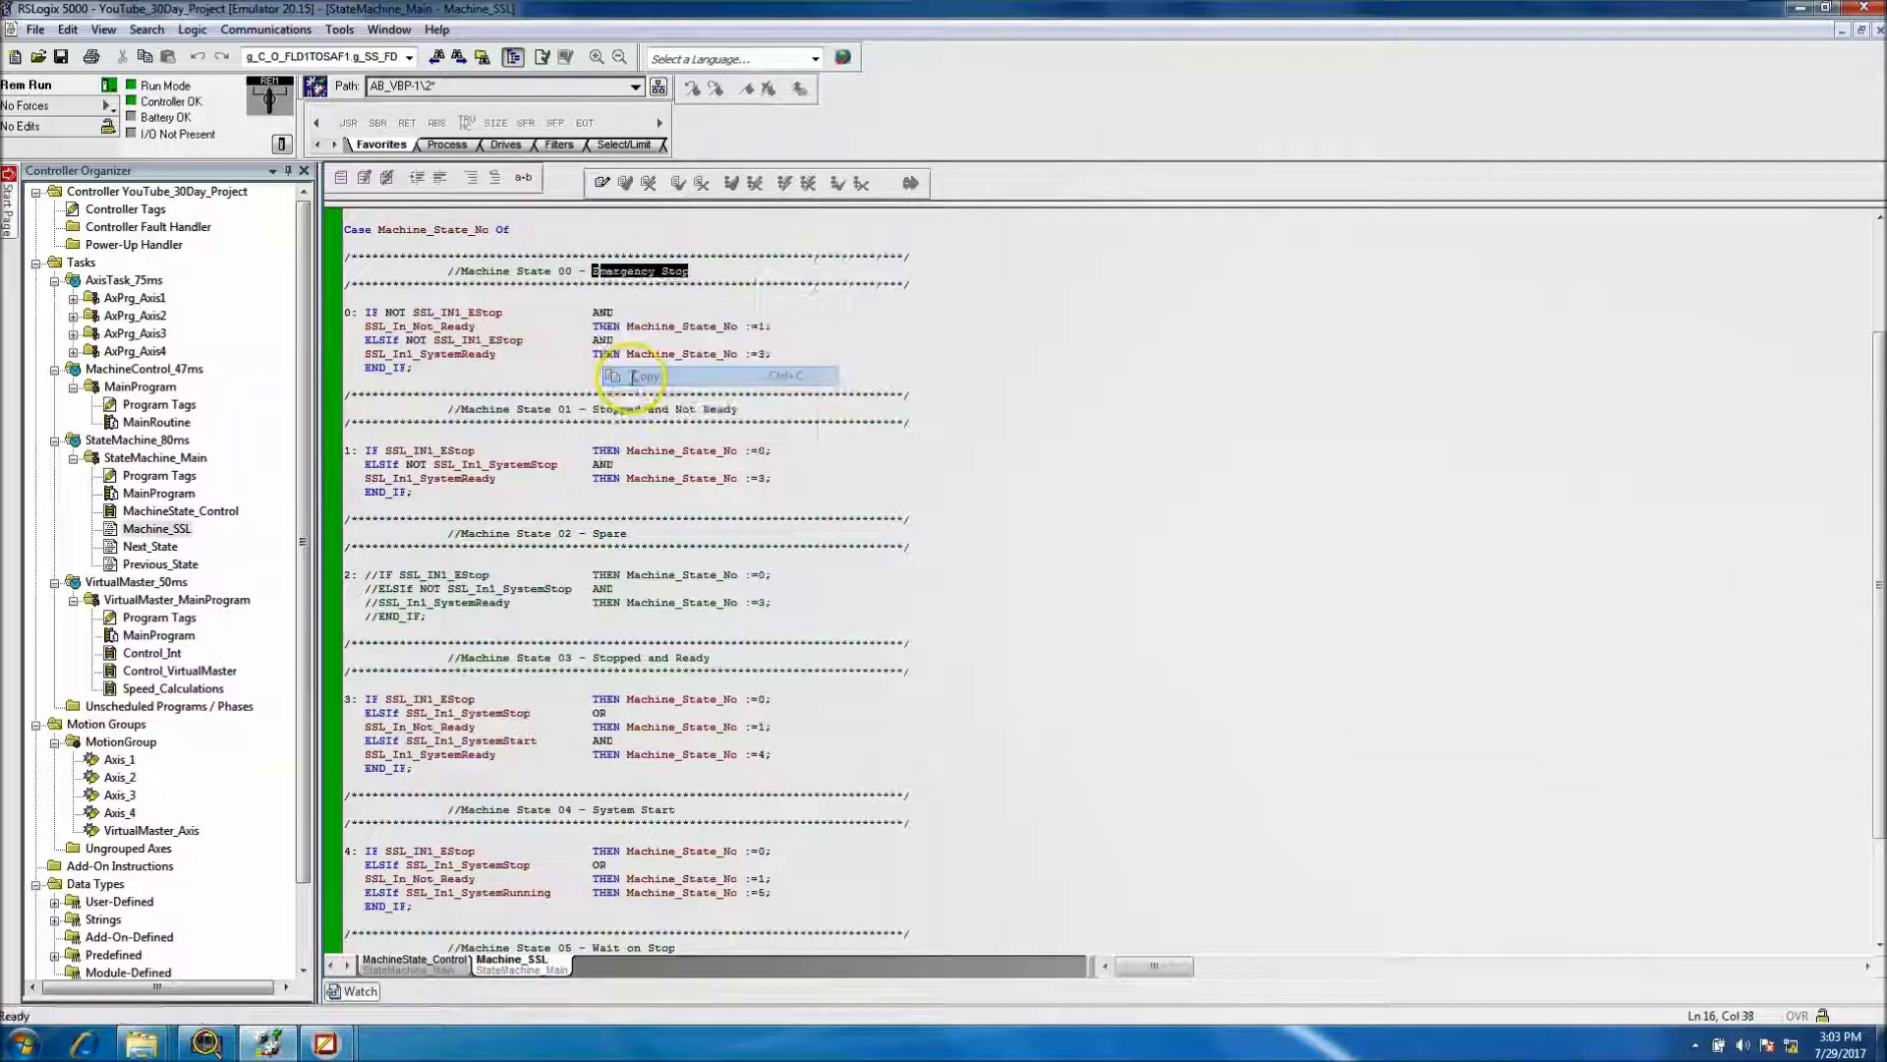
Switch to FactoryTalk View Studio and review the captions of State0 and State1 in the multistate indicator's properties.
{"action": "mouse_move", "coordinate": [329, 1042]}
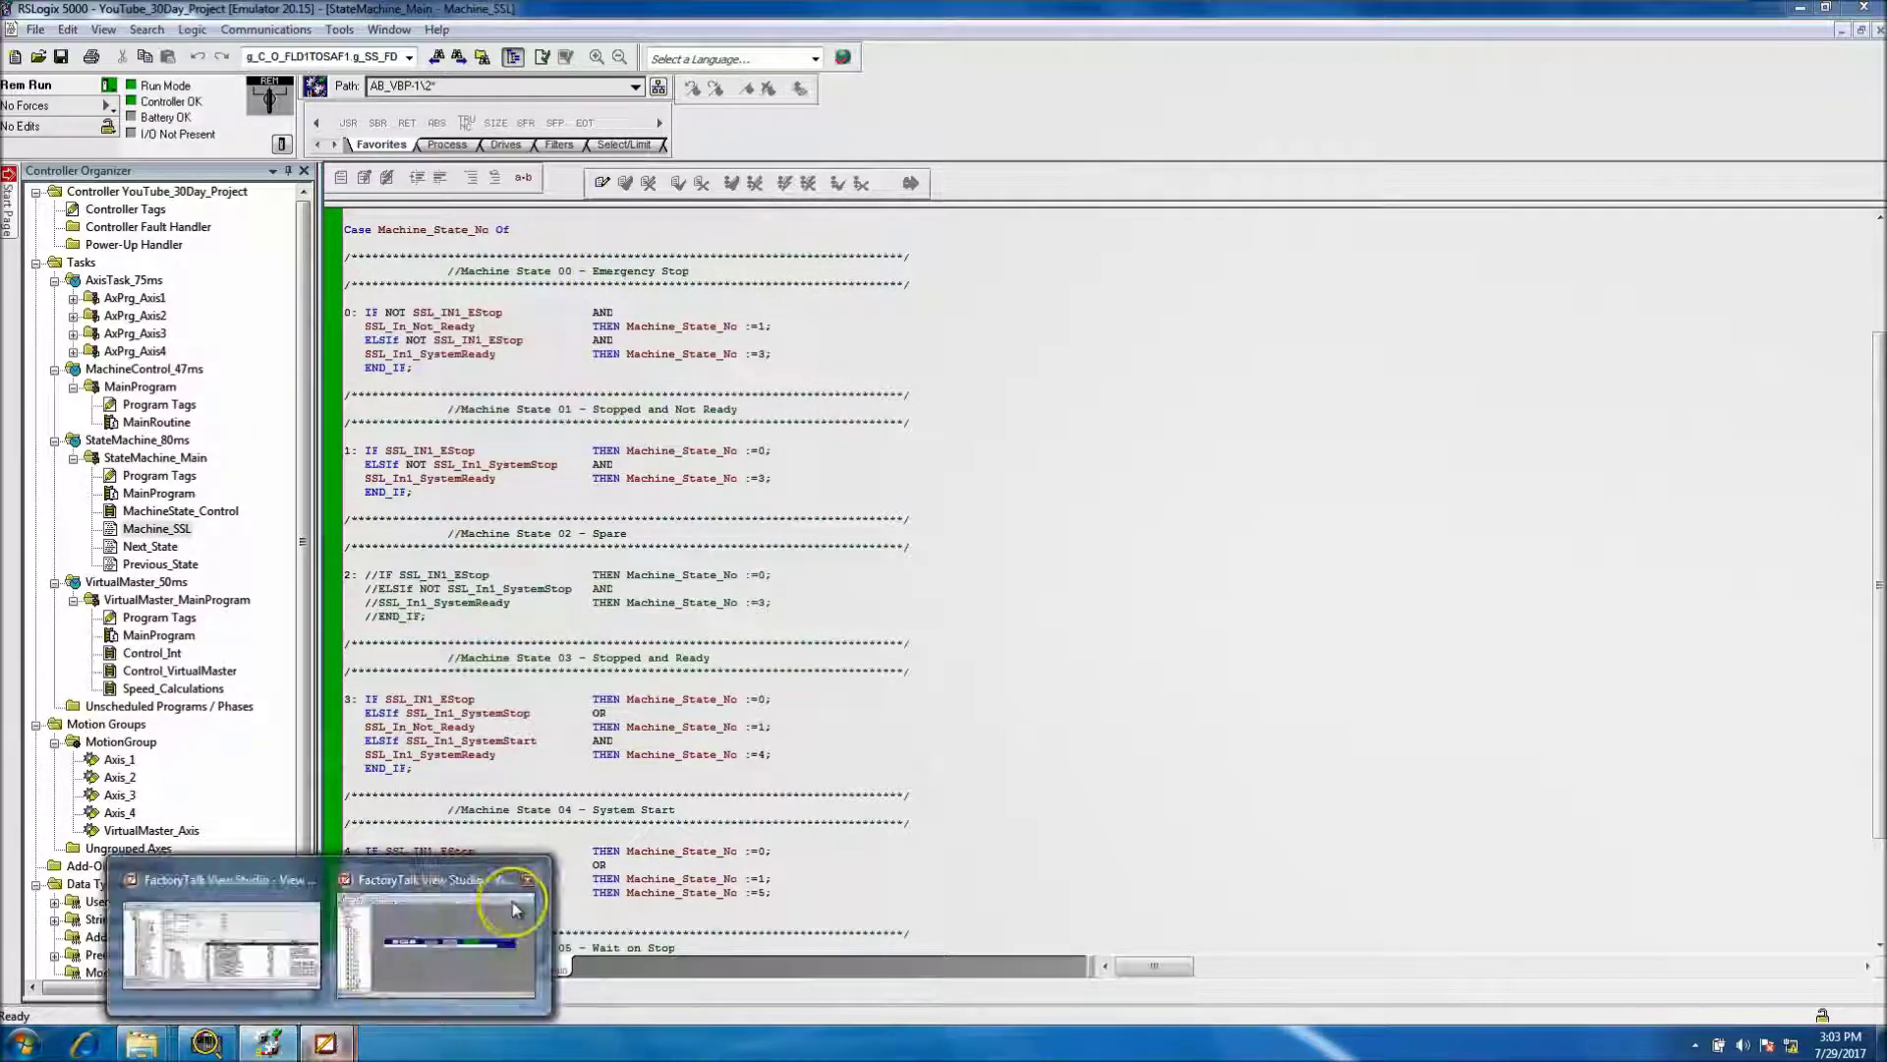
{"action": "left_click", "coordinate": [448, 934]}
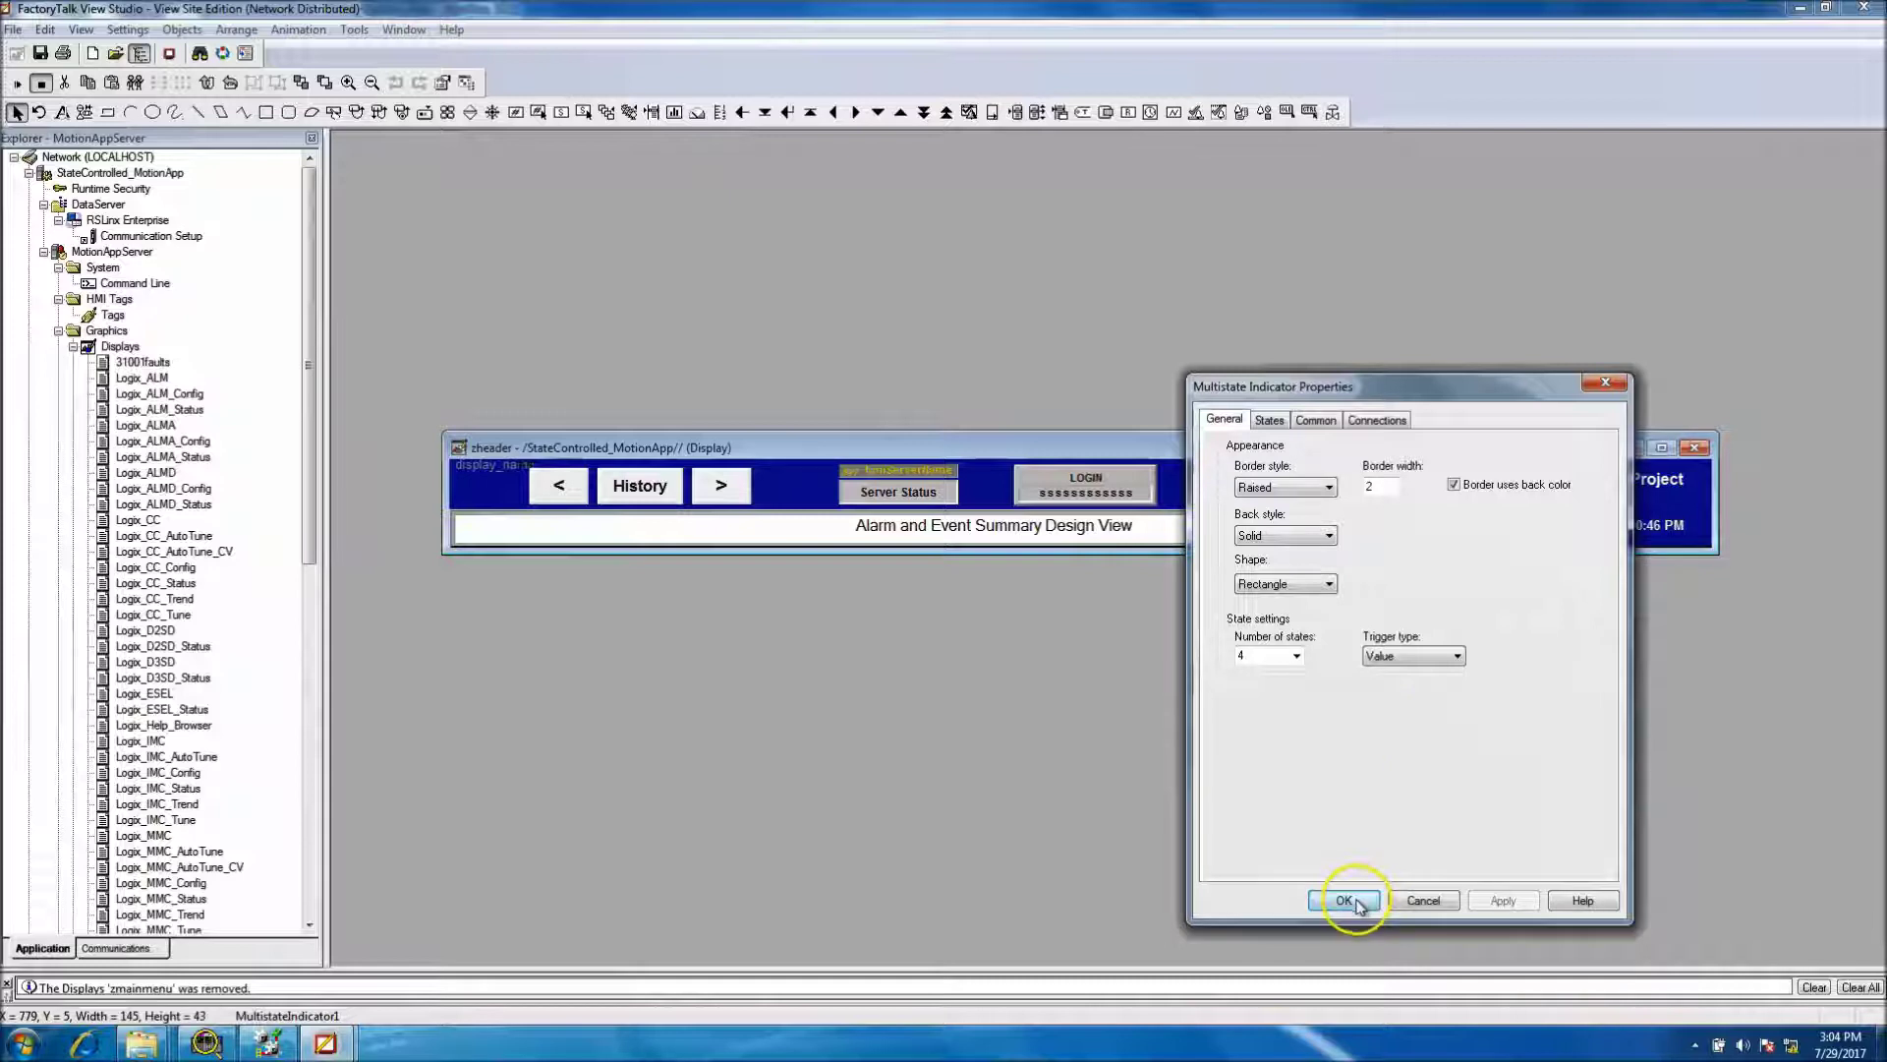
{"action": "left_click", "coordinate": [1269, 420]}
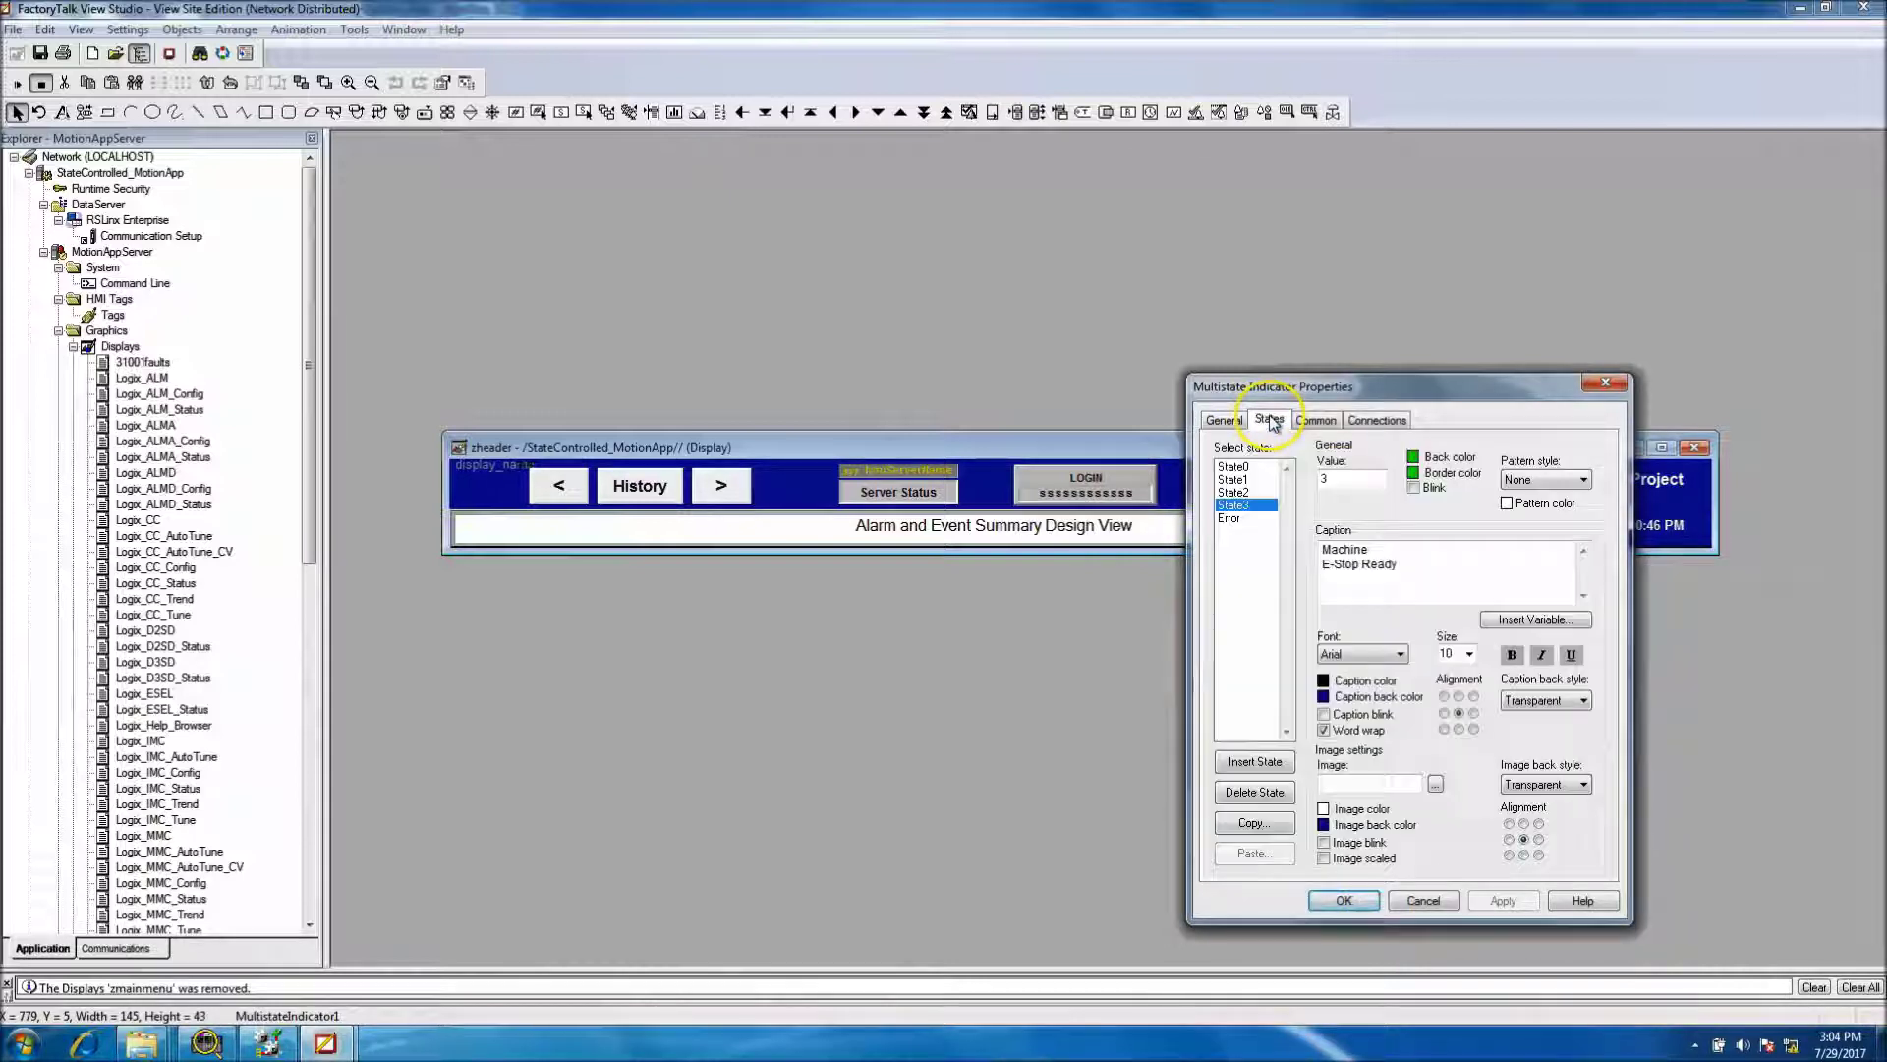
{"action": "left_click", "coordinate": [1232, 465]}
{"action": "left_click_drag", "start_coordinate": [1381, 564], "coordinate": [1306, 589]}
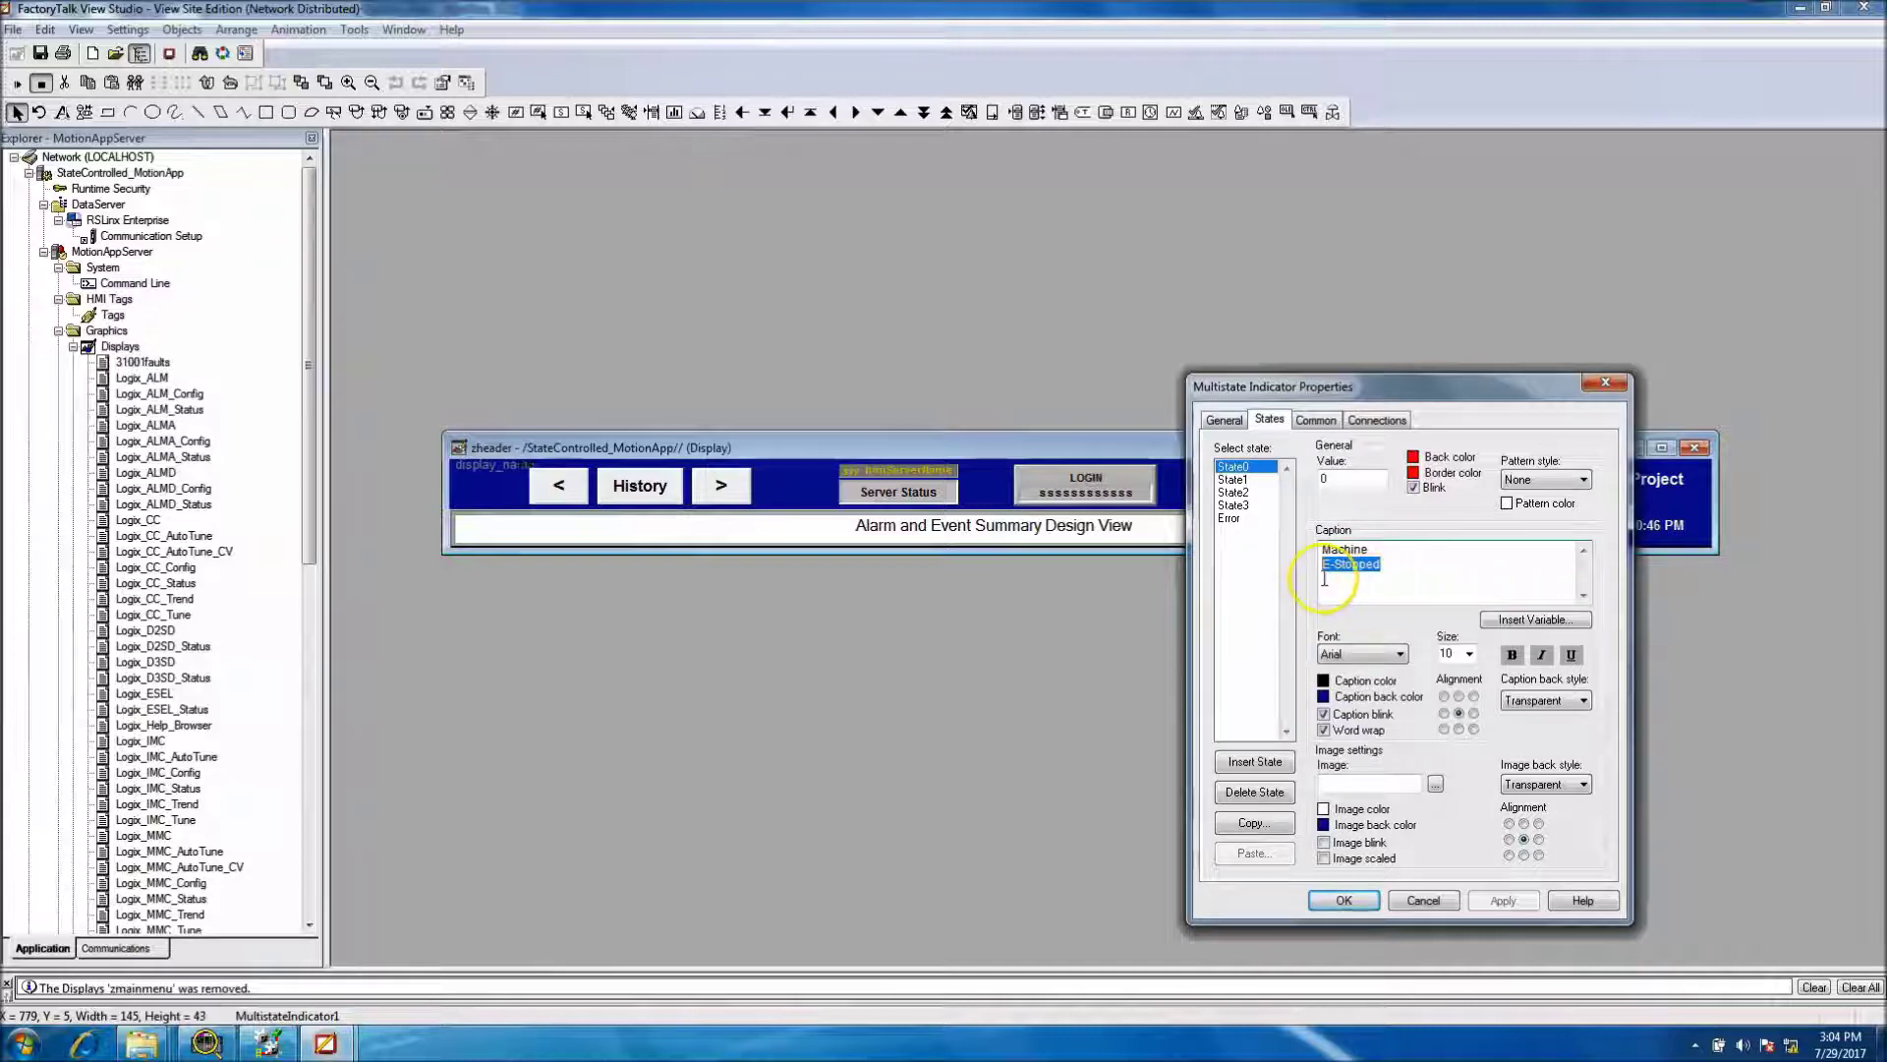
{"action": "left_click", "coordinate": [1232, 478]}
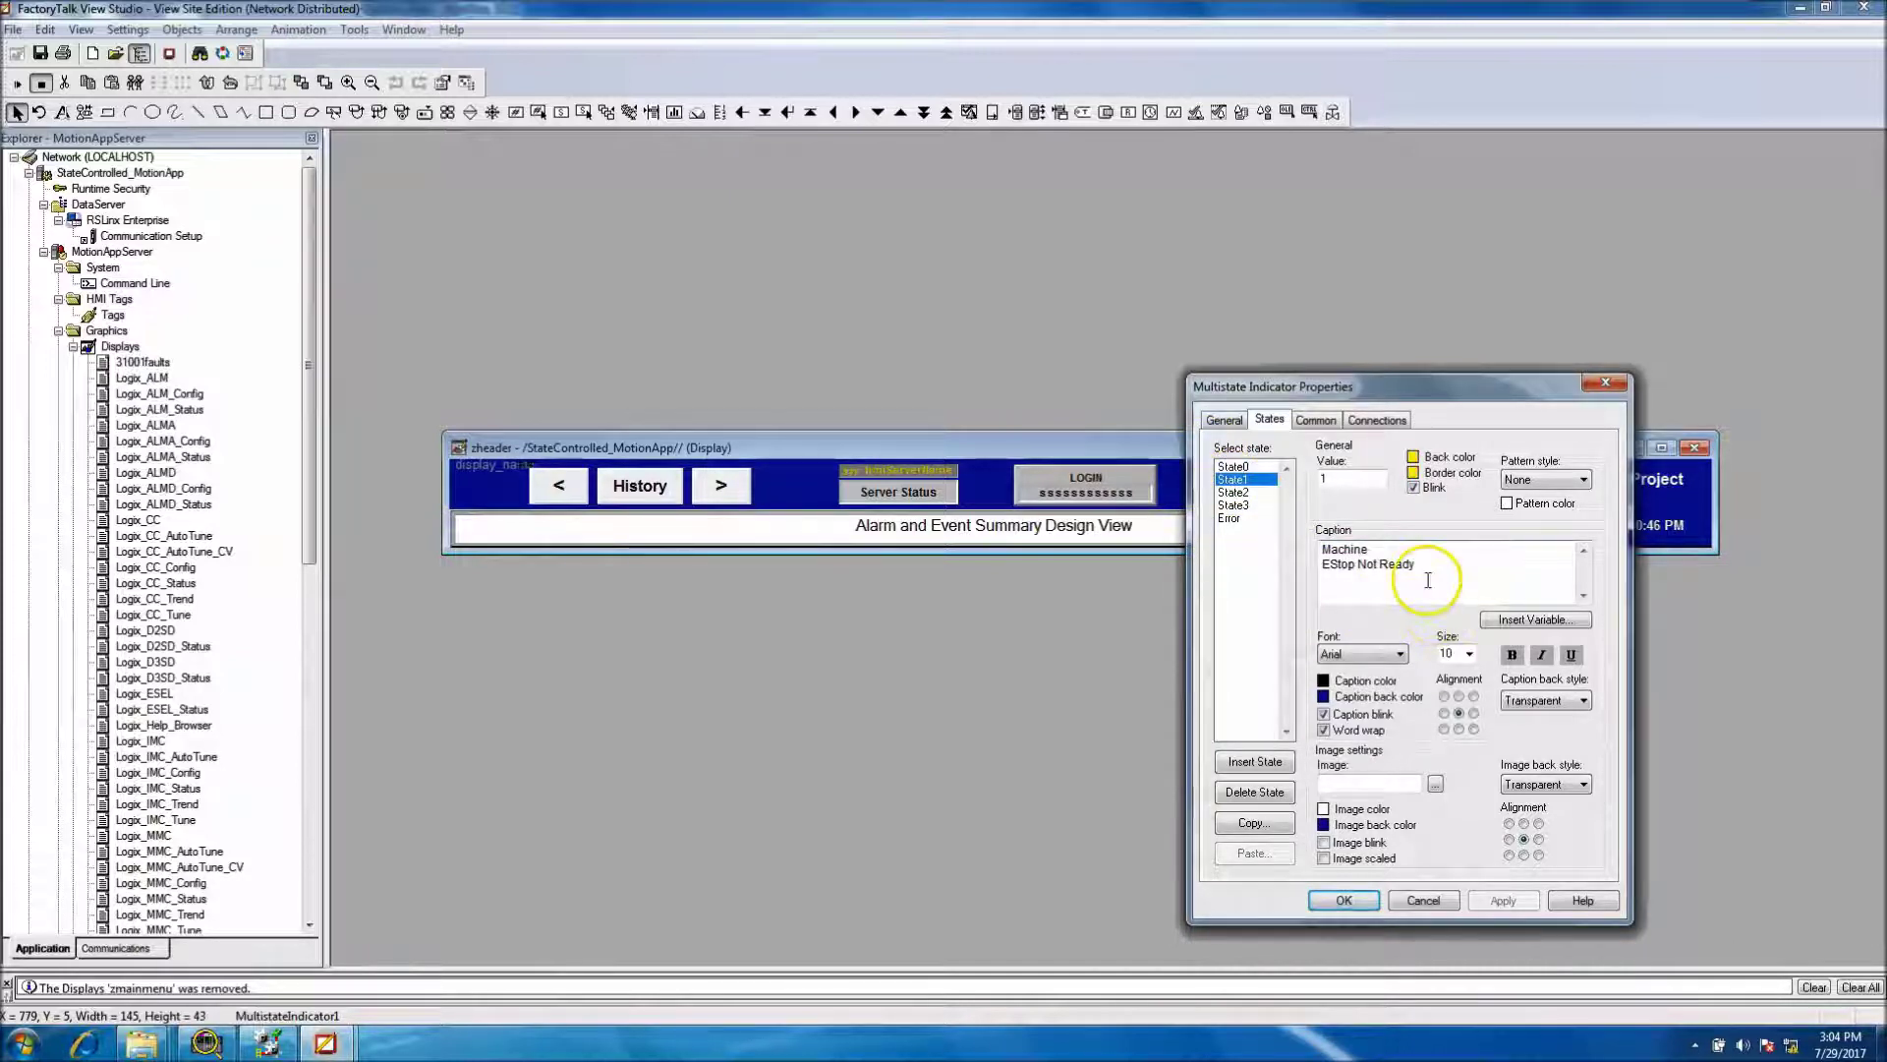
{"action": "left_click", "coordinate": [1242, 466]}
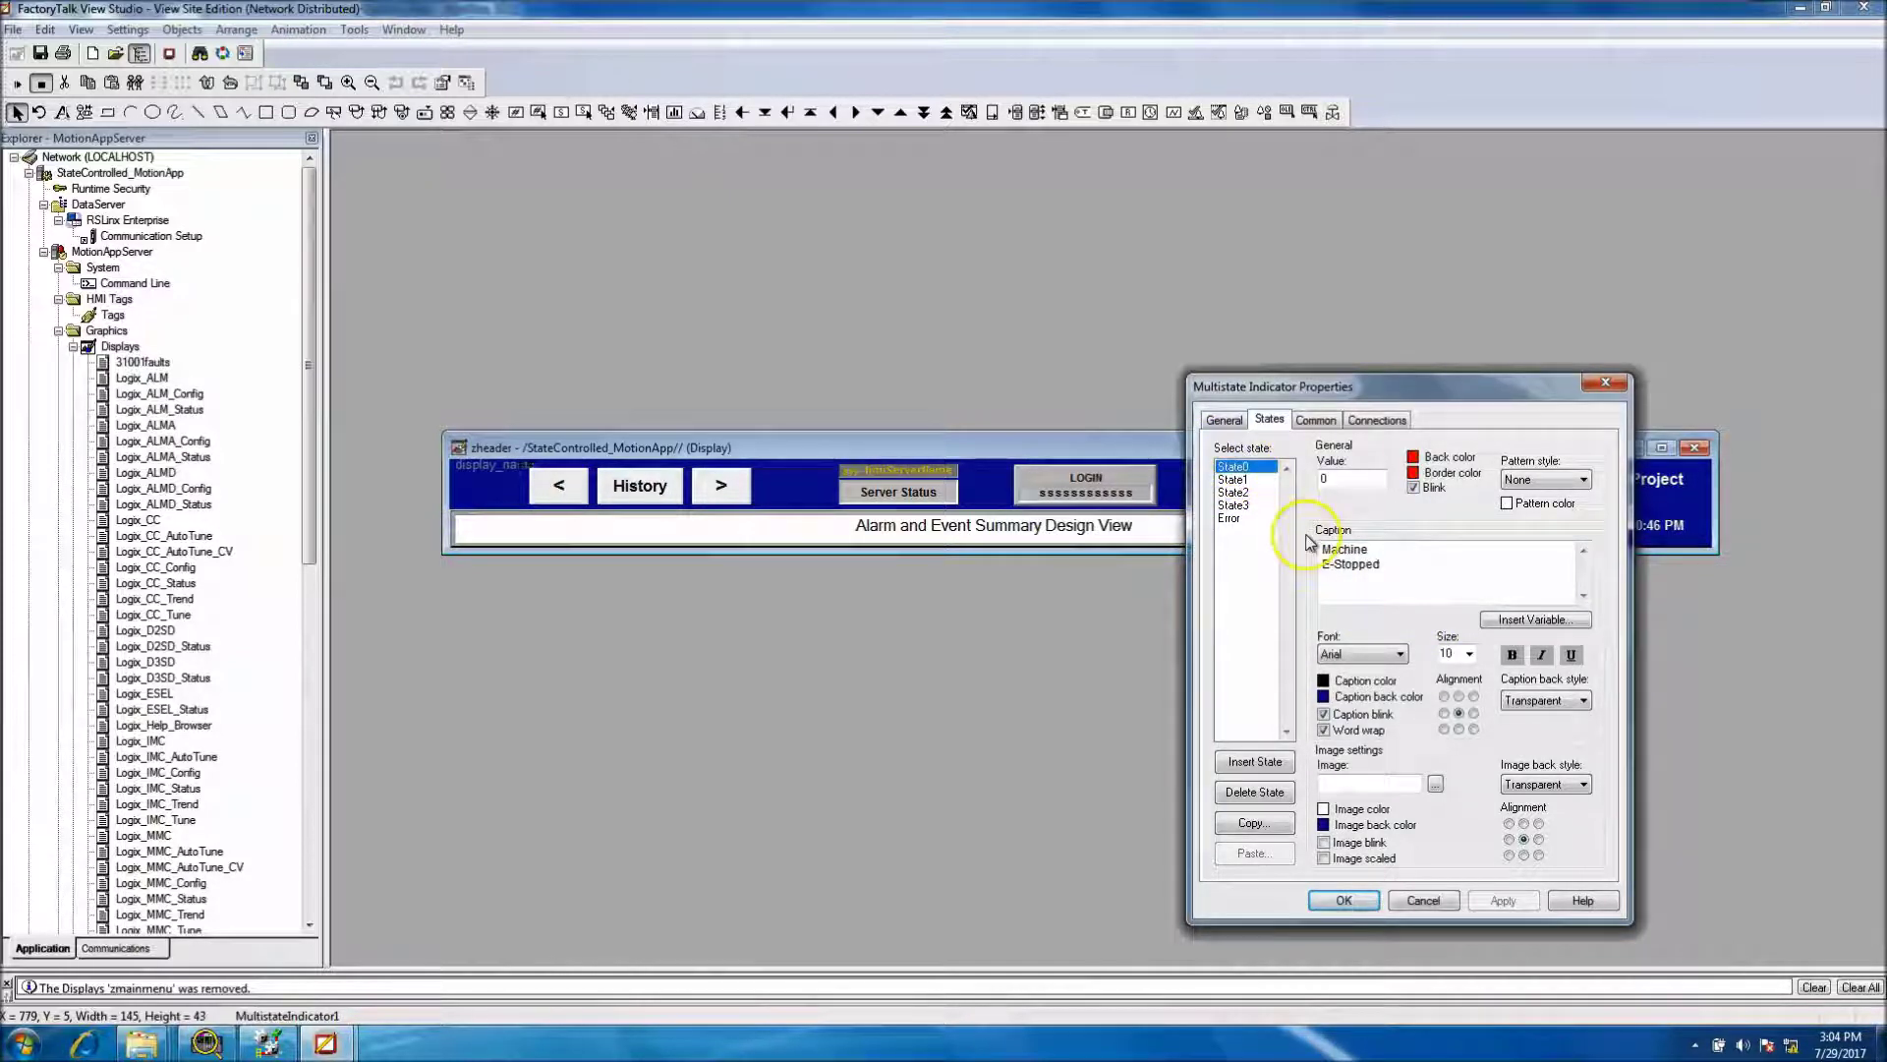
{"action": "left_click", "coordinate": [1234, 478]}
{"action": "left_click_drag", "start_coordinate": [1425, 565], "coordinate": [1277, 570]}
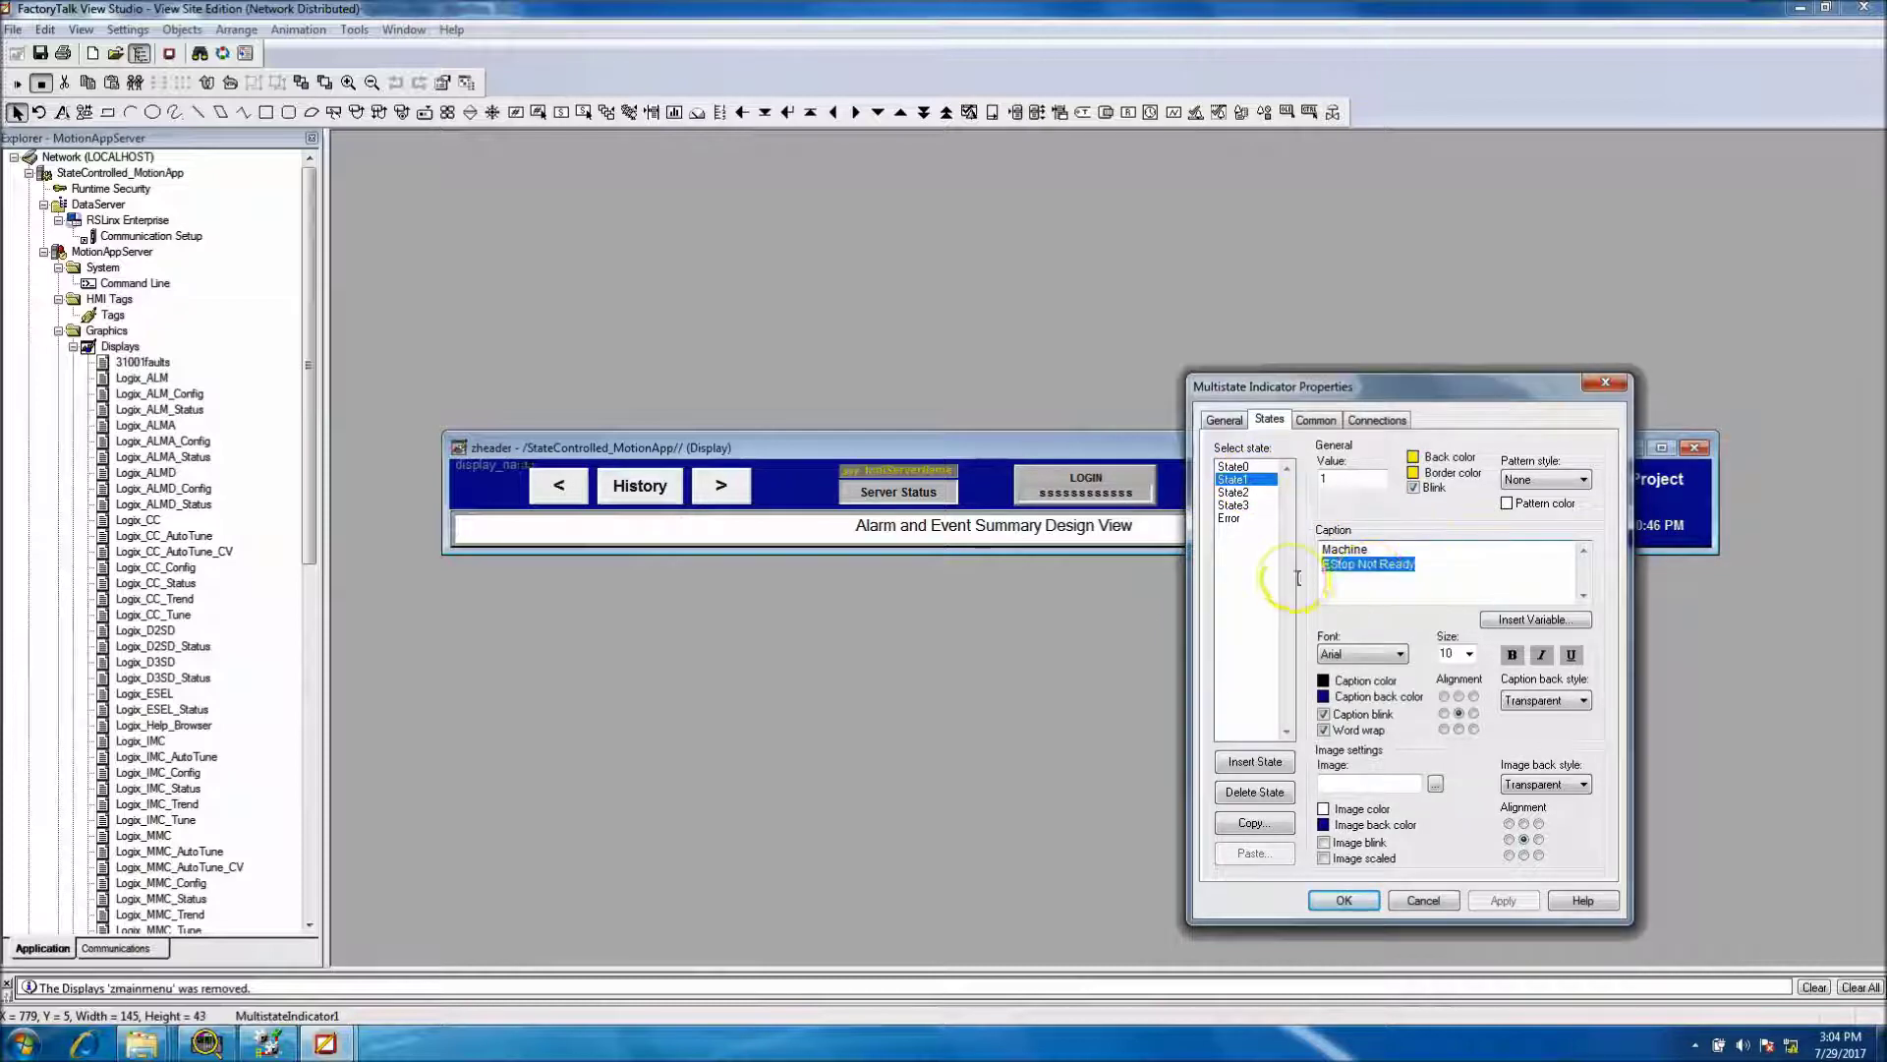
Switch to RSLogix 5000 and copy the text "Stopped and Not Ready" from the Machine State 01 comment.
{"action": "left_click", "coordinate": [267, 1042]}
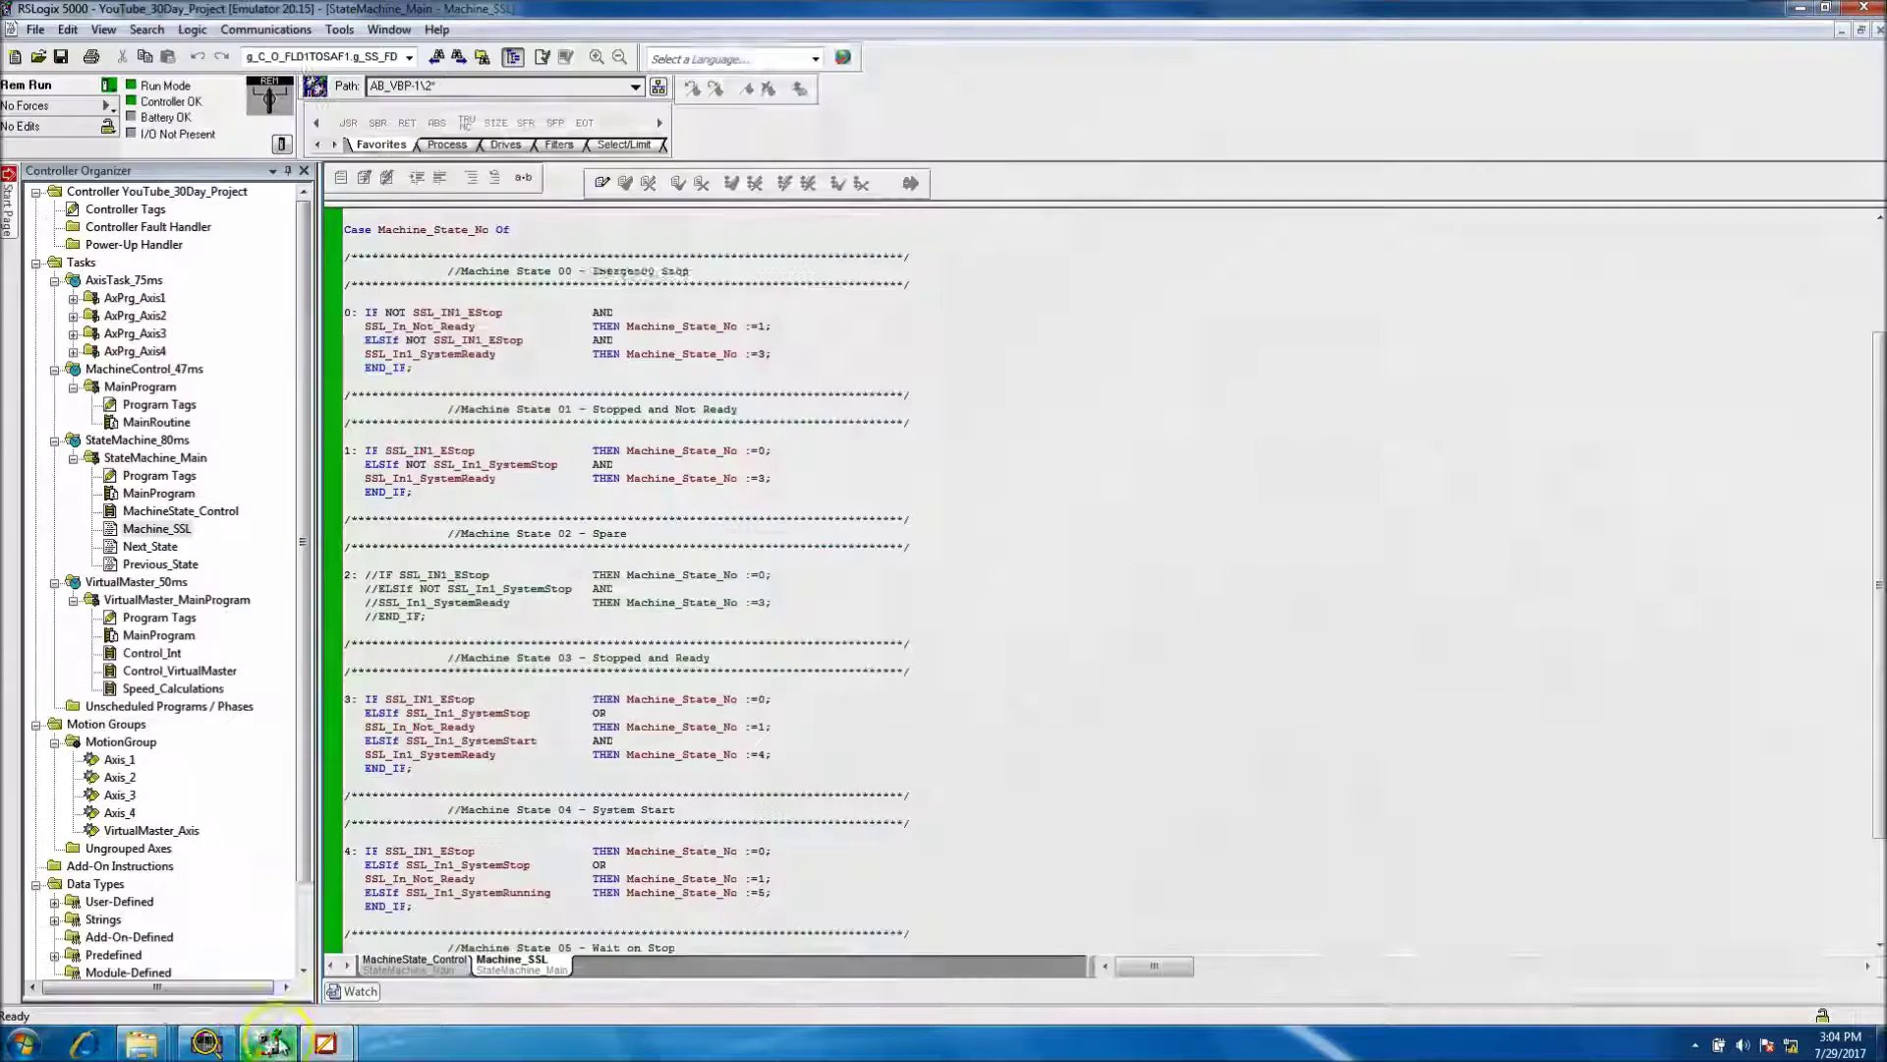
{"action": "left_click", "coordinate": [693, 313]}
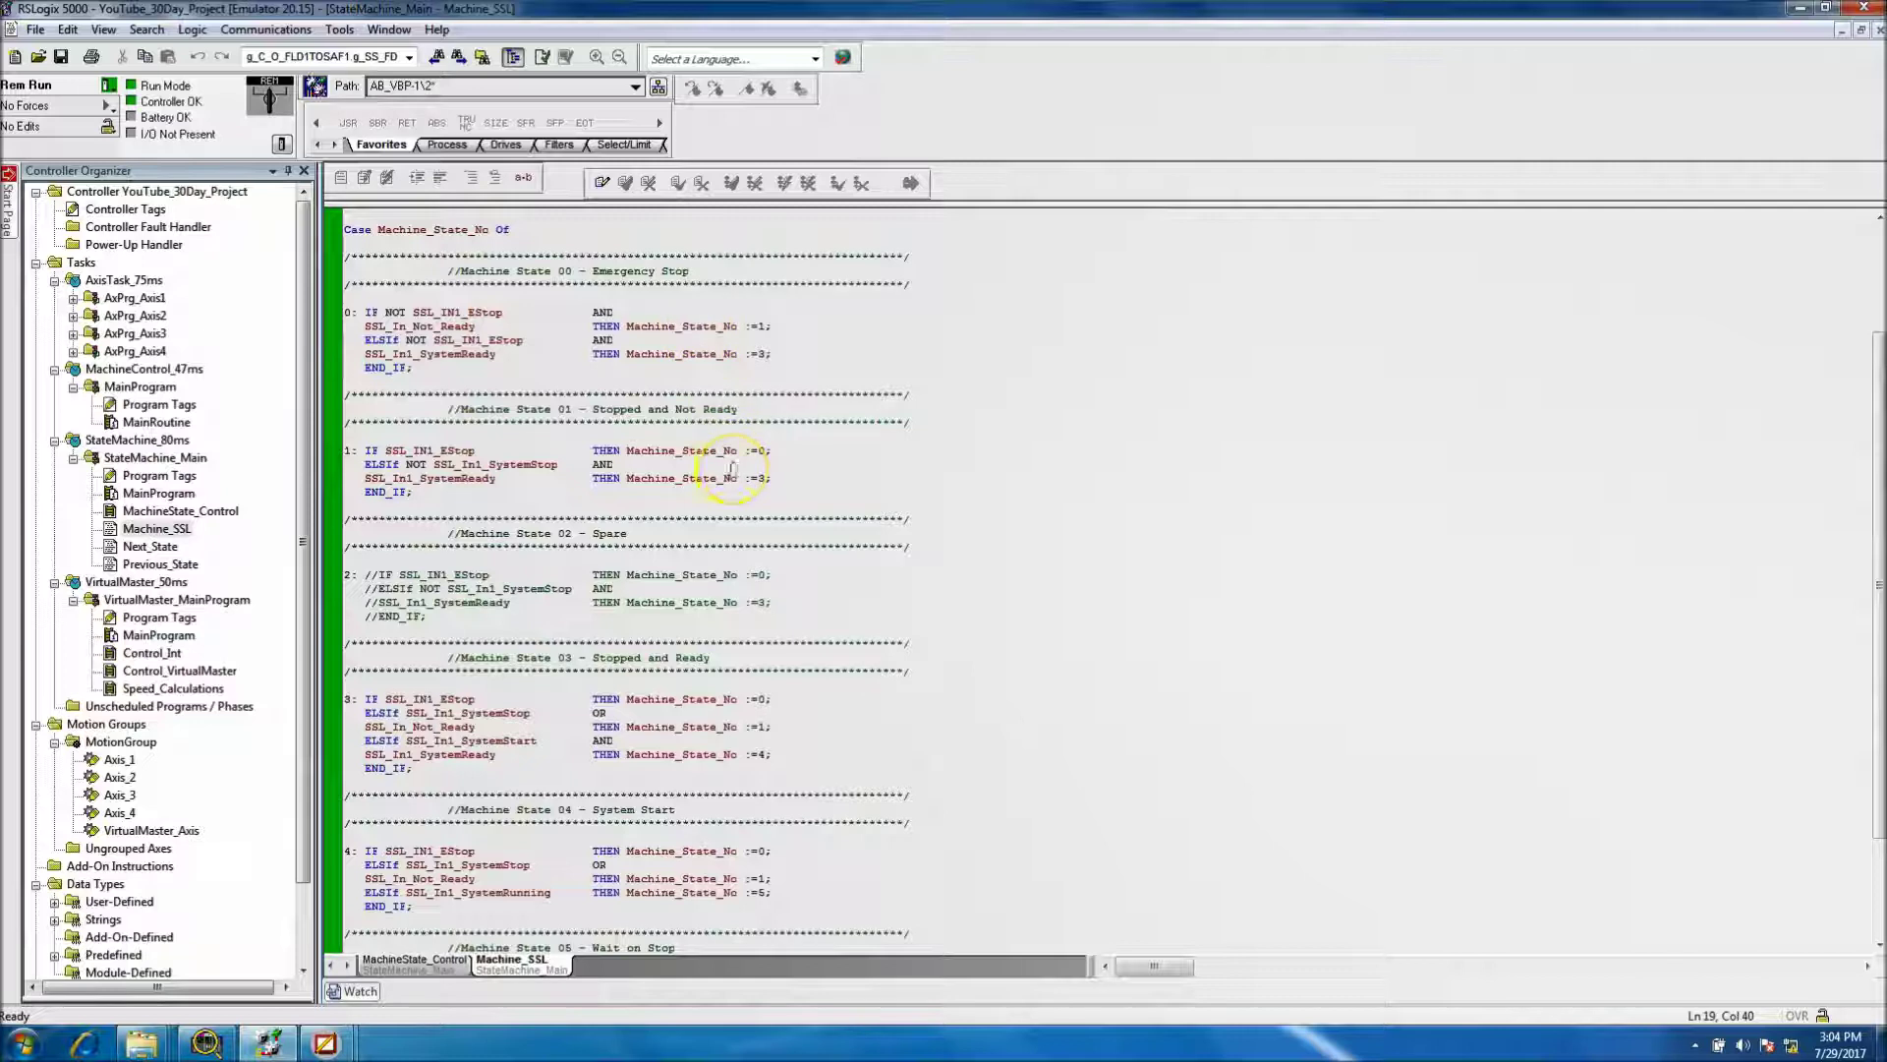
{"action": "double_click", "coordinate": [720, 409]}
{"action": "left_click_drag", "start_coordinate": [708, 405], "coordinate": [587, 409]}
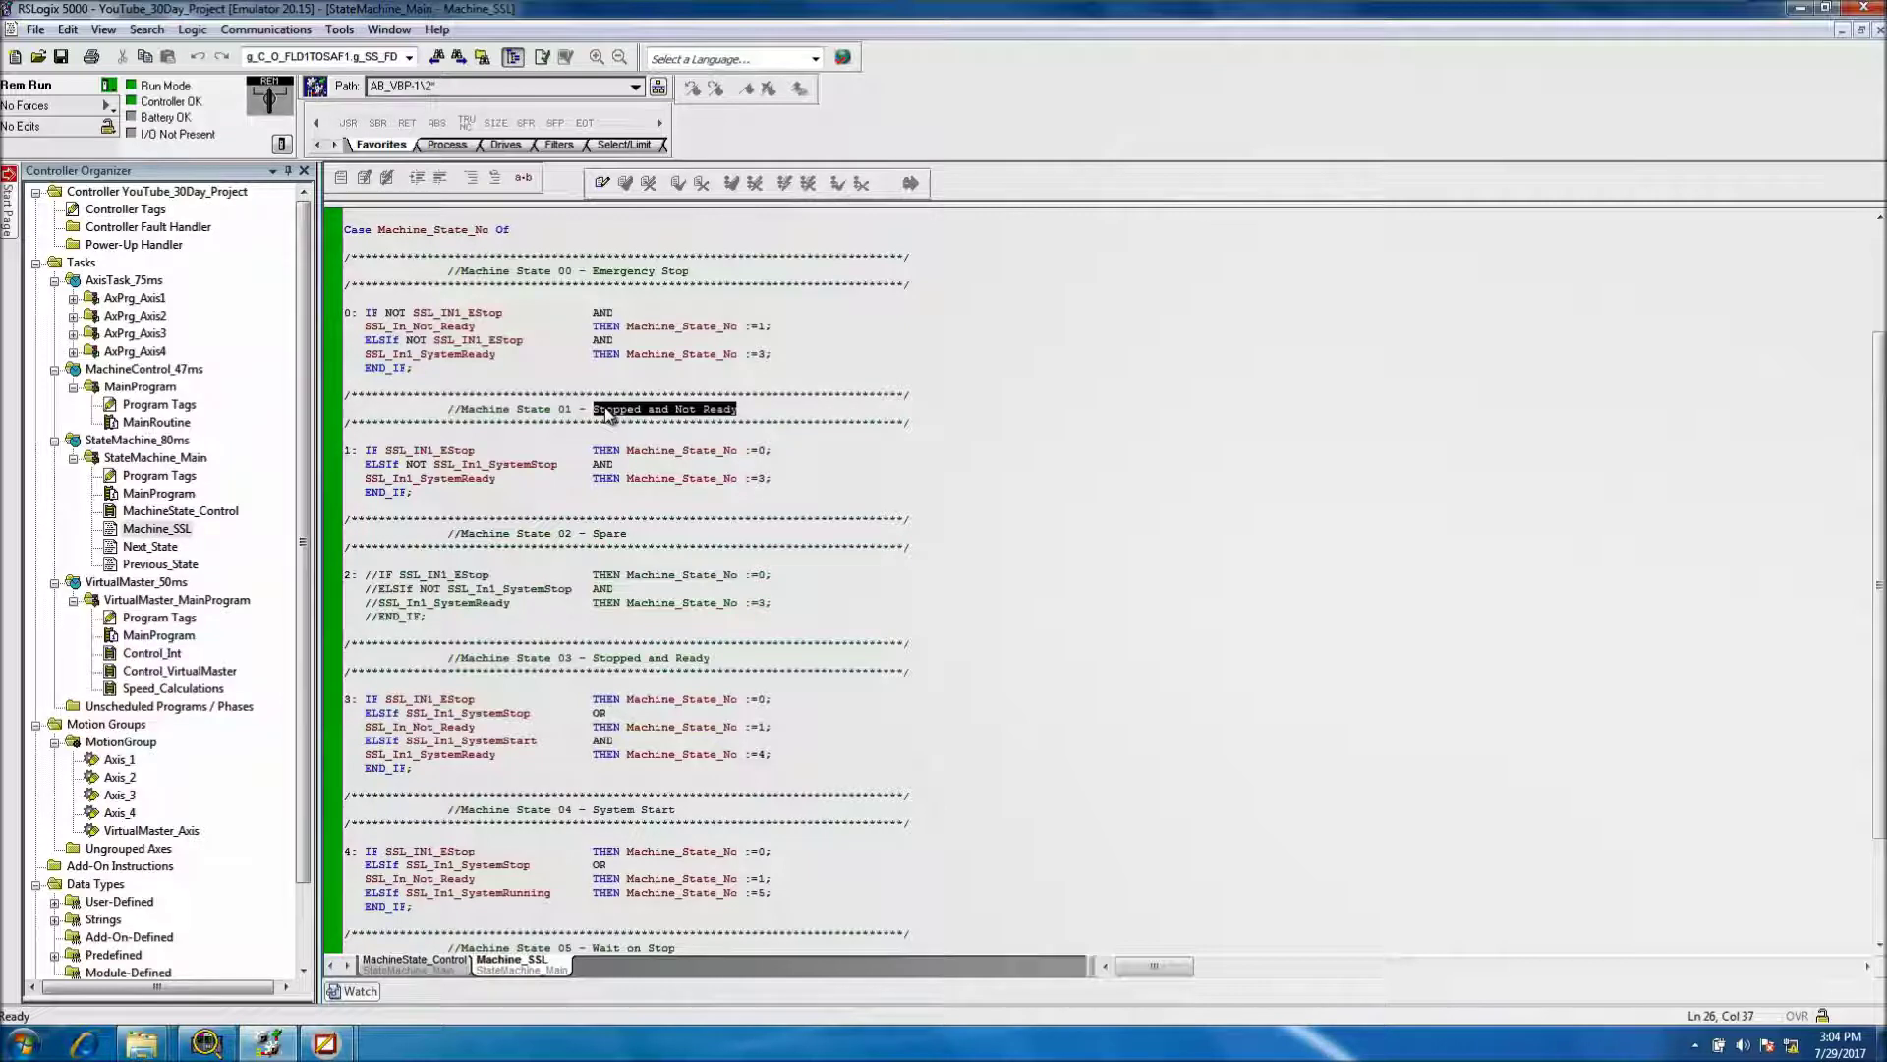
{"action": "right_click", "coordinate": [607, 413]}
{"action": "left_click", "coordinate": [639, 513]}
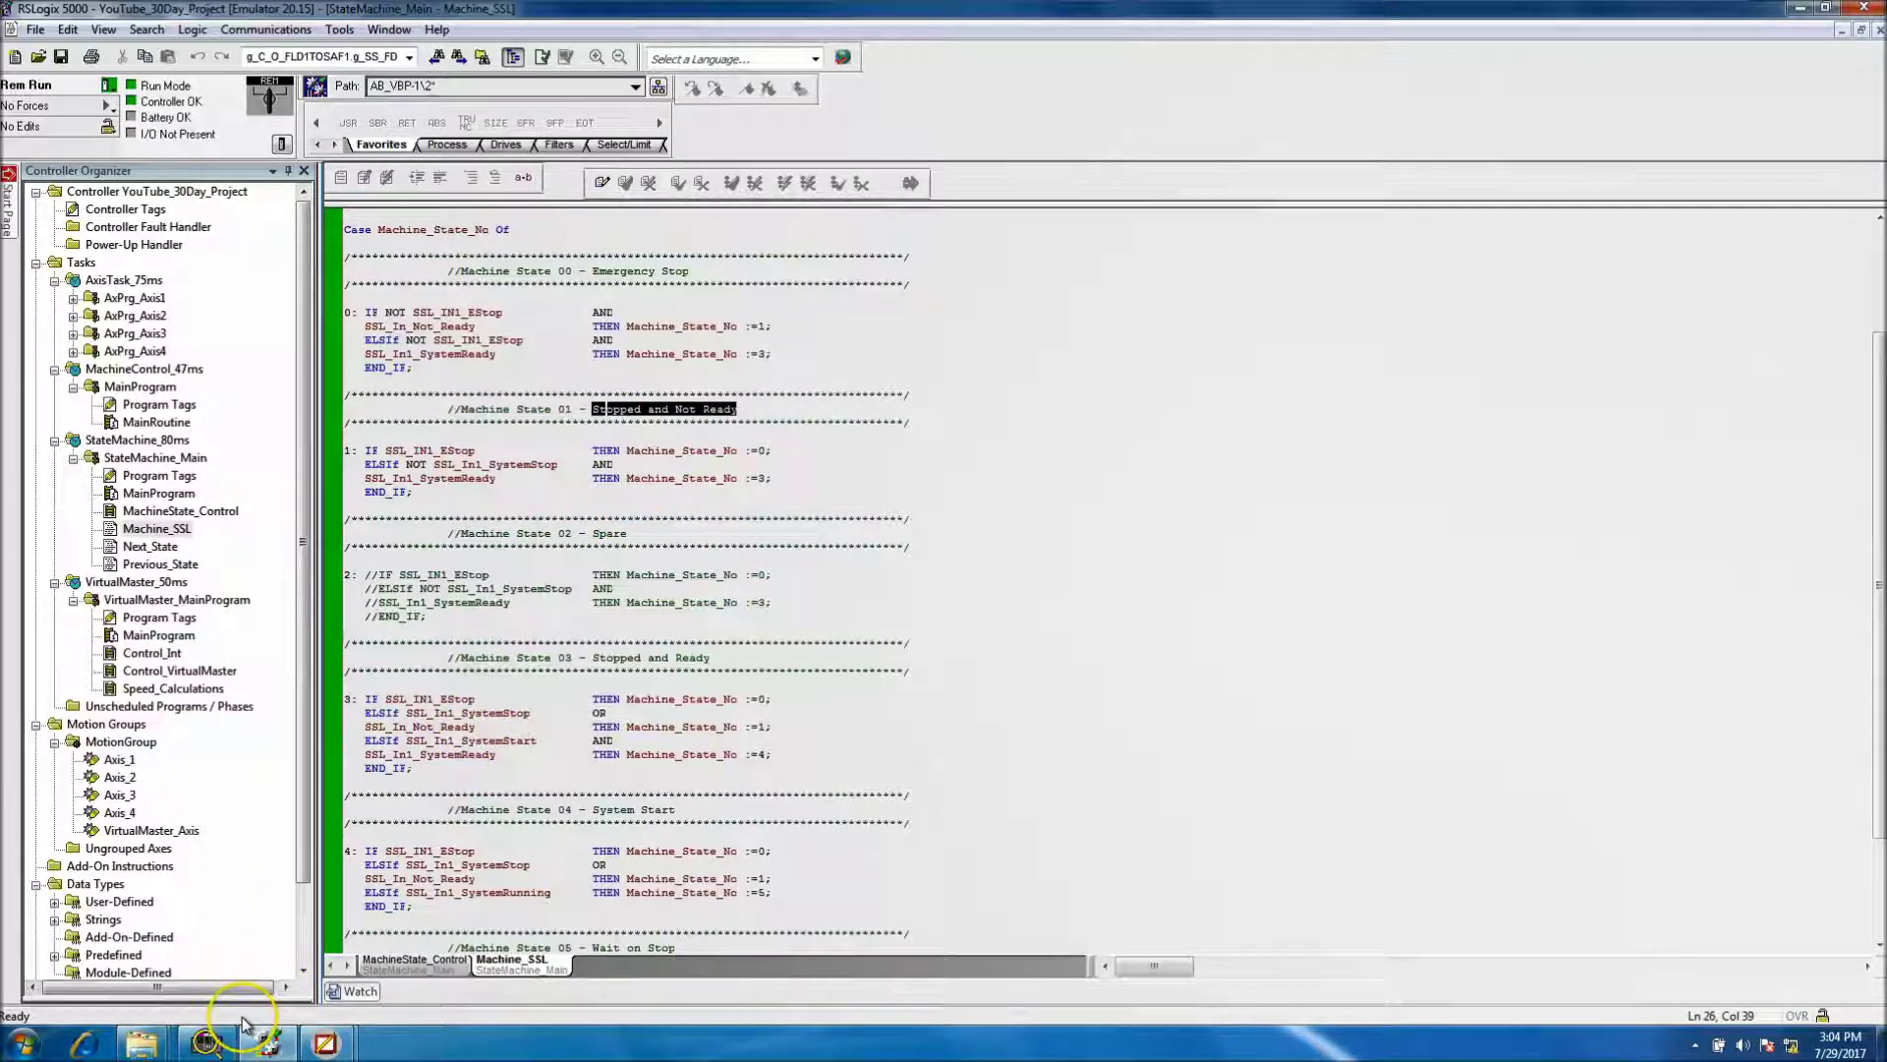
Switch to FactoryTalk View Studio and replace the second line of State1's caption with the copied "Stopped and Not Ready".
{"action": "mouse_move", "coordinate": [268, 1040]}
{"action": "left_click", "coordinate": [447, 946]}
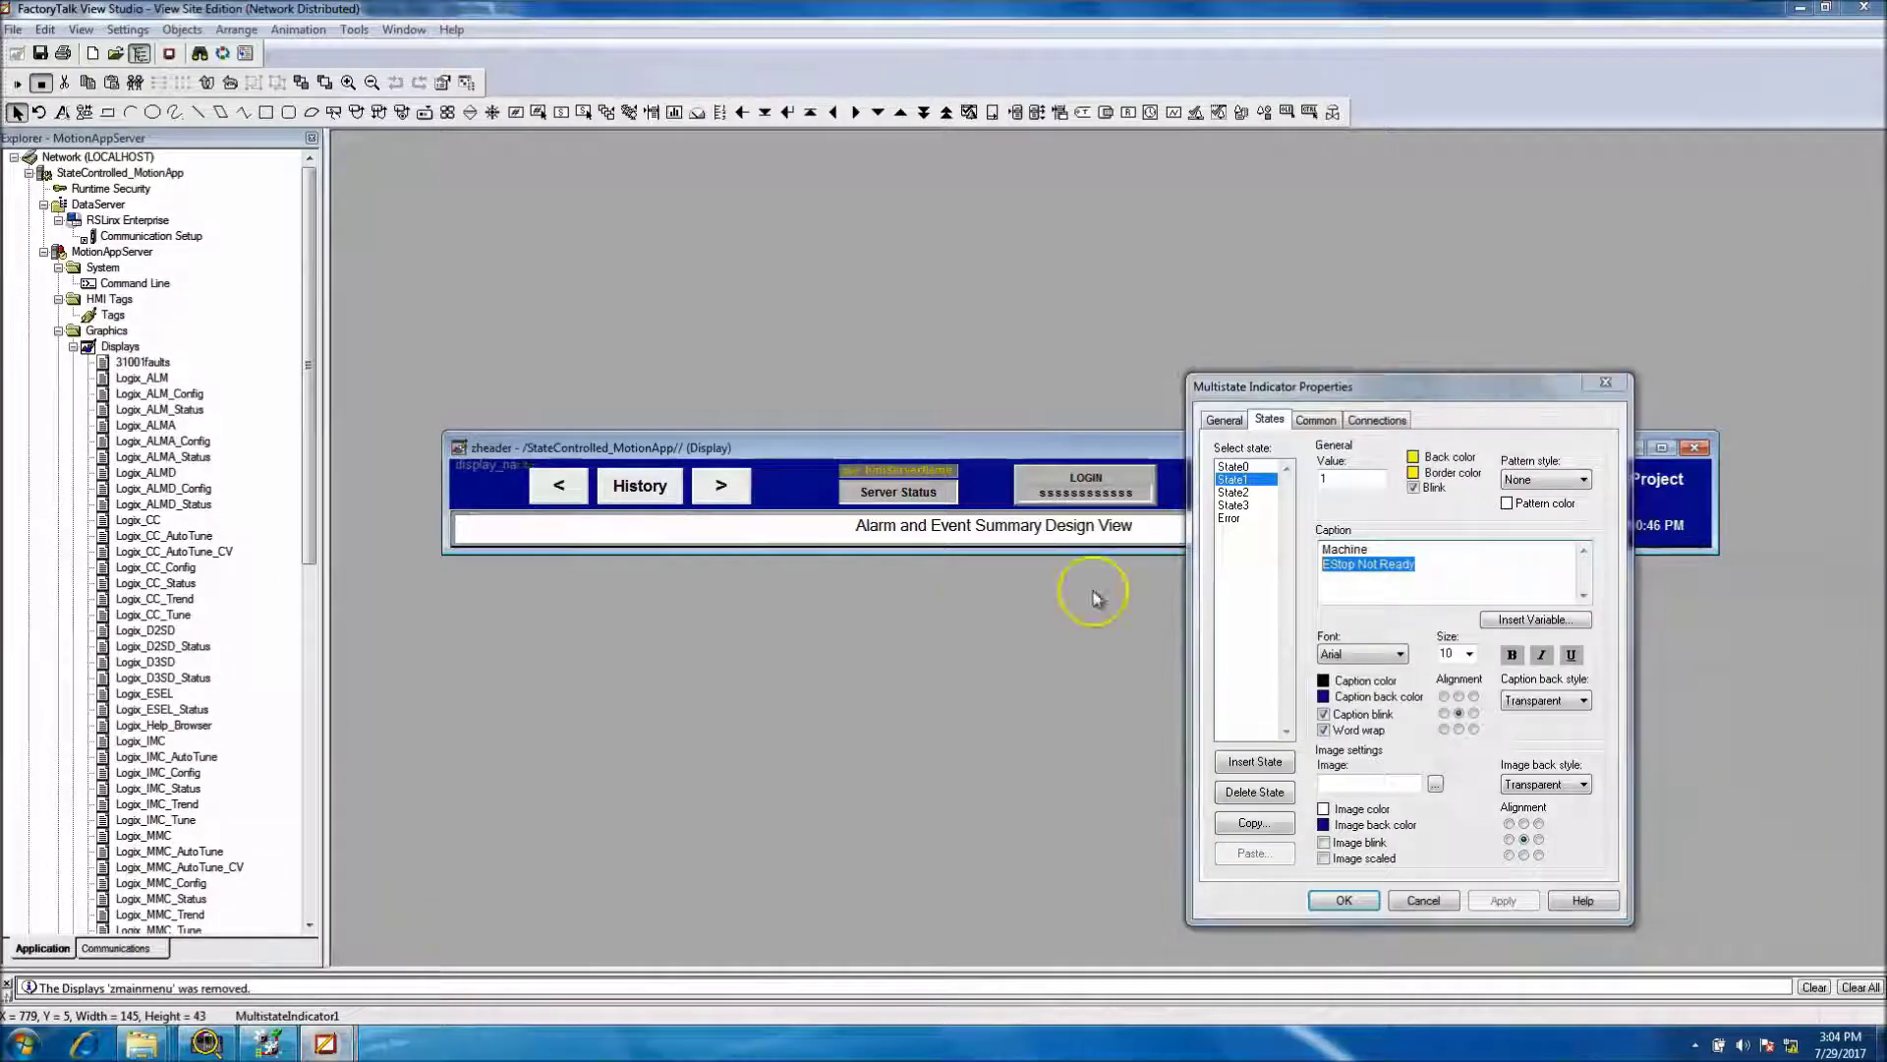
{"action": "left_click_drag", "start_coordinate": [1416, 565], "coordinate": [1317, 573]}
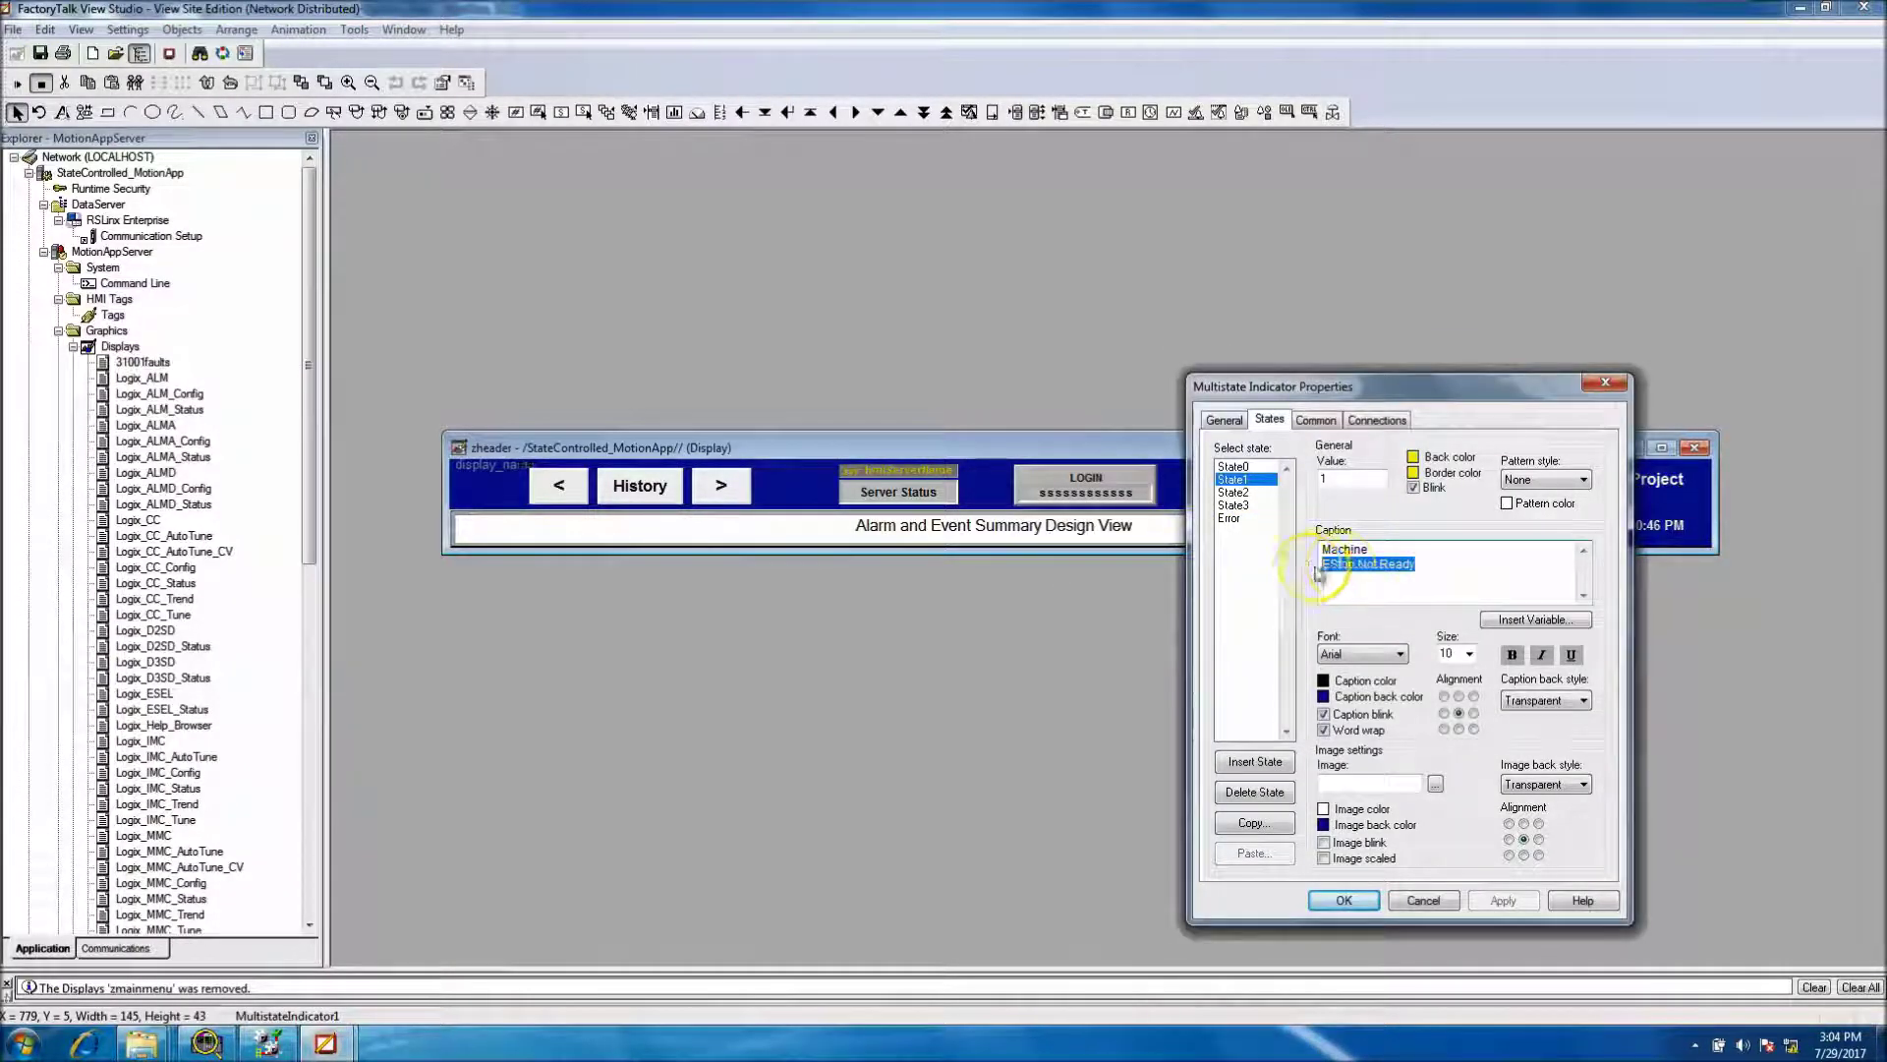
{"action": "right_click", "coordinate": [1319, 574]}
{"action": "left_click", "coordinate": [1356, 648]}
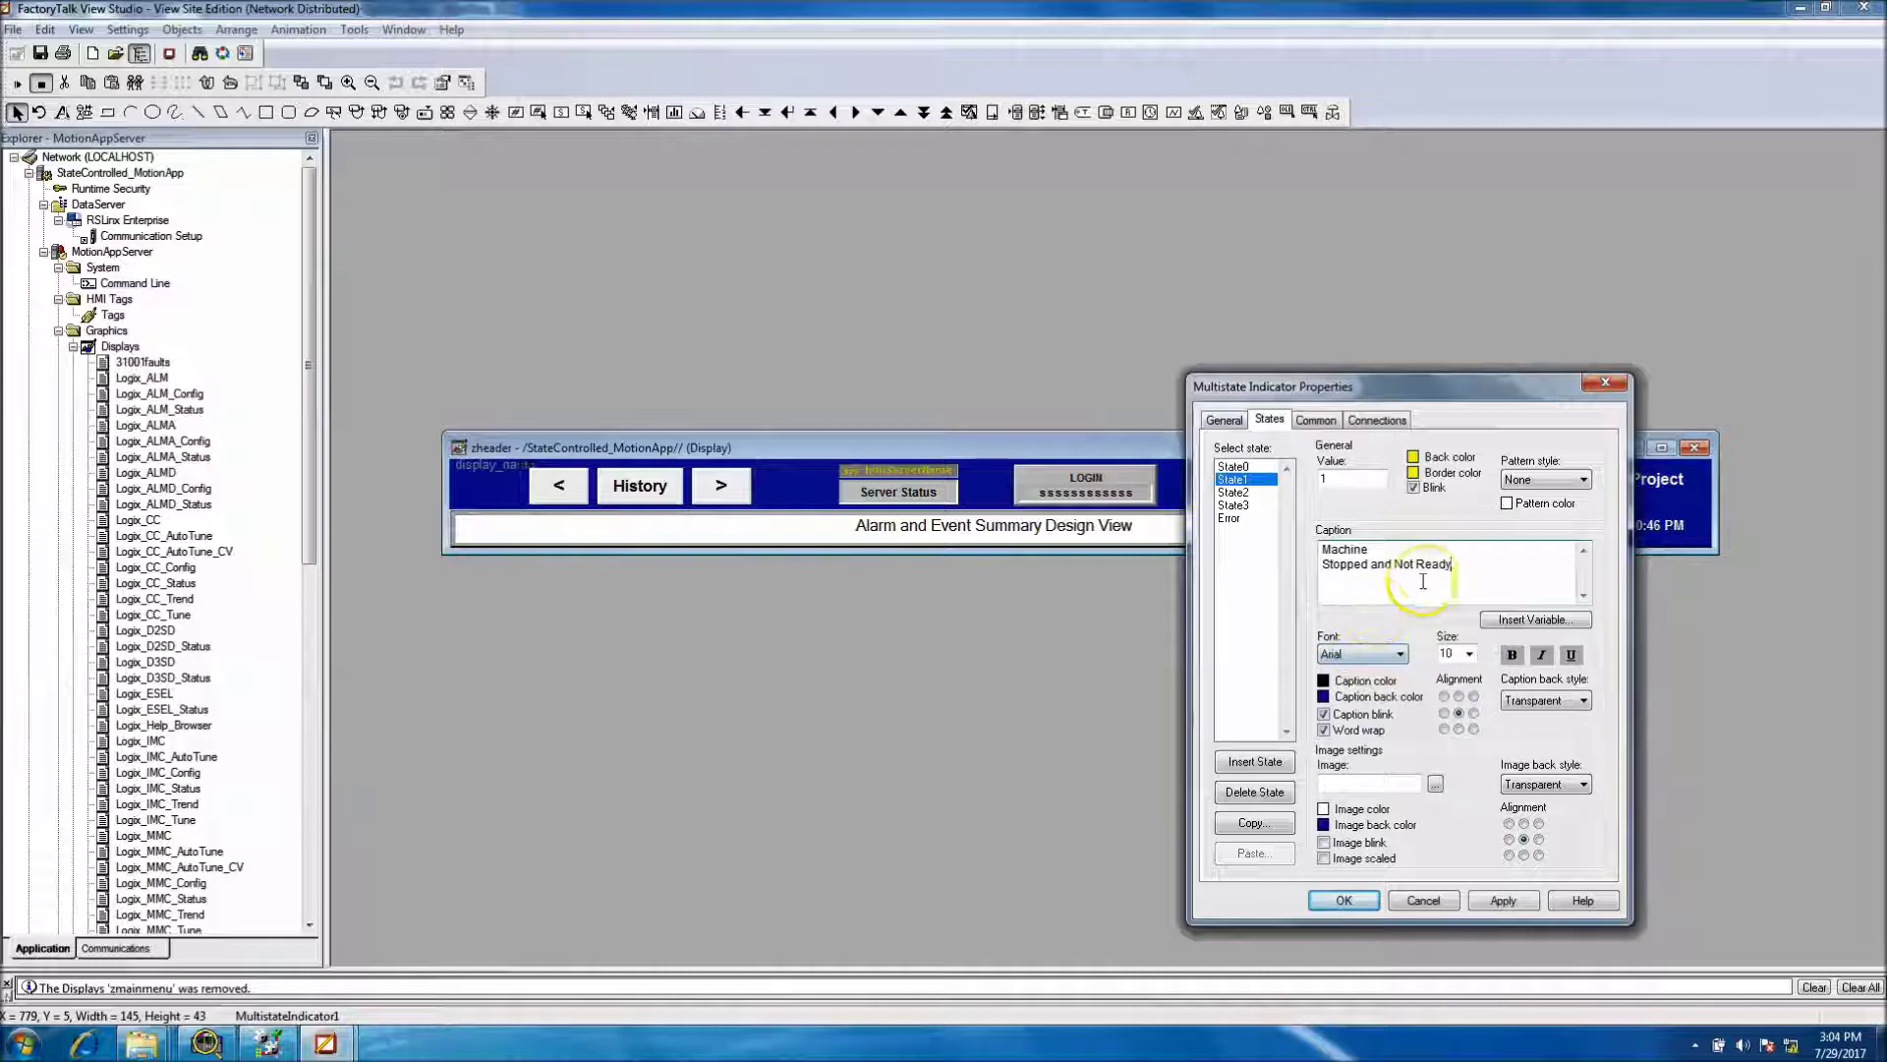
Check the State2 and State3 captions, and copy "Stopped and Ready" from the Machine State 03 comment in RSLogix 5000.
{"action": "left_click", "coordinate": [1236, 492]}
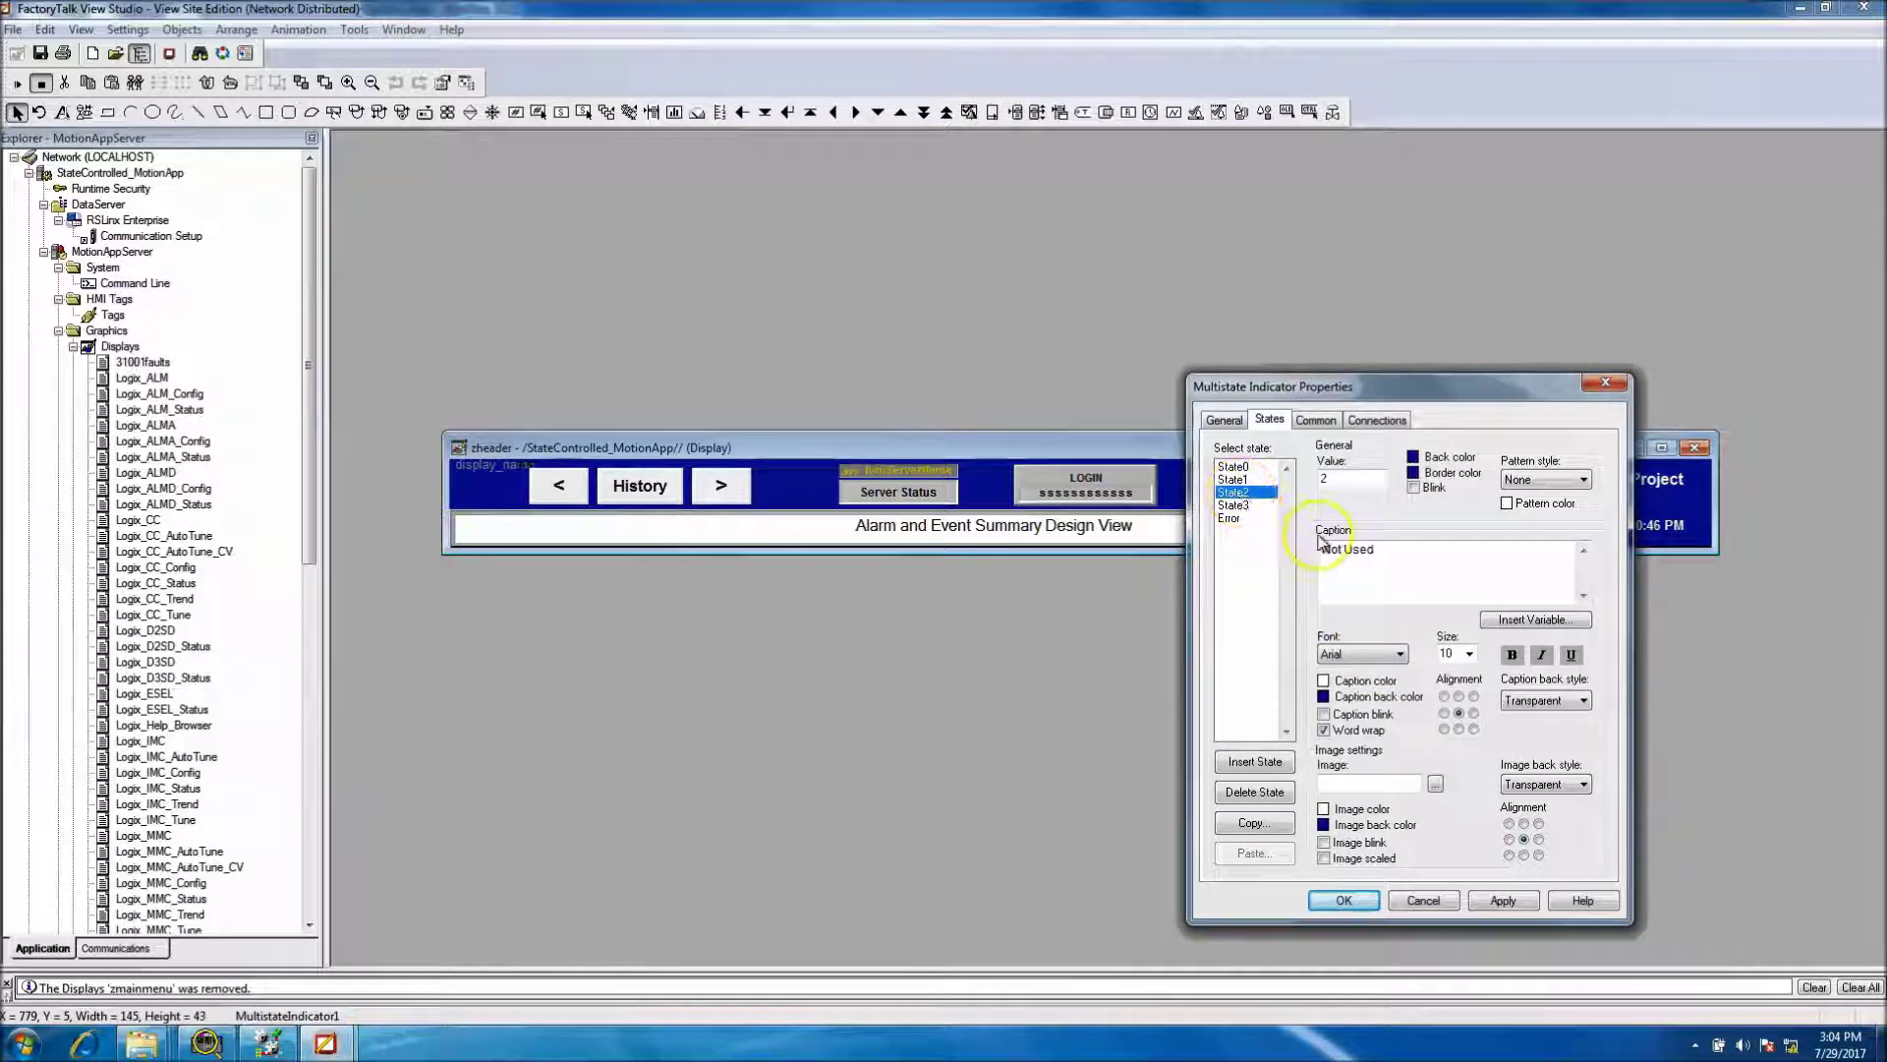
{"action": "left_click", "coordinate": [1235, 504]}
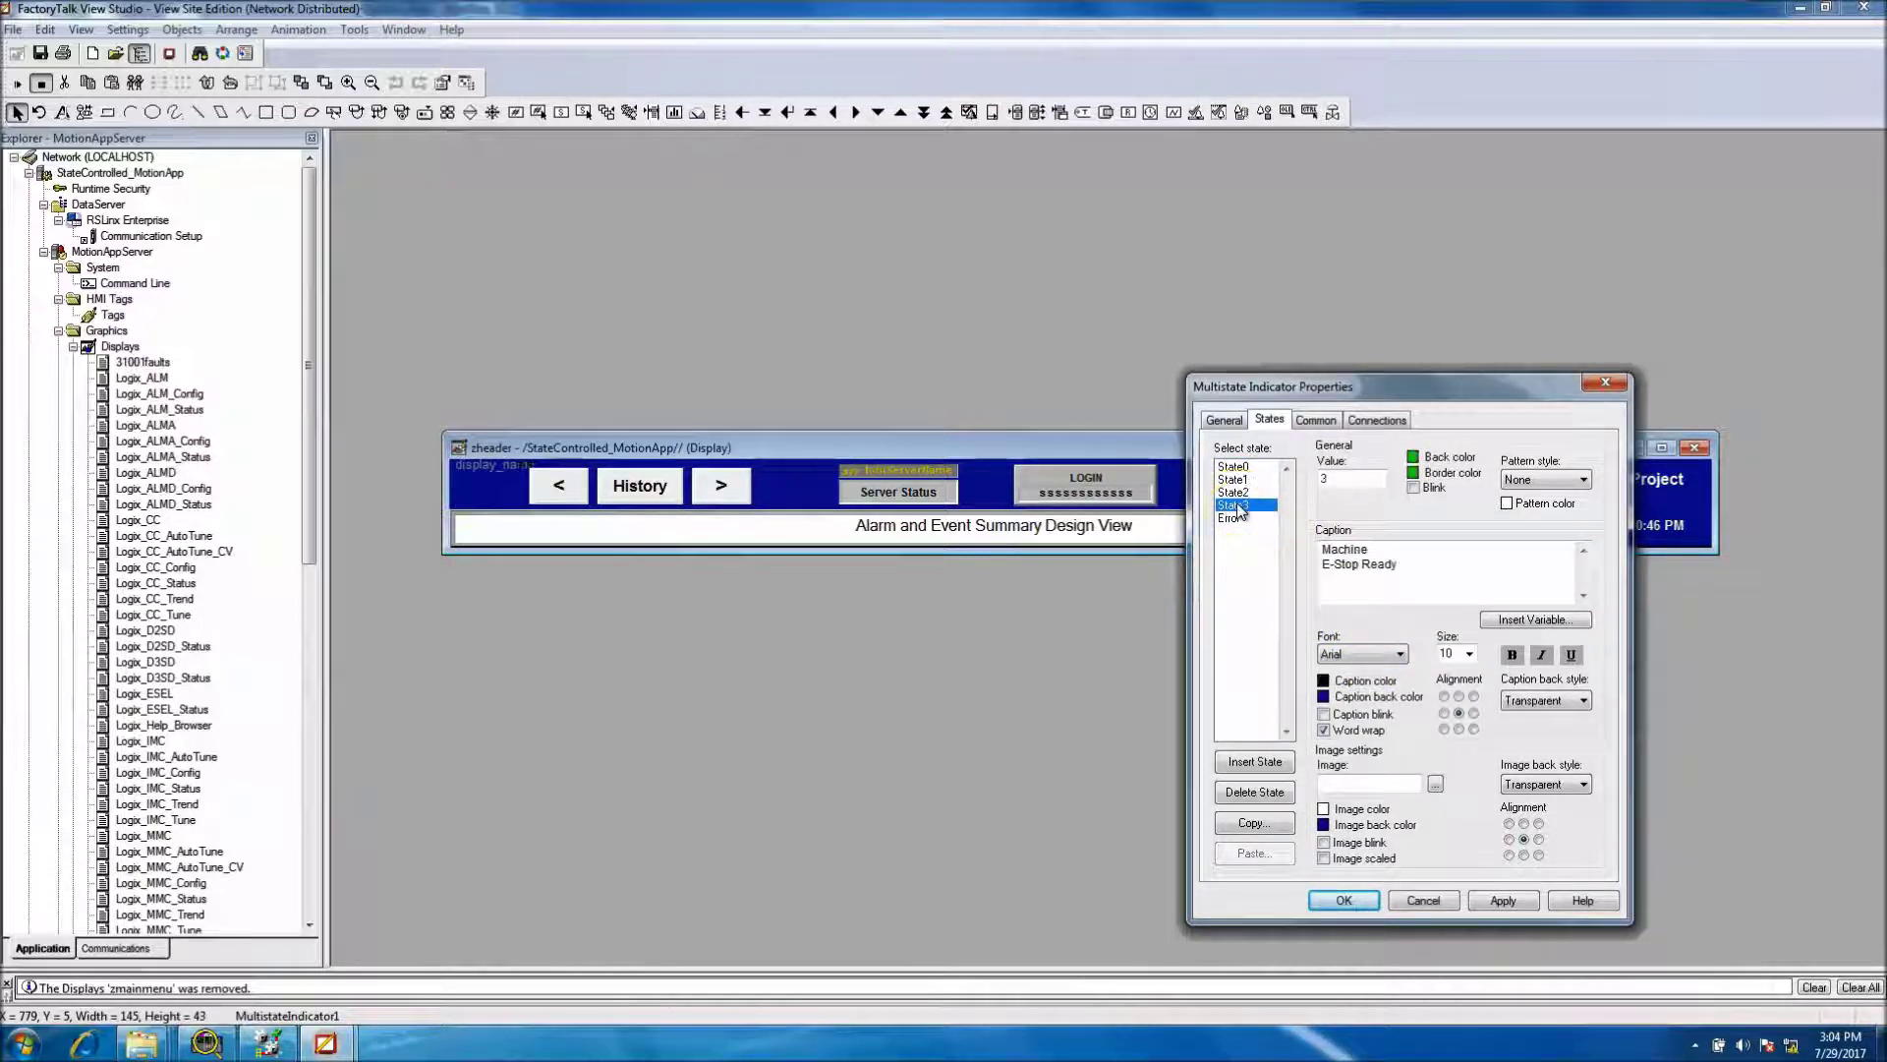
{"action": "left_click_drag", "start_coordinate": [1406, 563], "coordinate": [1272, 568]}
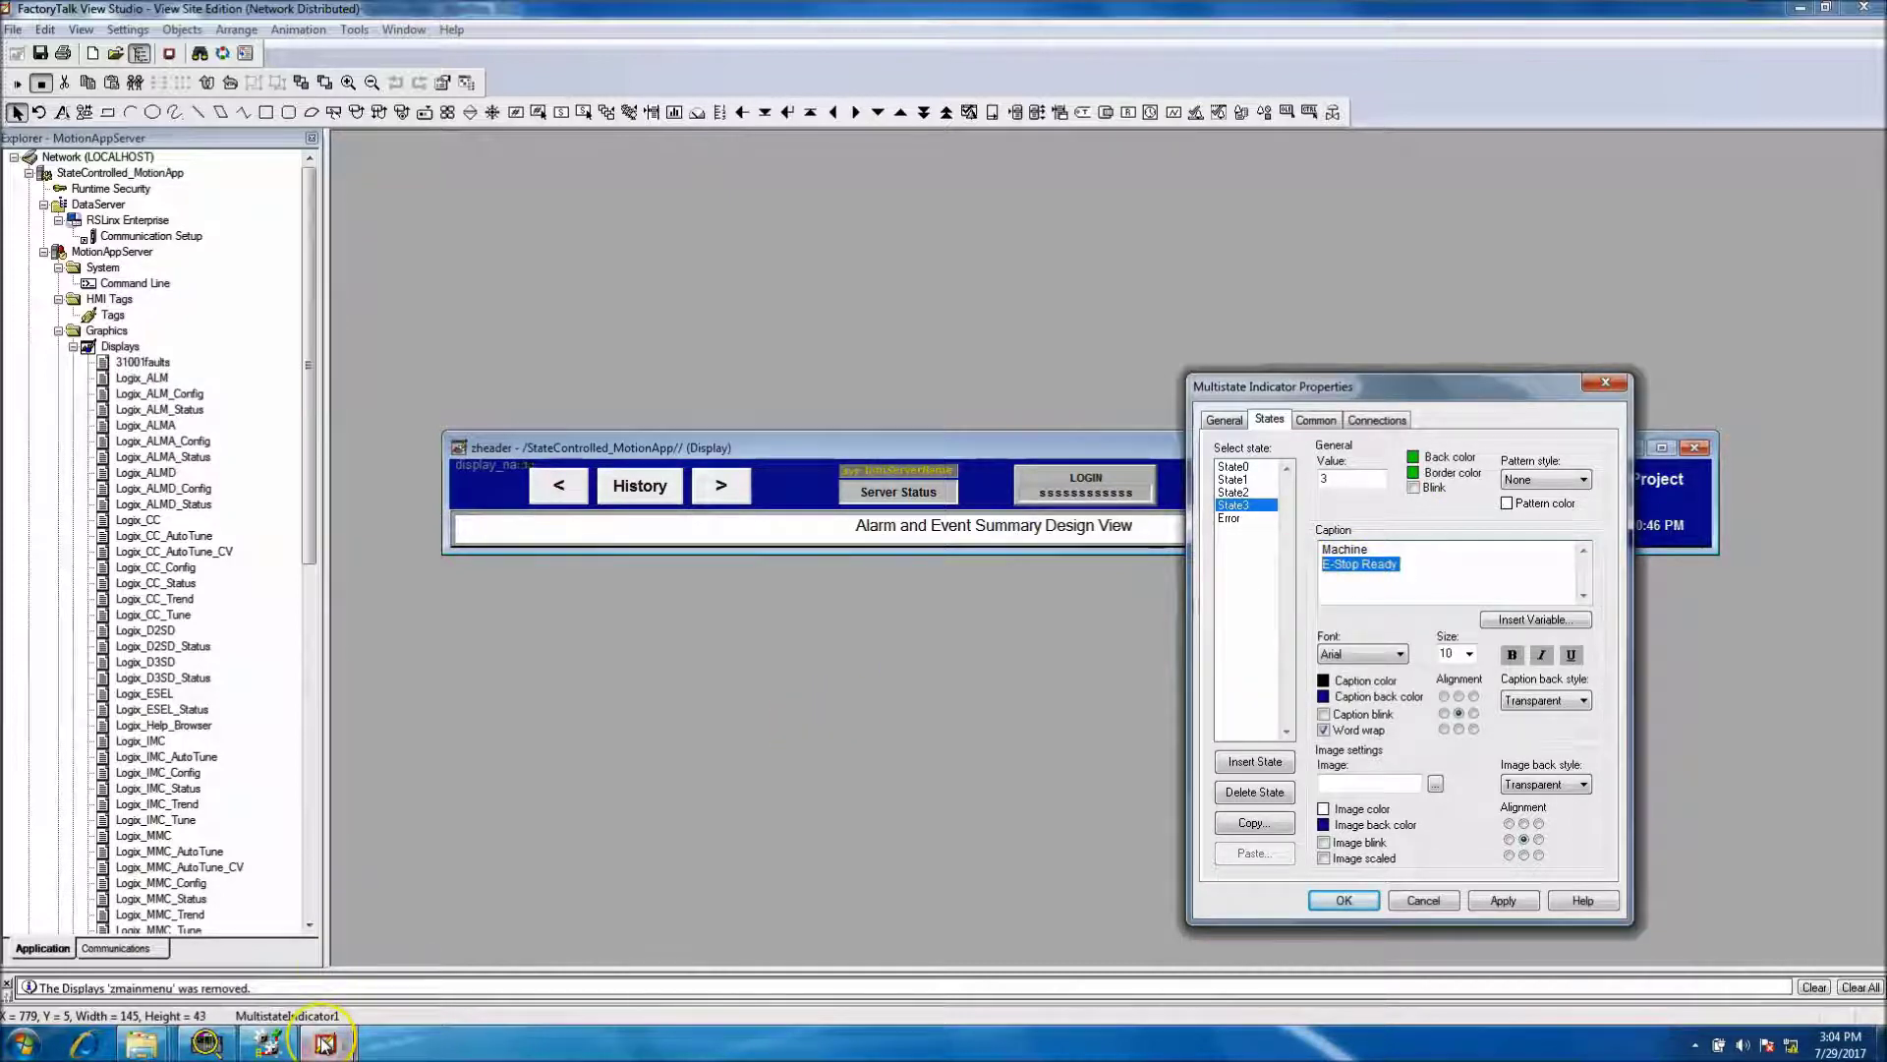
{"action": "mouse_move", "coordinate": [324, 1043]}
{"action": "left_click", "coordinate": [268, 1043]}
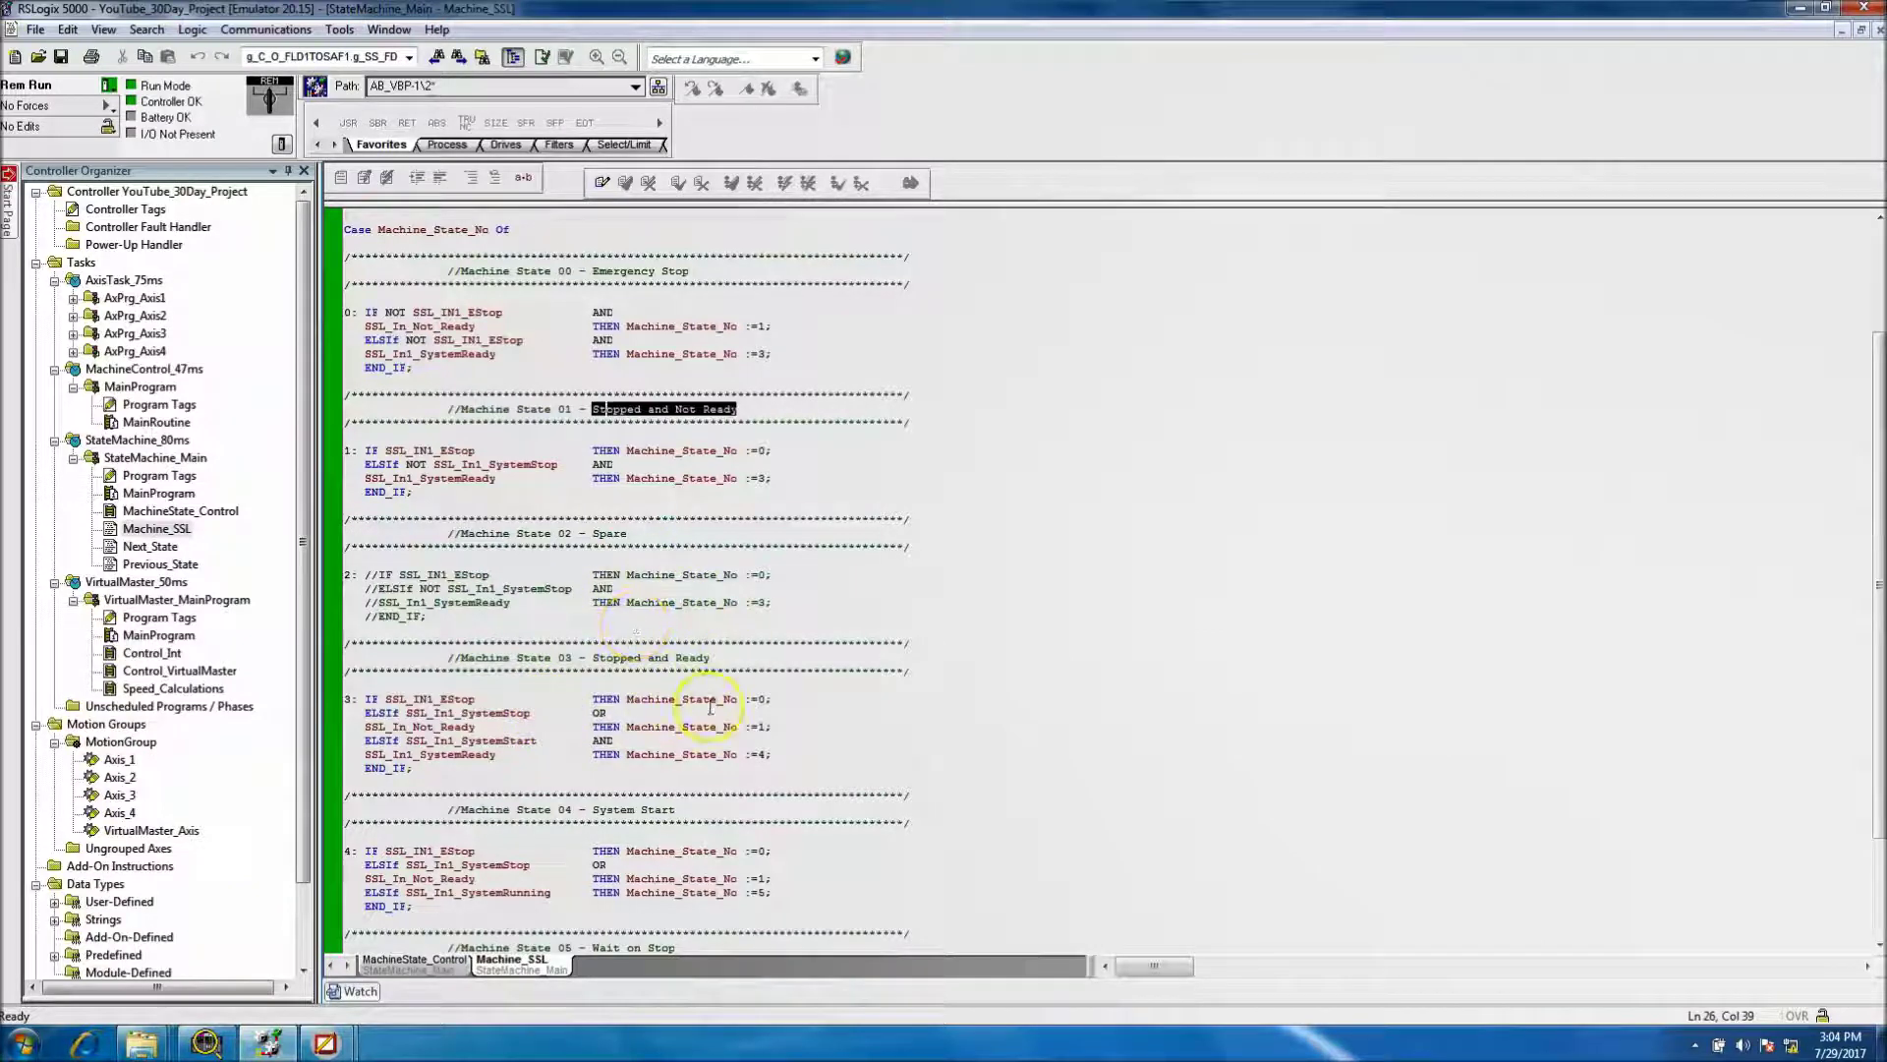
{"action": "left_click_drag", "start_coordinate": [710, 659], "coordinate": [599, 658]}
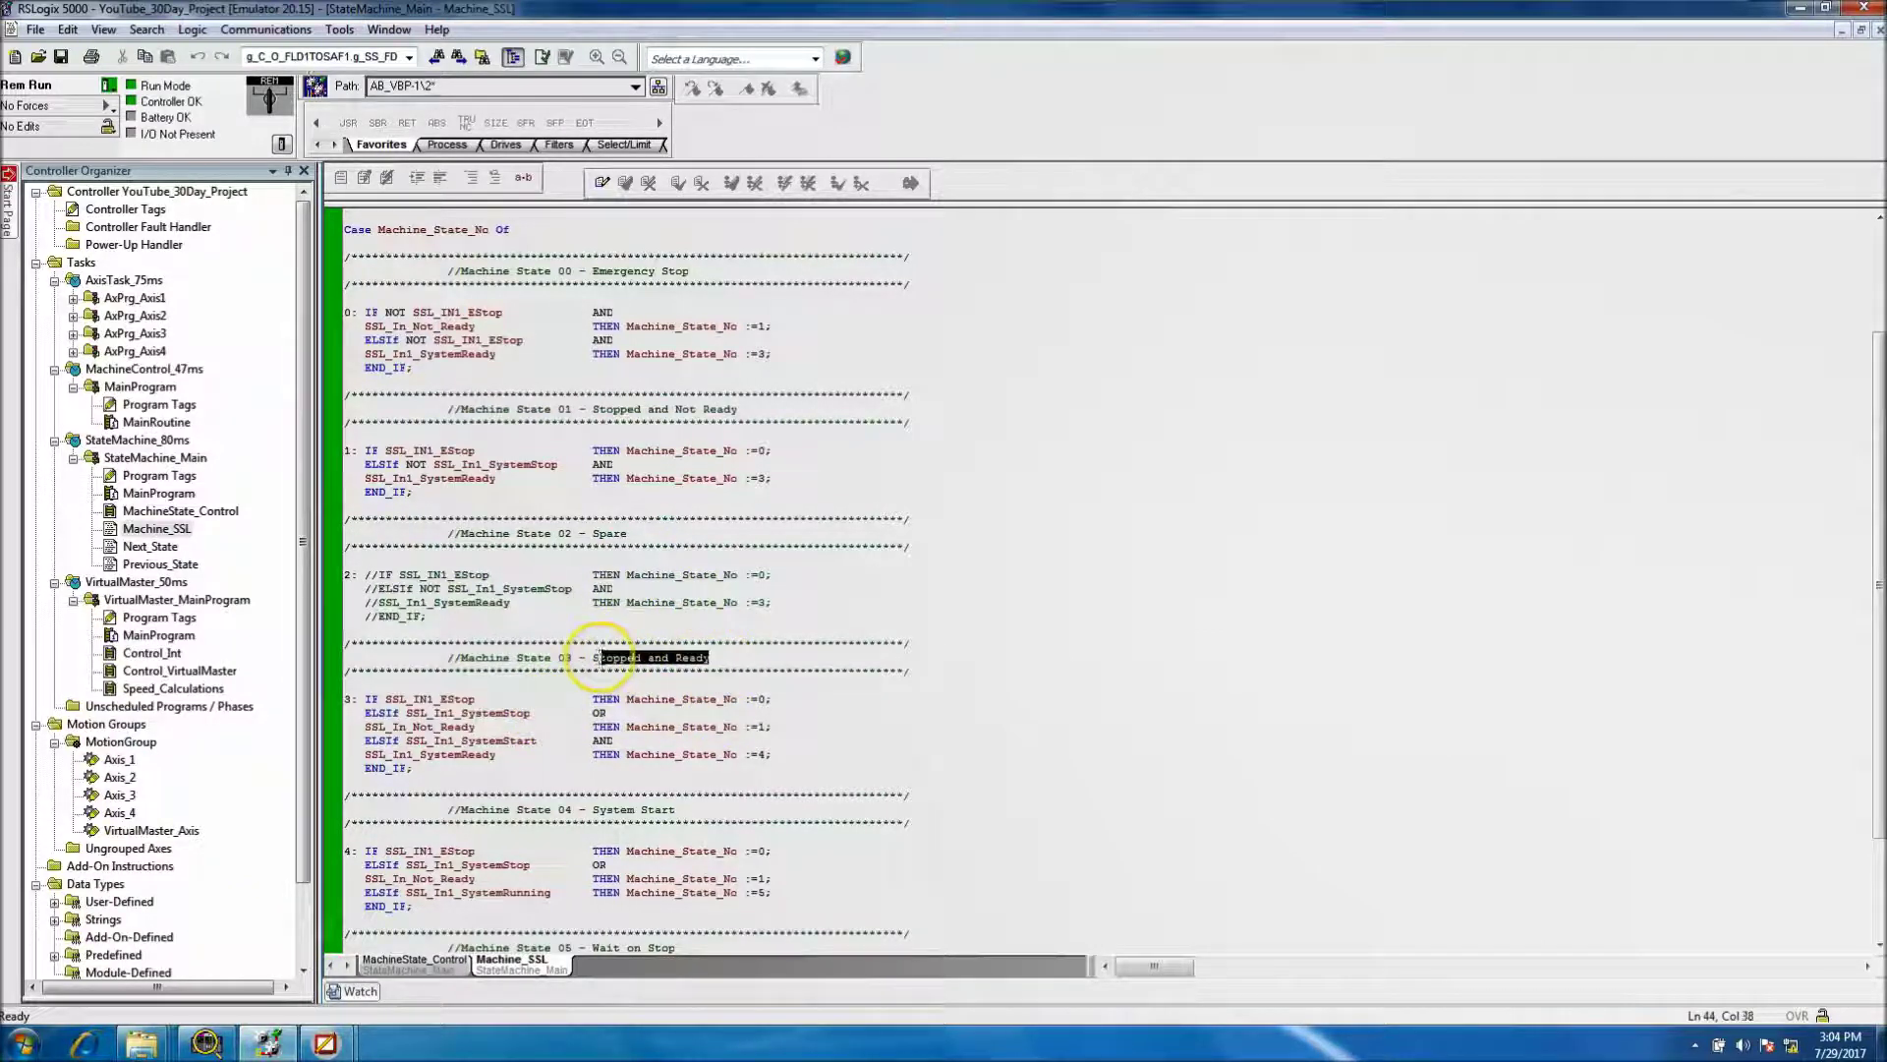
{"action": "right_click", "coordinate": [594, 658]}
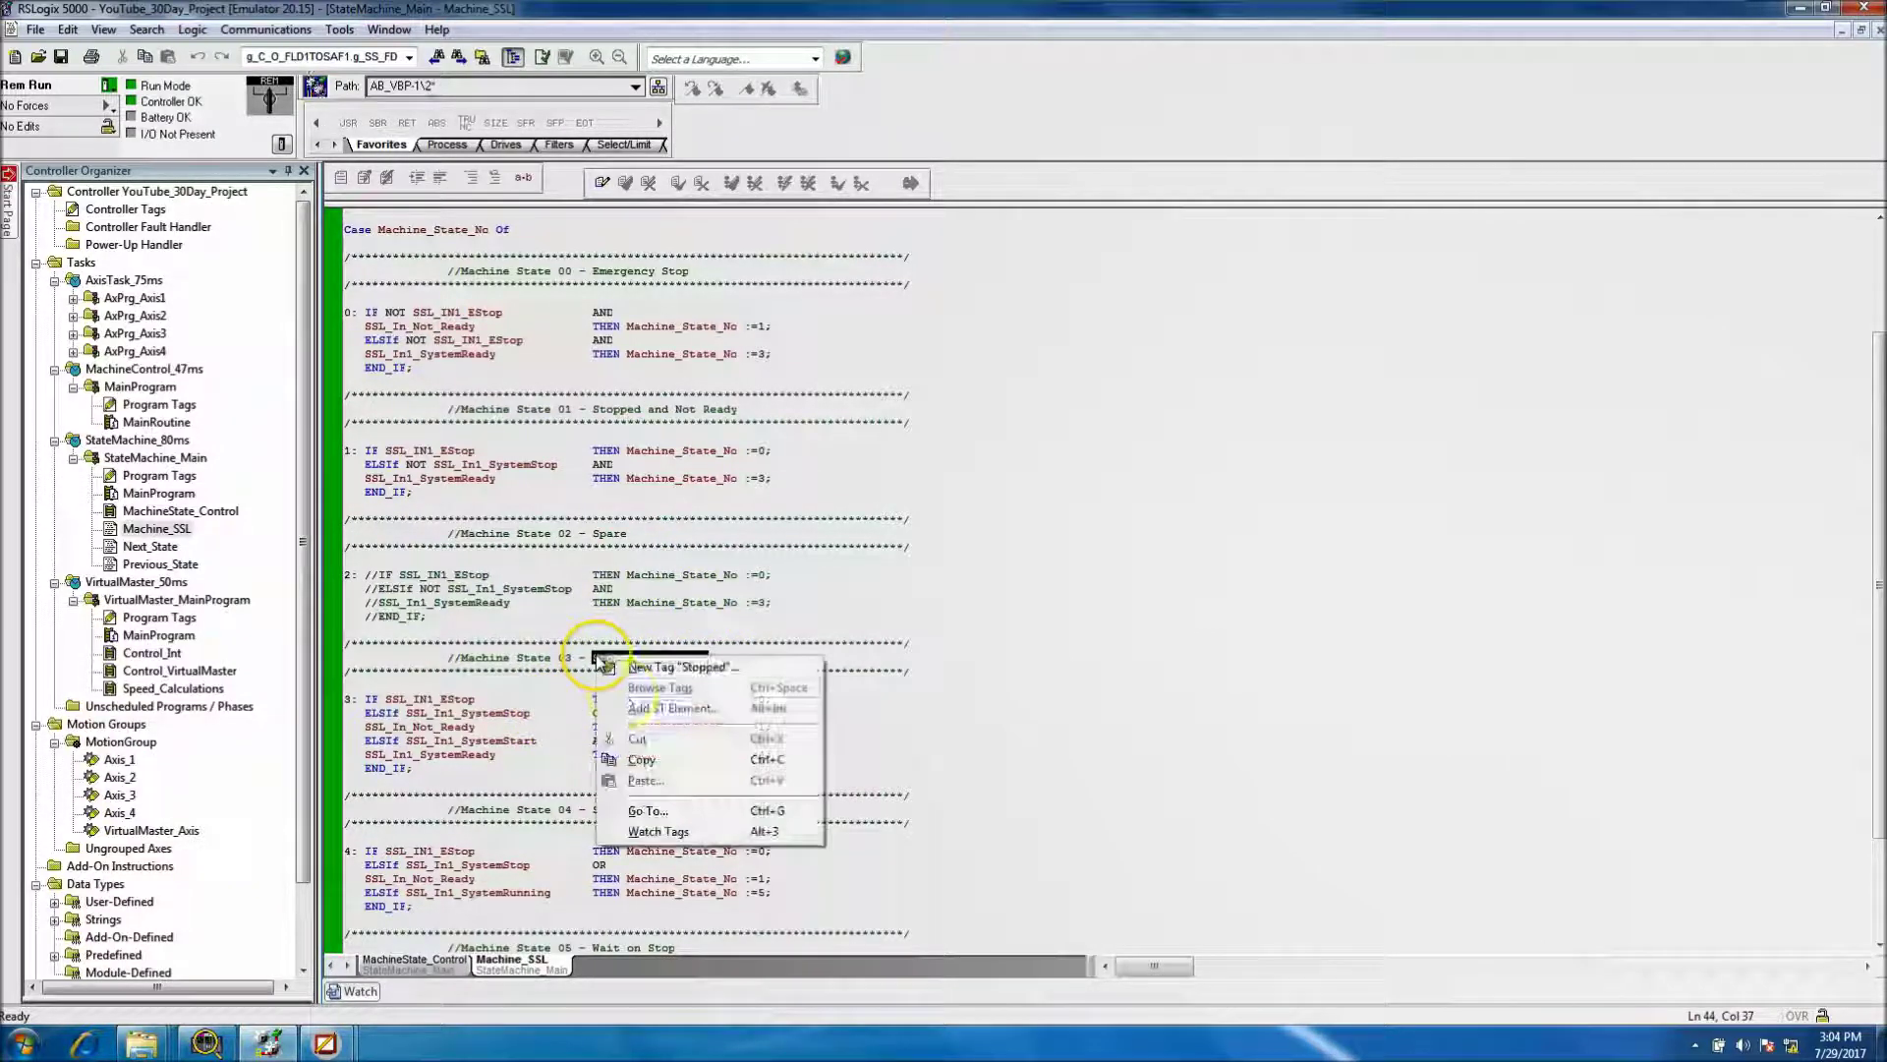
{"action": "left_click", "coordinate": [629, 763]}
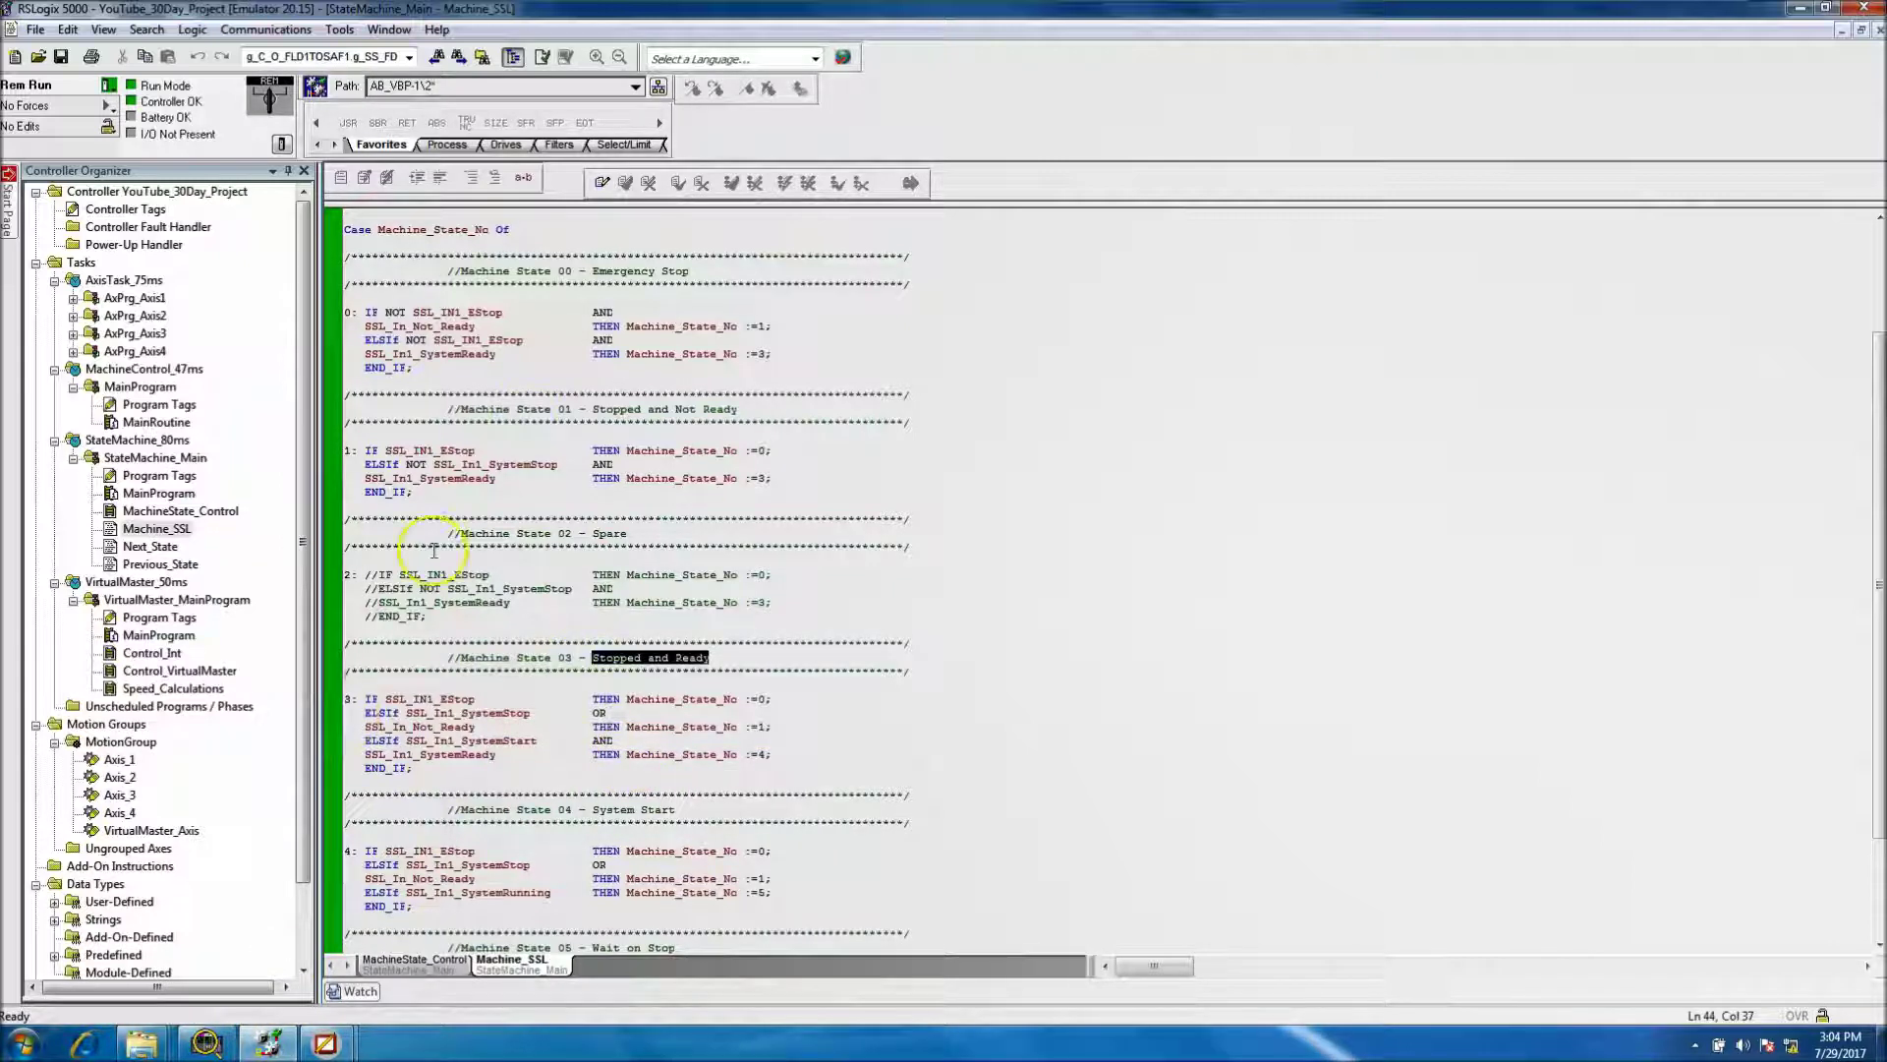
{"action": "mouse_move", "coordinate": [696, 476]}
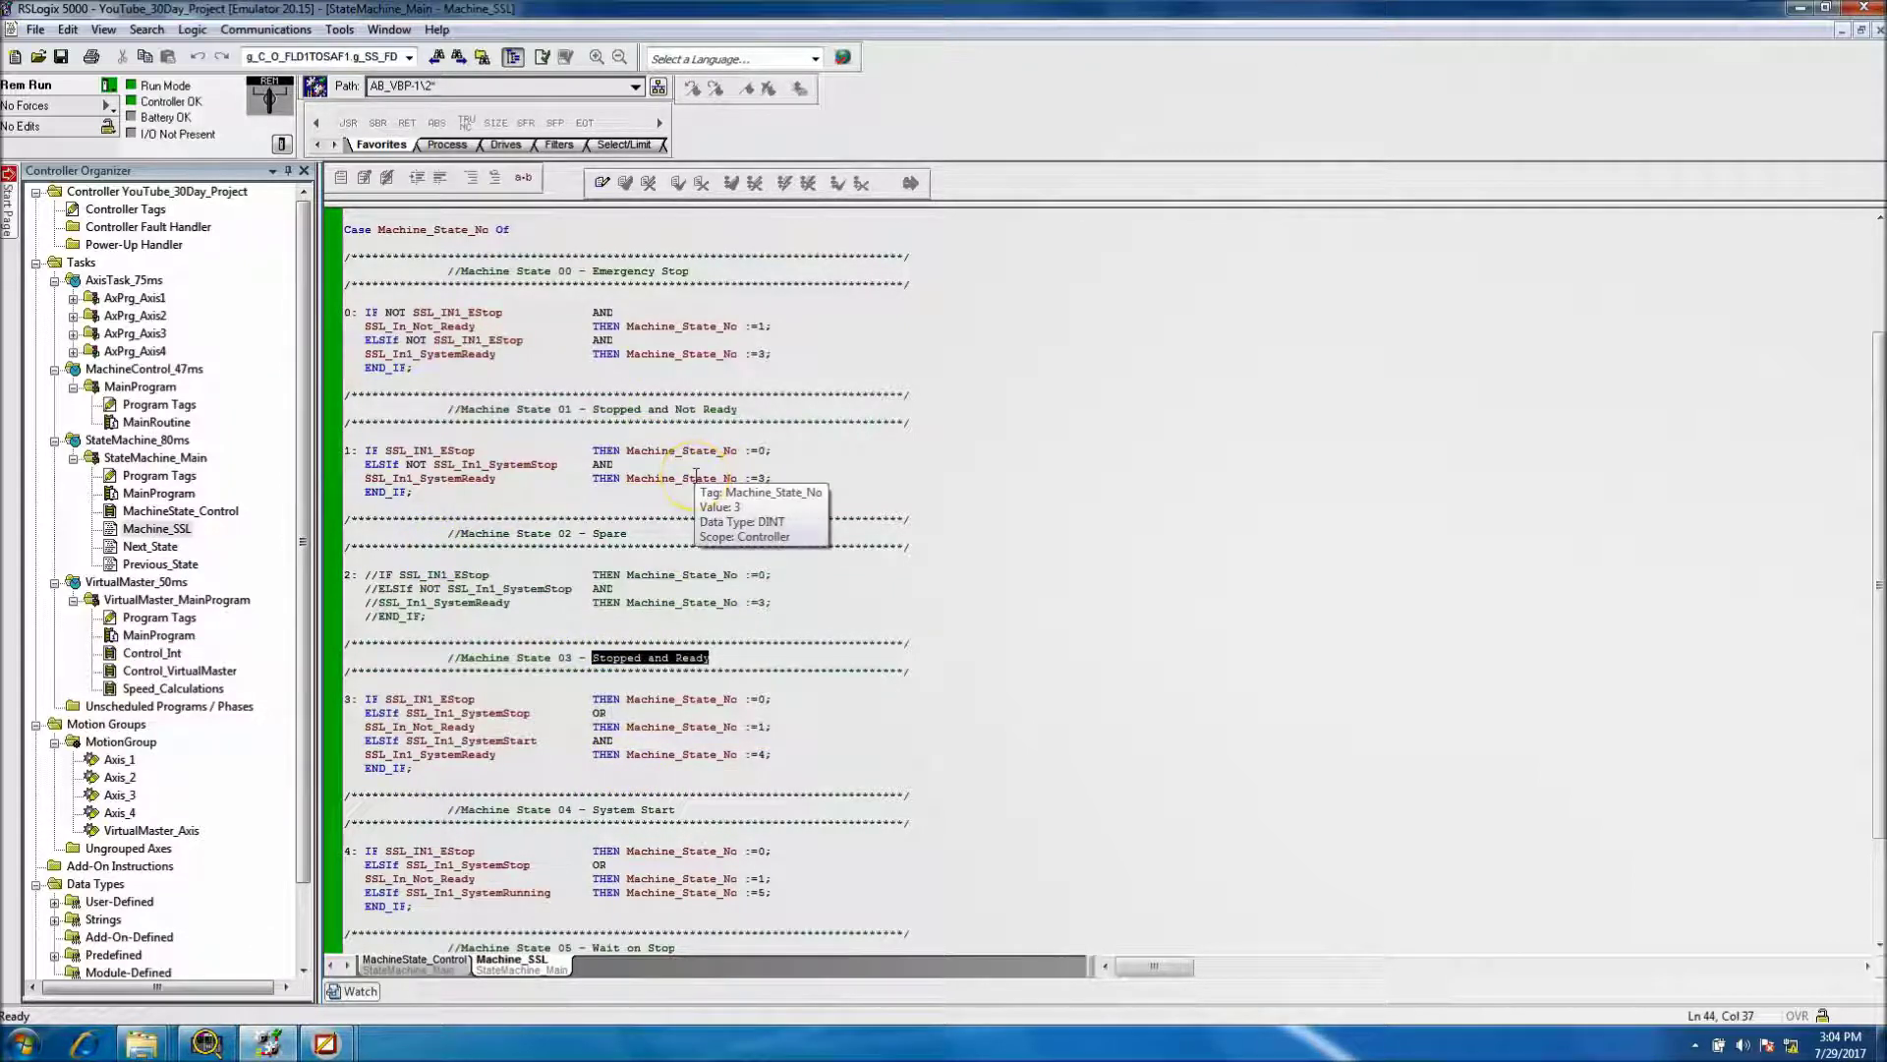
{"action": "left_click", "coordinate": [554, 656]}
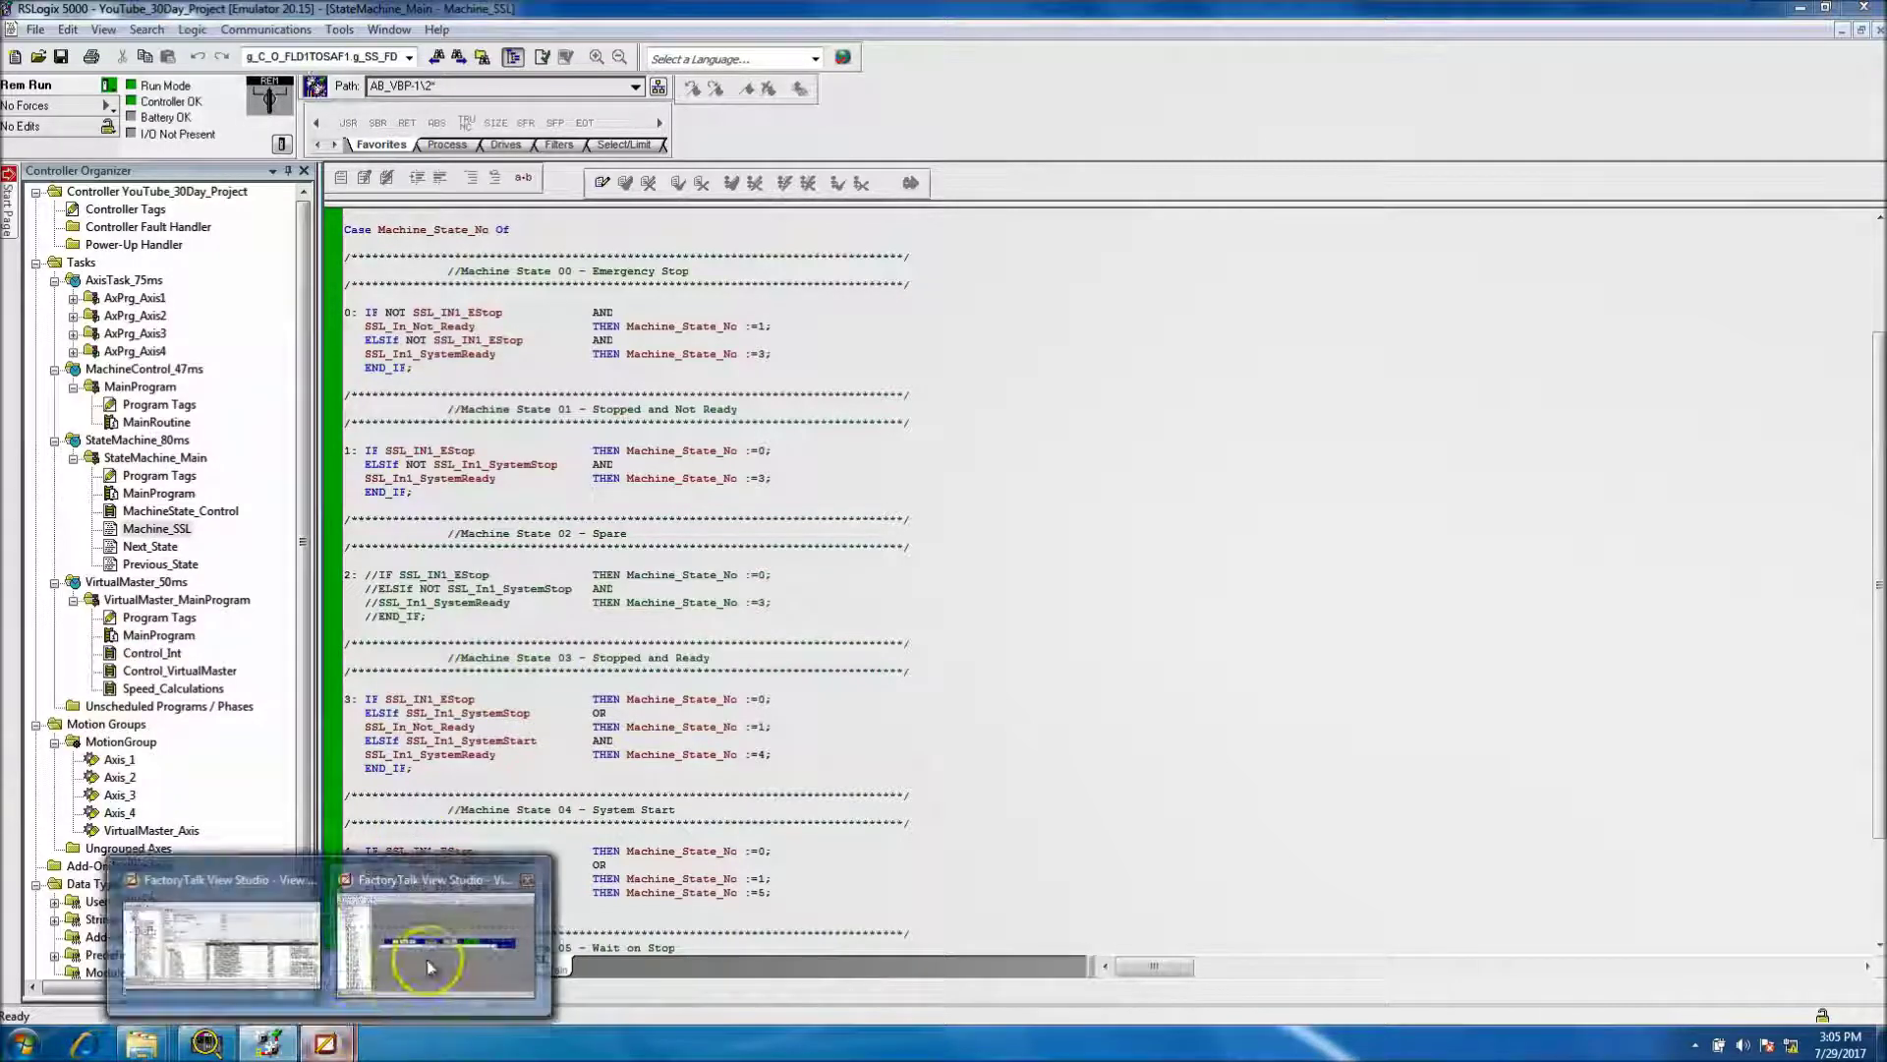
Switch to FactoryTalk View Studio and replace the second line of State3's caption with the copied "Stopped and Ready".
{"action": "left_click", "coordinate": [432, 943]}
{"action": "left_click", "coordinate": [1324, 571]}
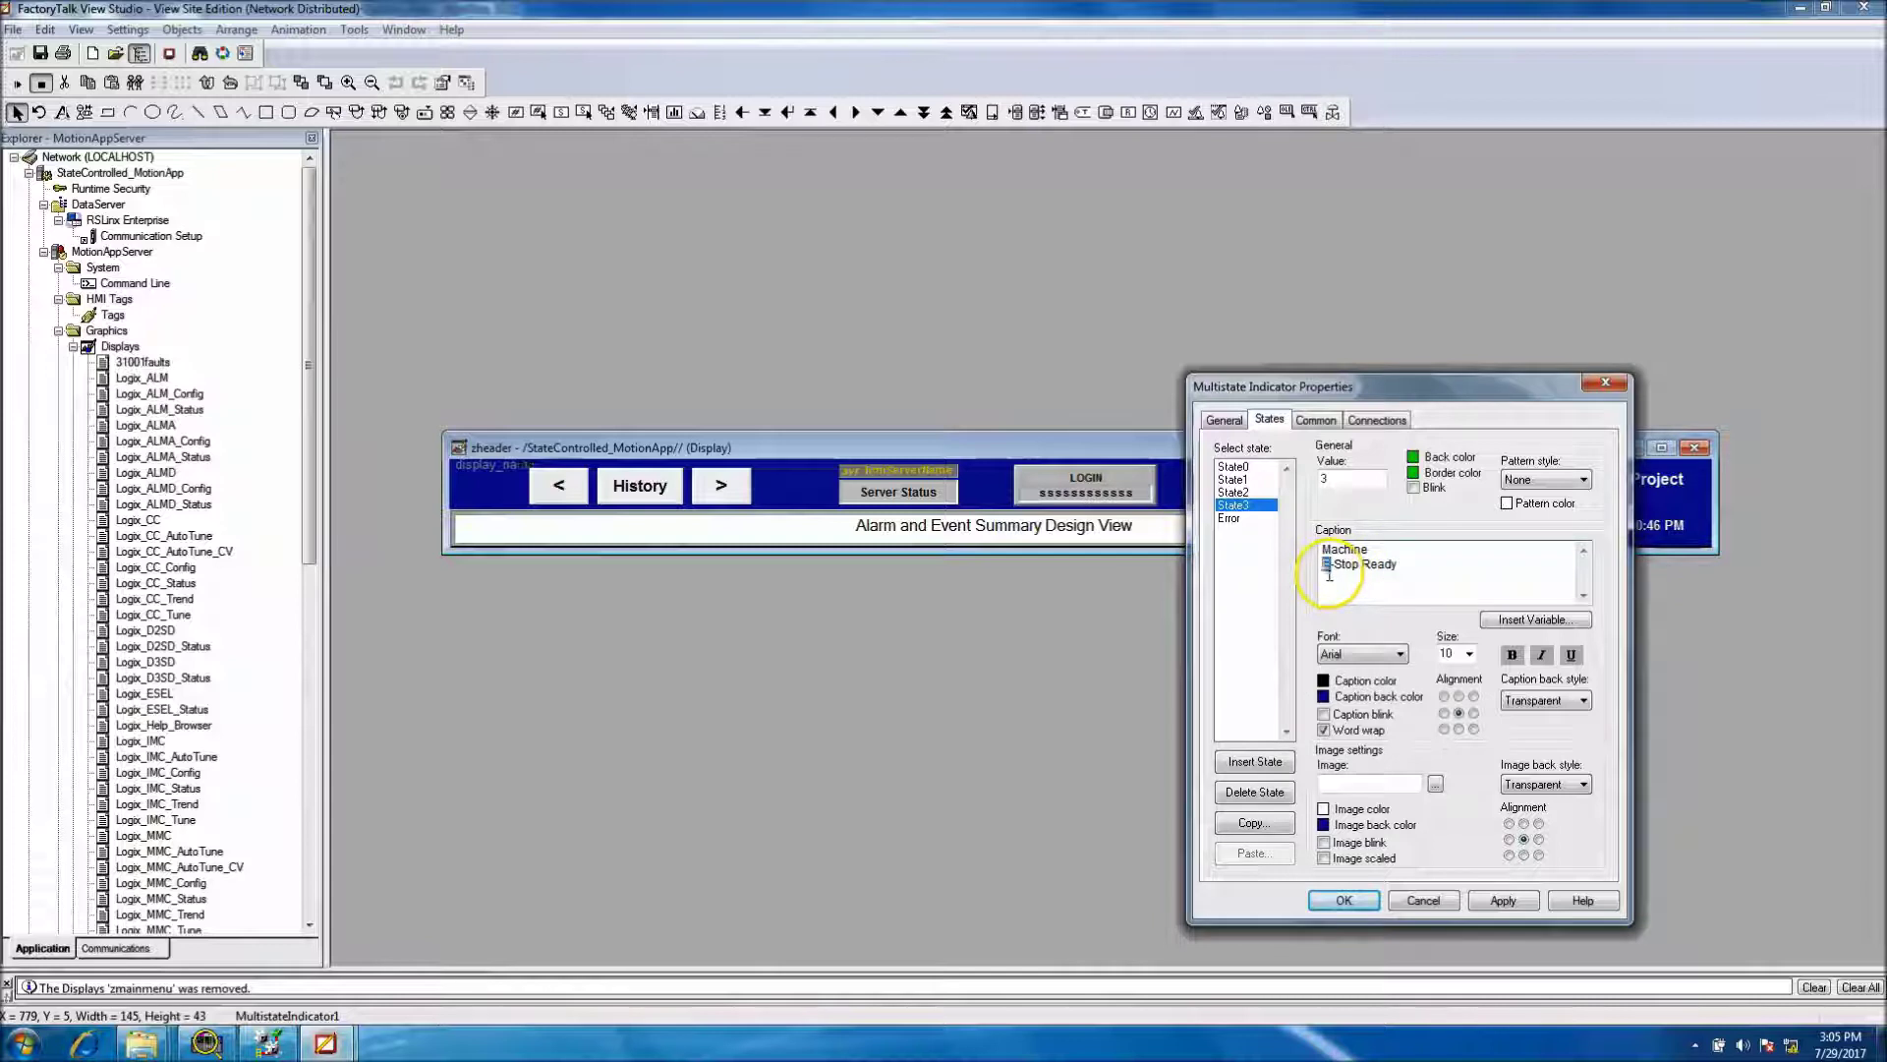
{"action": "left_click_drag", "start_coordinate": [1324, 565], "coordinate": [1397, 565]}
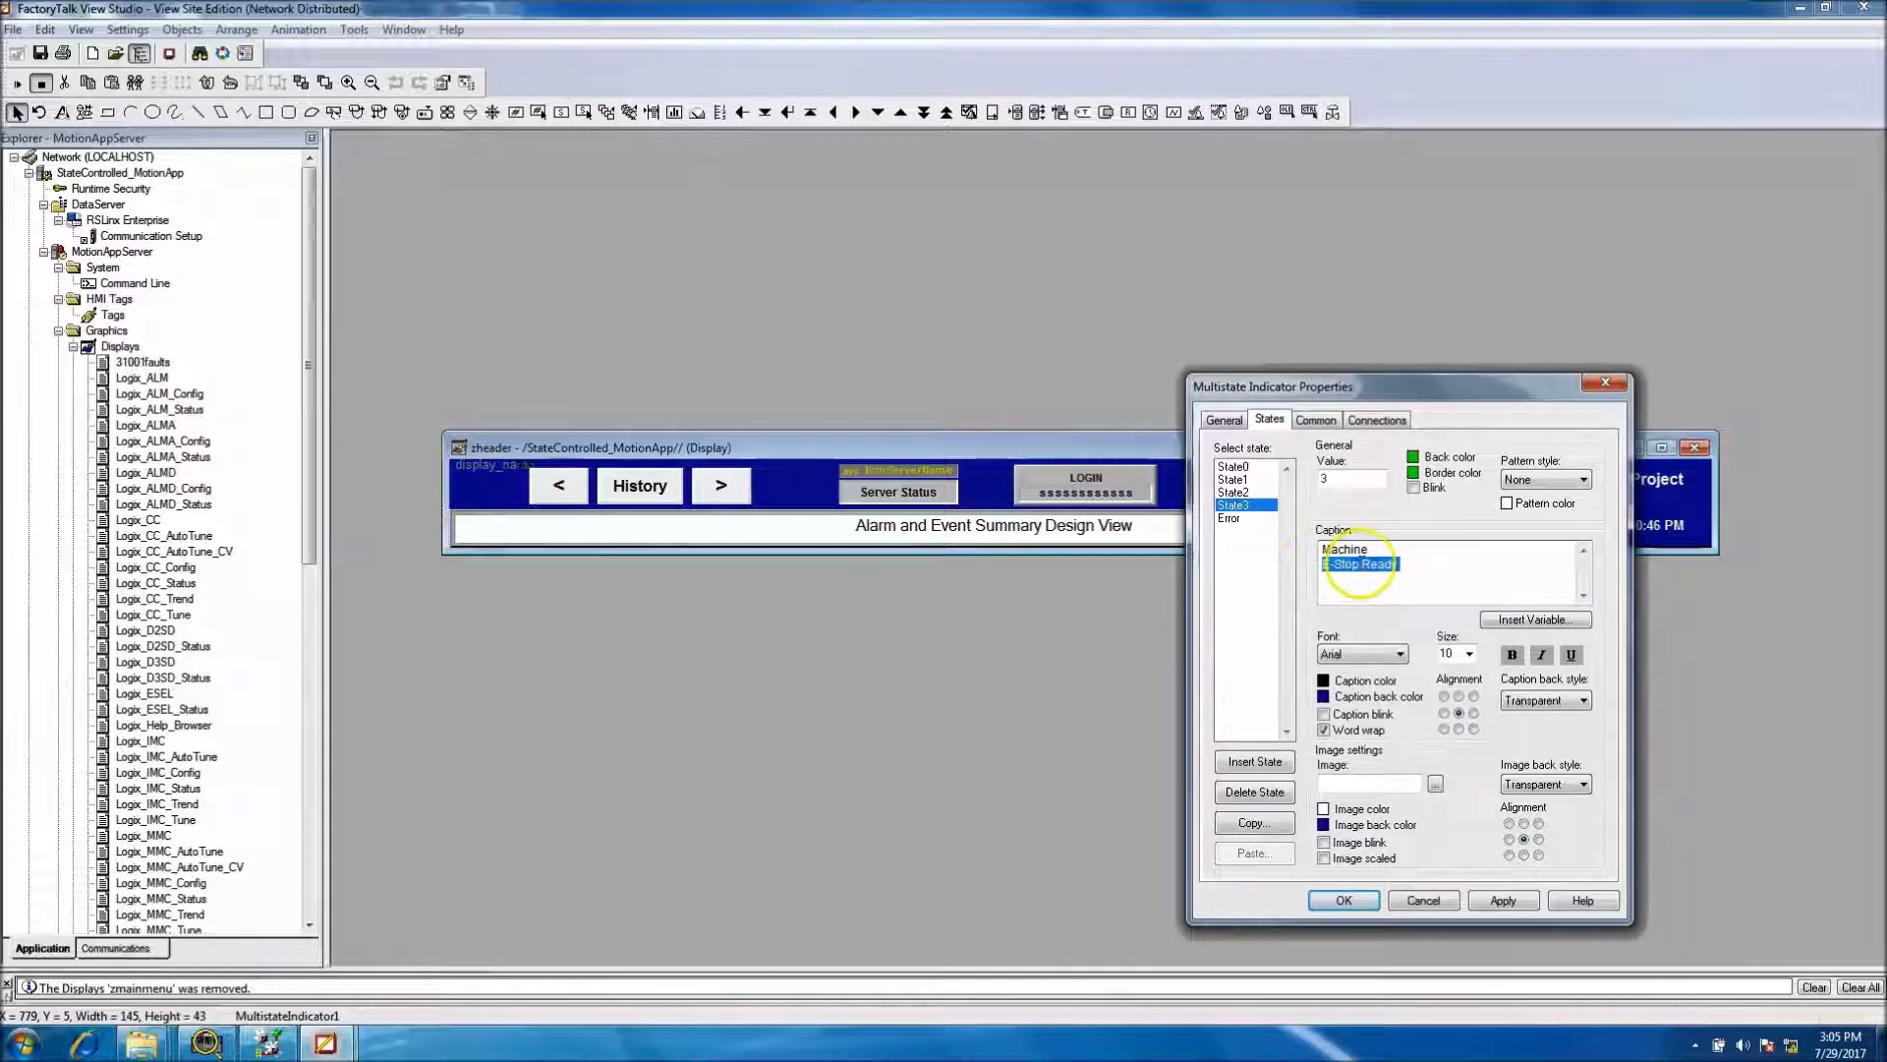
{"action": "right_click", "coordinate": [1368, 576]}
{"action": "left_click", "coordinate": [1400, 641]}
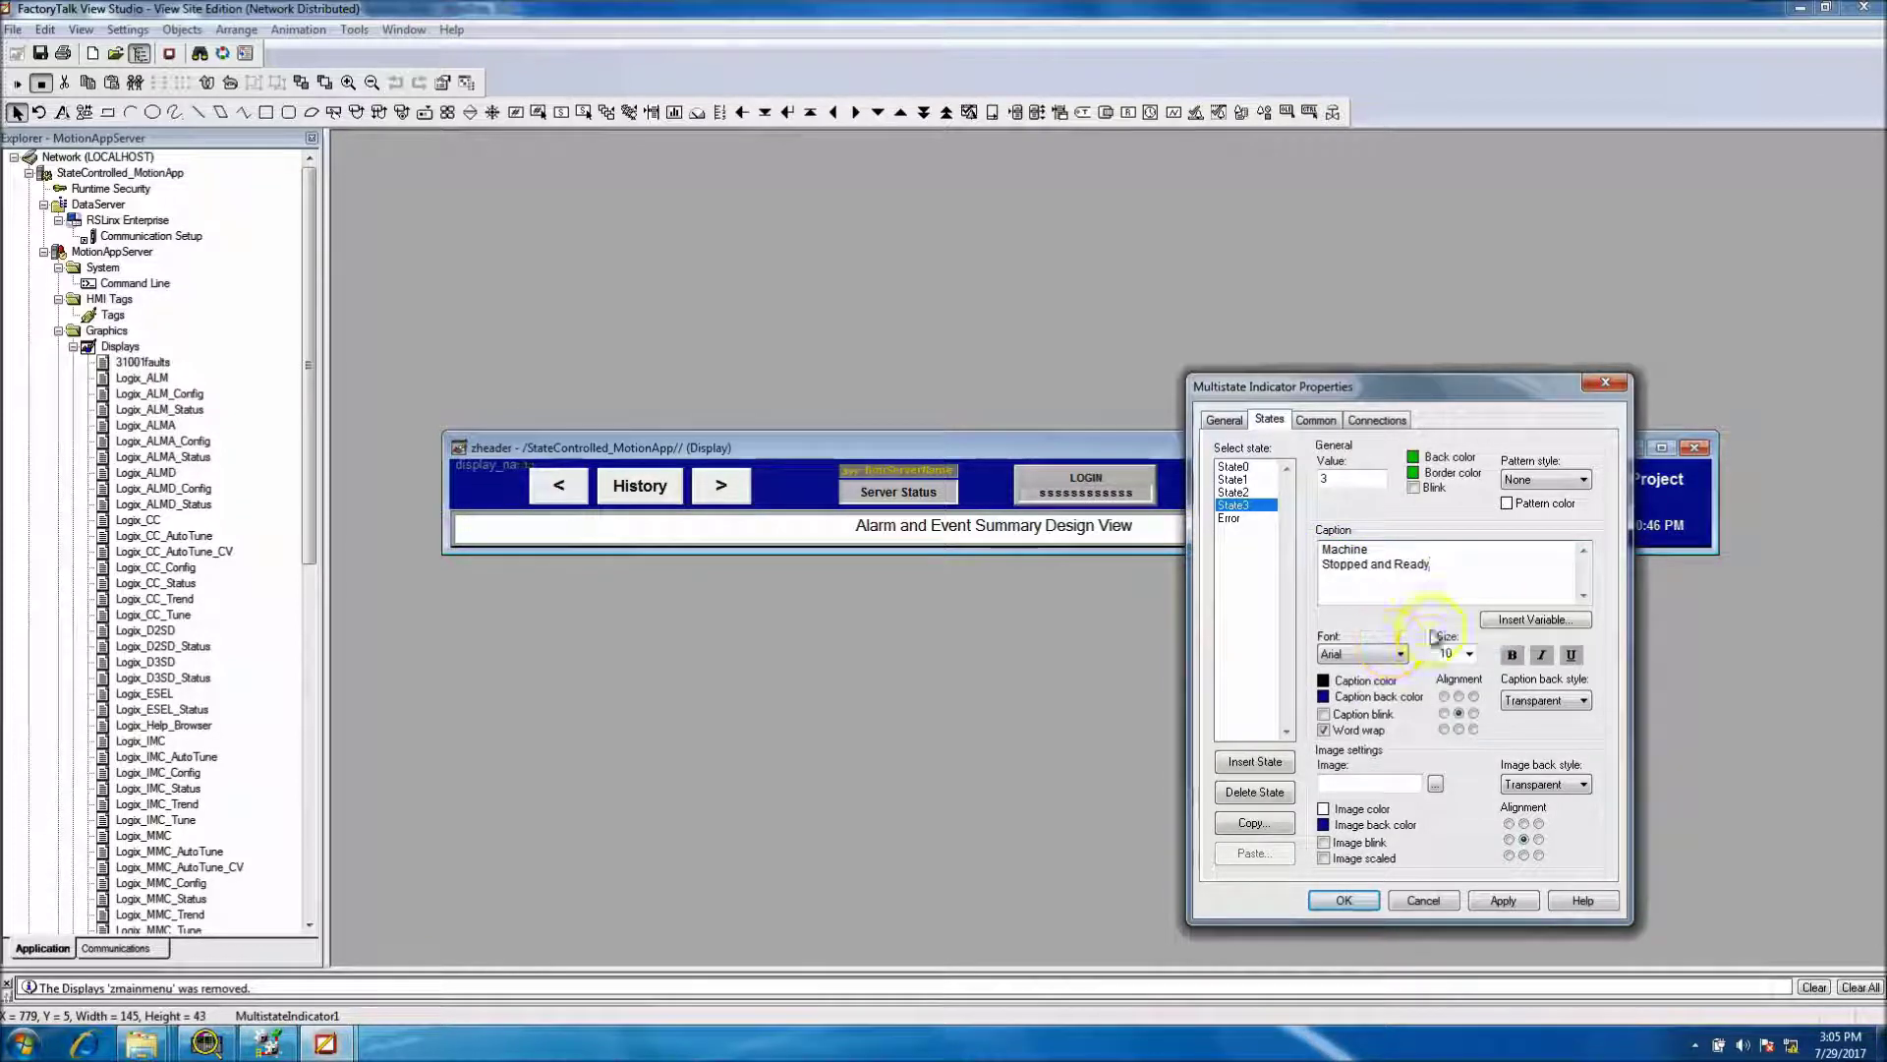
Set the indicator's number of states to 5, apply it, and check the state list.
{"action": "left_click_drag", "start_coordinate": [1317, 387], "coordinate": [1173, 419]}
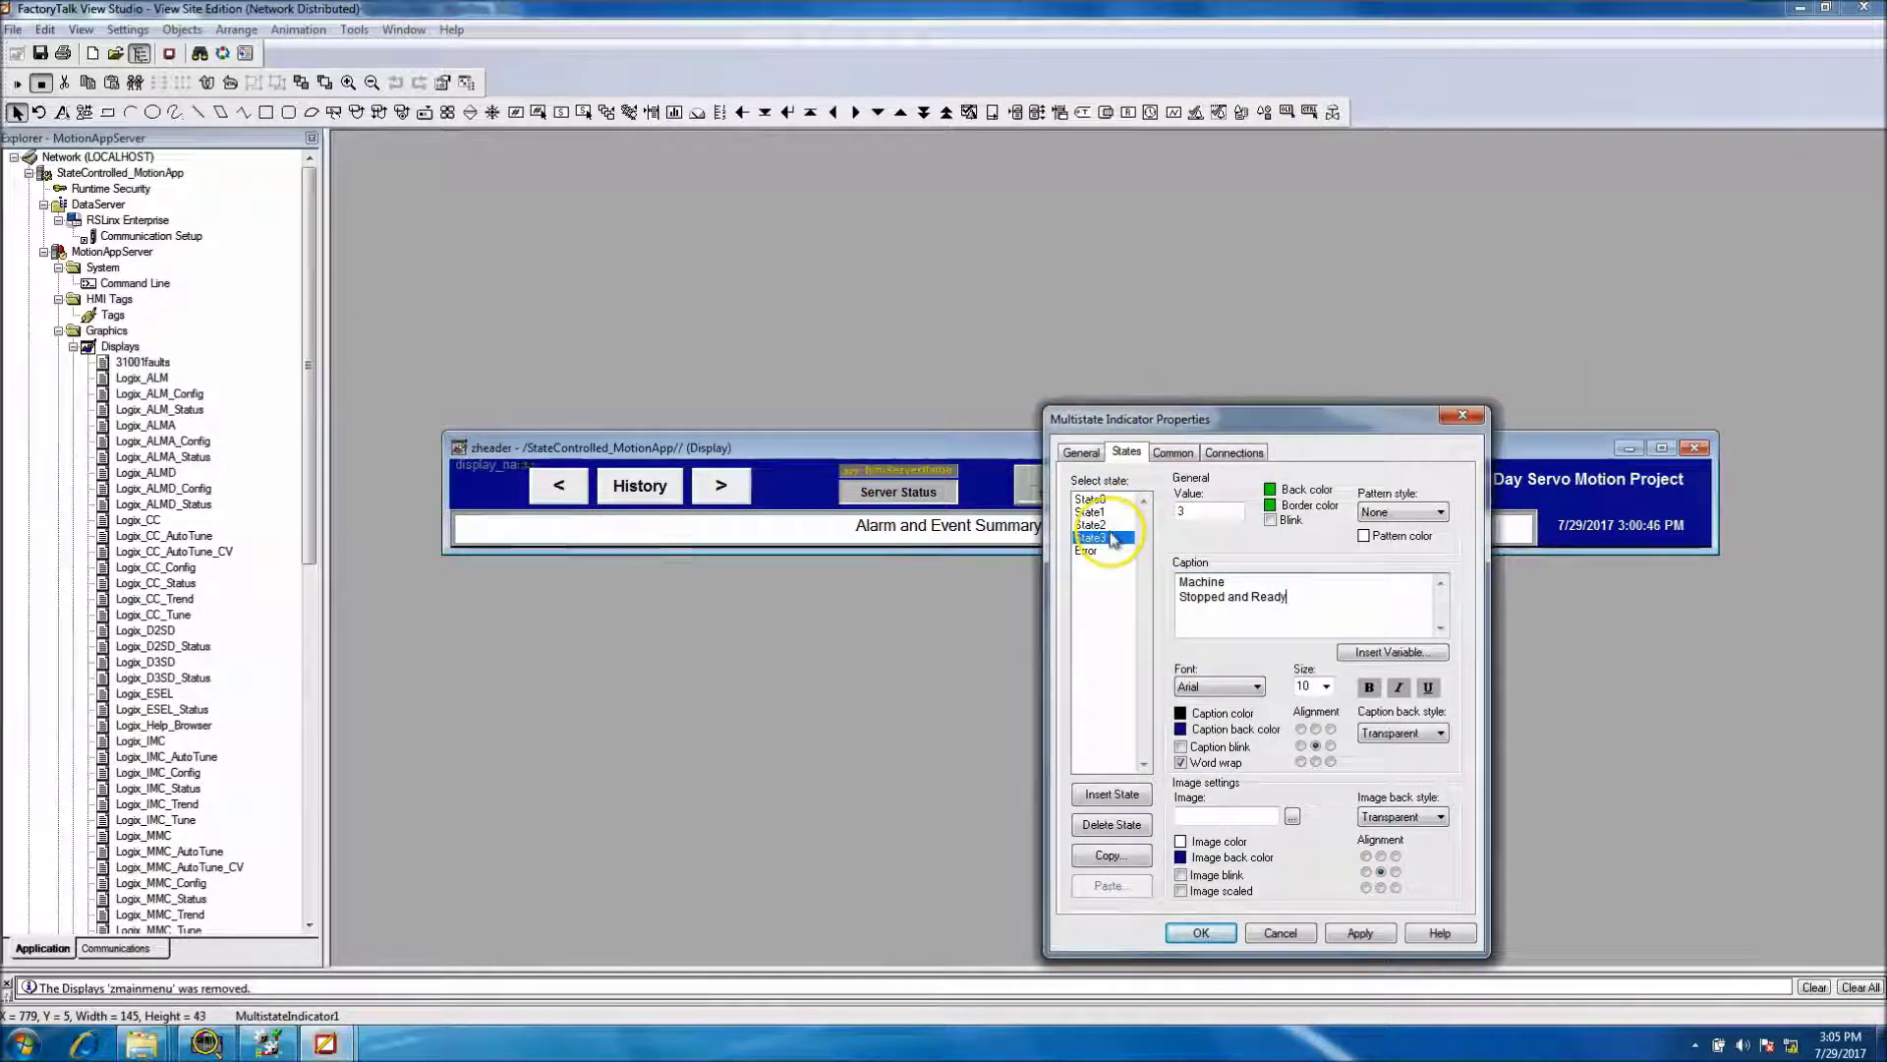
{"action": "left_click", "coordinate": [1081, 452]}
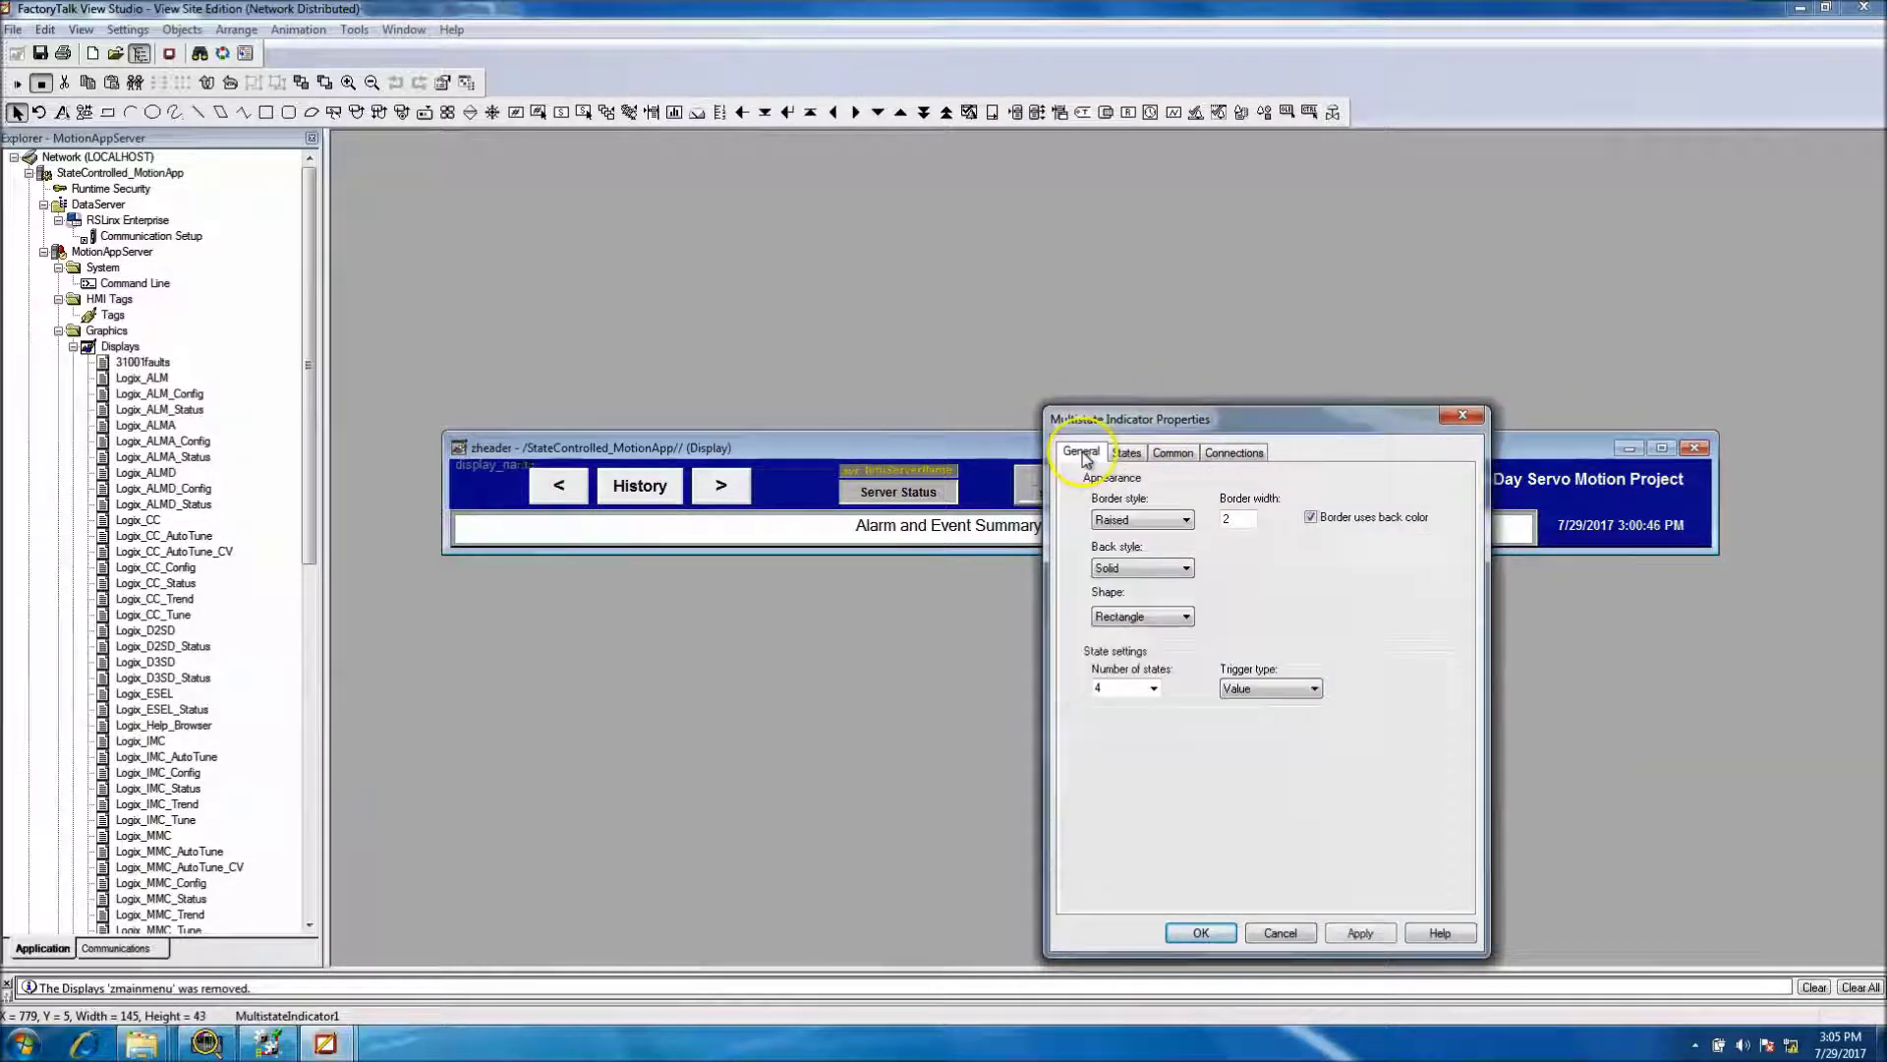
{"action": "left_click", "coordinate": [1152, 689]}
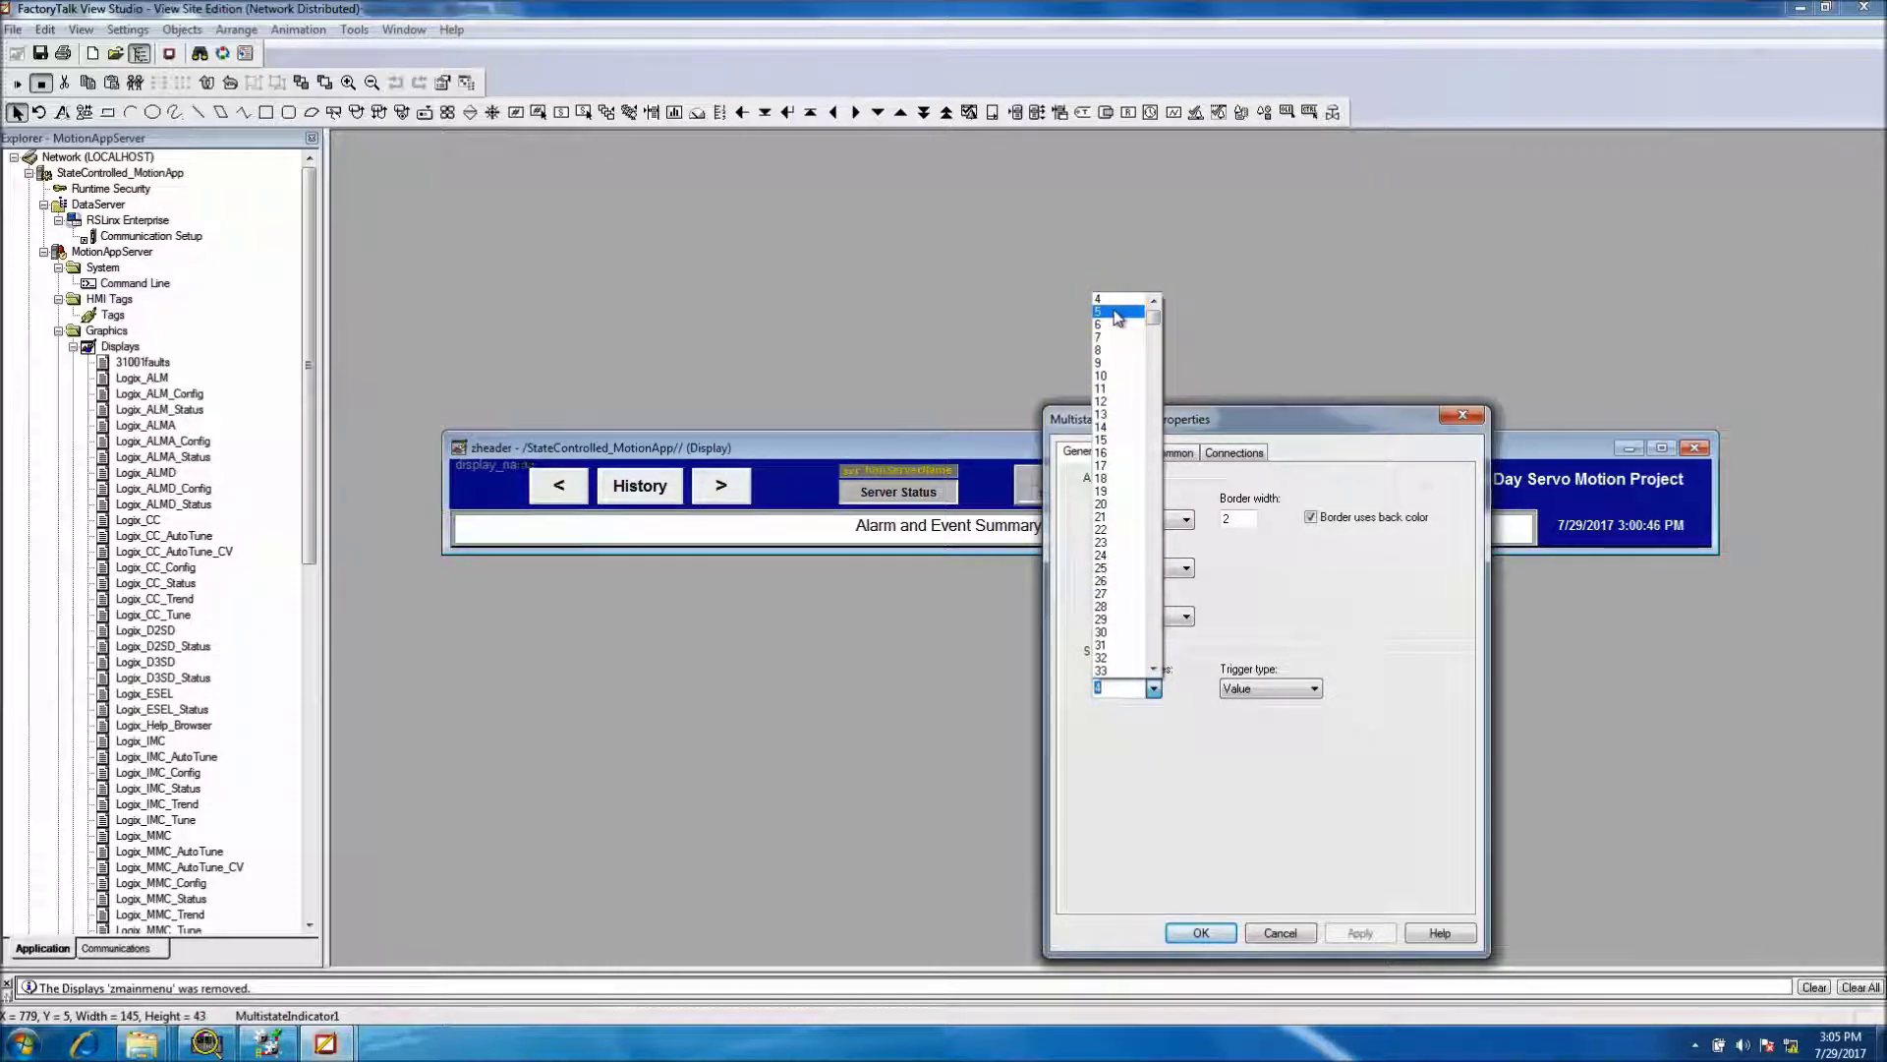
{"action": "left_click", "coordinate": [1117, 313]}
{"action": "left_click", "coordinate": [1359, 933]}
{"action": "left_click", "coordinate": [1126, 452]}
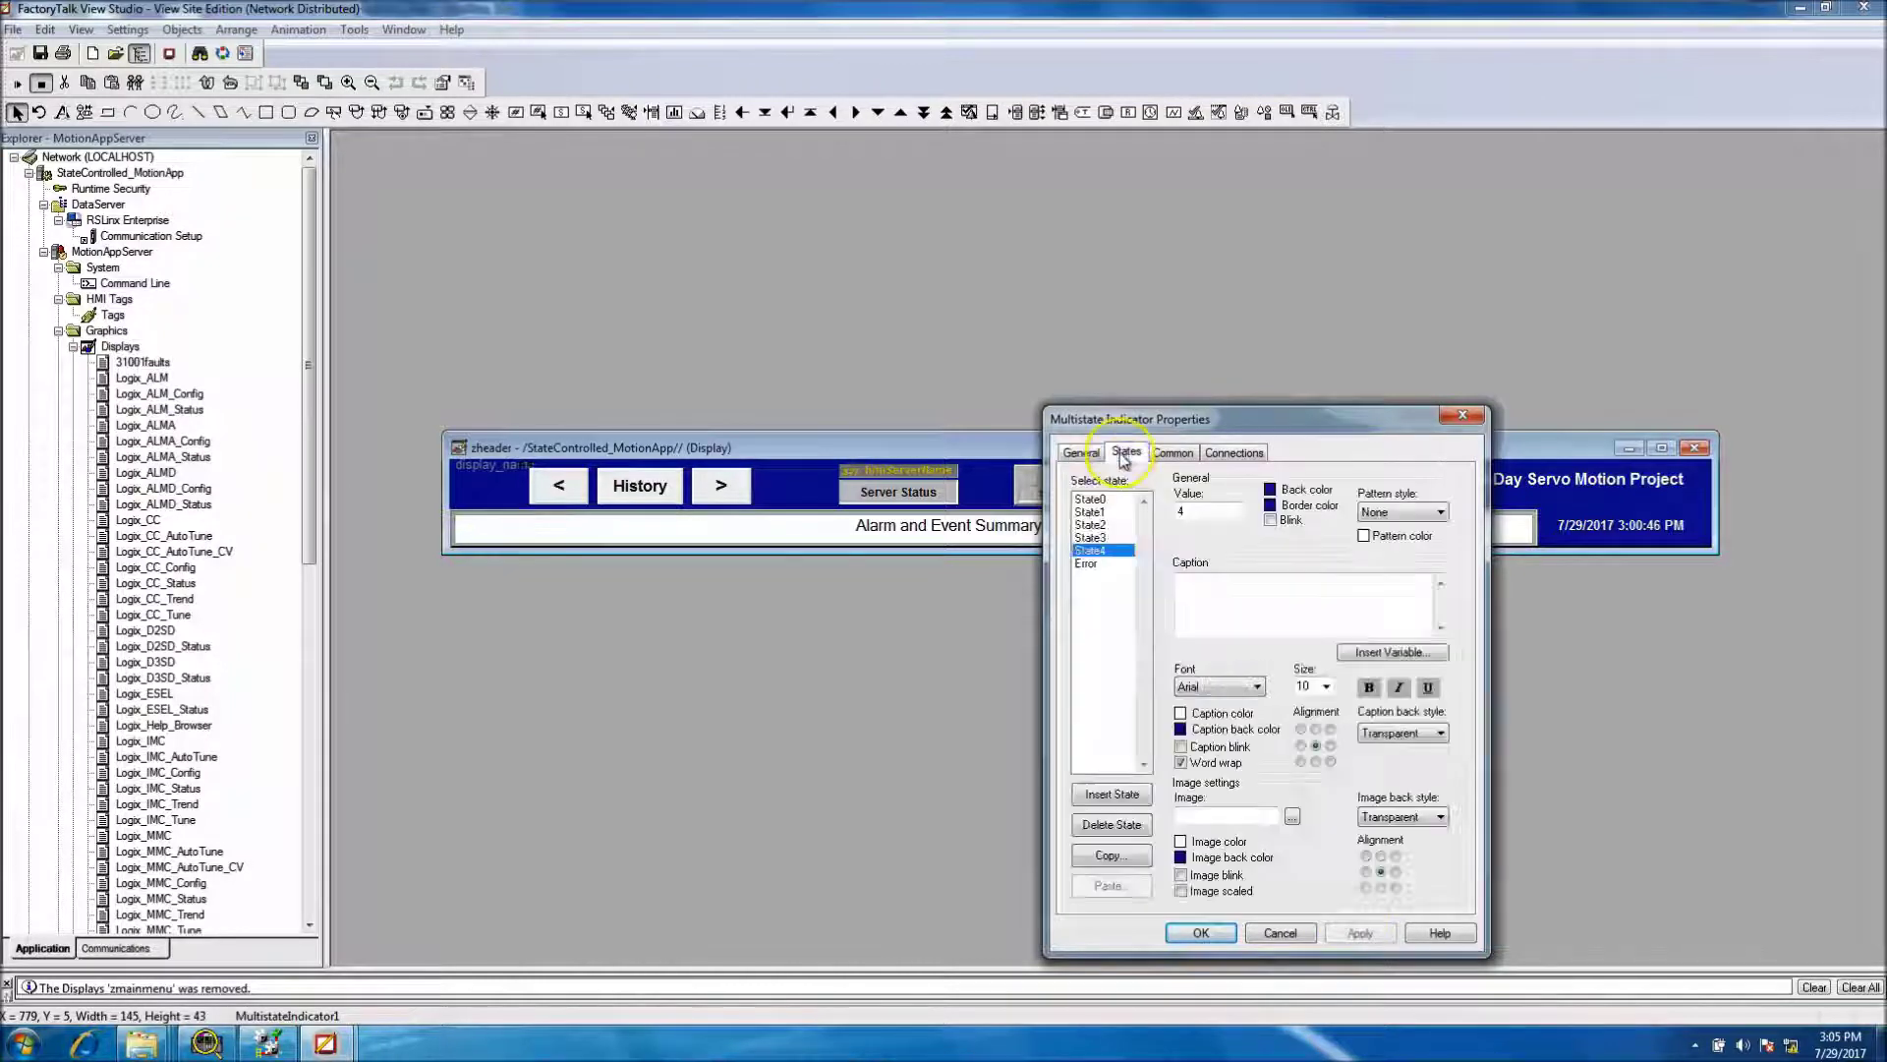
{"action": "left_click", "coordinate": [1091, 537]}
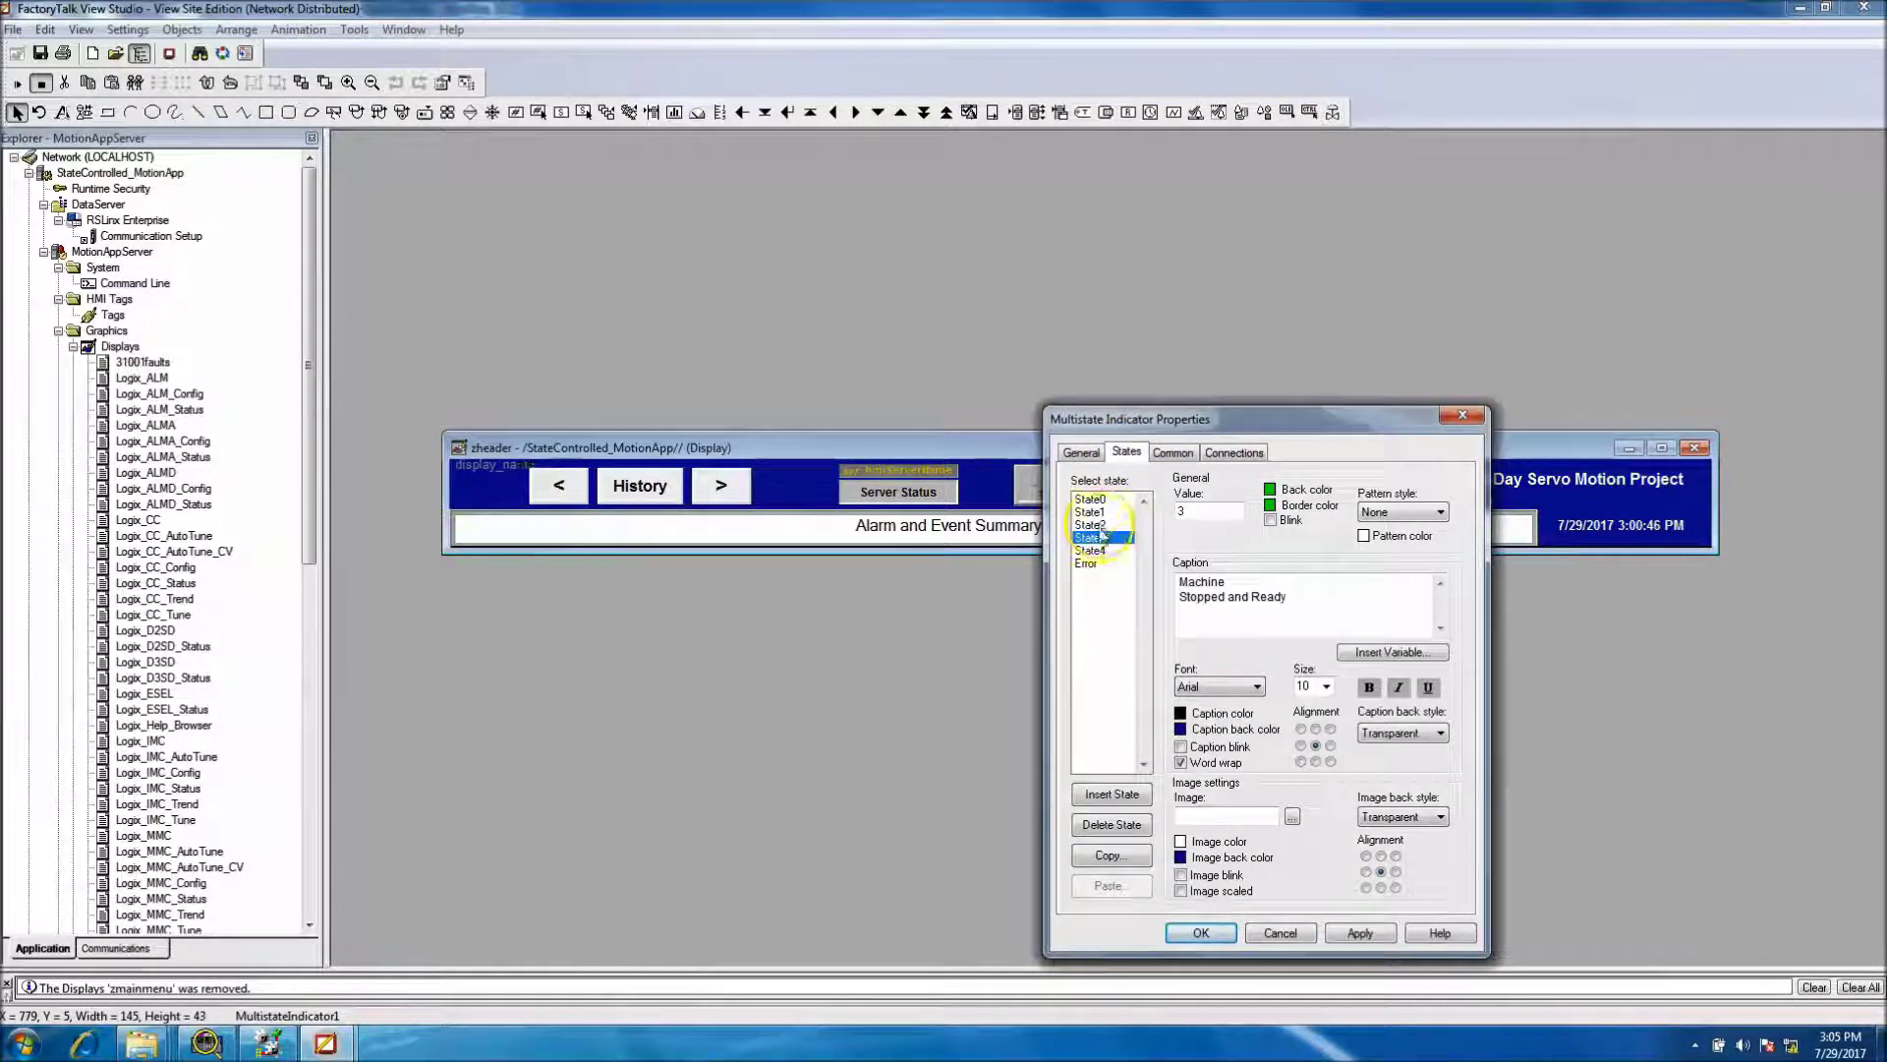
Set the multistate indicator's number of states to 6 and apply the change.
{"action": "left_click", "coordinate": [1097, 456]}
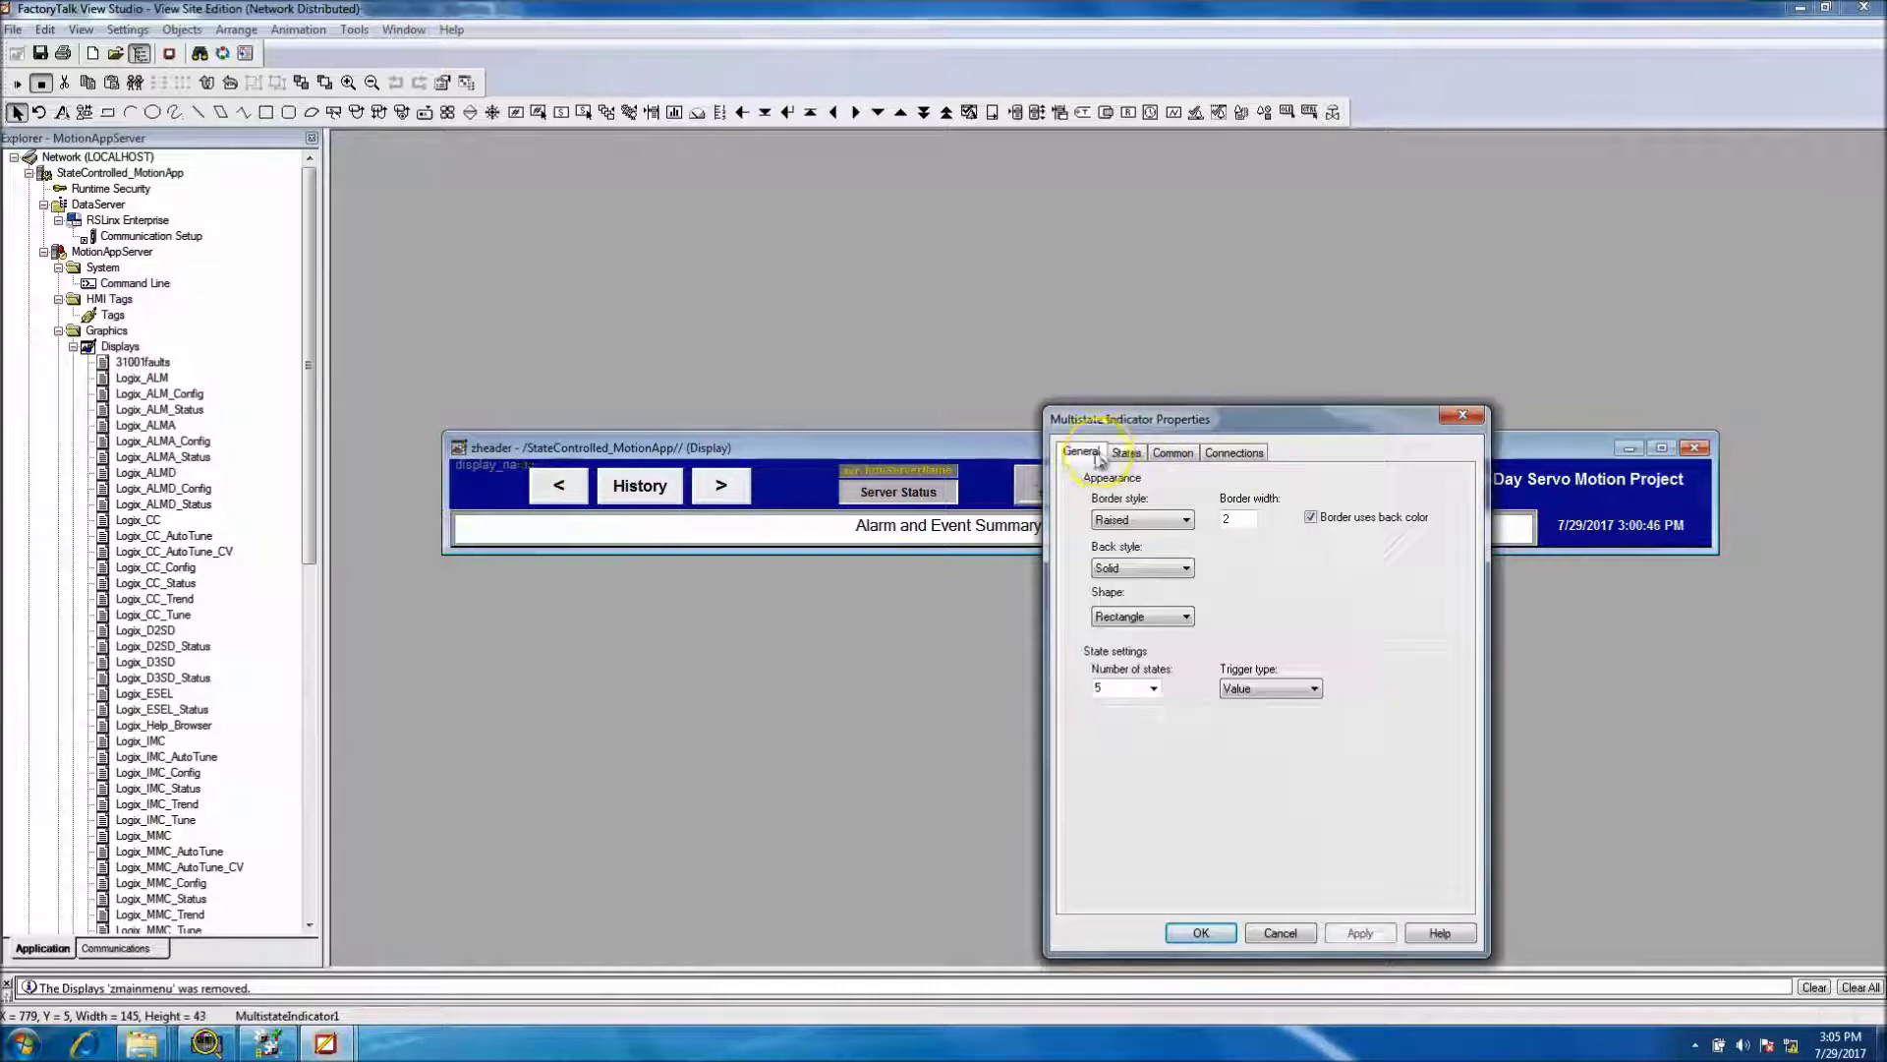
{"action": "left_click", "coordinate": [1140, 688]}
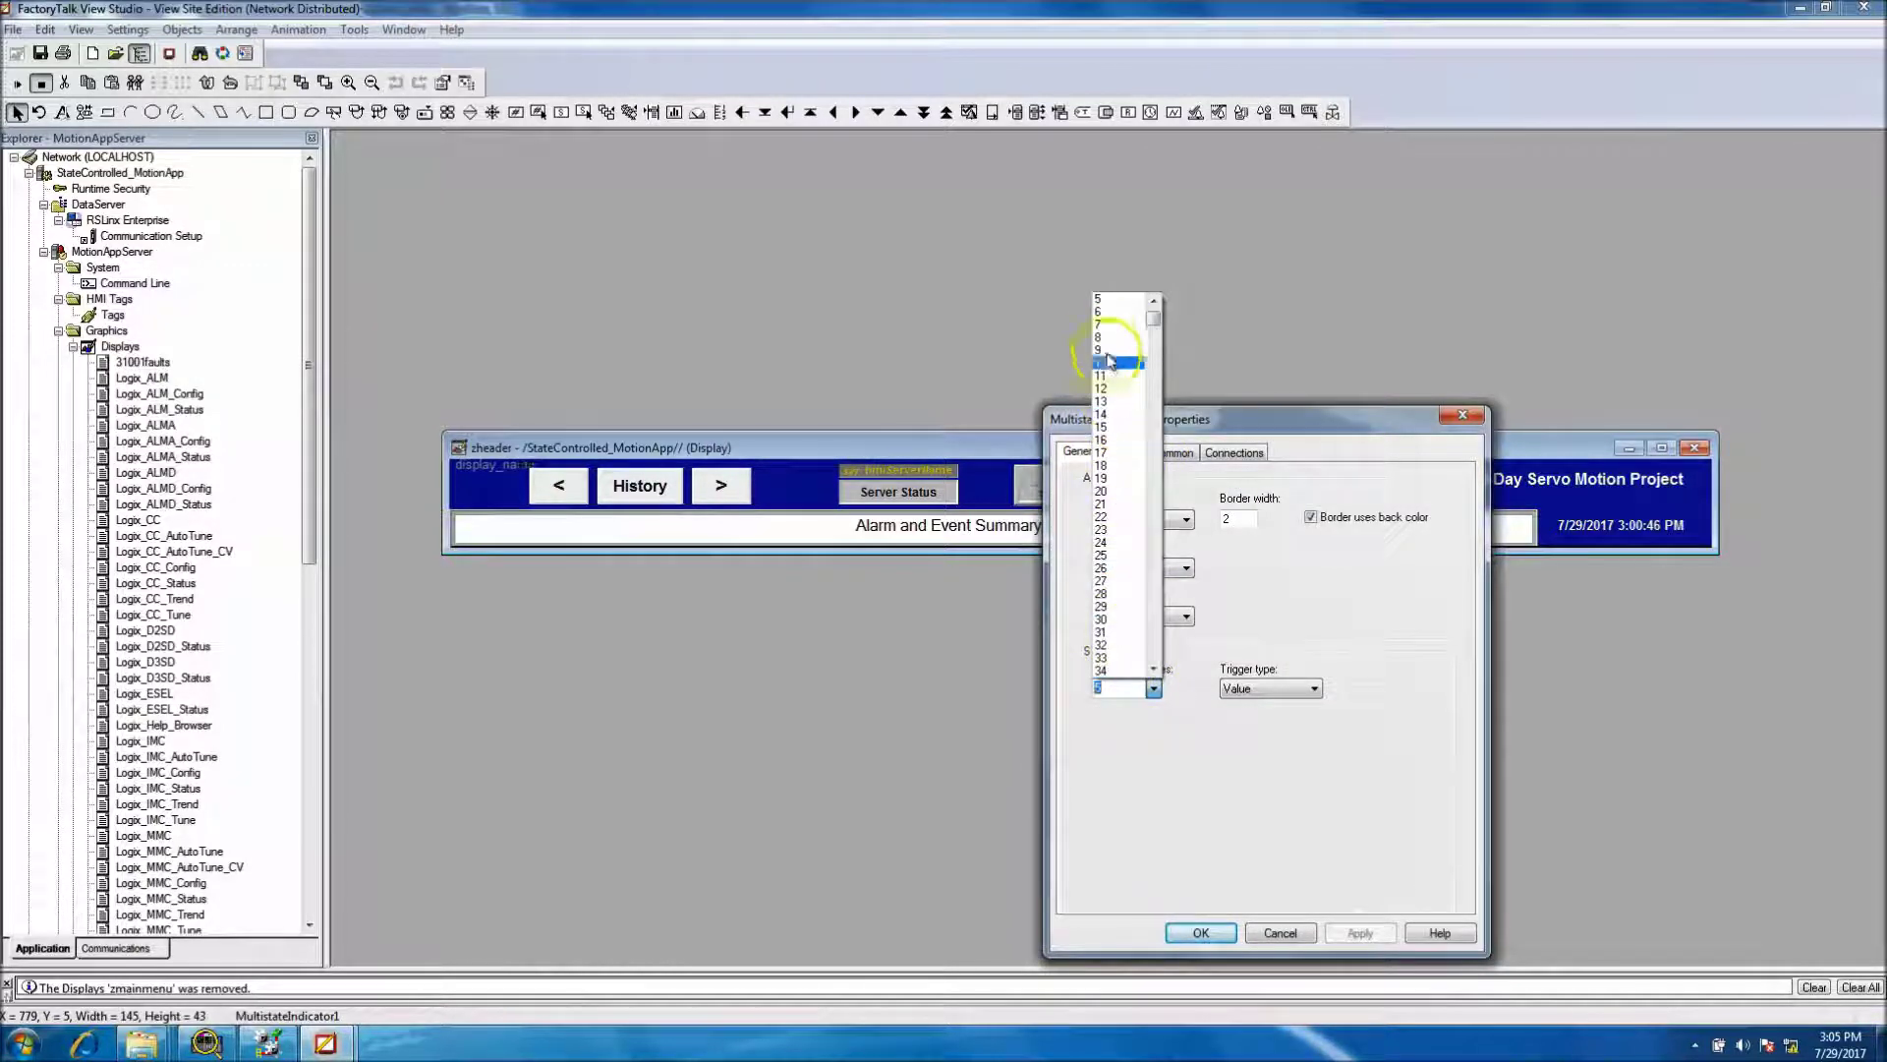
{"action": "left_click", "coordinate": [1099, 336]}
{"action": "left_click", "coordinate": [1356, 932]}
Copy State3's caption "Machine / Stopped and Ready" into State4's empty caption.
{"action": "left_click", "coordinate": [1127, 453]}
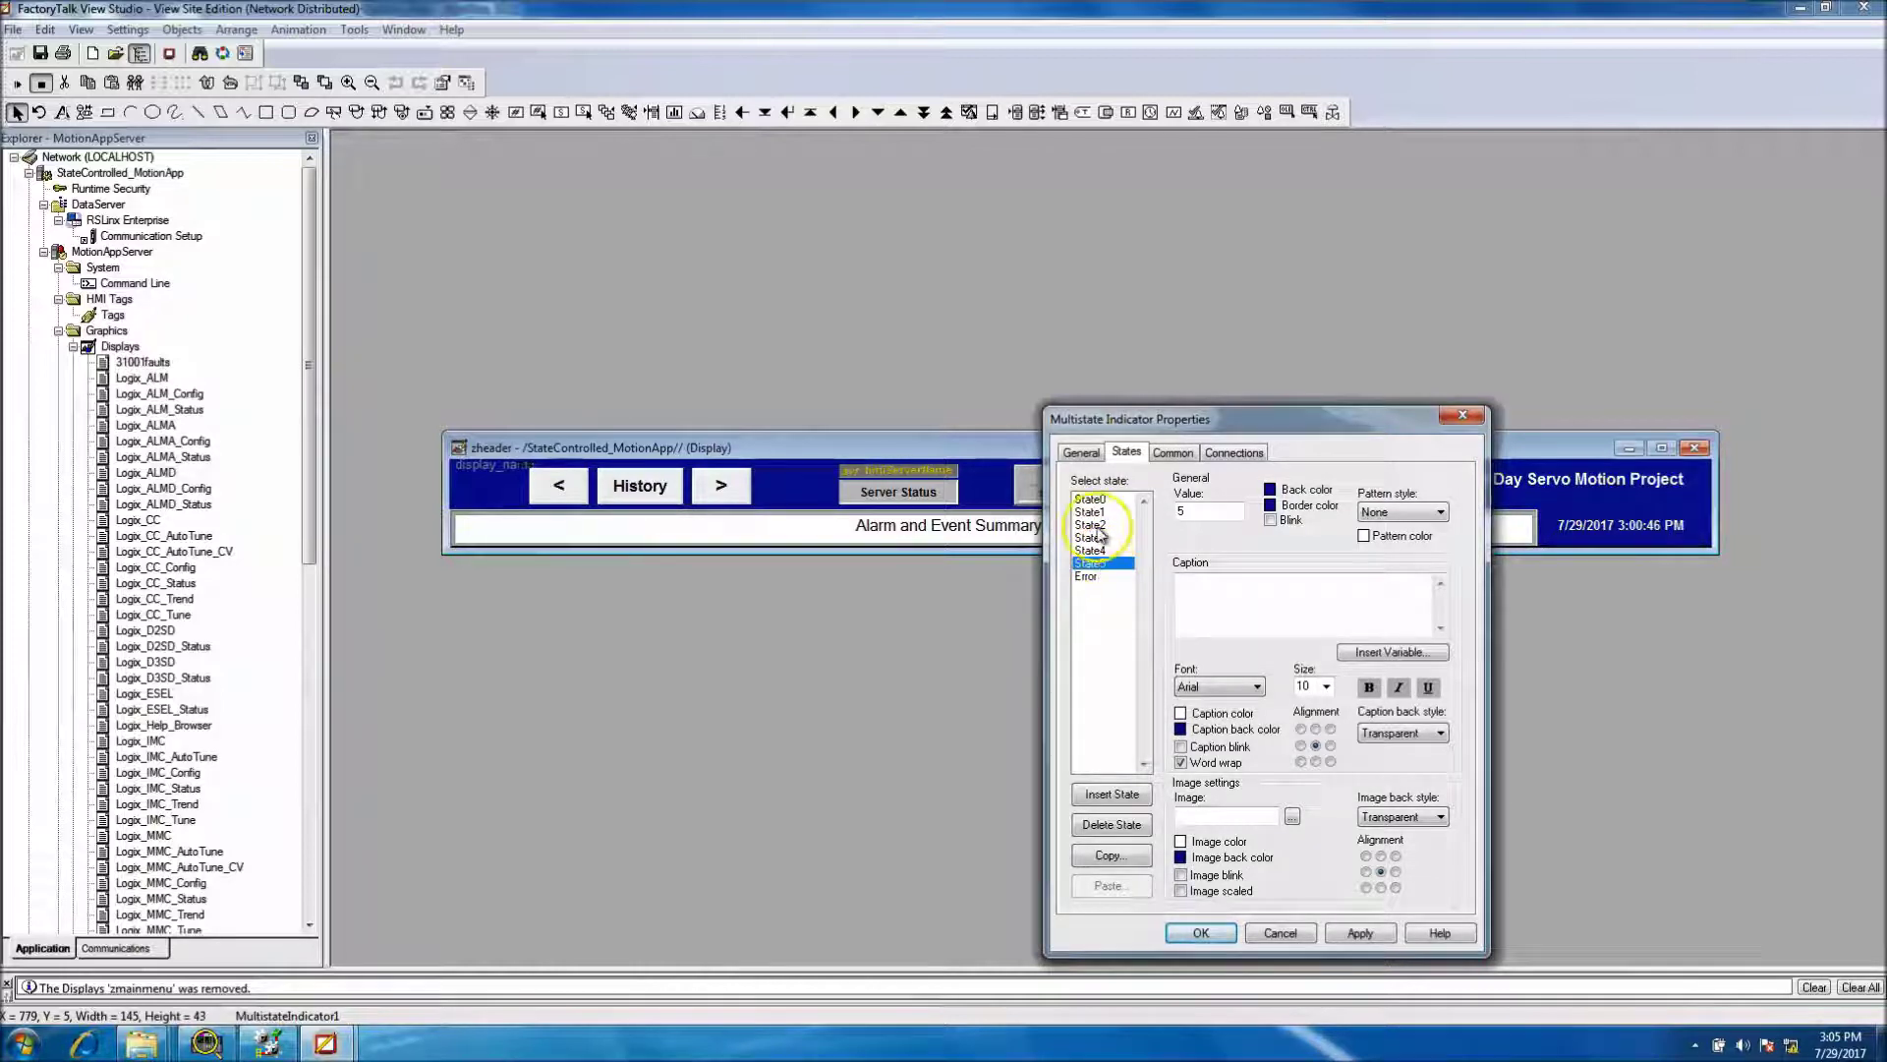
{"action": "left_click", "coordinate": [1091, 538]}
{"action": "left_click_drag", "start_coordinate": [1286, 597], "coordinate": [1170, 573]}
{"action": "right_click", "coordinate": [1193, 582]}
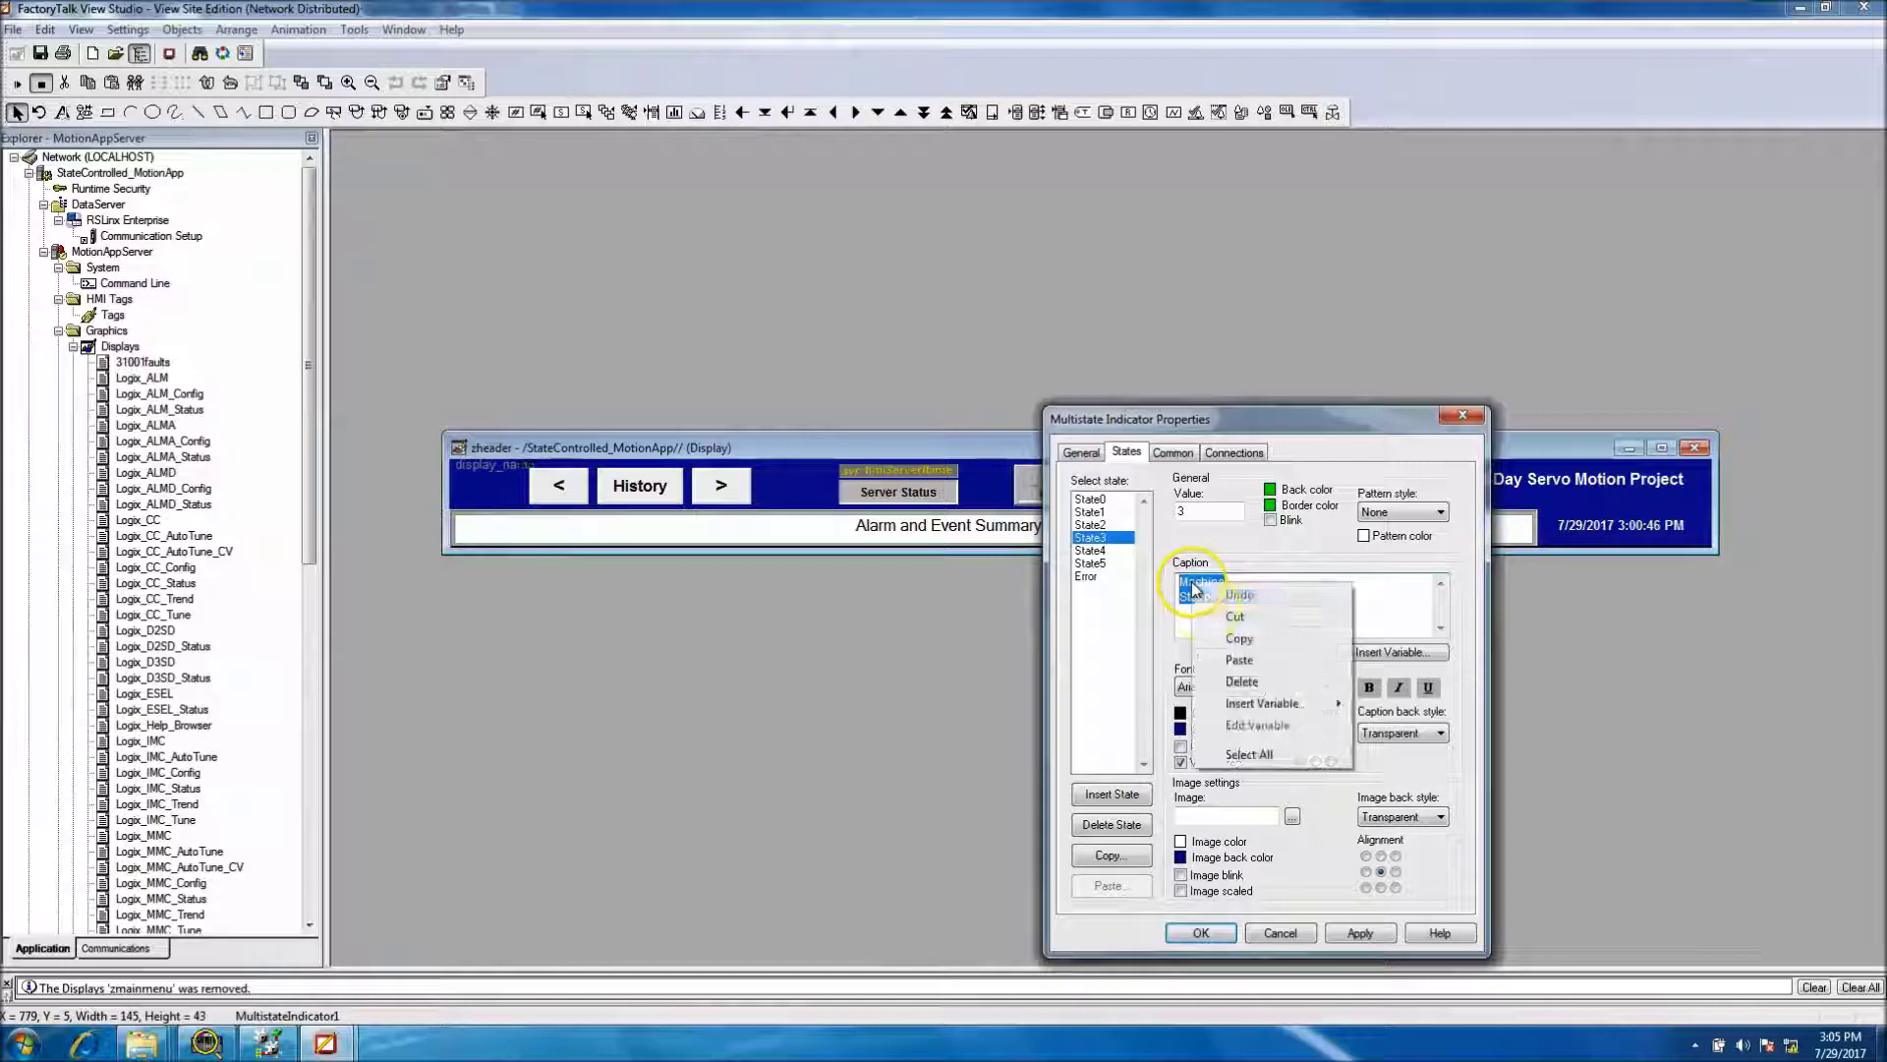
{"action": "left_click", "coordinate": [1224, 623]}
{"action": "left_click", "coordinate": [1095, 550]}
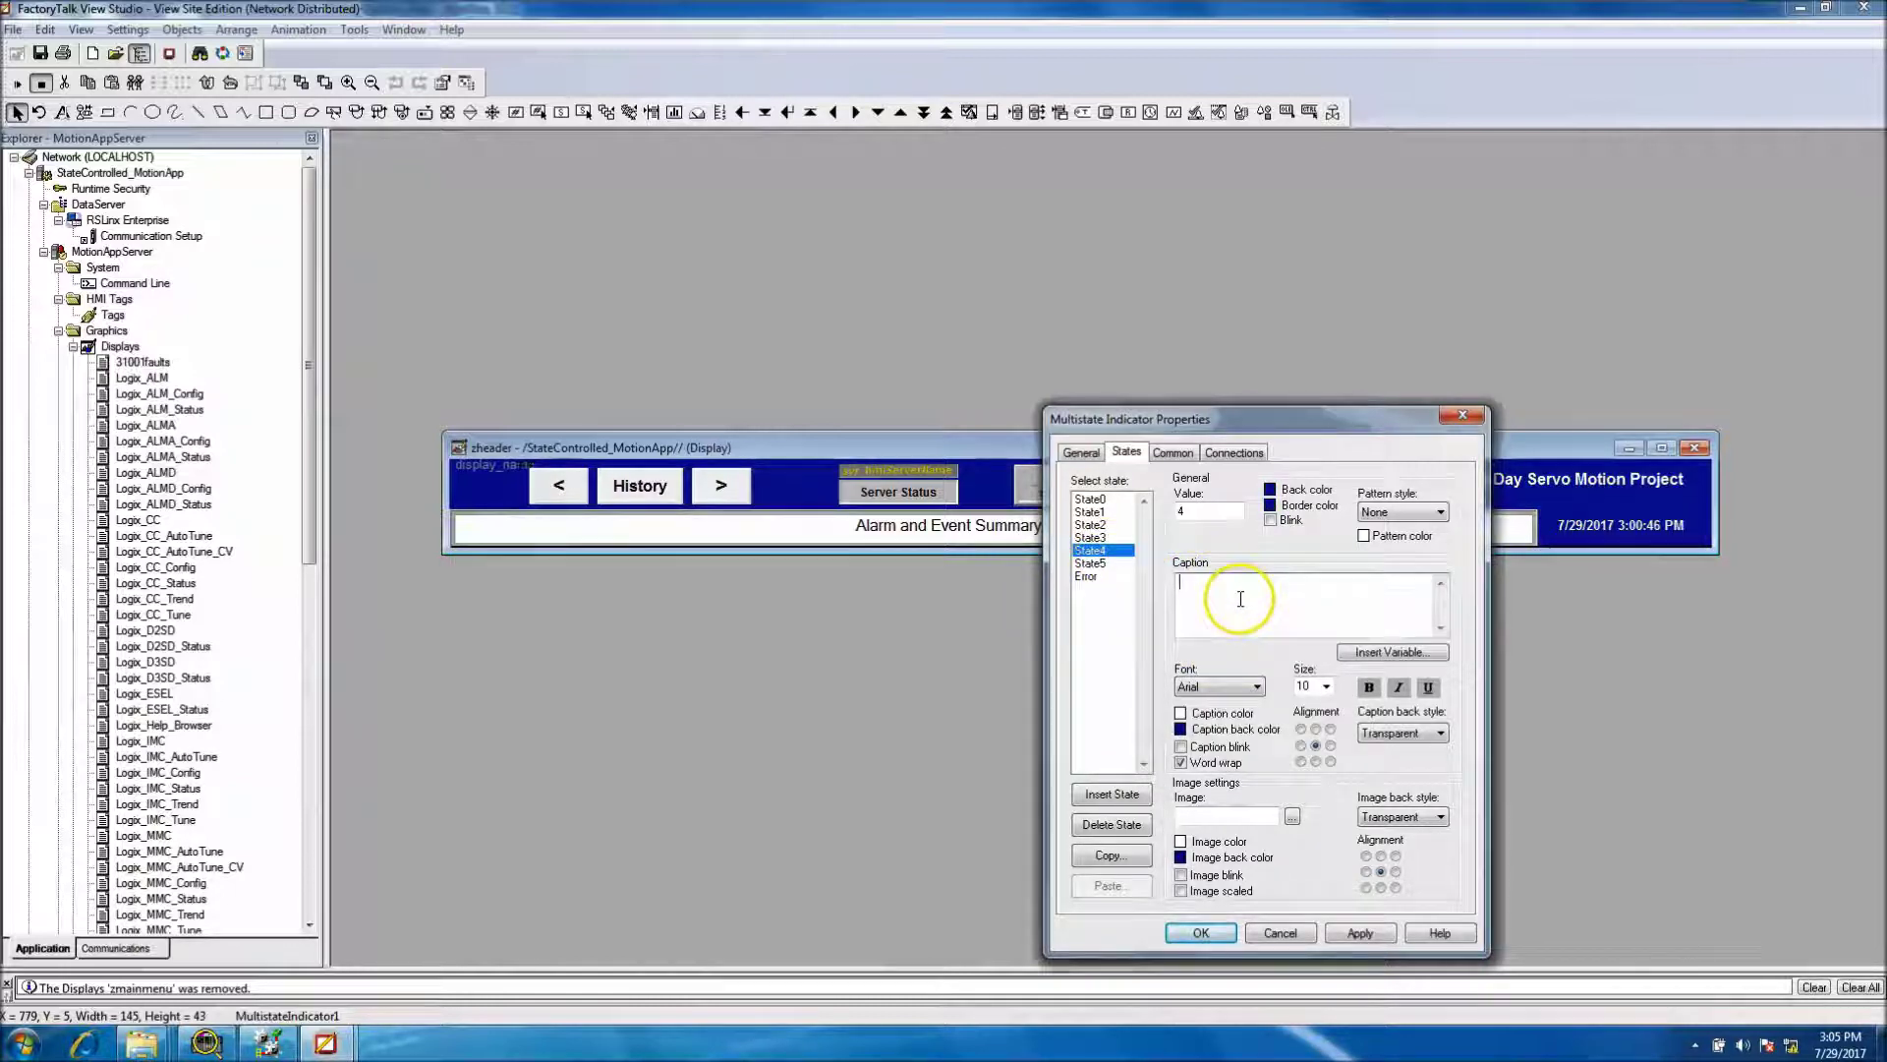
{"action": "right_click", "coordinate": [1240, 598]}
{"action": "left_click", "coordinate": [1271, 668]}
{"action": "right_click", "coordinate": [1210, 603]}
{"action": "left_click", "coordinate": [1256, 681]}
Check State3's colors and set State4's back color and border color to the same green.
{"action": "left_click", "coordinate": [1091, 538]}
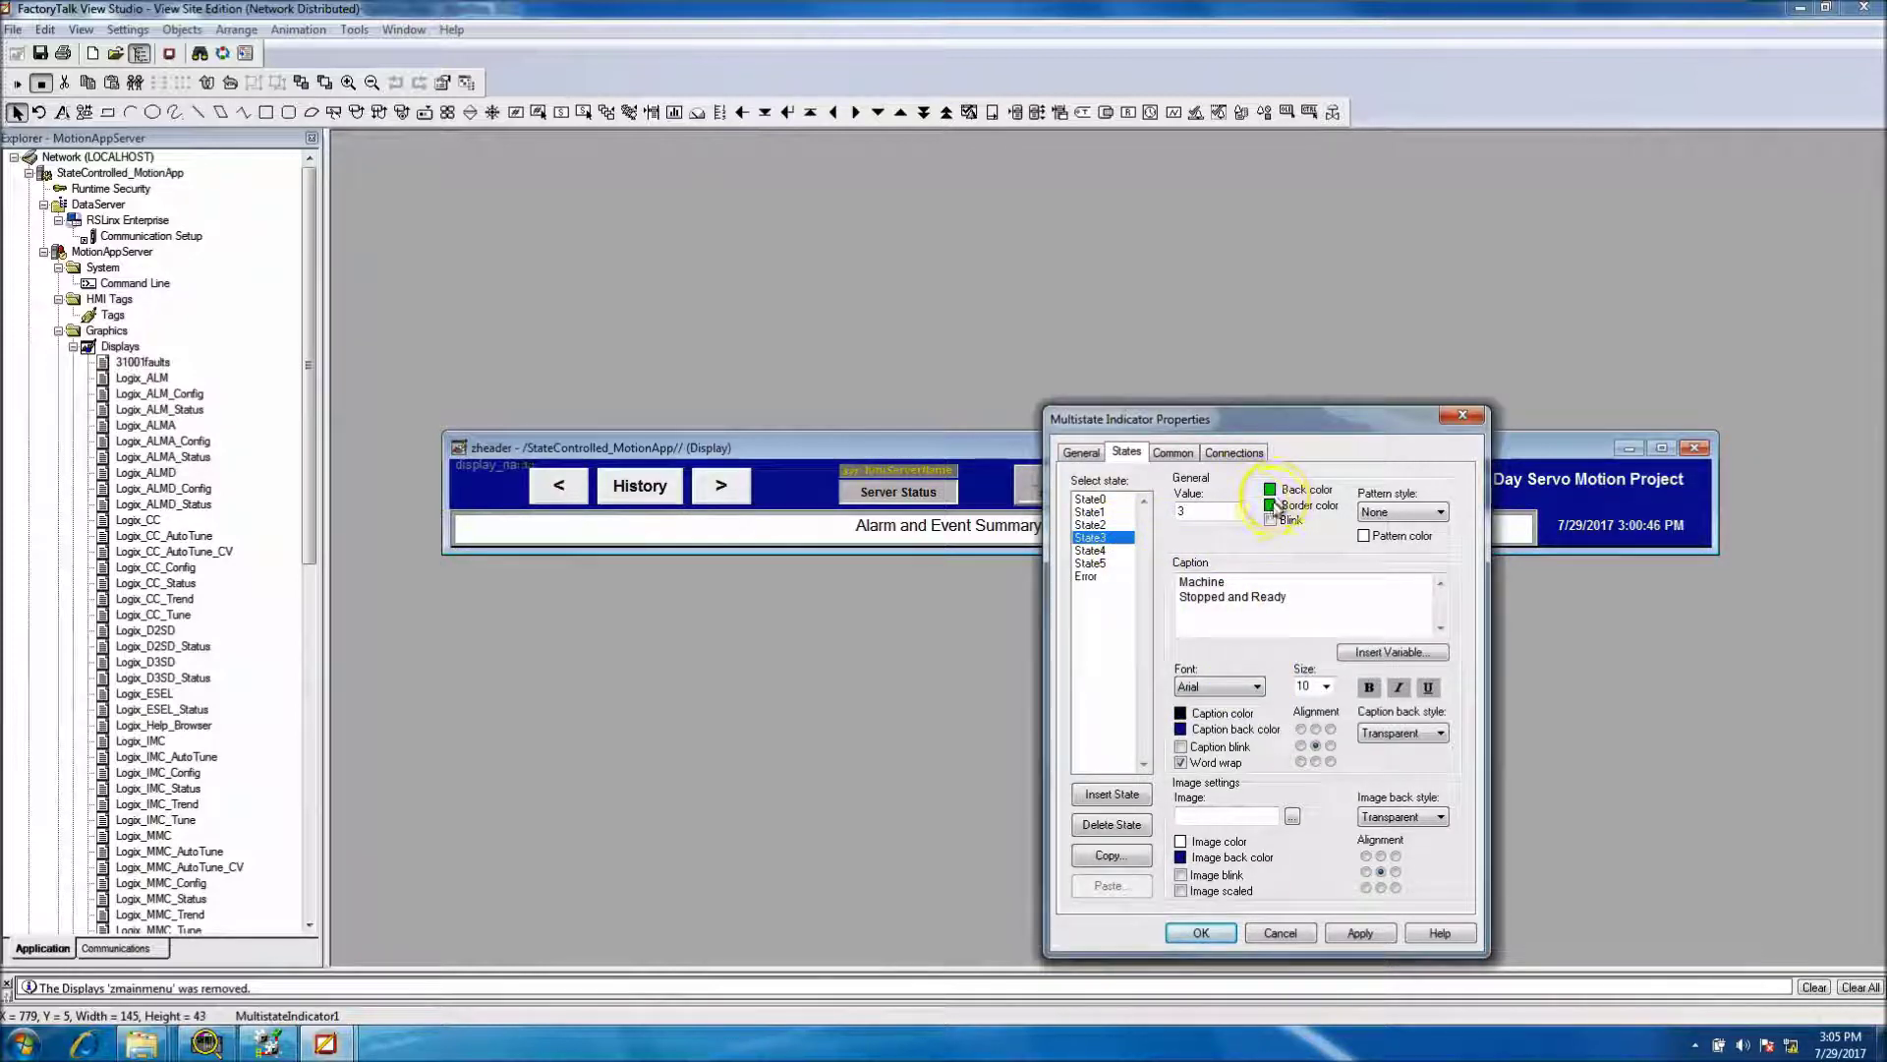
{"action": "left_click", "coordinate": [1106, 550]}
{"action": "left_click", "coordinate": [1224, 596]}
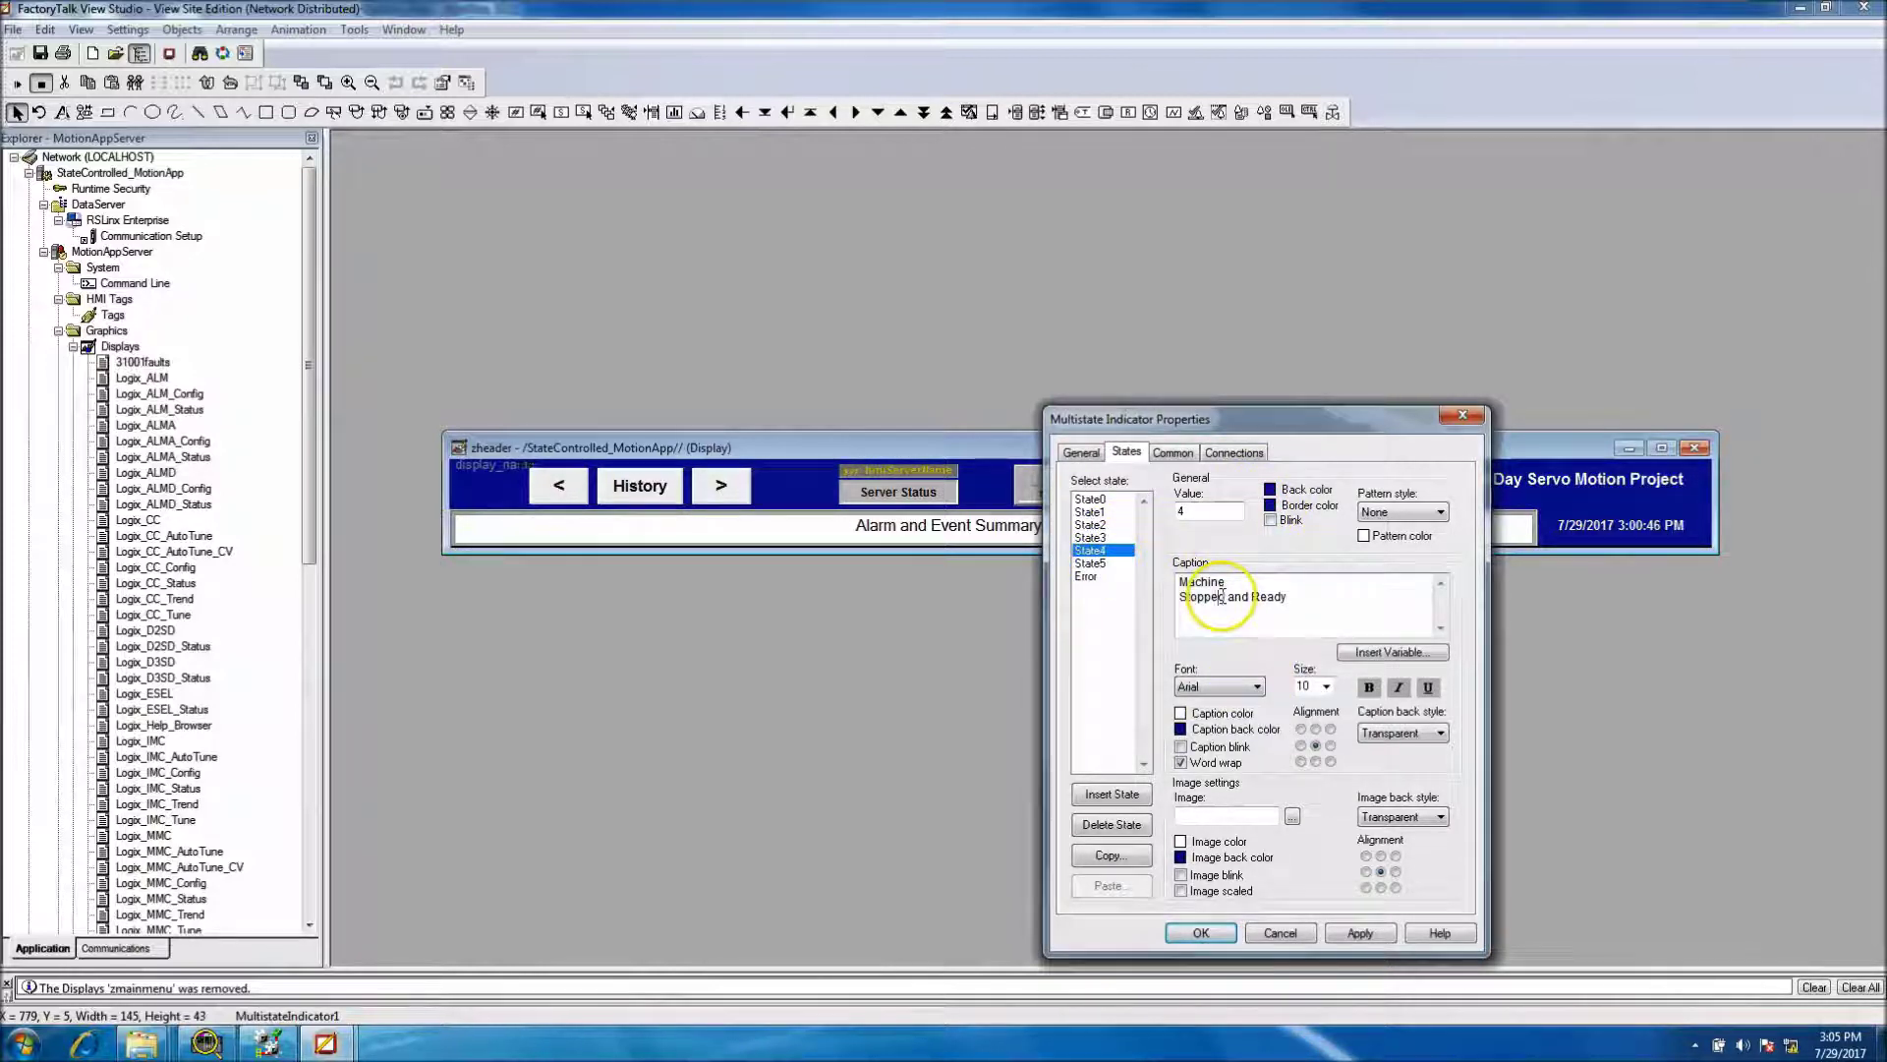
{"action": "left_click", "coordinate": [1270, 505]}
{"action": "left_click", "coordinate": [1280, 517]}
{"action": "left_click", "coordinate": [1270, 505]}
{"action": "left_click", "coordinate": [1286, 520]}
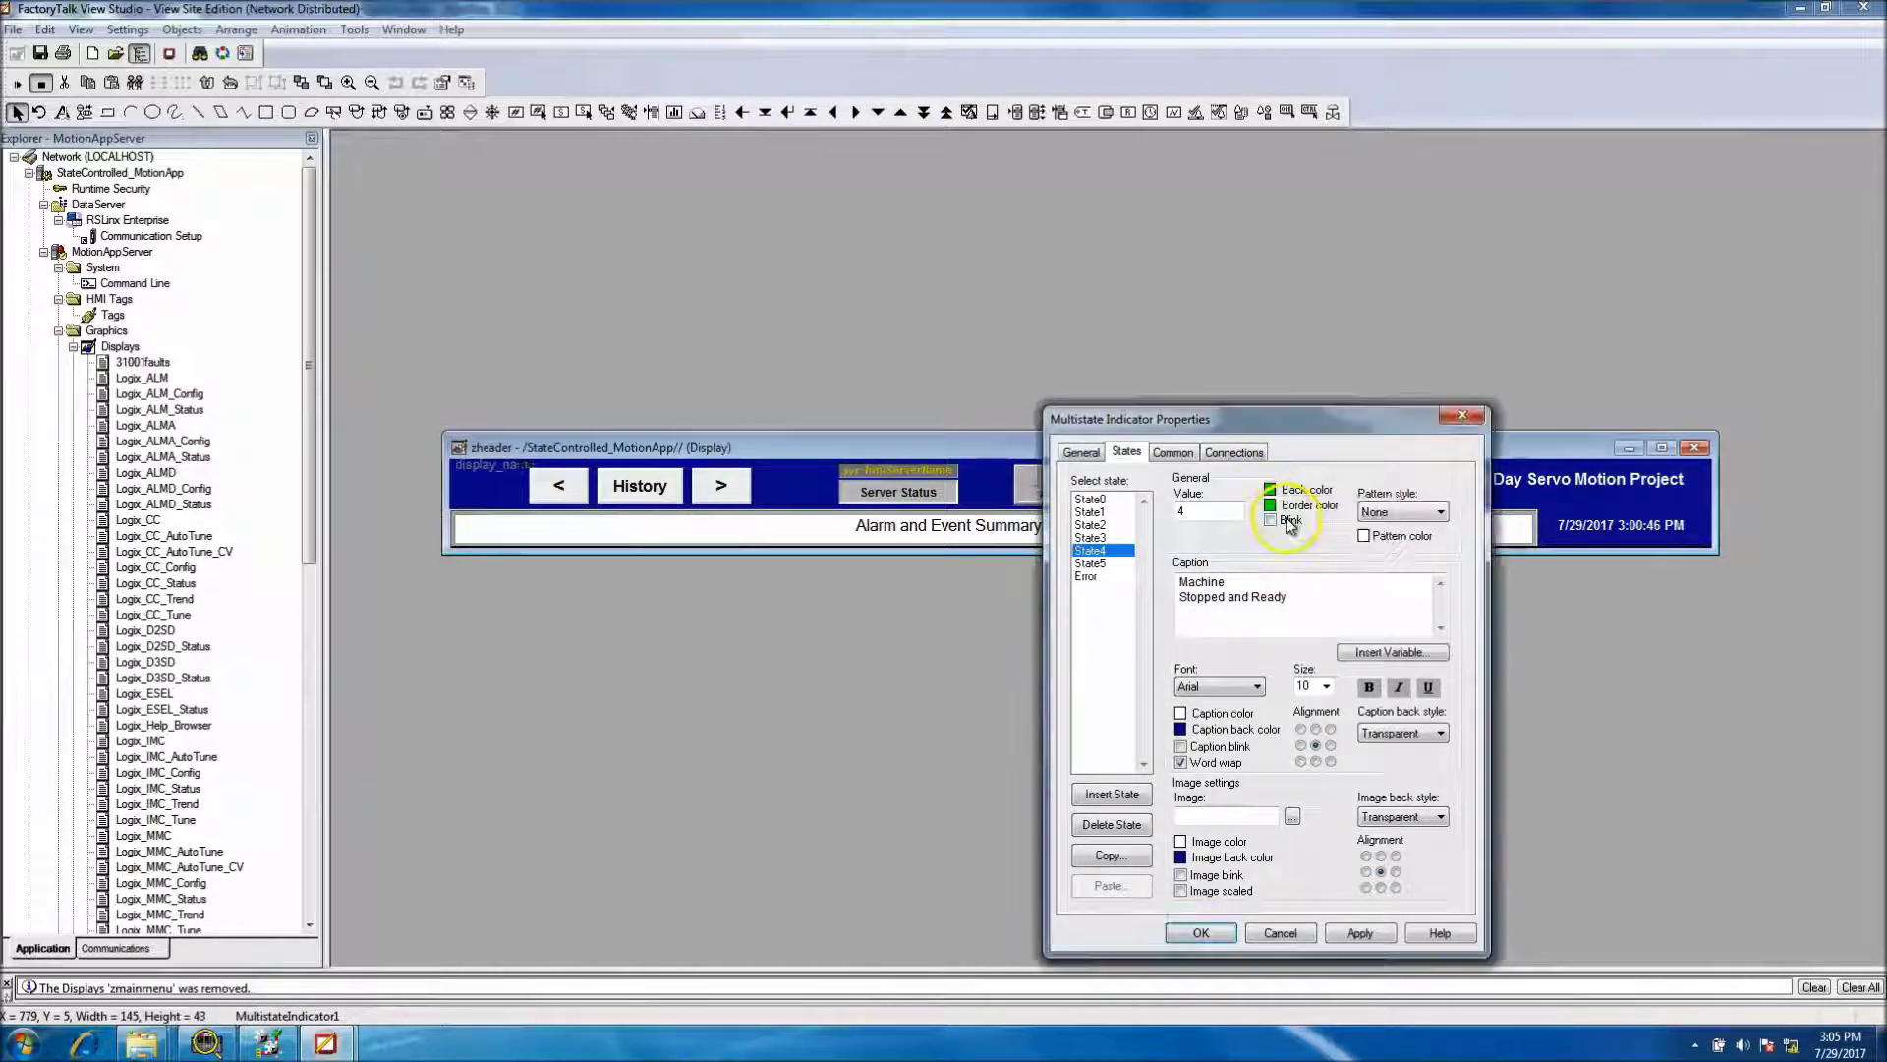
Paste the copied "Machine / Stopped and Ready" caption into State5 and set its back and border colors to green.
{"action": "left_click", "coordinate": [1098, 563]}
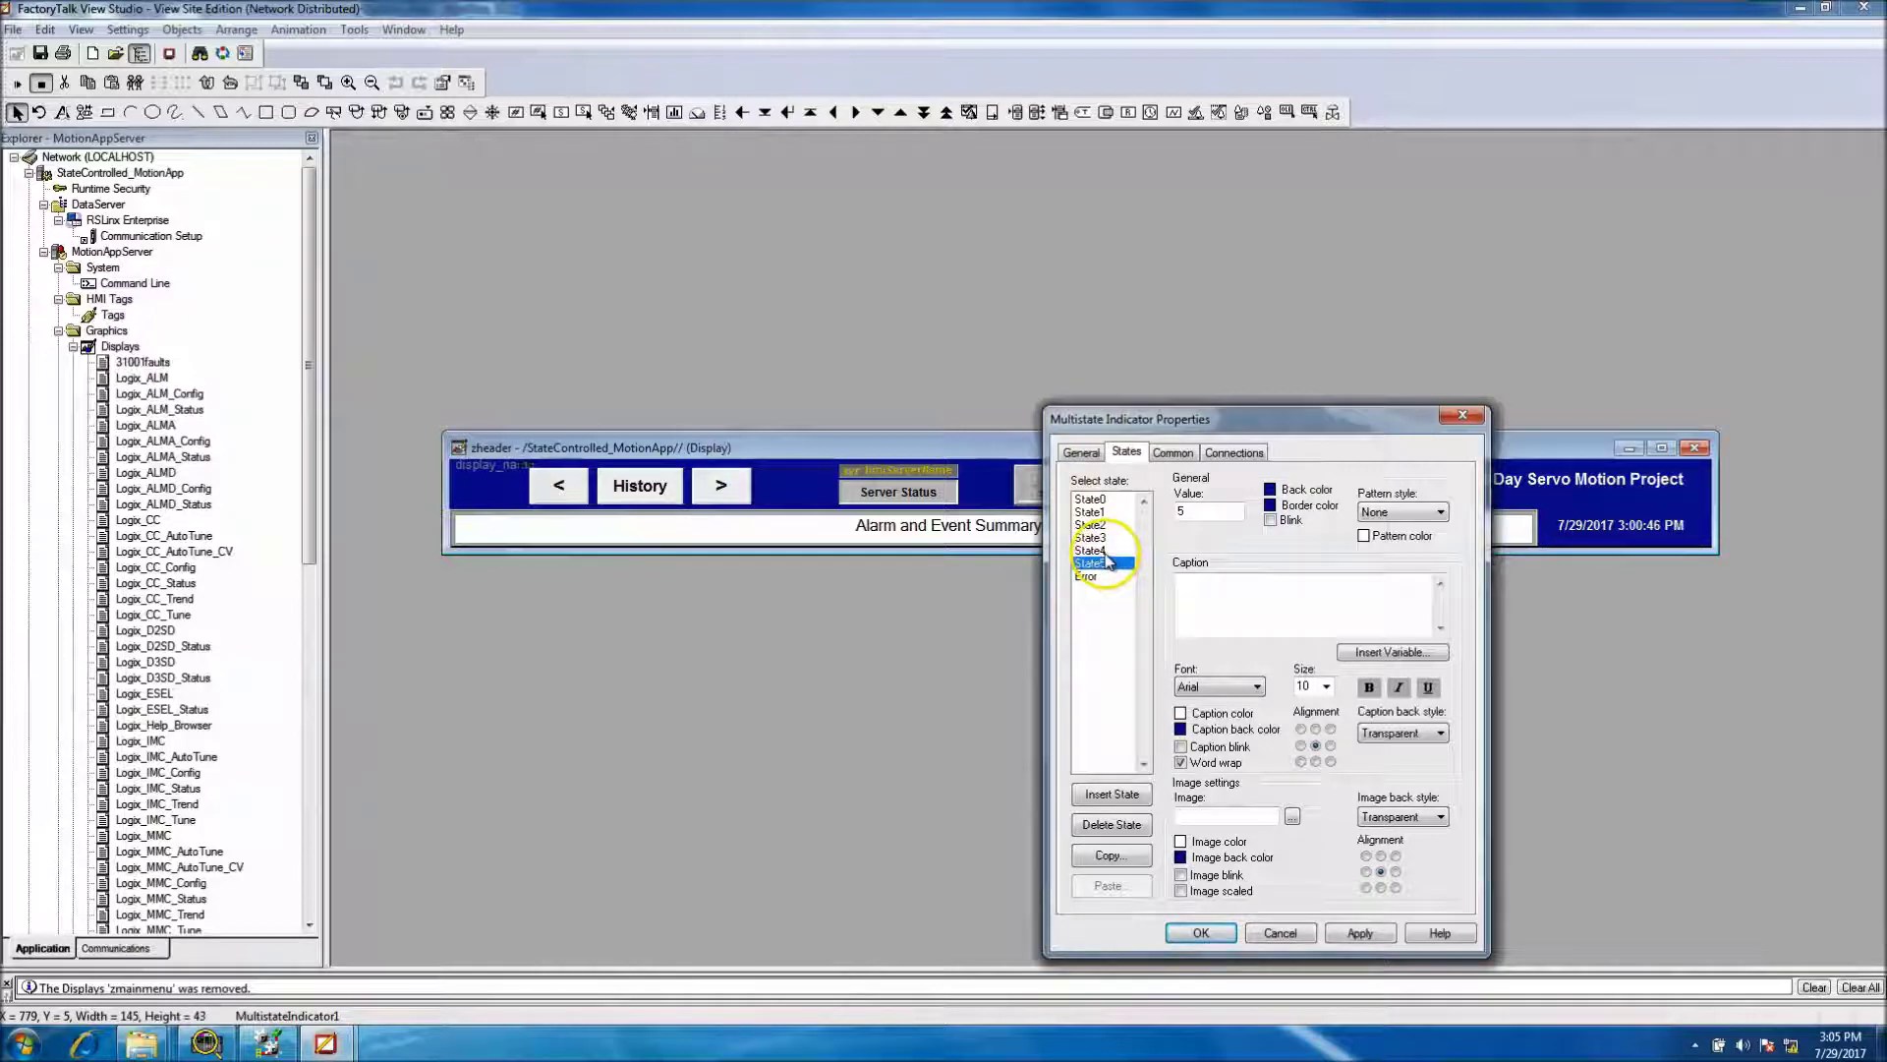
{"action": "right_click", "coordinate": [1193, 588]}
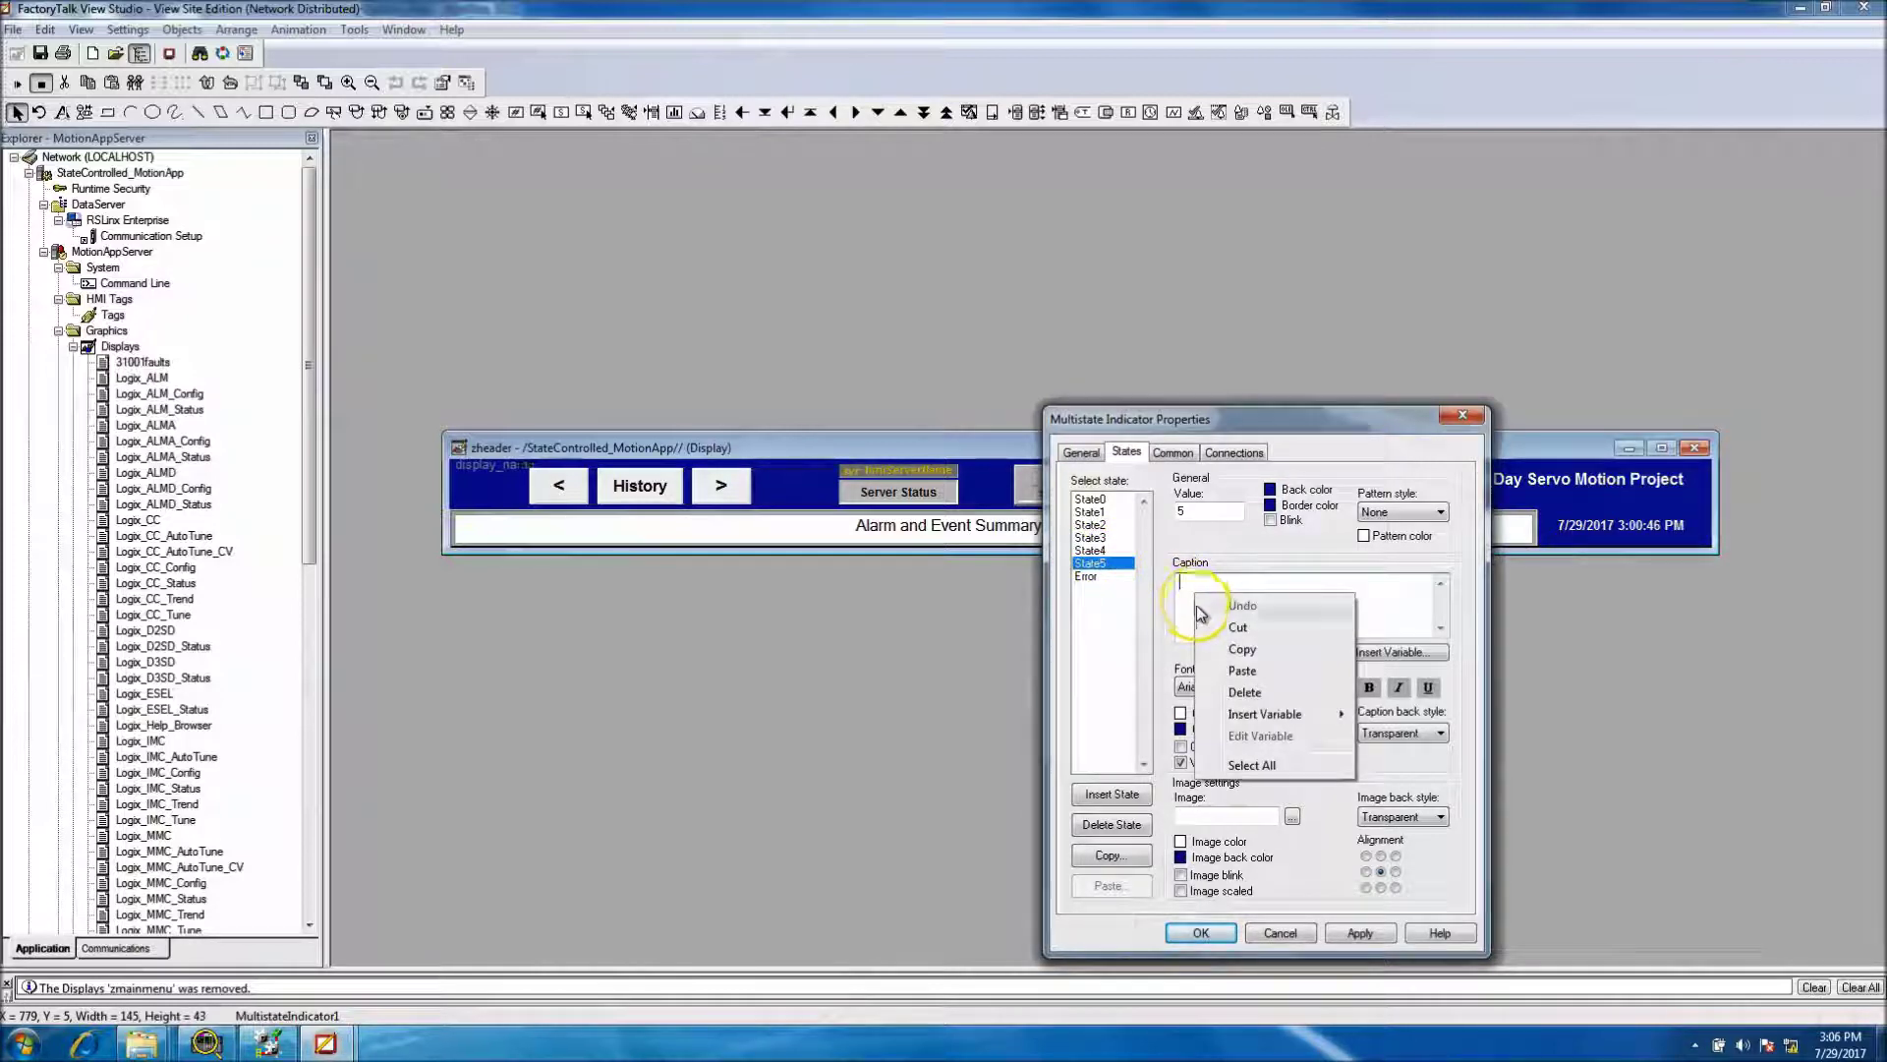
{"action": "left_click", "coordinate": [1234, 666]}
{"action": "left_click", "coordinate": [1270, 488]}
{"action": "left_click", "coordinate": [1275, 511]}
{"action": "left_click", "coordinate": [1275, 511]}
{"action": "left_click", "coordinate": [1275, 528]}
{"action": "left_click", "coordinate": [1283, 578]}
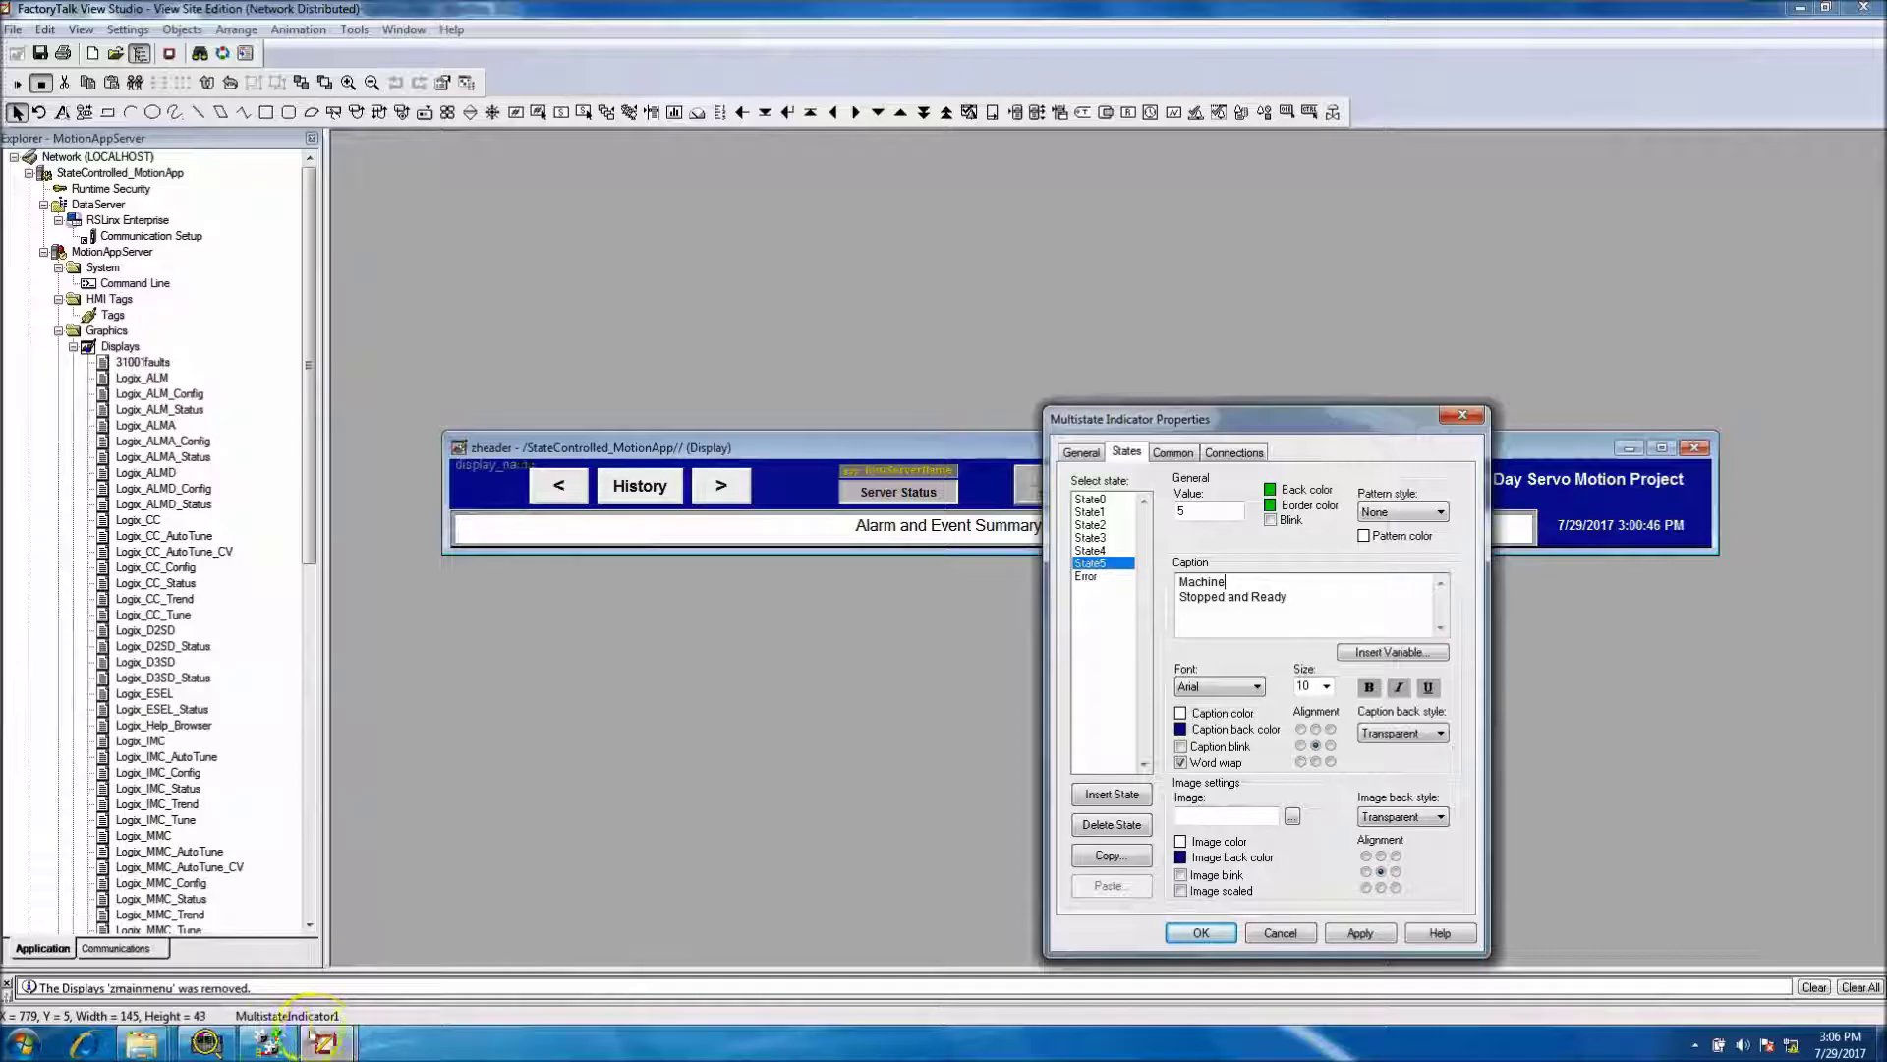
Switch to RSLogix 5000 and copy "System Start" from the Machine State 04 comment in Machine_SSL.
{"action": "left_click", "coordinate": [269, 1040]}
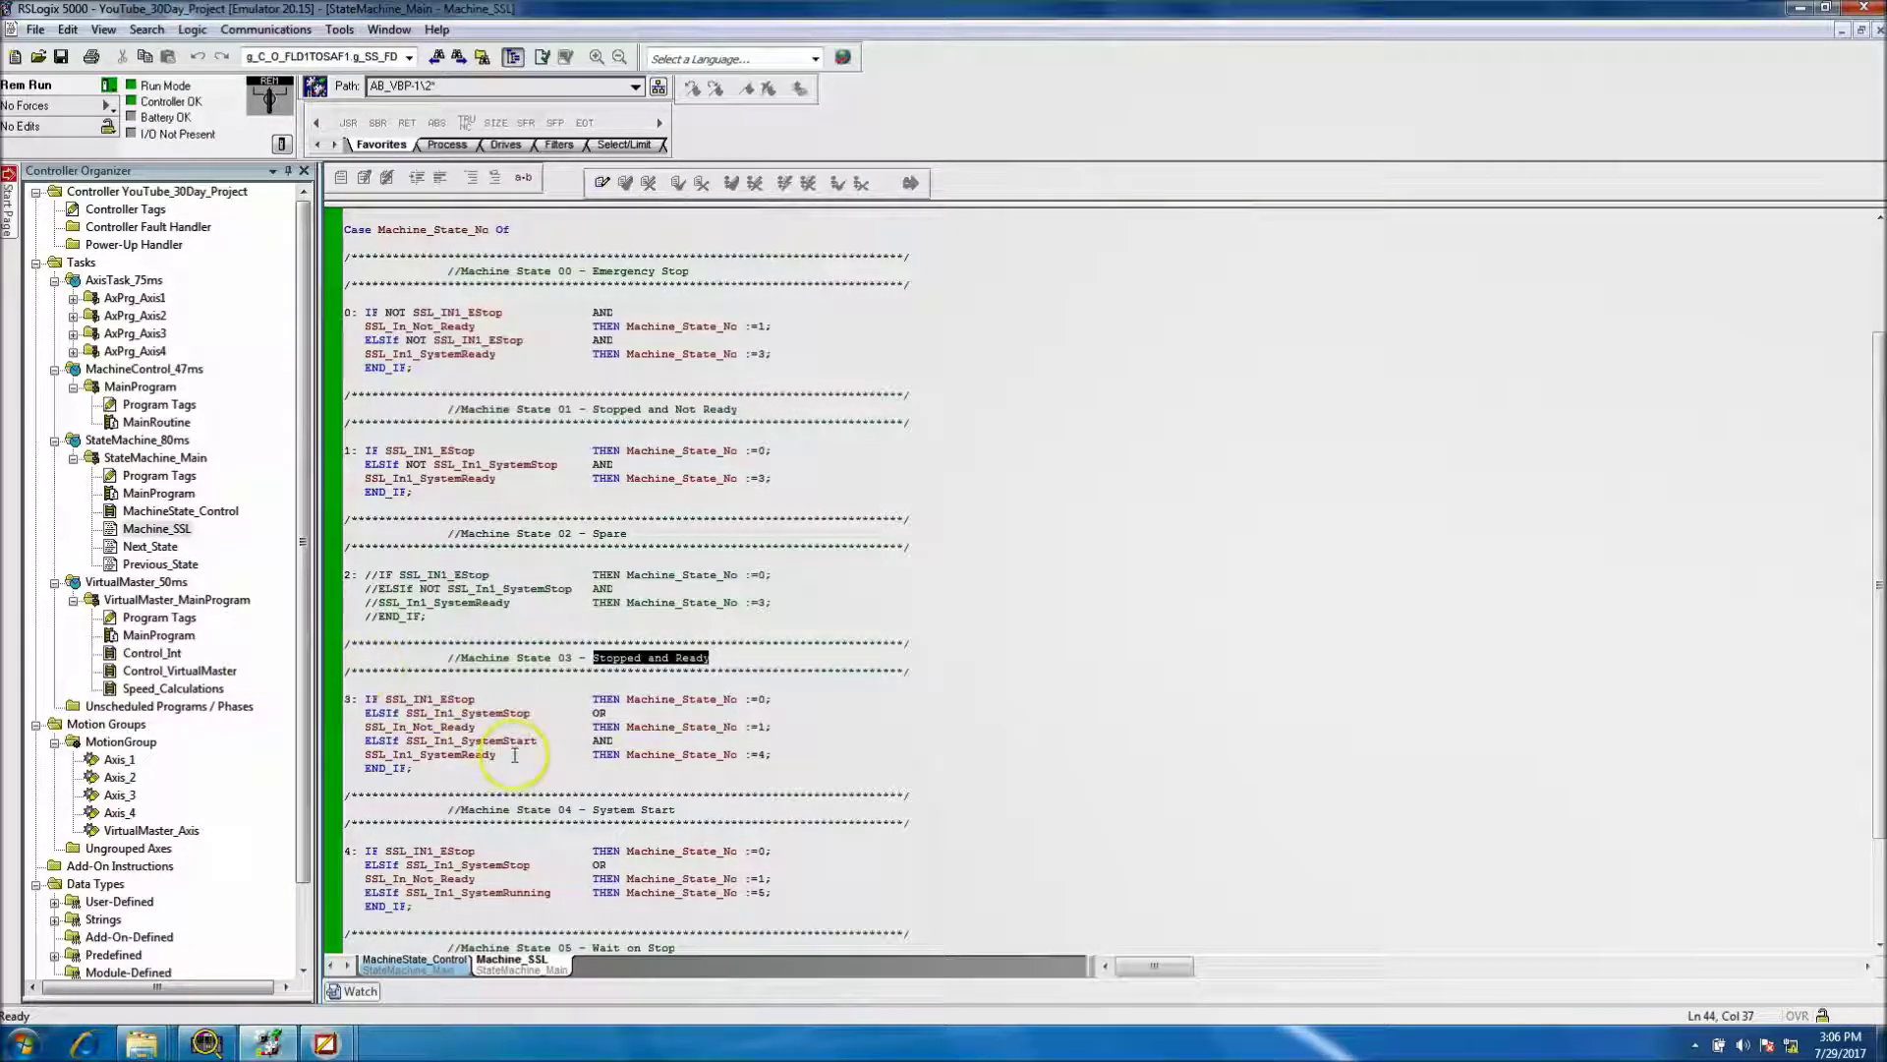
{"action": "left_click_drag", "start_coordinate": [676, 810], "coordinate": [594, 811]}
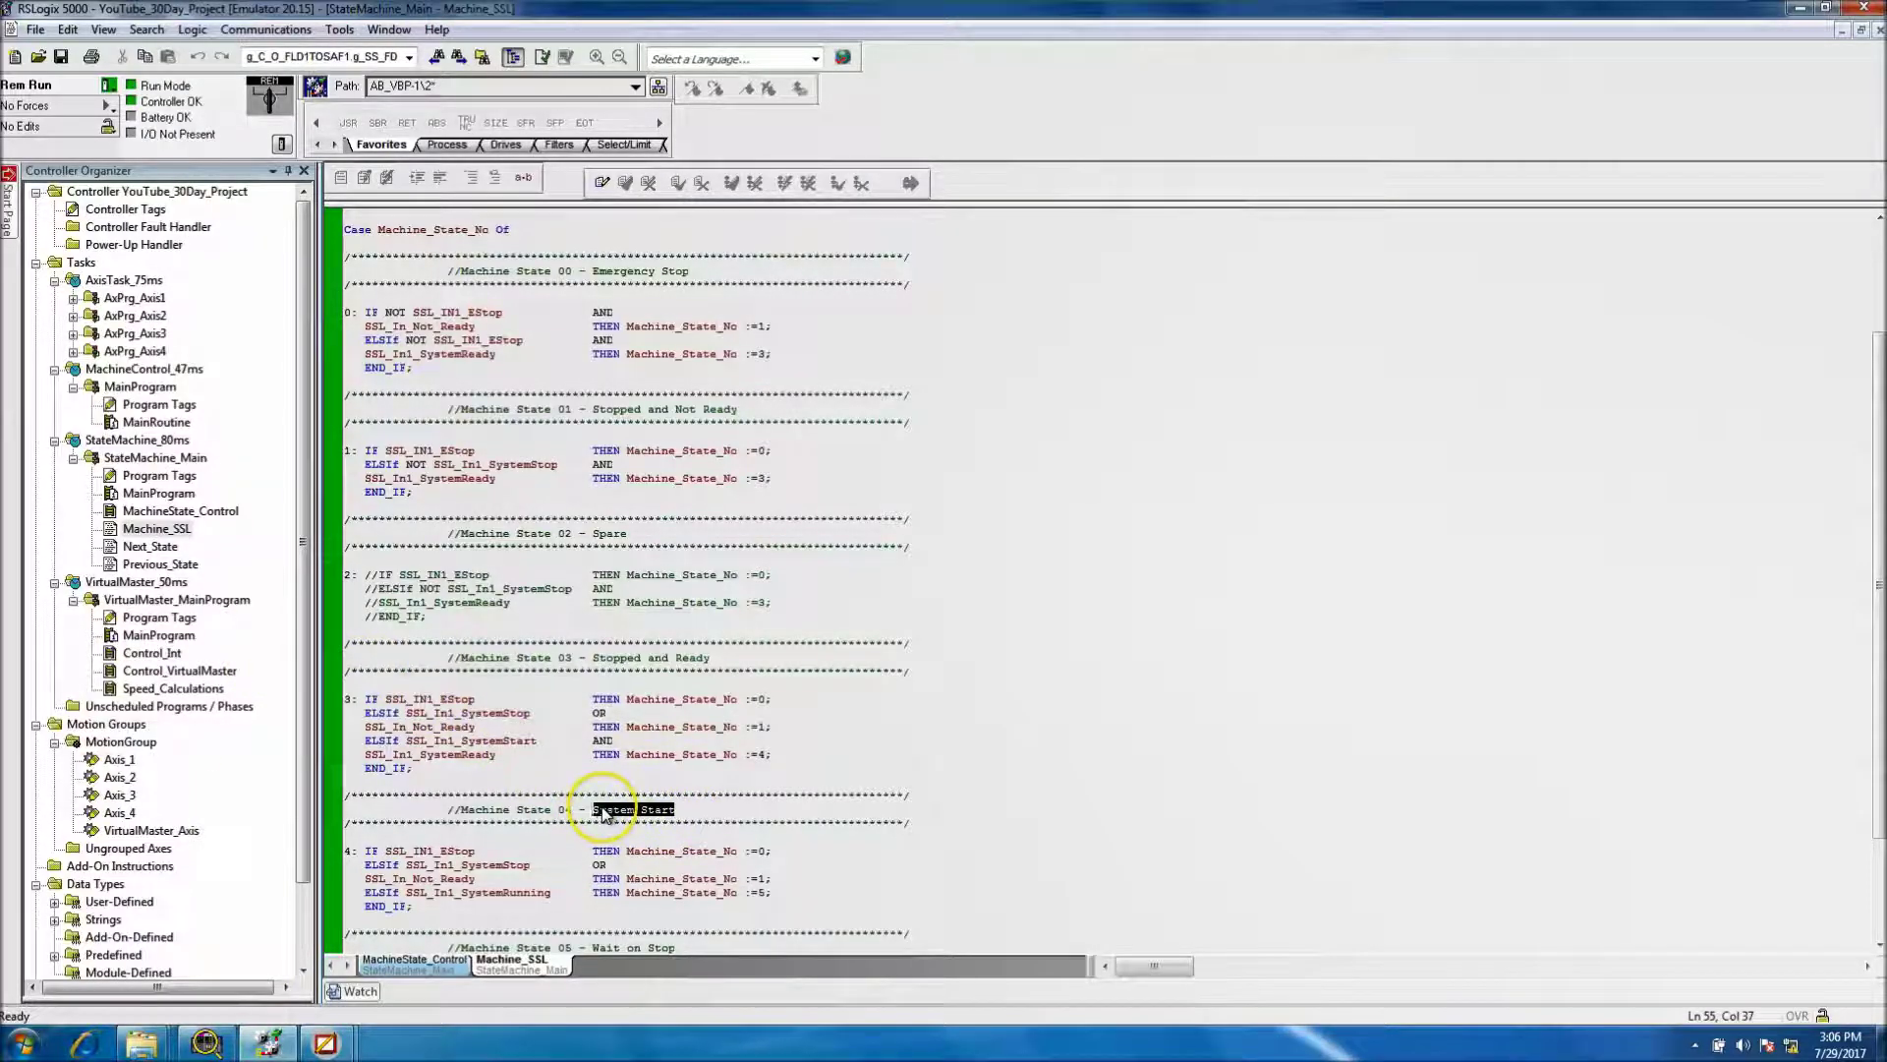
{"action": "right_click", "coordinate": [603, 812]}
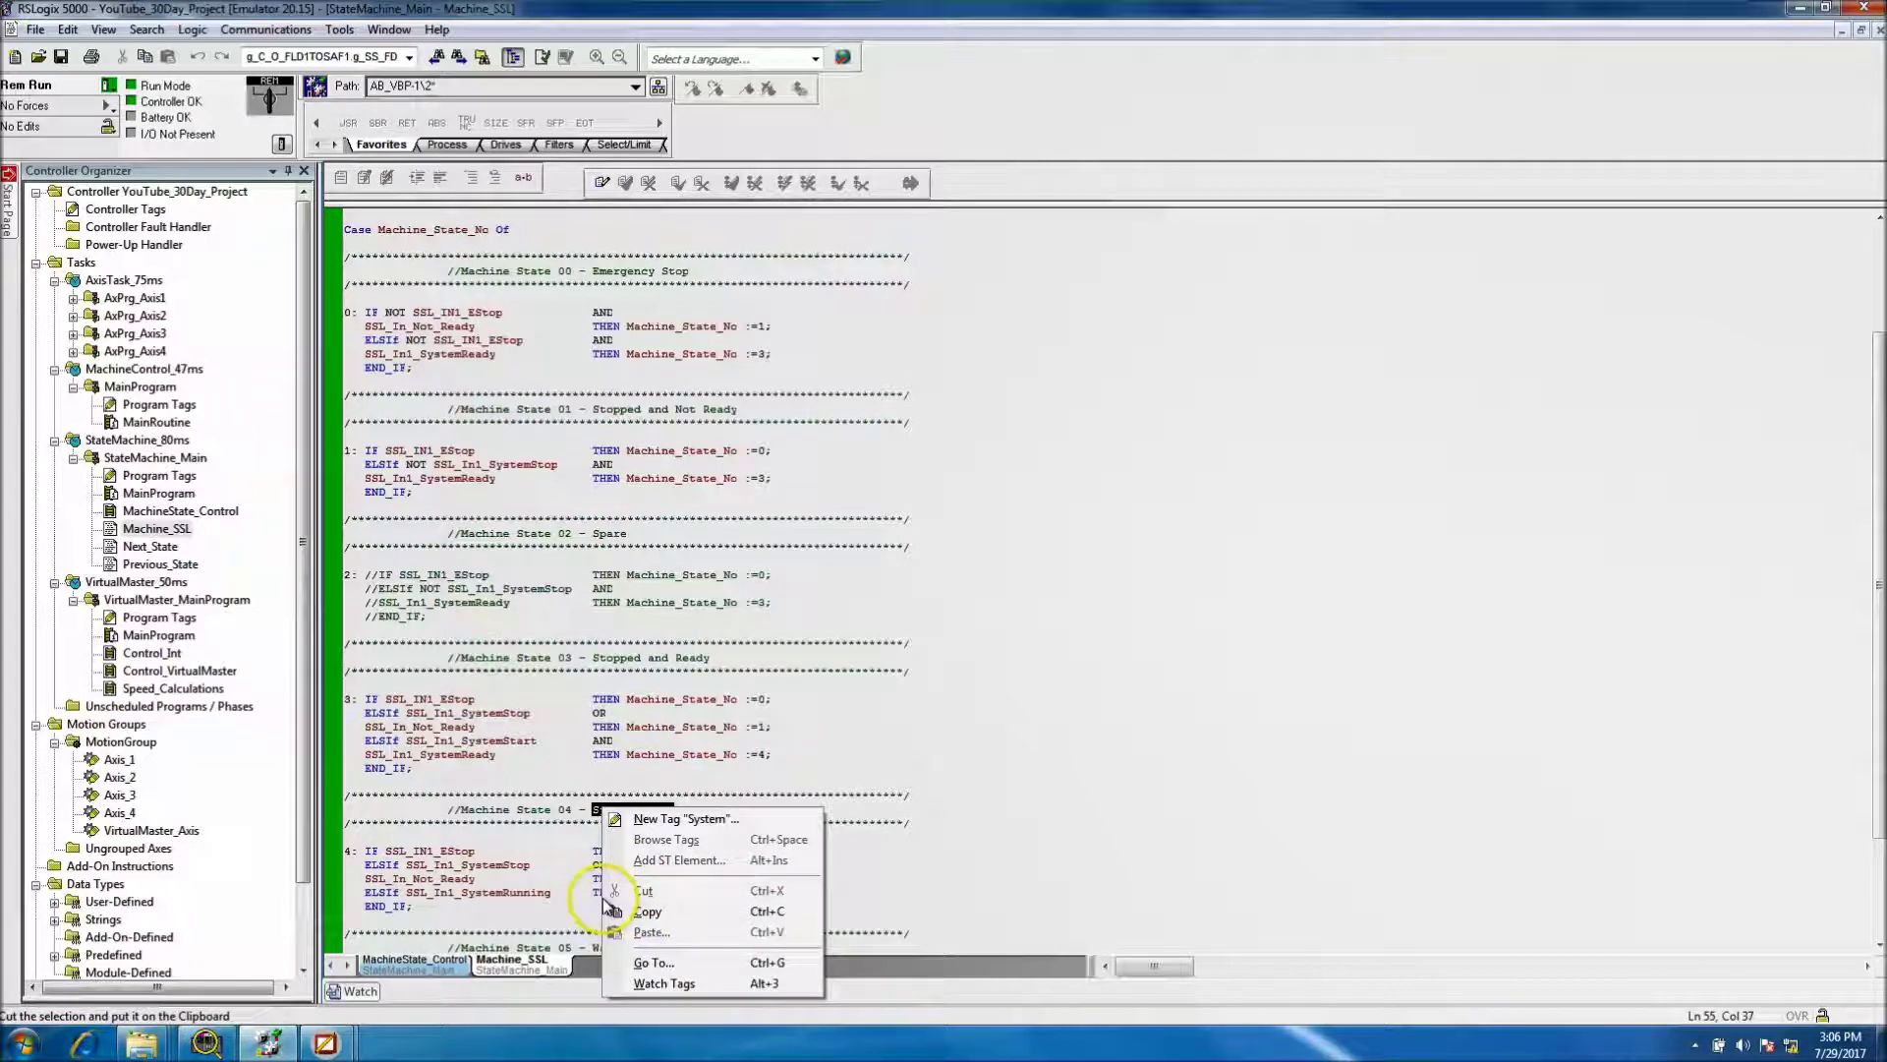
{"action": "left_click", "coordinate": [643, 911]}
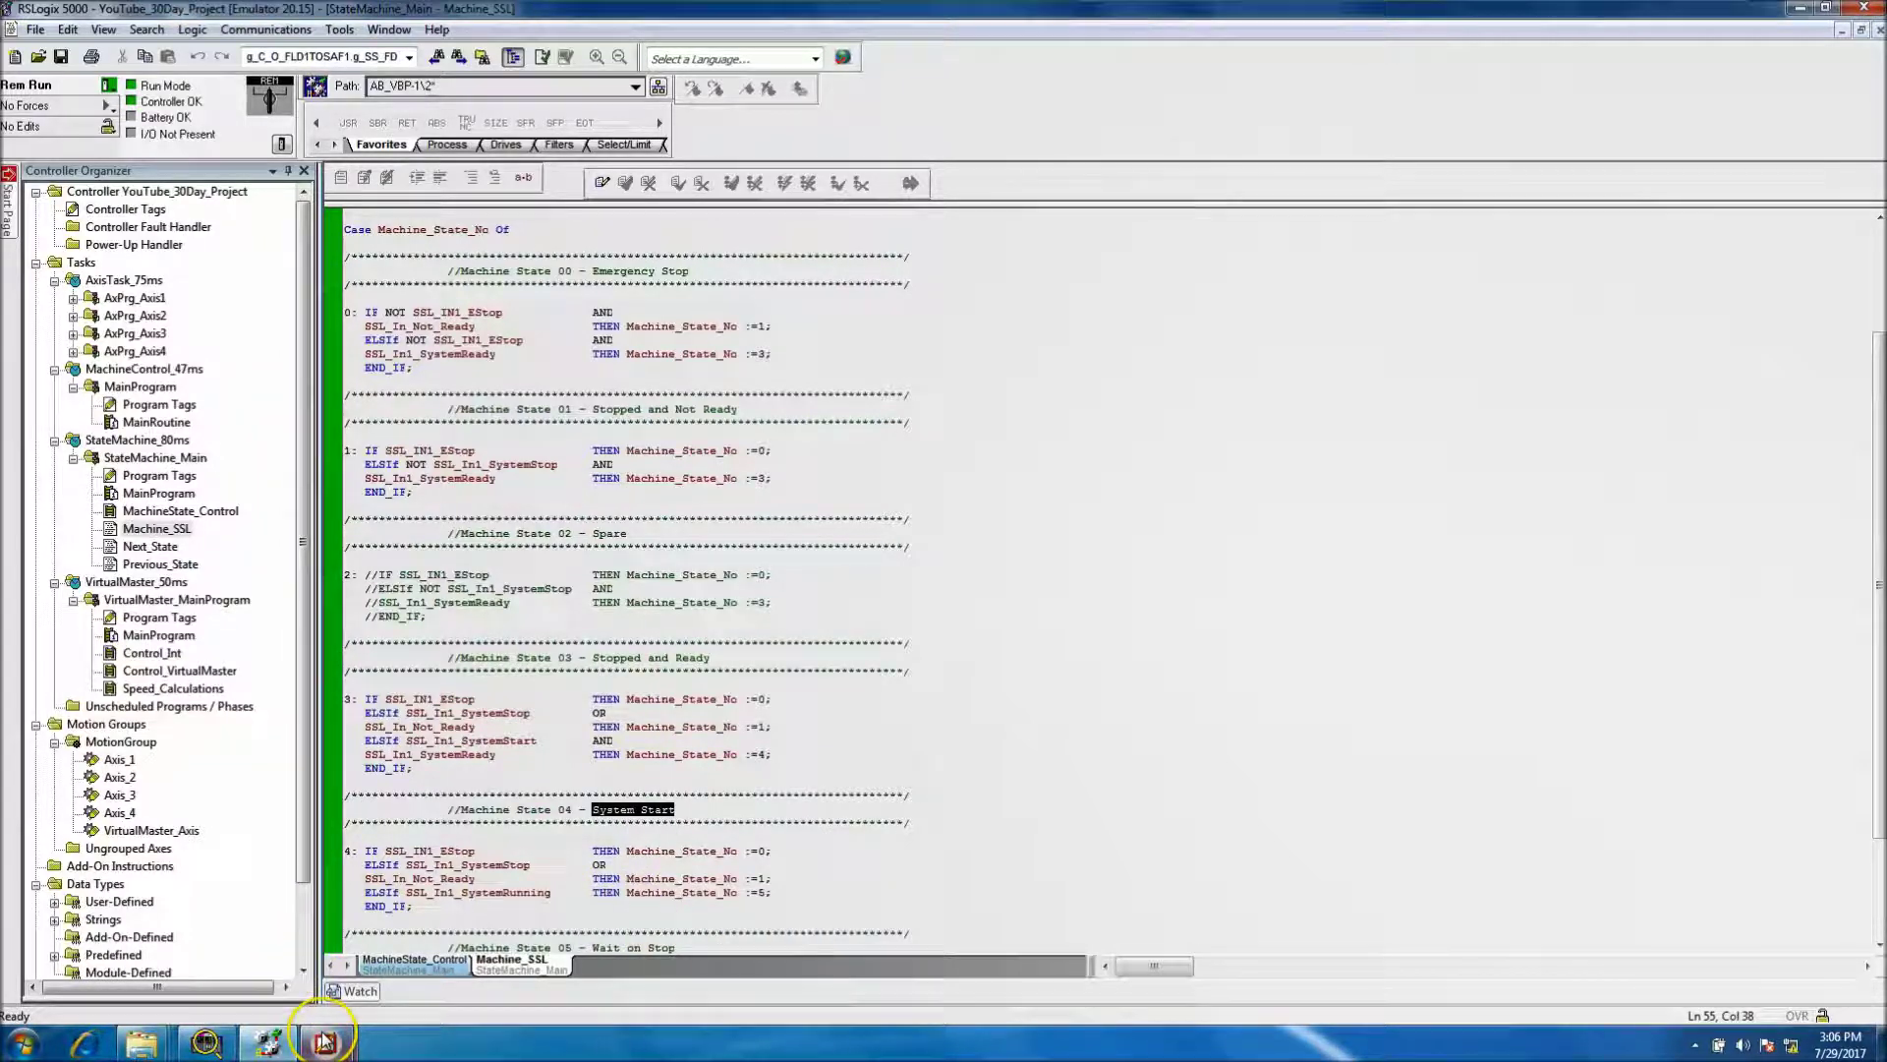
Switch to FactoryTalk View Studio and replace the second line of State4's caption with the copied "System Start".
{"action": "mouse_move", "coordinate": [326, 1040]}
{"action": "left_click", "coordinate": [423, 958]}
{"action": "left_click", "coordinate": [1091, 550]}
{"action": "left_click_drag", "start_coordinate": [1314, 593], "coordinate": [1162, 602]}
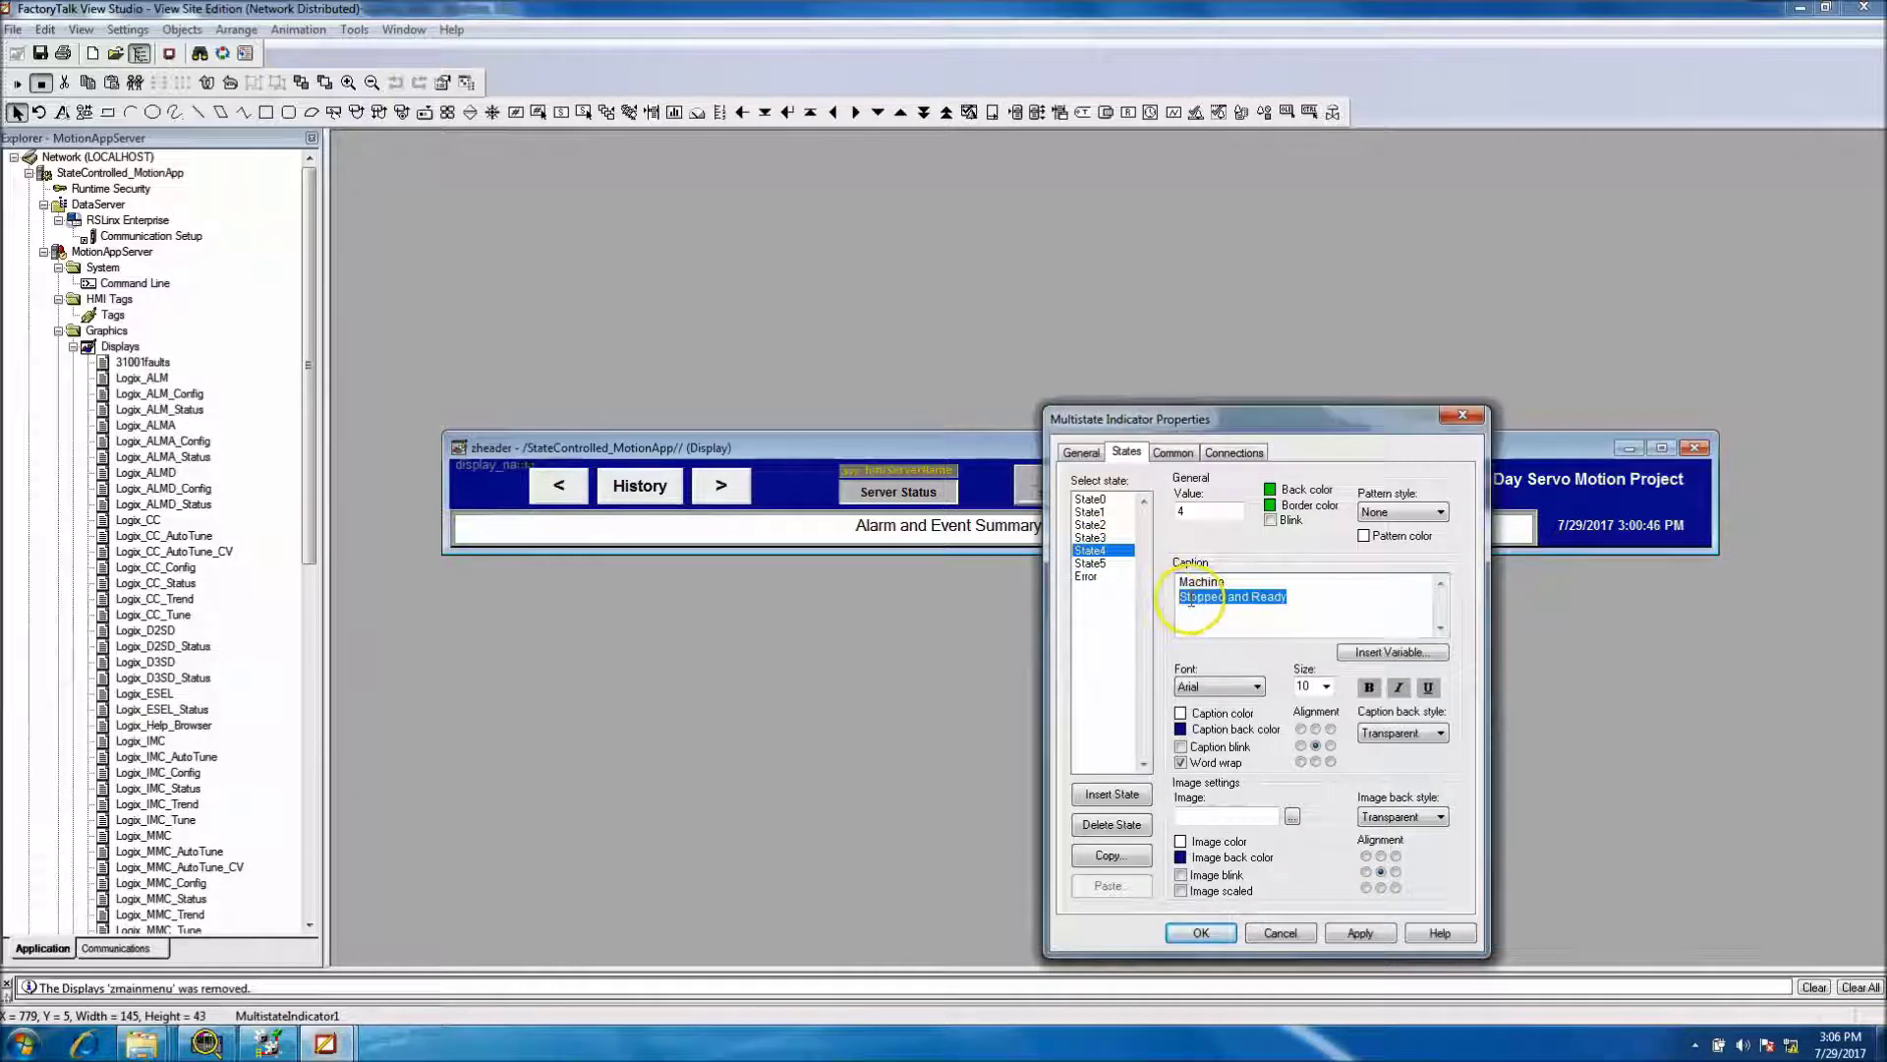
{"action": "right_click", "coordinate": [1190, 597]}
{"action": "left_click", "coordinate": [1227, 678]}
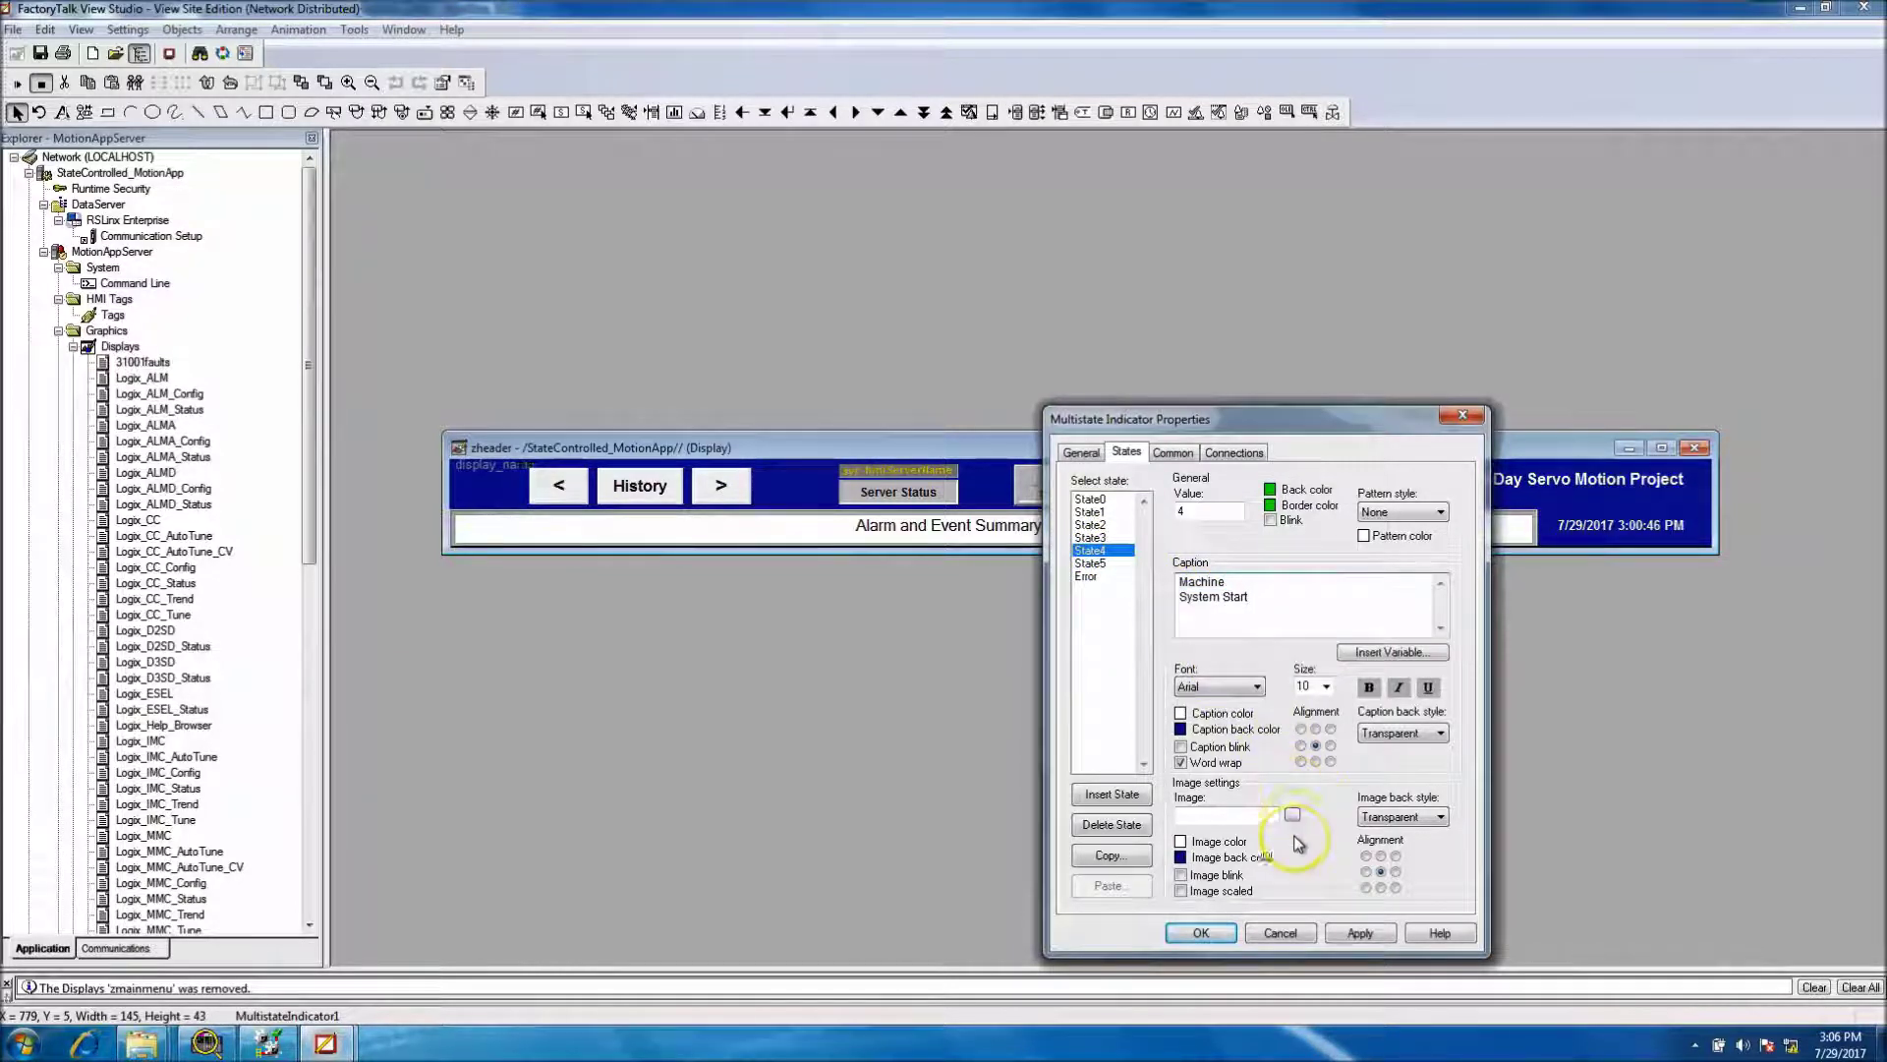
Switch to RSLogix 5000 and copy "Wait on Stop" from the Machine State 05 comment in Machine_SSL.
{"action": "mouse_move", "coordinate": [267, 1042]}
{"action": "left_click", "coordinate": [265, 973]}
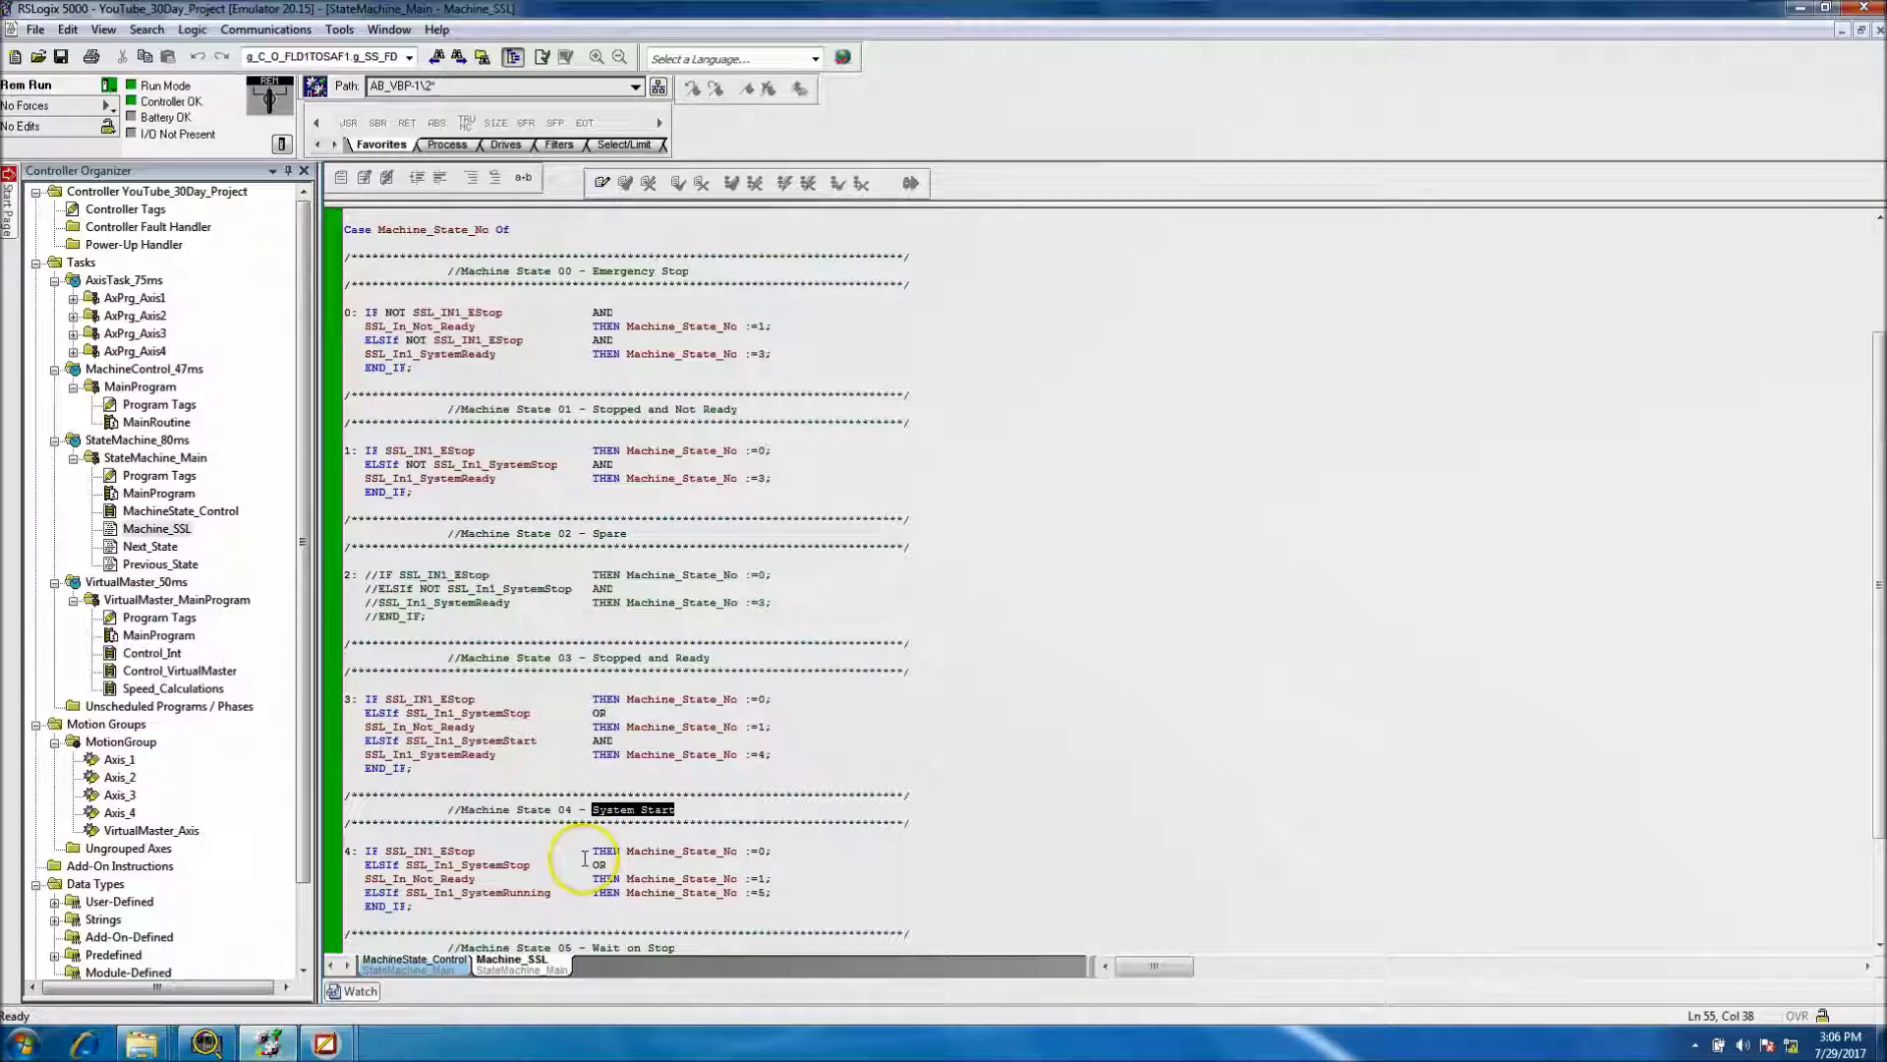
{"action": "left_click_drag", "start_coordinate": [1877, 757], "coordinate": [1877, 850]}
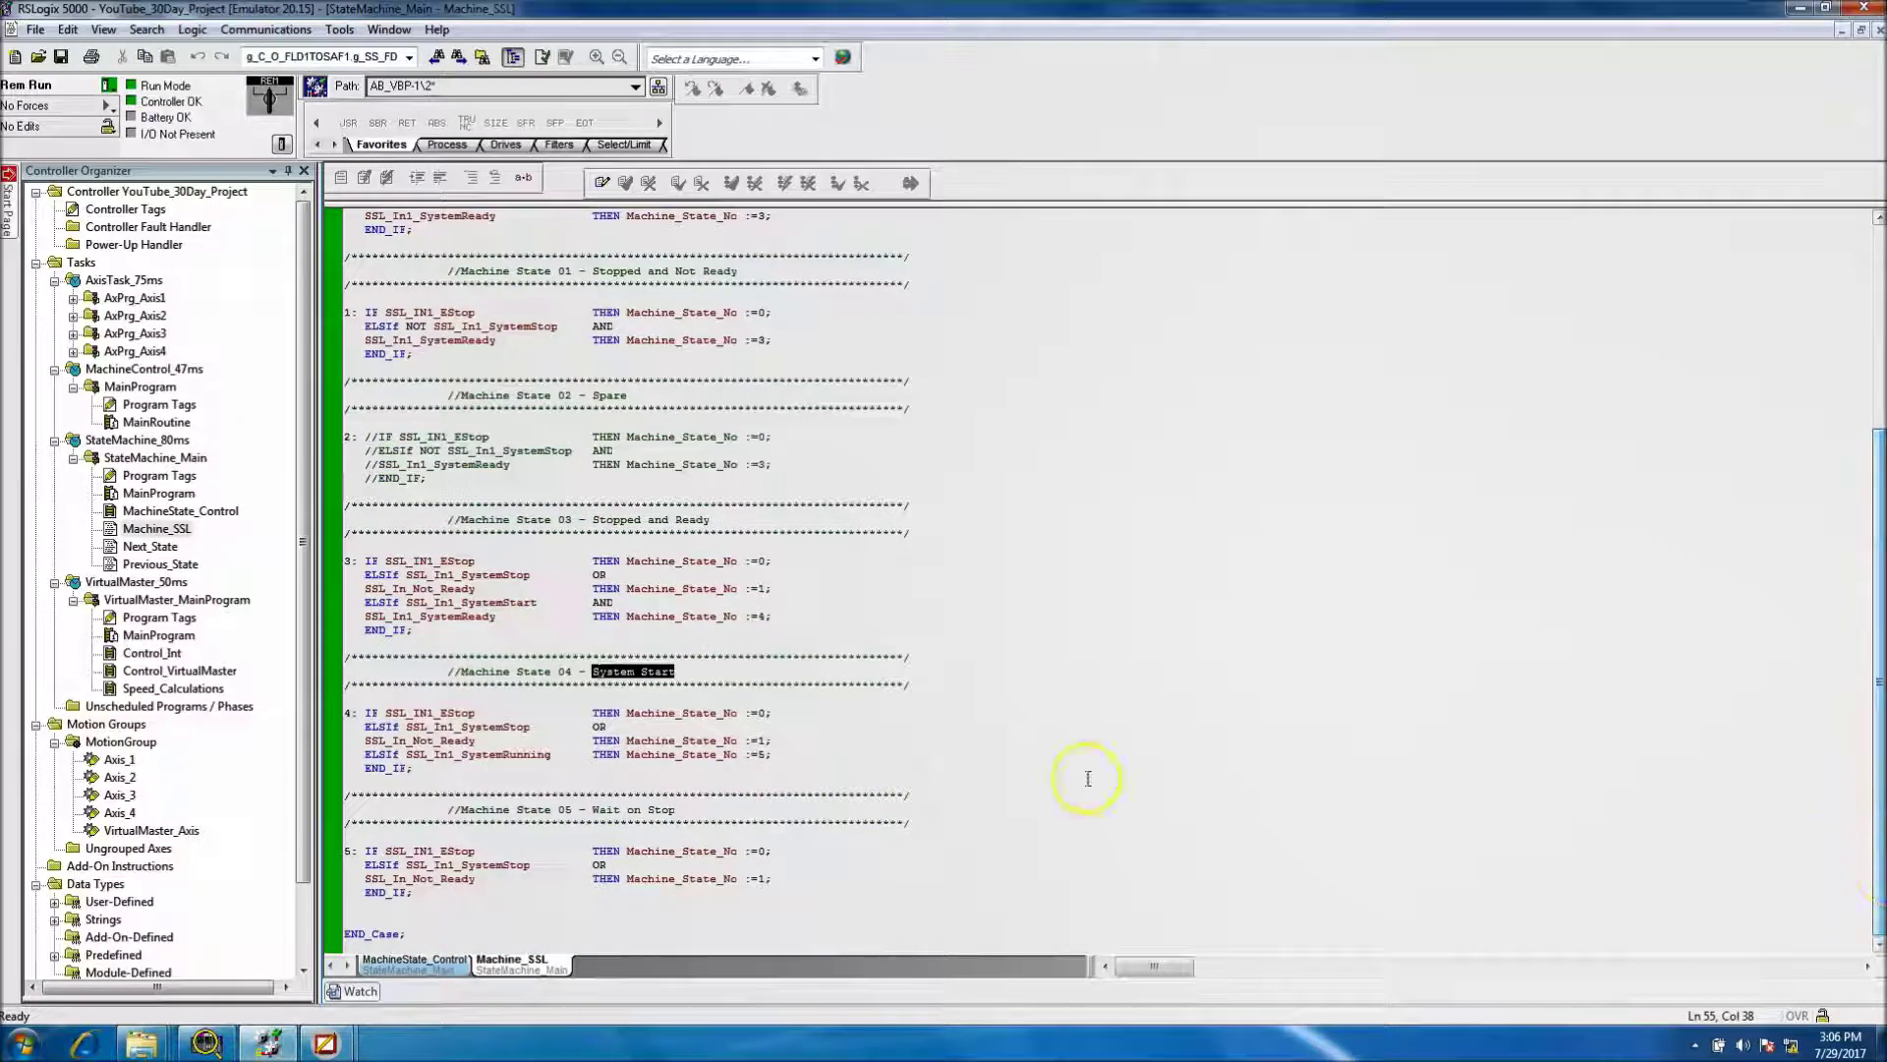
{"action": "left_click", "coordinate": [678, 809]}
{"action": "left_click_drag", "start_coordinate": [678, 809], "coordinate": [596, 806]}
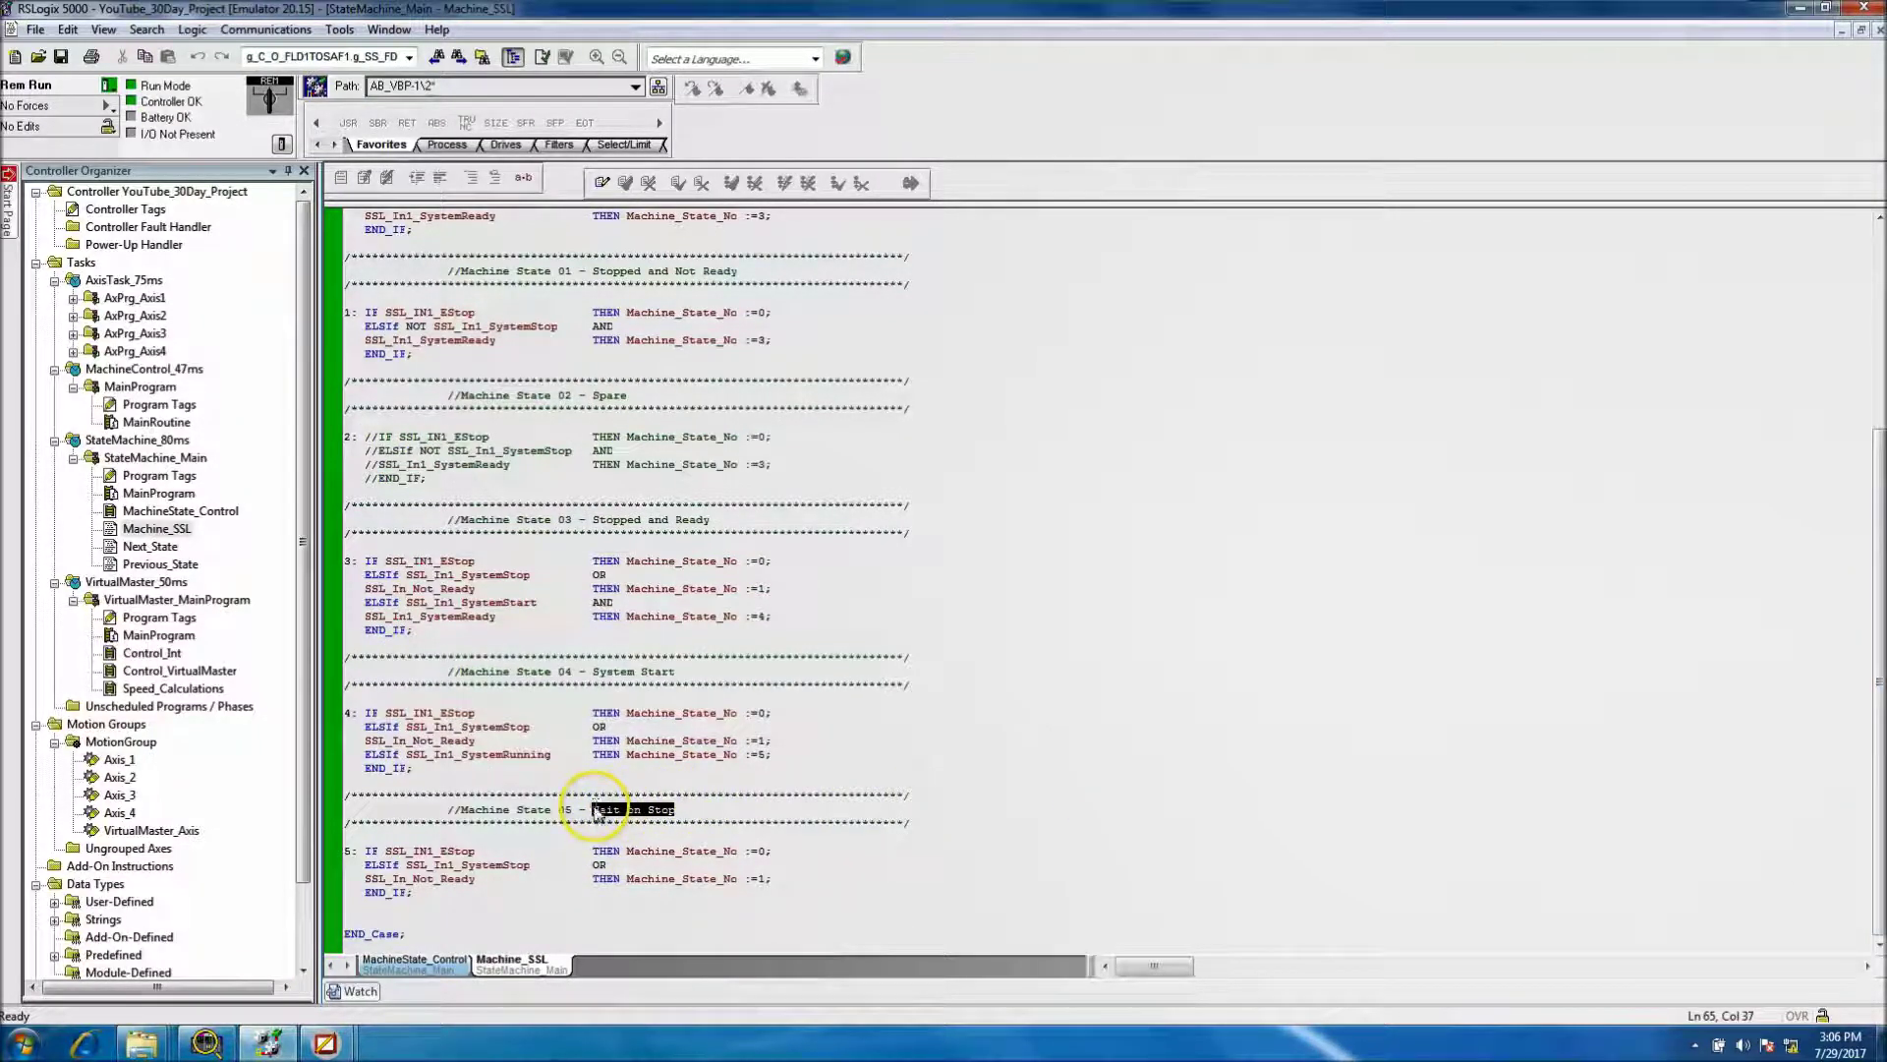
{"action": "right_click", "coordinate": [596, 810]}
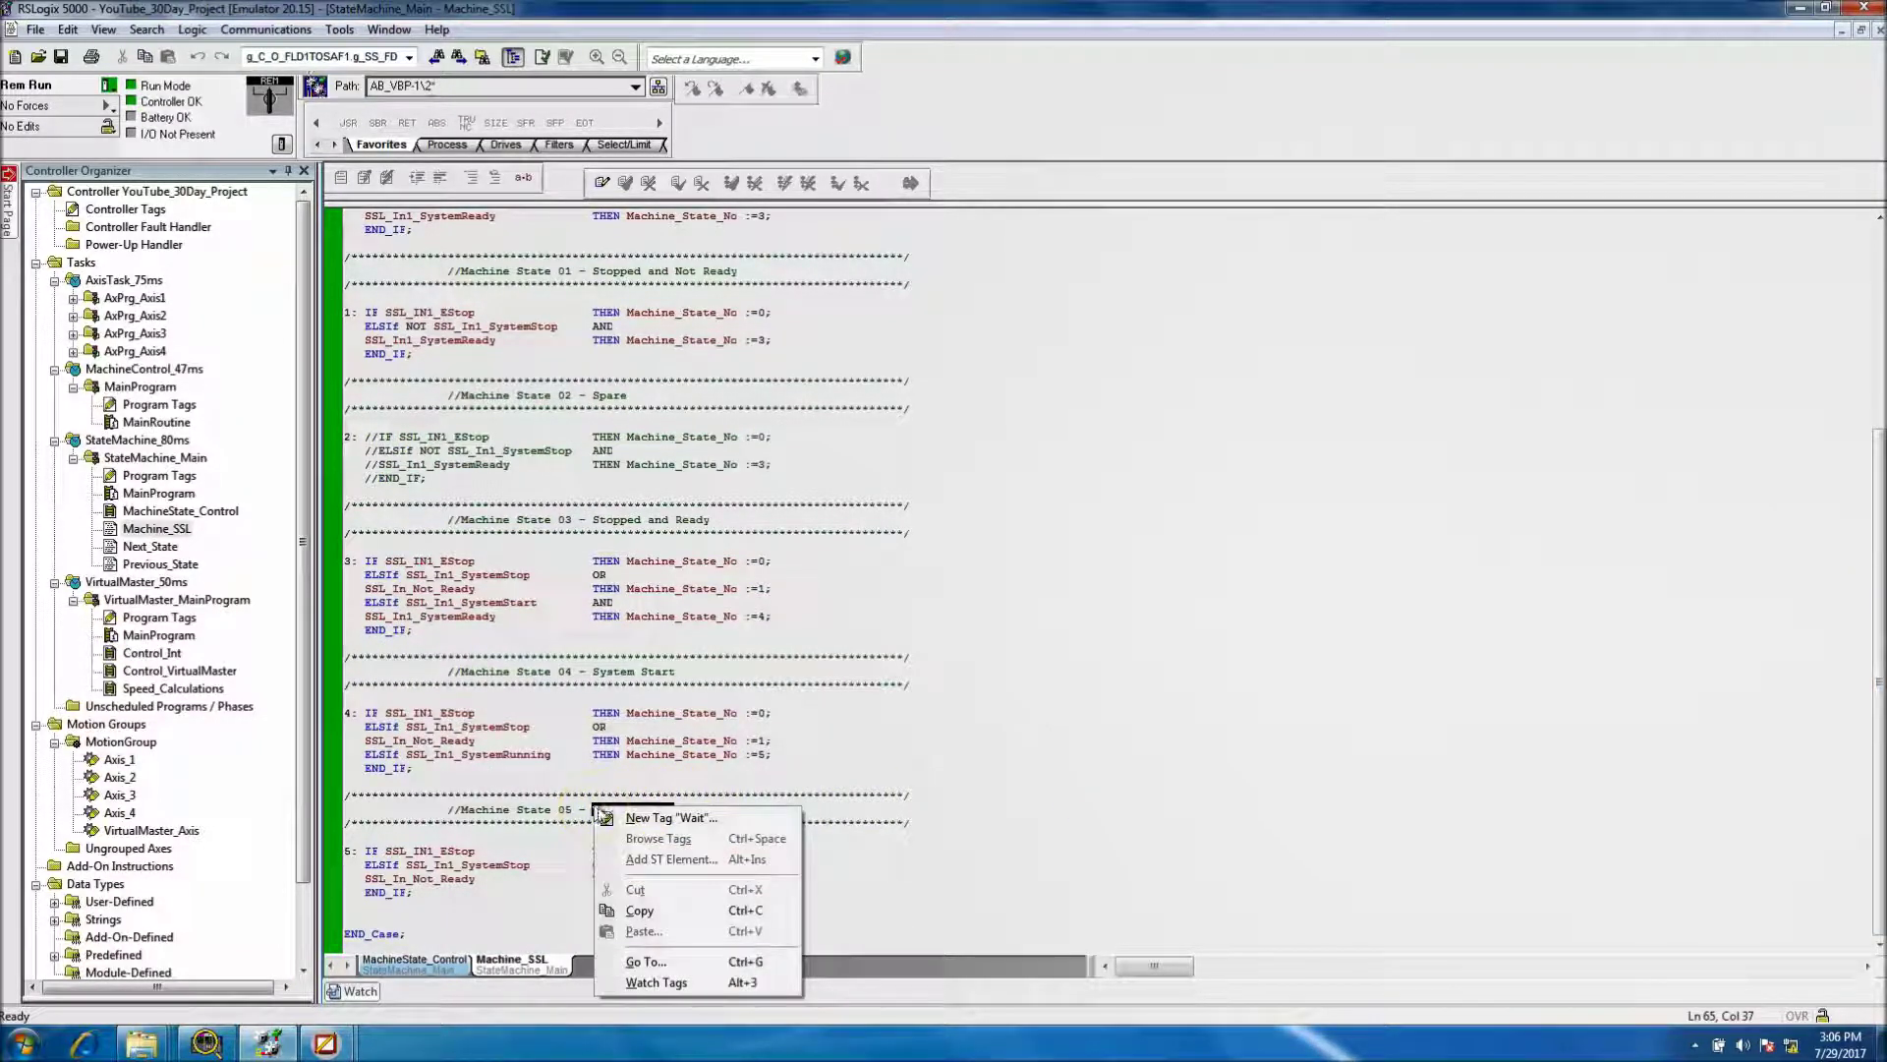
{"action": "left_click", "coordinate": [637, 915]}
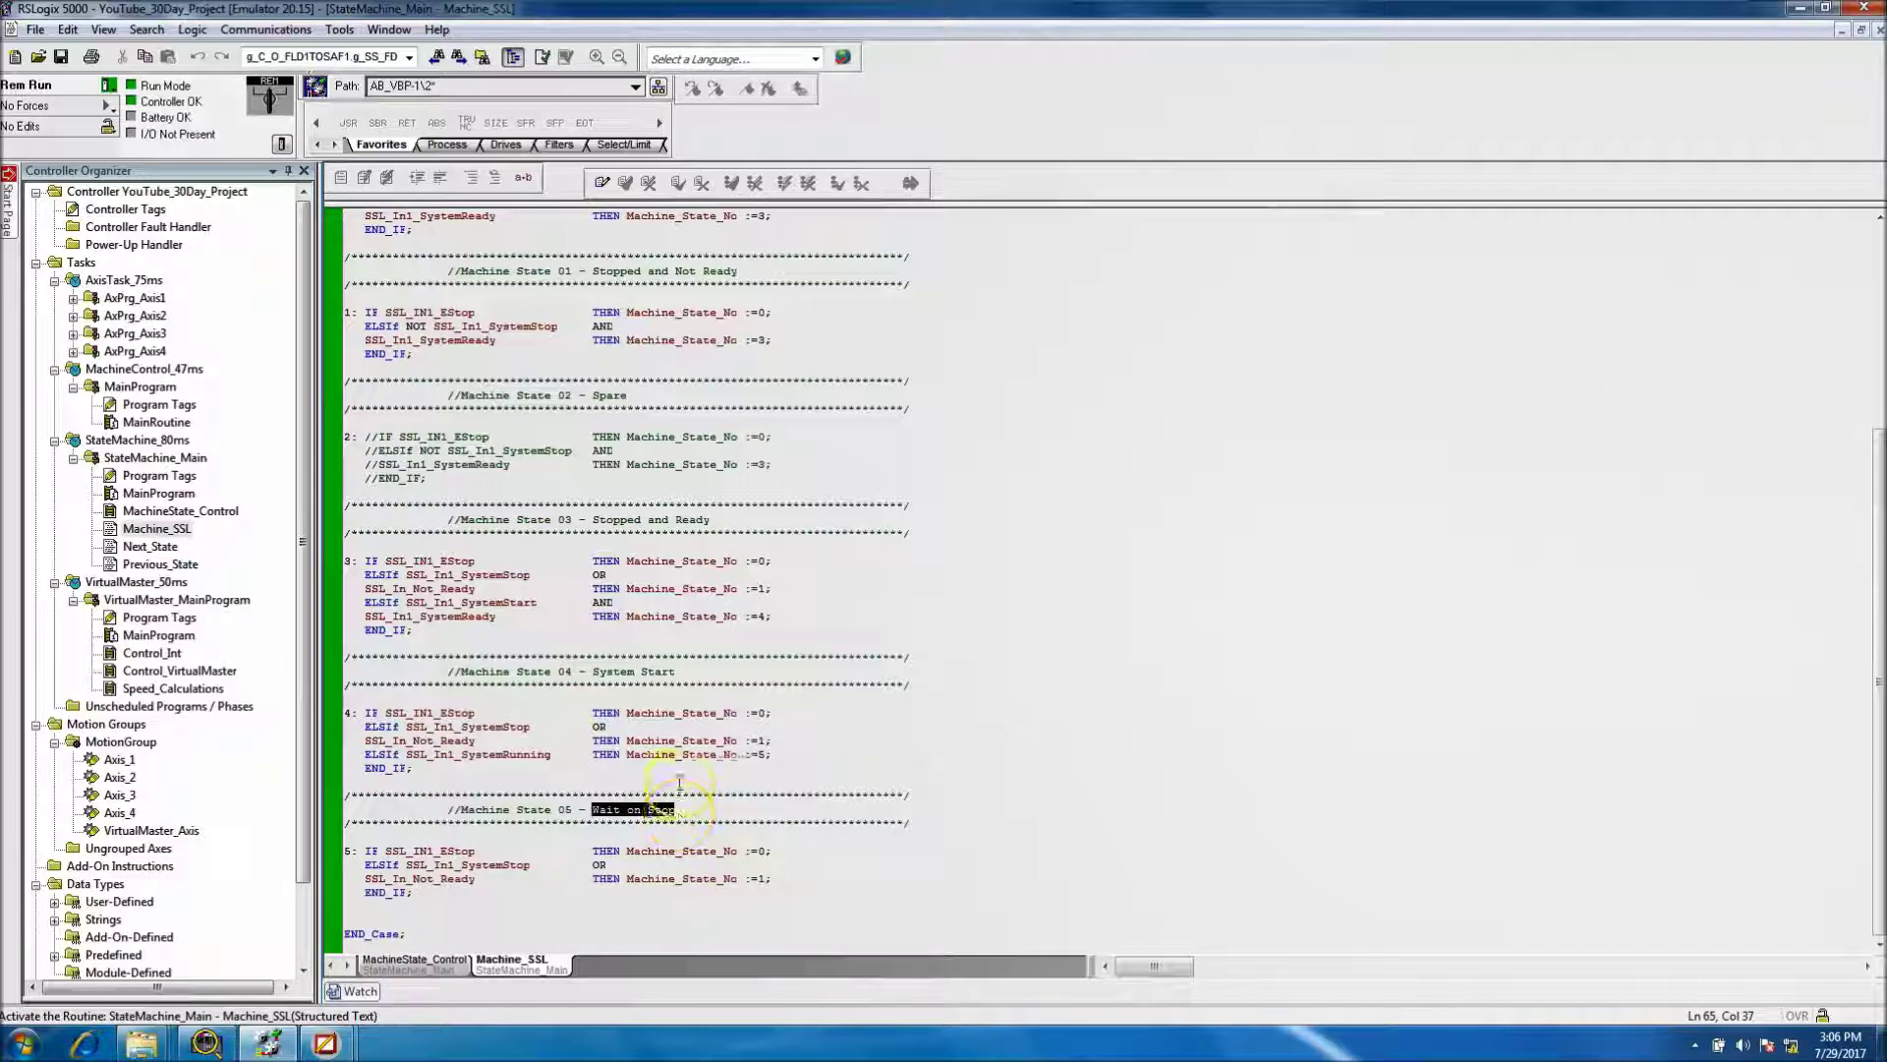
Switch to FactoryTalk View Studio and replace the second line of State4's caption with the copied "Wait on Stop".
{"action": "mouse_move", "coordinate": [323, 1042]}
{"action": "left_click", "coordinate": [427, 953]}
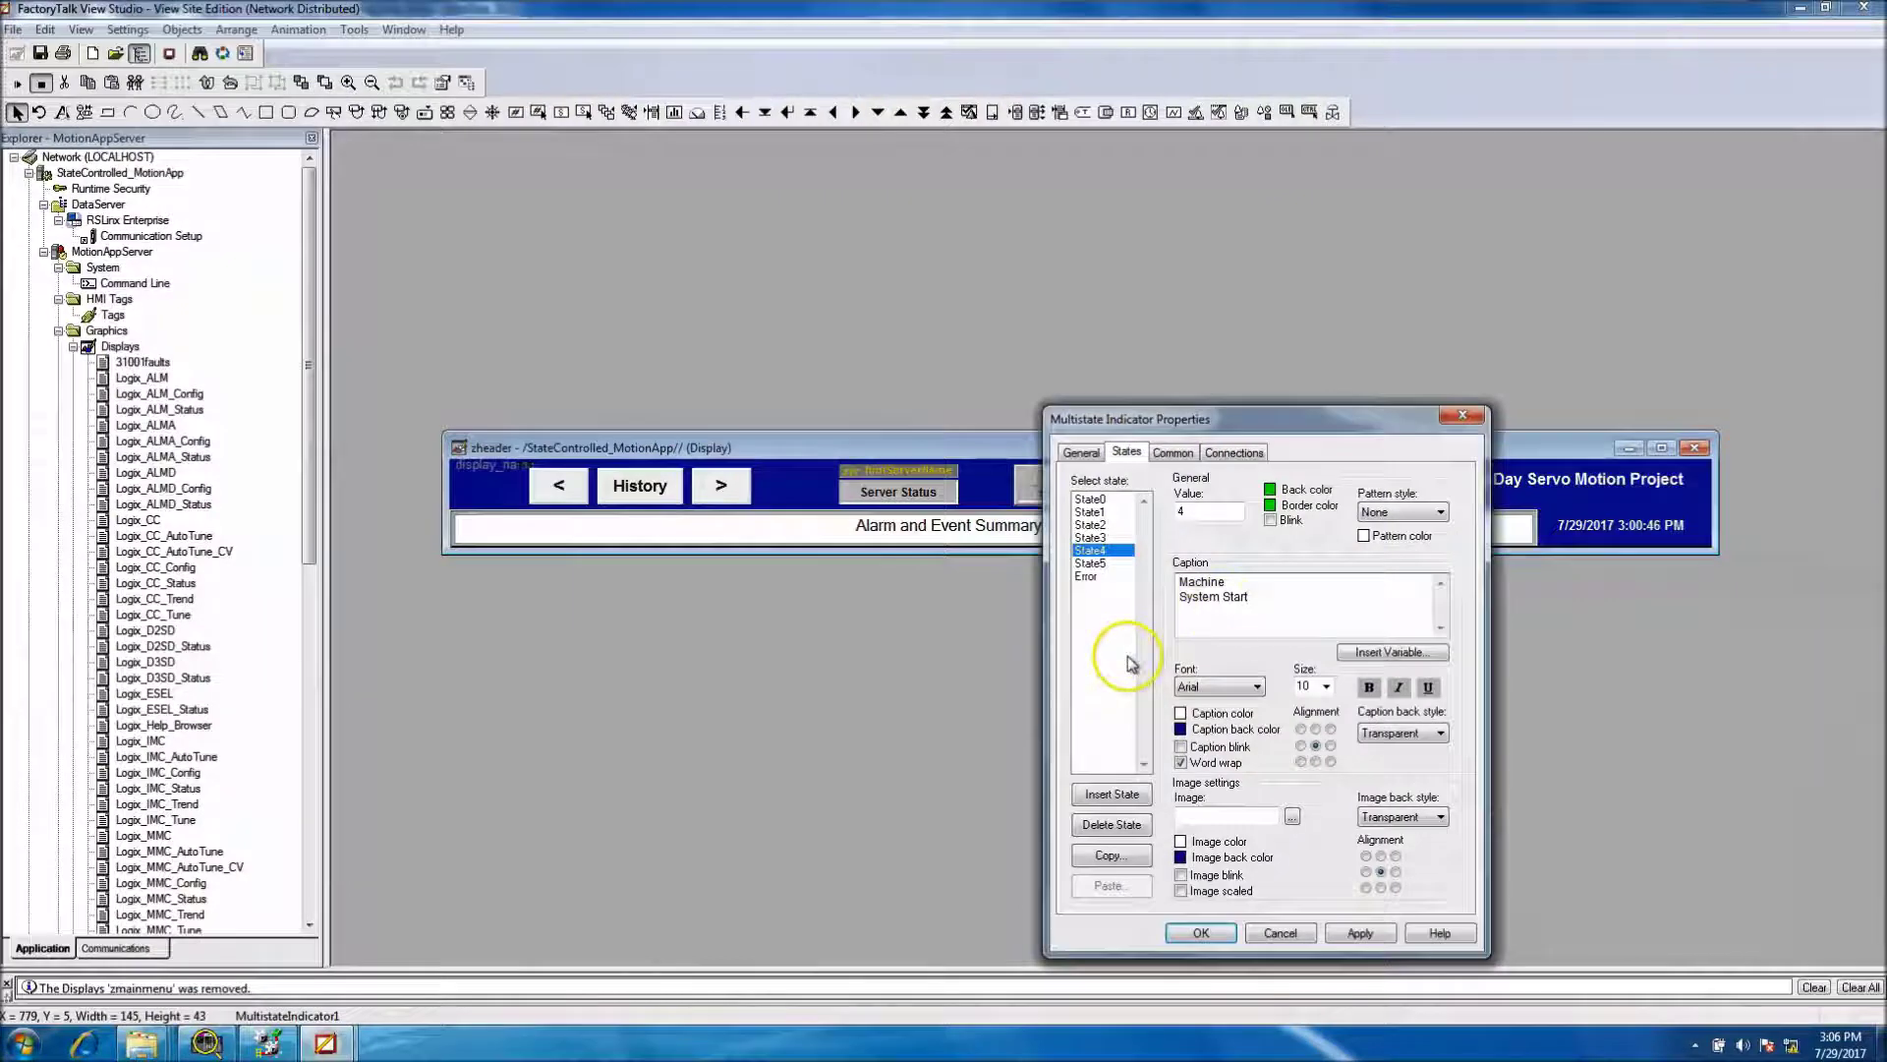
{"action": "left_click_drag", "start_coordinate": [1248, 597], "coordinate": [1142, 595]}
{"action": "key", "text": "ctrl+v"}
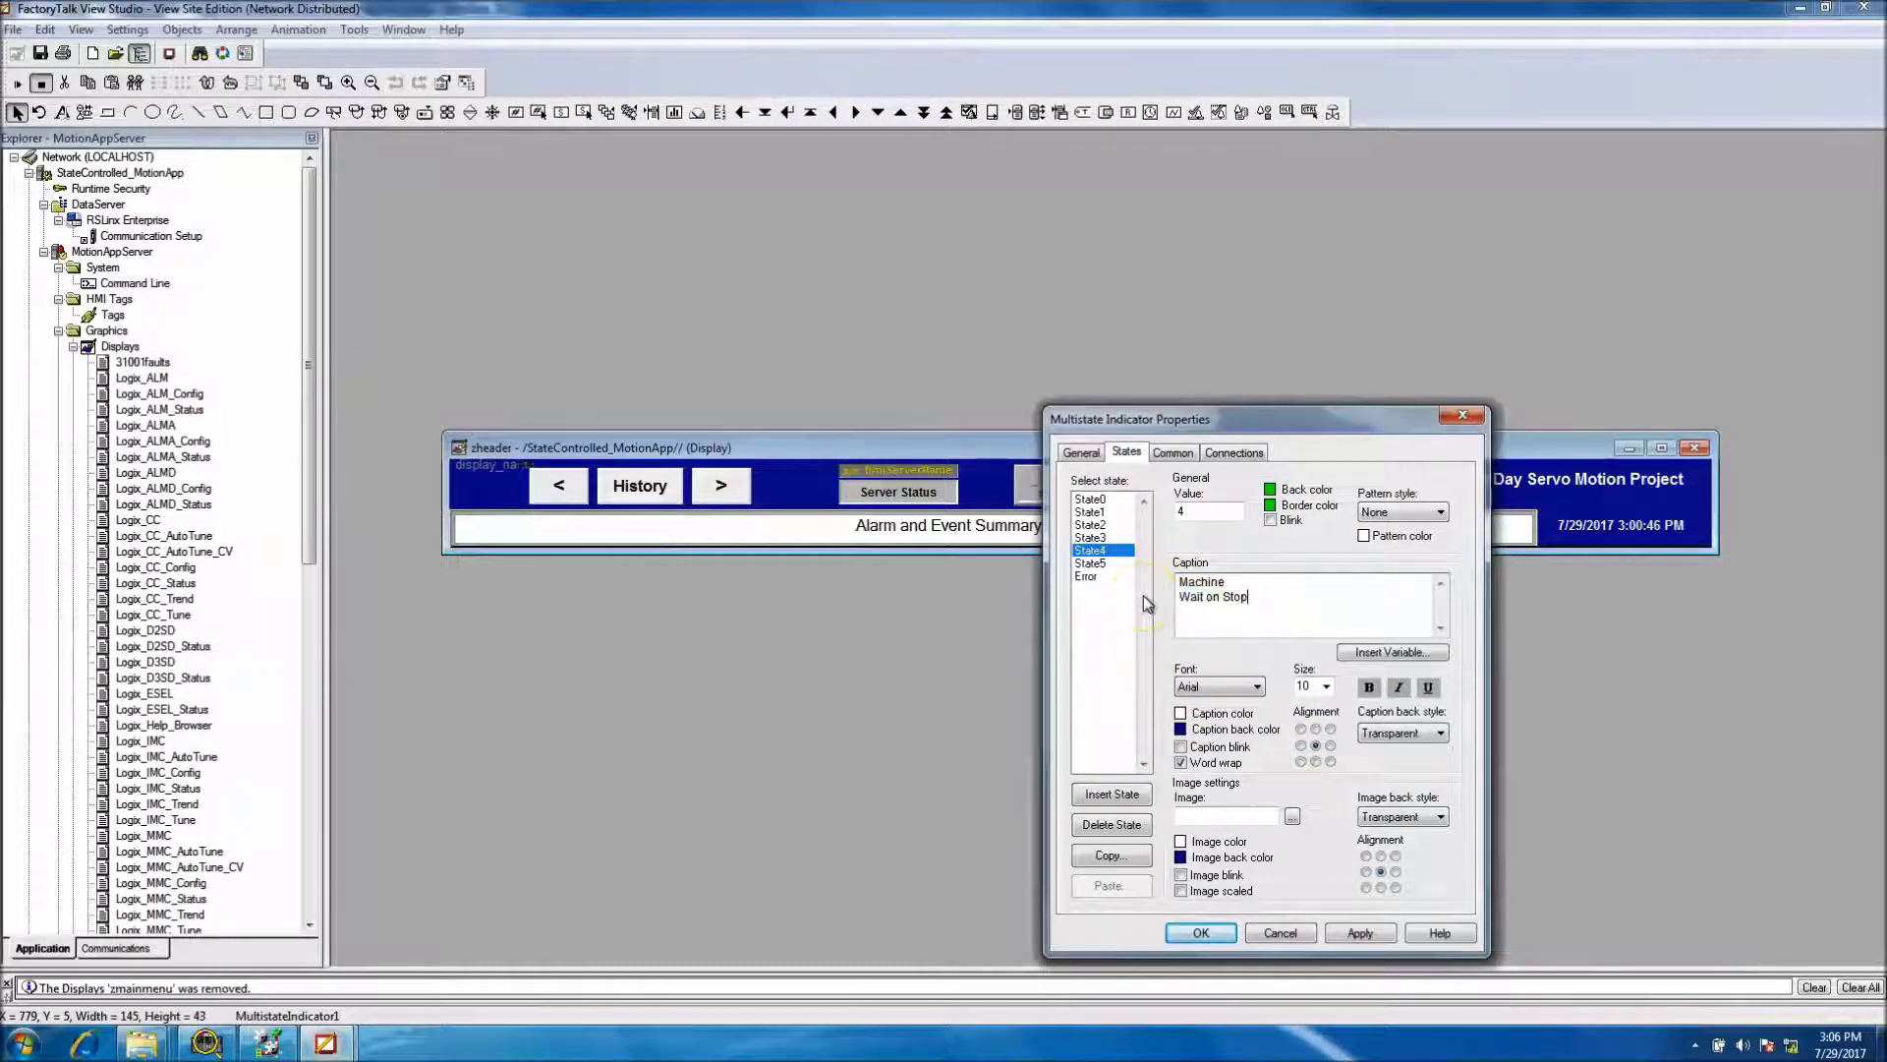
Delete "Wait on Stop" from State4's caption and enter "System Running" as the second line below "Machine".
{"action": "key", "text": "BackSpace"}
{"action": "key", "text": "BackSpace"}
{"action": "key", "text": "BackSpace"}
{"action": "key", "text": "BackSpace"}
{"action": "key", "text": "BackSpace"}
{"action": "key", "text": "BackSpace"}
{"action": "key", "text": "BackSpace"}
{"action": "key", "text": "BackSpace"}
{"action": "key", "text": "BackSpace"}
{"action": "key", "text": "BackSpace"}
{"action": "key", "text": "BackSpace"}
{"action": "key", "text": "BackSpace"}
{"action": "key", "text": "BackSpace"}
{"action": "key", "text": "BackSpace"}
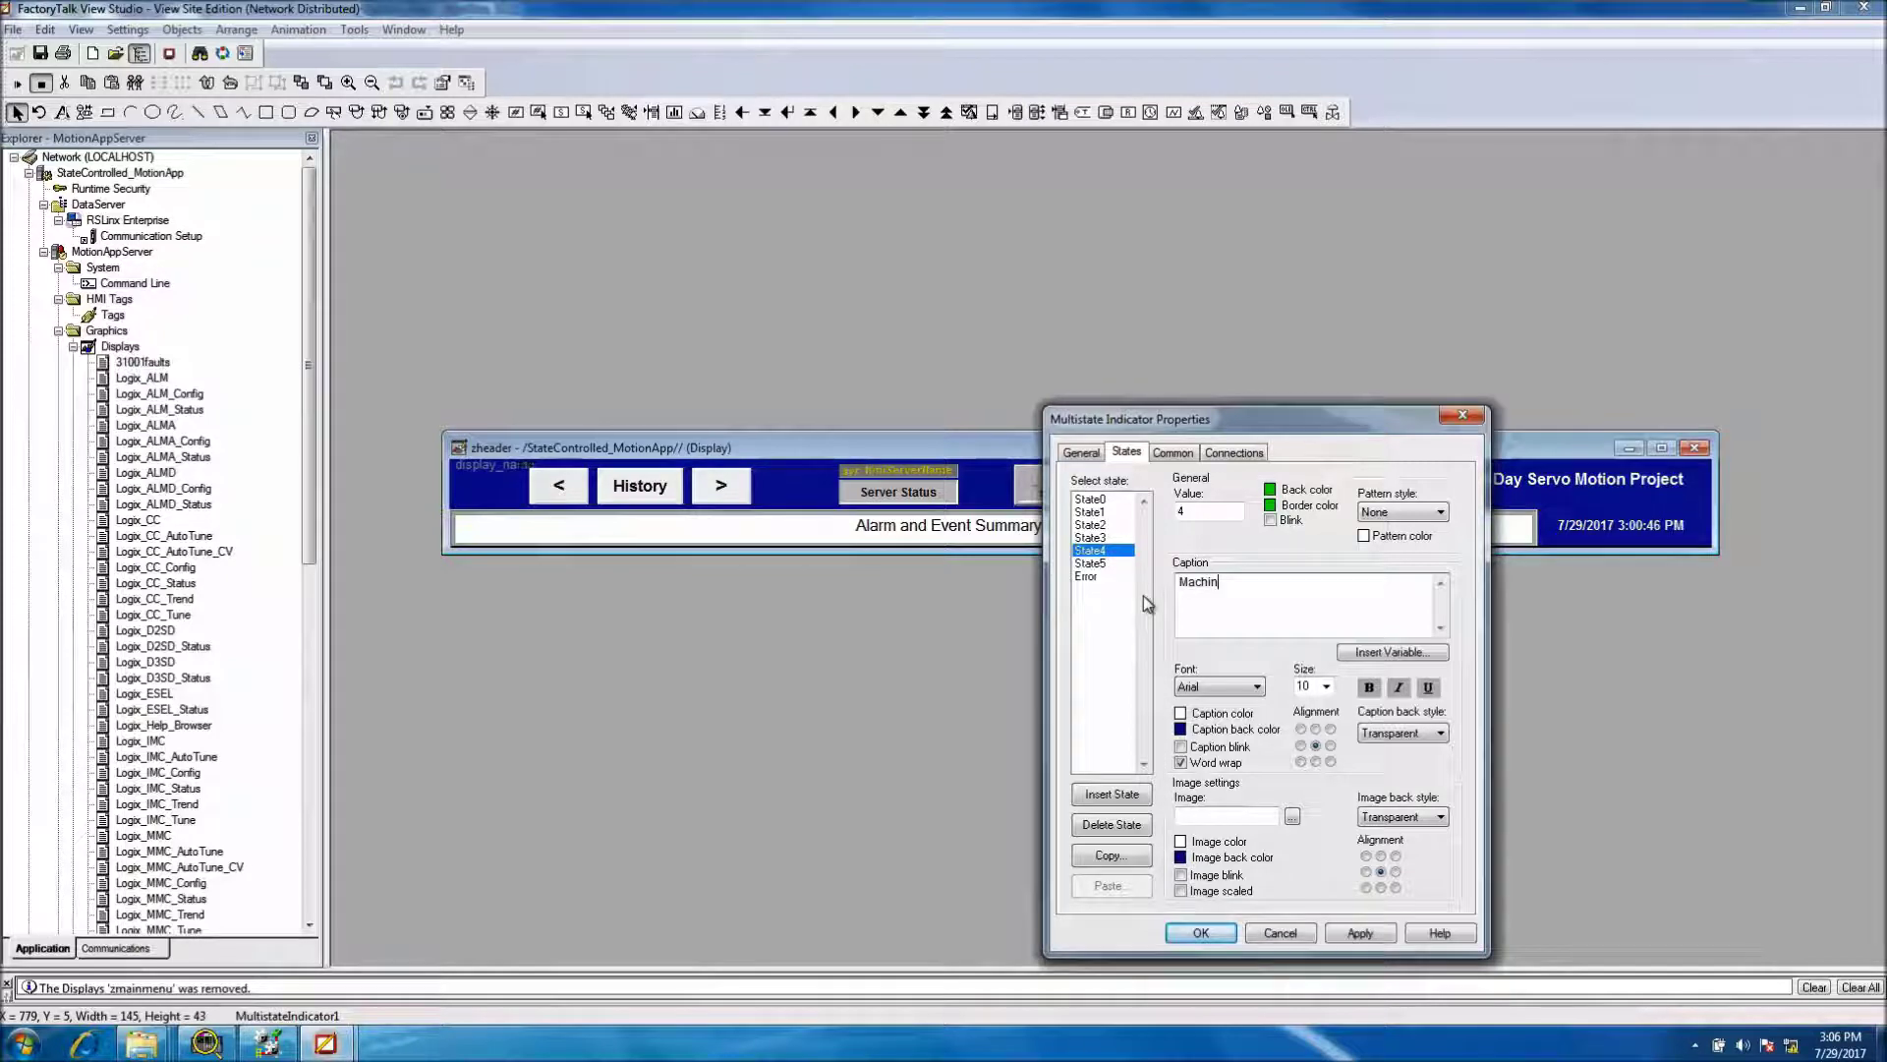
{"action": "type", "text": "e"}
Replace the second line of State5's caption with "System Running".
{"action": "left_click", "coordinate": [1091, 563]}
{"action": "left_click", "coordinate": [1296, 604]}
{"action": "left_click_drag", "start_coordinate": [1296, 604], "coordinate": [1103, 595]}
{"action": "key", "text": "BackSpace"}
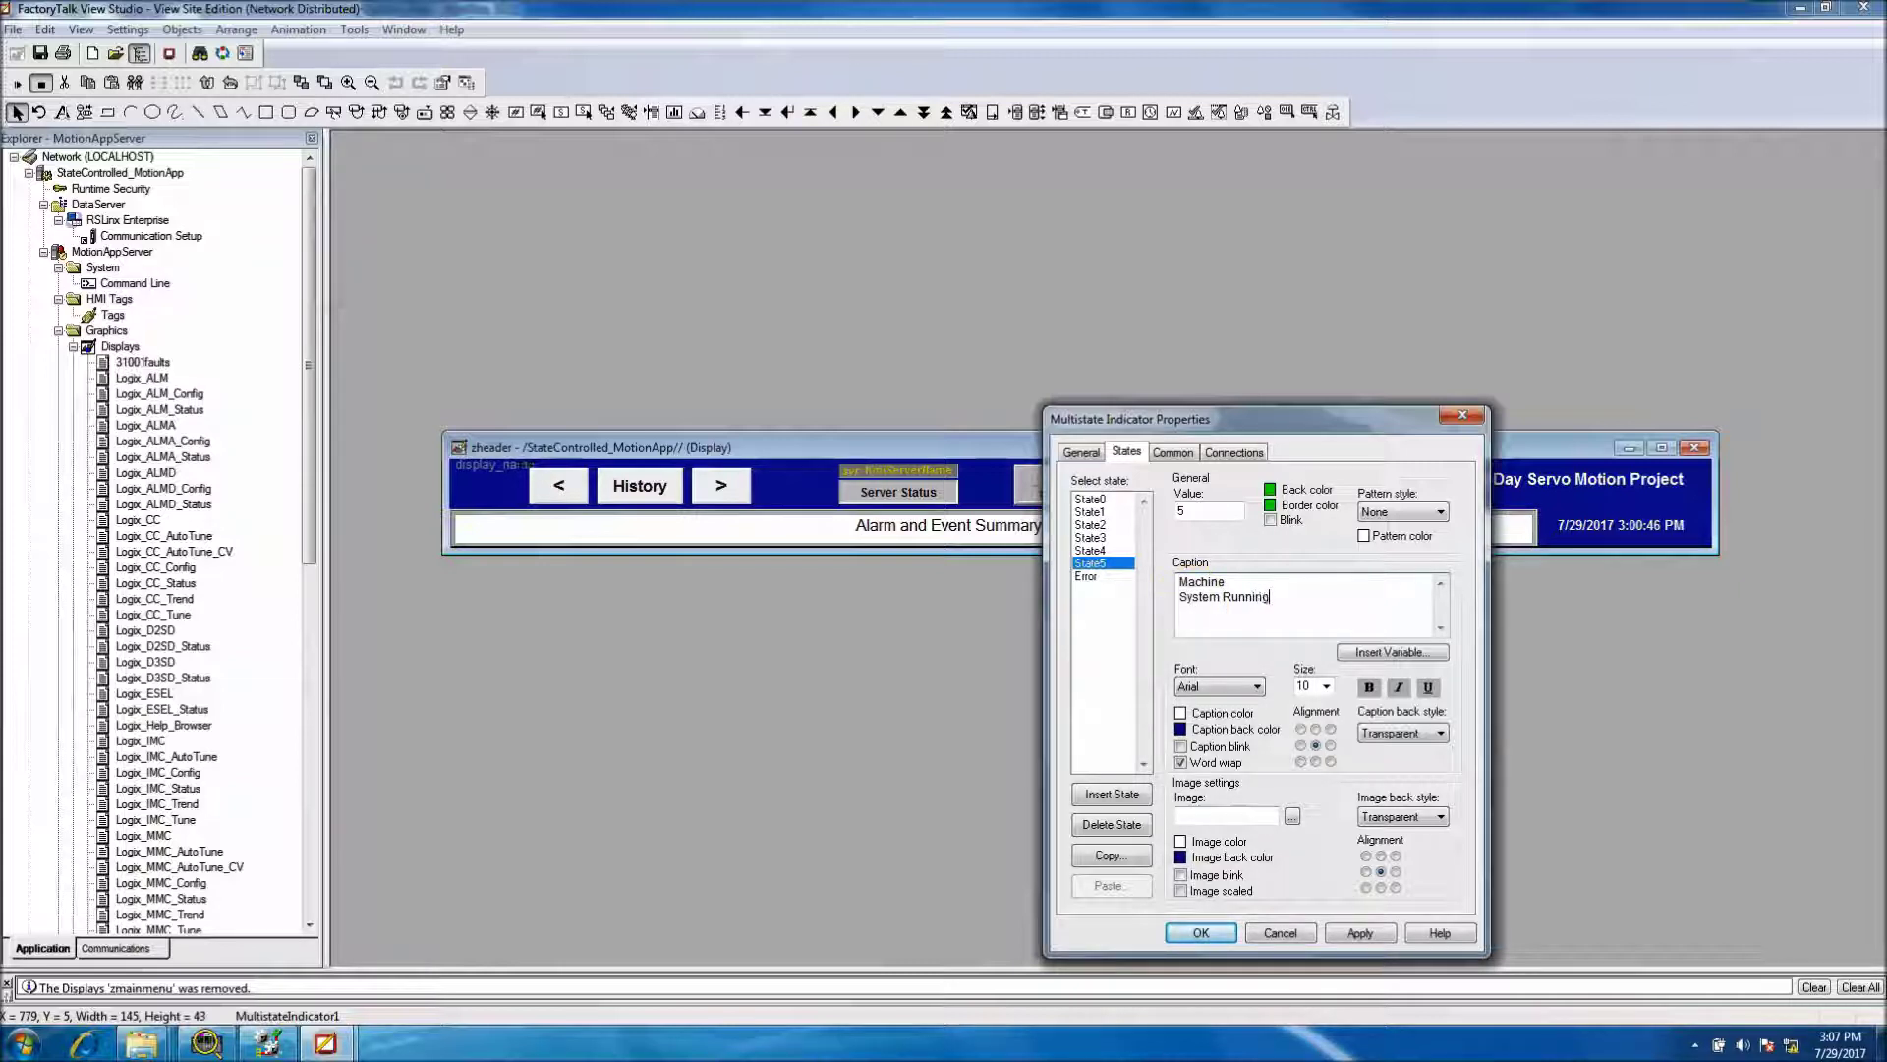
Select State4, switch to RSLogix 5000, and copy "System Start" from the Machine State 04 comment.
{"action": "left_click", "coordinate": [1090, 550]}
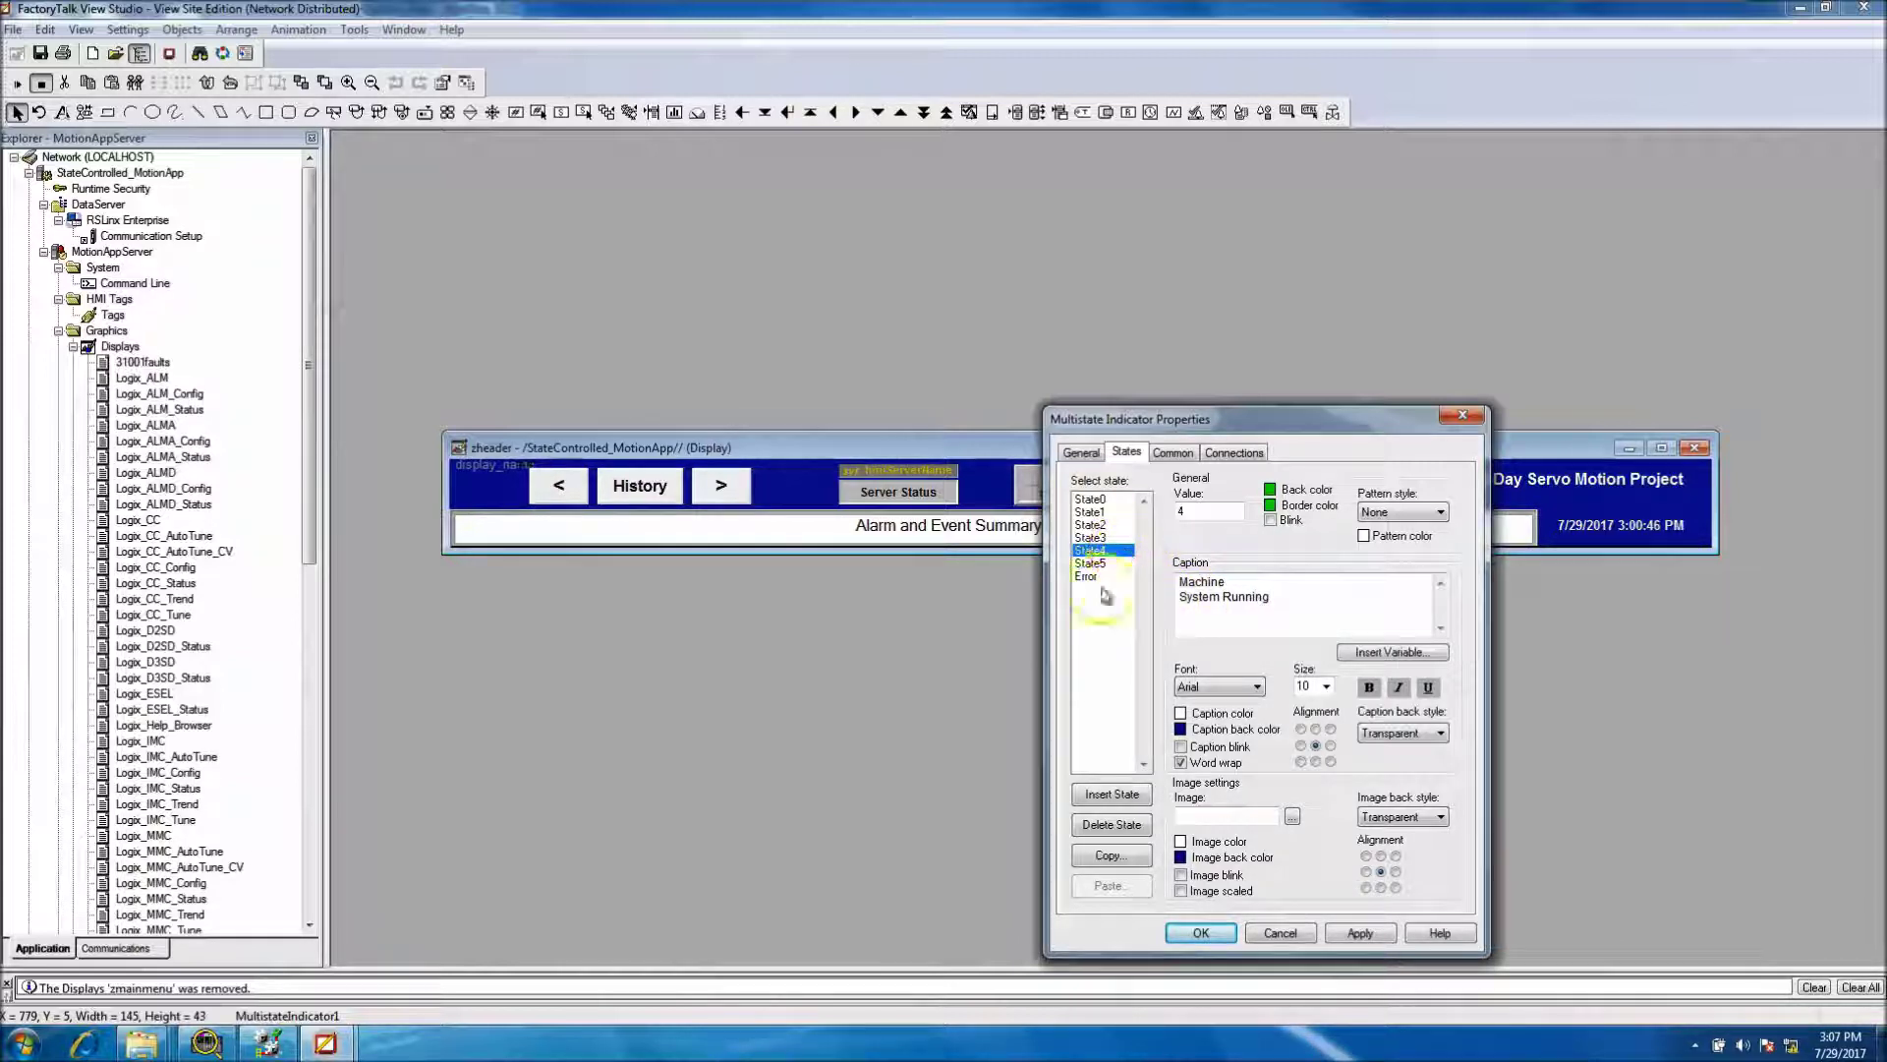
{"action": "left_click", "coordinate": [266, 1042]}
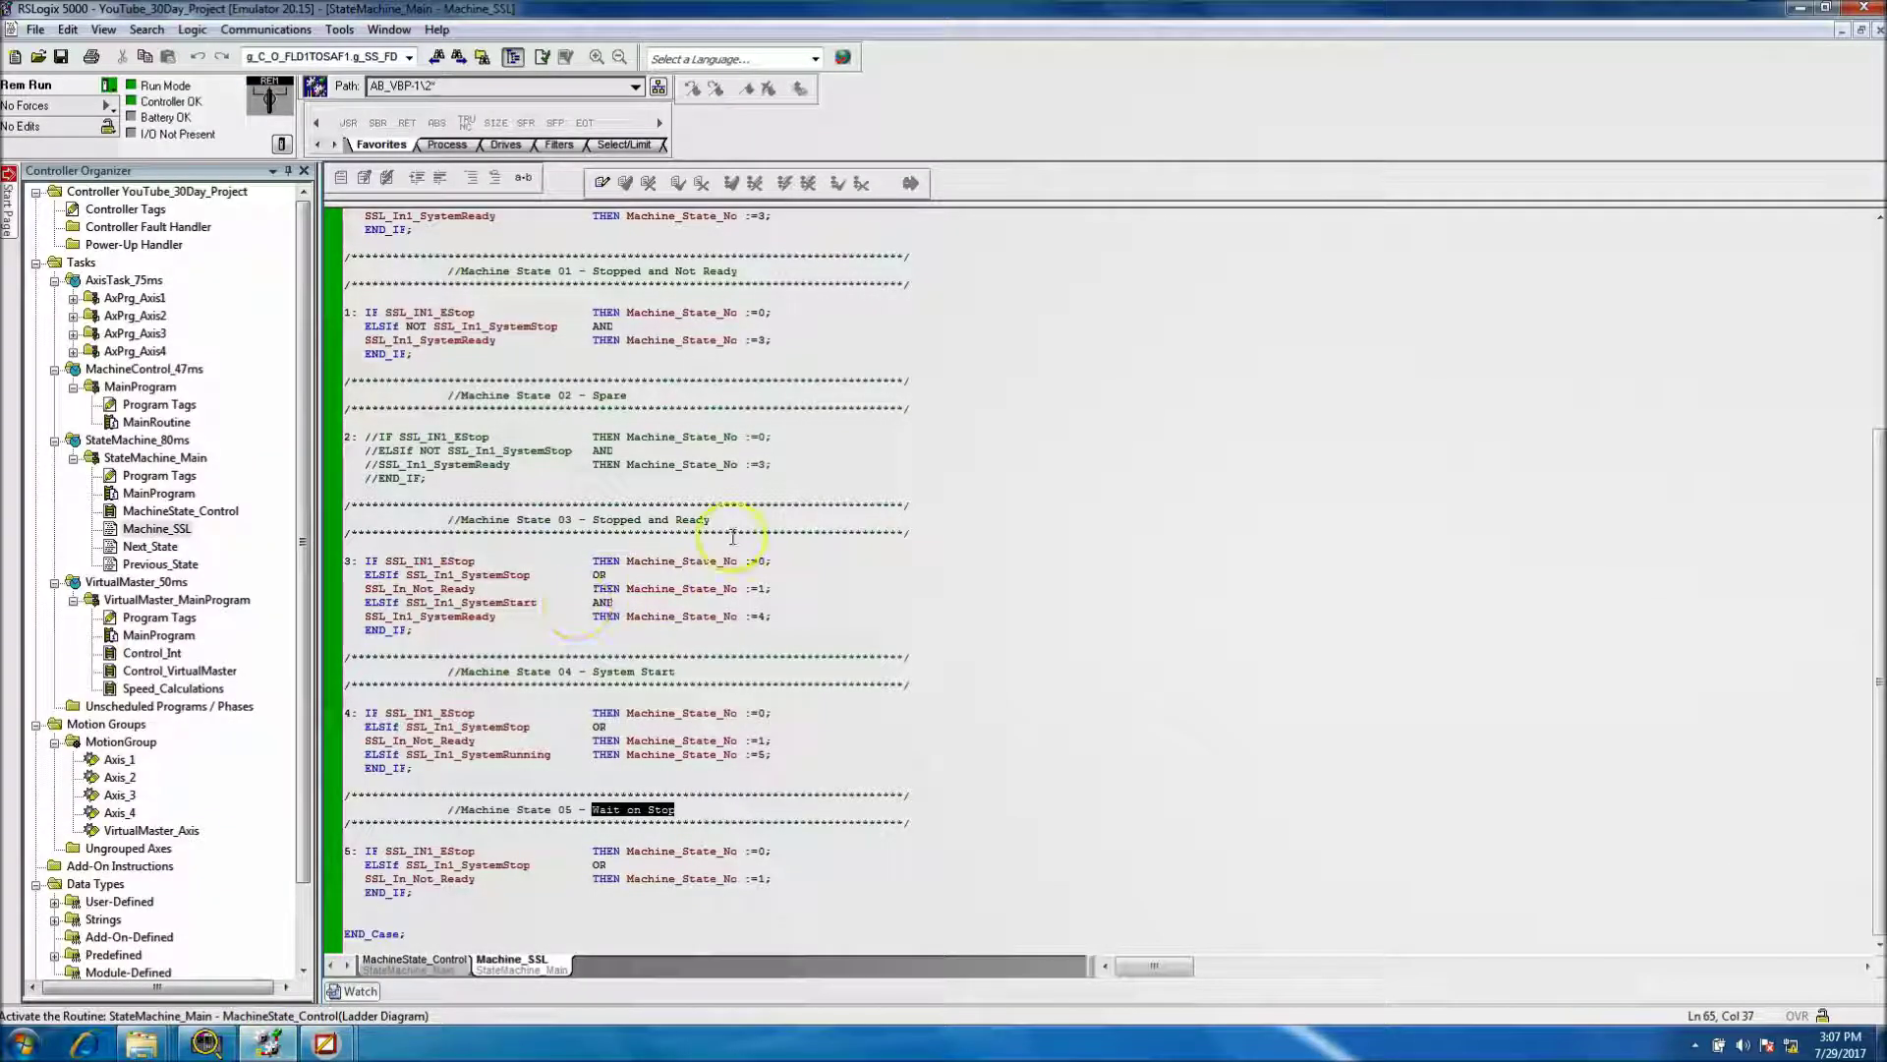
{"action": "left_click_drag", "start_coordinate": [675, 672], "coordinate": [581, 676]}
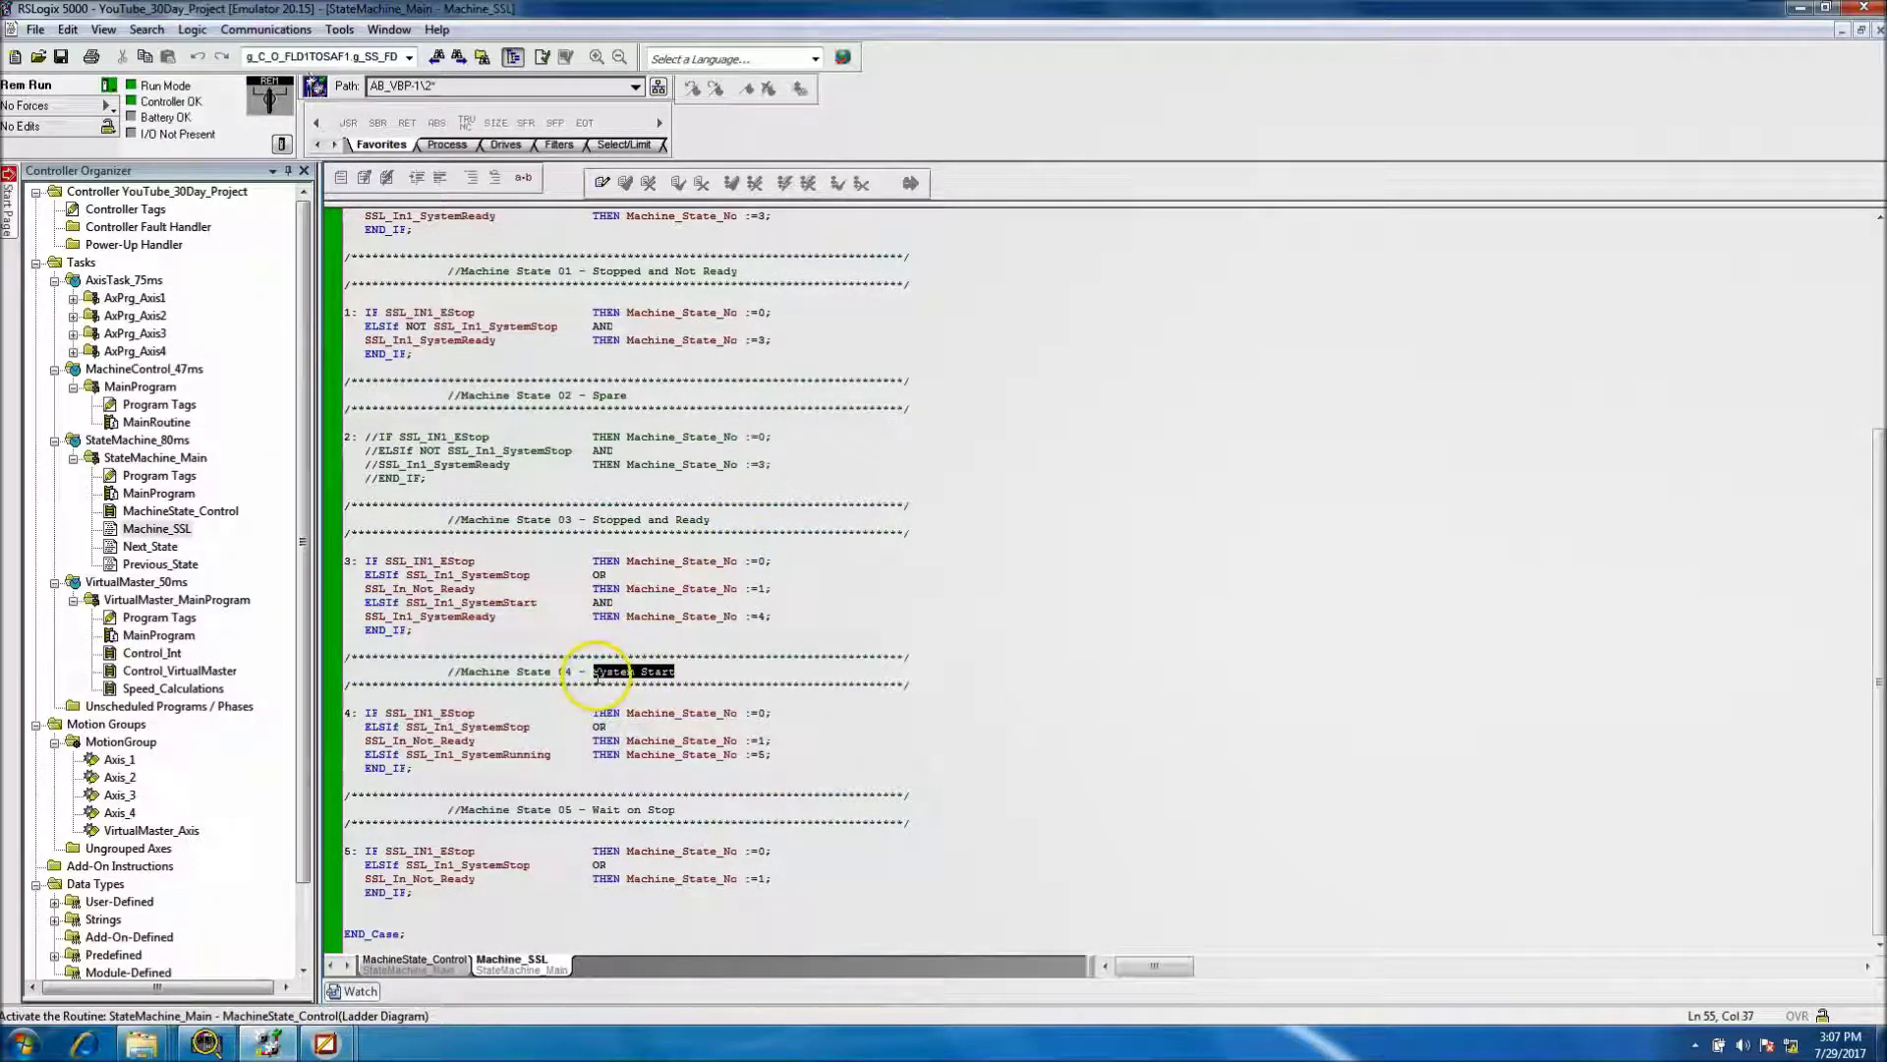
{"action": "right_click", "coordinate": [606, 678]}
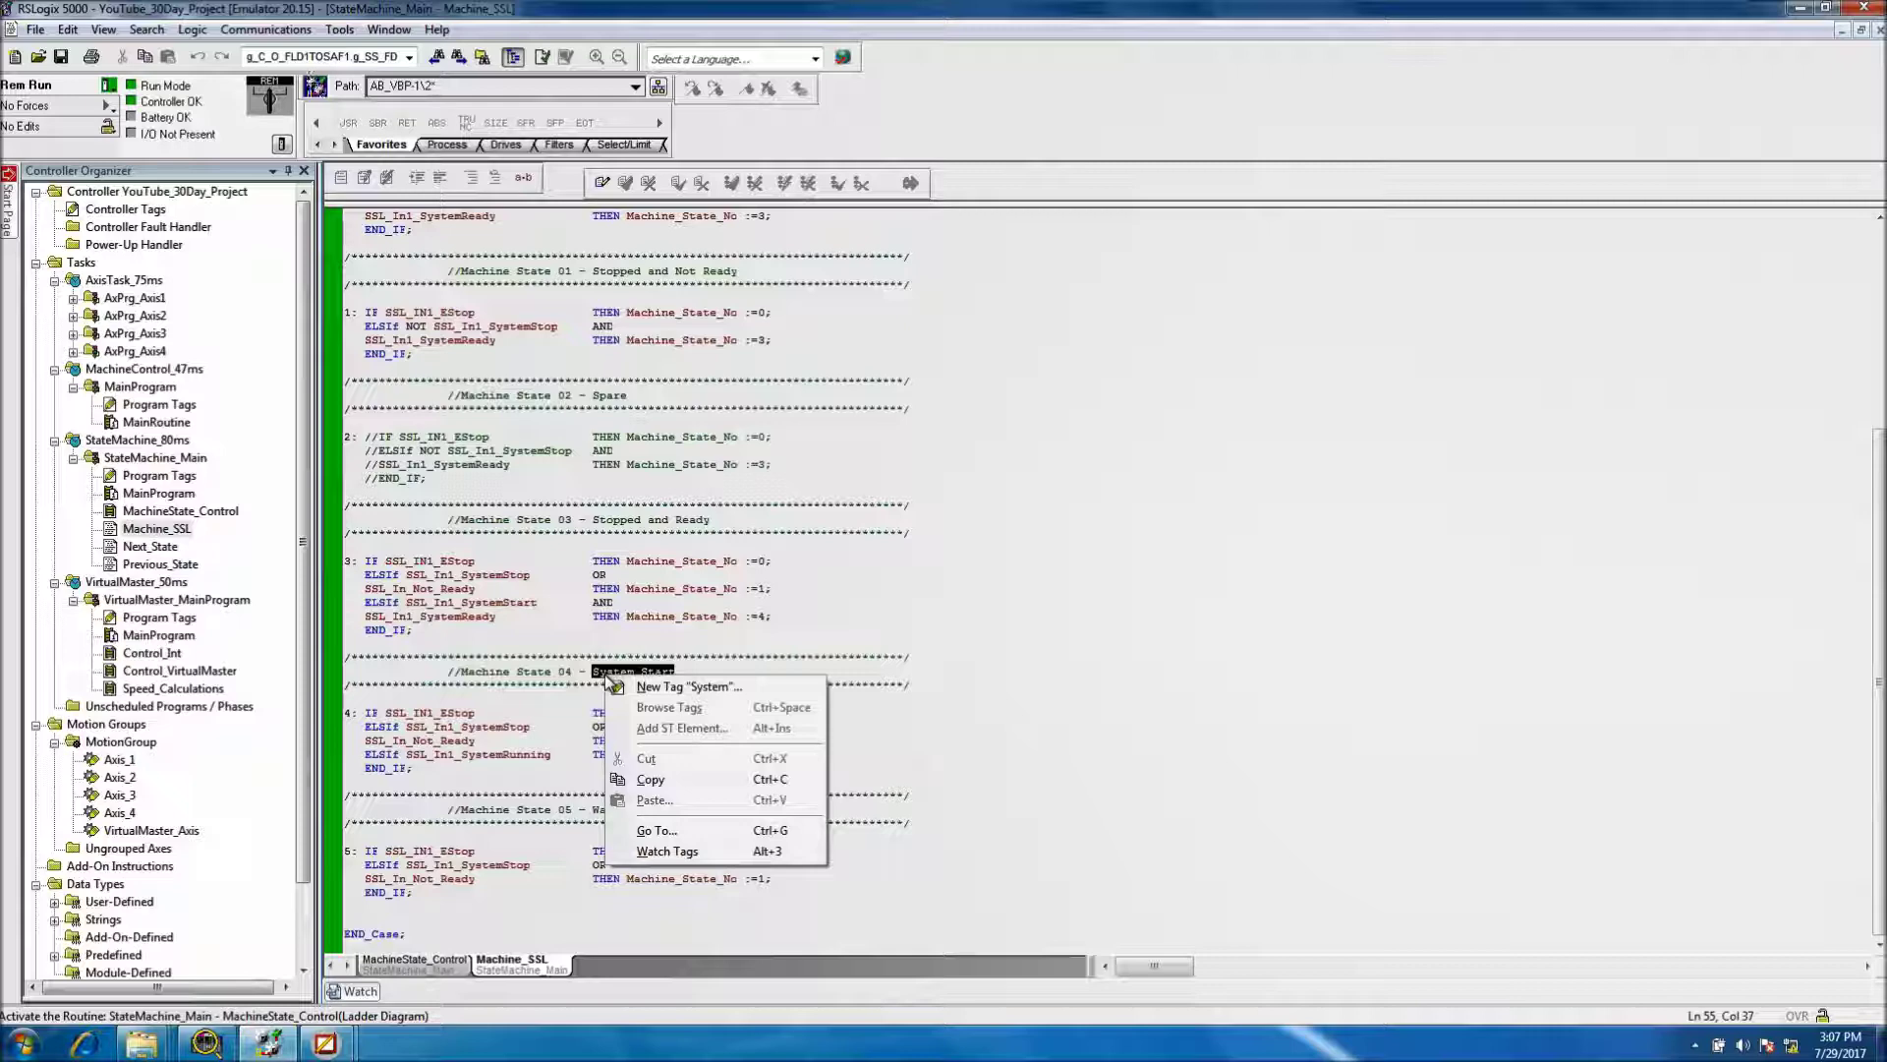
{"action": "left_click", "coordinate": [647, 785]}
Switch to FactoryTalk View Studio and replace "System Running" in State4's caption with the copied "System Start".
{"action": "mouse_move", "coordinate": [325, 1042]}
{"action": "left_click", "coordinate": [216, 933]}
{"action": "left_click_drag", "start_coordinate": [1288, 598], "coordinate": [1192, 603]}
{"action": "right_click", "coordinate": [1192, 603]}
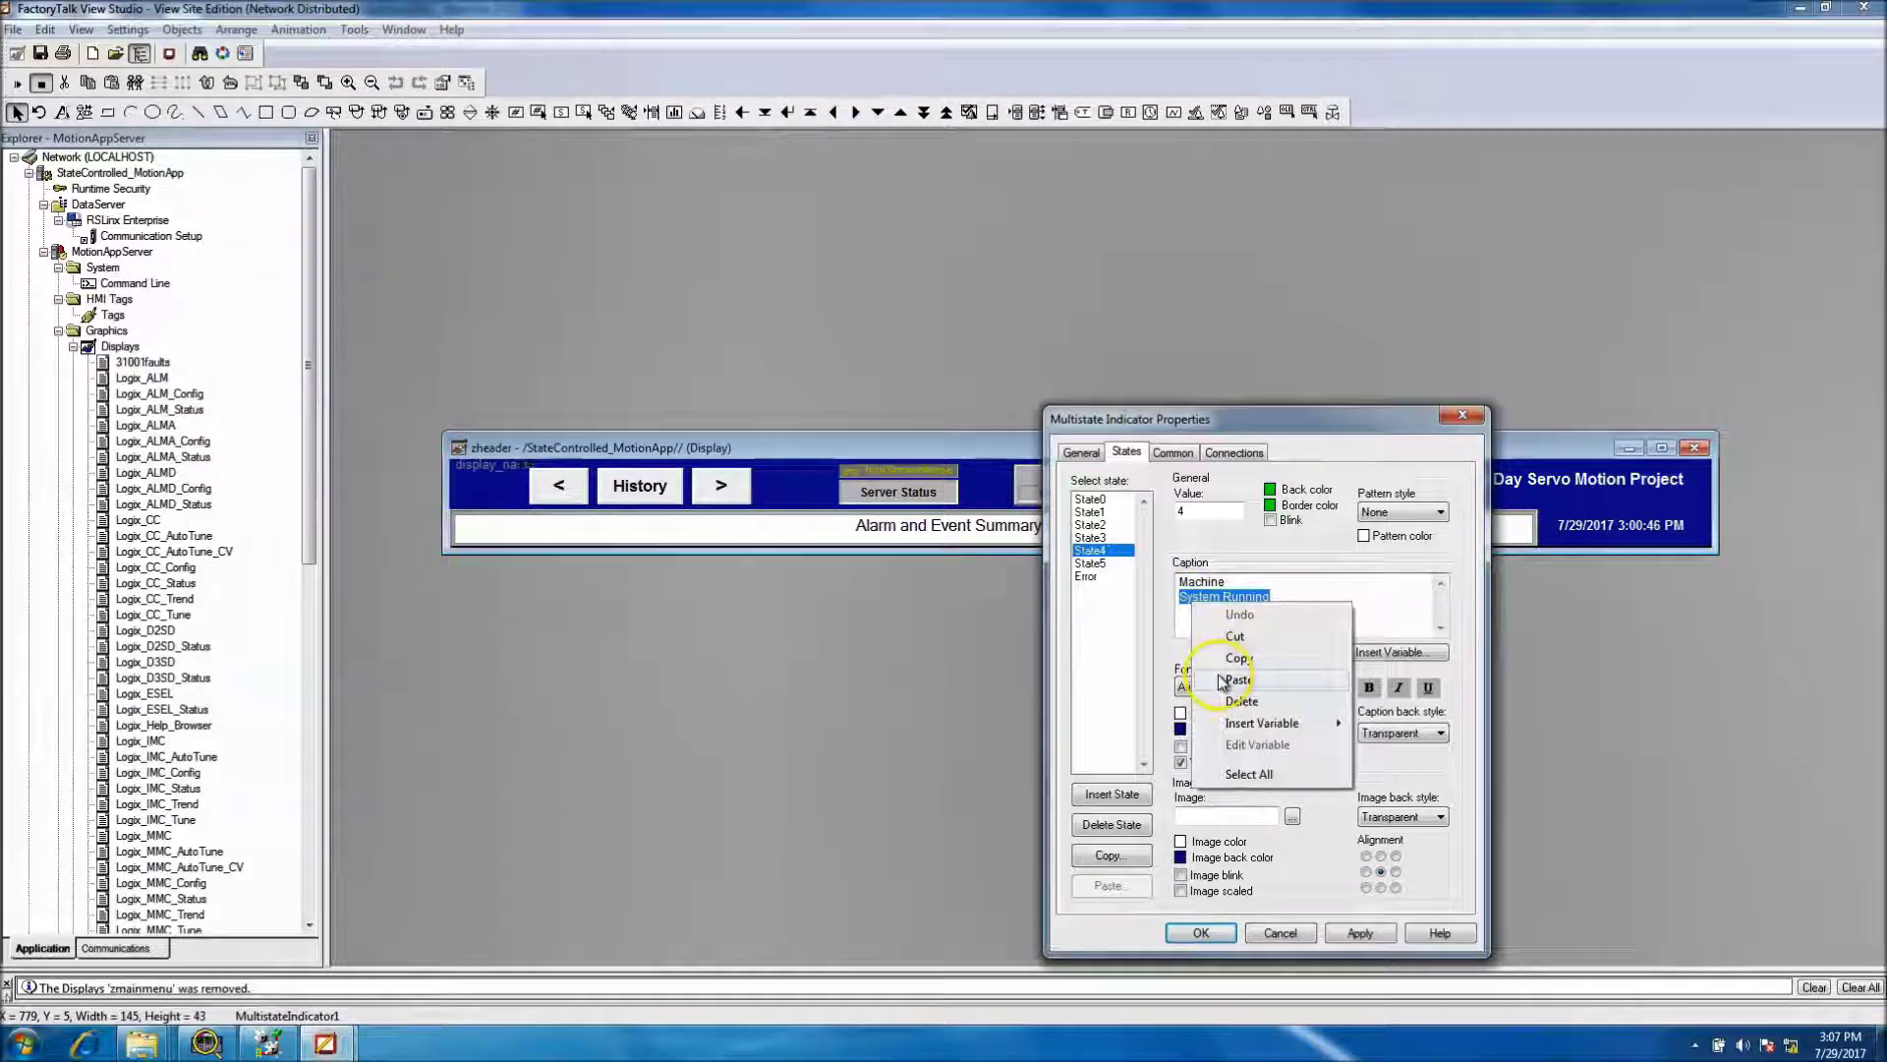
{"action": "left_click", "coordinate": [1217, 690]}
Check the State5 and State3 captions, then apply the changes and close the multistate indicator's properties.
{"action": "left_click", "coordinate": [1091, 562]}
{"action": "left_click", "coordinate": [1091, 537]}
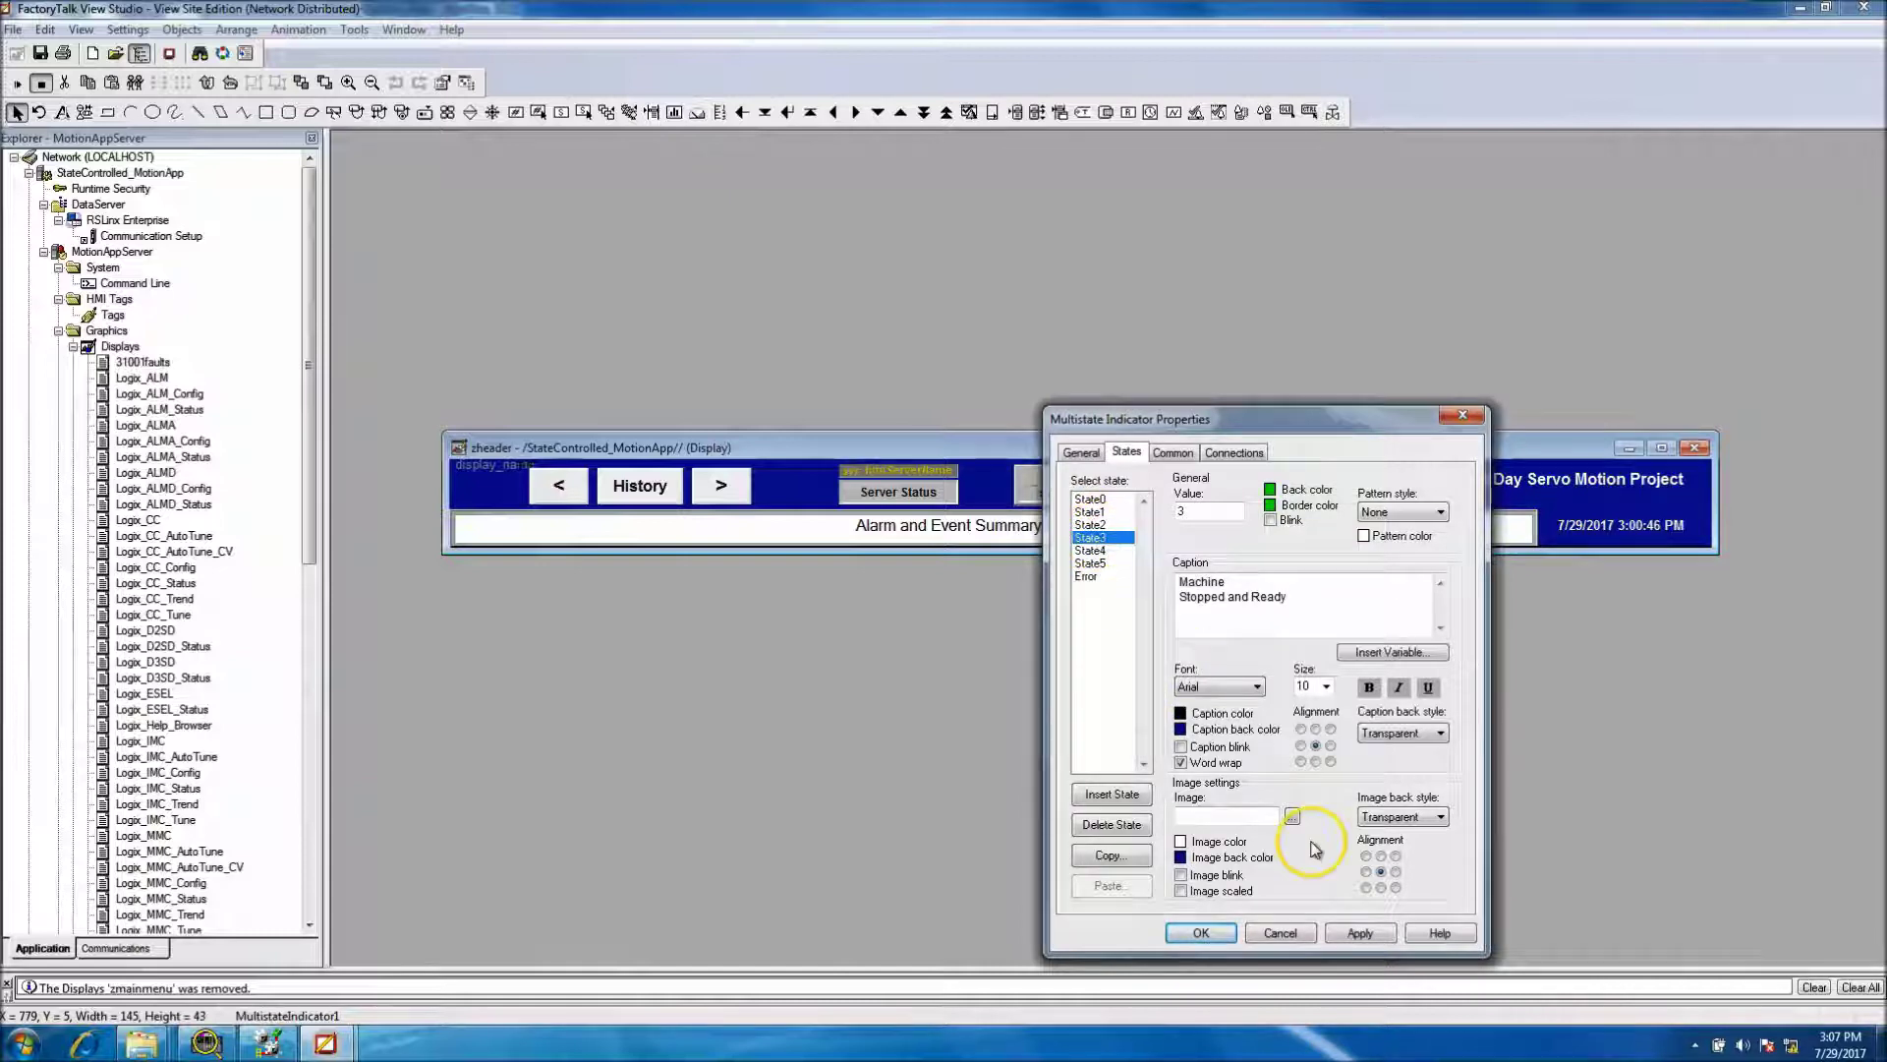
{"action": "left_click", "coordinate": [1359, 933]}
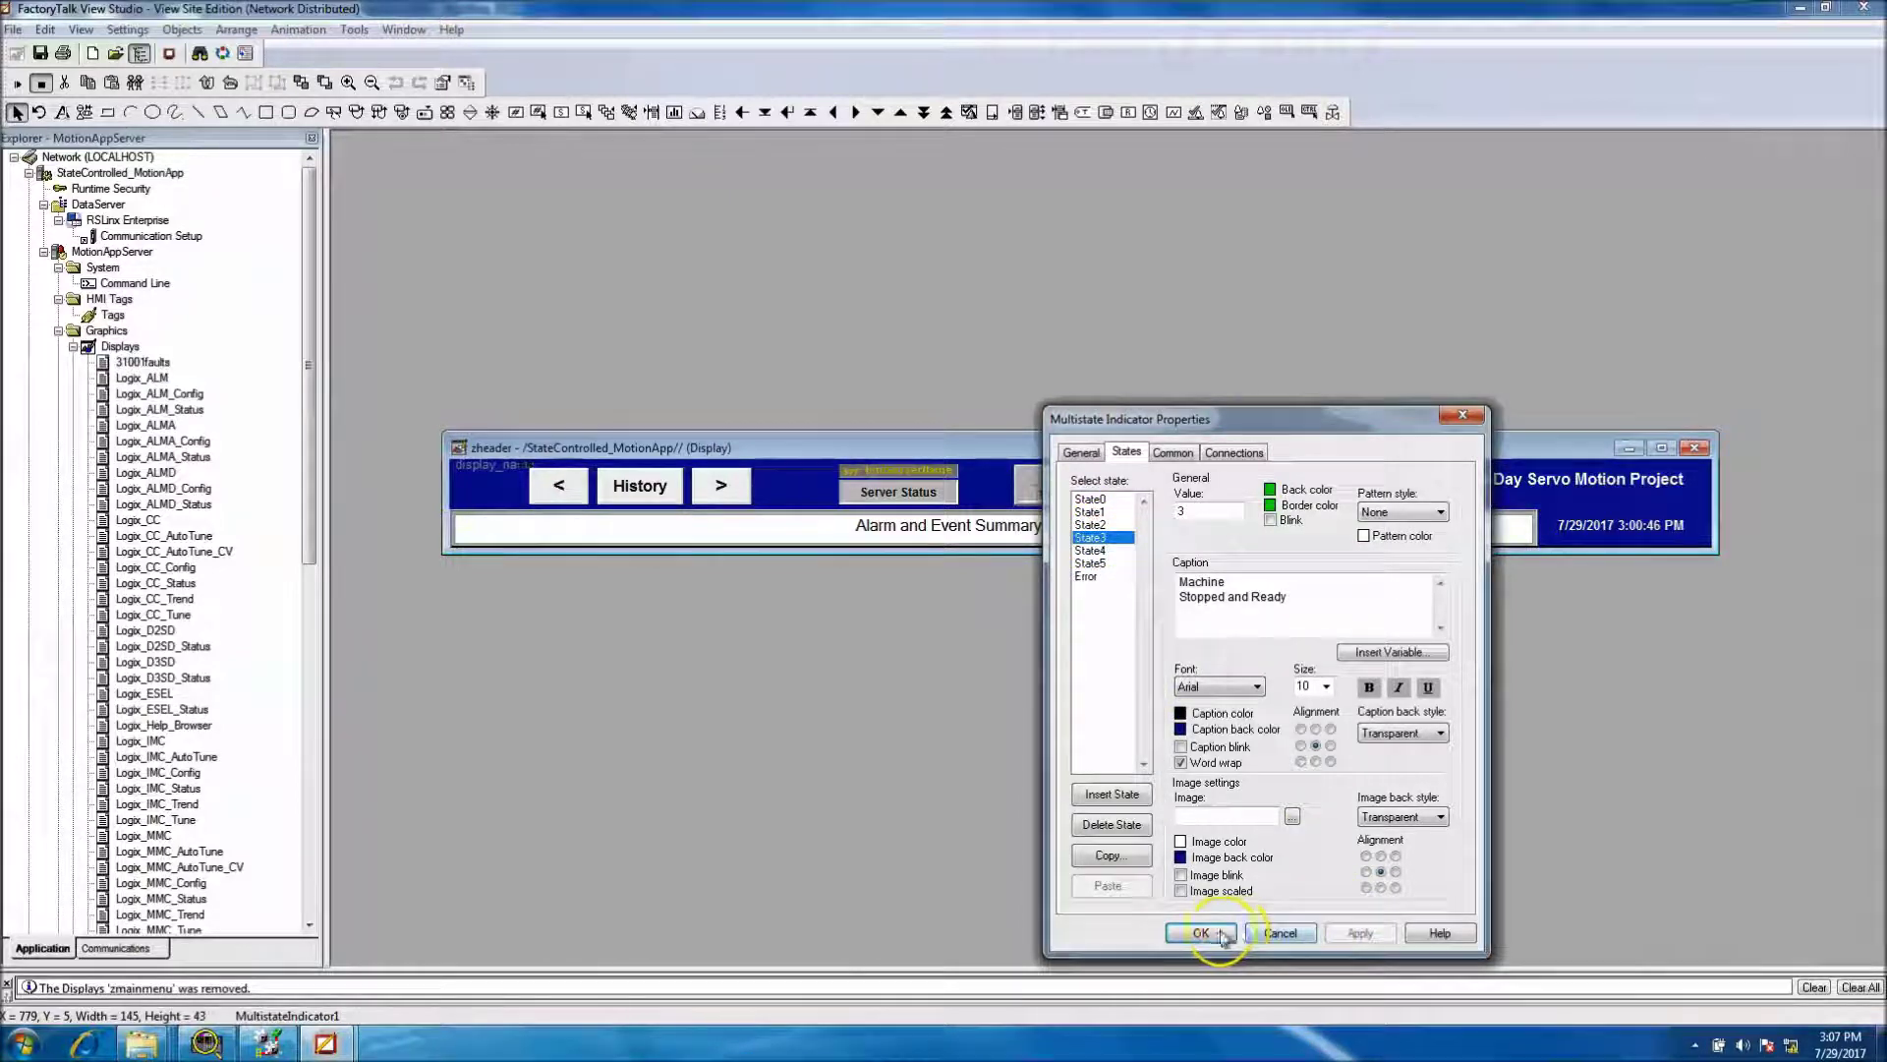
{"action": "left_click", "coordinate": [1201, 933]}
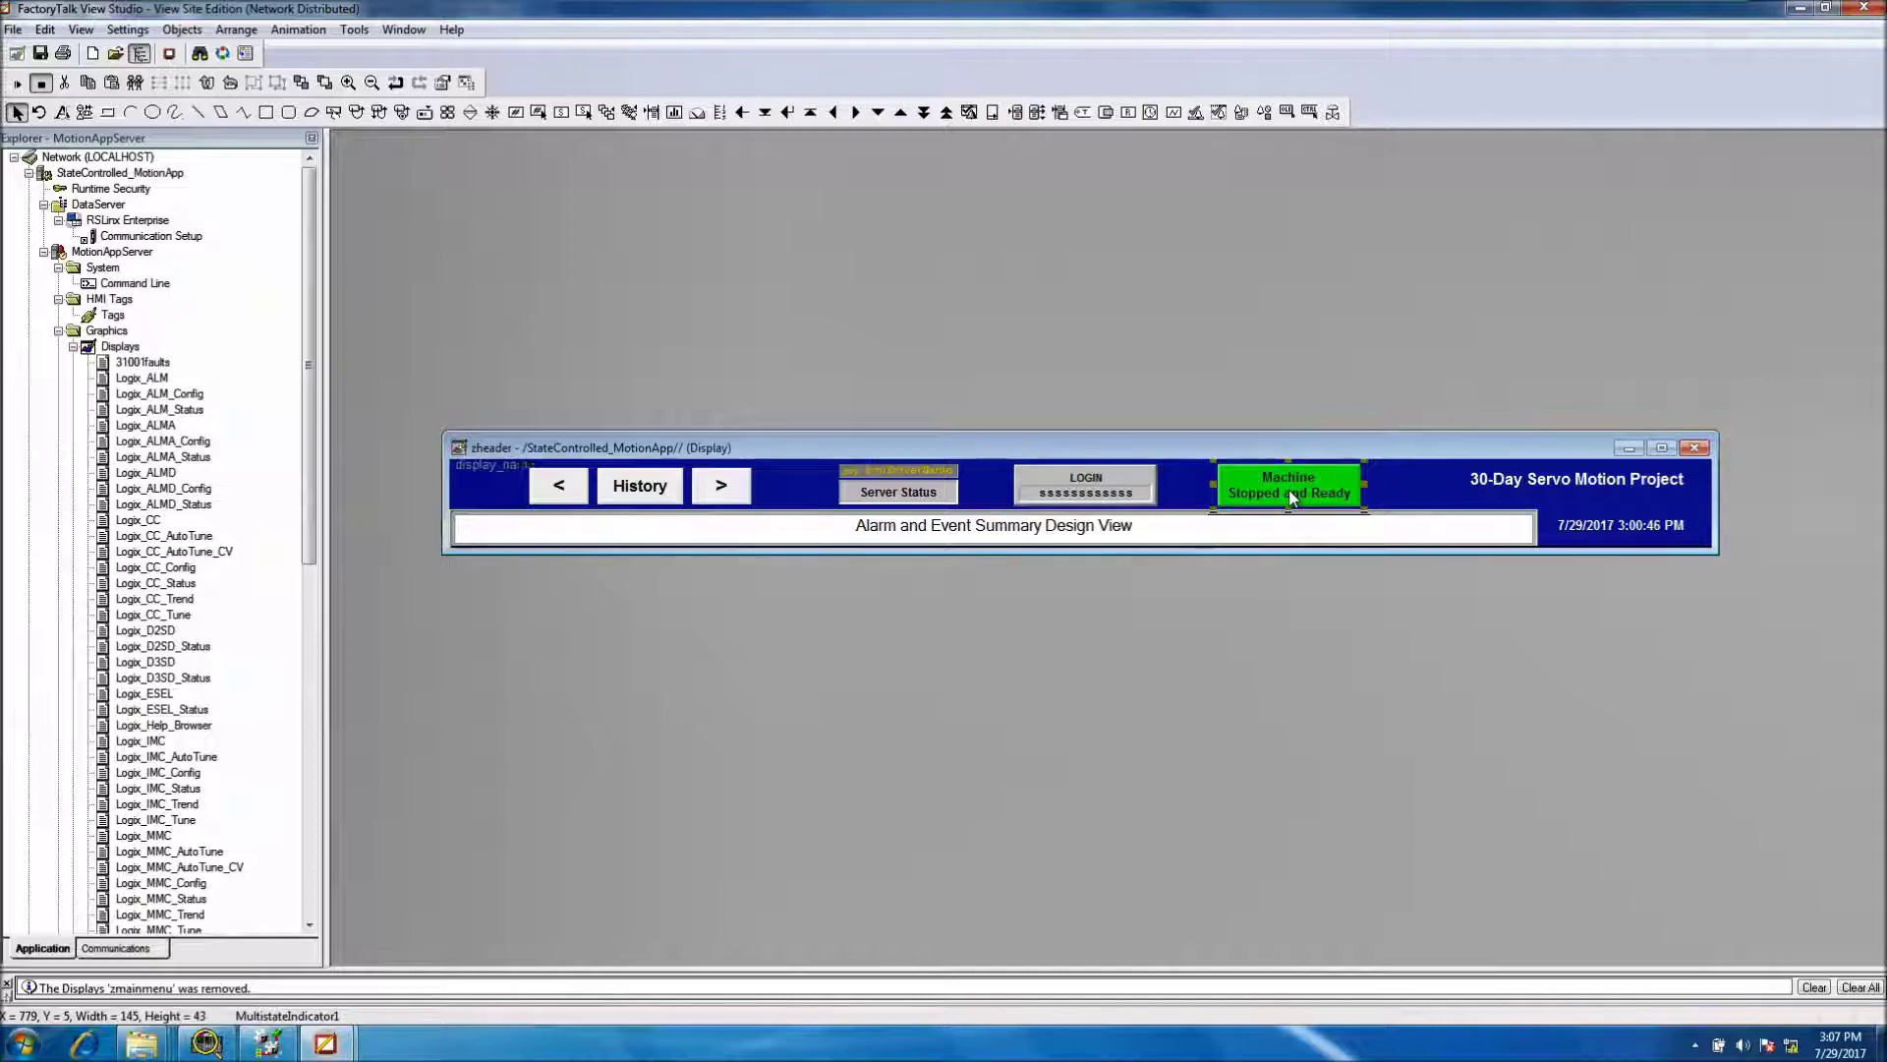
Move the zheader display window slightly higher in the workspace and select the LOGIN button.
{"action": "left_click_drag", "start_coordinate": [971, 445], "coordinate": [937, 367]}
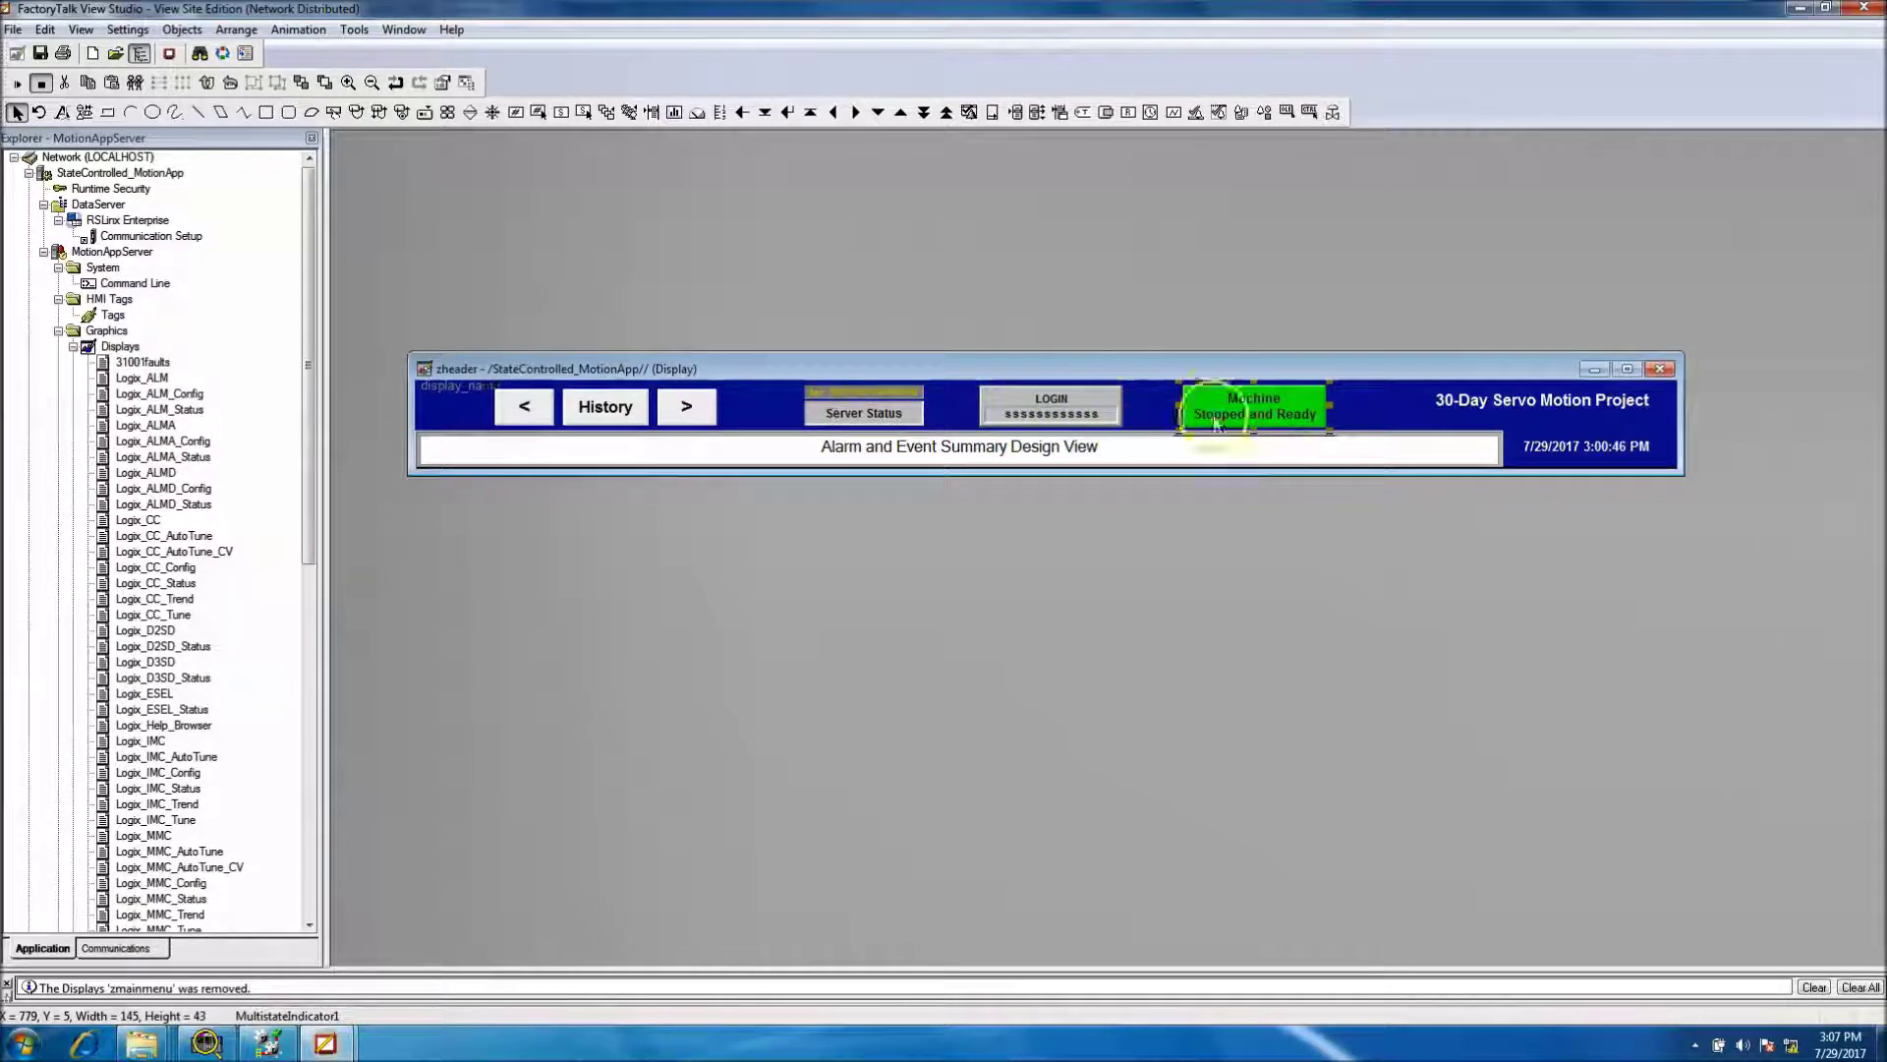
{"action": "left_click", "coordinate": [1381, 413]}
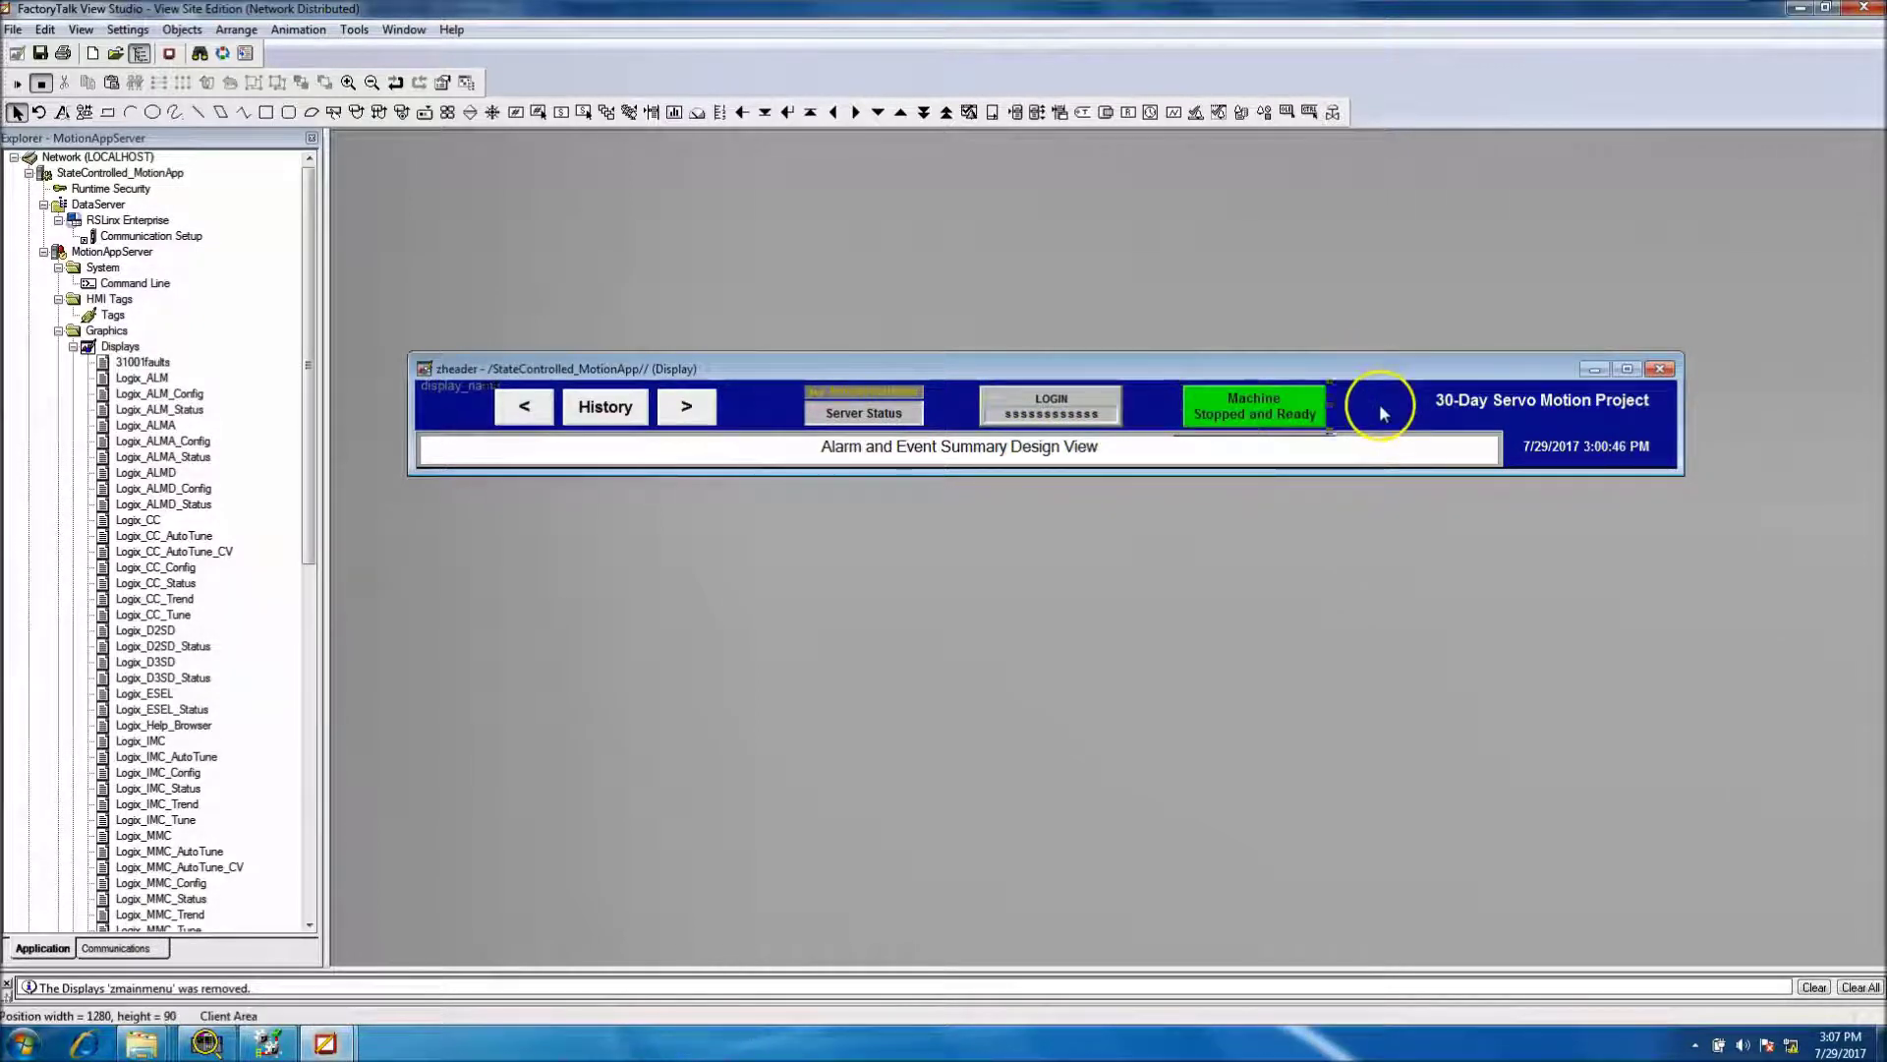
{"action": "left_click", "coordinate": [1090, 397]}
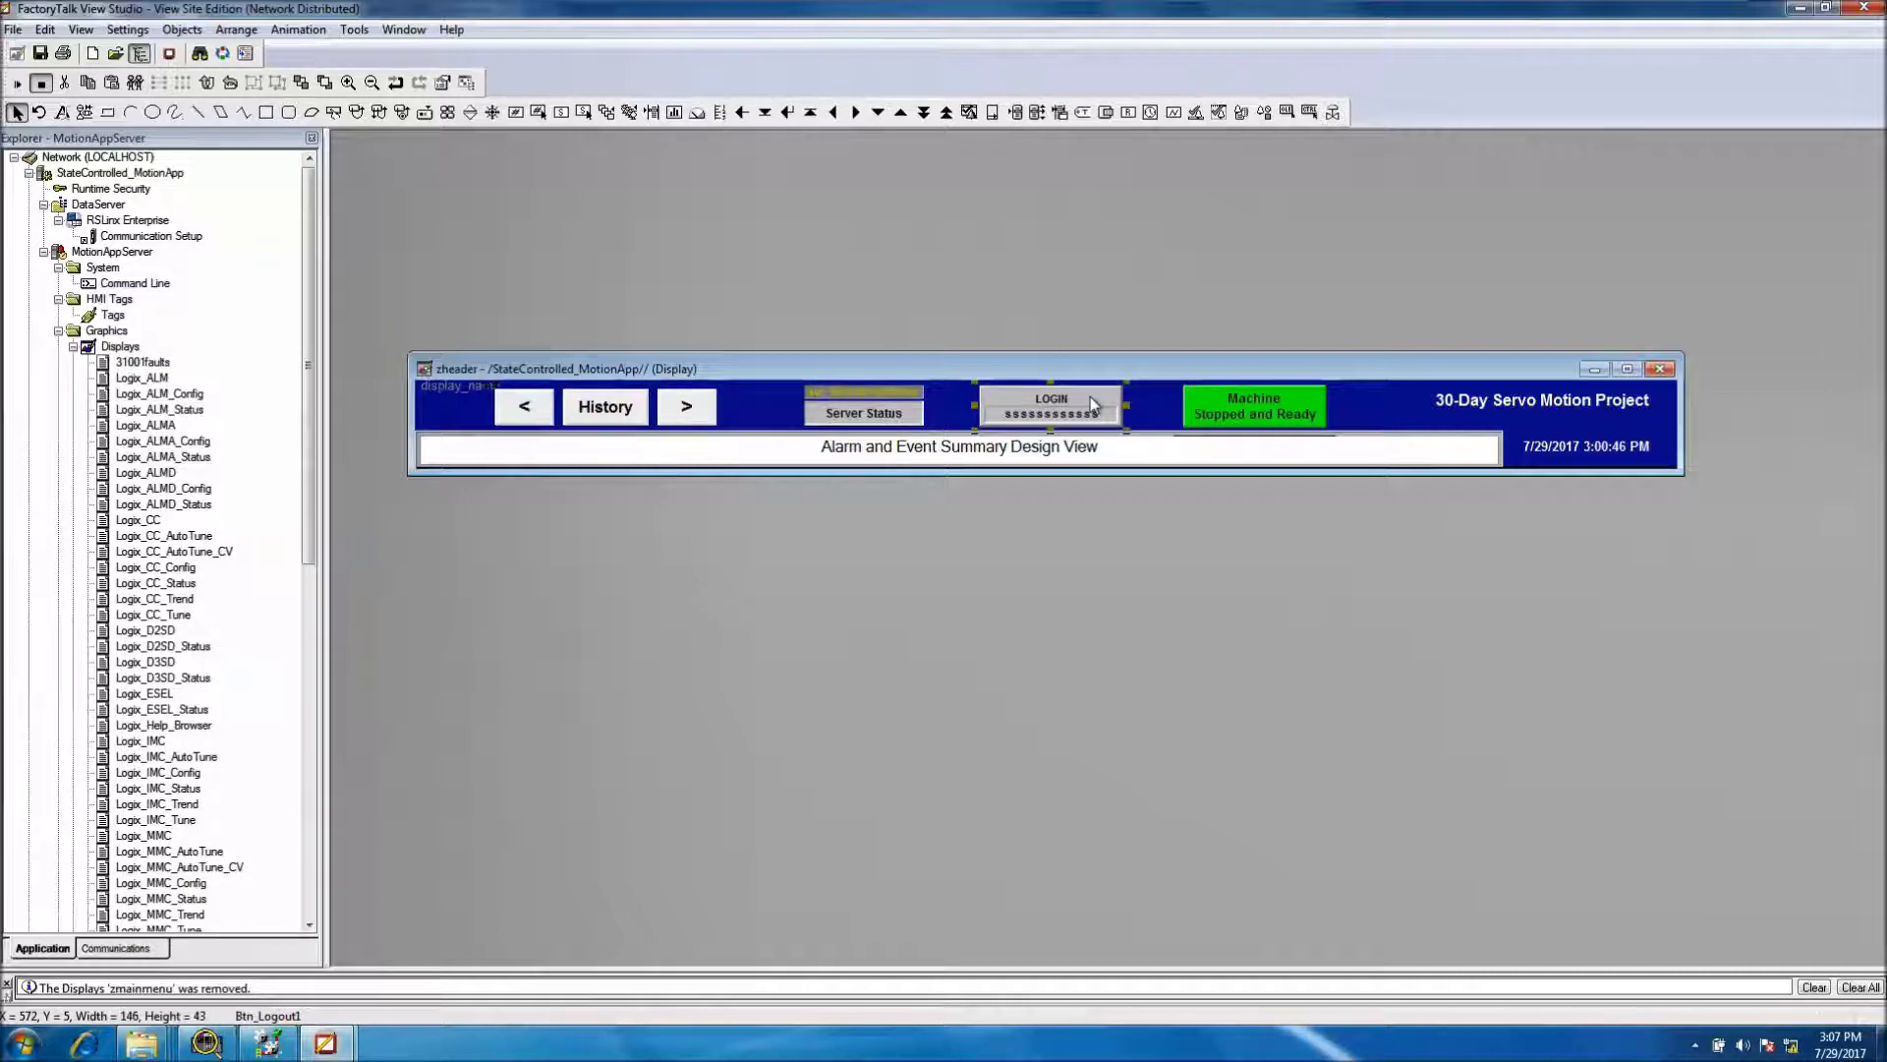
Inspect the properties of the overlapping LOGOUT and LOGIN buttons in the zheader display, including the LOGOUT button's action, then close them.
{"action": "double_click", "coordinate": [1090, 399]}
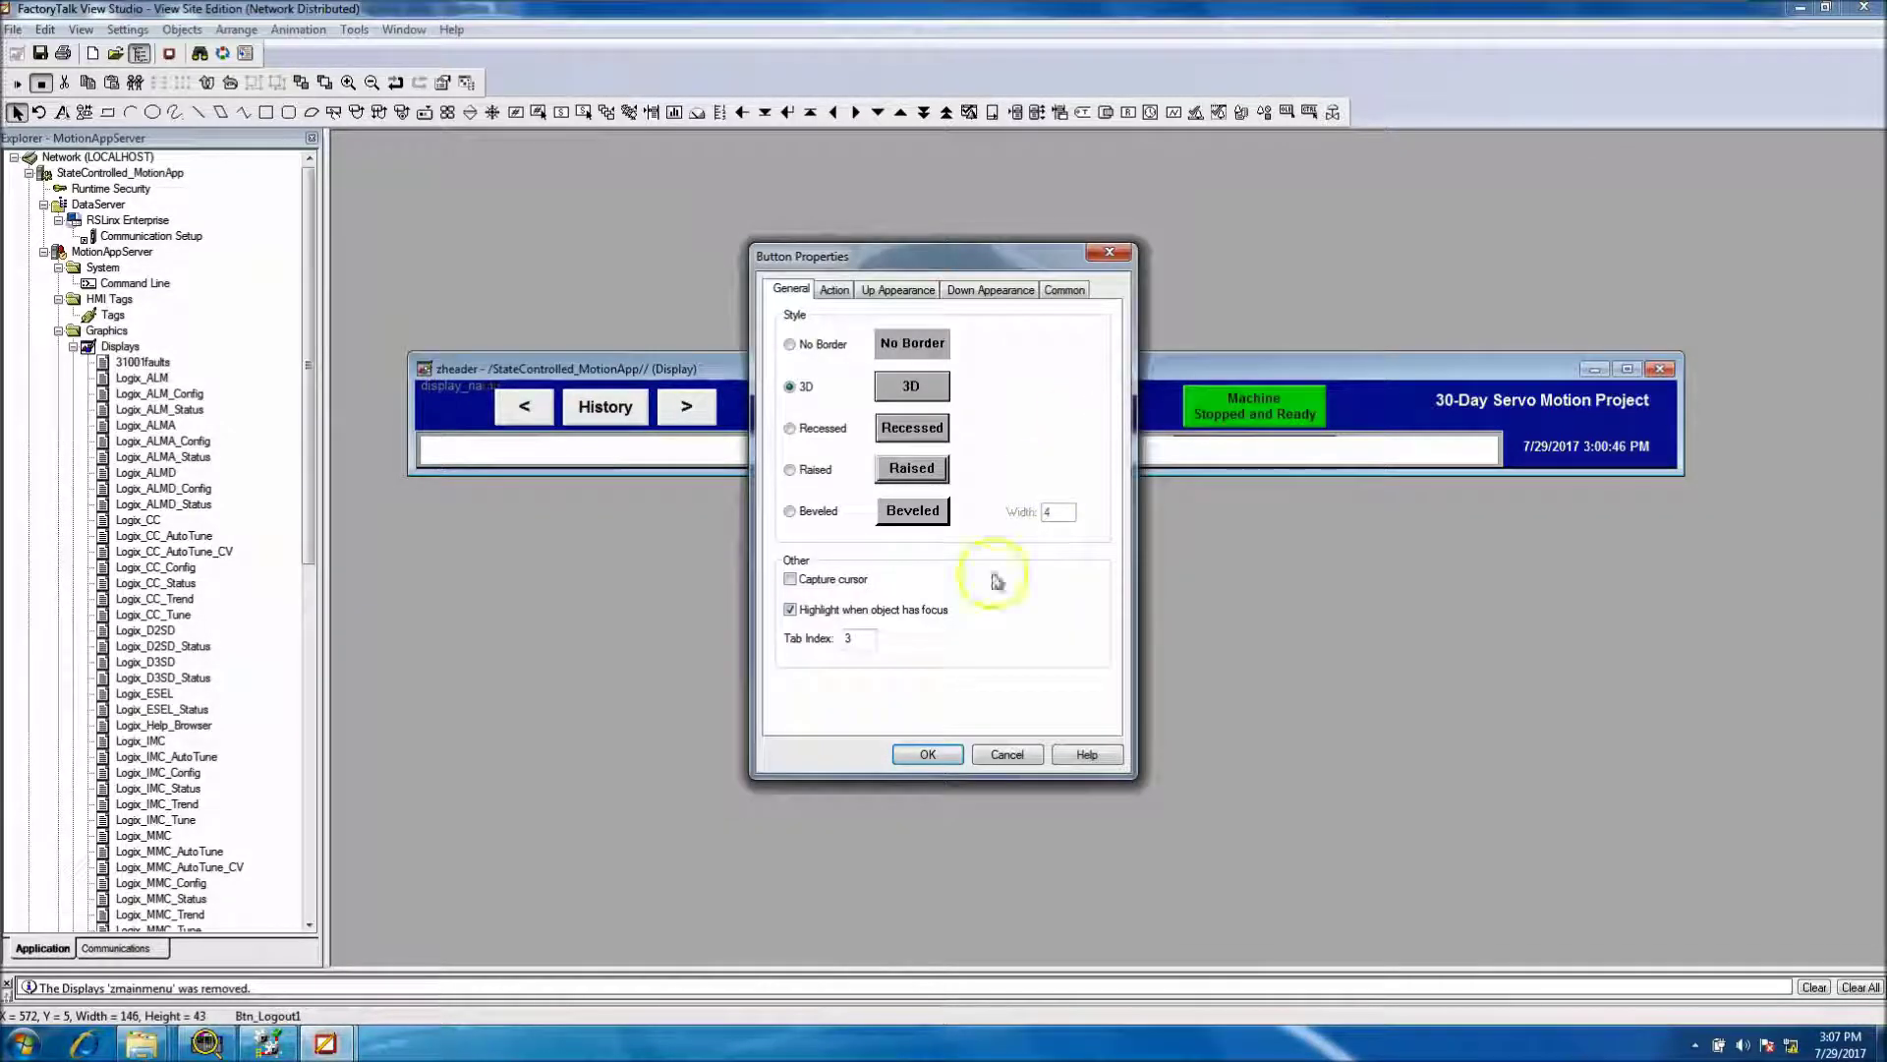
{"action": "left_click", "coordinate": [835, 289]}
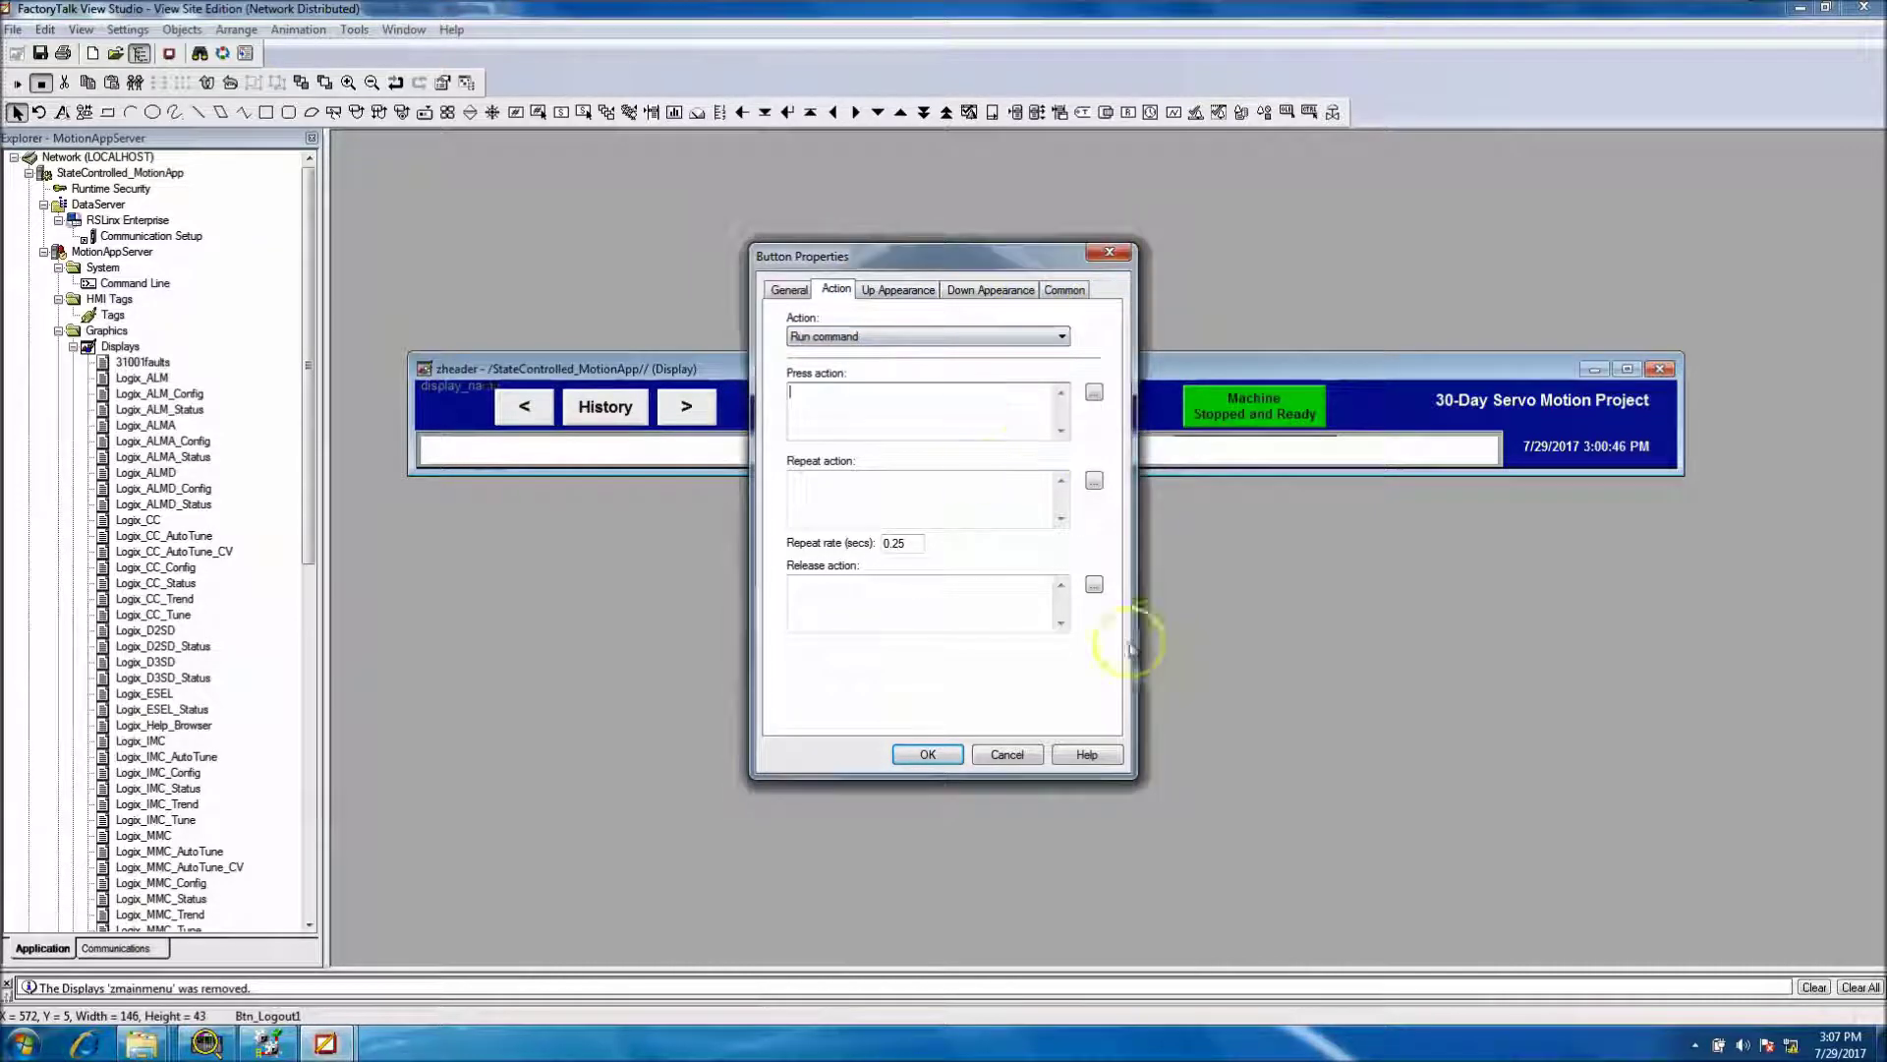
{"action": "left_click", "coordinate": [1012, 754]}
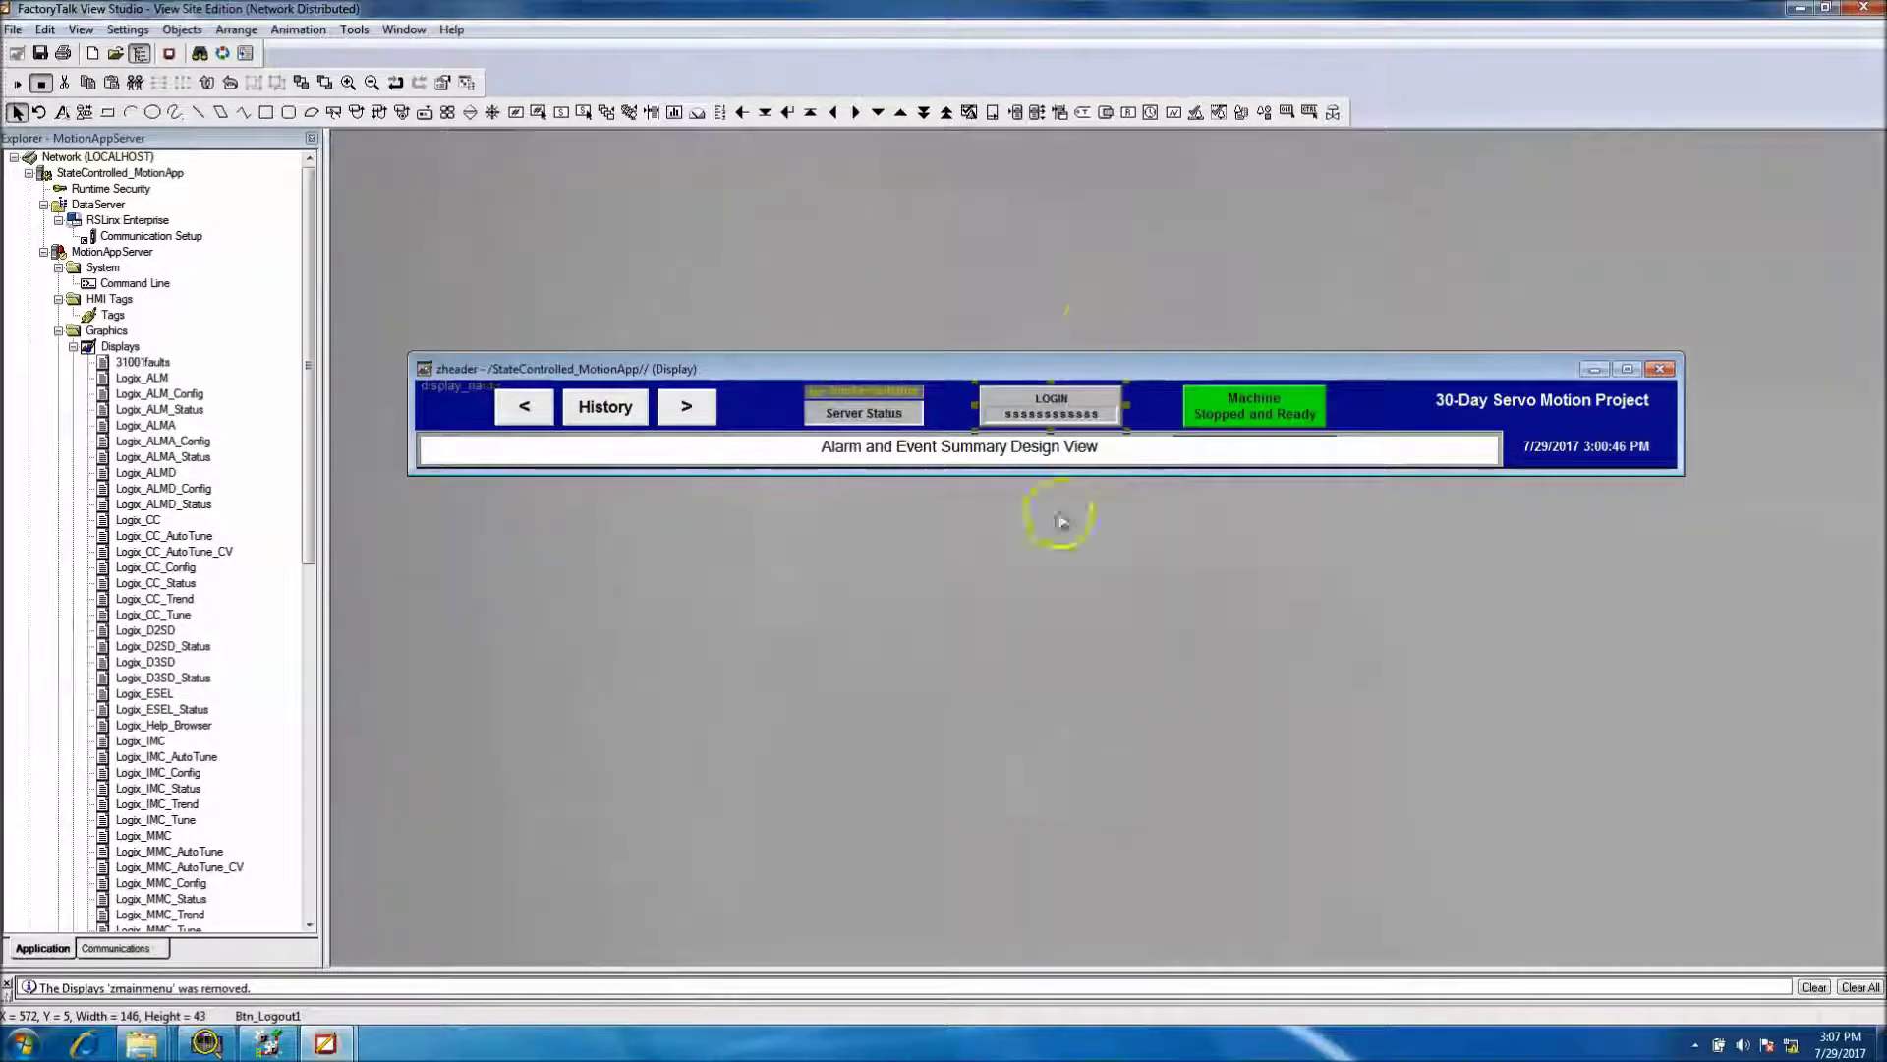
{"action": "double_click", "coordinate": [1075, 398]}
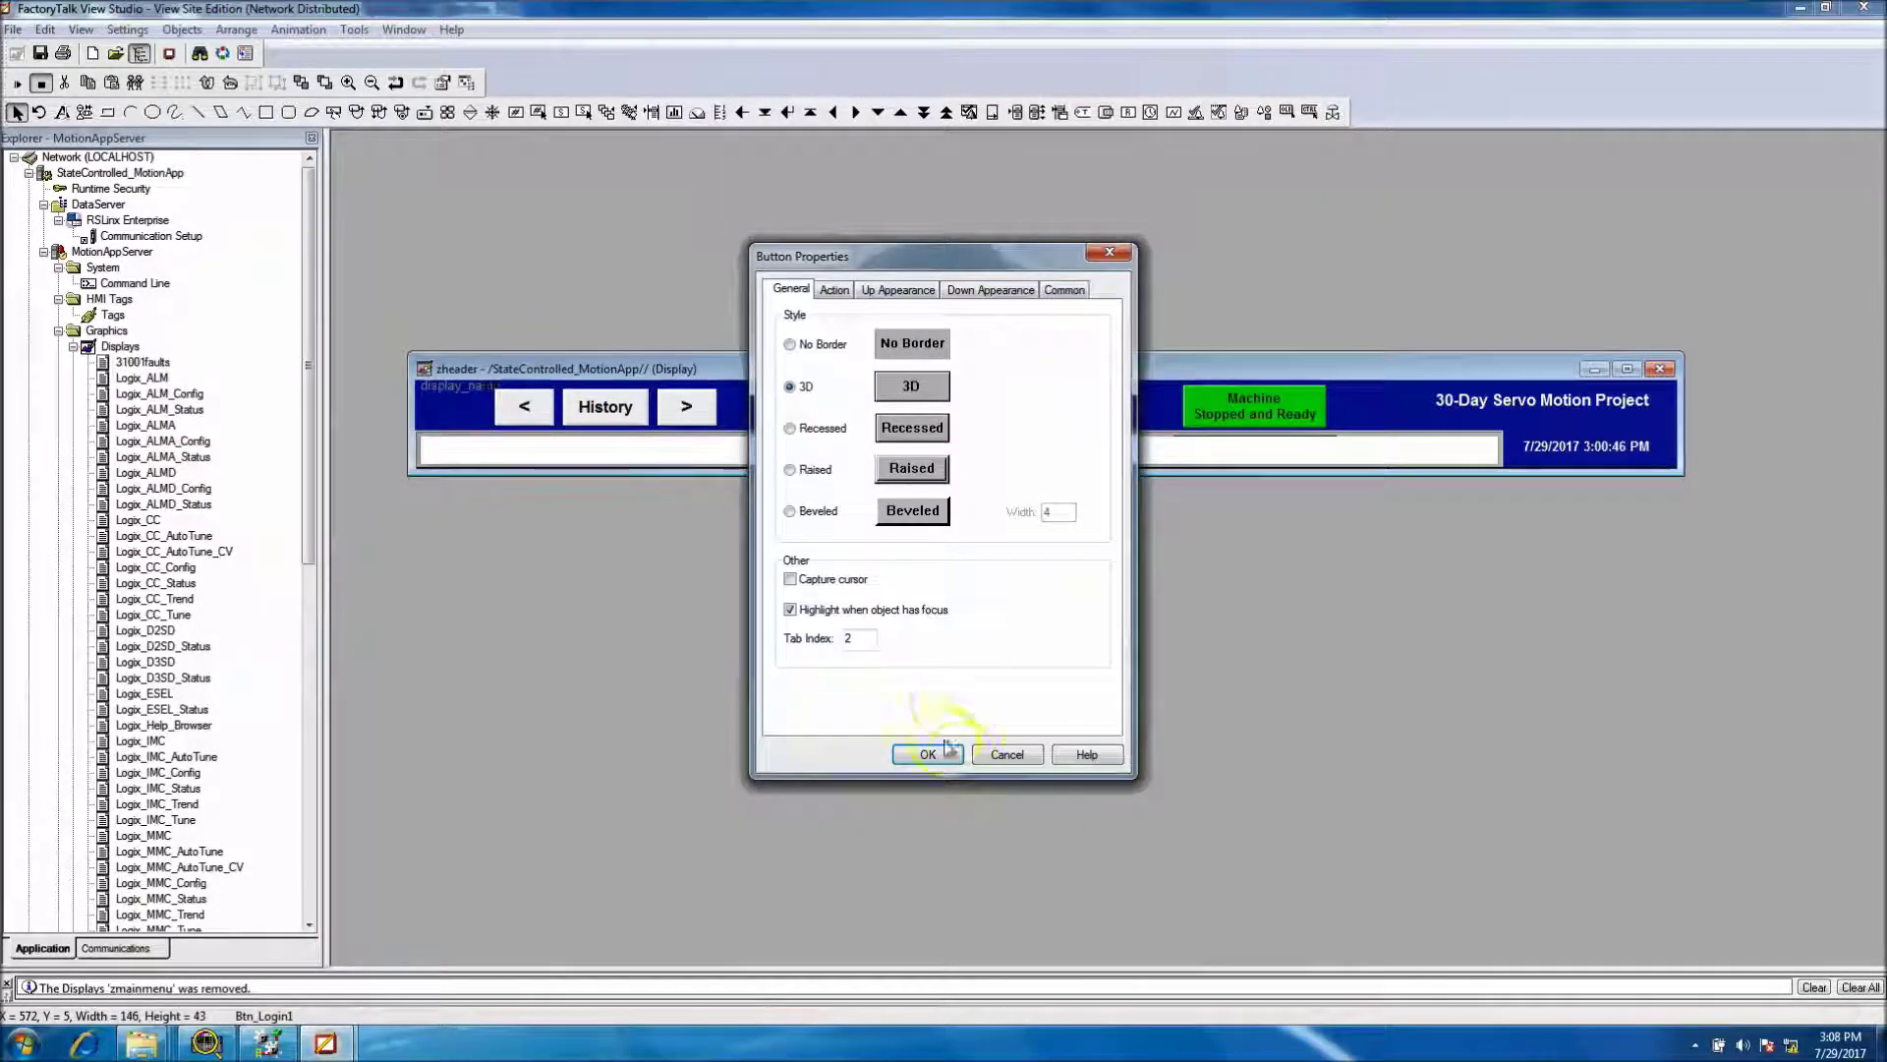
{"action": "left_click", "coordinate": [1012, 753]}
Shift the LOGIN button aside to expose the LOGOUT button, and review the user-role expression of the string display over it.
{"action": "left_click_drag", "start_coordinate": [1053, 409], "coordinate": [1148, 398]}
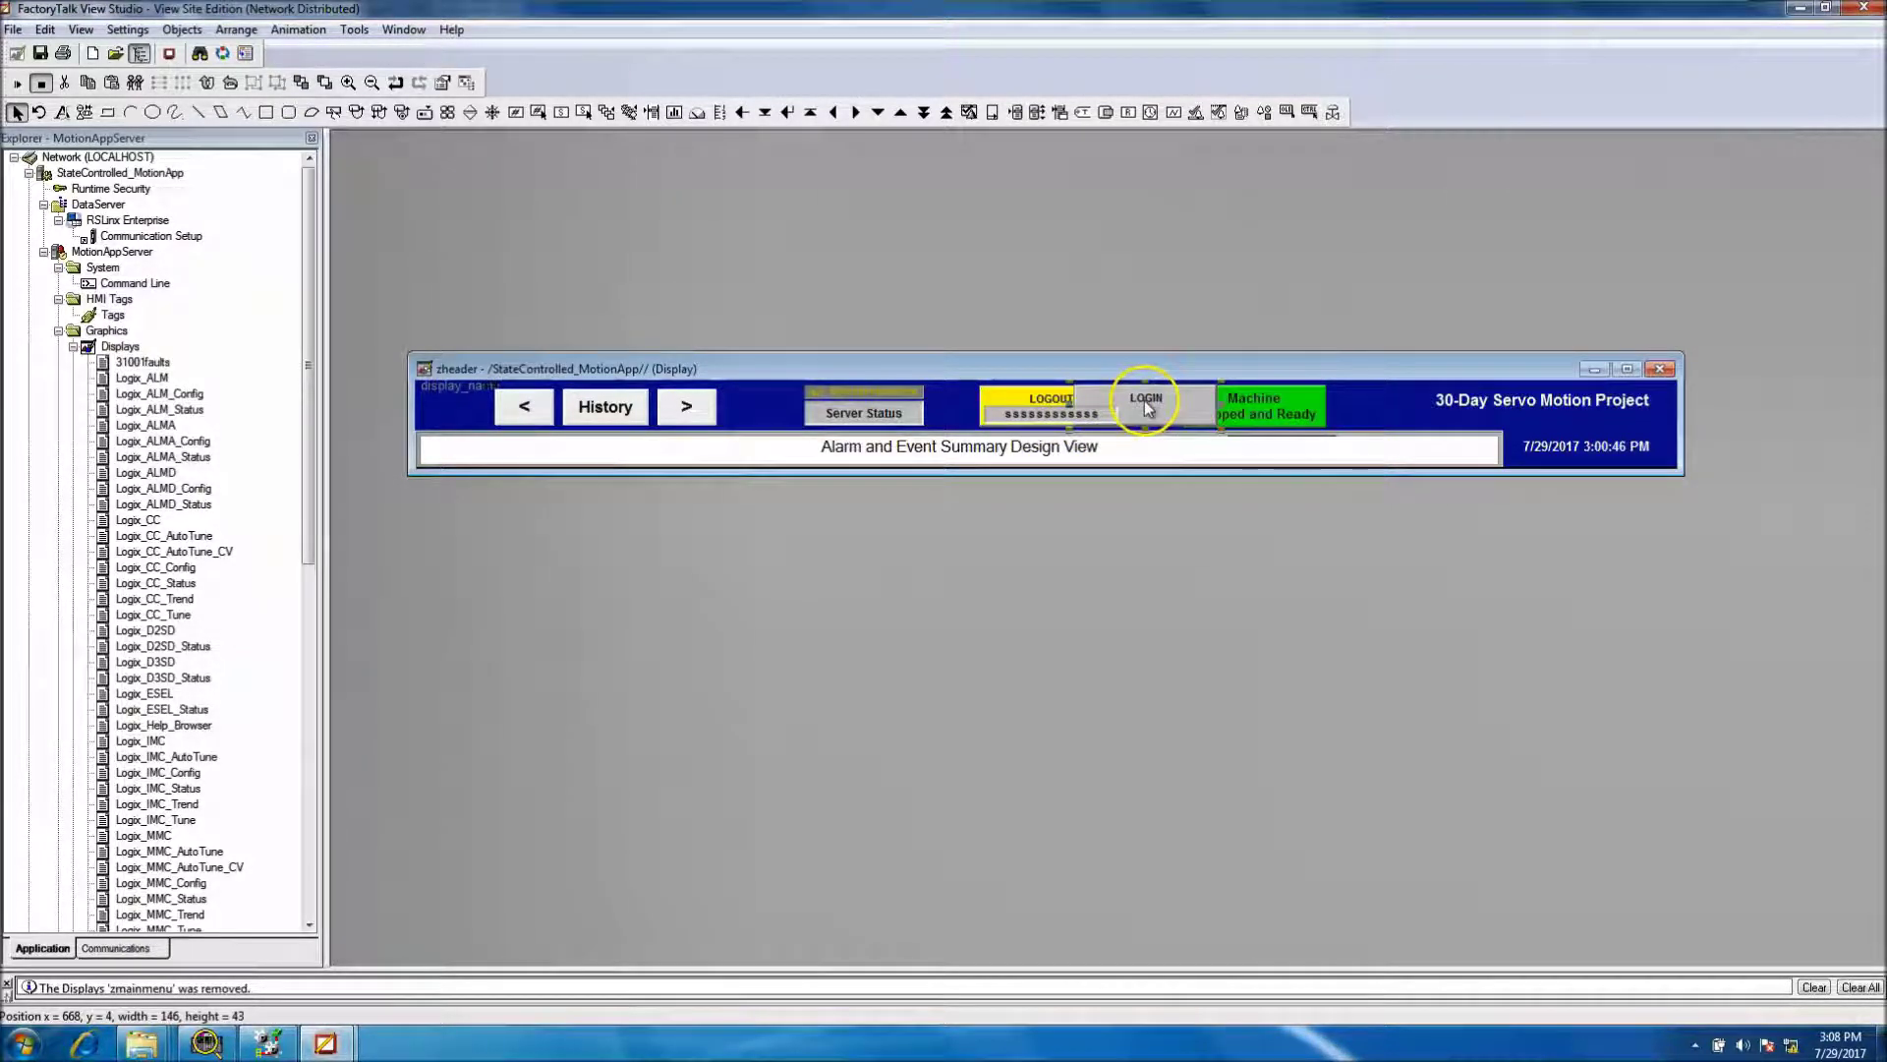
{"action": "left_click", "coordinate": [1042, 421]}
{"action": "left_click", "coordinate": [1042, 421]}
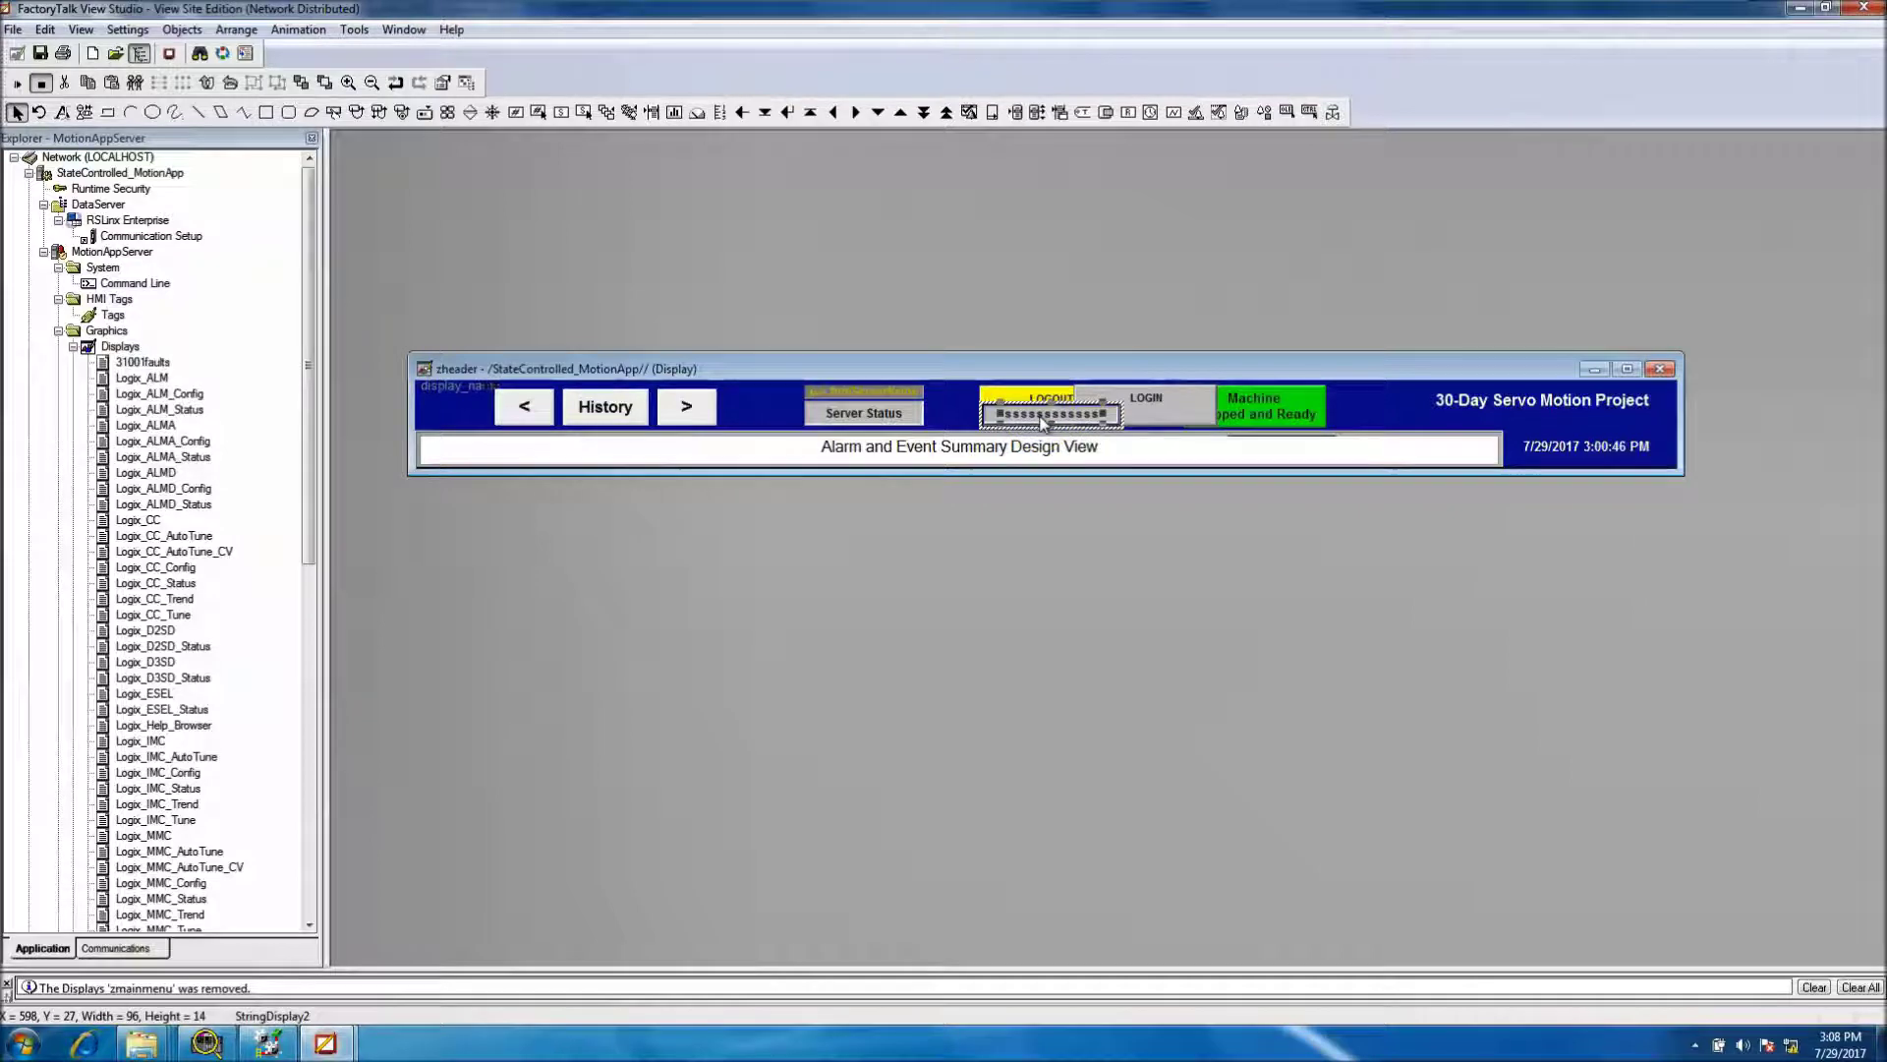
{"action": "double_click", "coordinate": [1042, 421]}
{"action": "left_click_drag", "start_coordinate": [799, 447], "coordinate": [708, 392]}
{"action": "left_click_drag", "start_coordinate": [781, 313], "coordinate": [922, 508]}
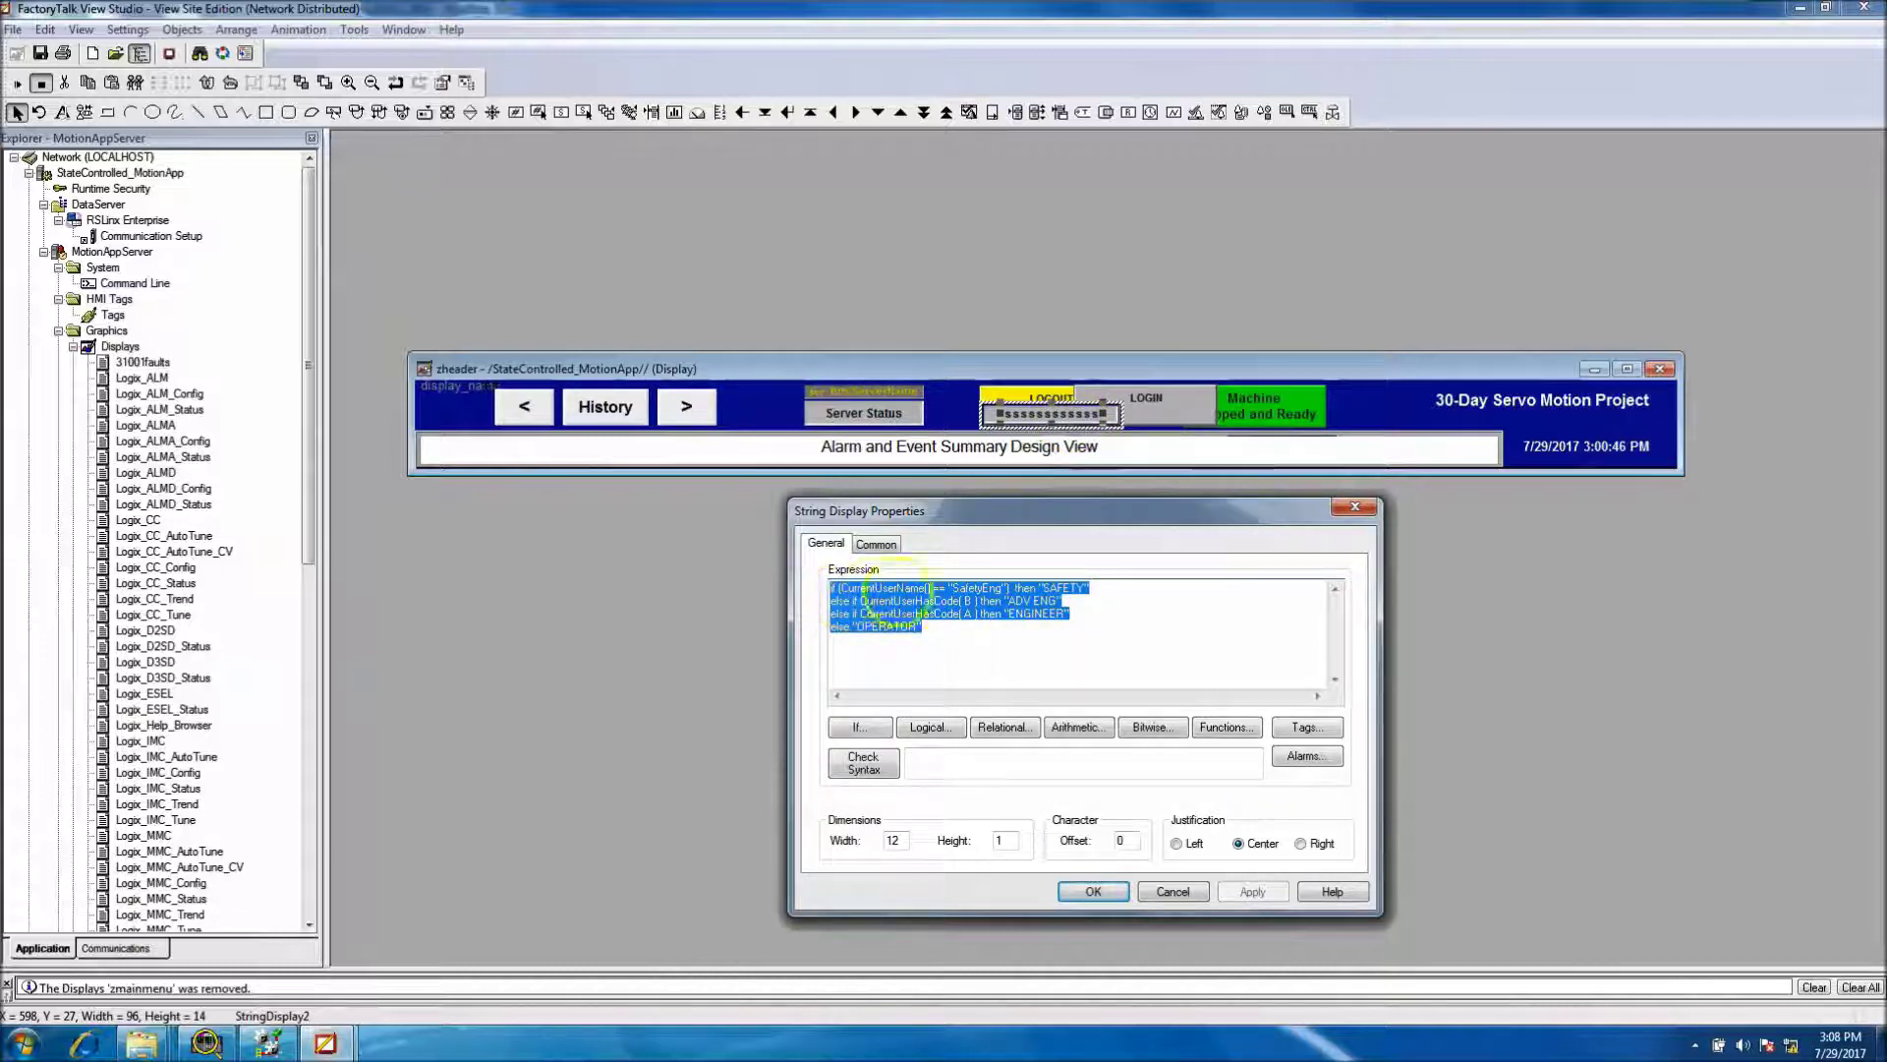
{"action": "left_click", "coordinate": [960, 662]}
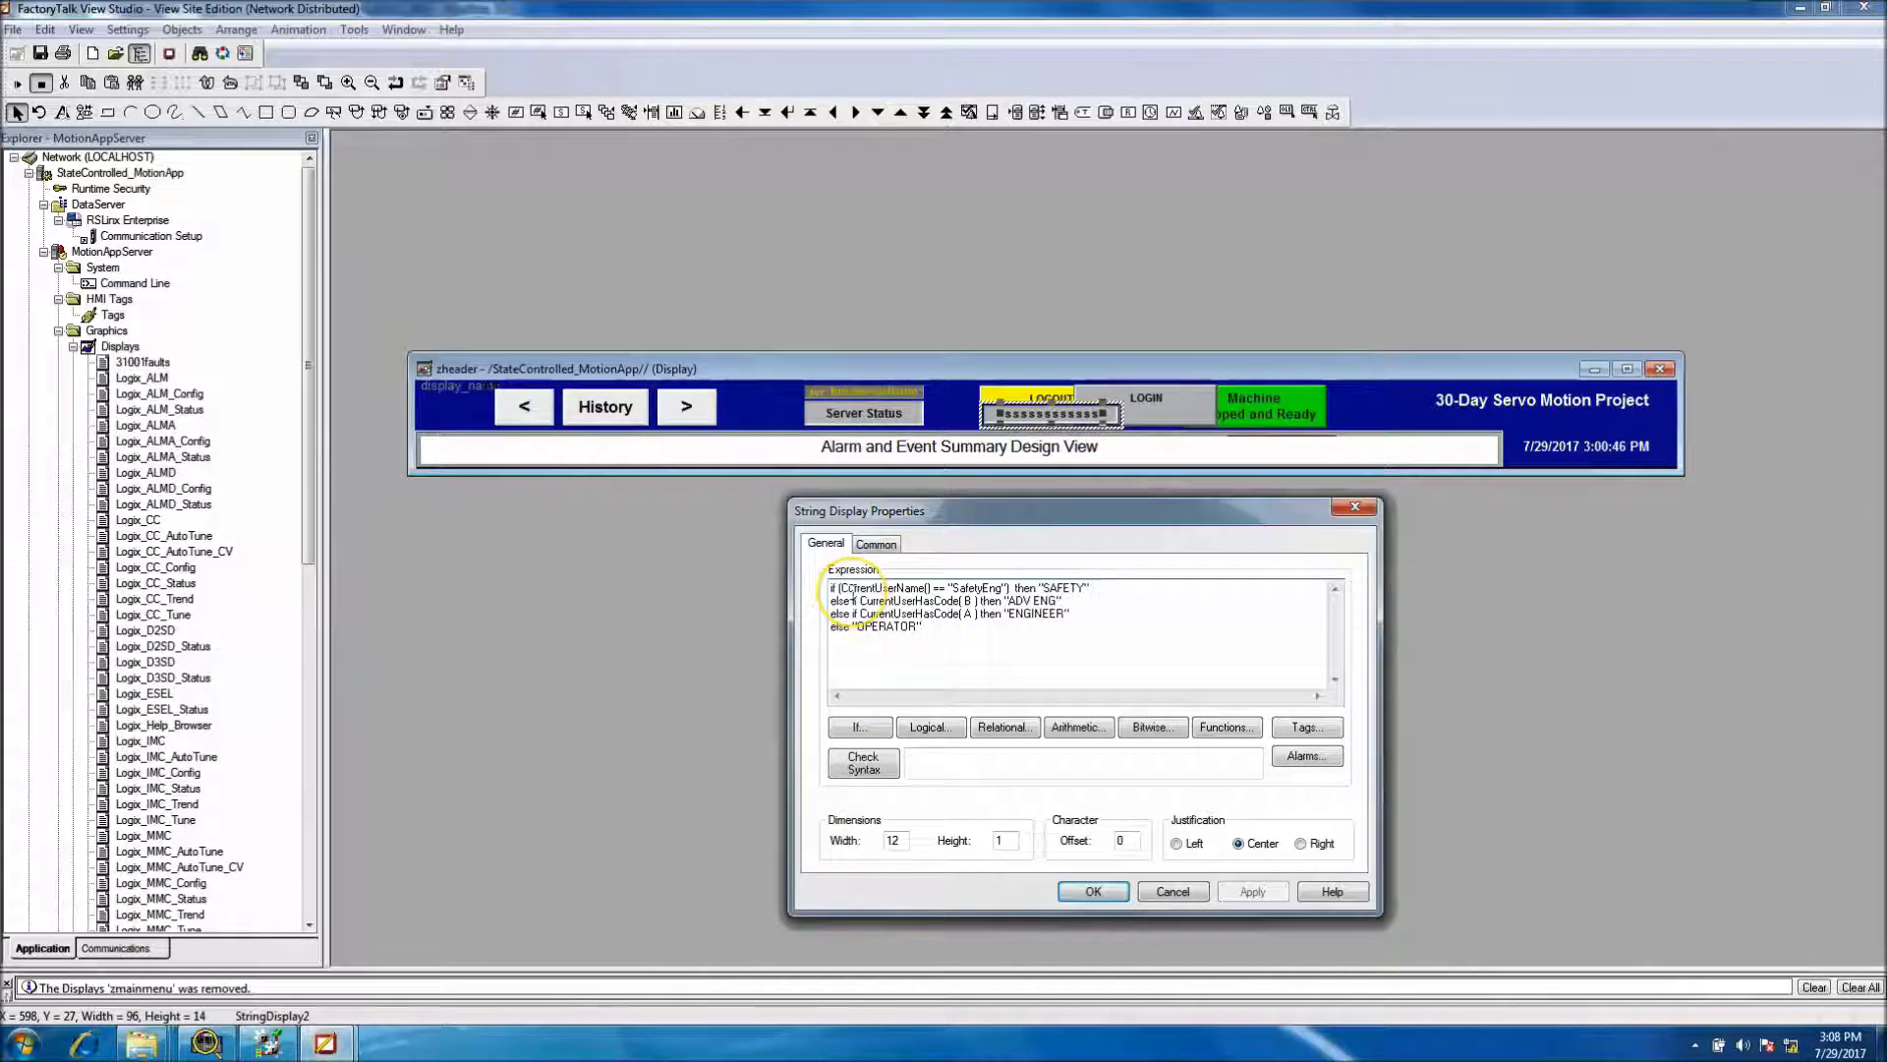
{"action": "left_click", "coordinate": [843, 589]}
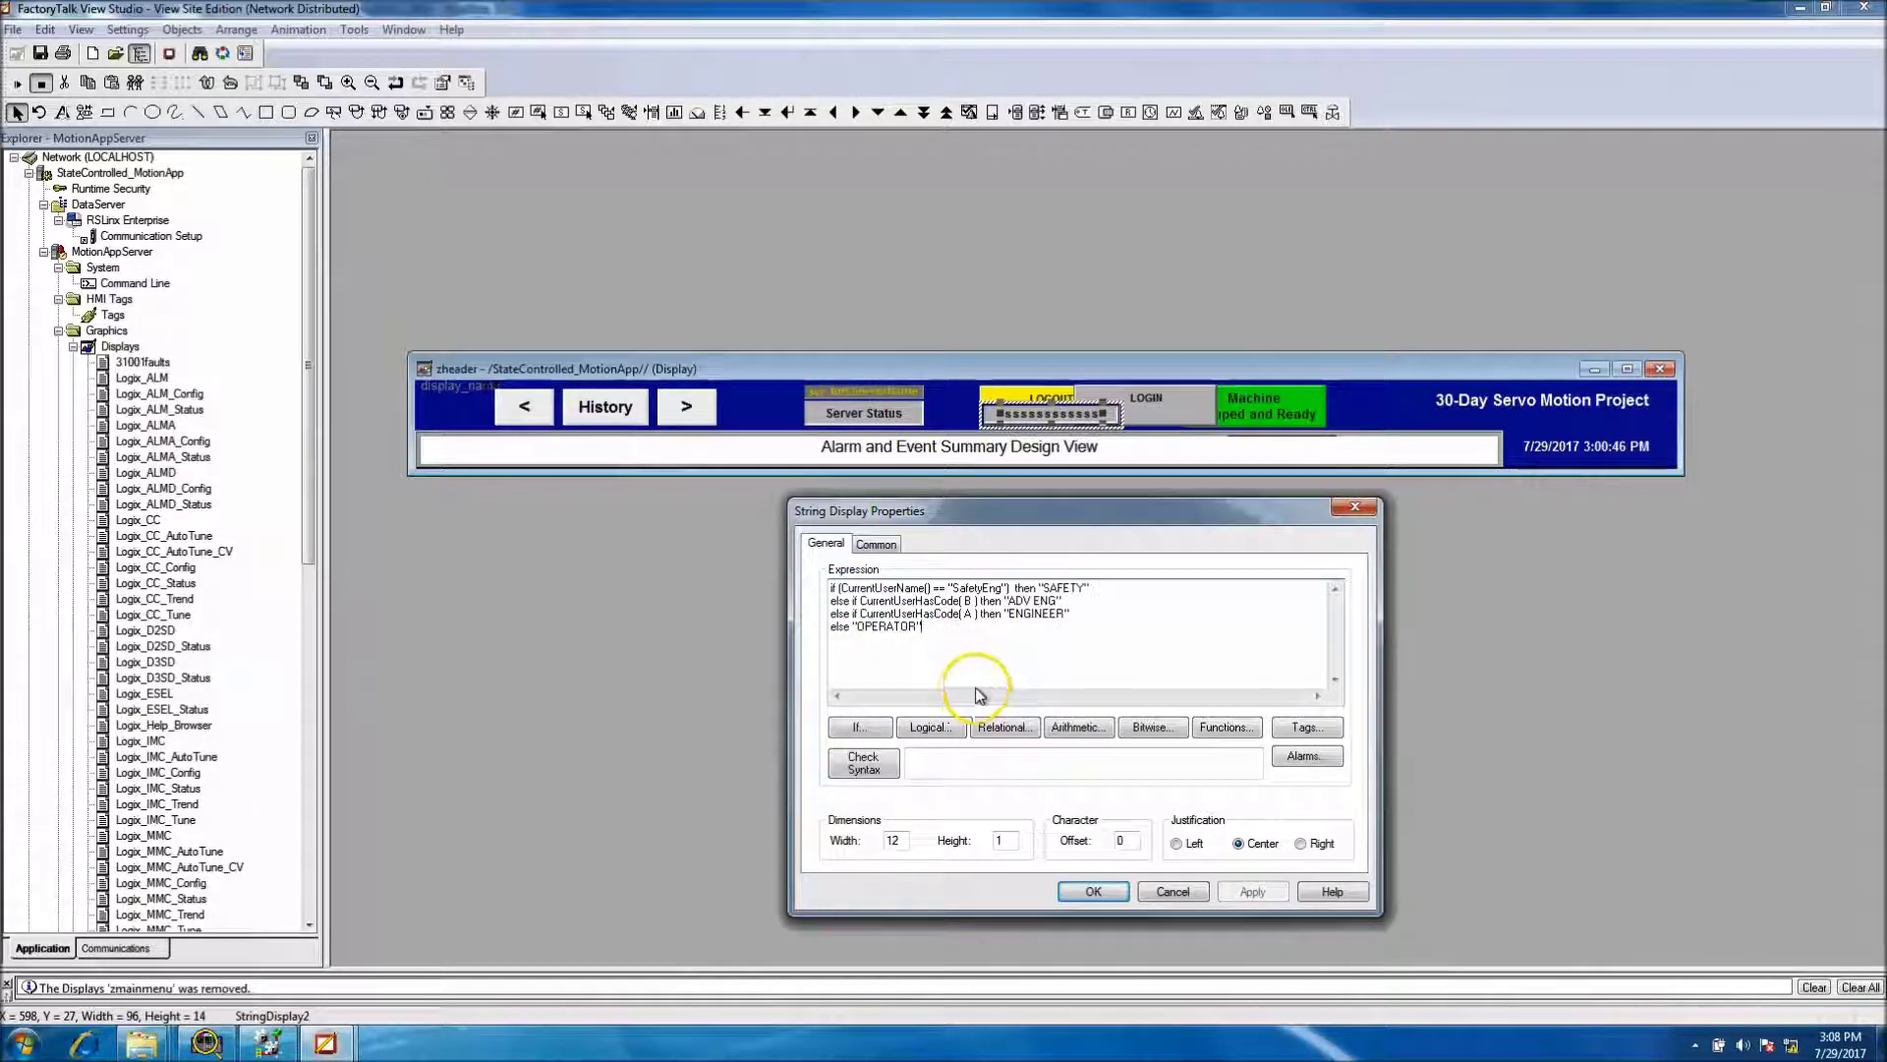
{"action": "left_click", "coordinate": [1177, 893]}
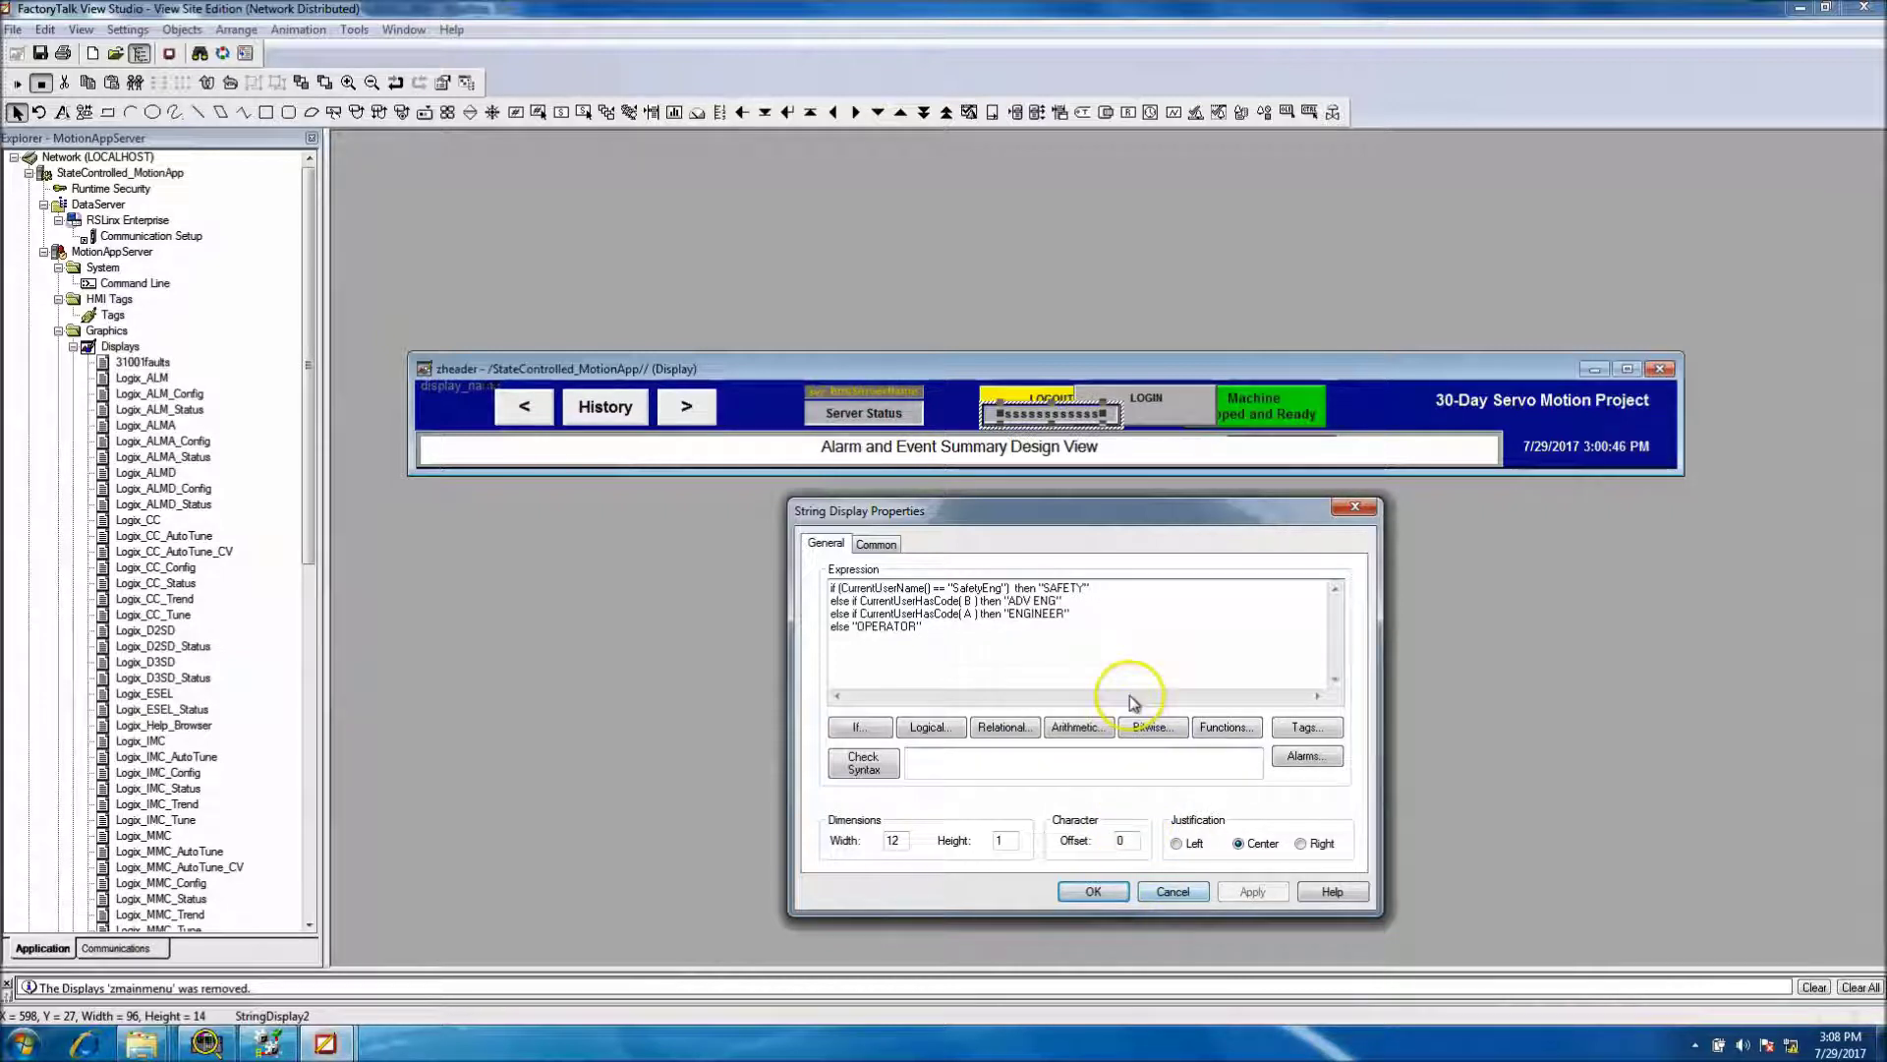
{"action": "left_click_drag", "start_coordinate": [1065, 601], "coordinate": [883, 641]}
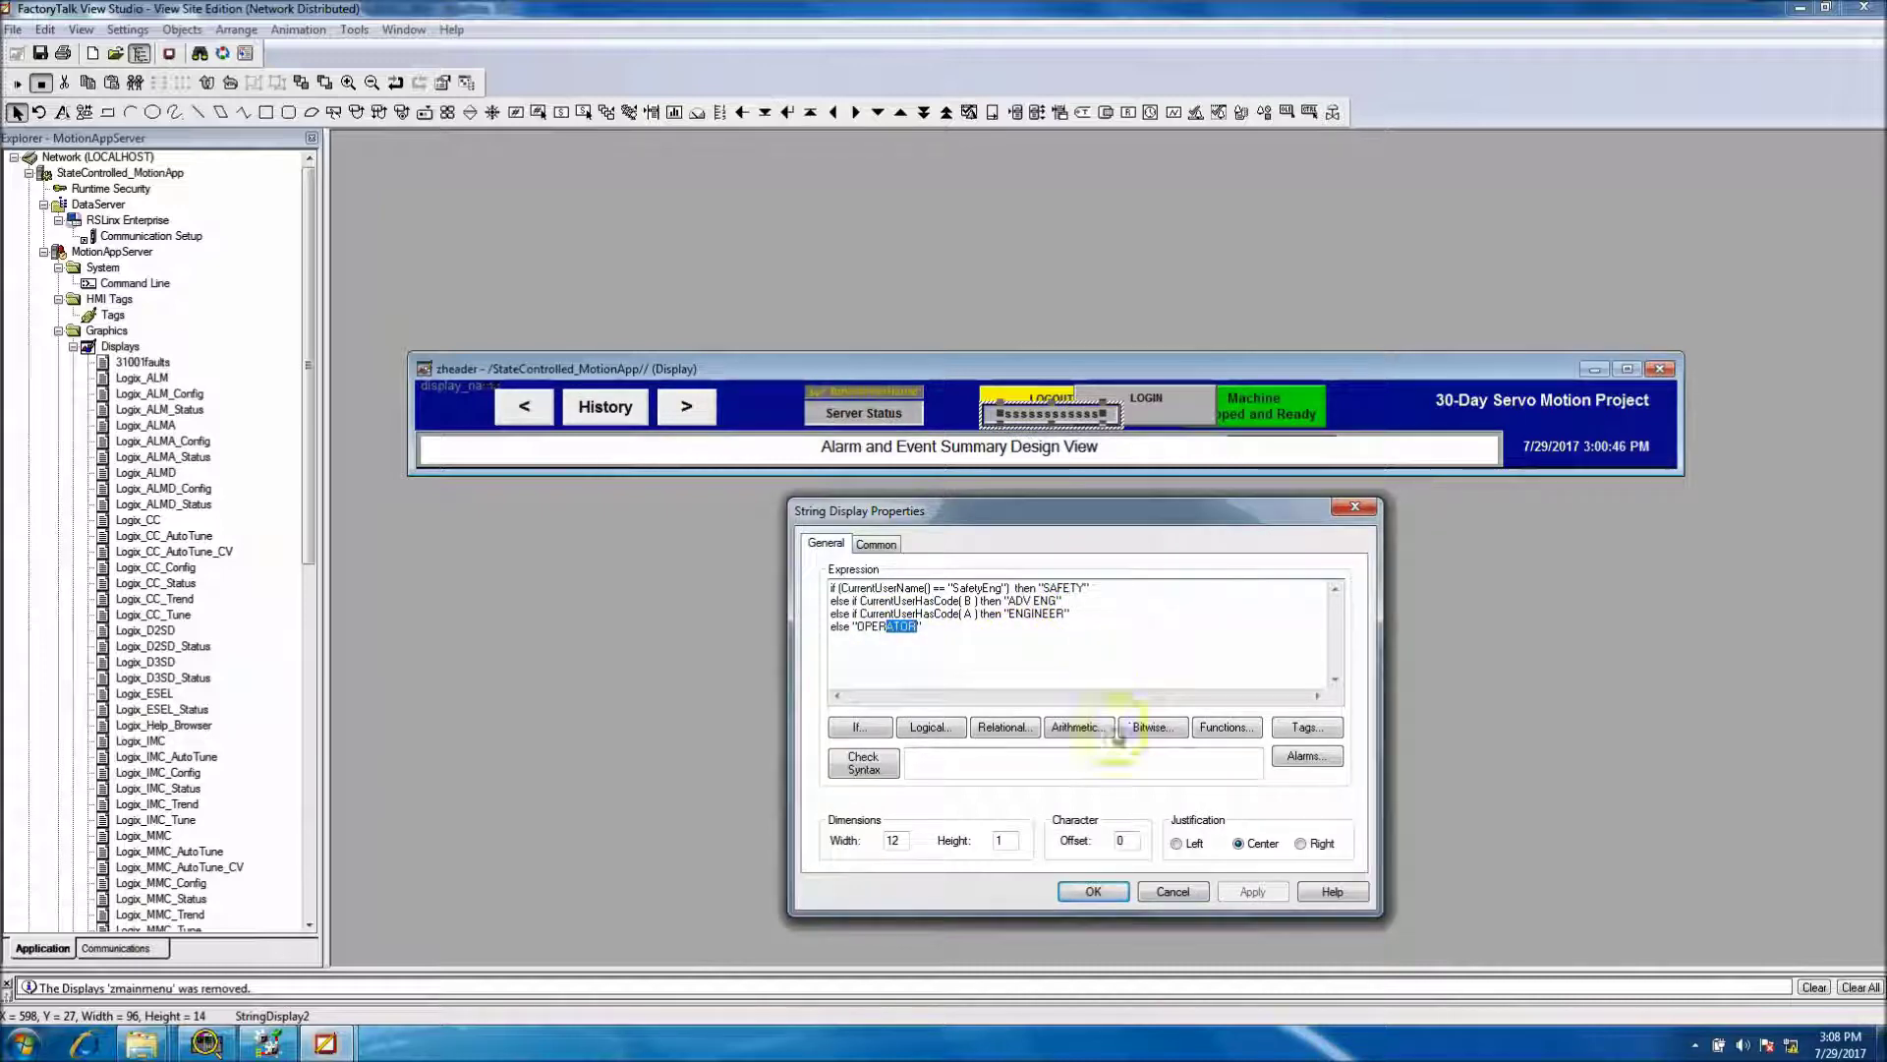
{"action": "left_click", "coordinate": [1172, 895]}
Check the LOGOUT button's action settings, including its press, repeat and release actions, and close its properties.
{"action": "left_click", "coordinate": [1016, 403]}
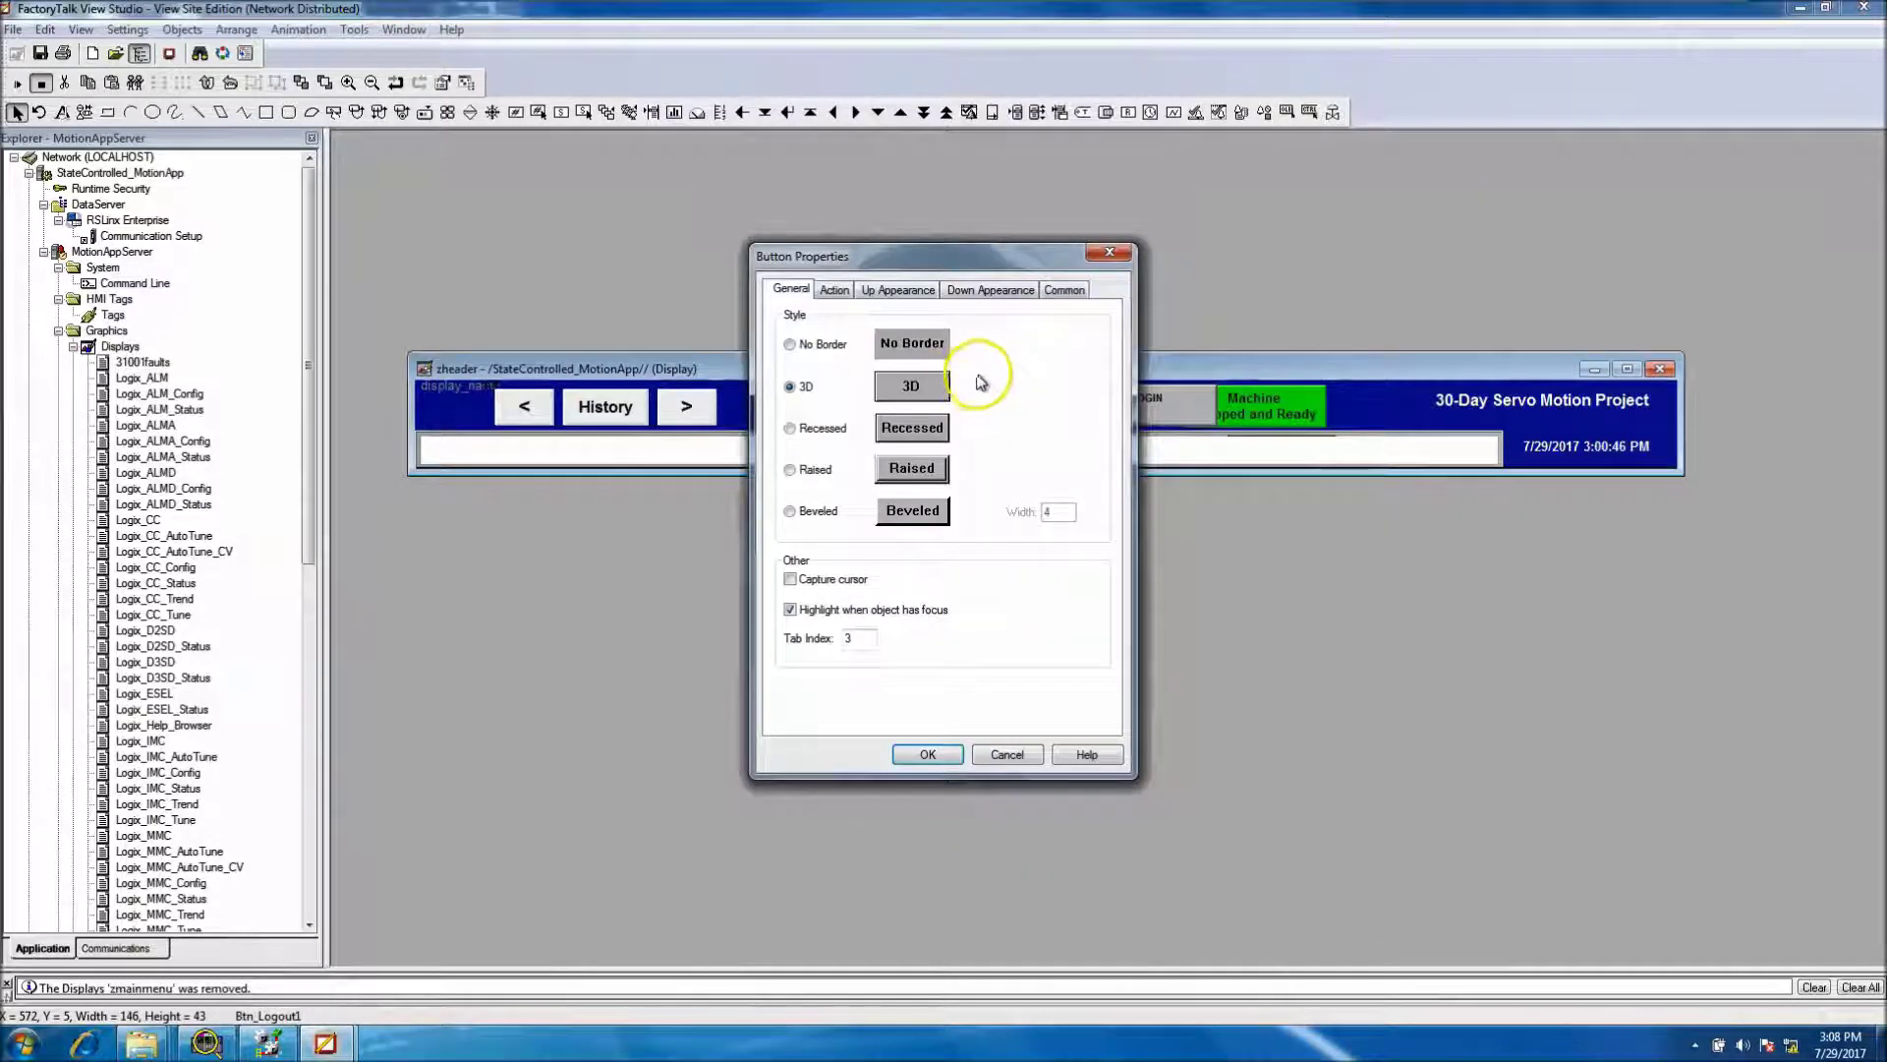
{"action": "left_click", "coordinate": [834, 289]}
{"action": "left_click", "coordinate": [1107, 255]}
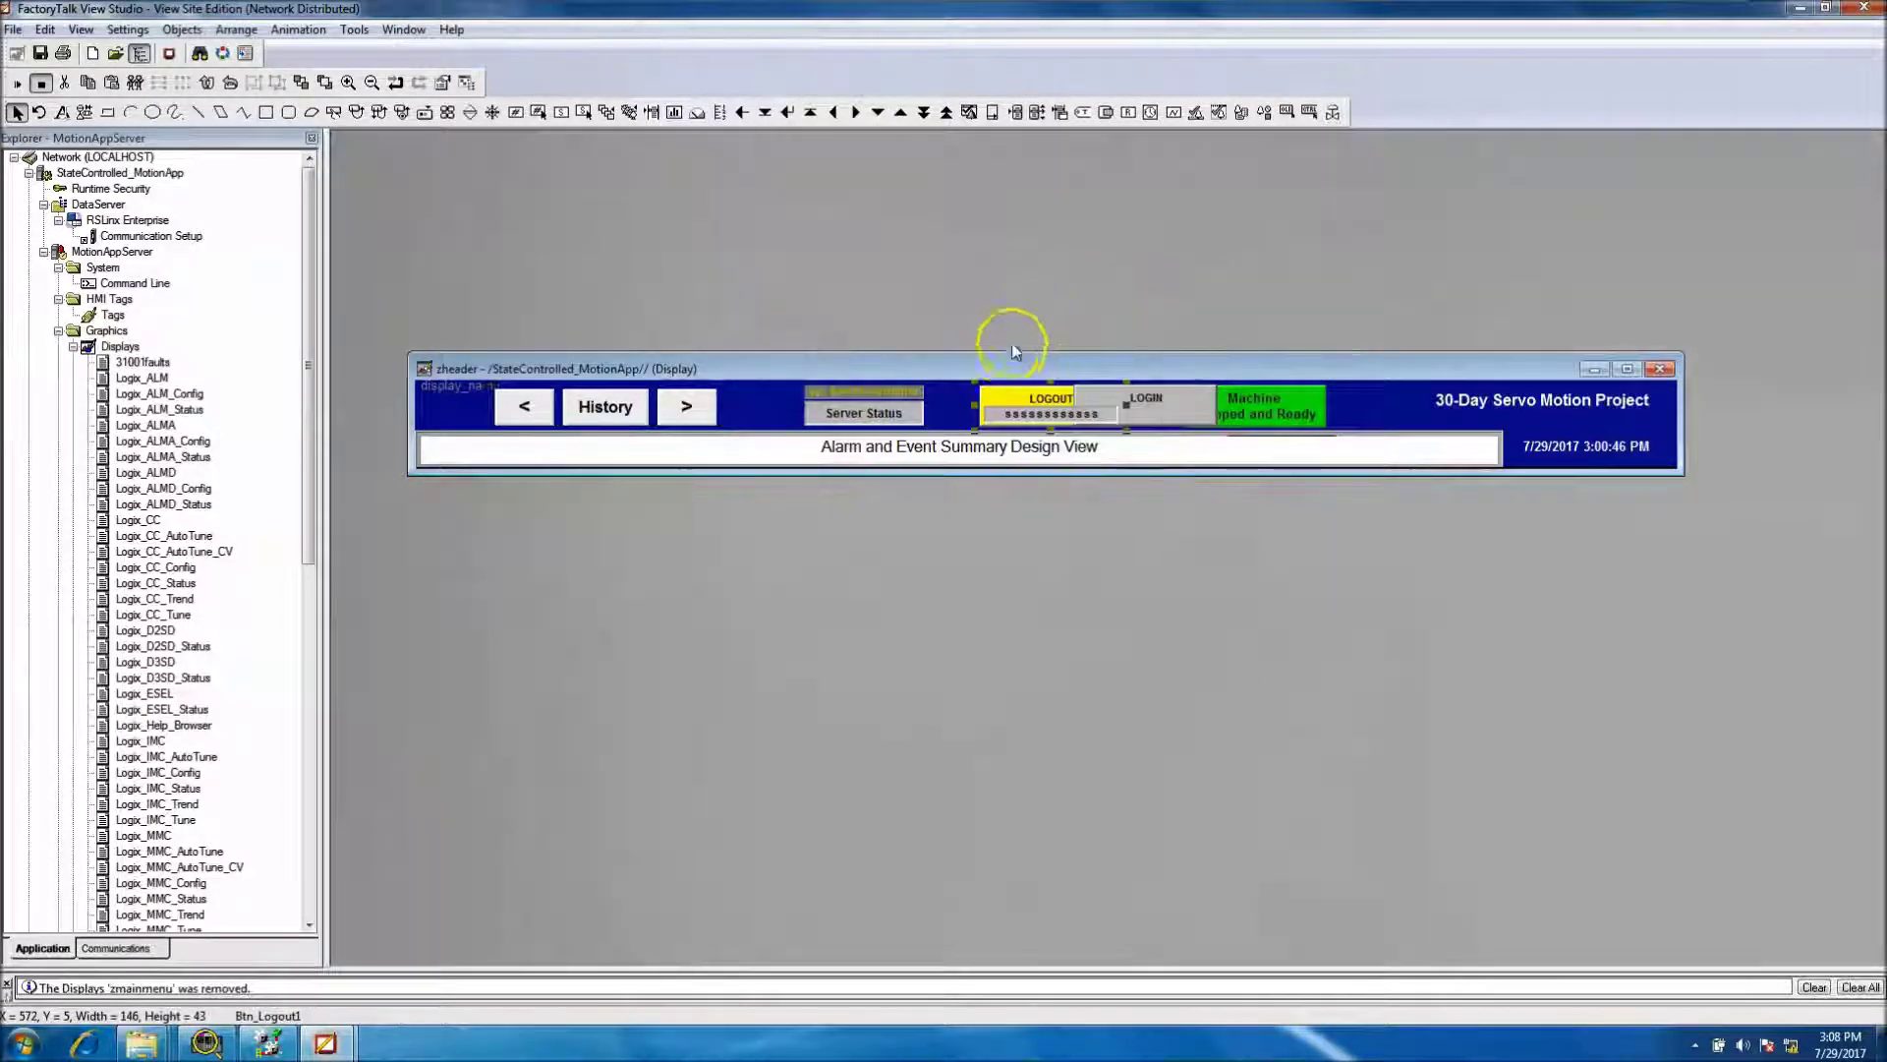
{"action": "double_click", "coordinate": [1019, 398]}
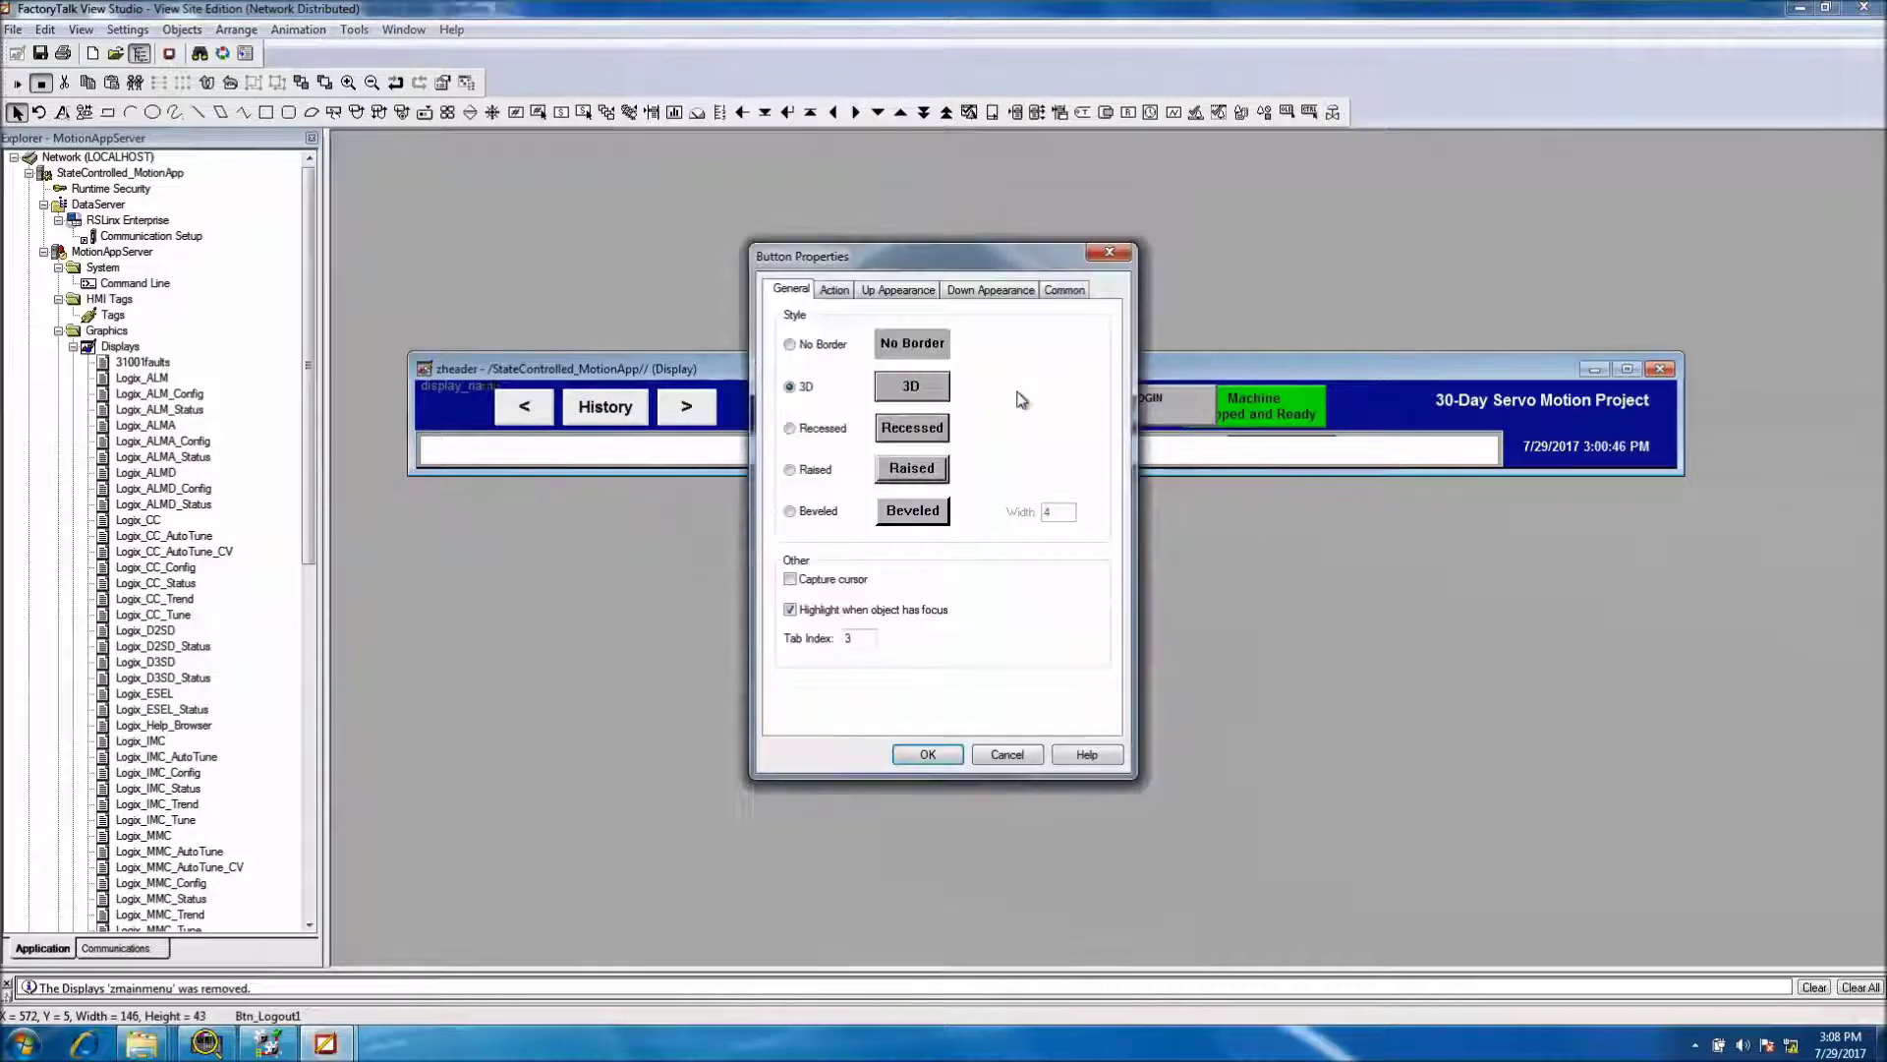
{"action": "left_click", "coordinate": [834, 289]}
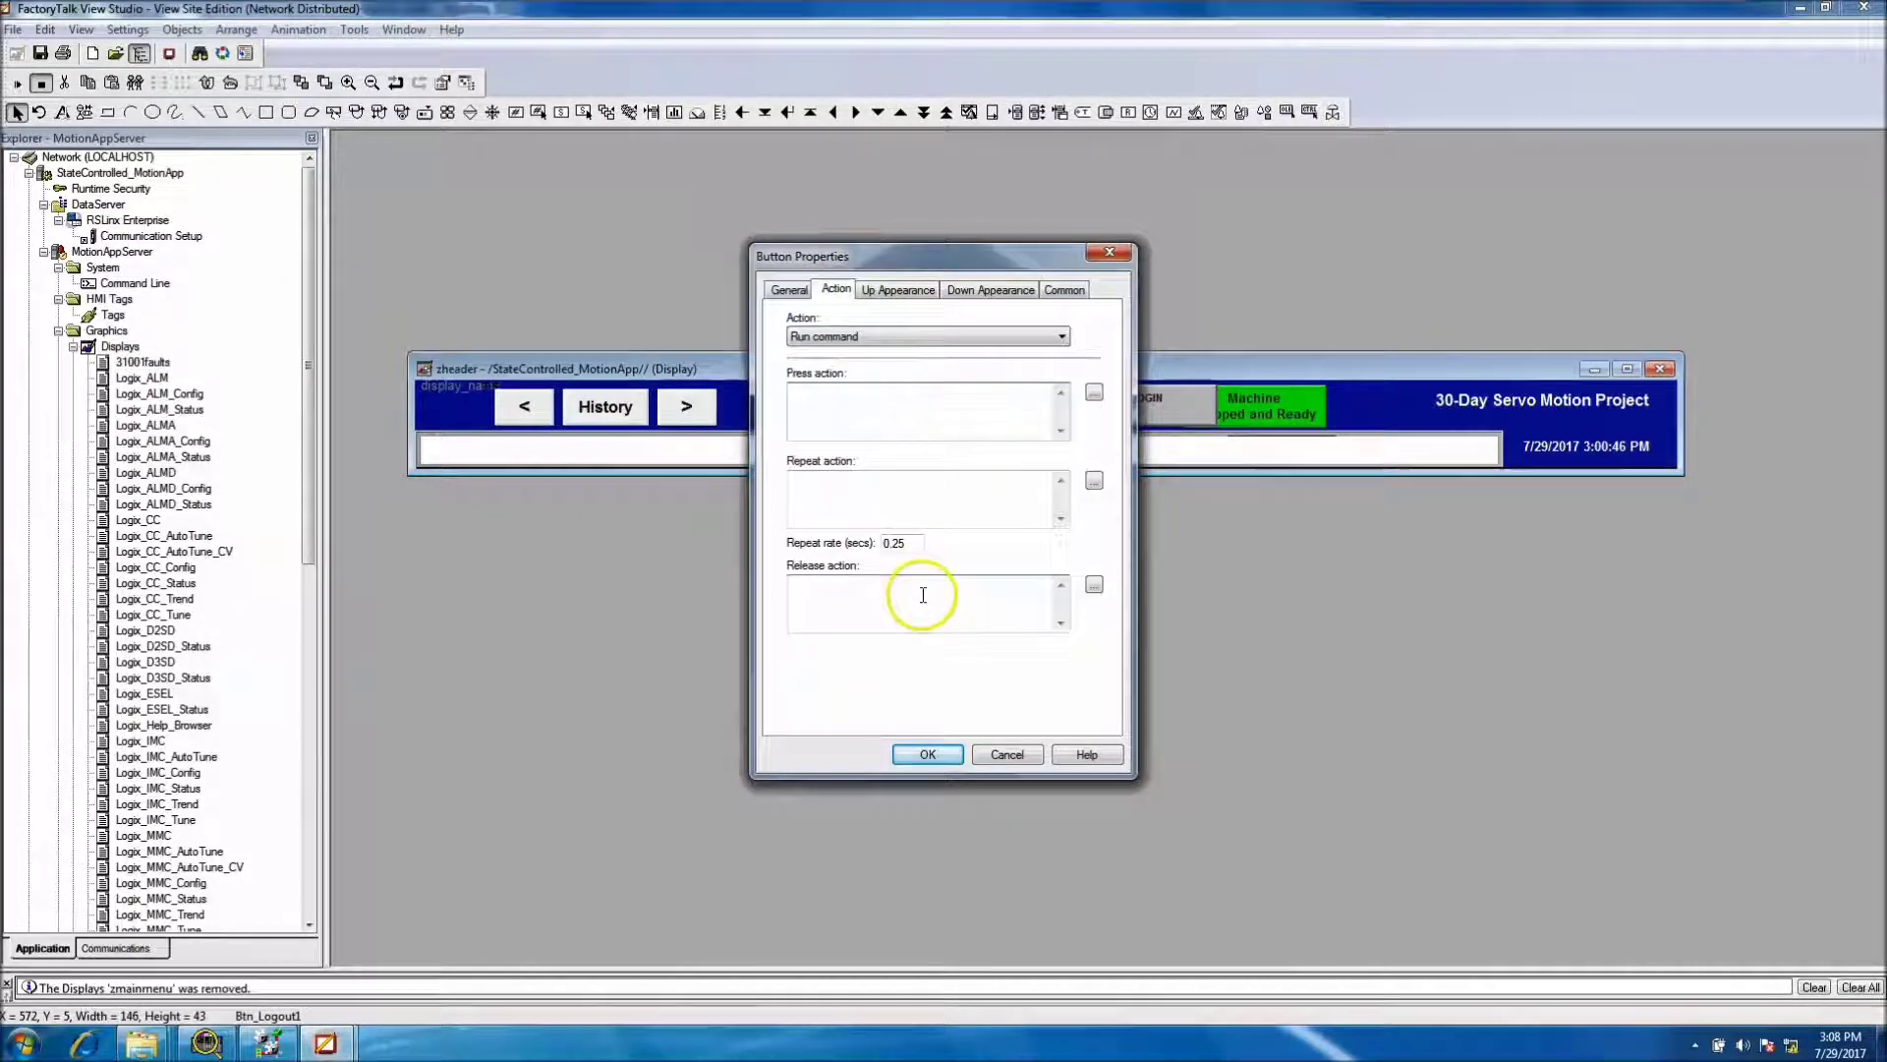
{"action": "left_click", "coordinate": [1111, 253]}
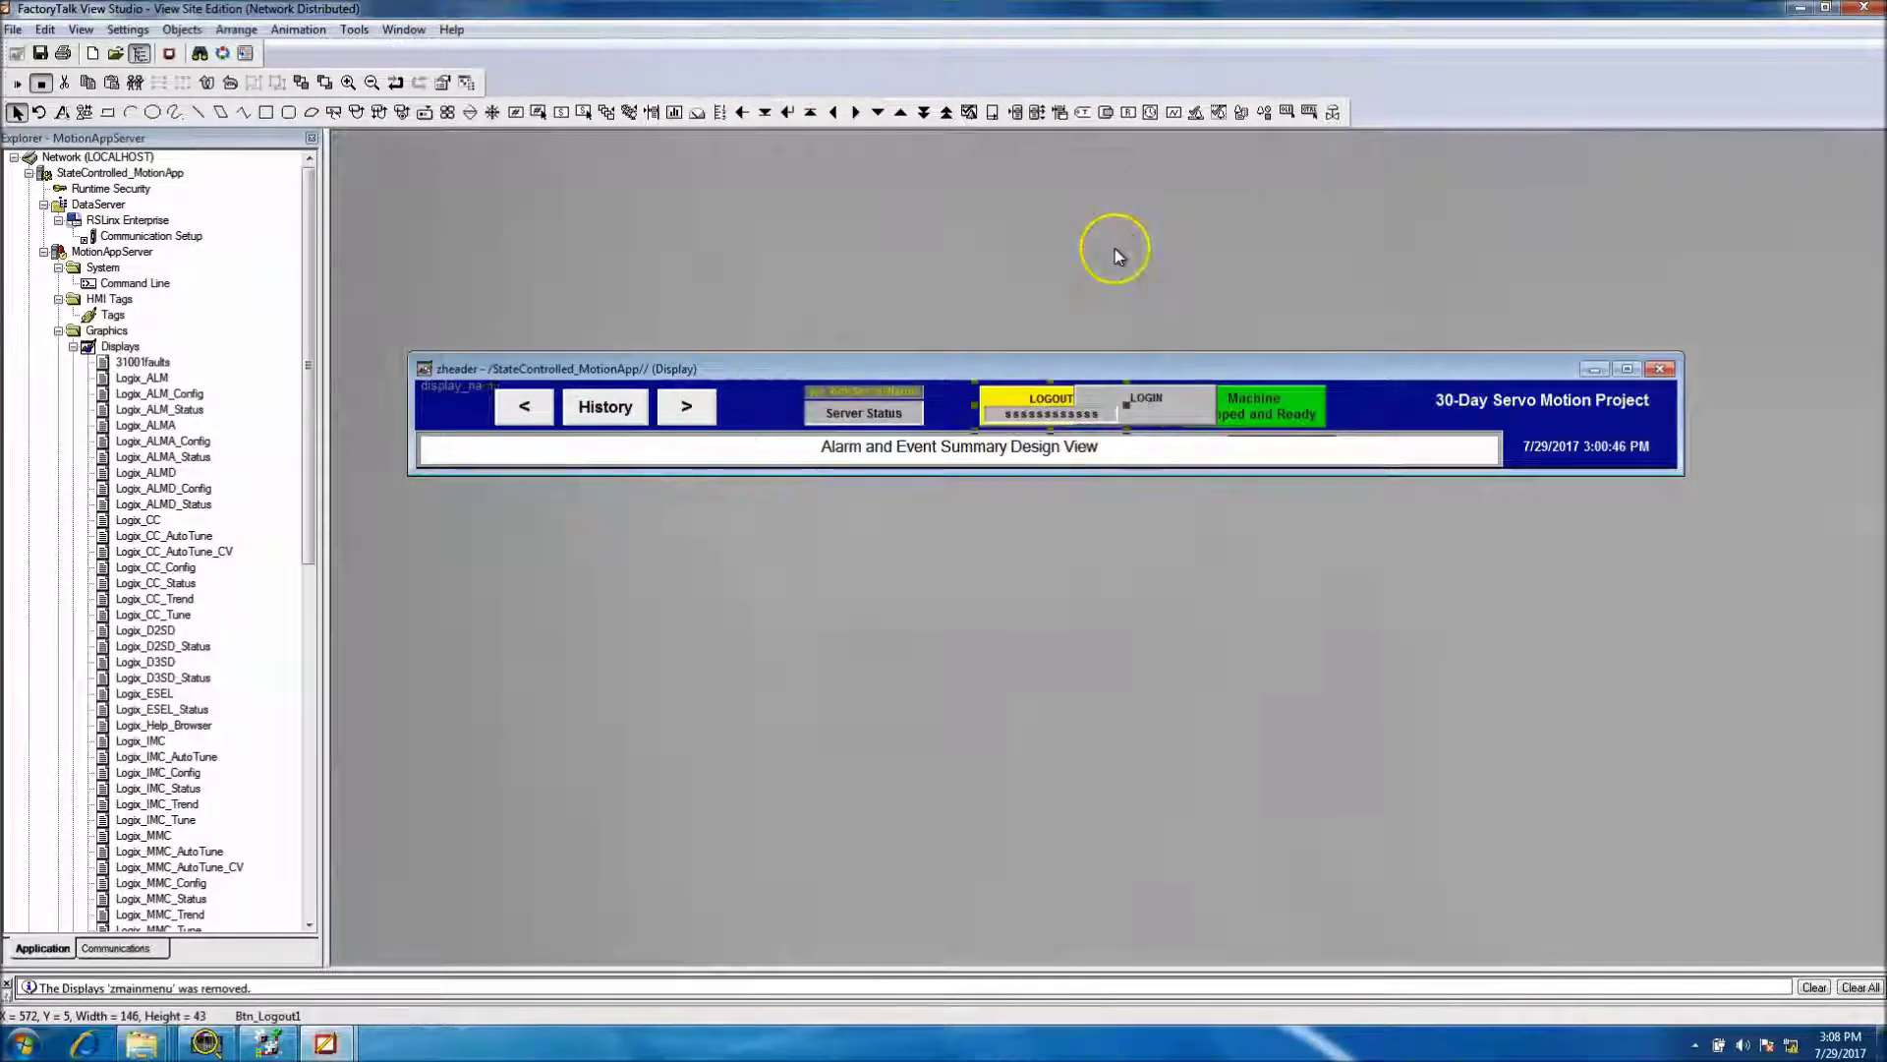
Open the LOGOUT button's Property Panel, choose VBA Control for ExposeToVBA, and close the panel.
{"action": "right_click", "coordinate": [1017, 398]}
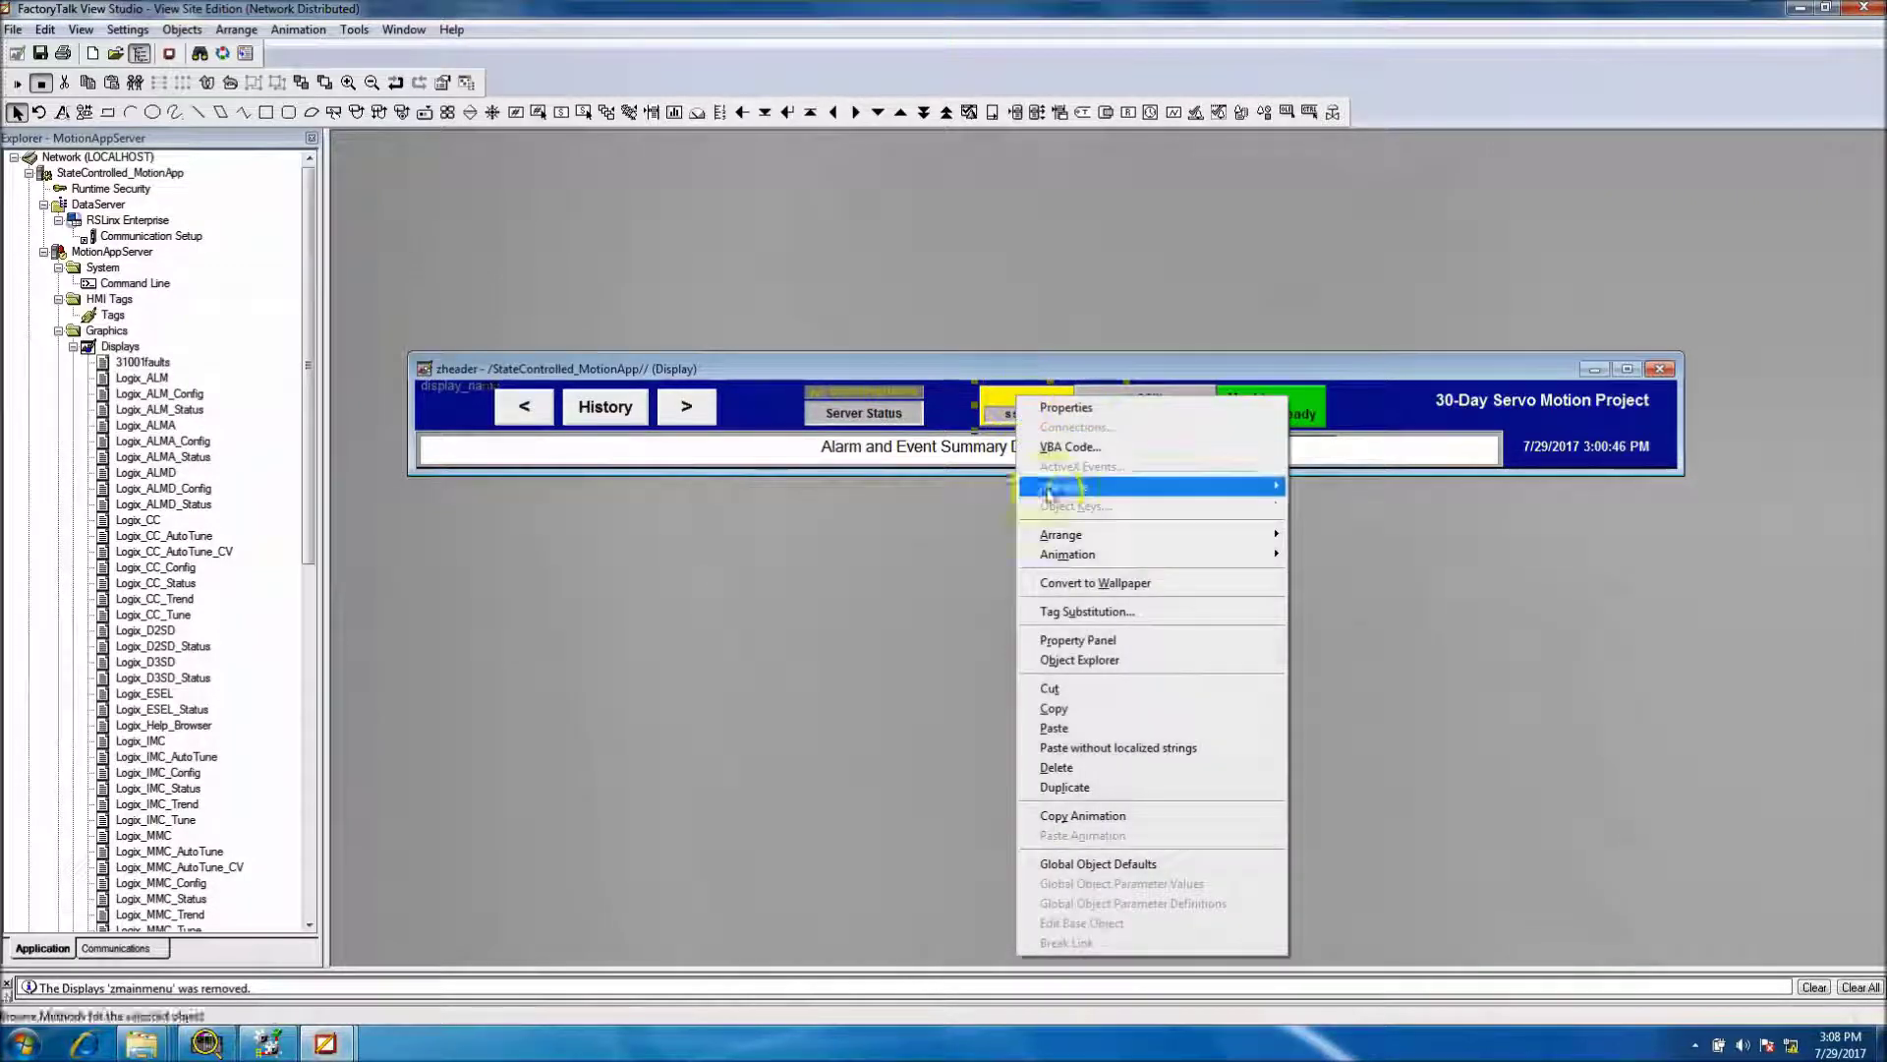
{"action": "left_click", "coordinate": [1077, 639]}
{"action": "left_click_drag", "start_coordinate": [371, 13], "coordinate": [1349, 503]}
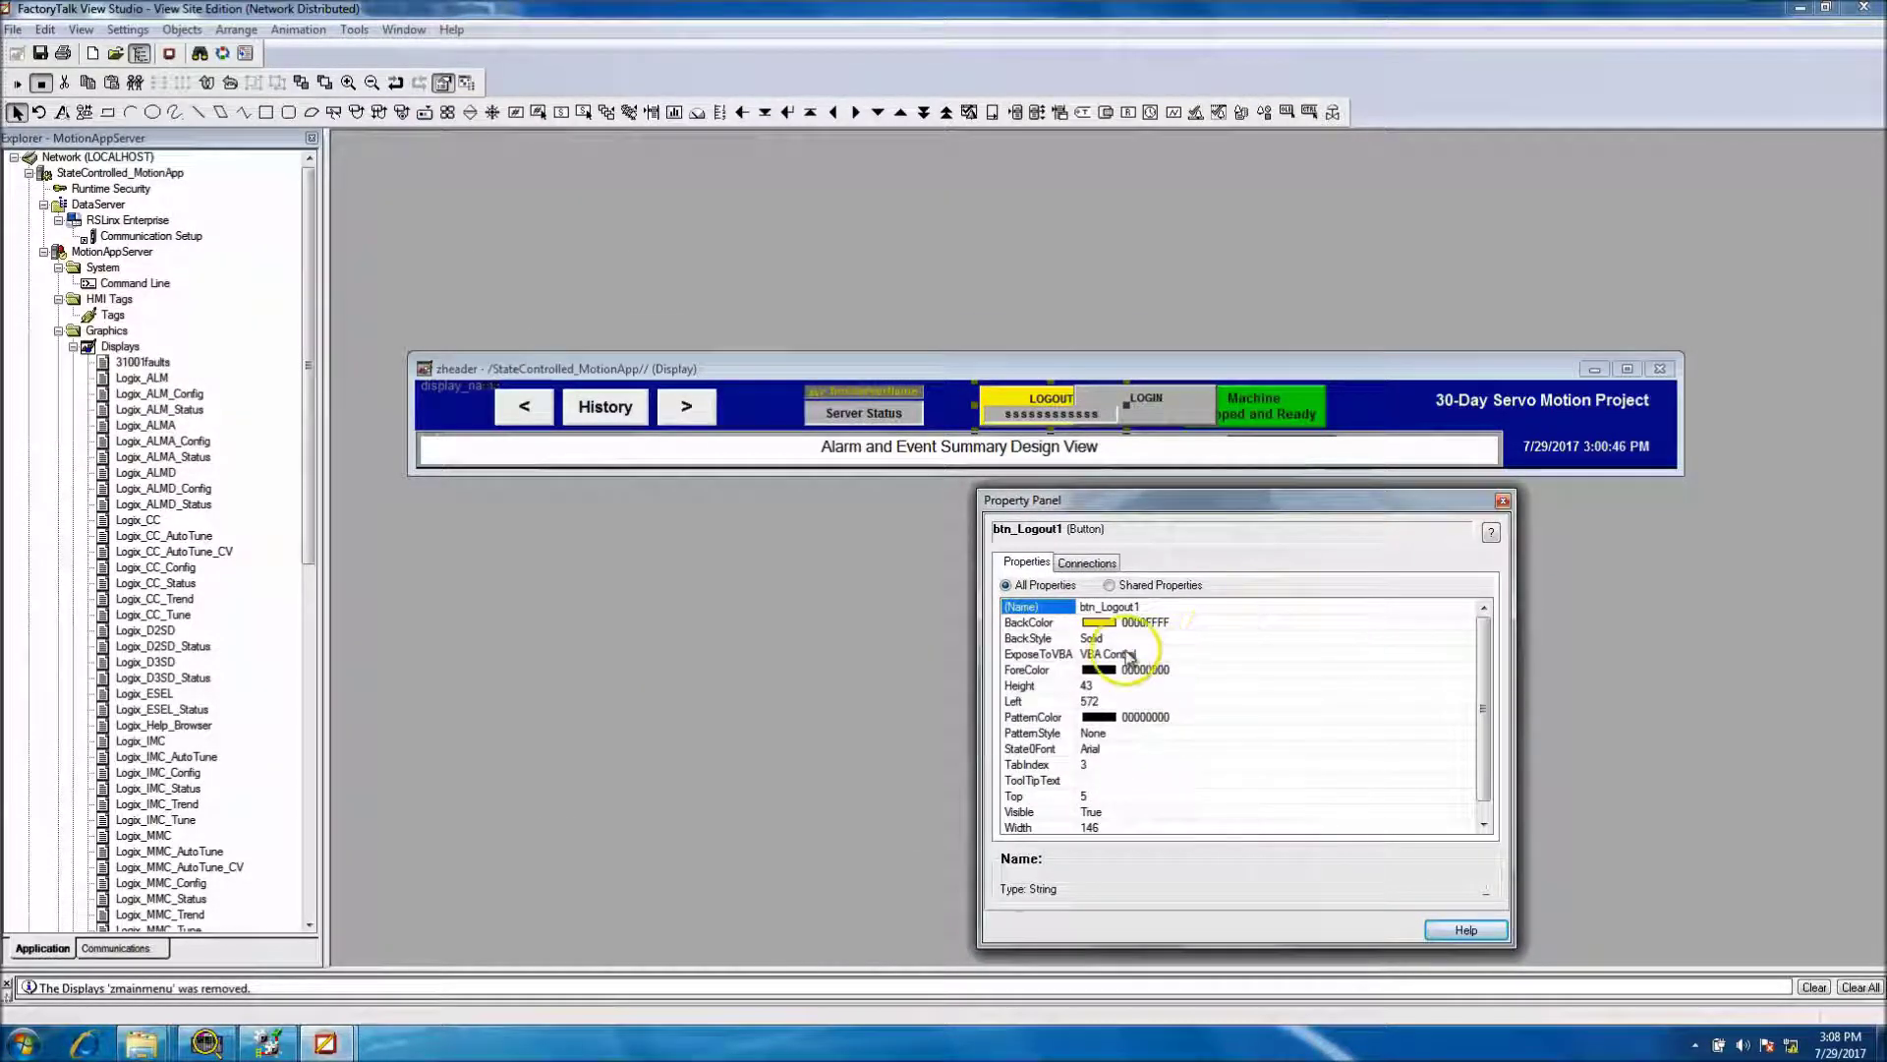
{"action": "left_click", "coordinate": [1393, 655]}
{"action": "left_click", "coordinate": [1467, 656]}
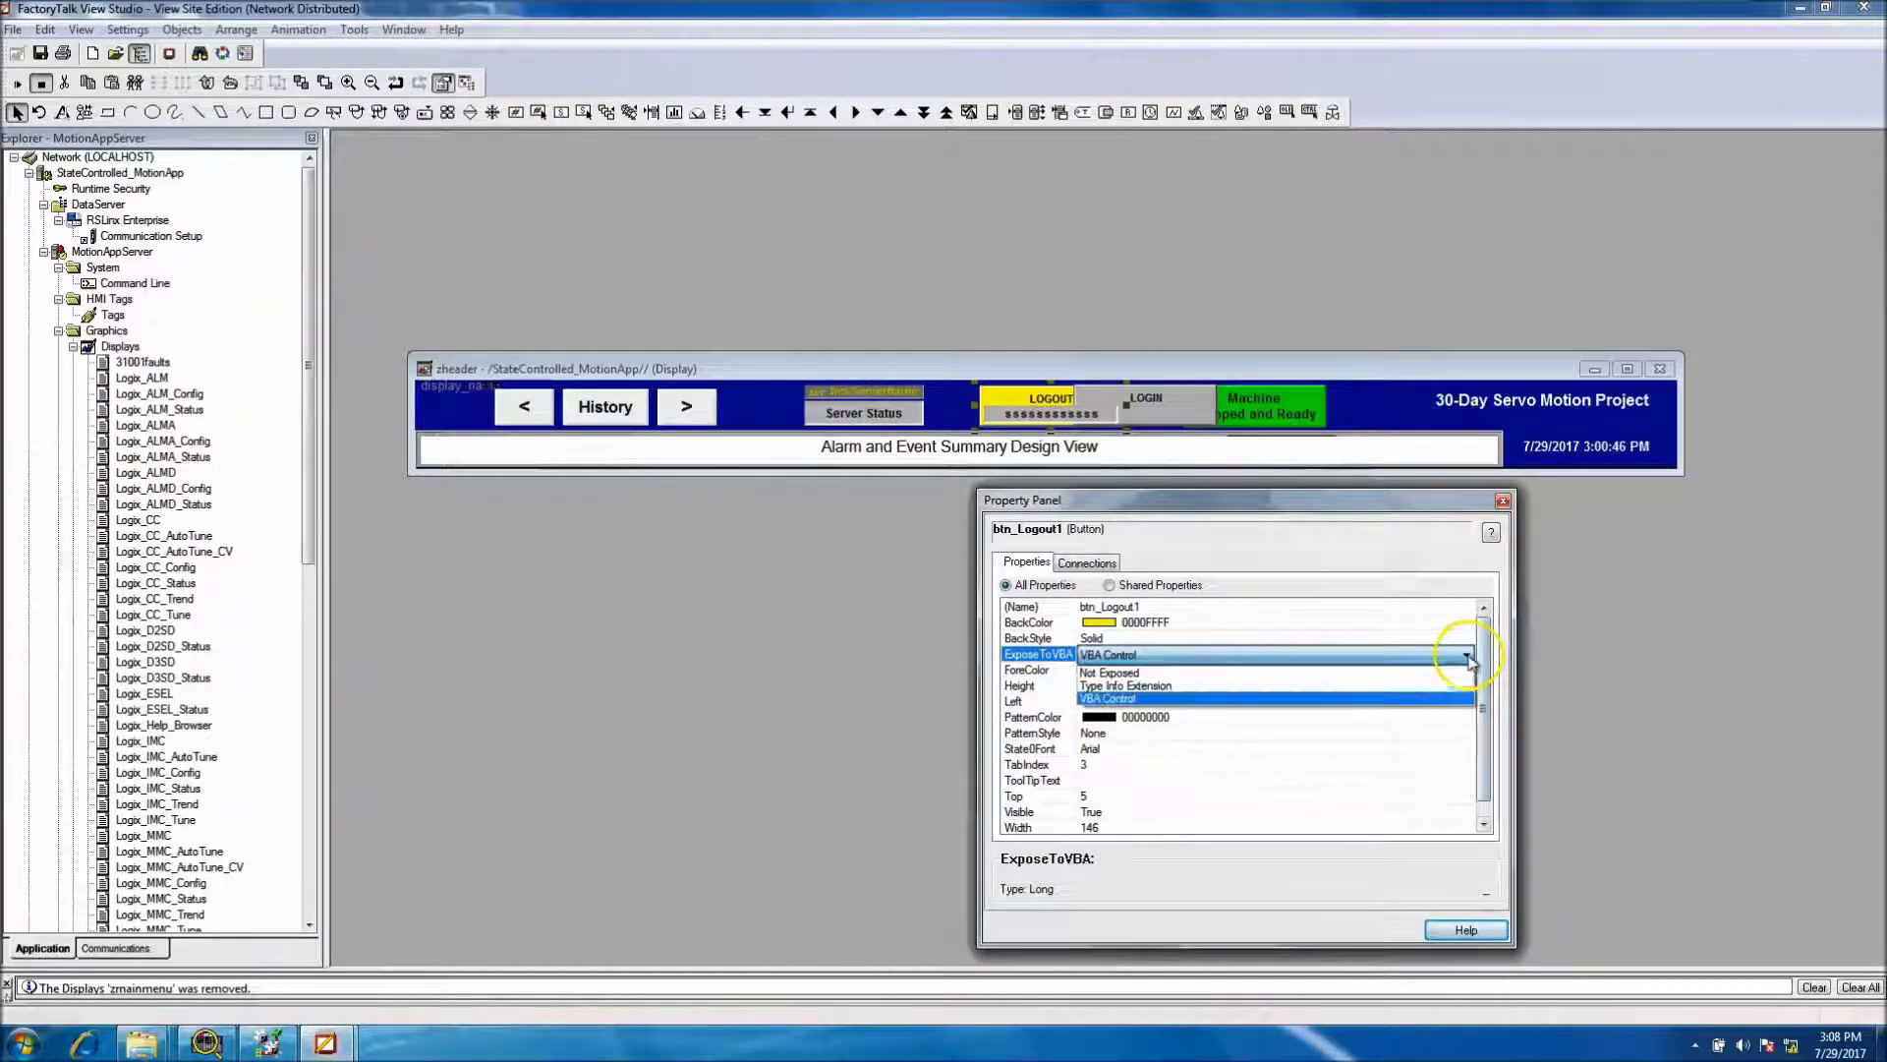
{"action": "left_click", "coordinate": [1441, 700]}
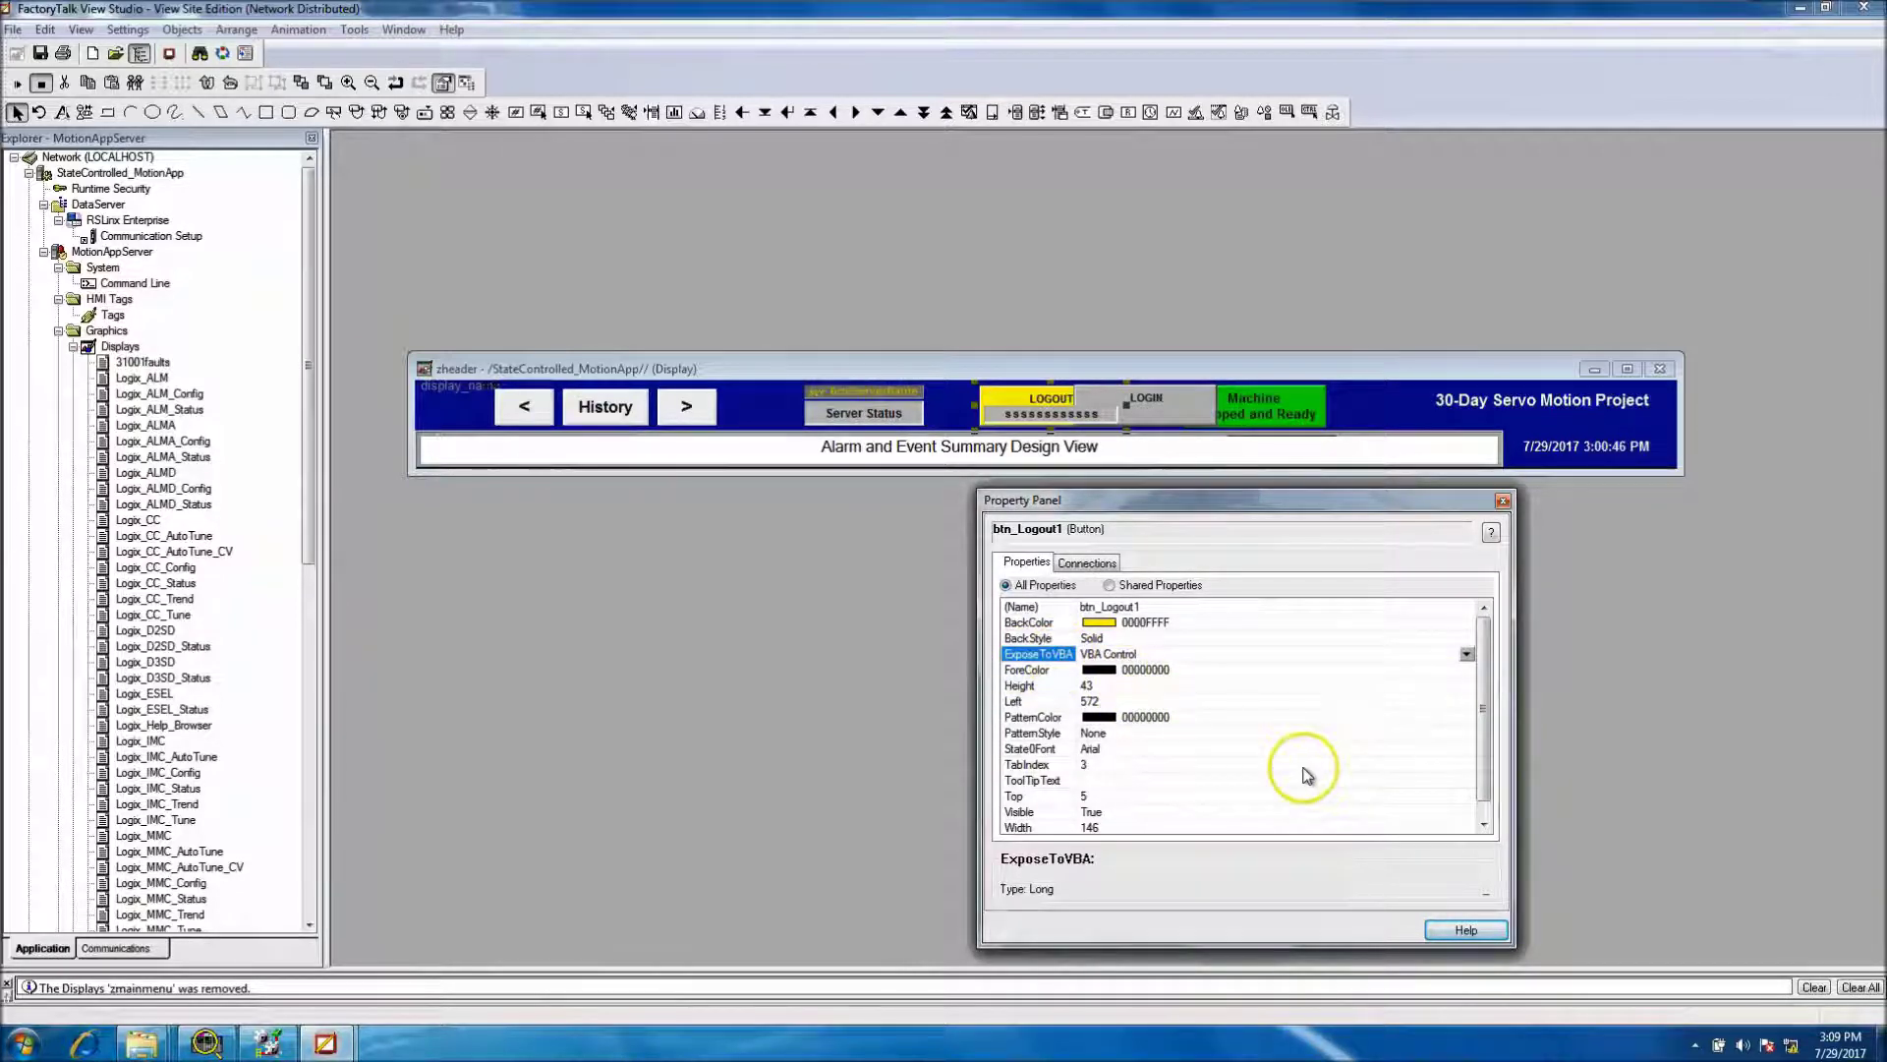
{"action": "left_click", "coordinate": [1503, 503]}
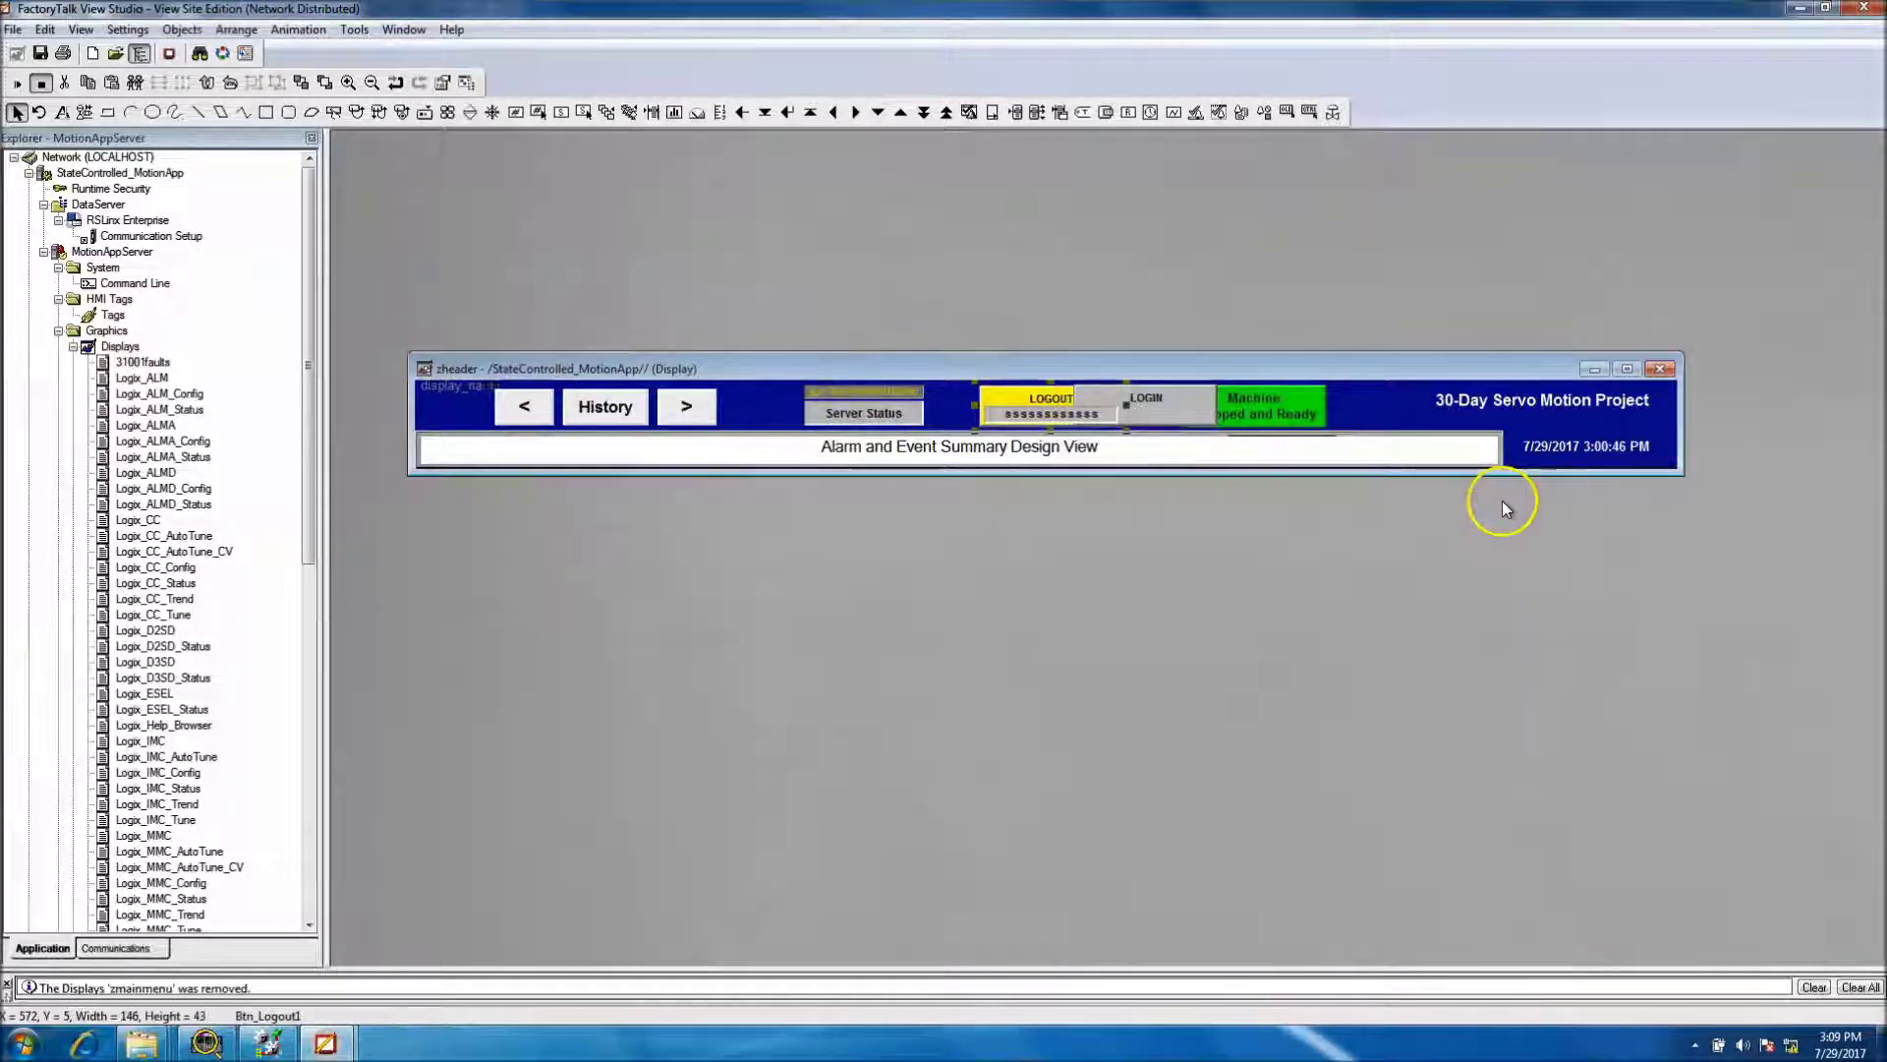
Check the ExposeToVBA options of the LOGIN button in its Property Panel, then close the panel.
{"action": "left_click", "coordinate": [1119, 403]}
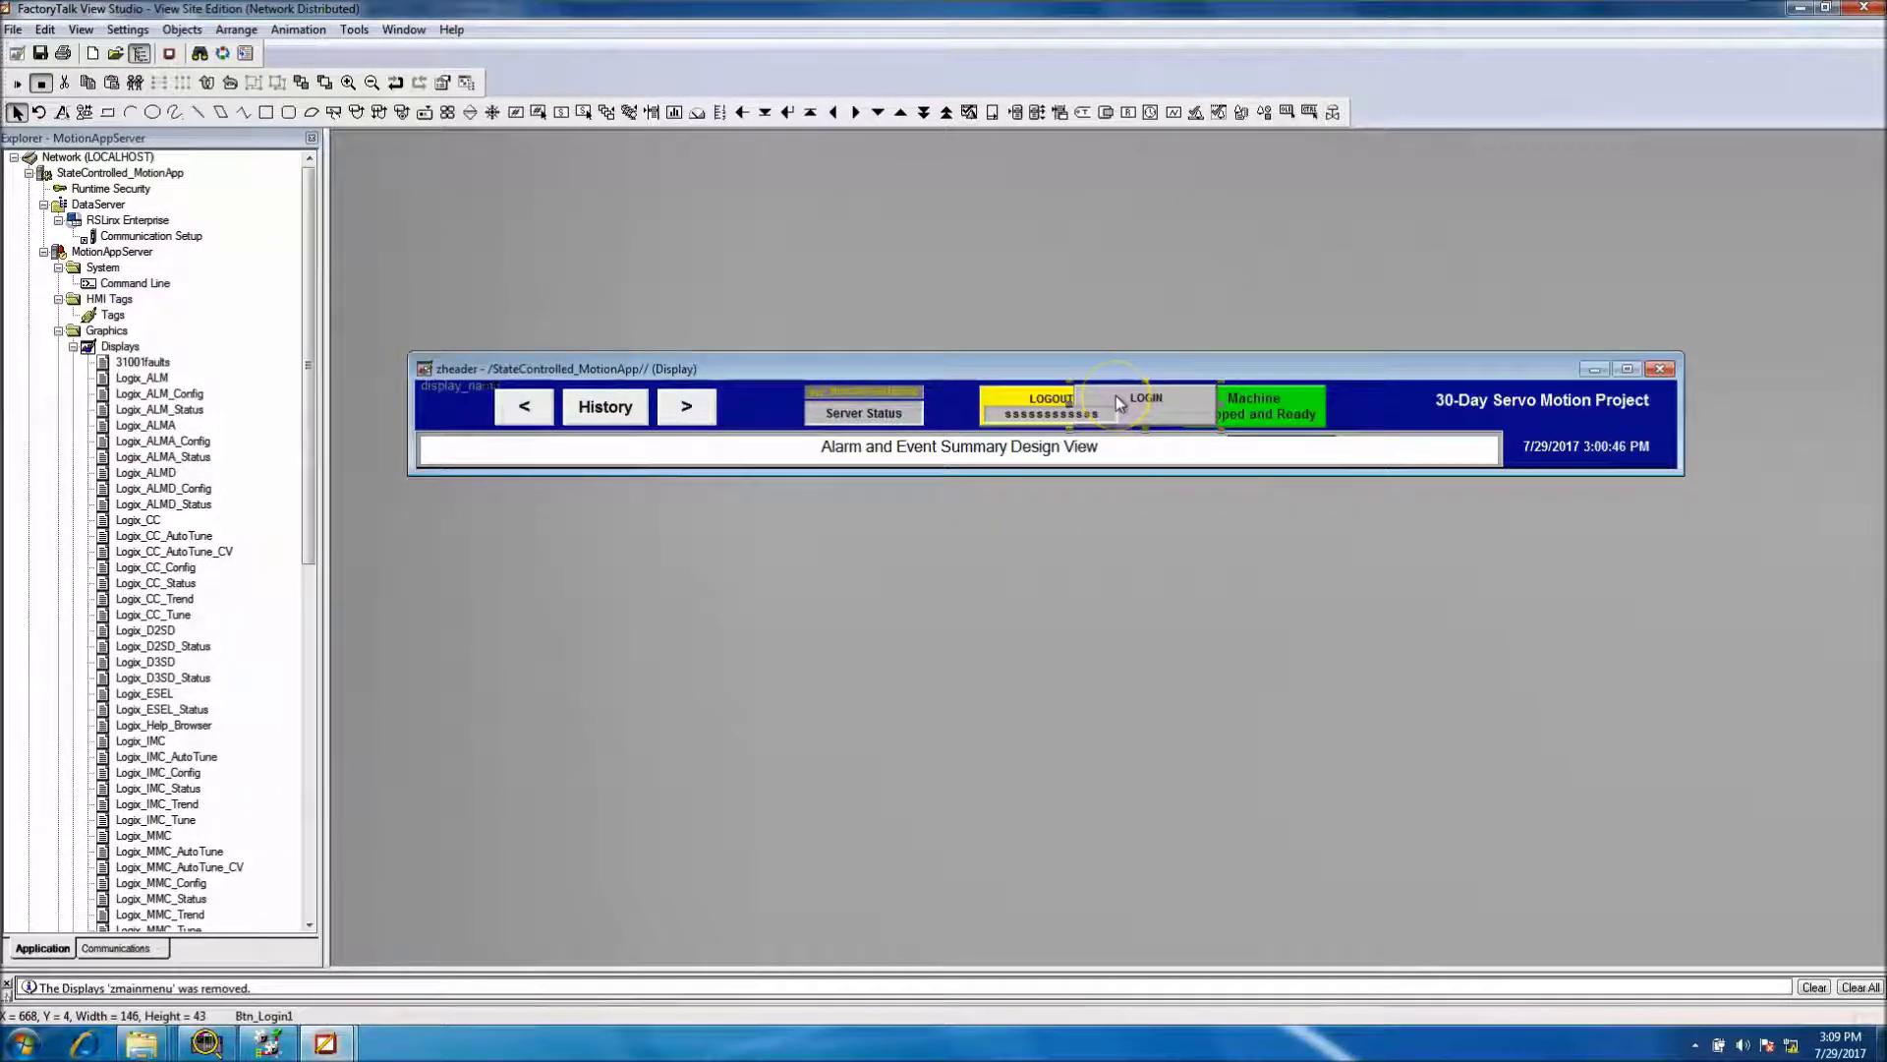
{"action": "right_click", "coordinate": [1120, 403]}
{"action": "left_click", "coordinate": [1052, 407]}
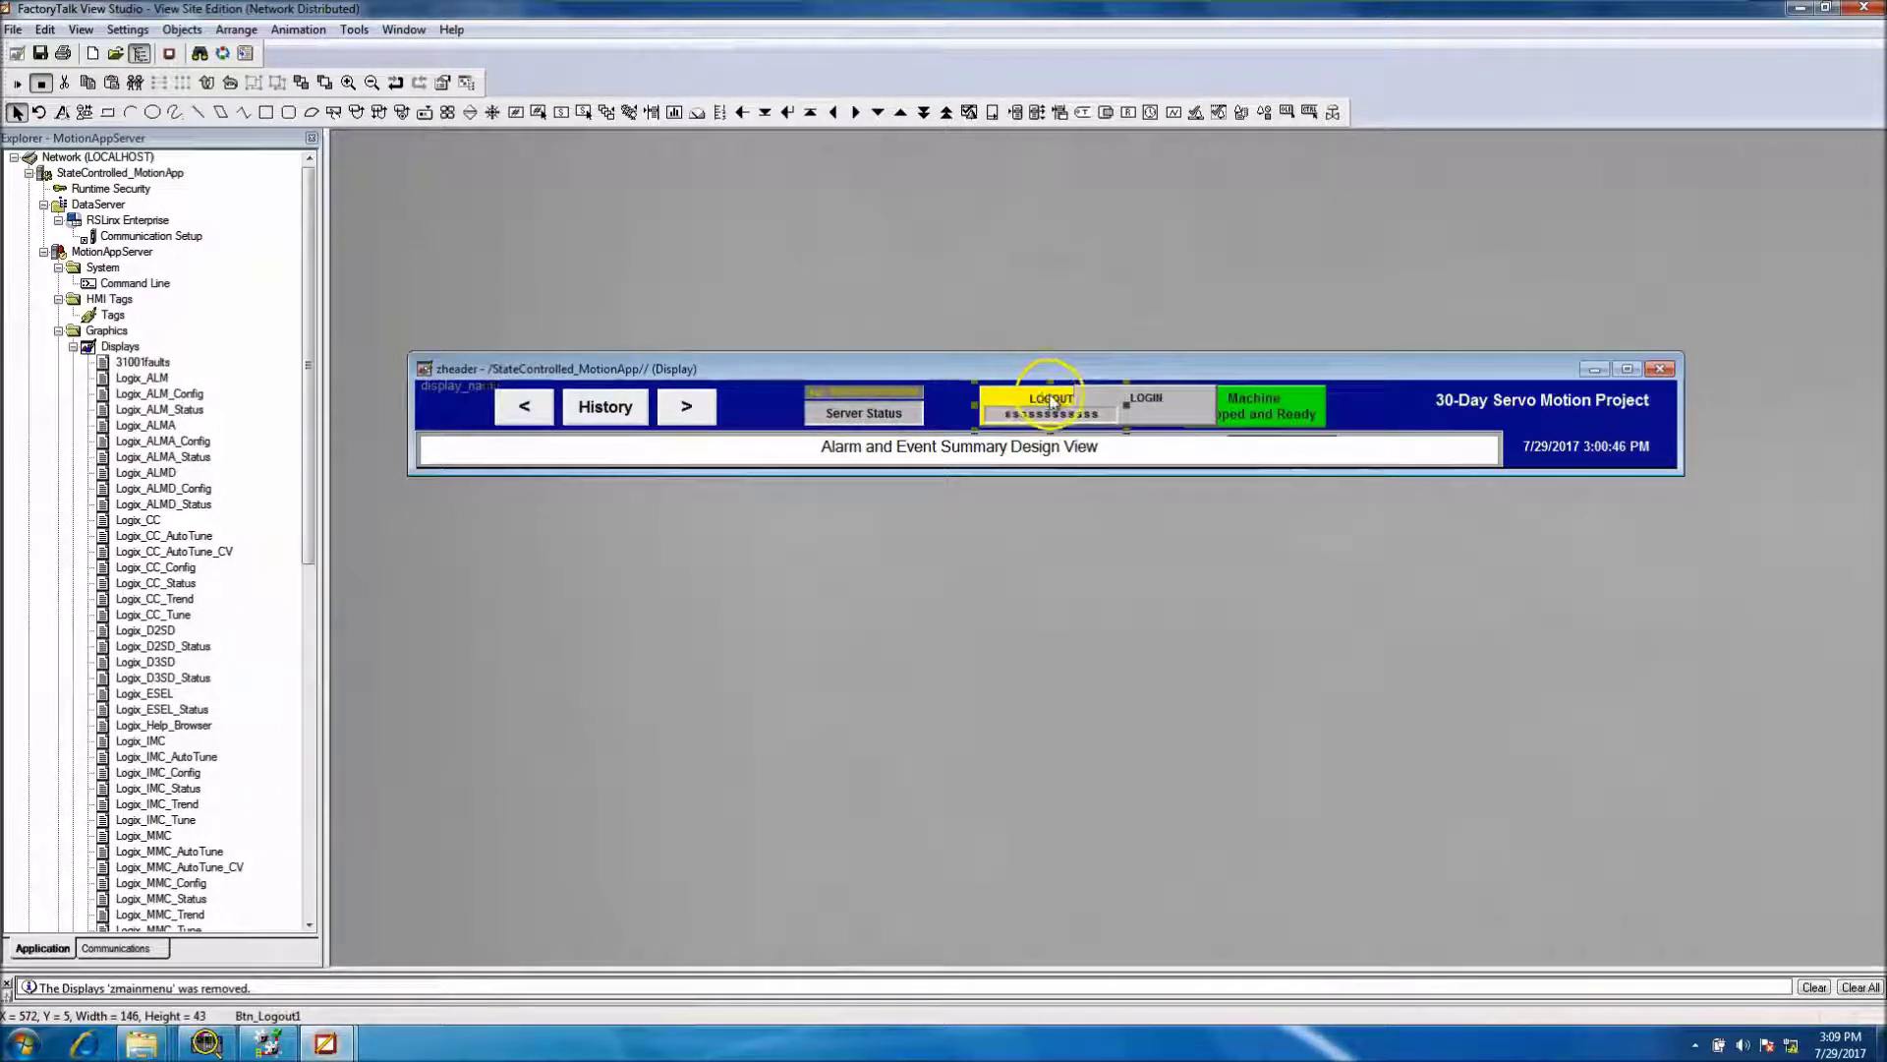
{"action": "left_click", "coordinate": [1103, 405]}
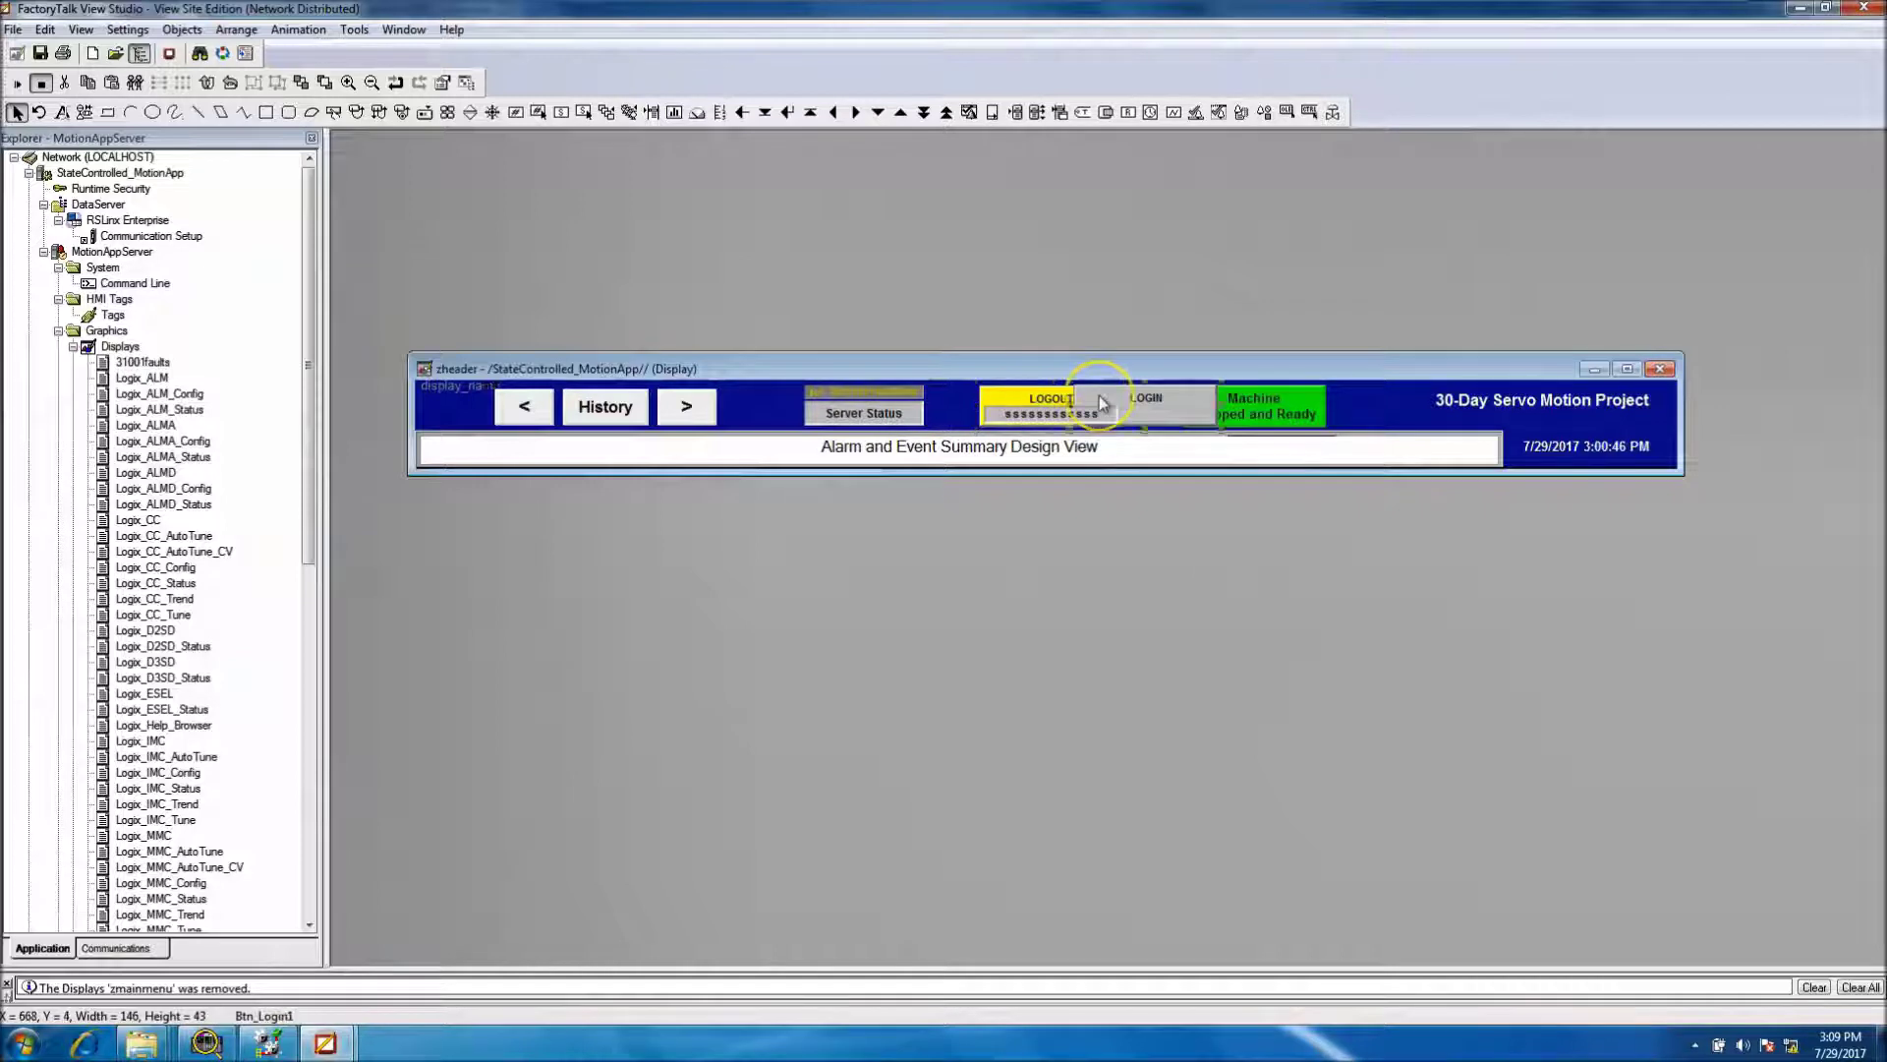
{"action": "right_click", "coordinate": [1100, 397]}
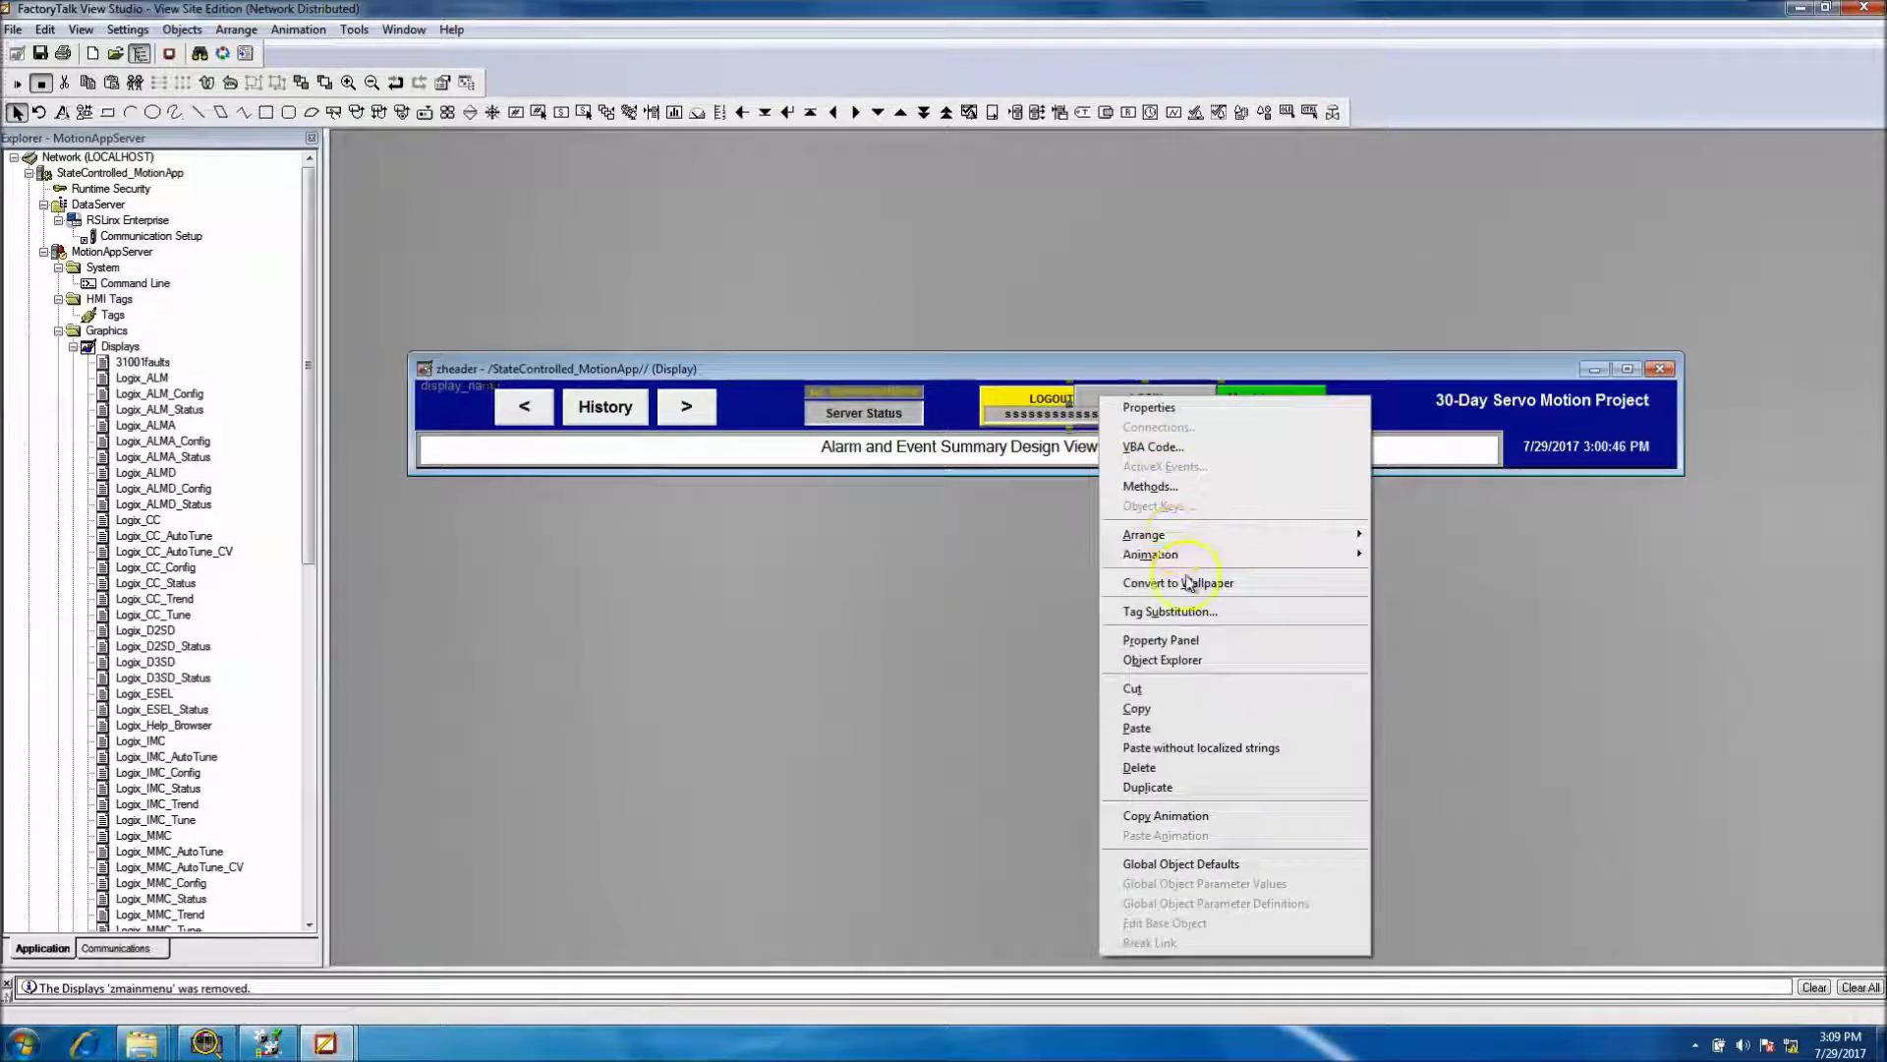
{"action": "left_click", "coordinate": [1219, 649]}
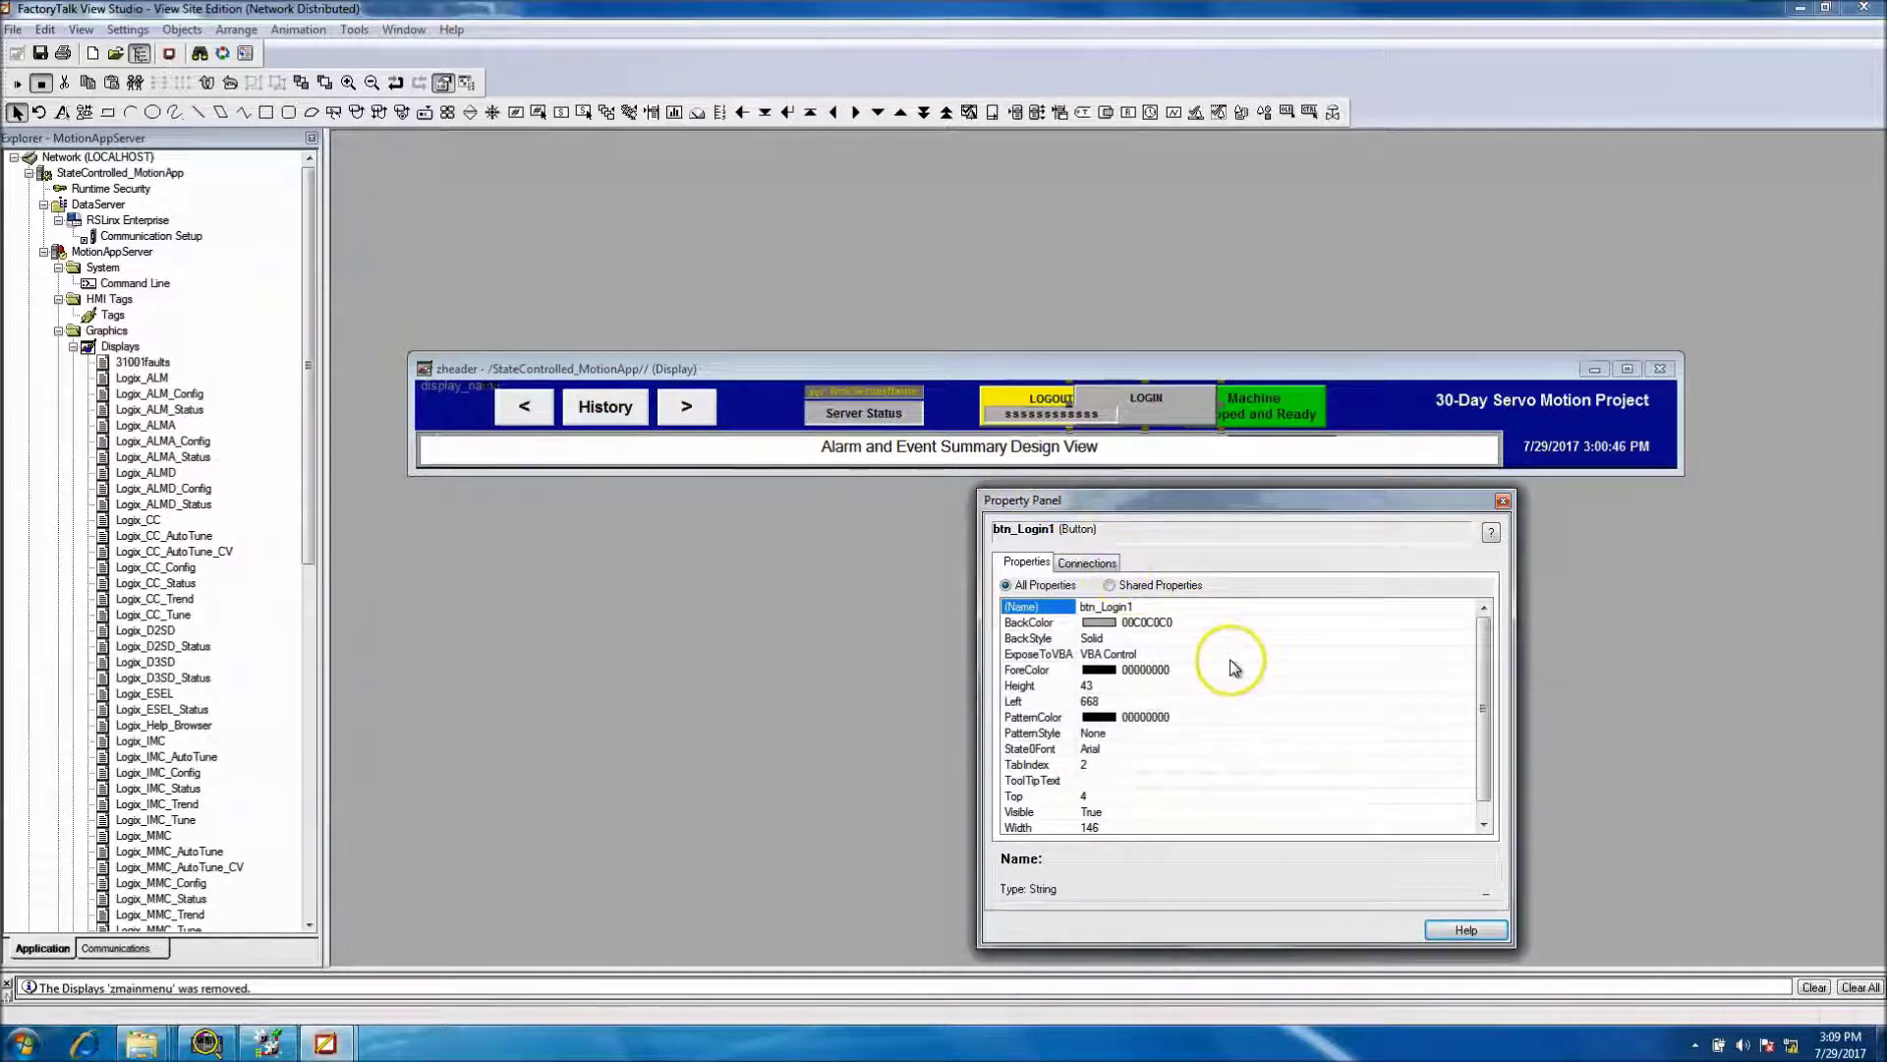
{"action": "left_click", "coordinate": [1469, 654]}
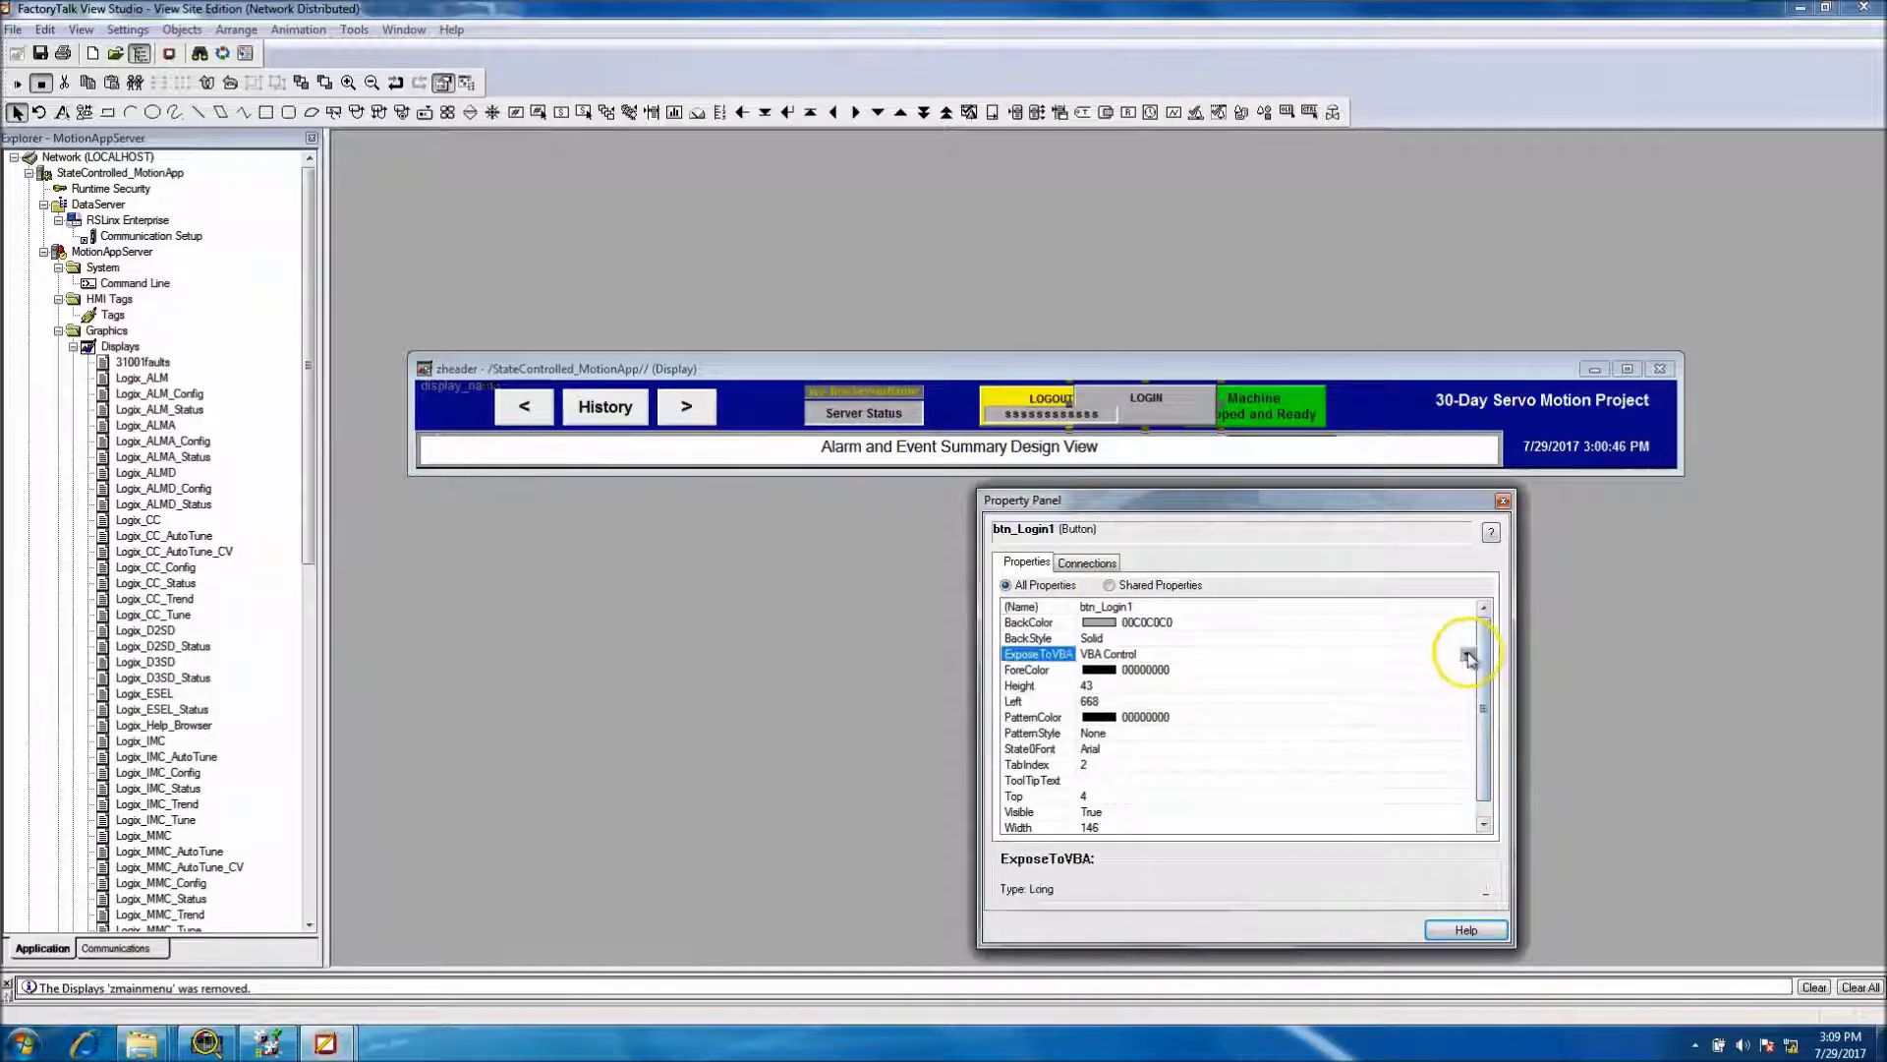
{"action": "left_click", "coordinate": [1467, 655]}
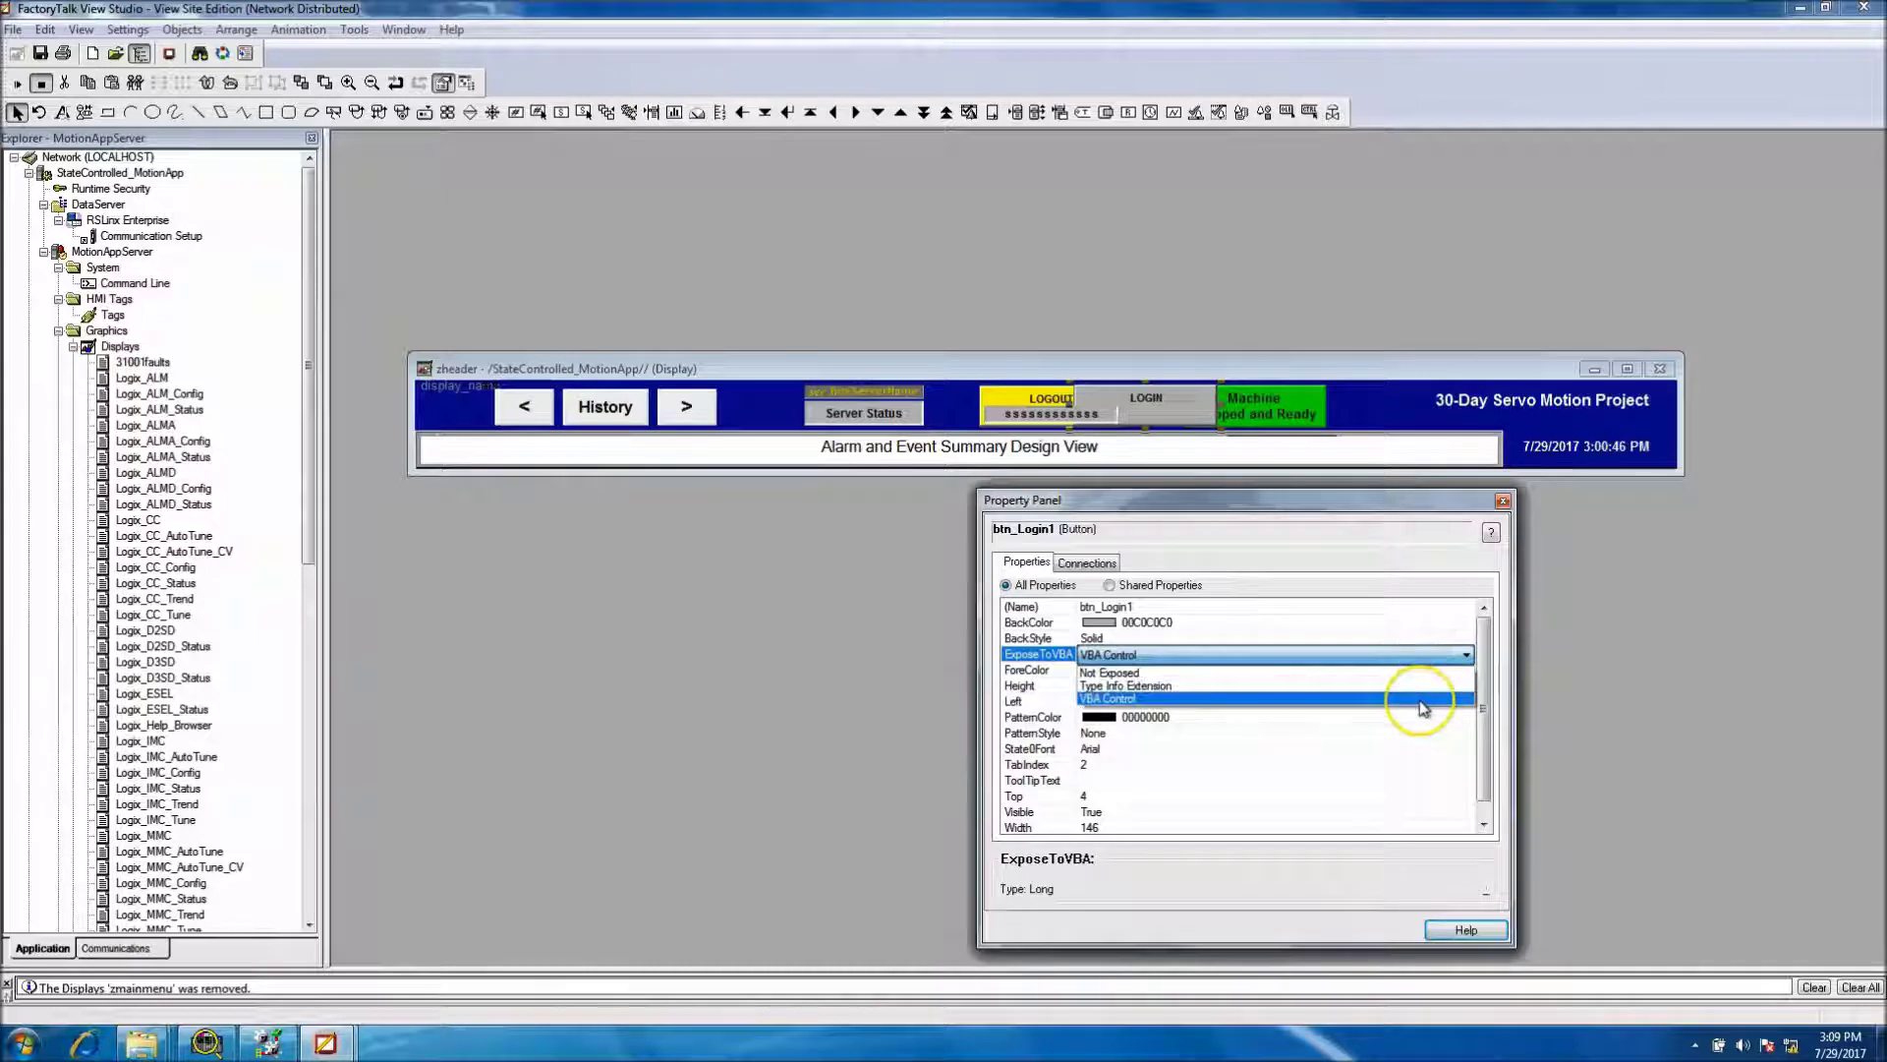
{"action": "left_click", "coordinate": [1503, 502]}
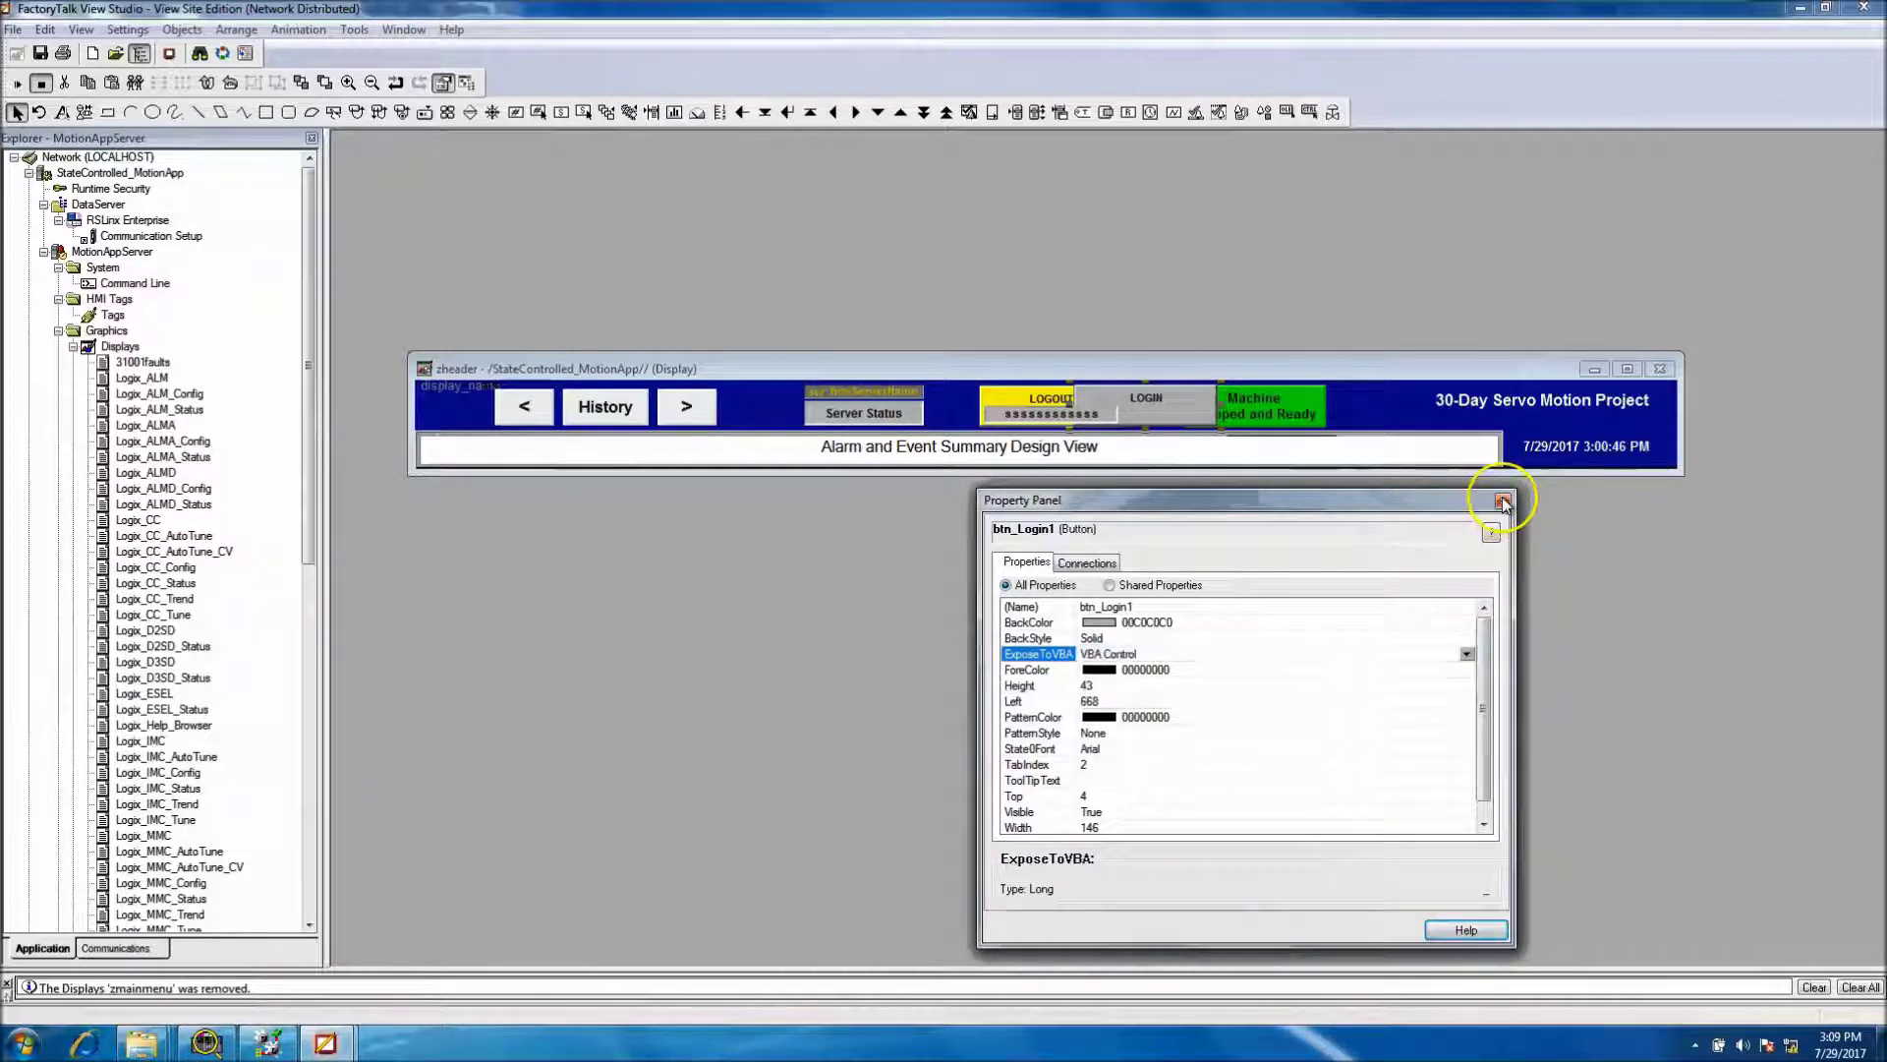
{"action": "left_click", "coordinate": [1503, 504]}
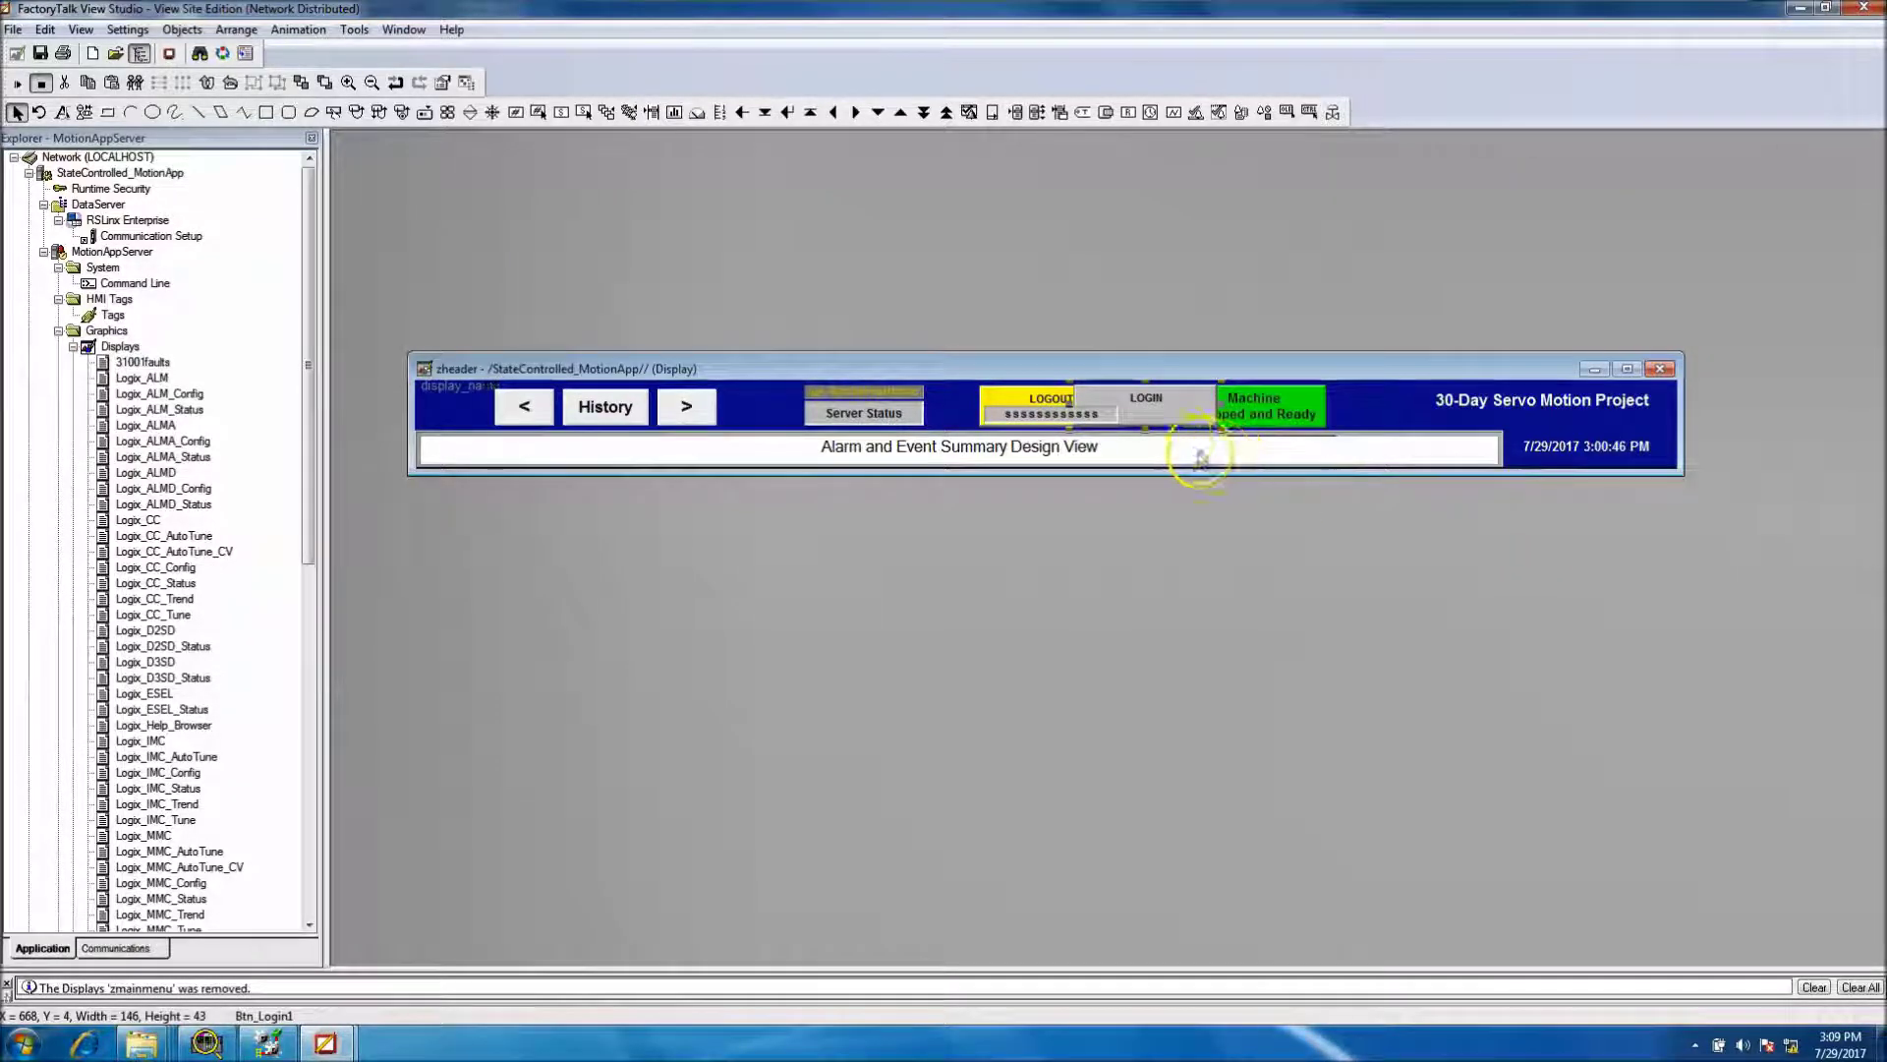
Move the LOGIN button back over the LOGOUT button and recheck its ExposeToVBA setting in the Property Panel.
{"action": "left_click_drag", "start_coordinate": [1143, 402], "coordinate": [1055, 413]}
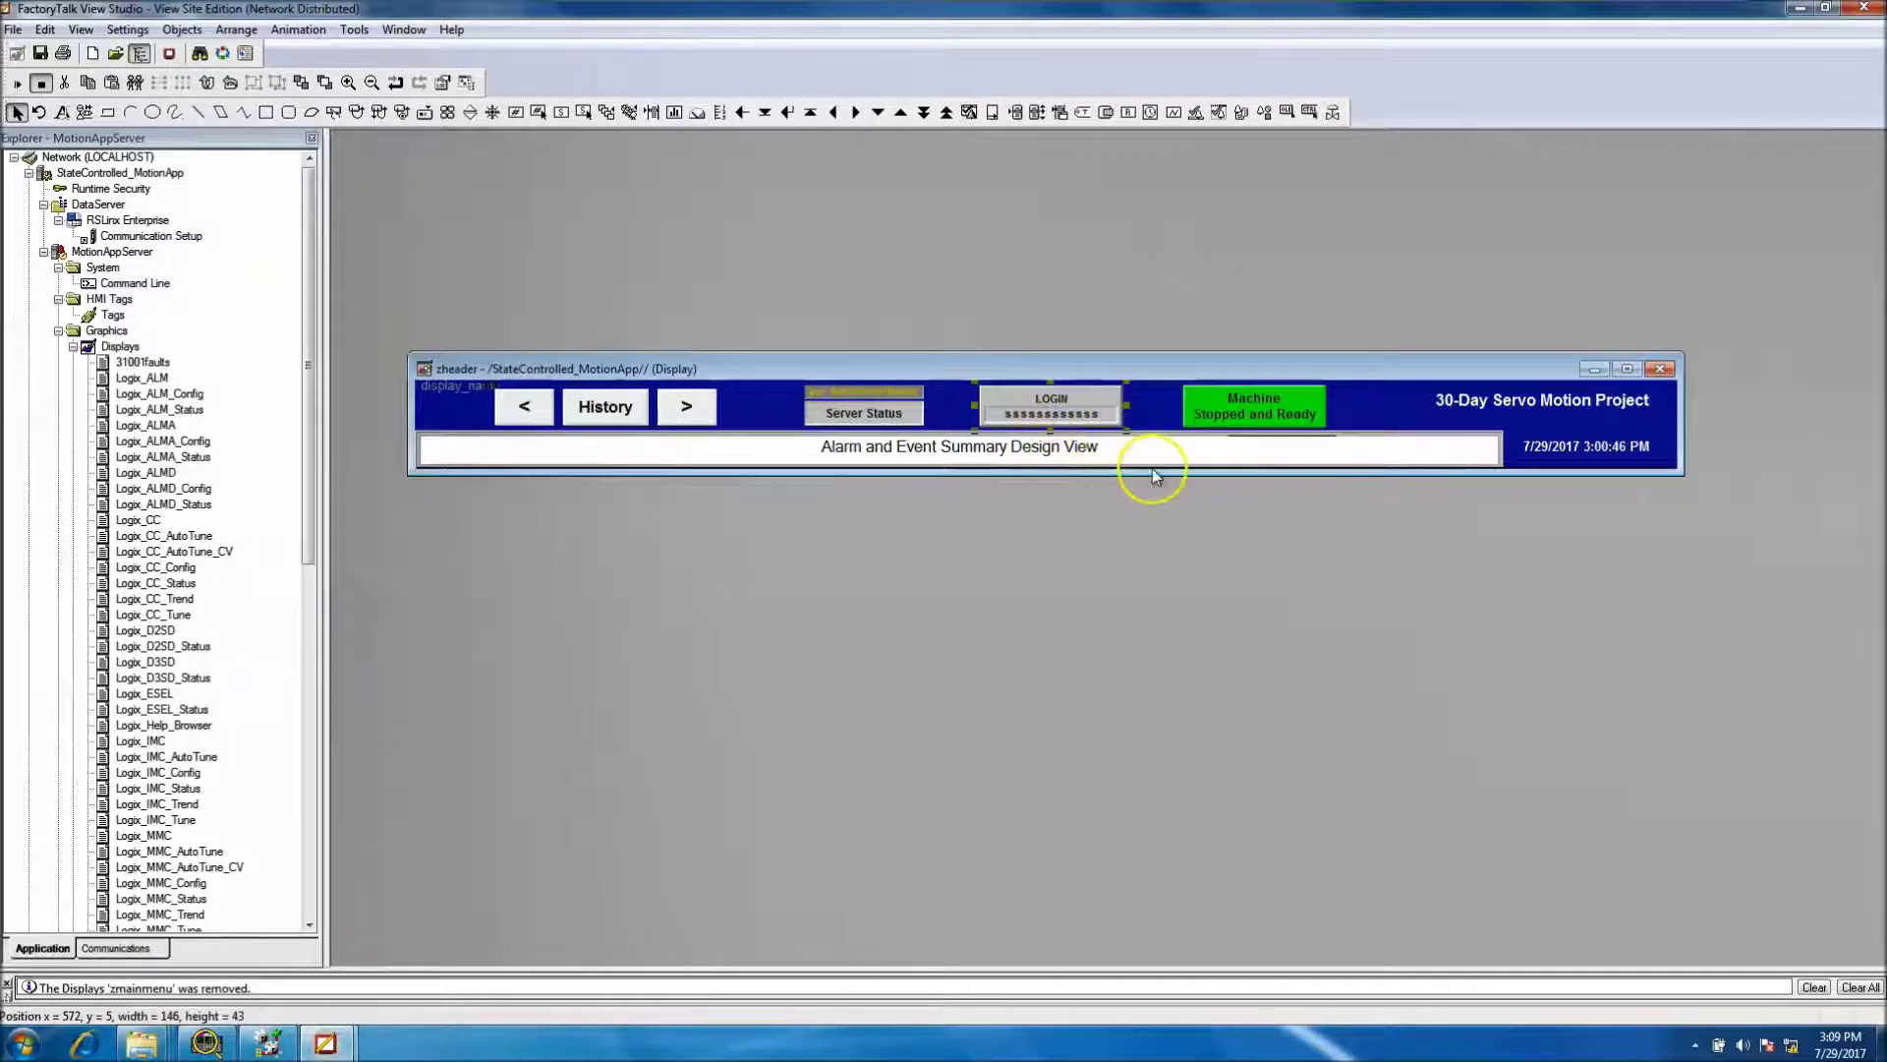
{"action": "right_click", "coordinate": [1082, 396]}
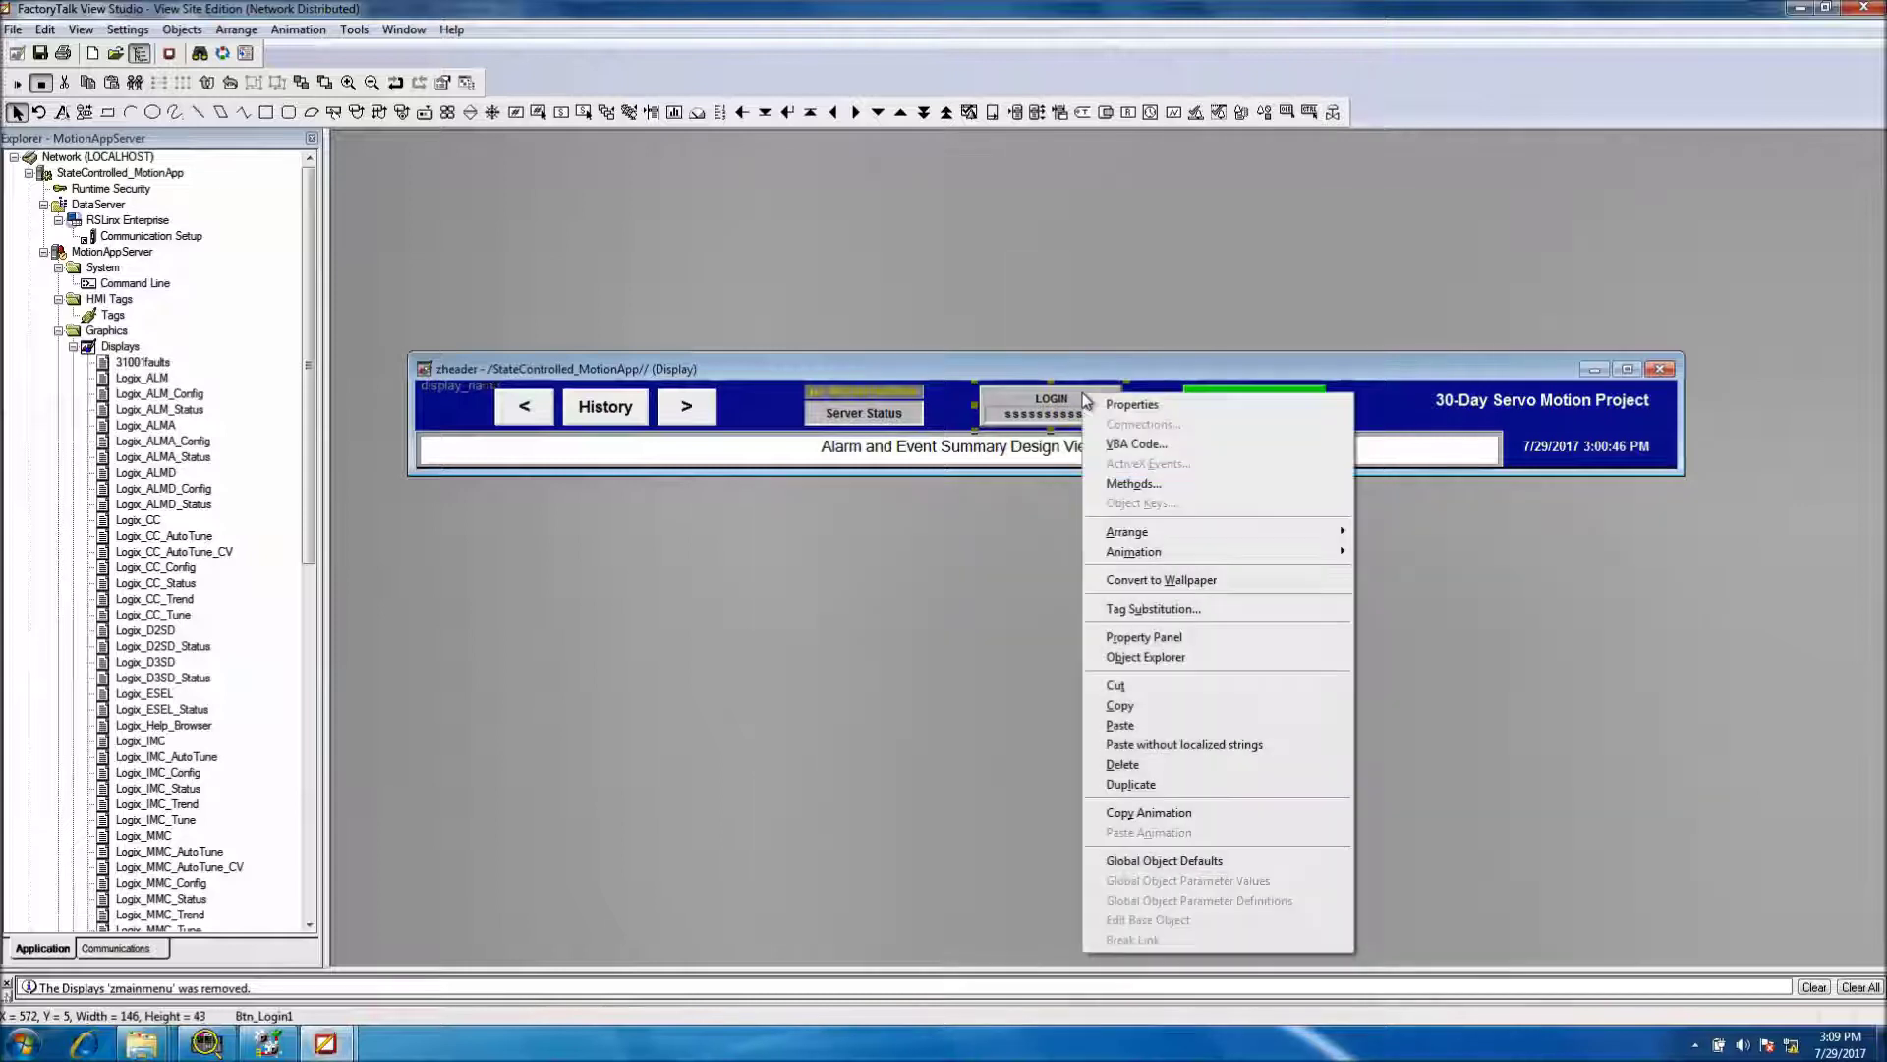
{"action": "left_click", "coordinate": [1157, 645]}
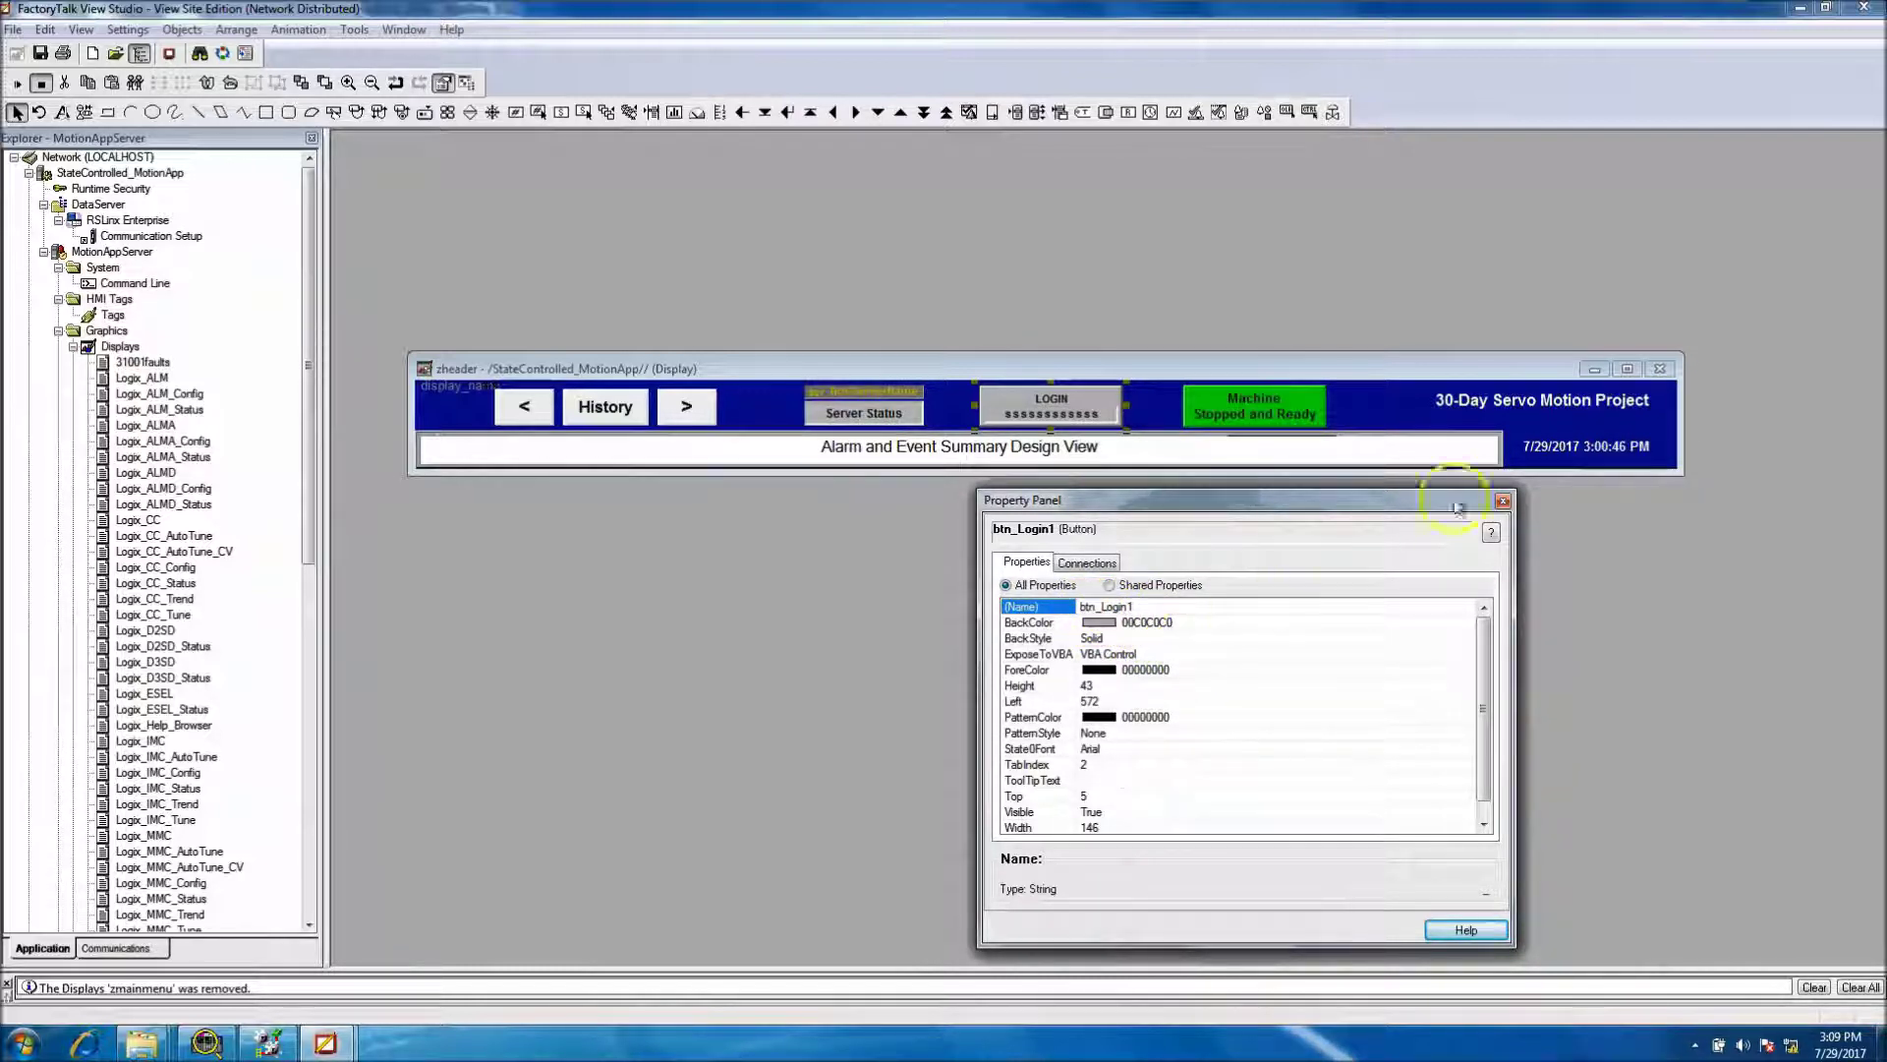
{"action": "left_click", "coordinate": [1502, 503]}
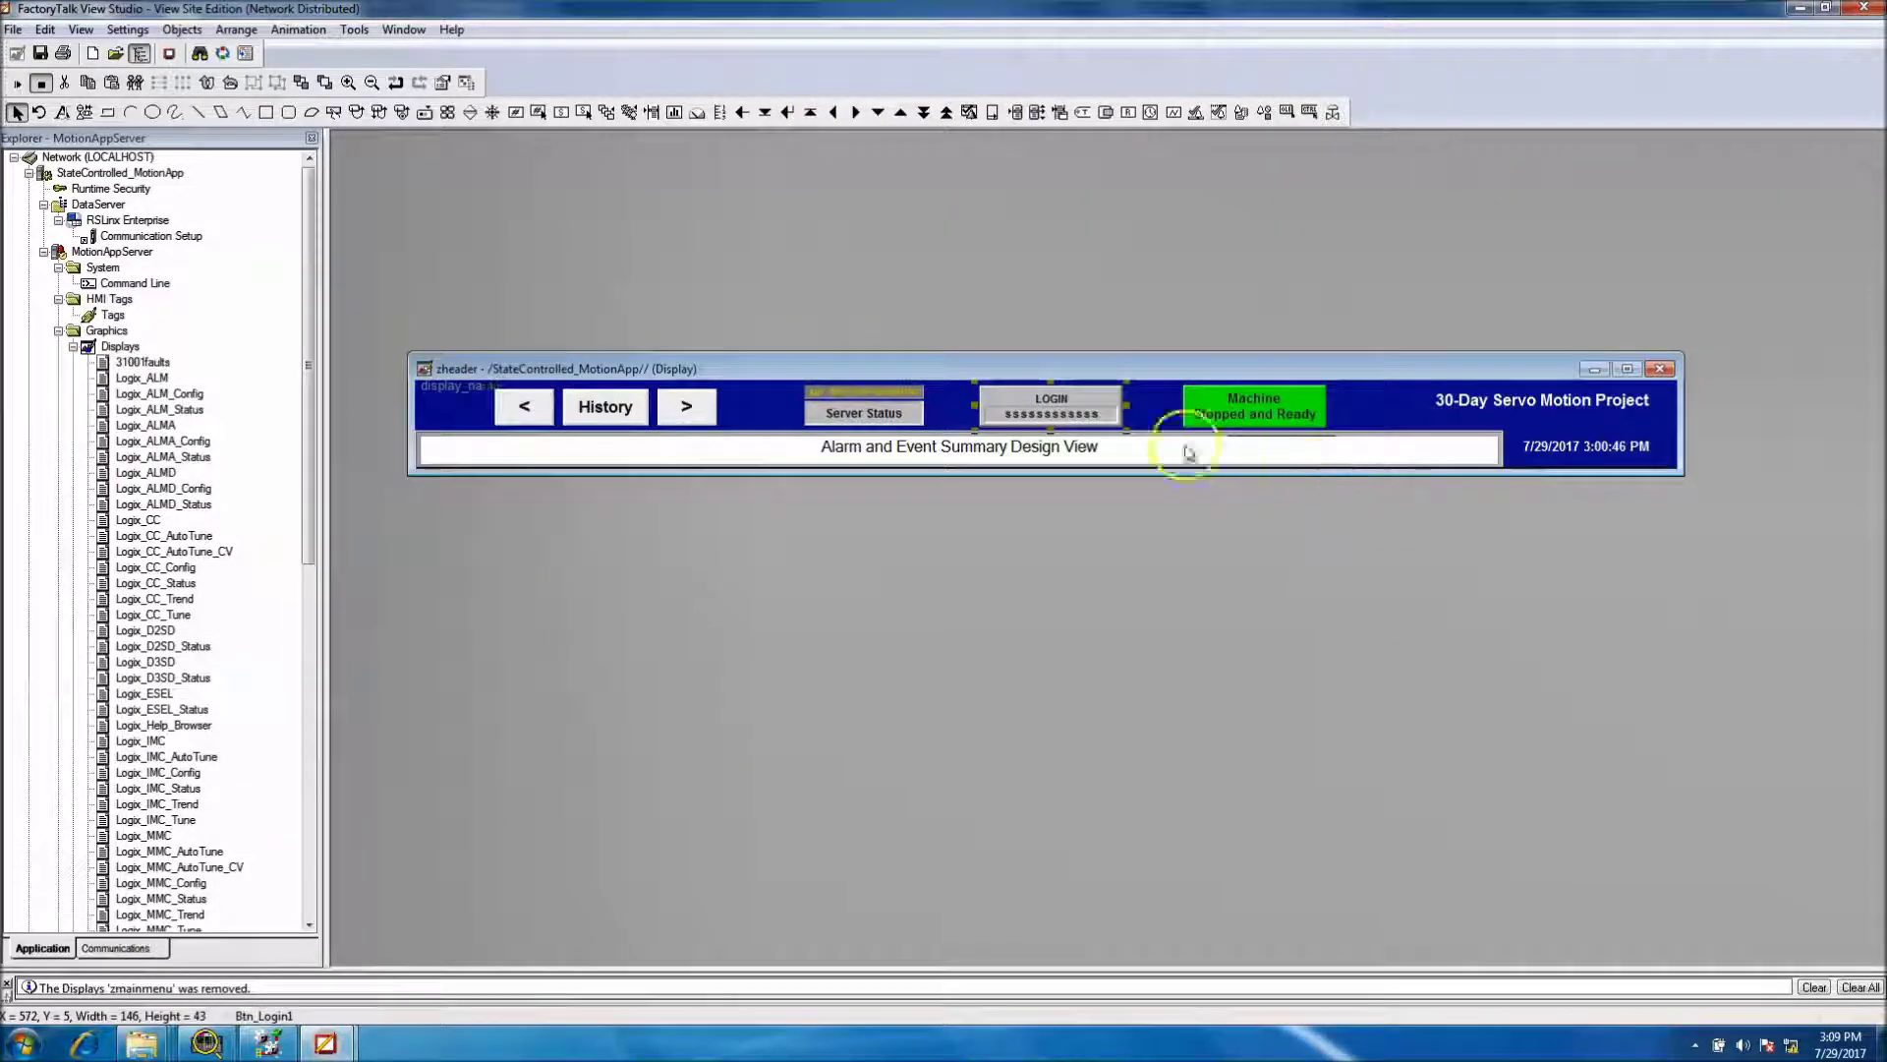
Open the LOGIN button's VBA code and search the current module for "bt" to examine the button release procedures.
{"action": "right_click", "coordinate": [1099, 398]}
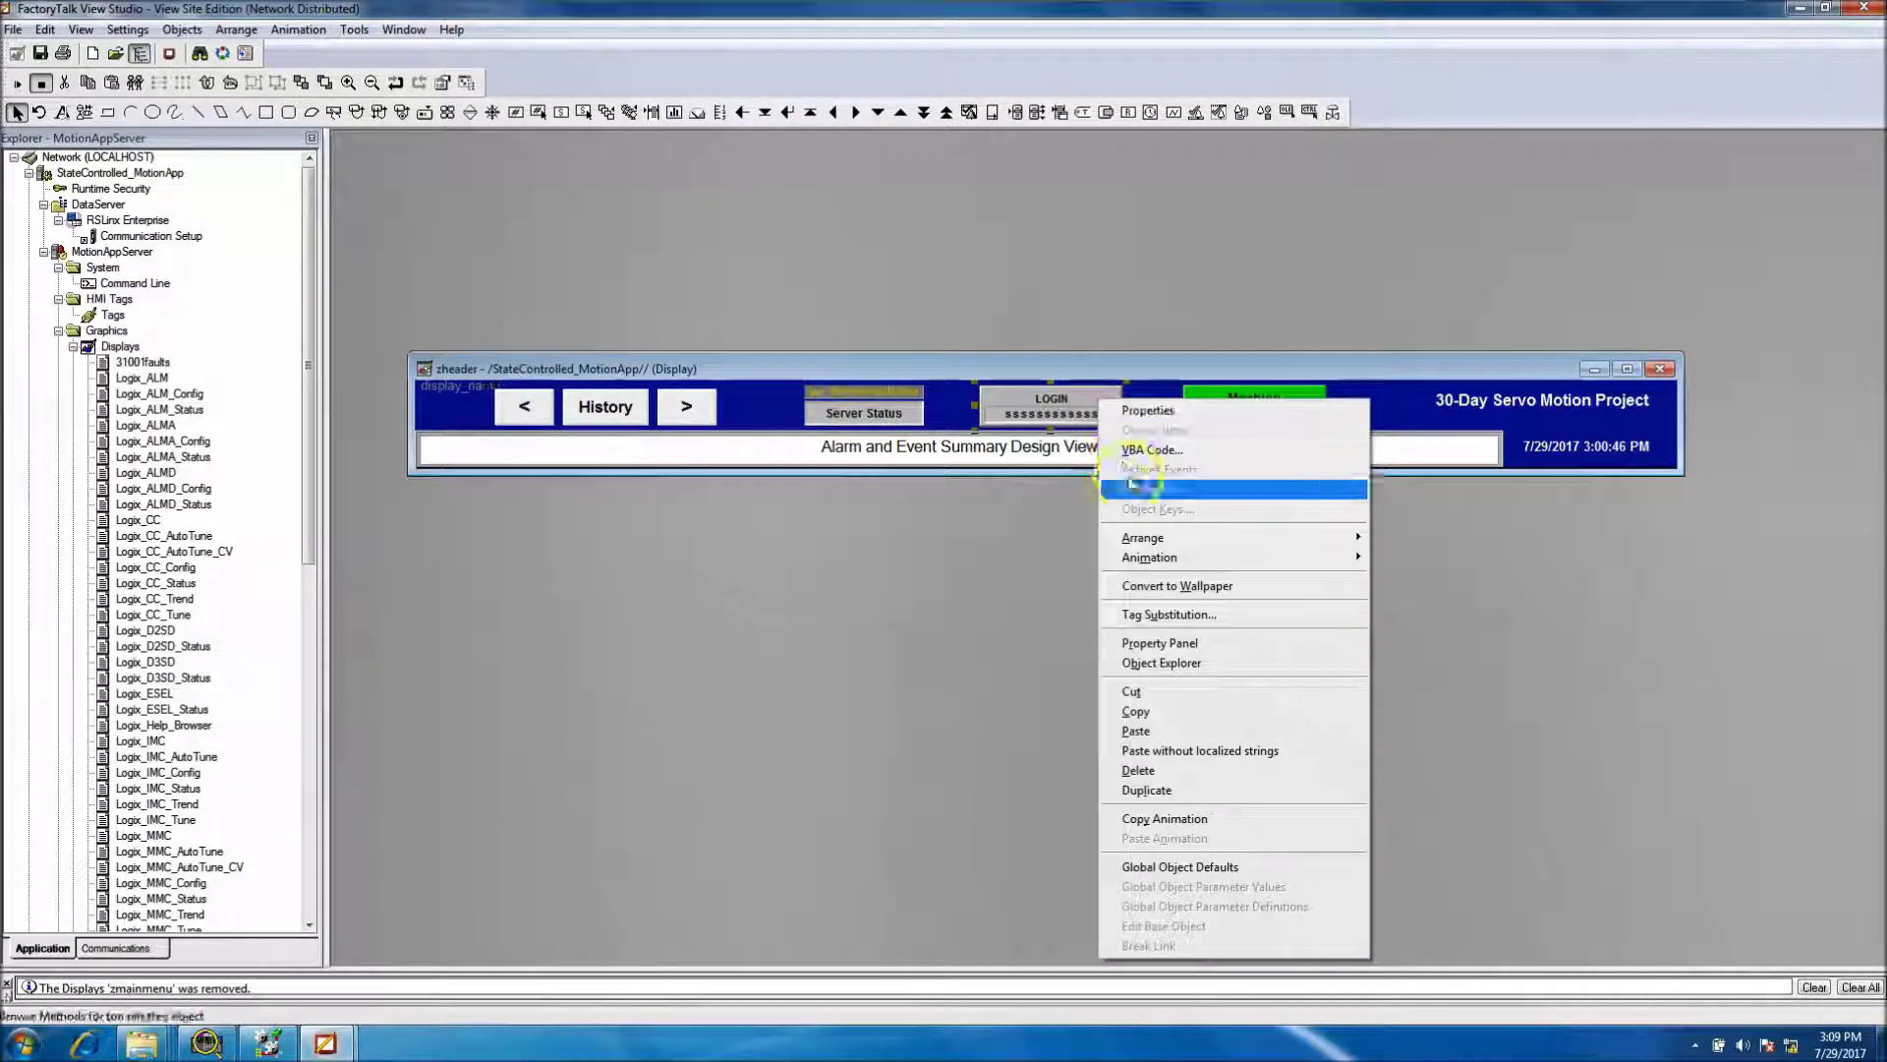
{"action": "left_click", "coordinate": [1152, 449]}
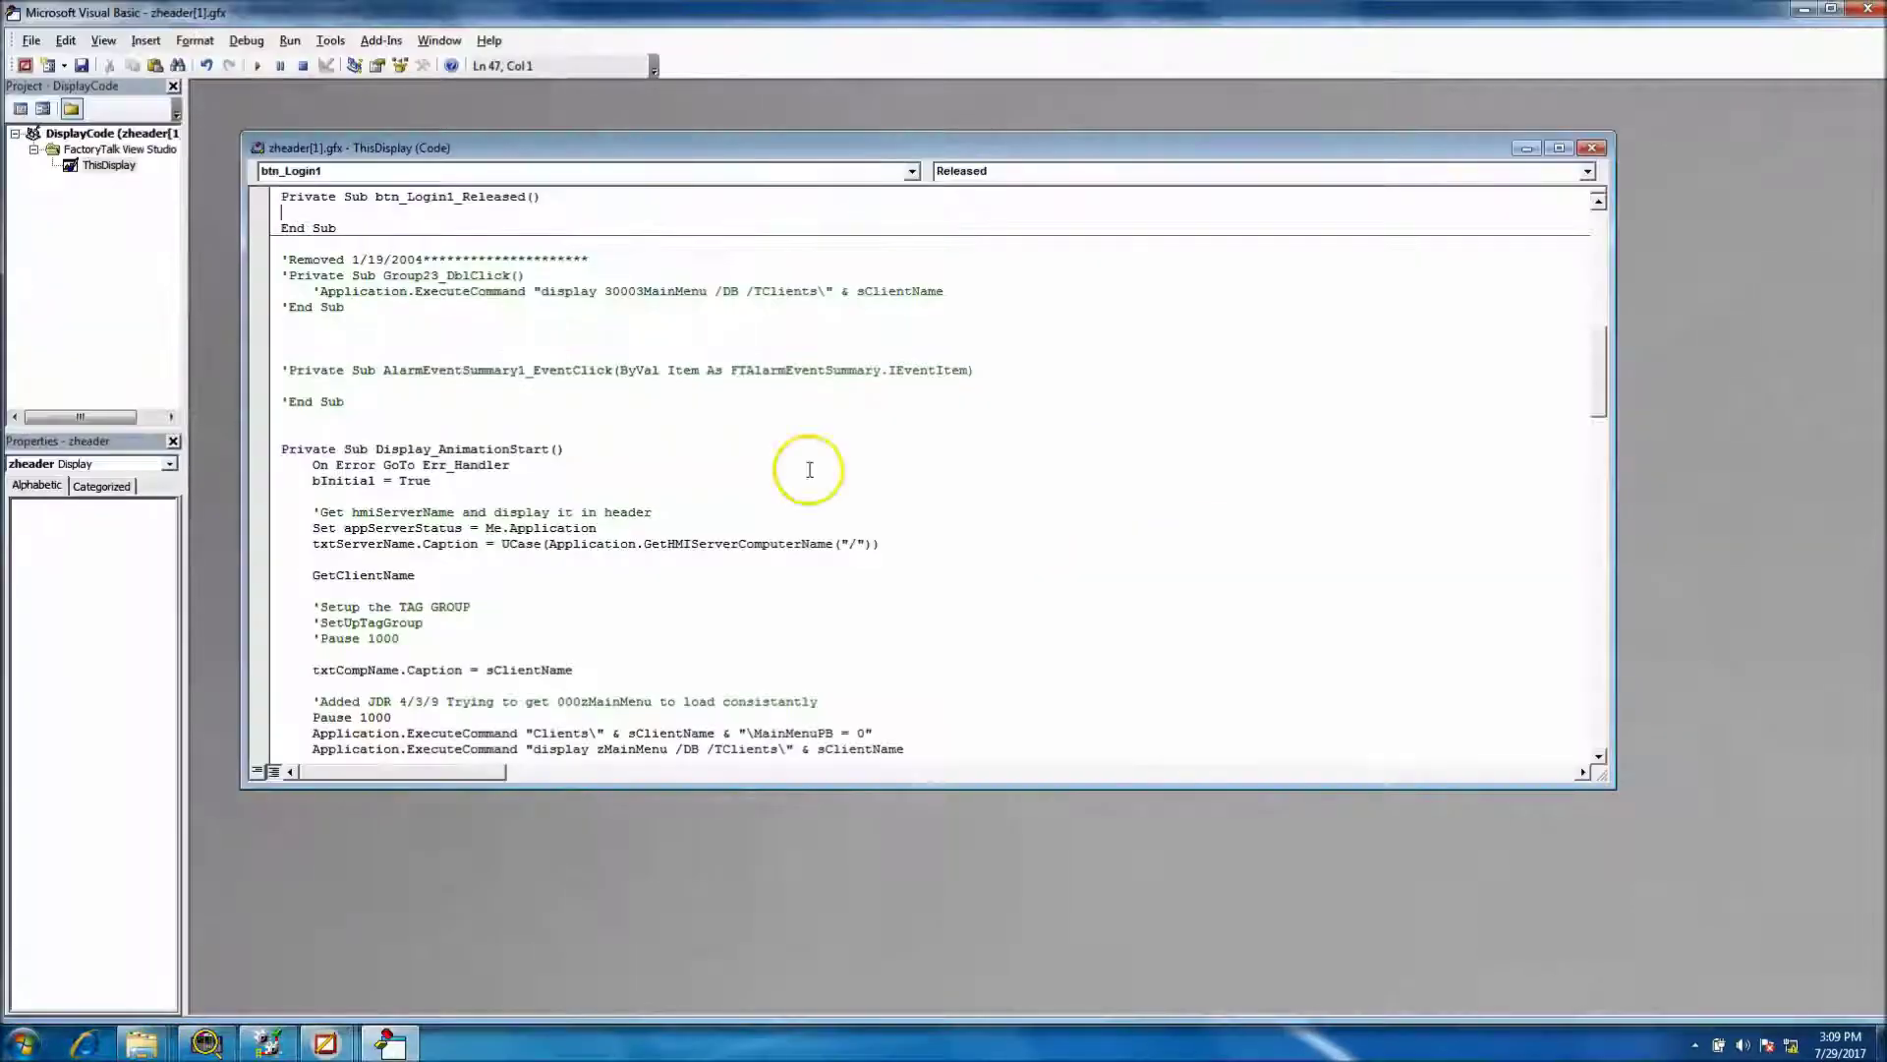
{"action": "left_click_drag", "start_coordinate": [619, 153], "coordinate": [863, 354]}
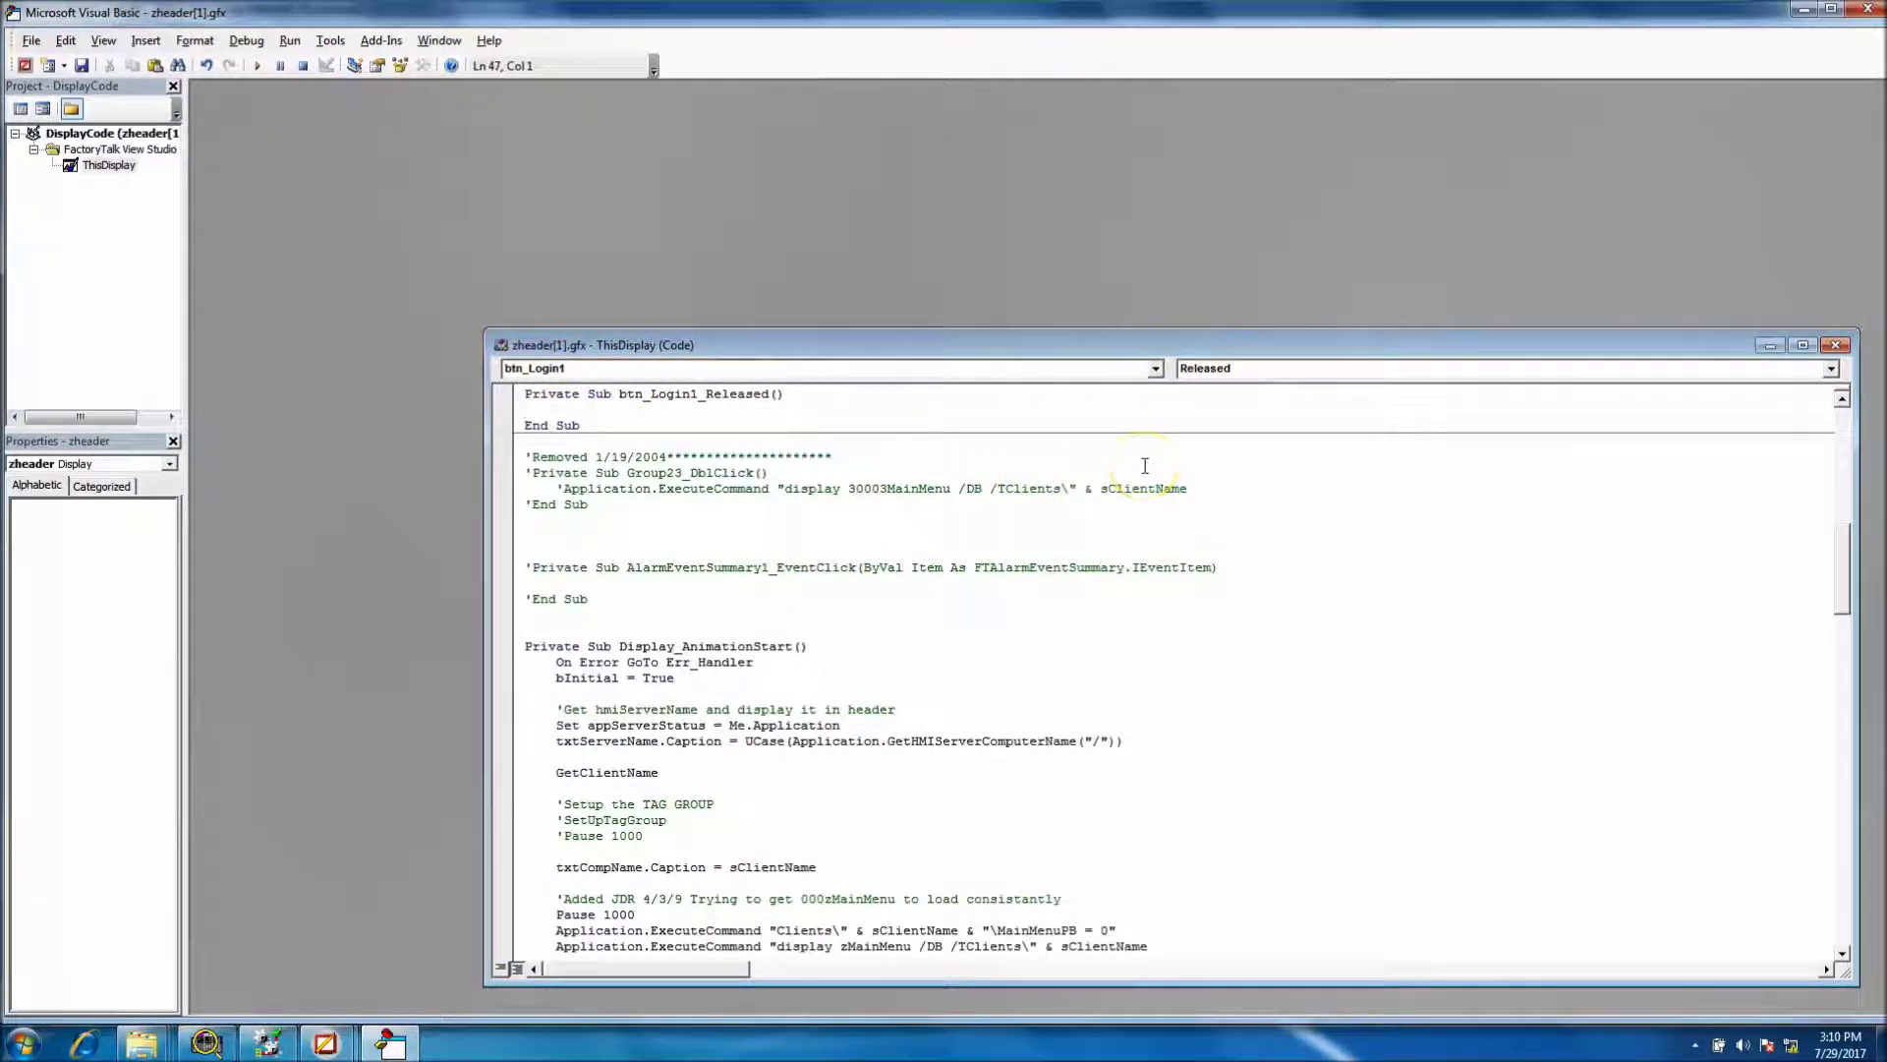
{"action": "key", "text": "ctrl+f"}
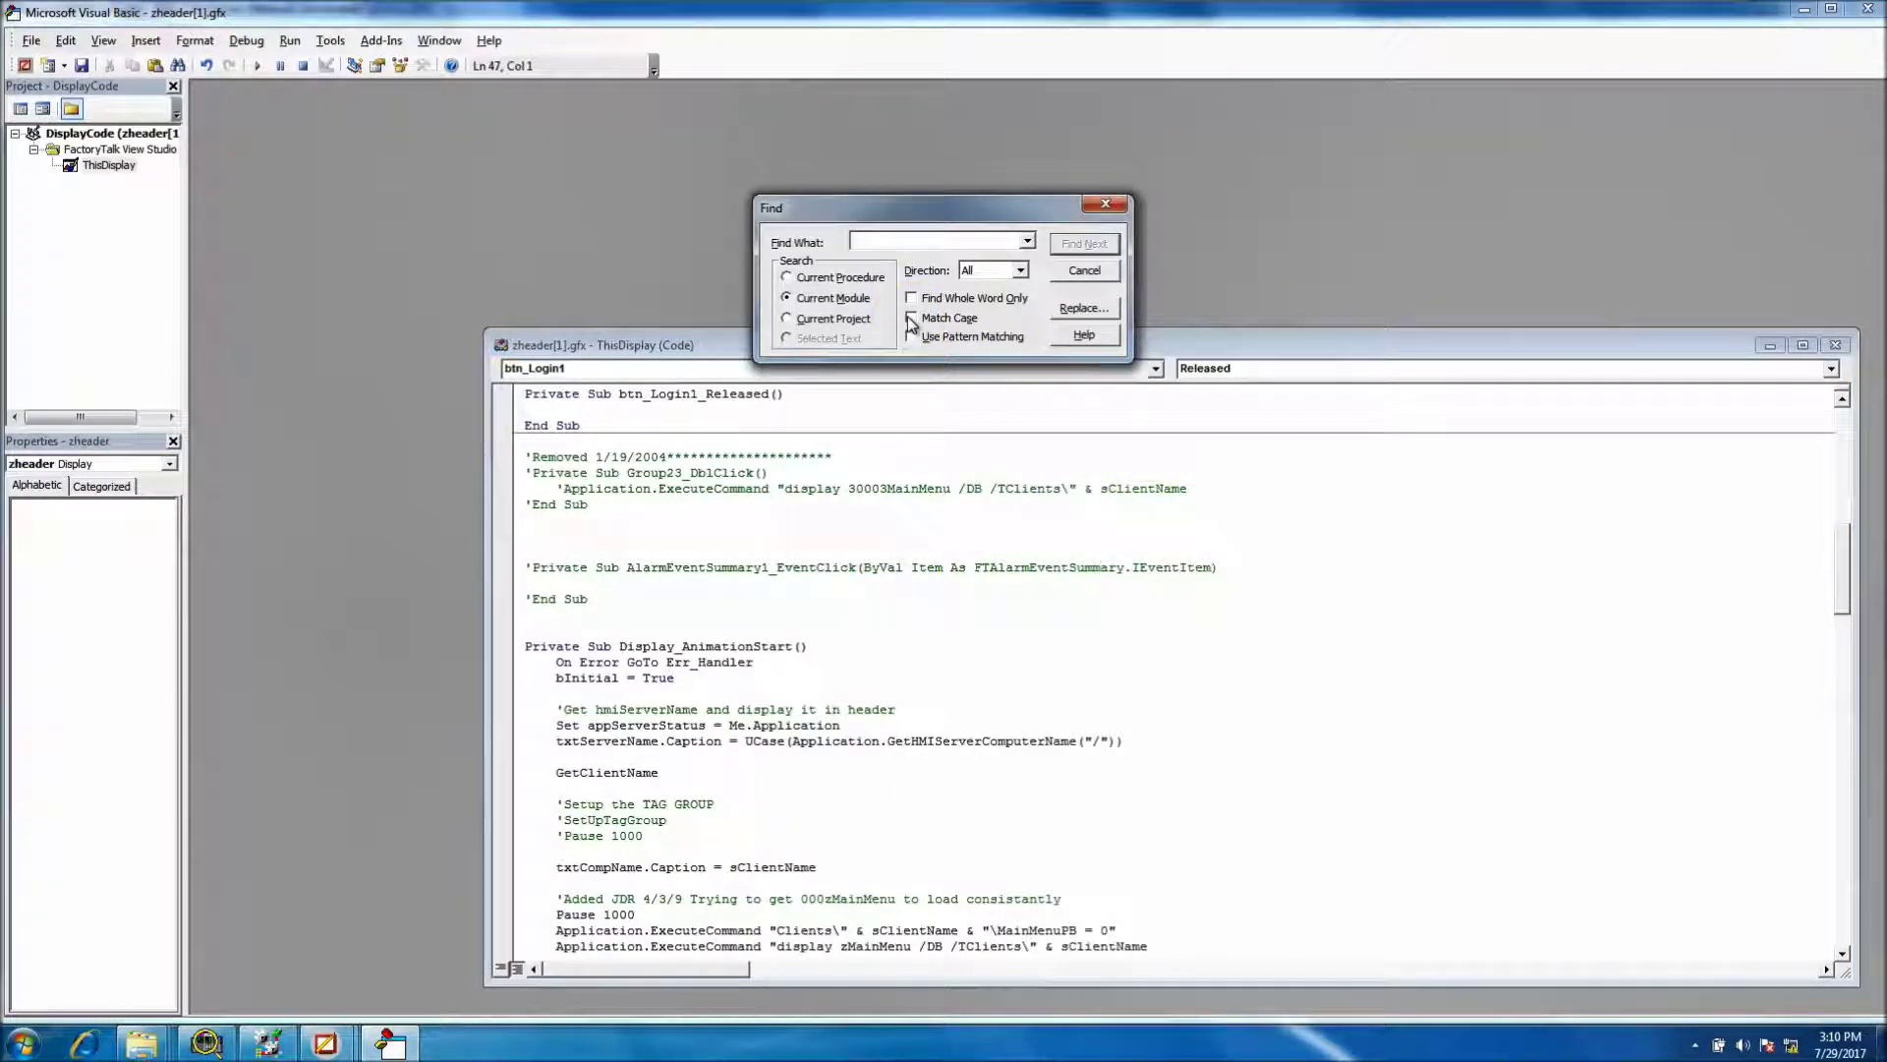
{"action": "type", "text": "bt"}
{"action": "left_click", "coordinate": [1083, 244]}
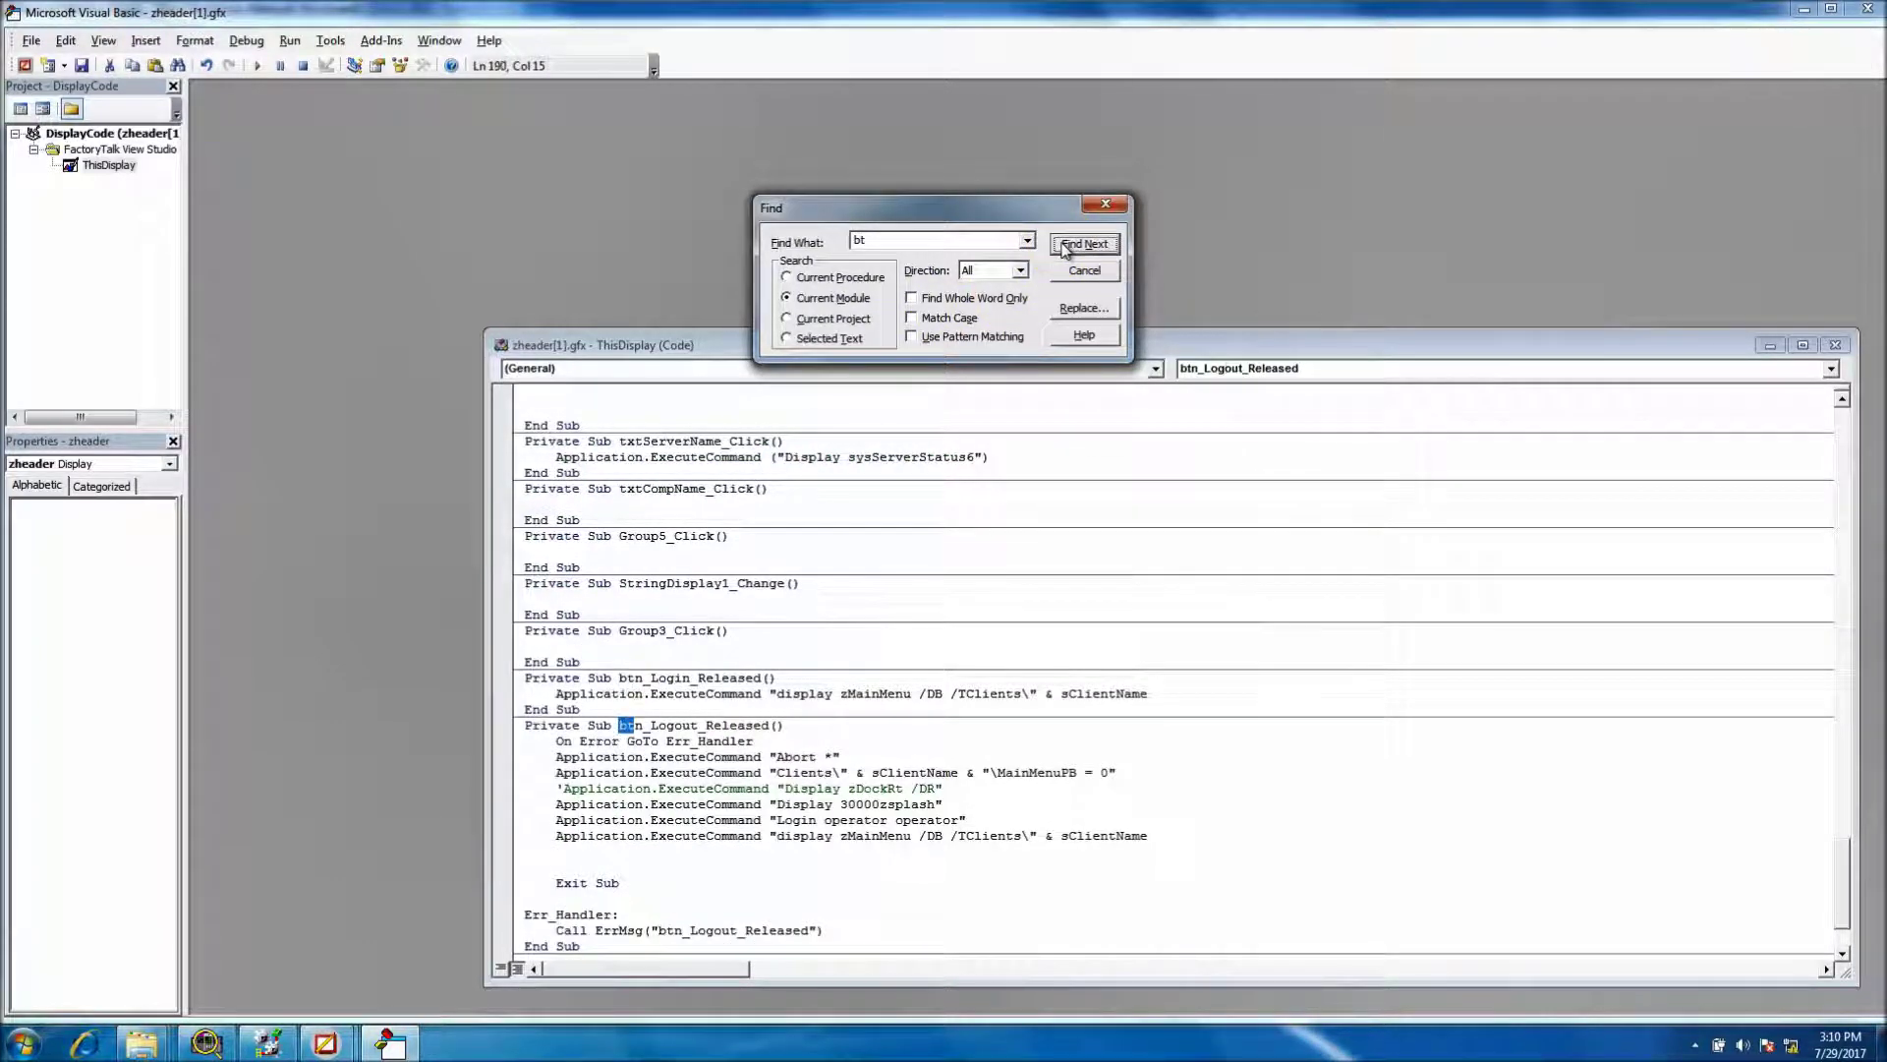
{"action": "left_click", "coordinate": [1064, 246]}
{"action": "left_click", "coordinate": [1063, 246]}
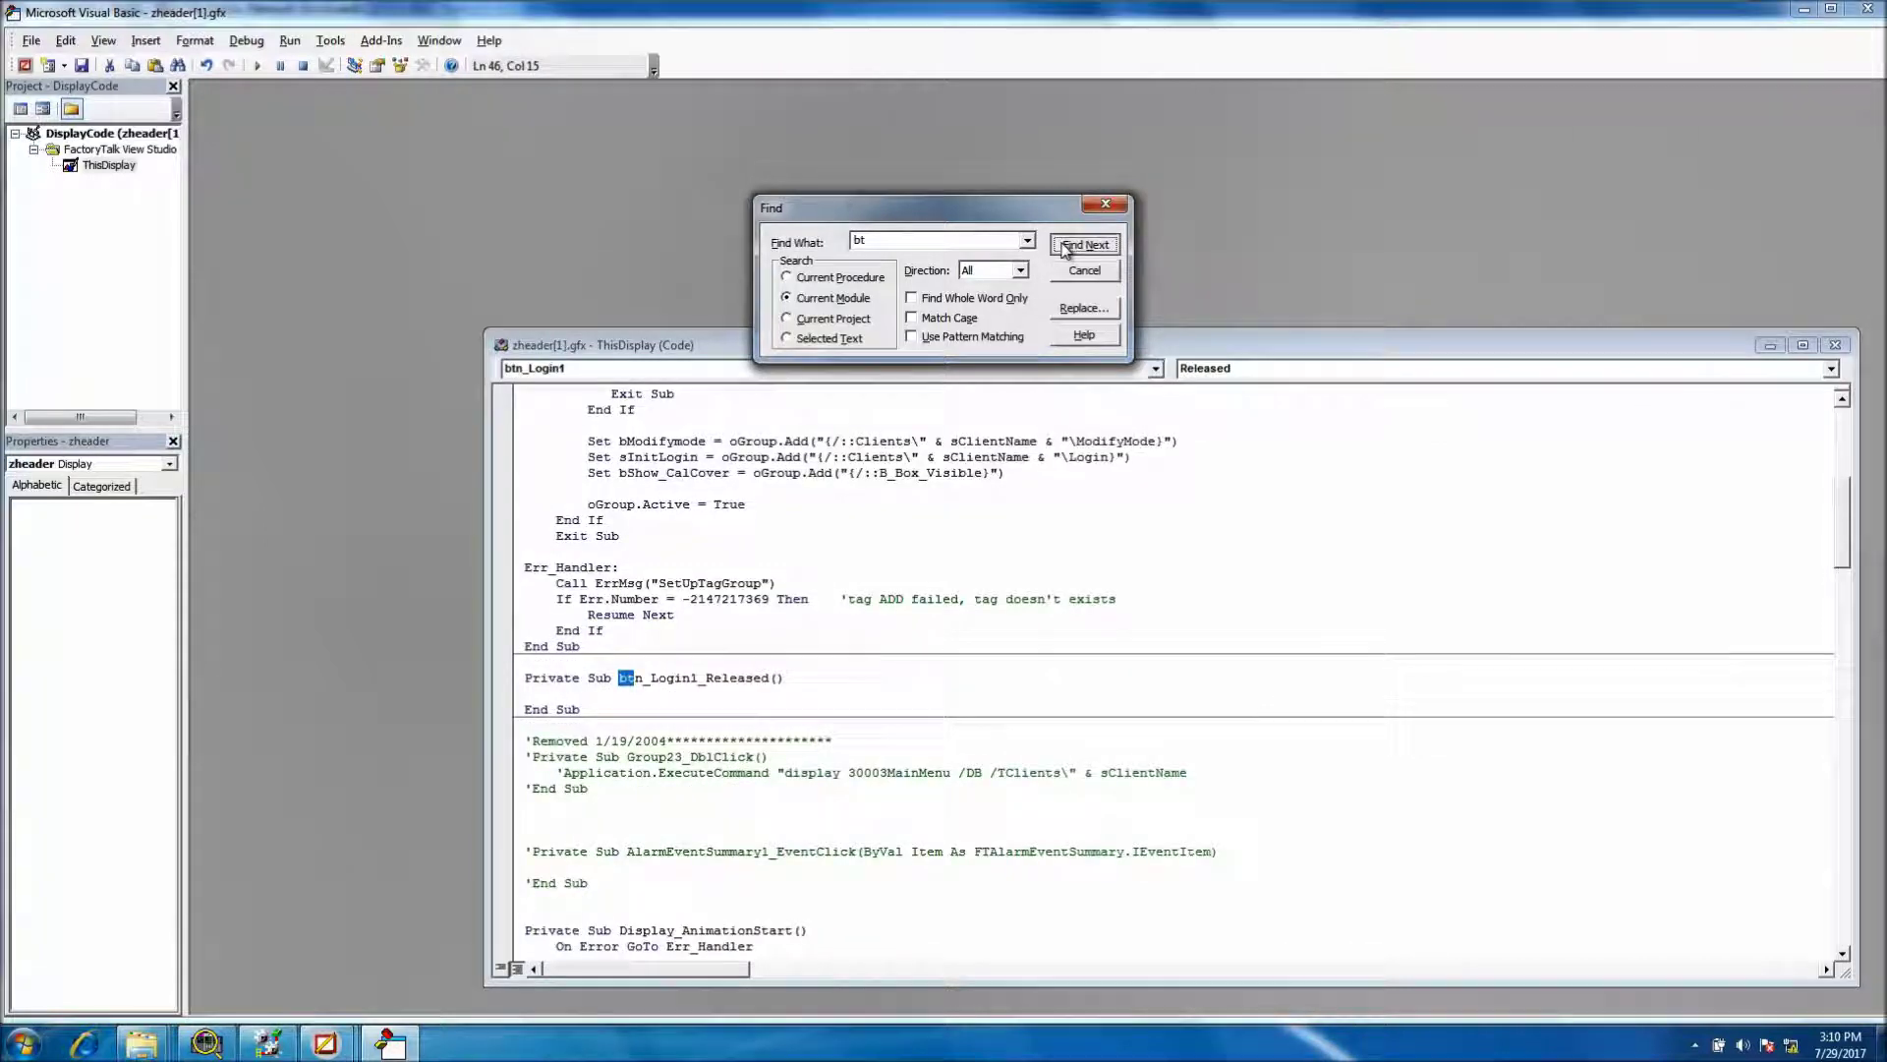
{"action": "left_click", "coordinate": [954, 586]}
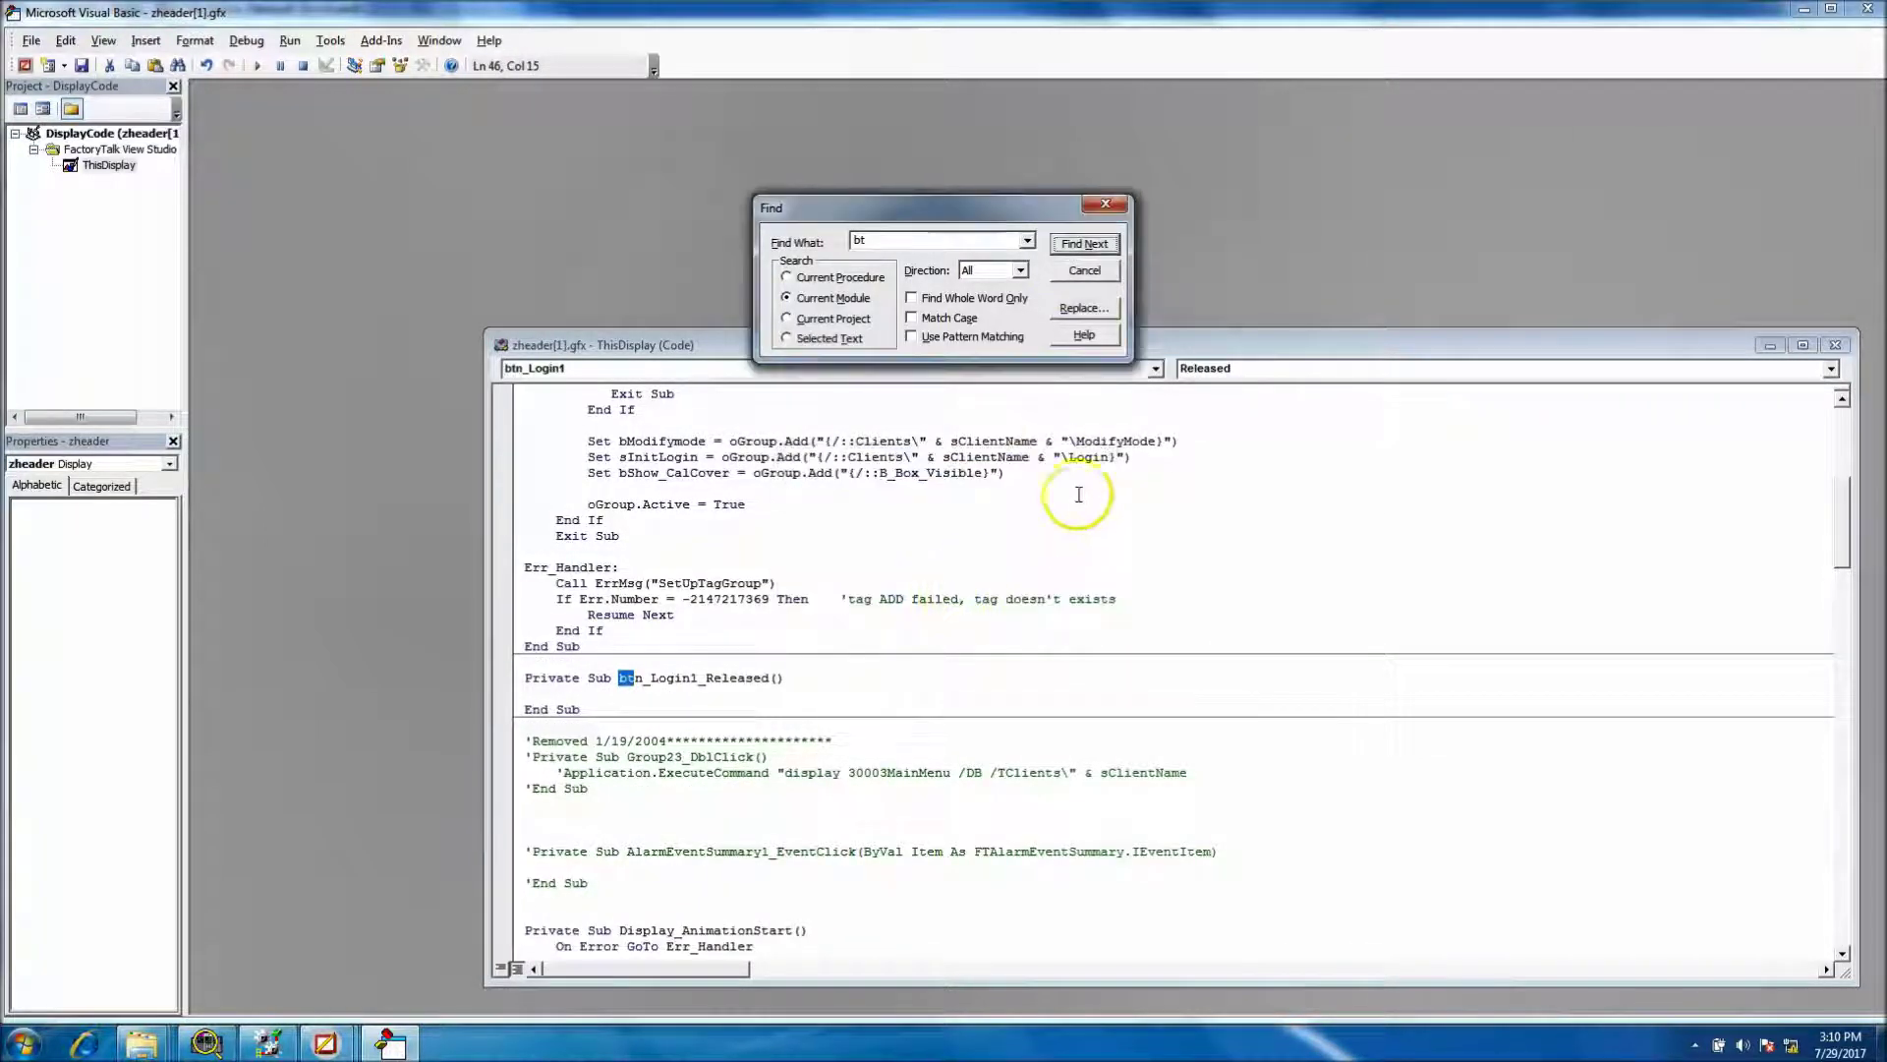
{"action": "left_click", "coordinate": [1104, 203]}
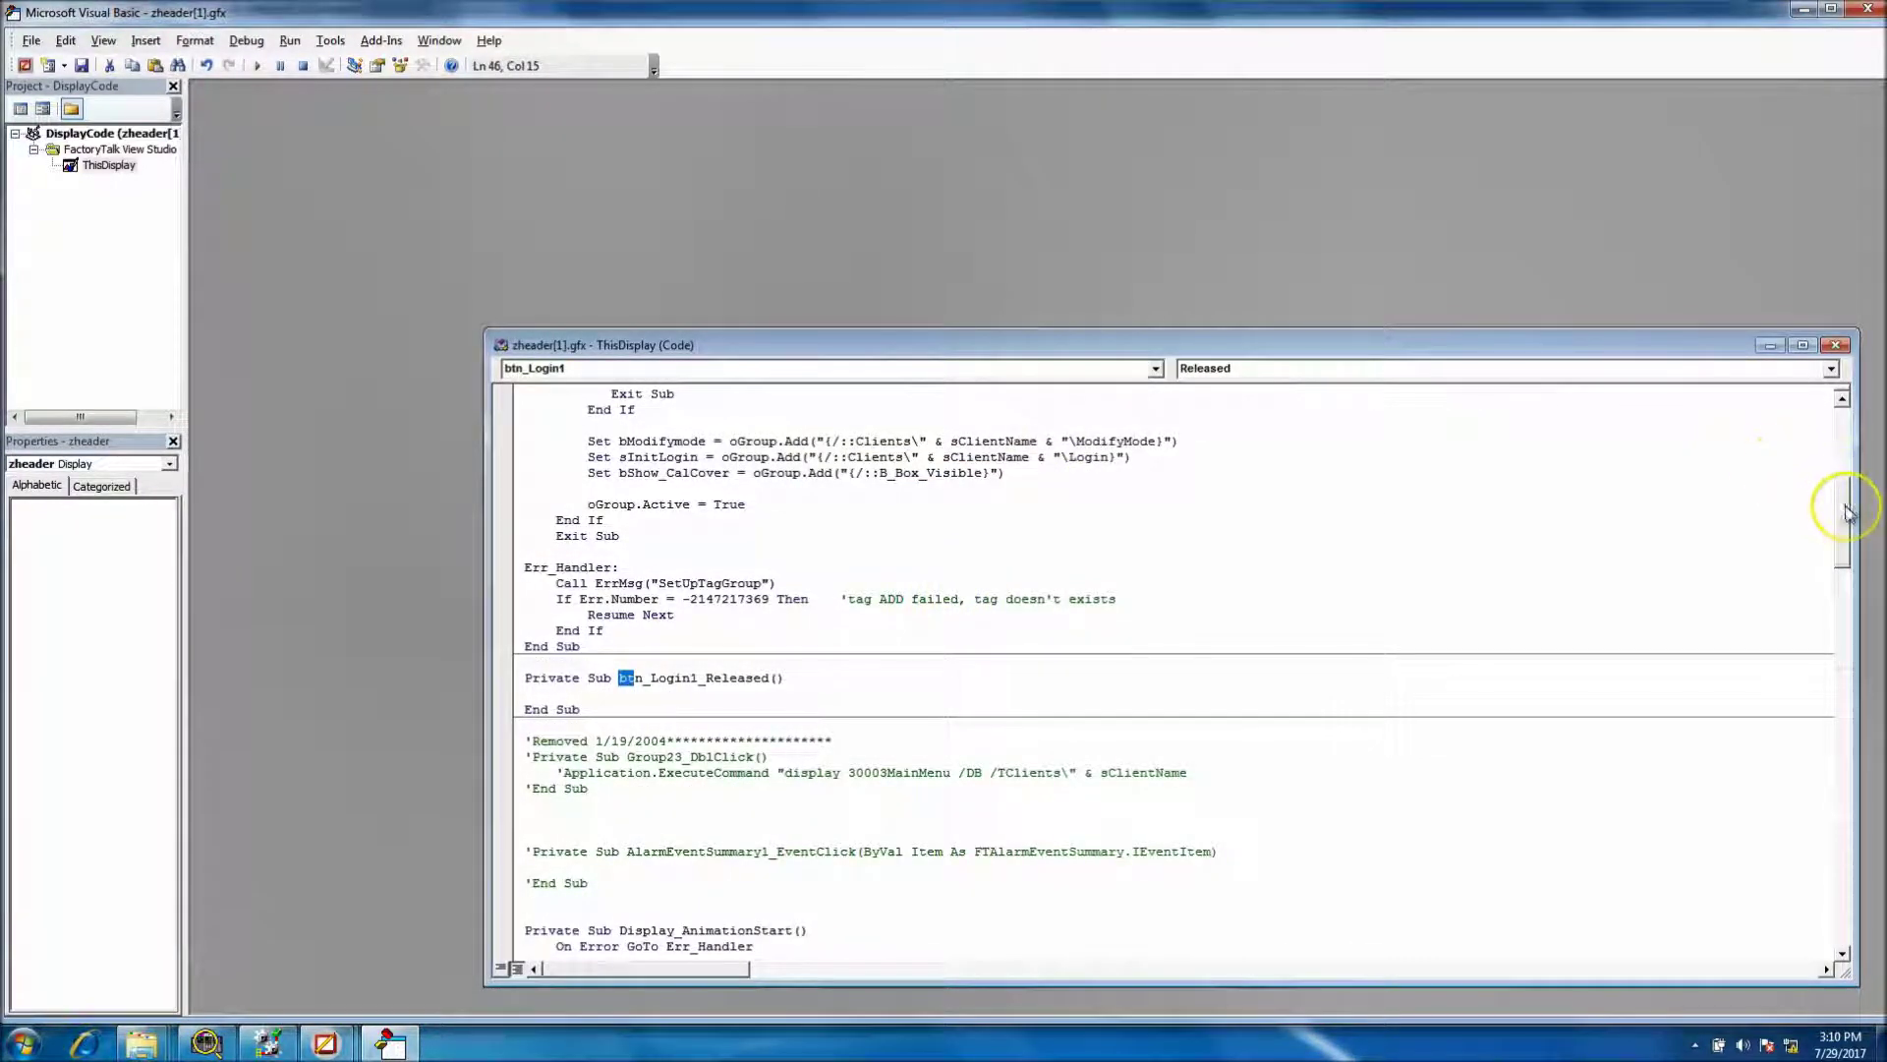
Review the declarations and tag group setup at the start of the zheader code, and close the VBA editor.
{"action": "scroll", "coordinate": [1842, 492], "scroll_direction": "up", "scroll_amount": 3}
{"action": "left_click_drag", "start_coordinate": [1842, 491], "coordinate": [1825, 388]}
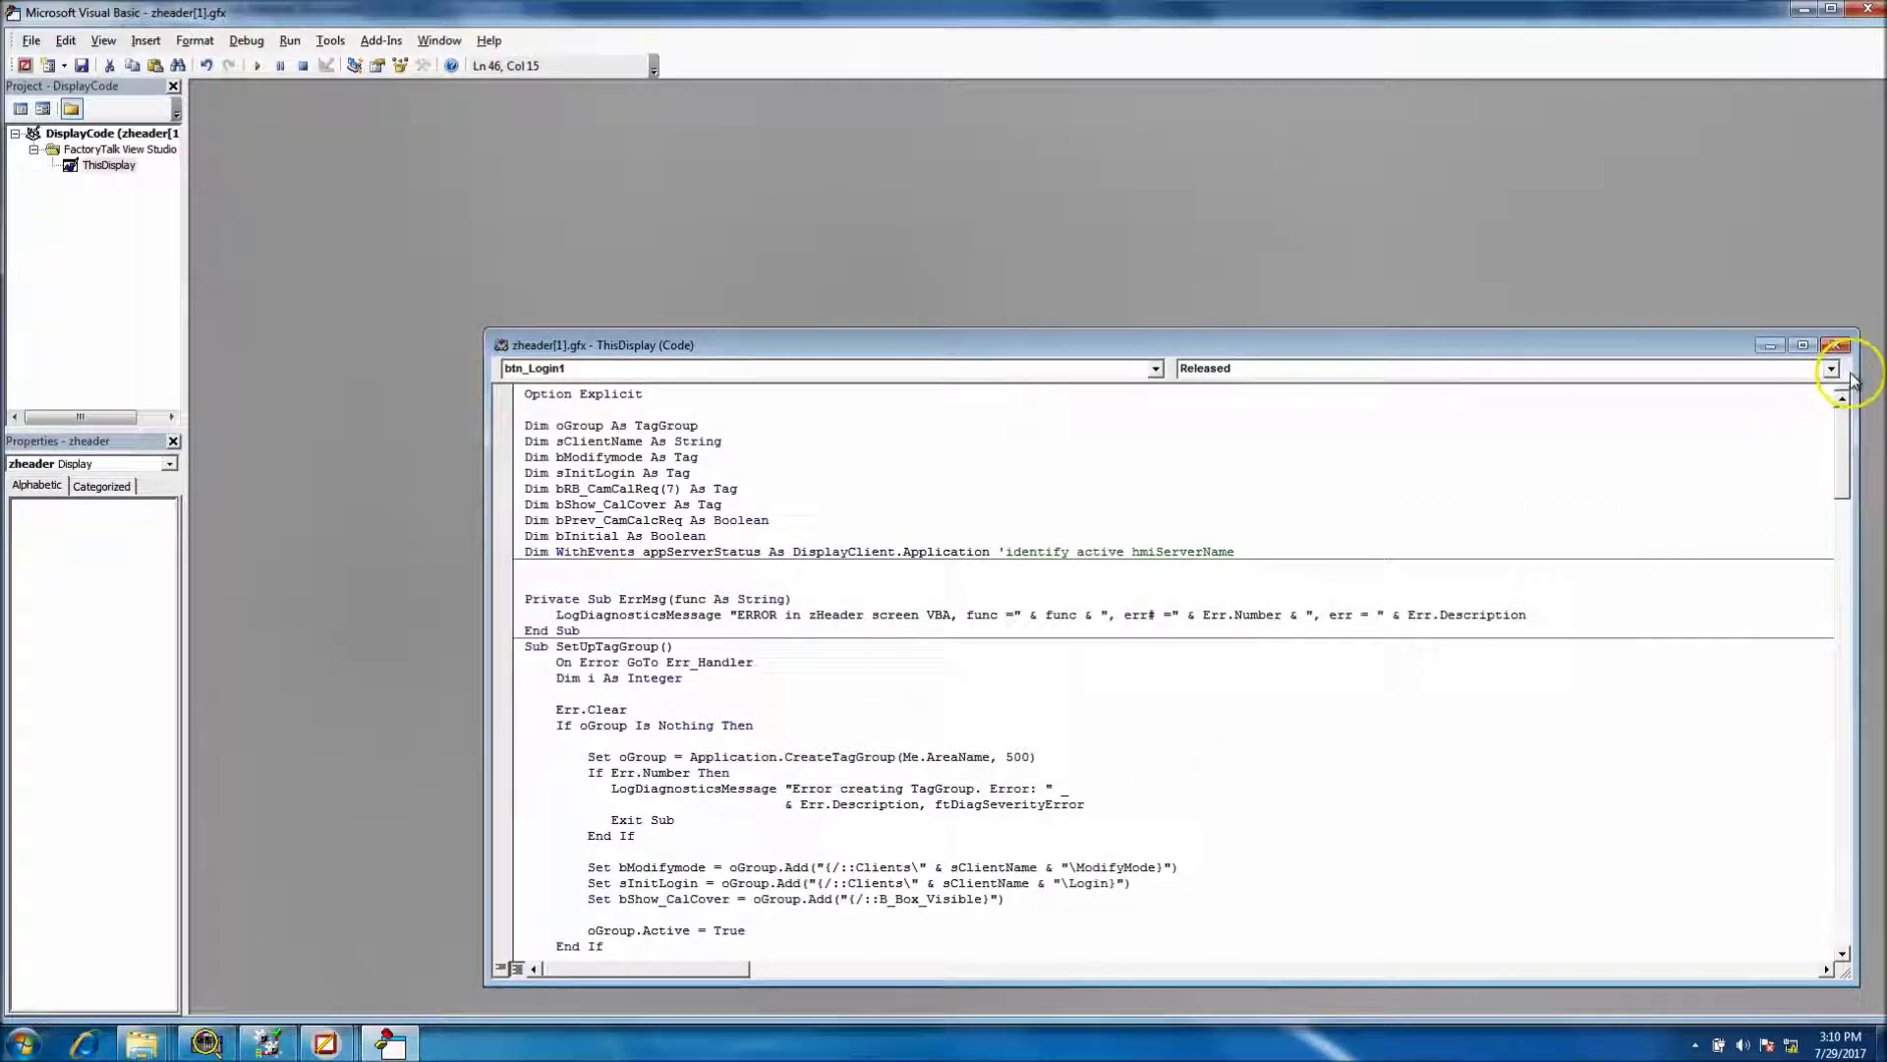
{"action": "left_click", "coordinate": [1836, 346]}
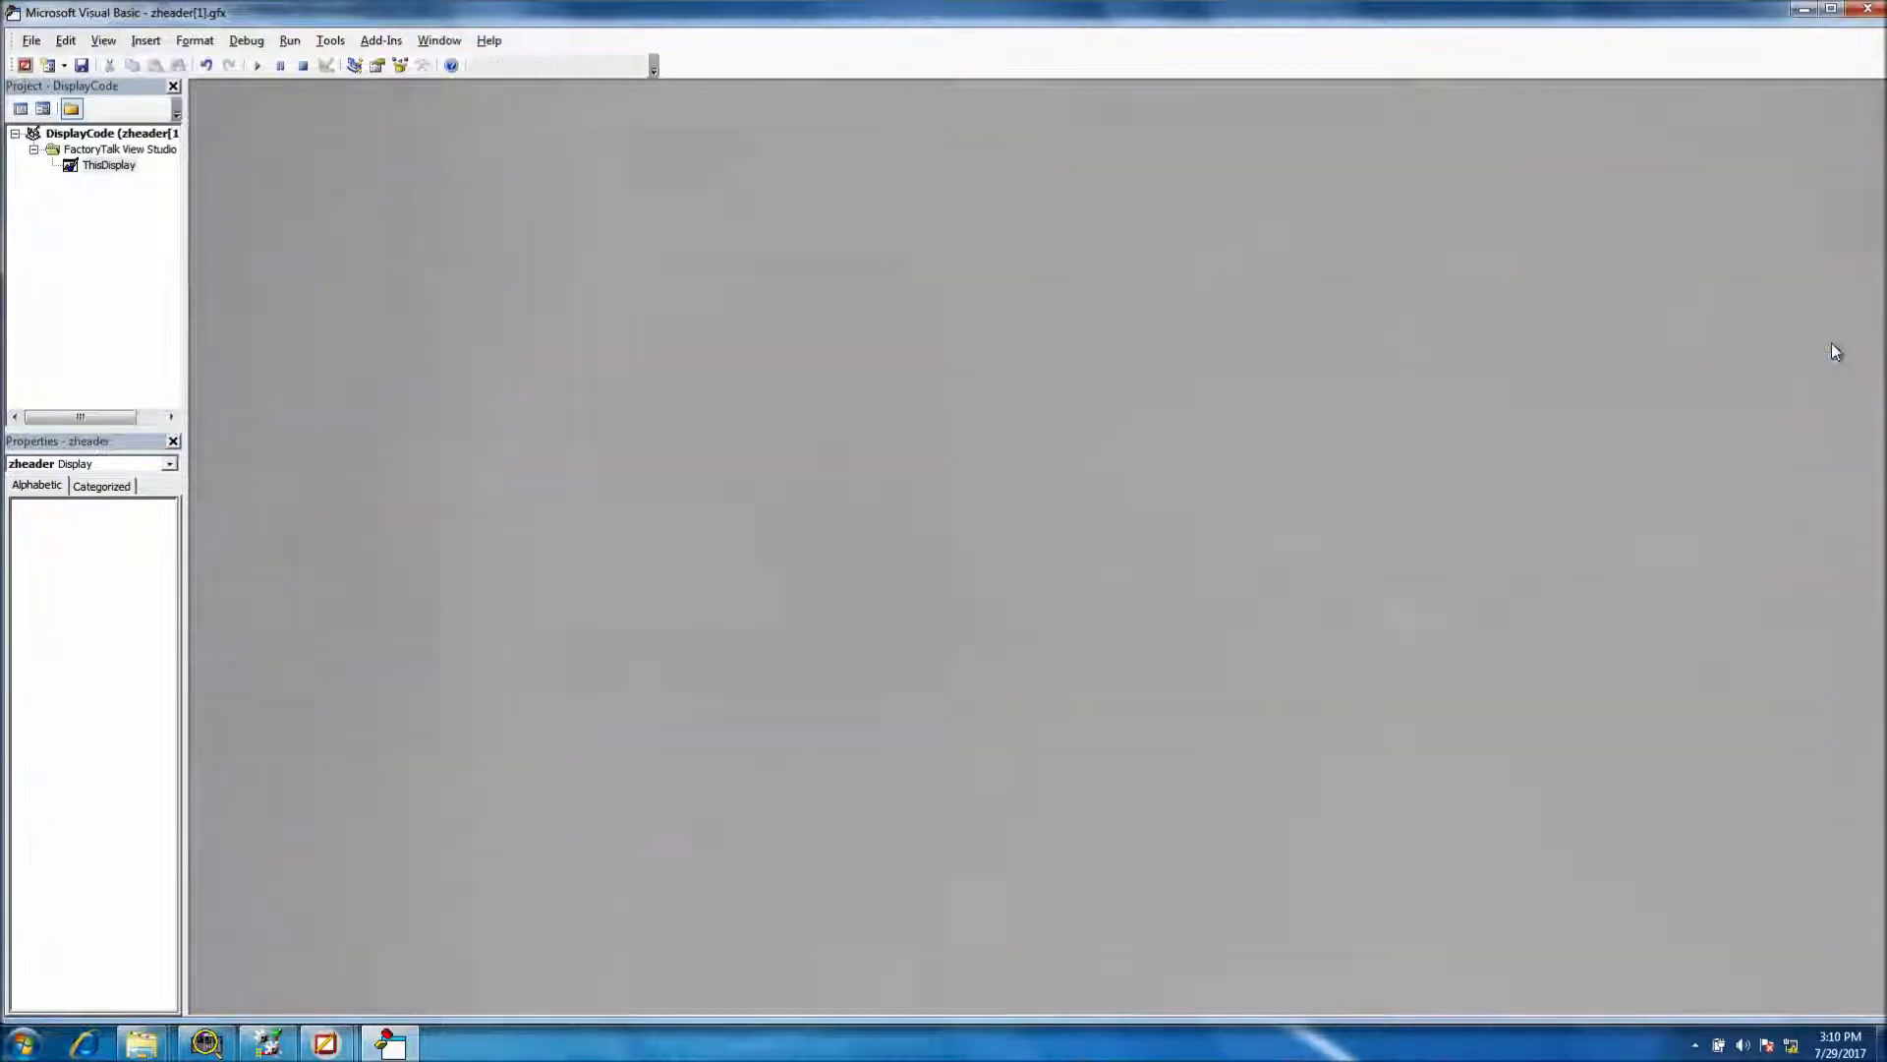
{"action": "left_click", "coordinate": [1866, 10]}
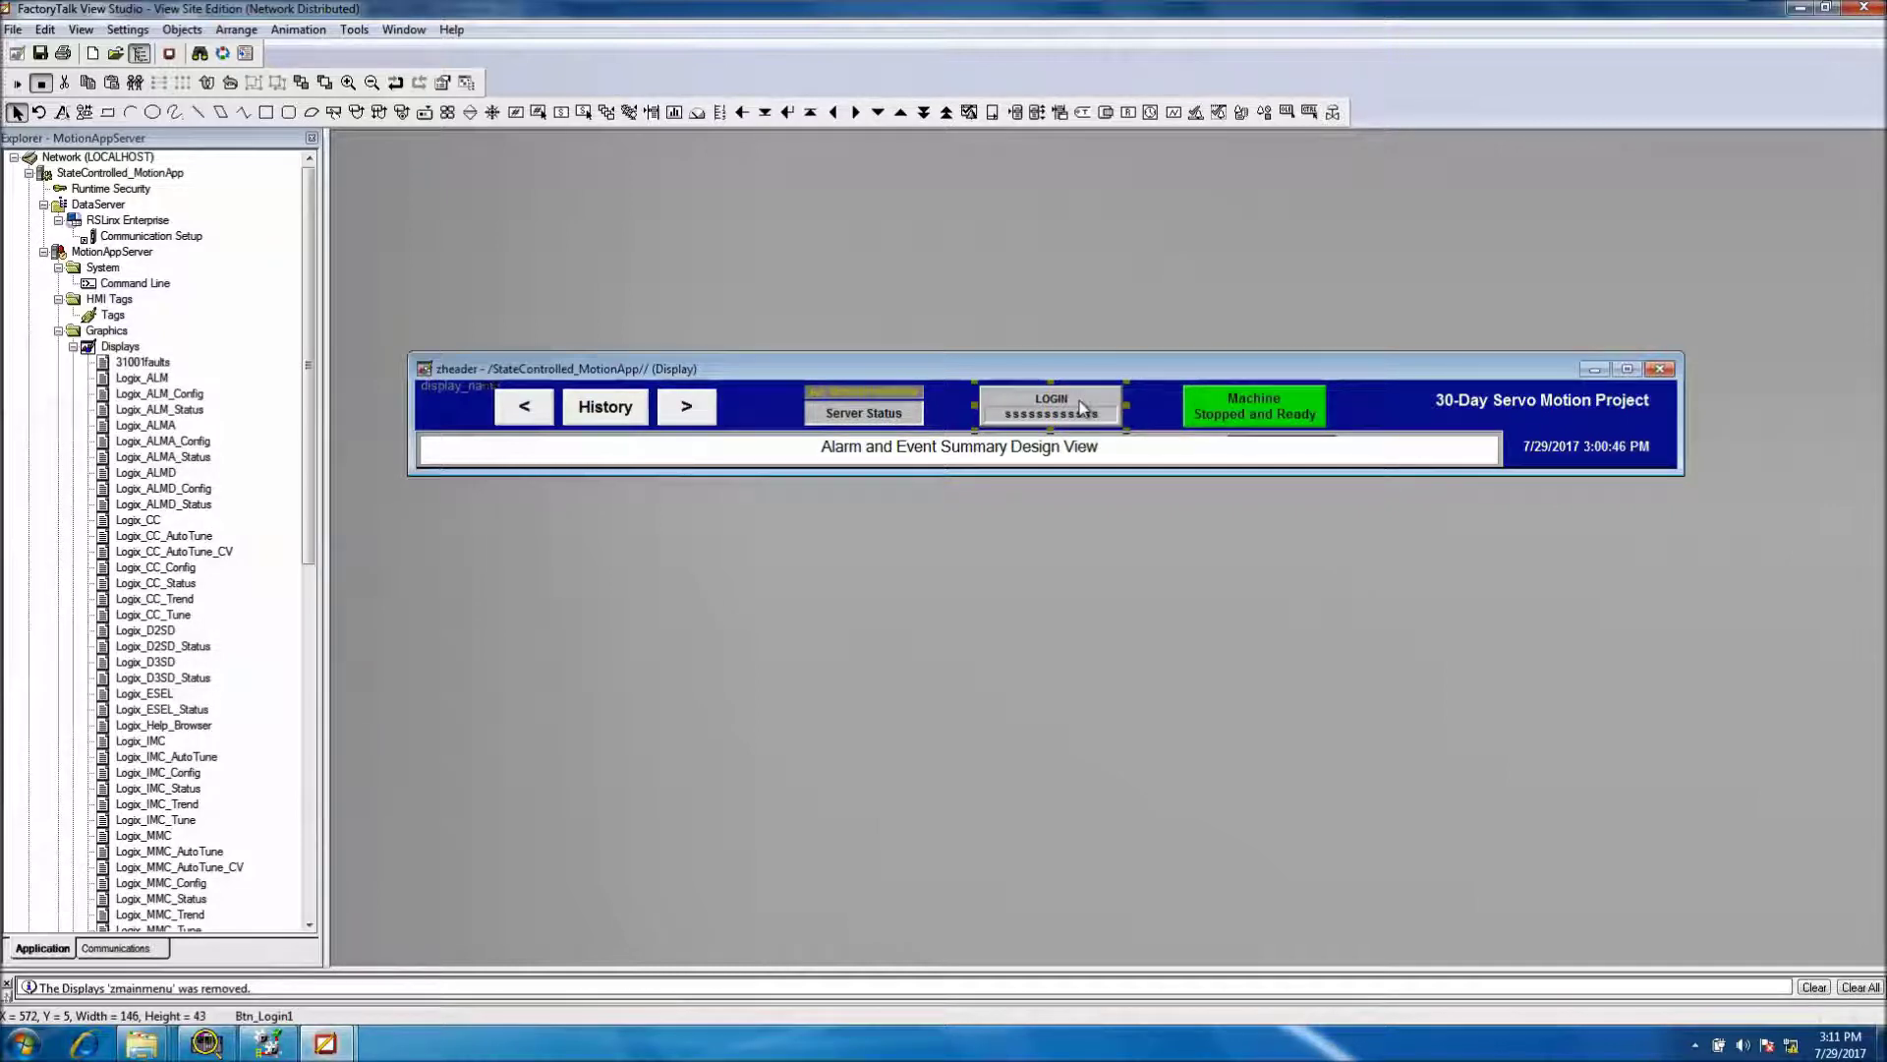
Identify the Server Status group in the header and move the zheader display window higher in the workspace.
{"action": "left_click", "coordinate": [861, 415]}
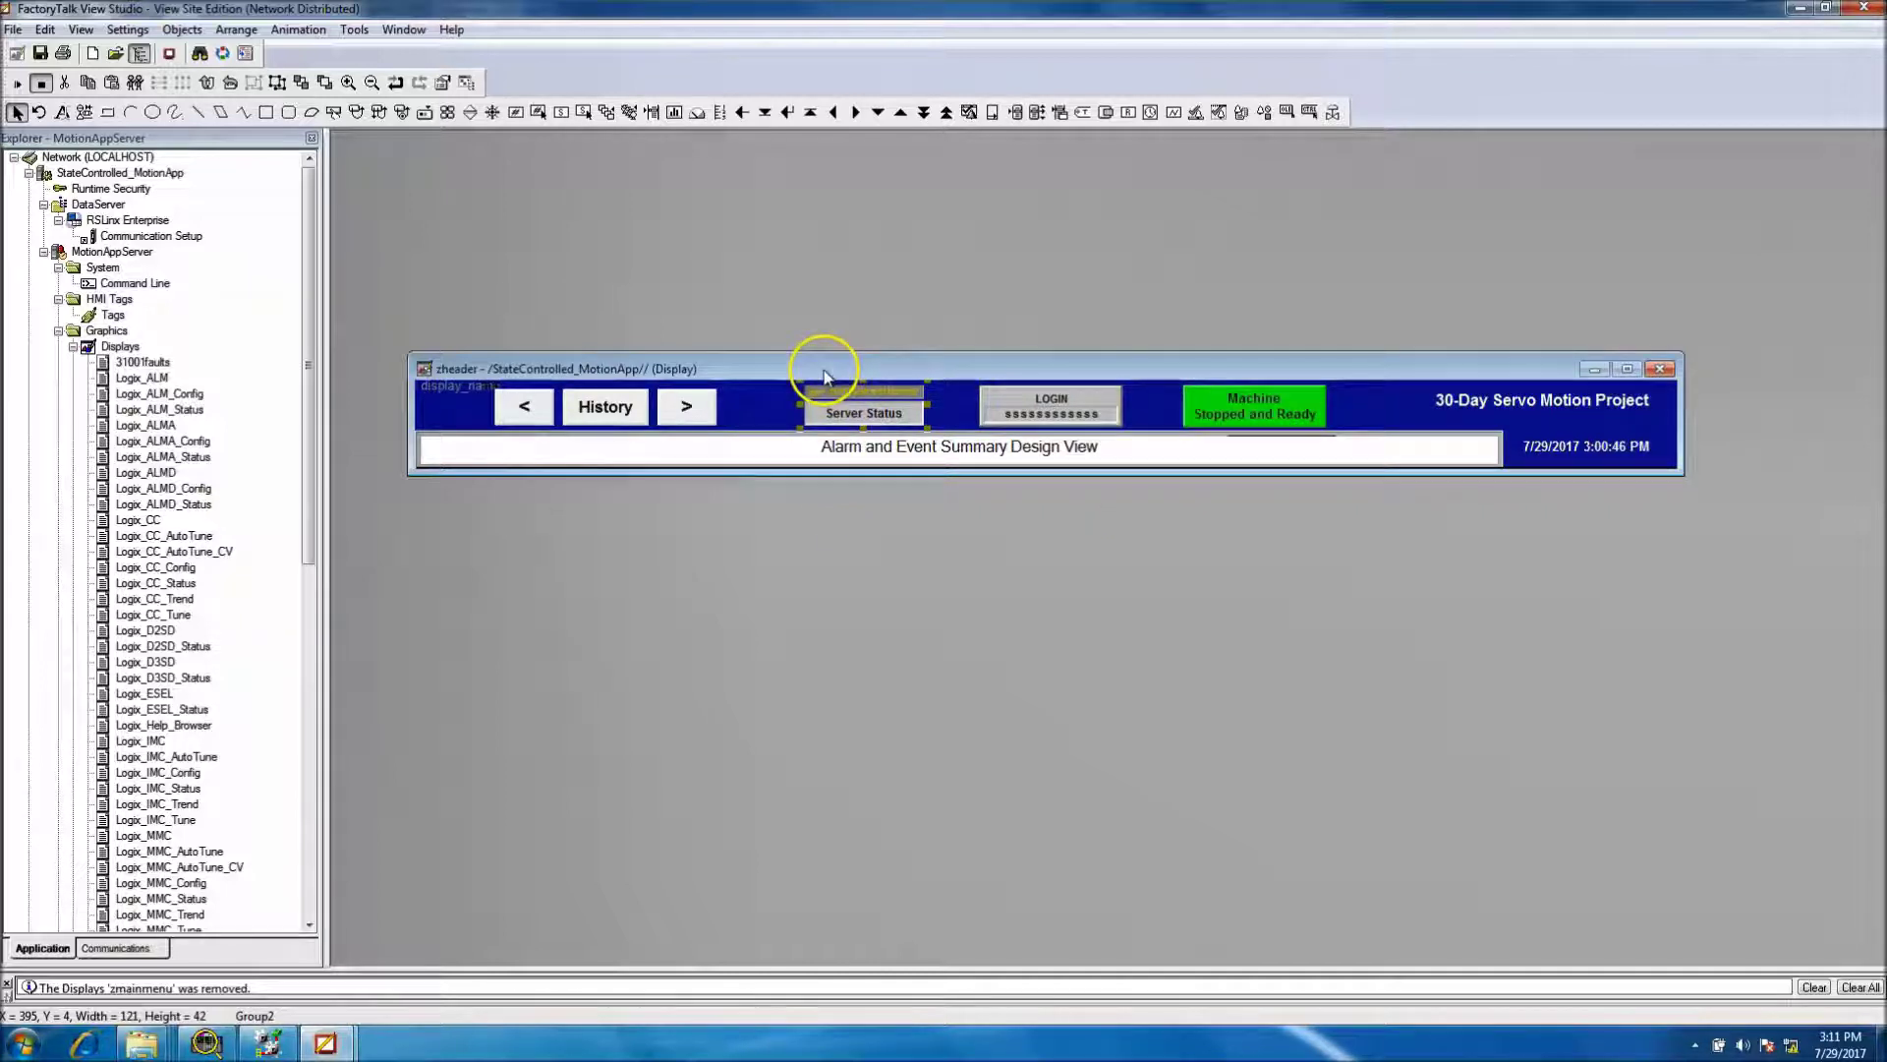
{"action": "left_click", "coordinate": [739, 399]}
{"action": "left_click_drag", "start_coordinate": [763, 370], "coordinate": [700, 295]}
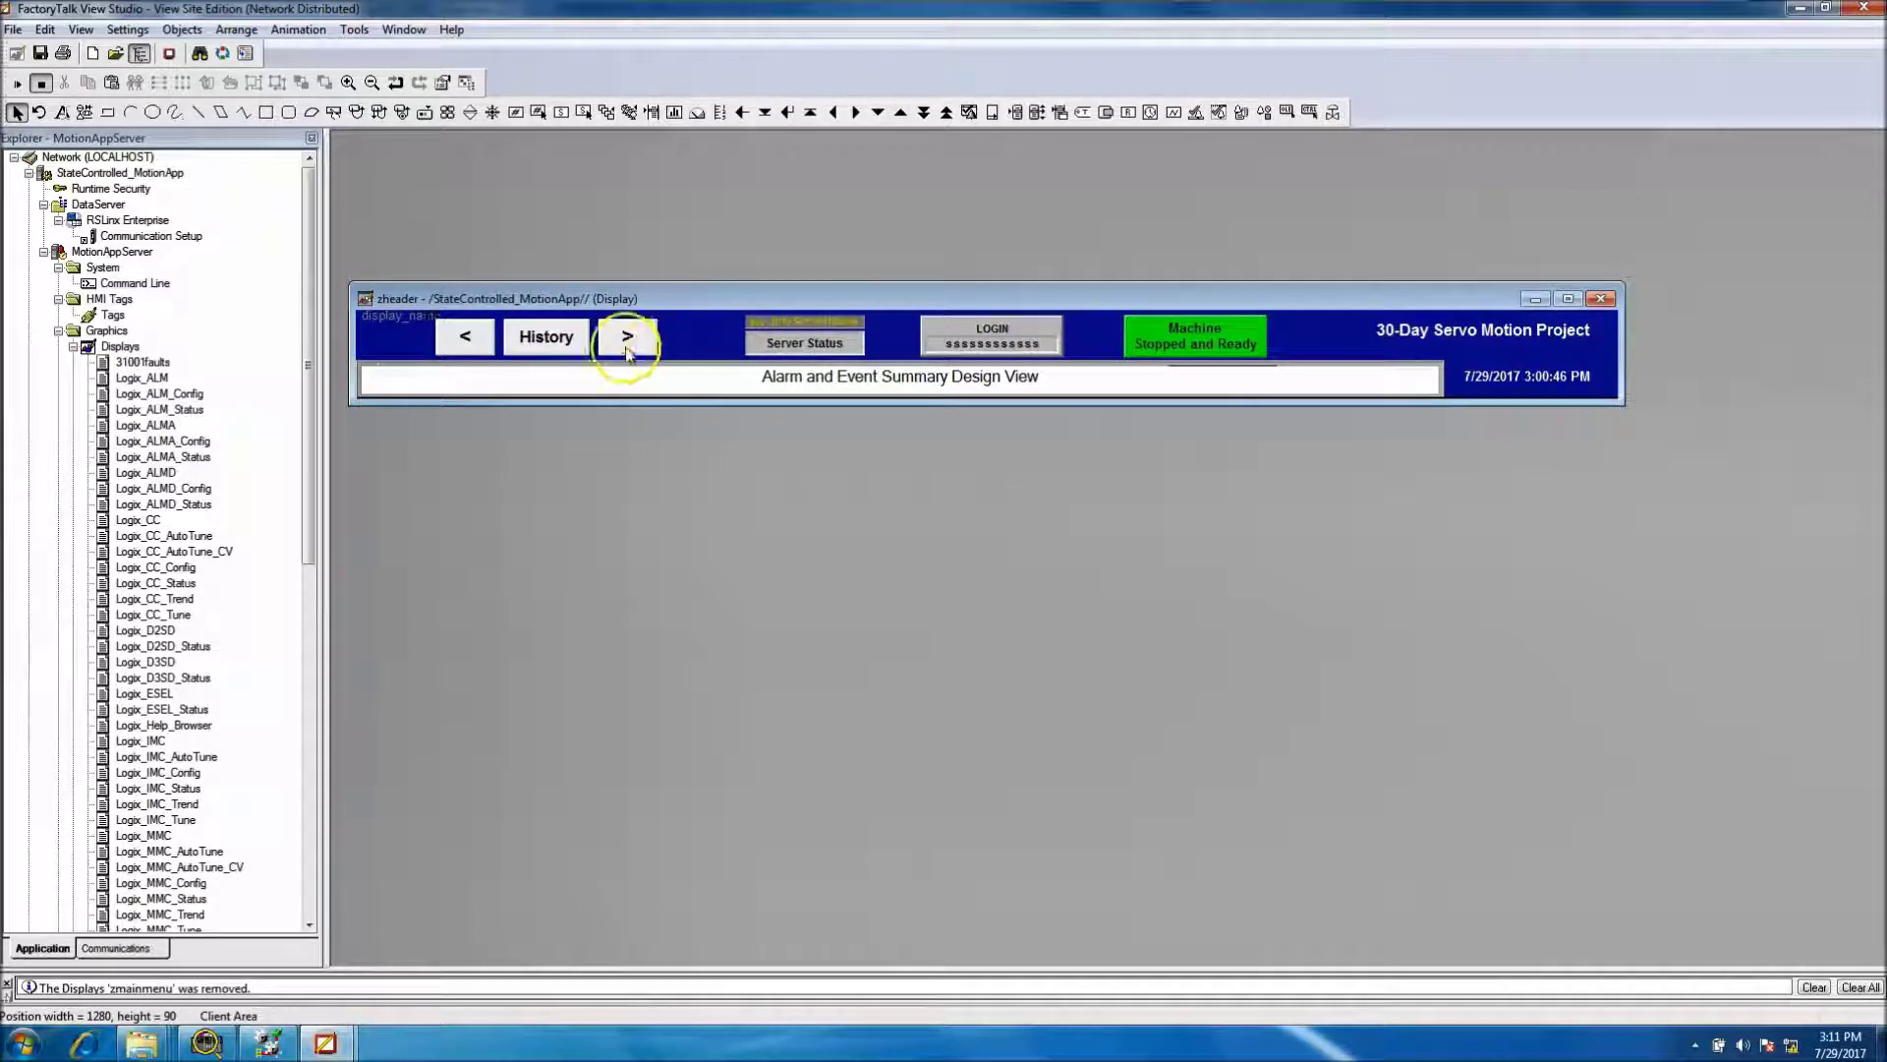
Check the action assigned to the History navigation button in its properties, and close them without changes.
{"action": "left_click", "coordinate": [466, 384]}
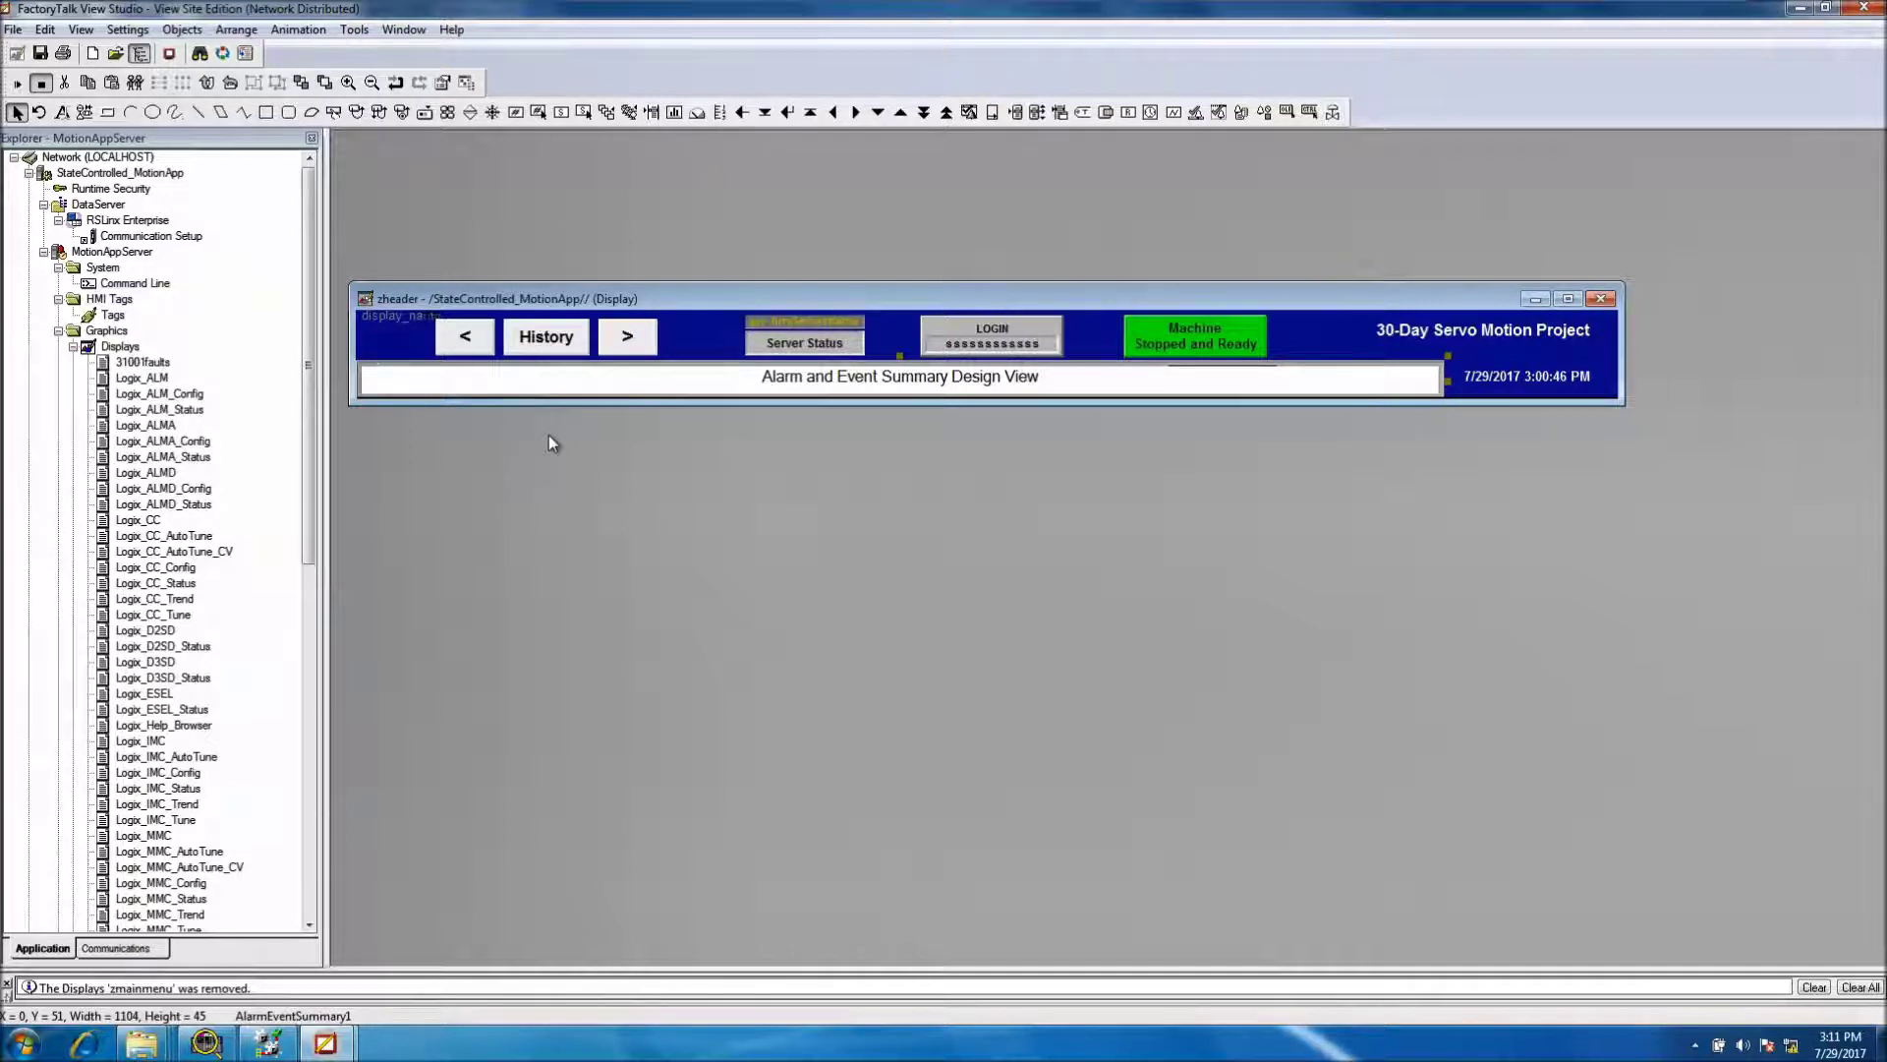
{"action": "left_click", "coordinate": [478, 346]}
{"action": "left_click", "coordinate": [531, 346]}
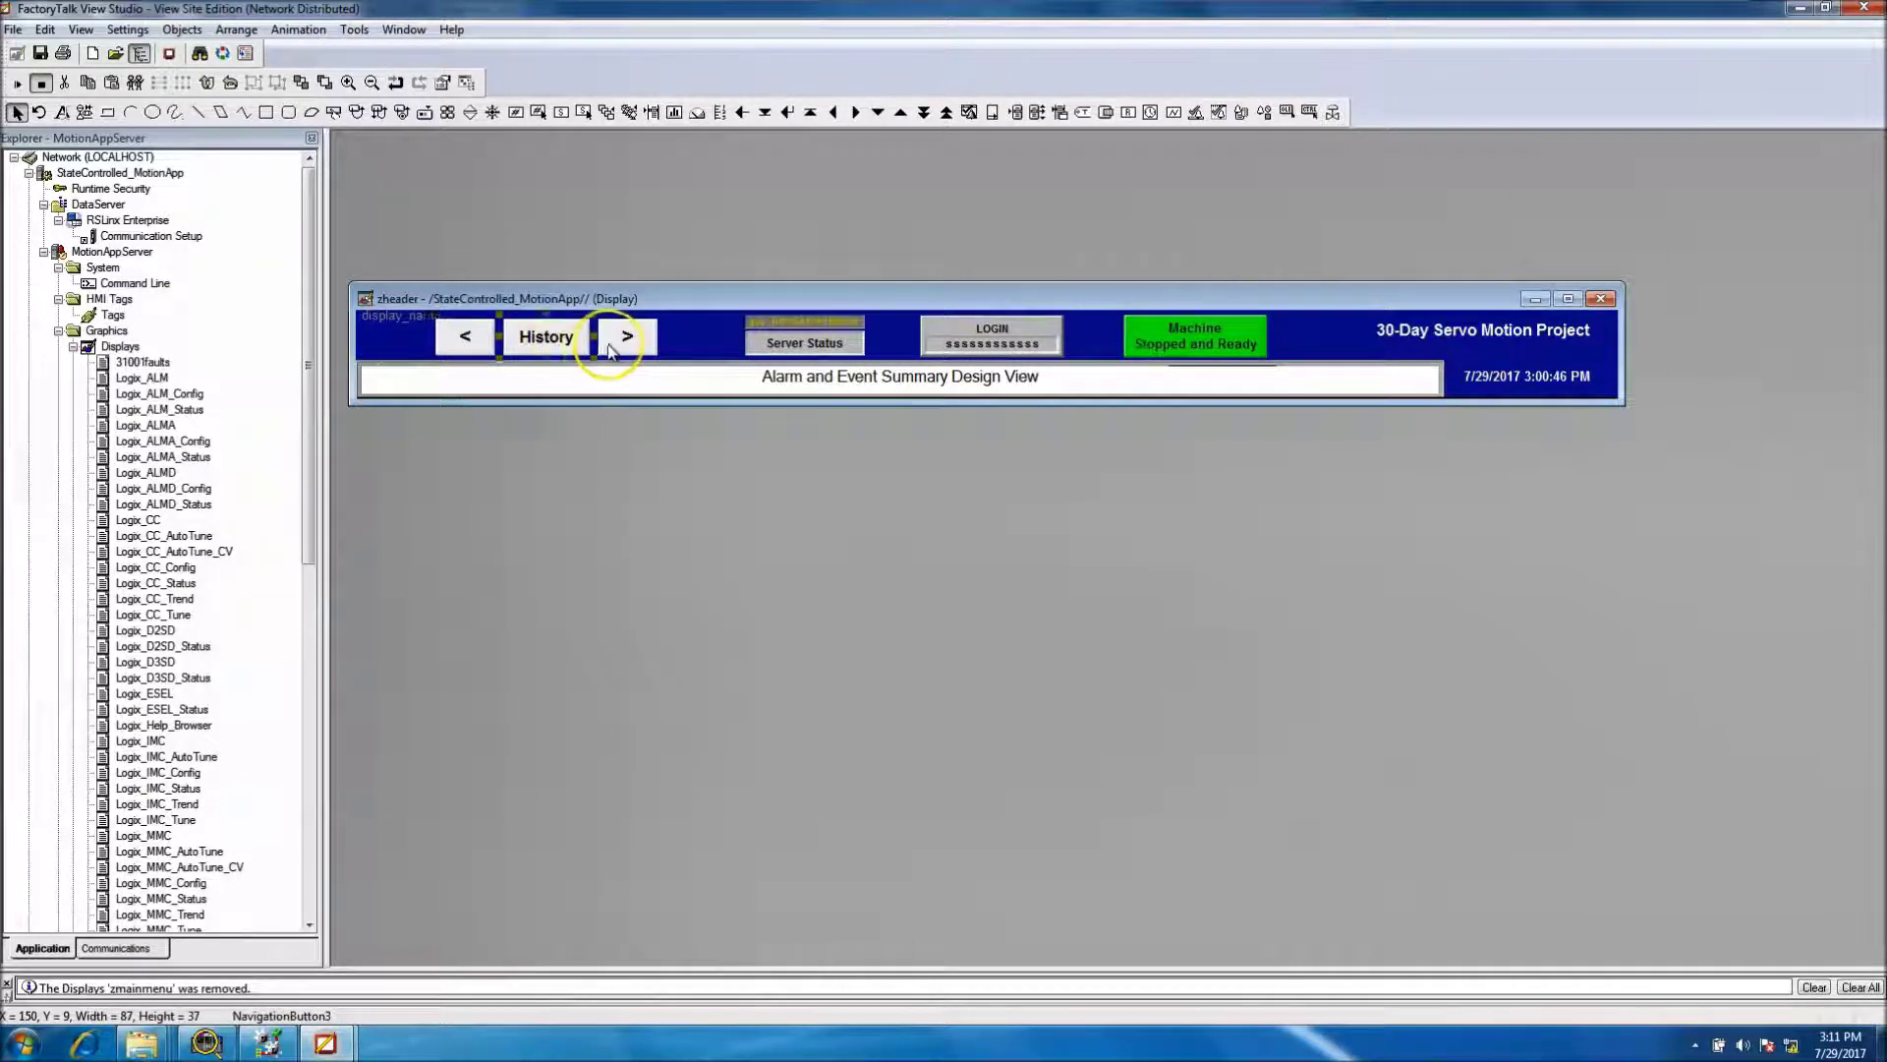
{"action": "double_click", "coordinate": [558, 352]}
{"action": "left_click_drag", "start_coordinate": [224, 15], "coordinate": [1087, 434]}
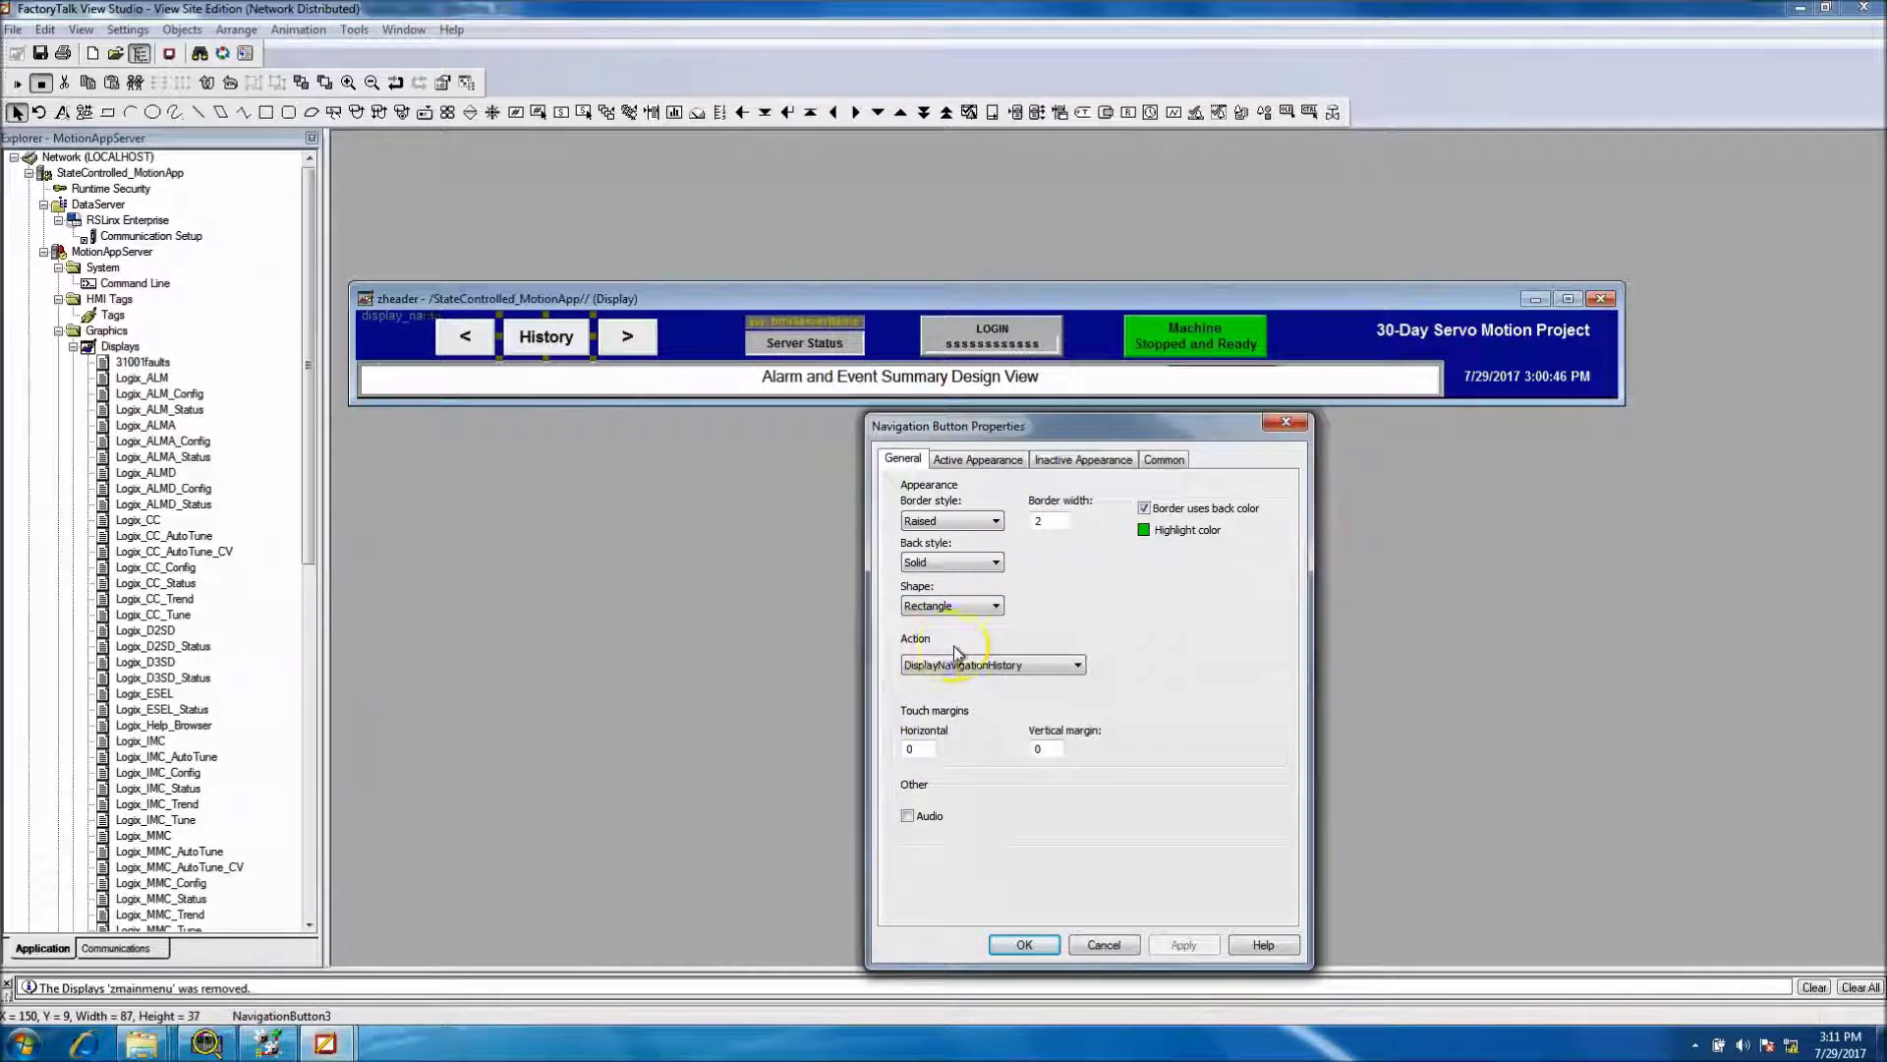
{"action": "left_click", "coordinate": [1103, 944]}
Review the LOGIN button, the machine state indicator and the project title's text properties, leaving them unchanged.
{"action": "left_click", "coordinate": [971, 334]}
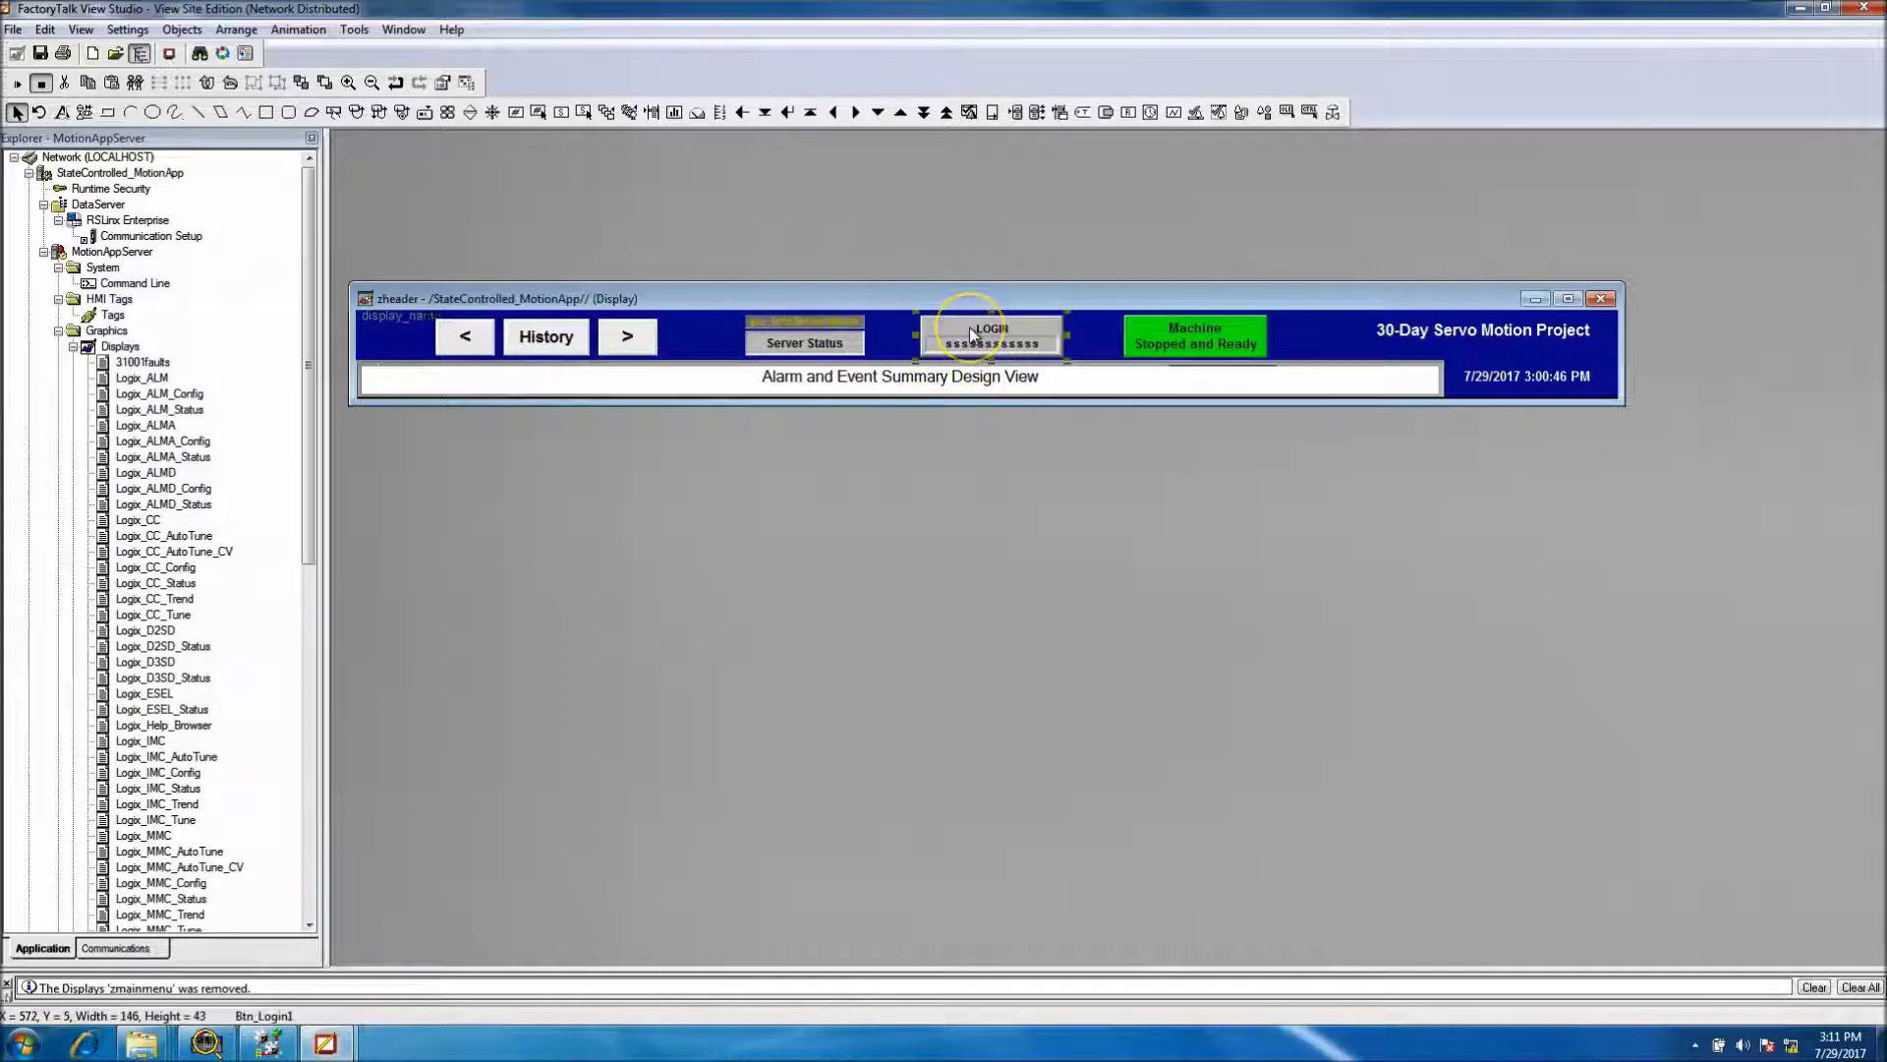
{"action": "left_click", "coordinate": [1165, 341]}
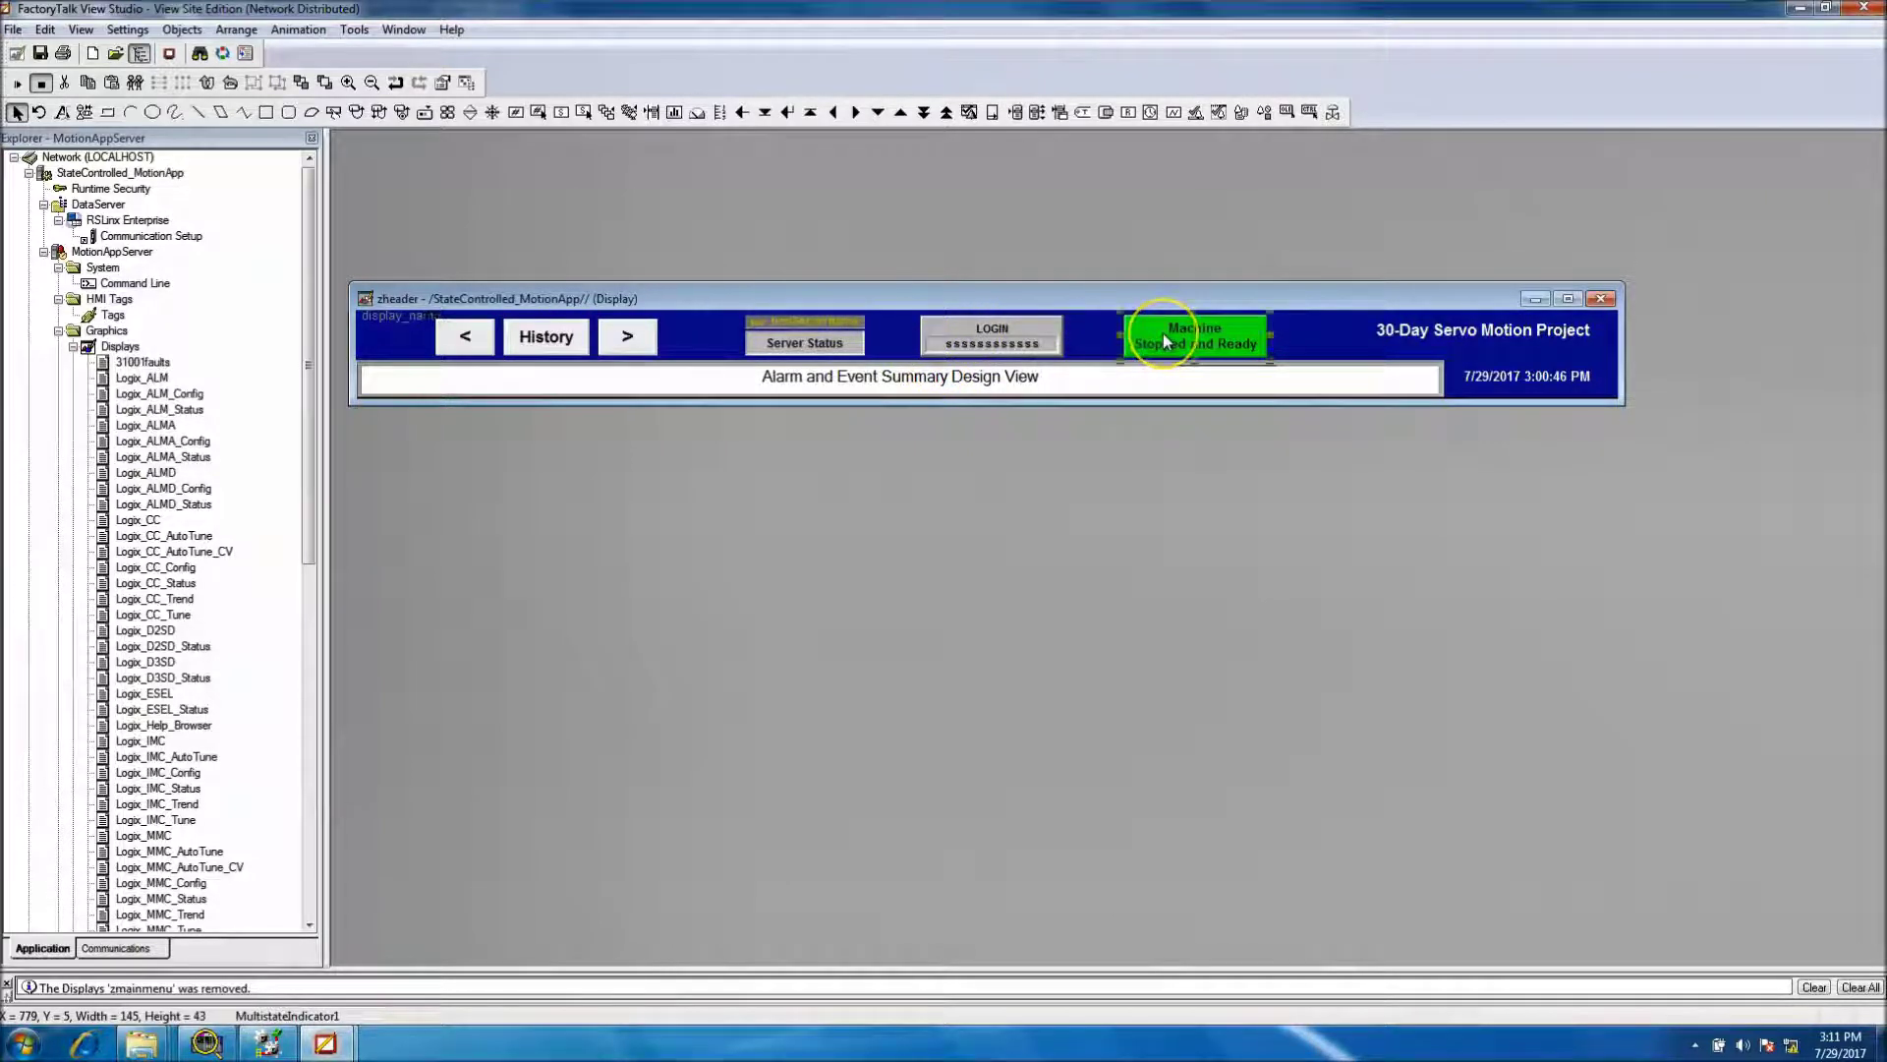
{"action": "left_click", "coordinate": [1413, 334]}
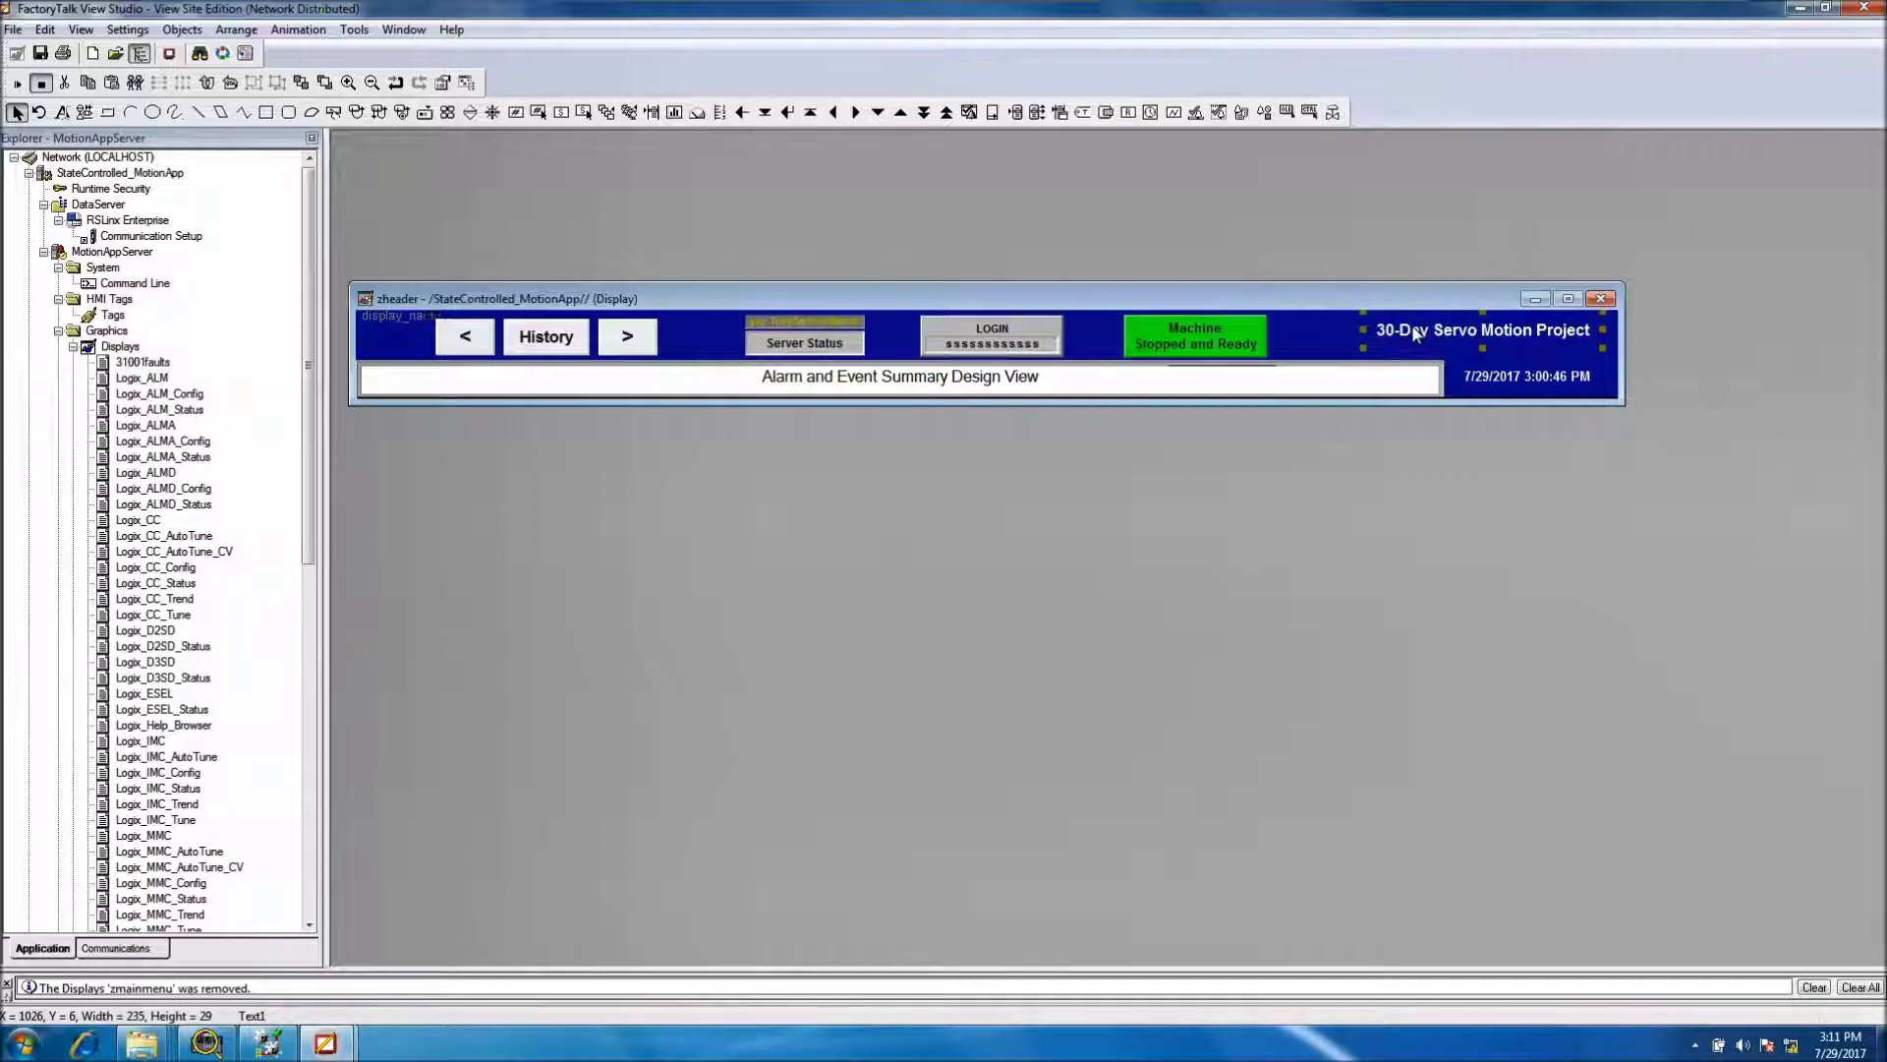
{"action": "double_click", "coordinate": [1415, 334]}
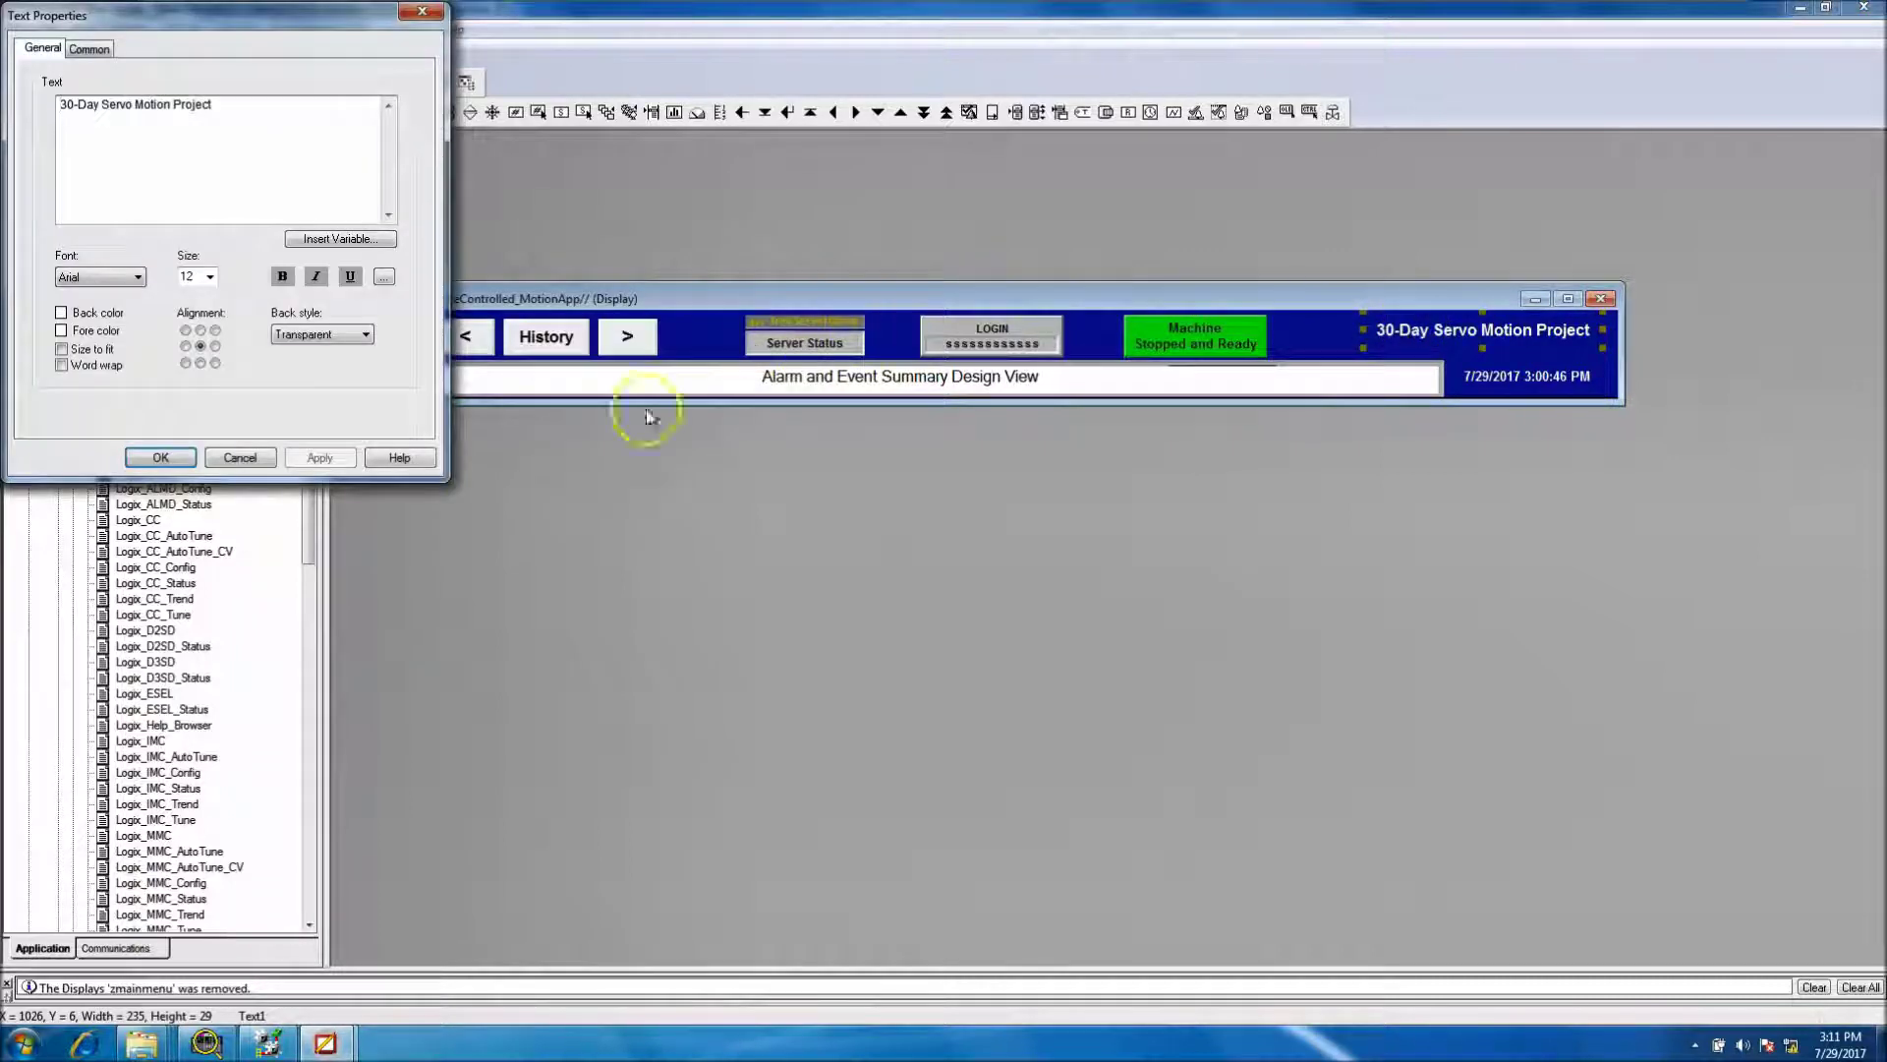
{"action": "left_click", "coordinate": [252, 458]}
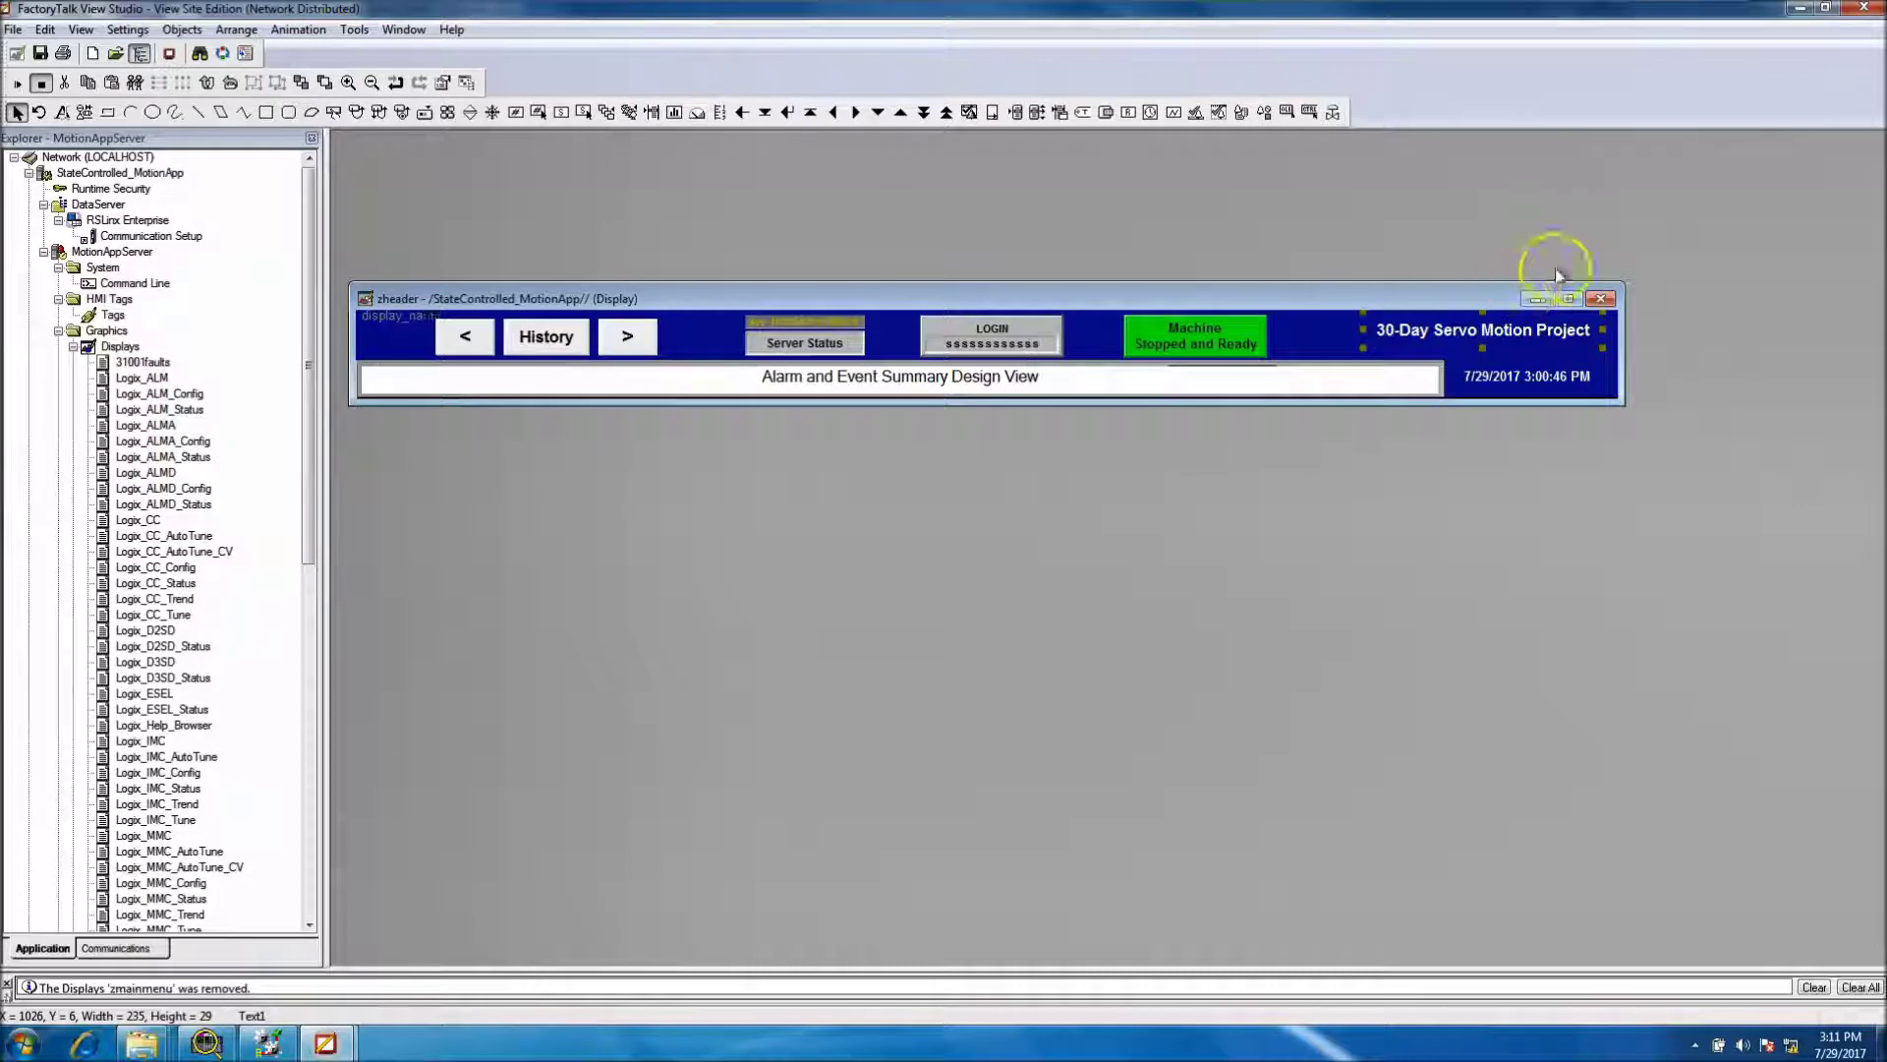
Check the header's time and date display, clear the selection, and save the zheader display.
{"action": "left_click", "coordinate": [1567, 383]}
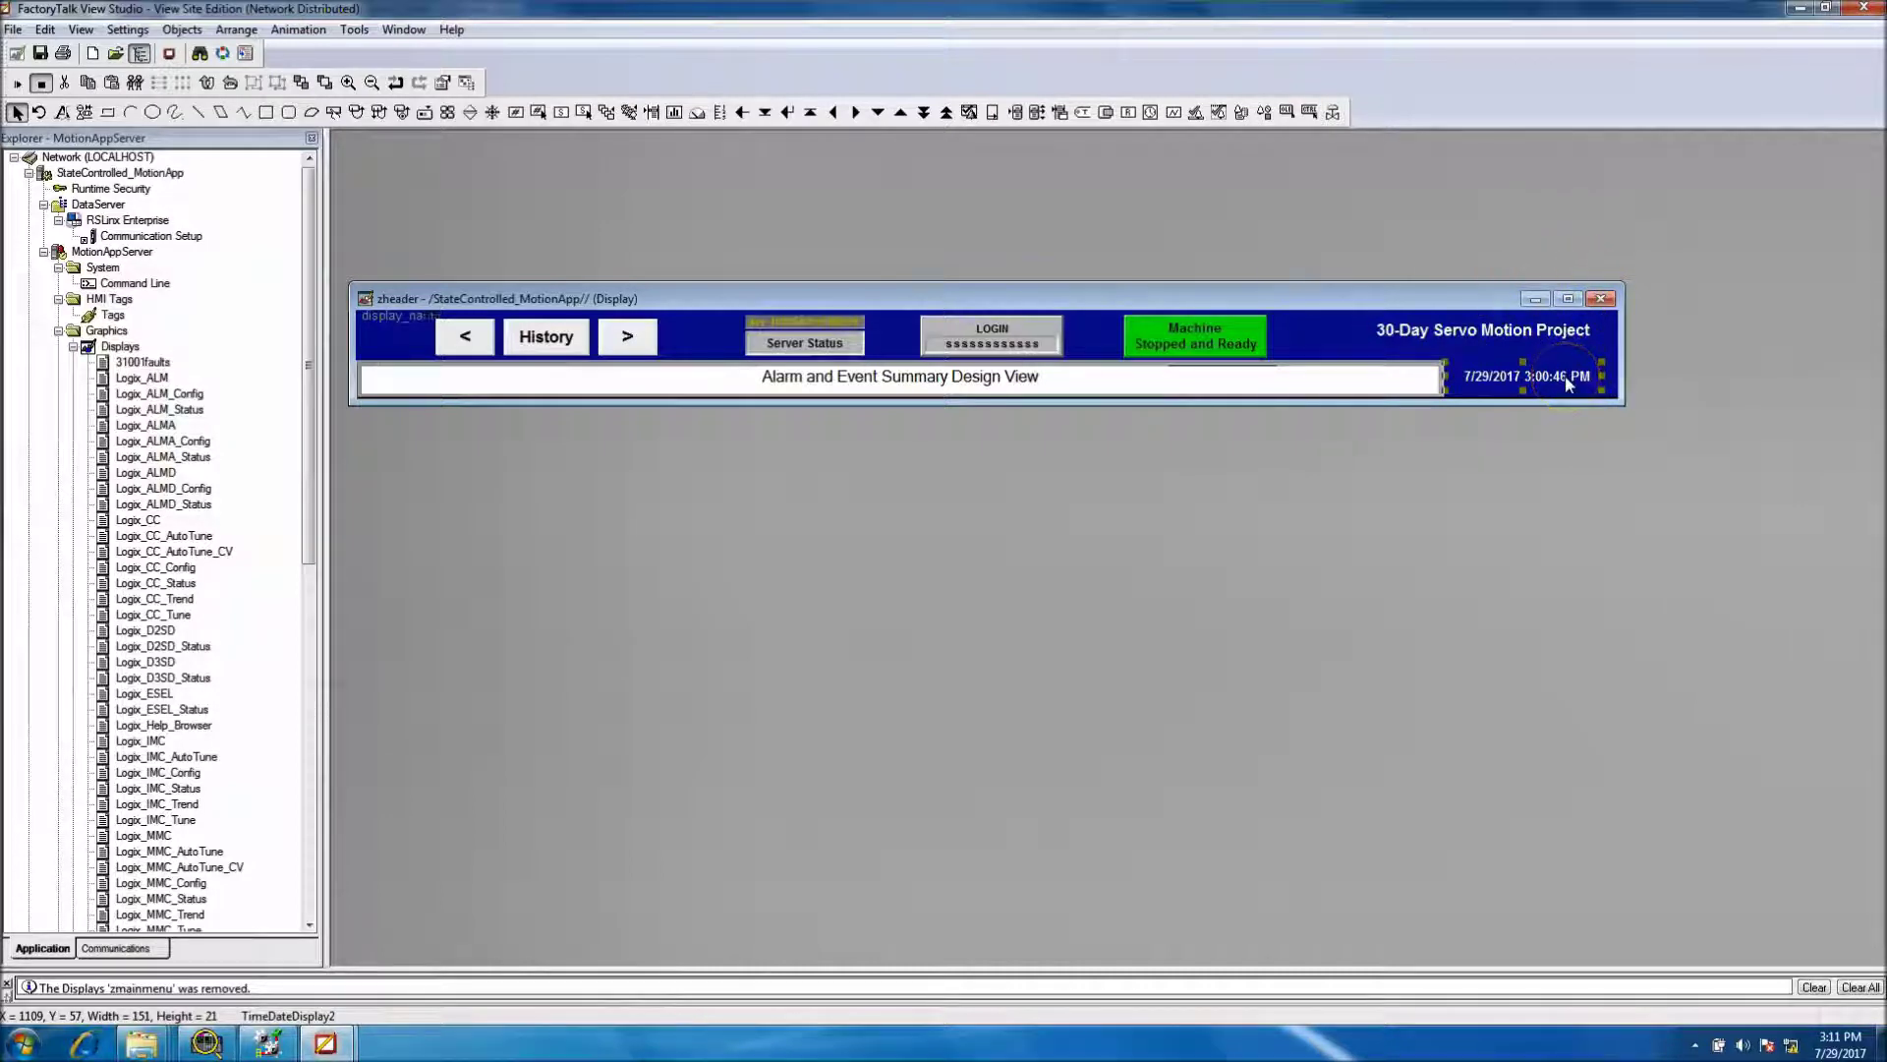
{"action": "left_click", "coordinate": [1597, 298]}
{"action": "left_click_drag", "start_coordinate": [1598, 298], "coordinate": [978, 565]}
{"action": "left_click", "coordinate": [389, 315]}
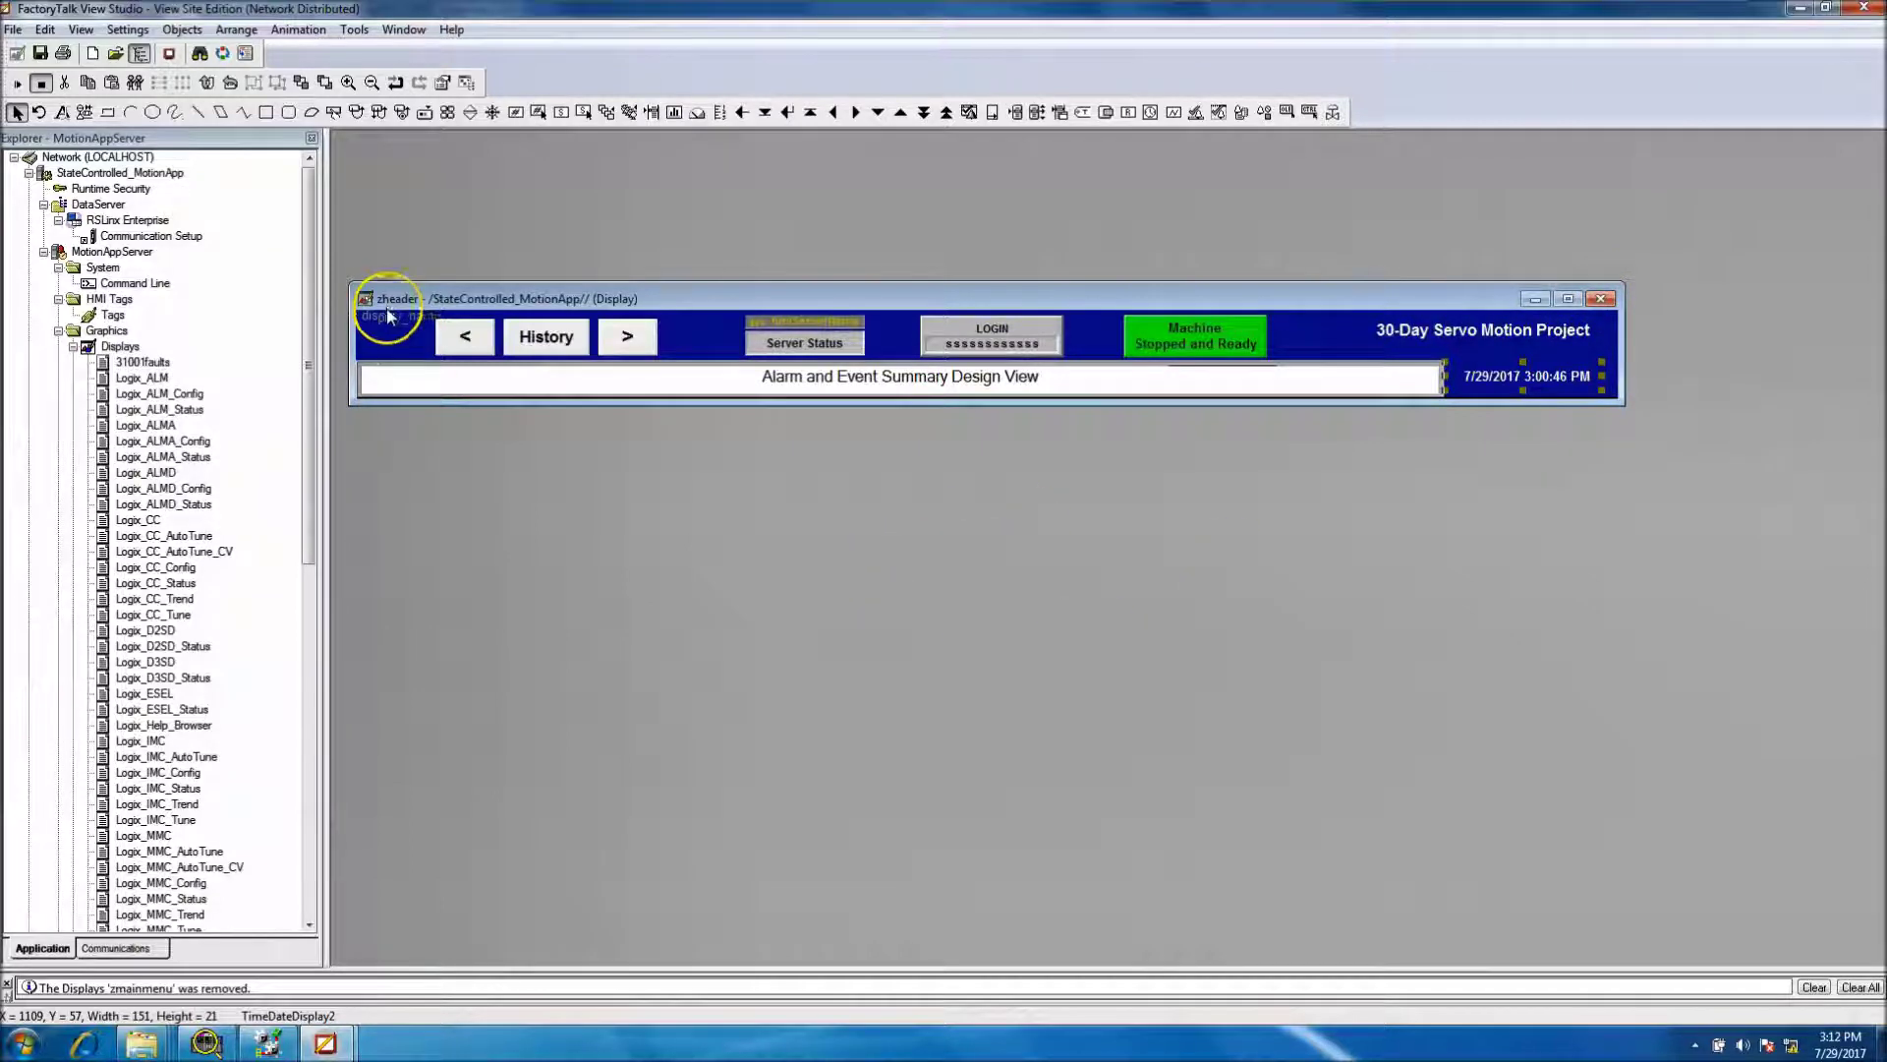
{"action": "left_click", "coordinate": [586, 398]}
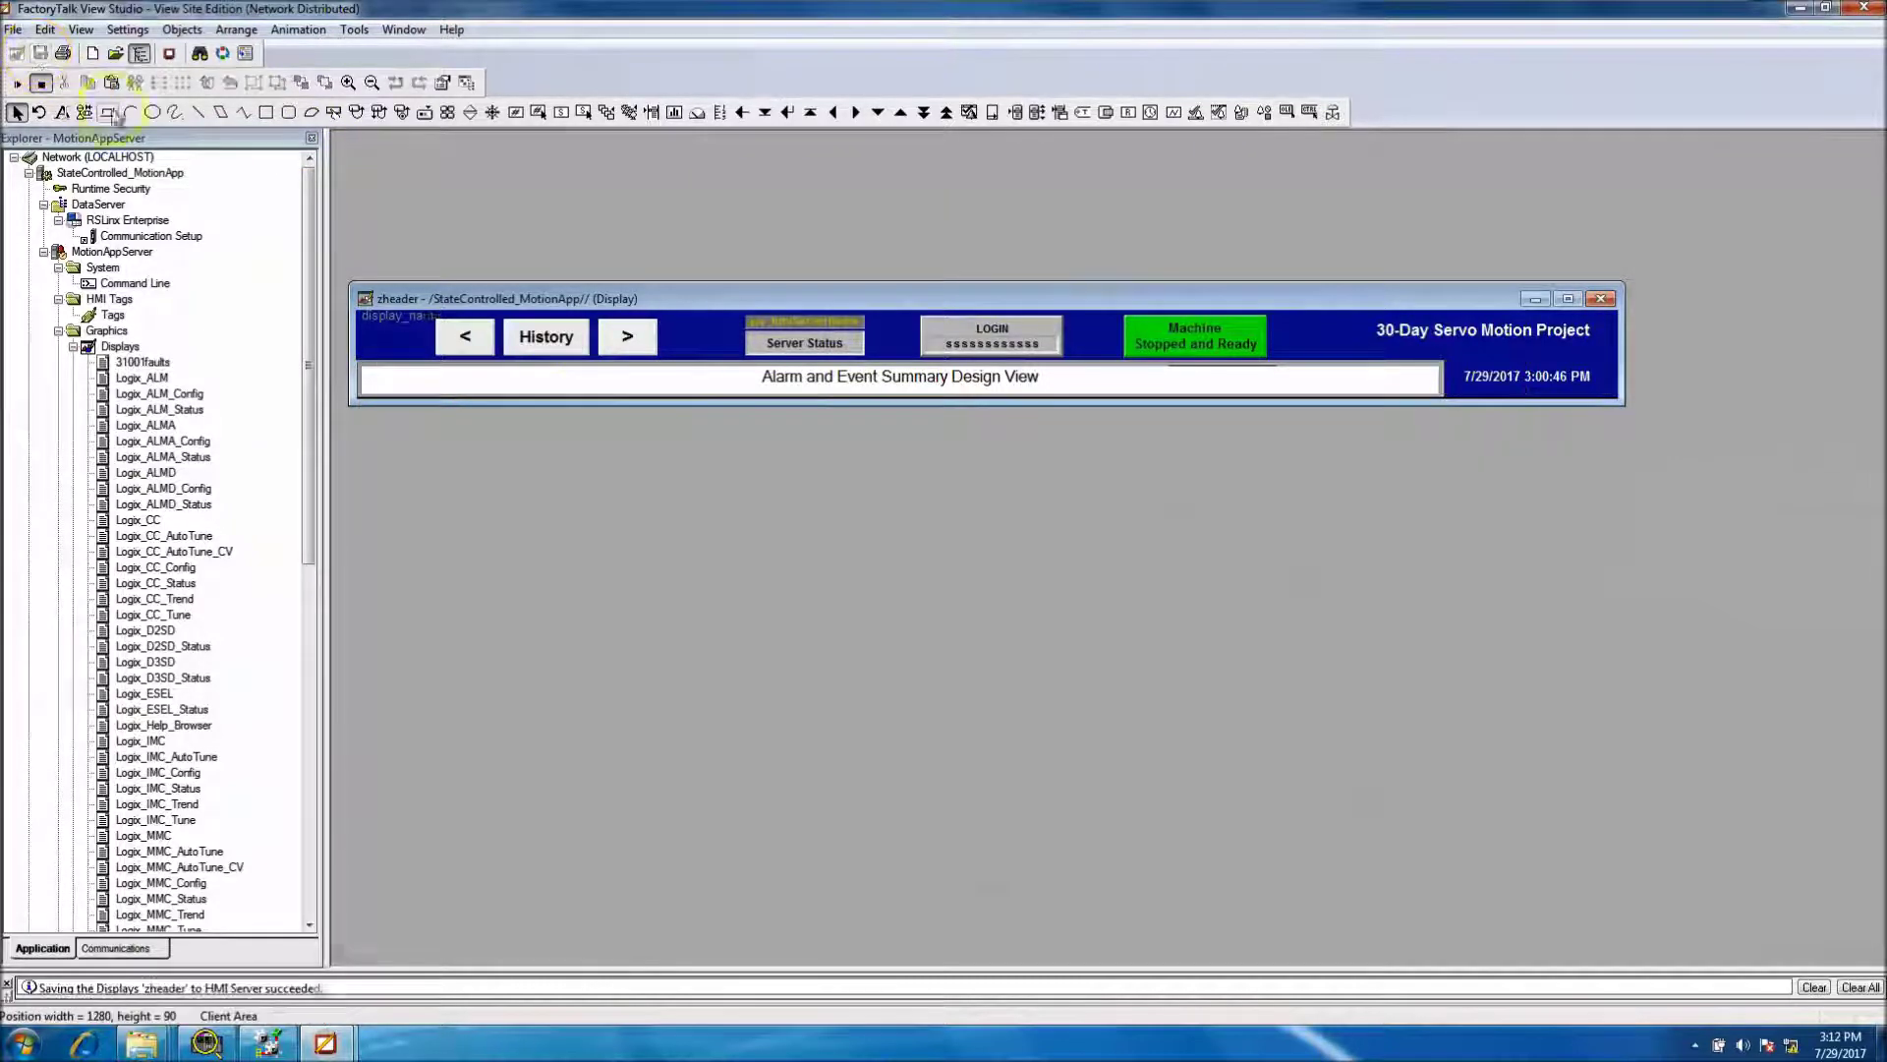
{"action": "left_click", "coordinate": [40, 53]}
Open the Client Start macro from the Macros folder and place its window below the header display.
{"action": "left_click_drag", "start_coordinate": [315, 372], "coordinate": [325, 716]}
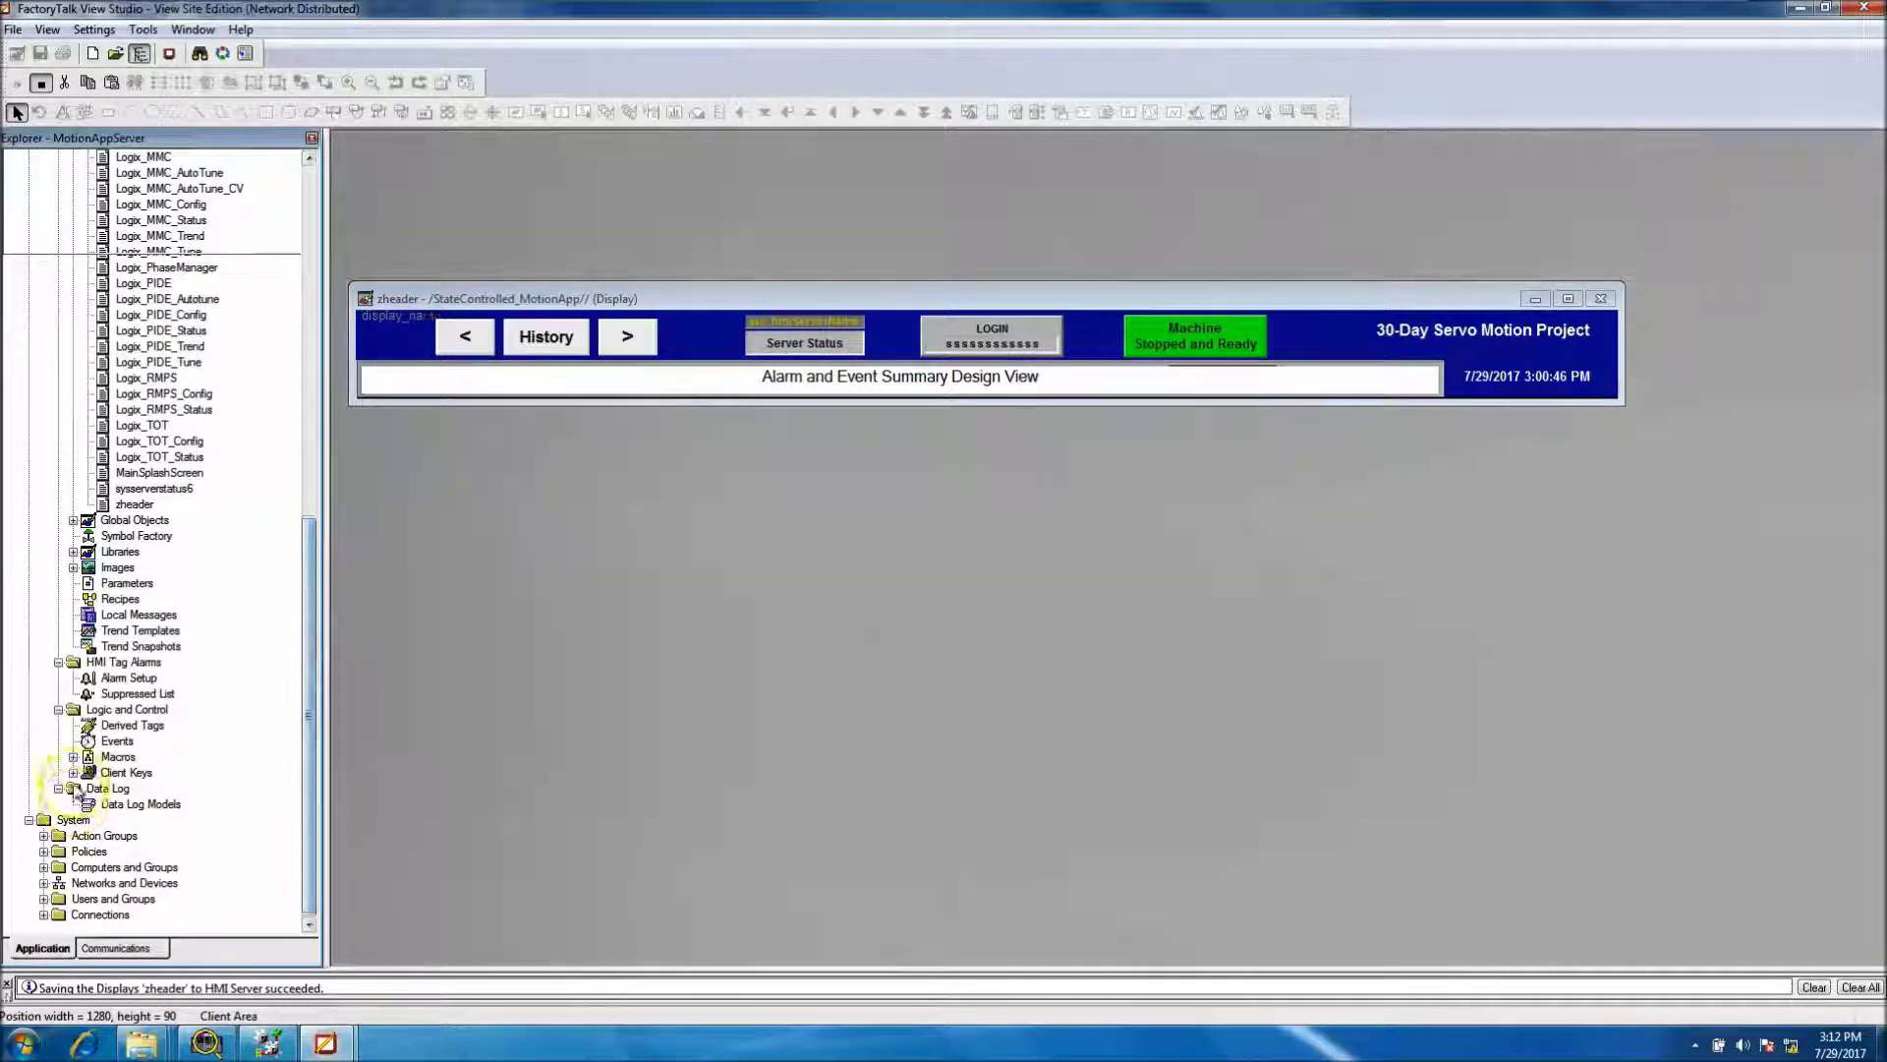
{"action": "left_click", "coordinate": [73, 756]}
{"action": "left_click", "coordinate": [118, 757]}
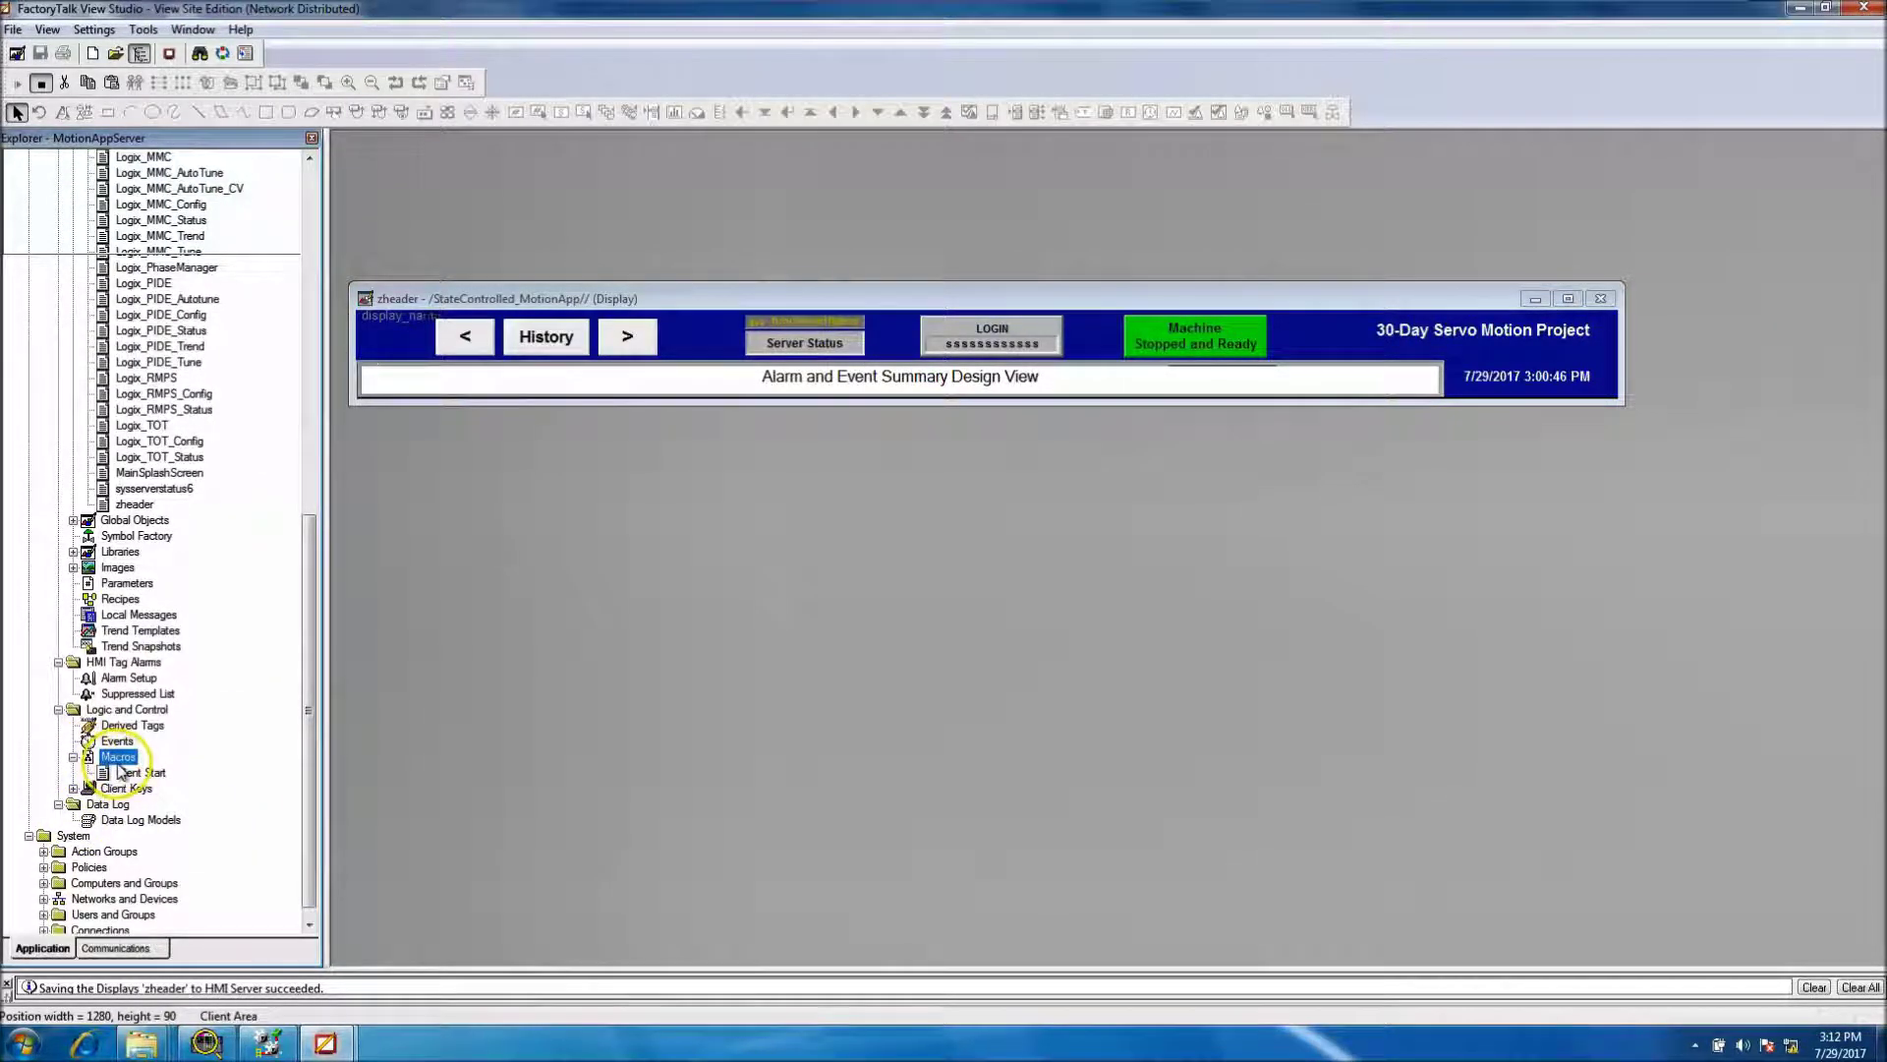
{"action": "double_click", "coordinate": [130, 774]}
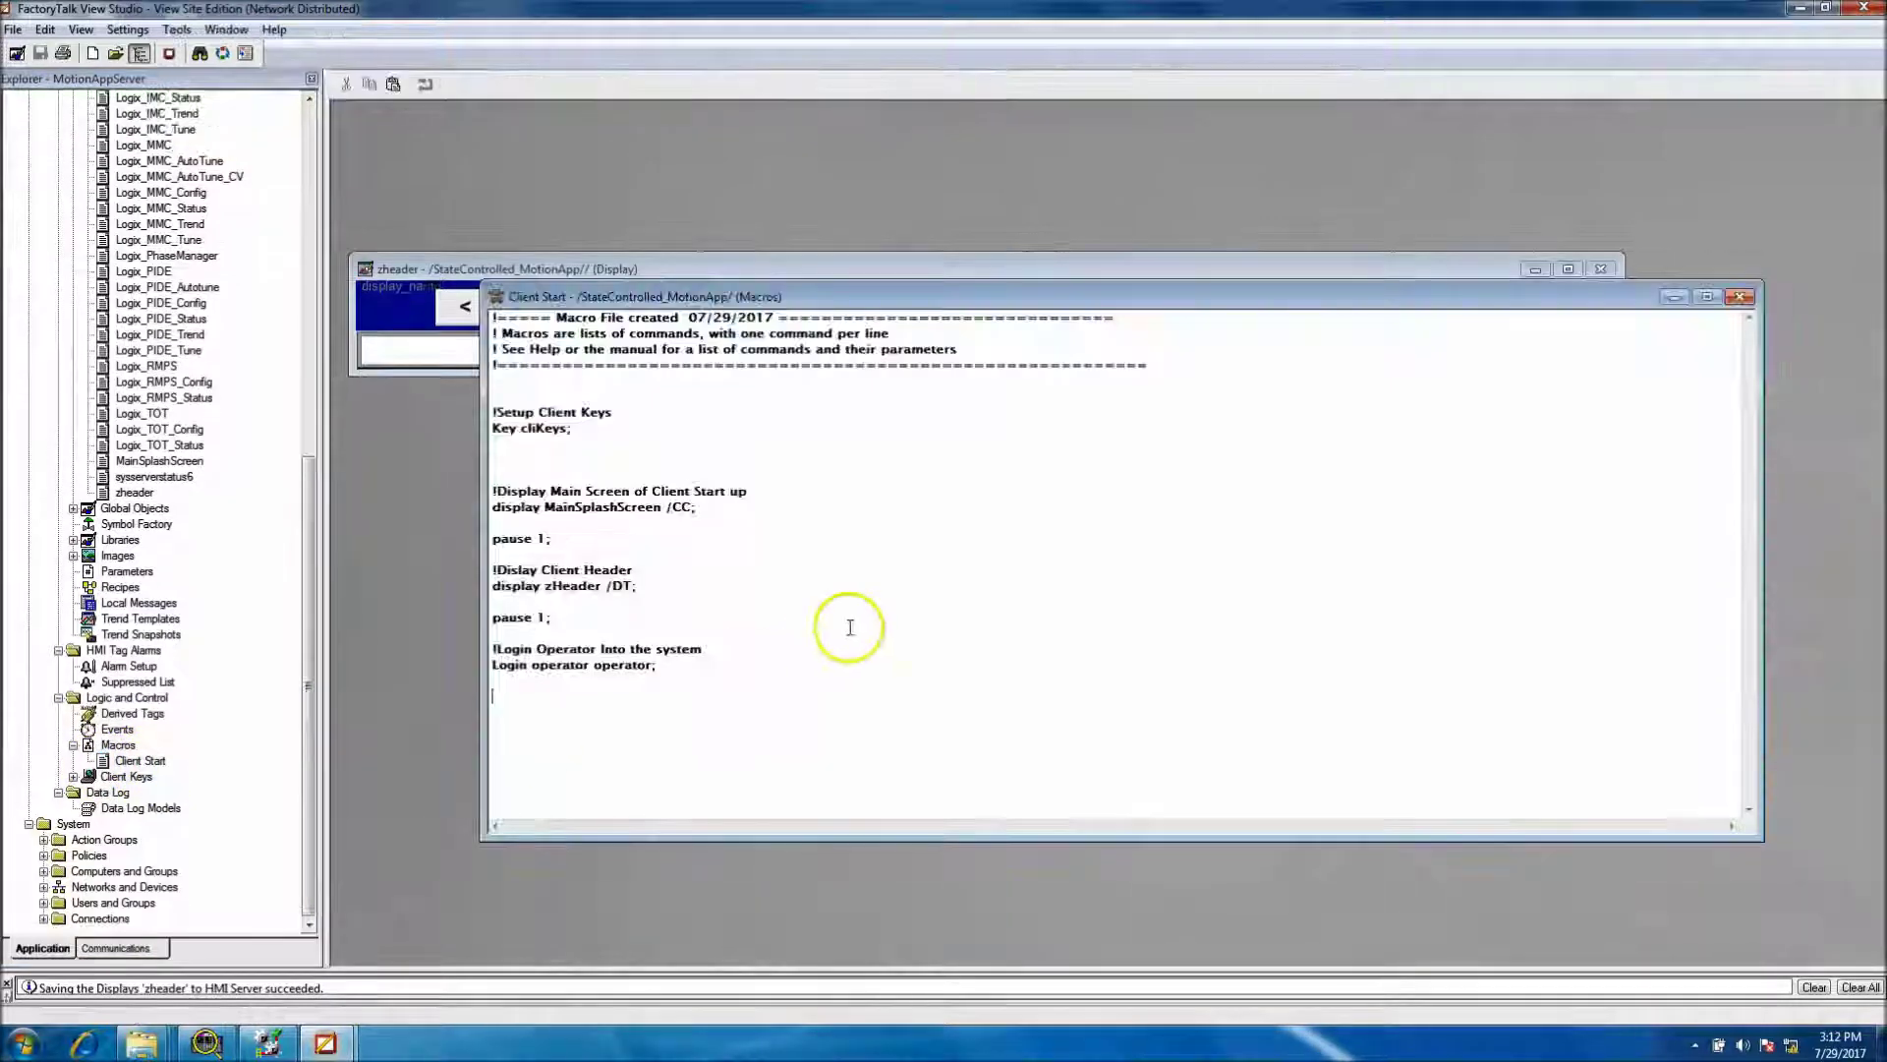
{"action": "left_click_drag", "start_coordinate": [897, 298], "coordinate": [972, 407]}
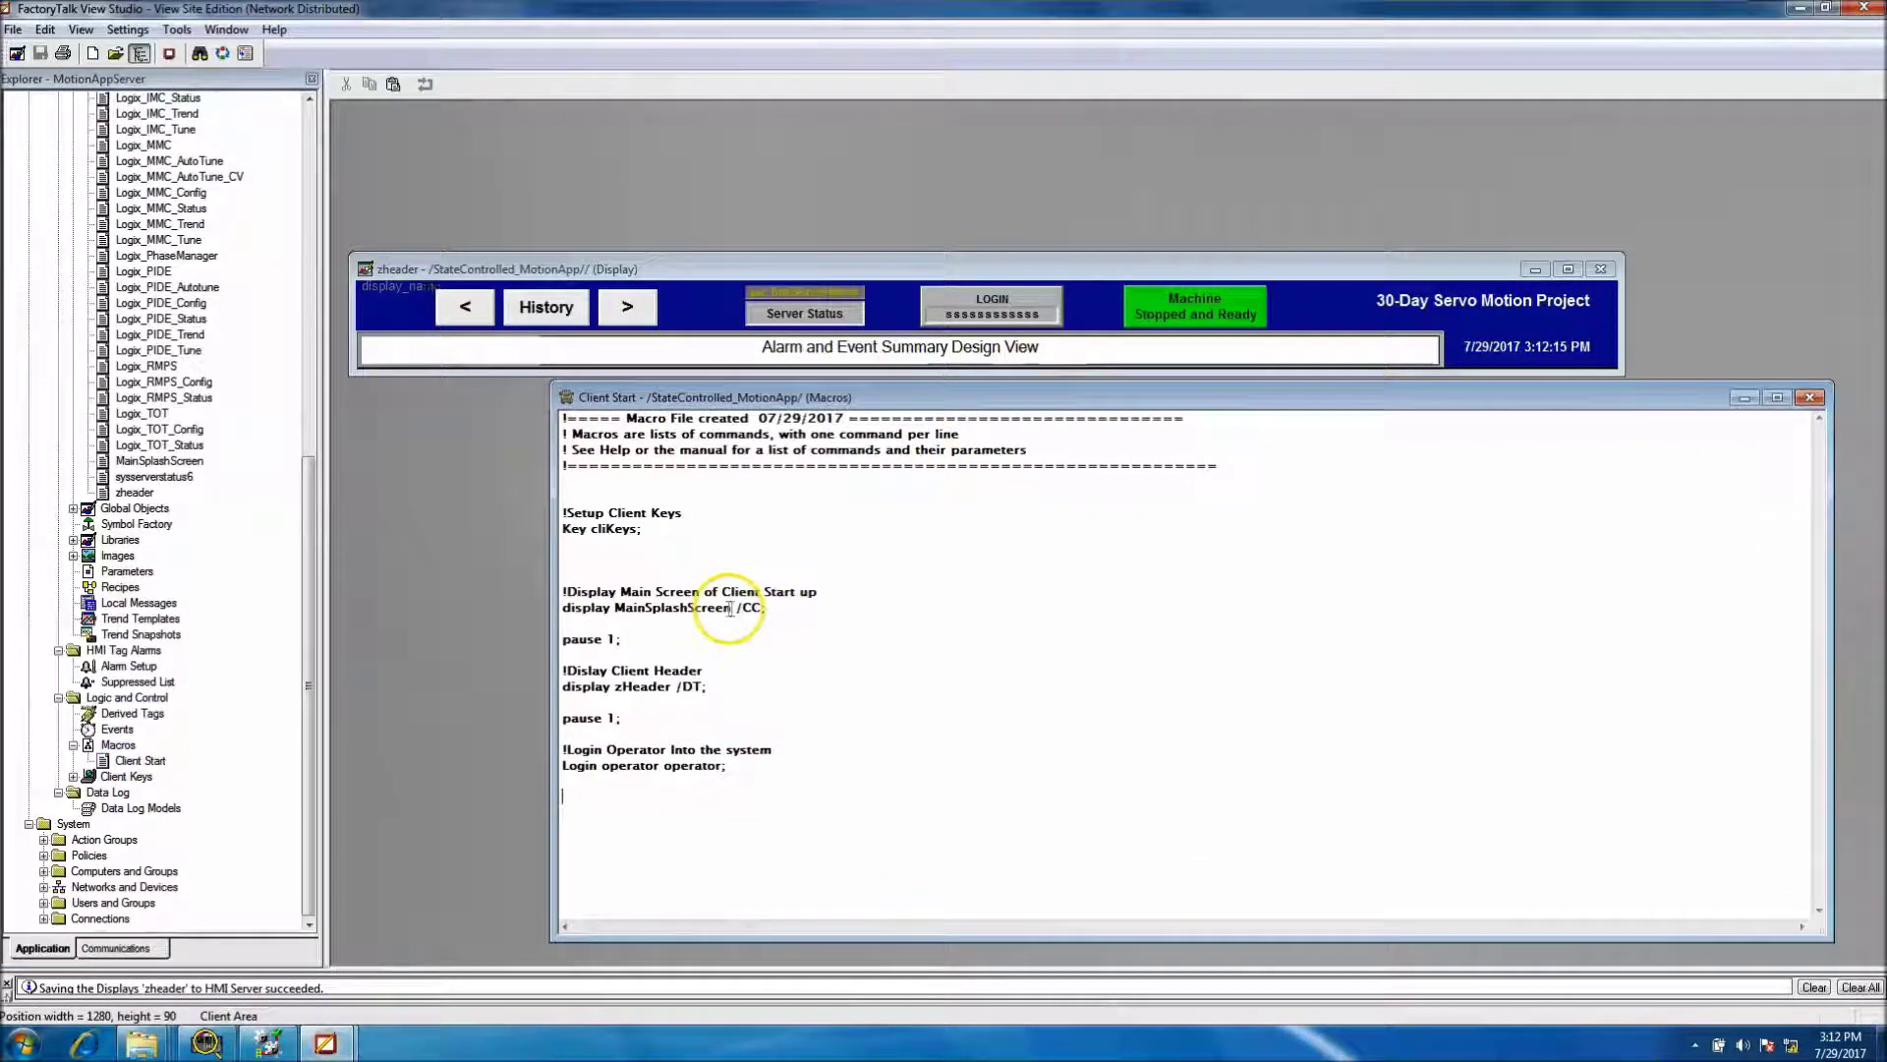
Examine which displays the Client Start macro opens, highlighting the MainSplashScreen and zHeader names in its display commands.
{"action": "left_click_drag", "start_coordinate": [728, 609], "coordinate": [618, 613]}
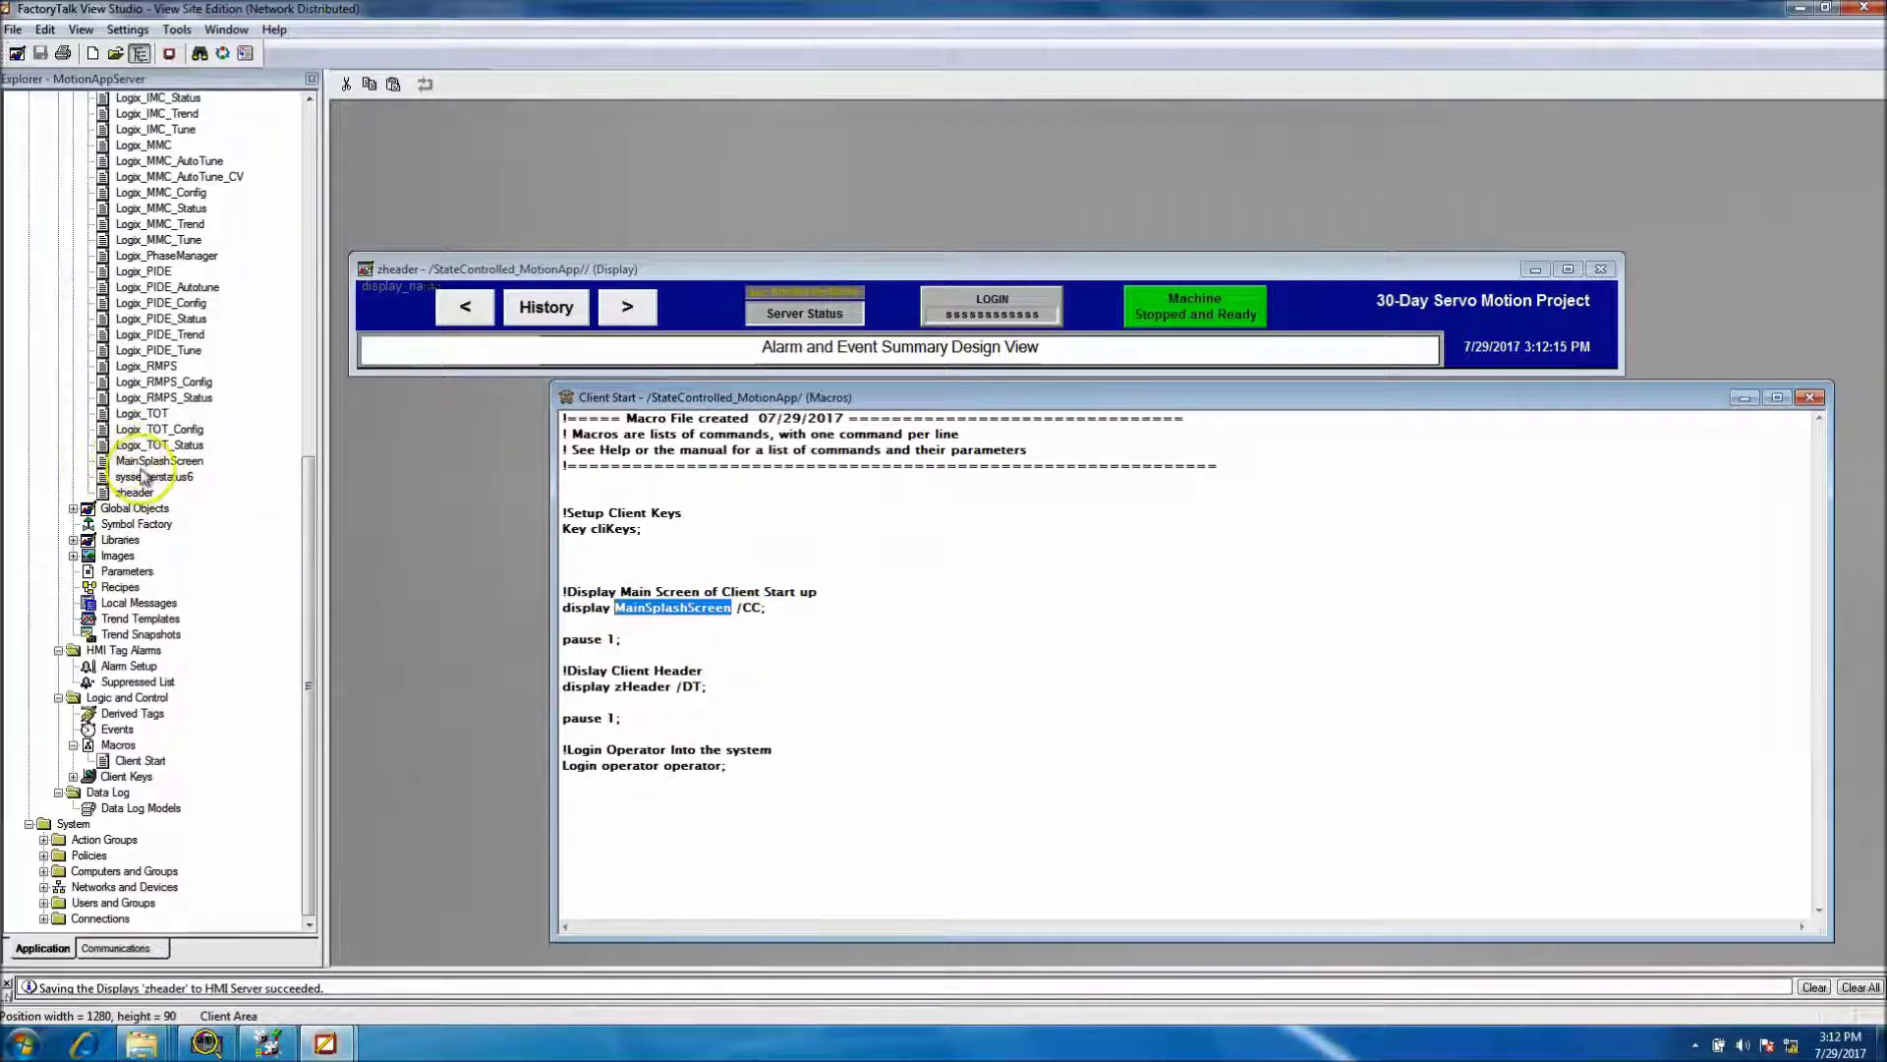
{"action": "left_click", "coordinate": [676, 686]}
{"action": "left_click_drag", "start_coordinate": [676, 686], "coordinate": [614, 687]}
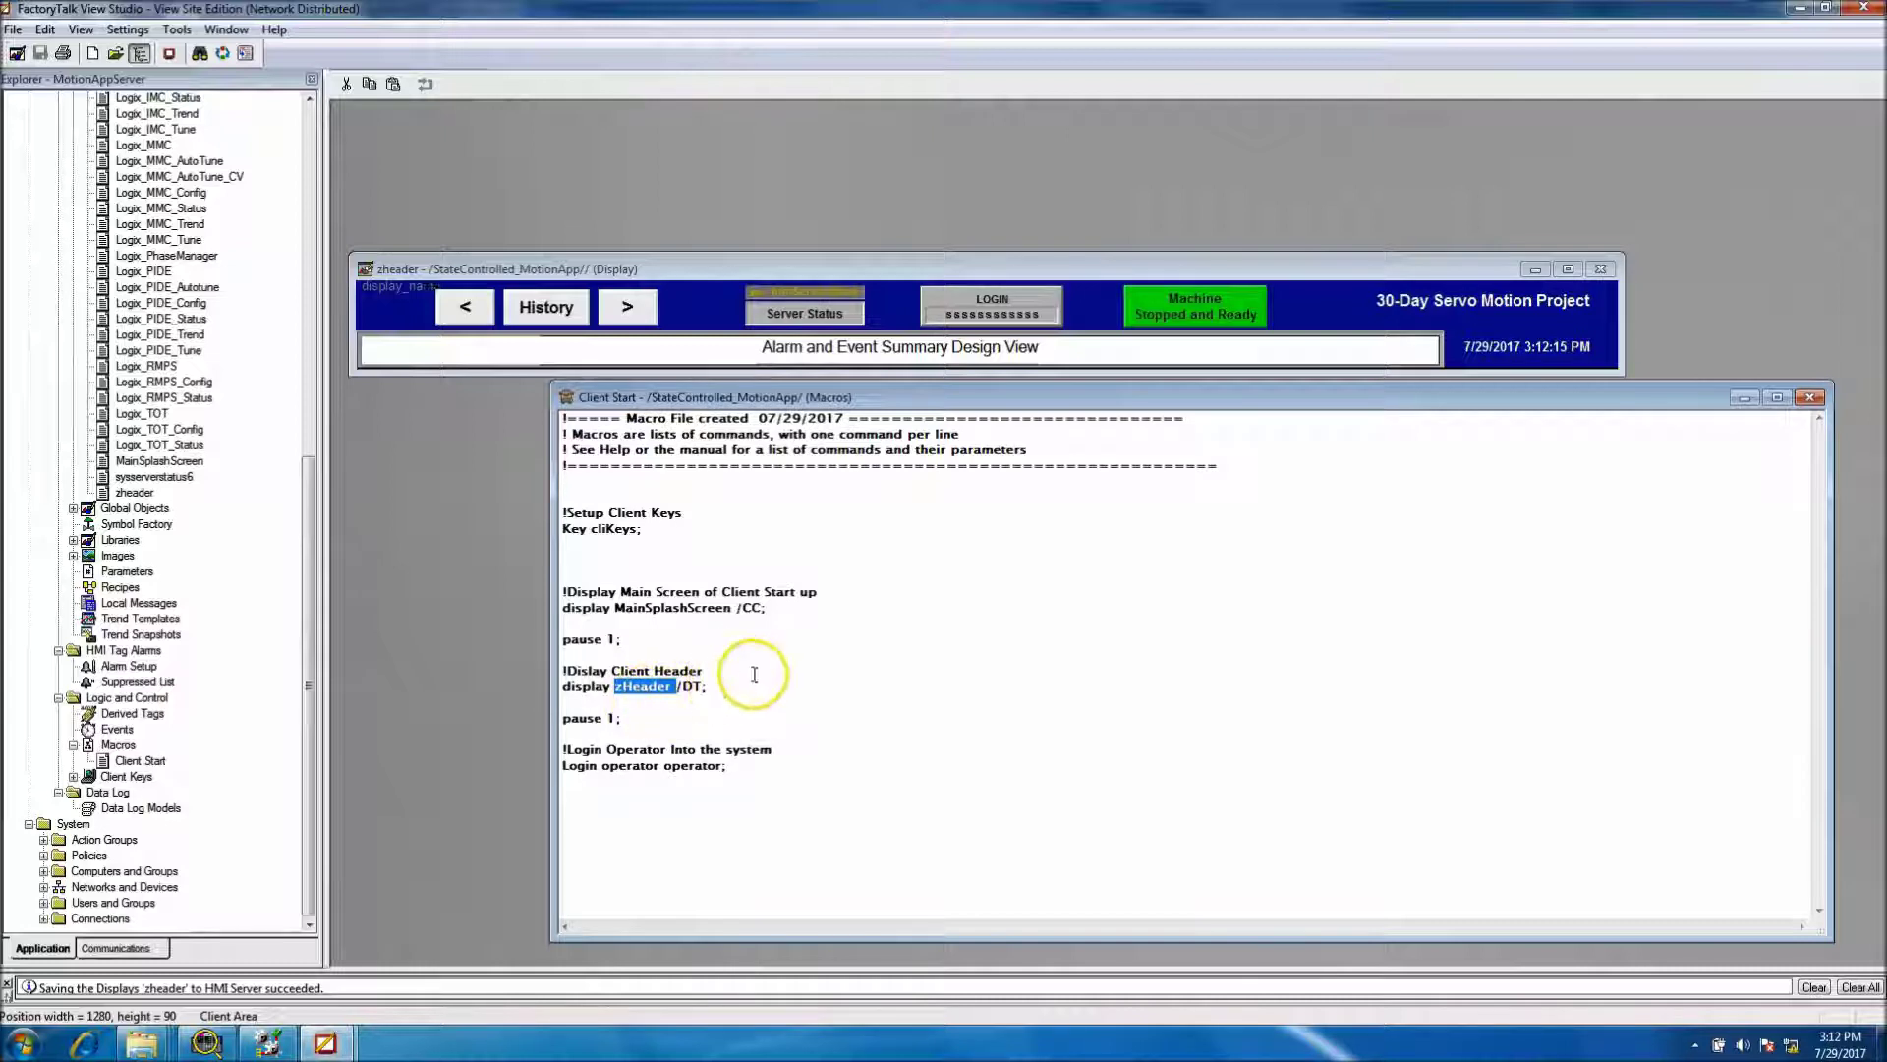
Examine the /CC and /DT position parameters of the macro's splash screen and header display commands.
{"action": "left_click_drag", "start_coordinate": [764, 608], "coordinate": [740, 610]}
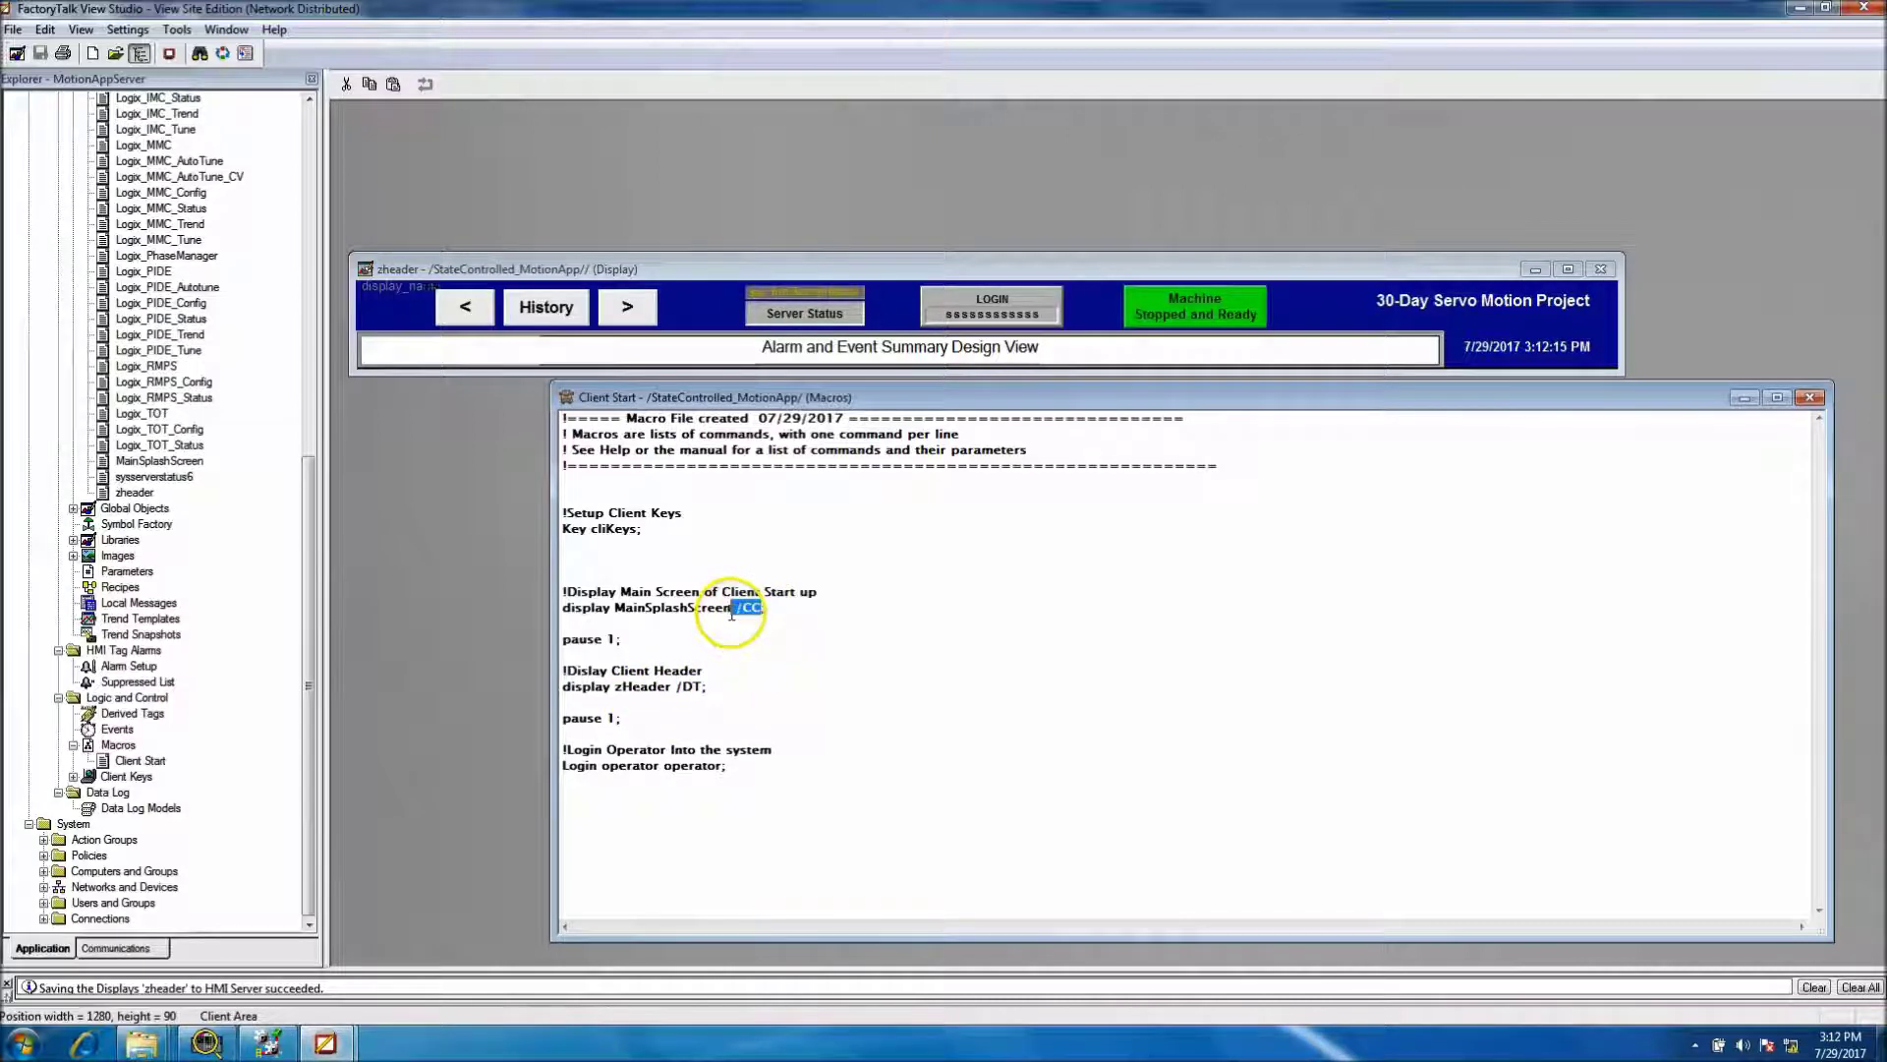
{"action": "left_click_drag", "start_coordinate": [705, 687], "coordinate": [676, 688]}
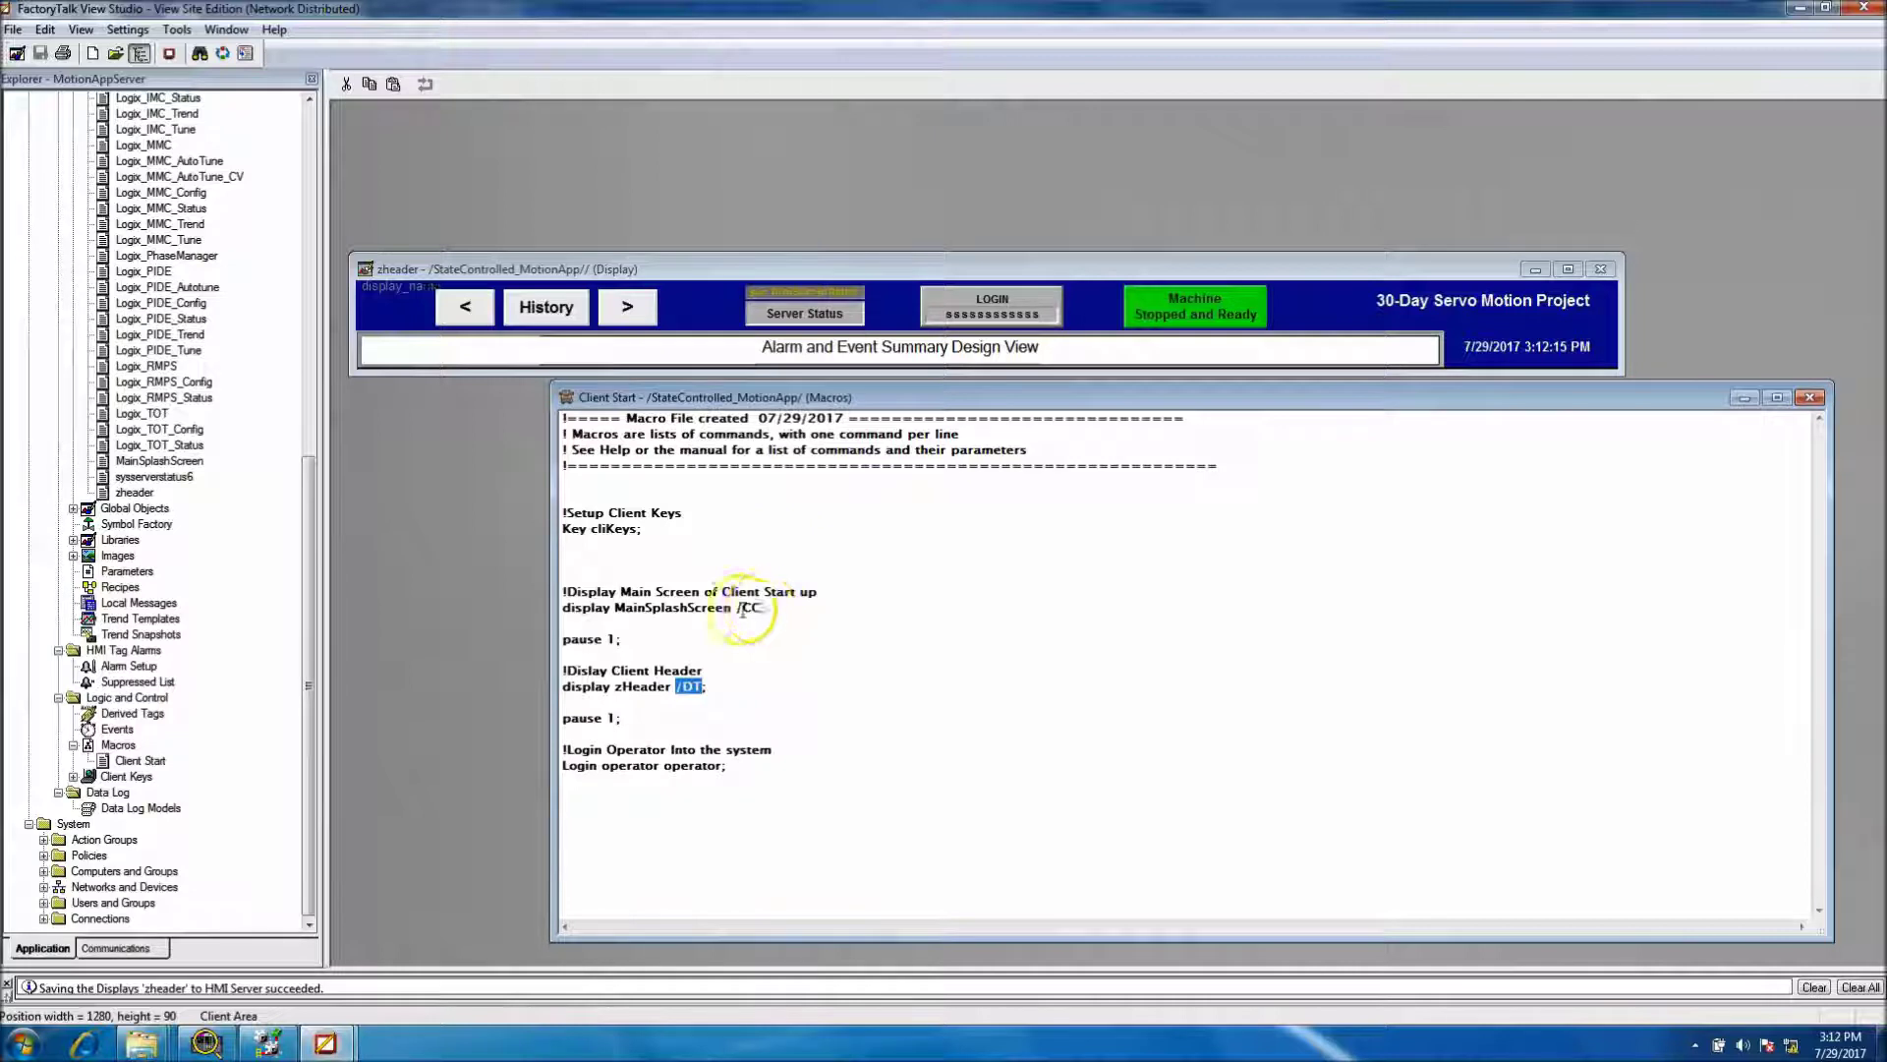
{"action": "left_click_drag", "start_coordinate": [767, 609], "coordinate": [761, 609]}
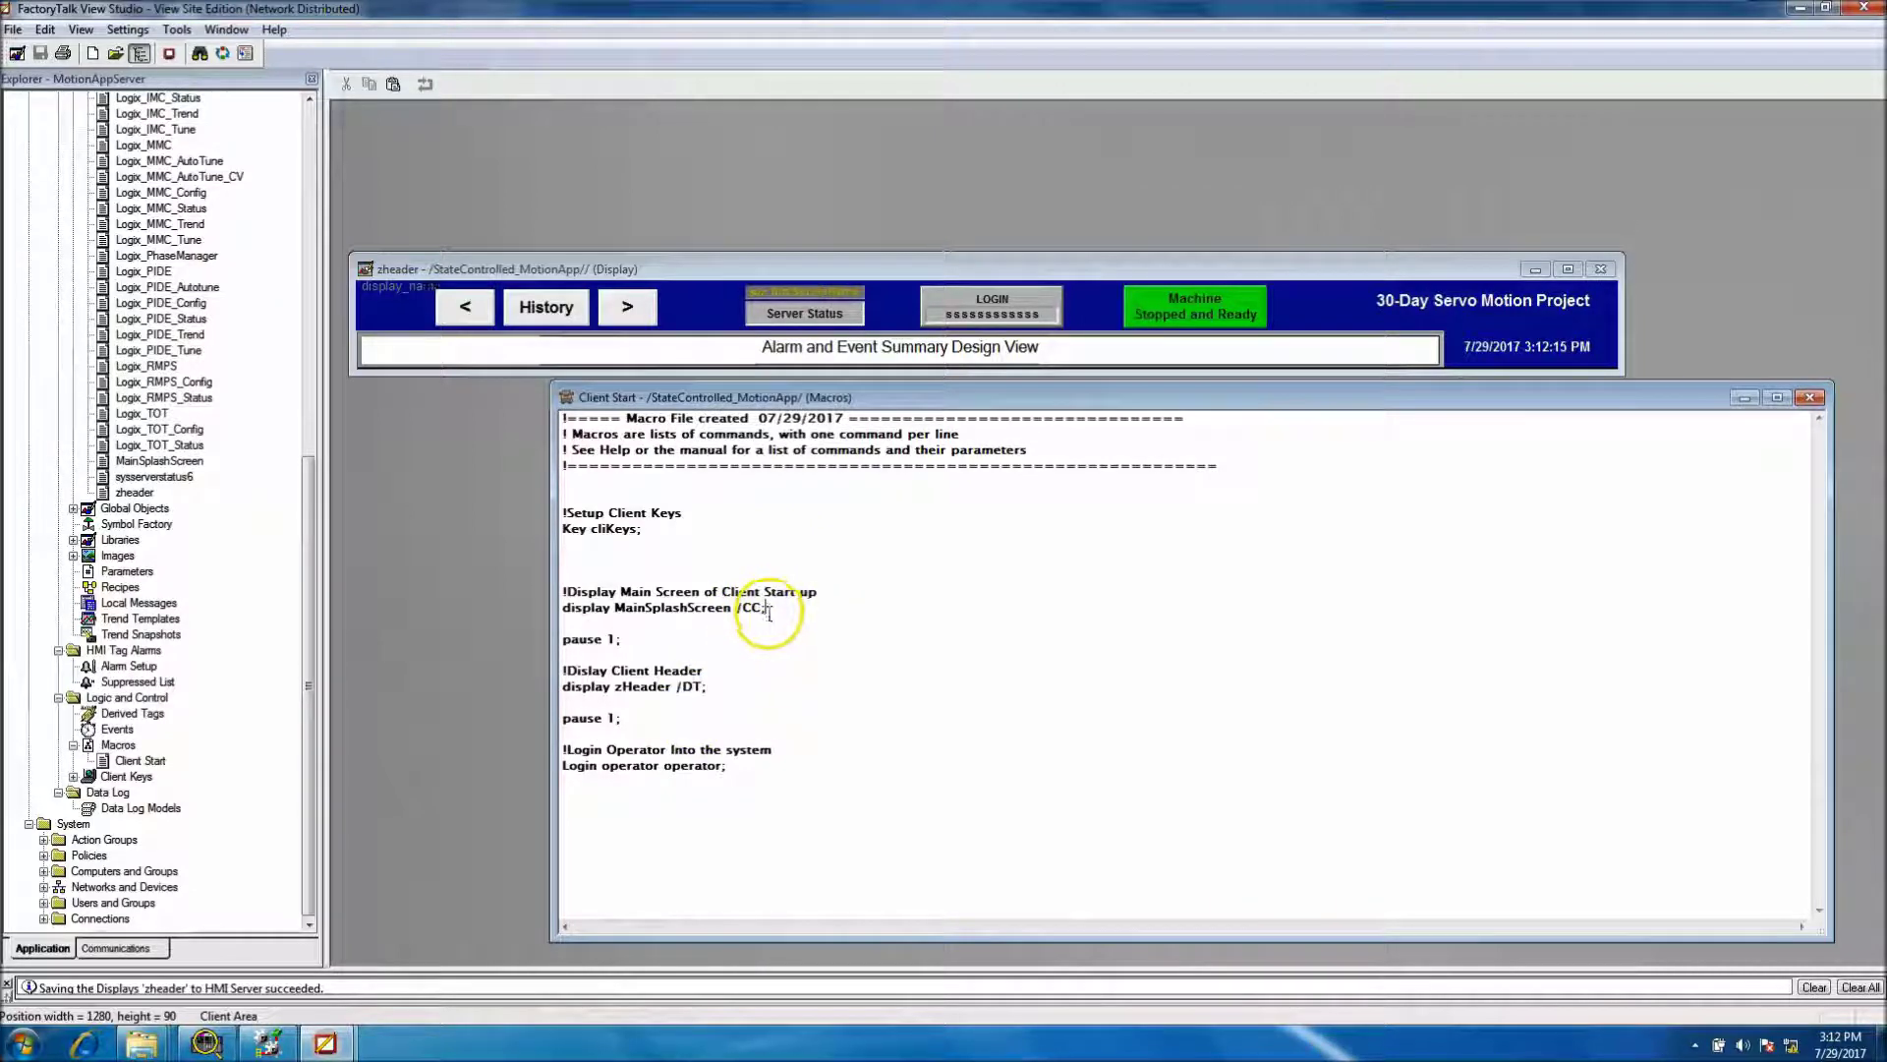
{"action": "left_click_drag", "start_coordinate": [708, 688], "coordinate": [702, 687]}
{"action": "left_click", "coordinate": [672, 687]}
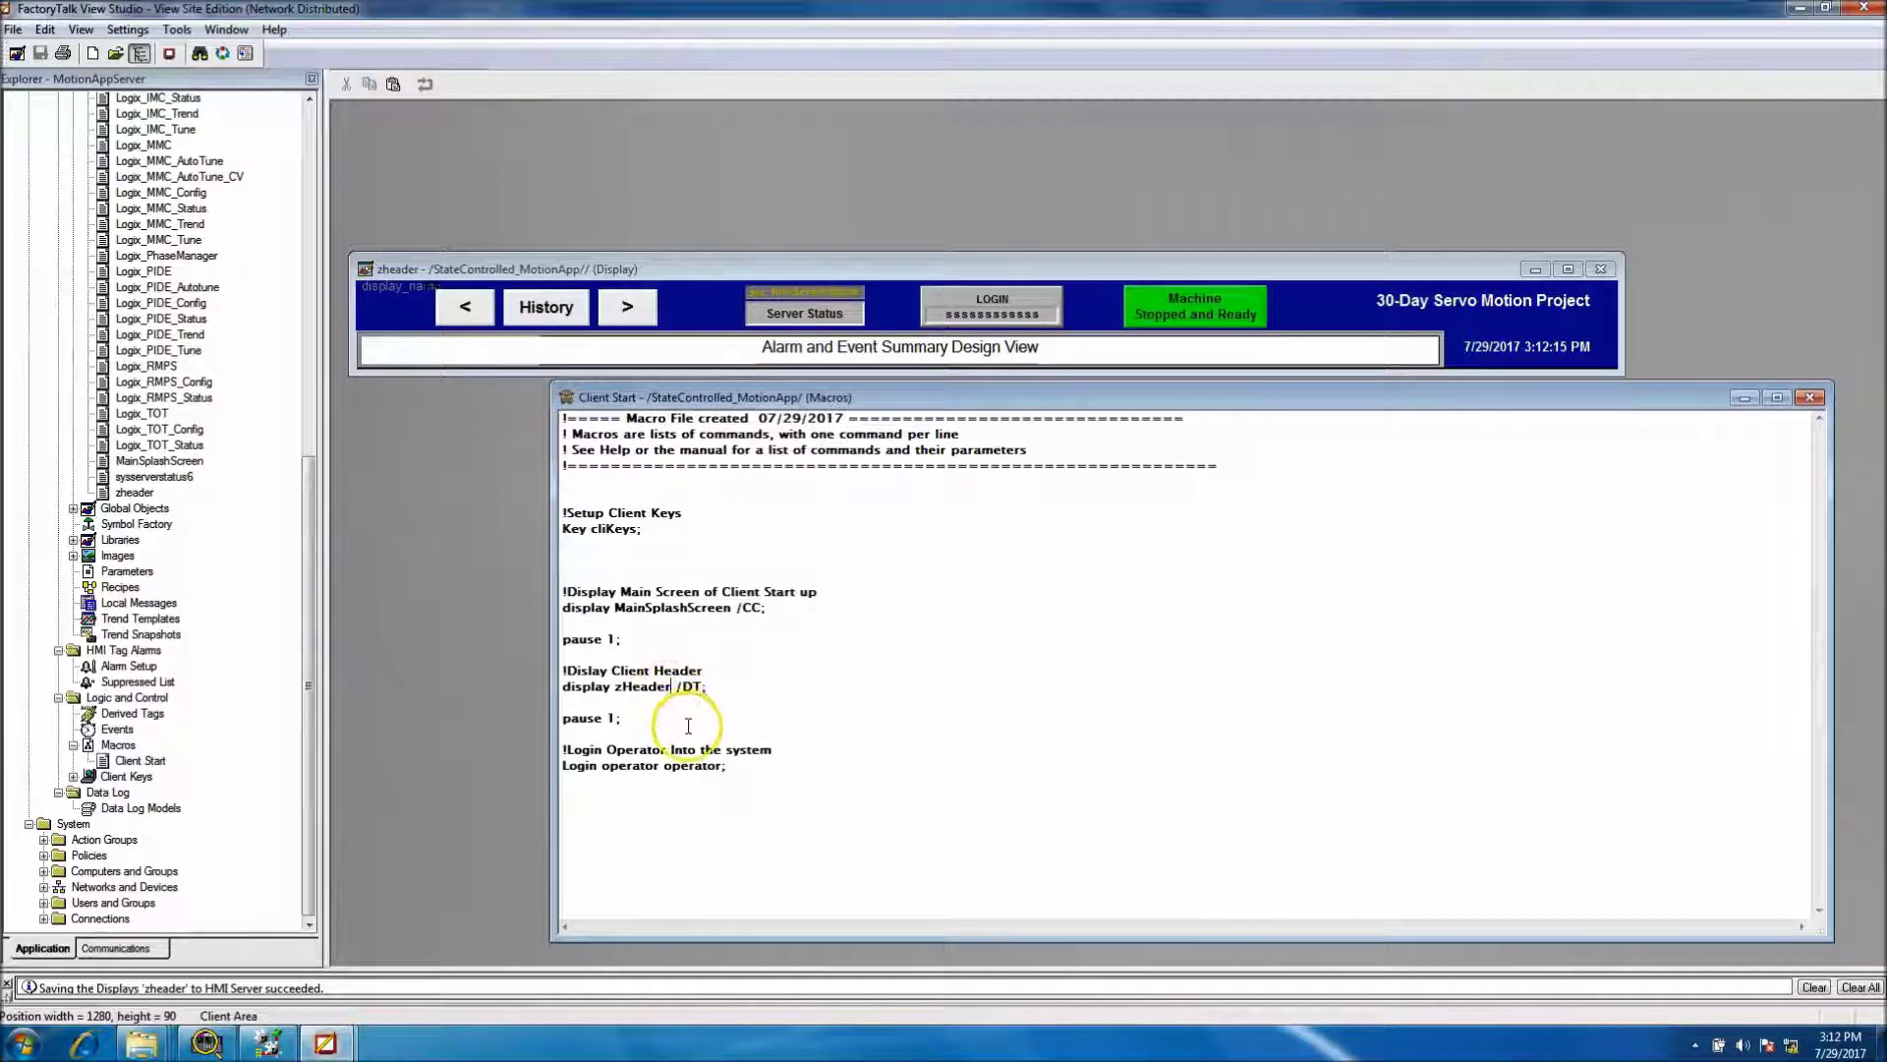
{"action": "left_click_drag", "start_coordinate": [710, 688], "coordinate": [701, 687]}
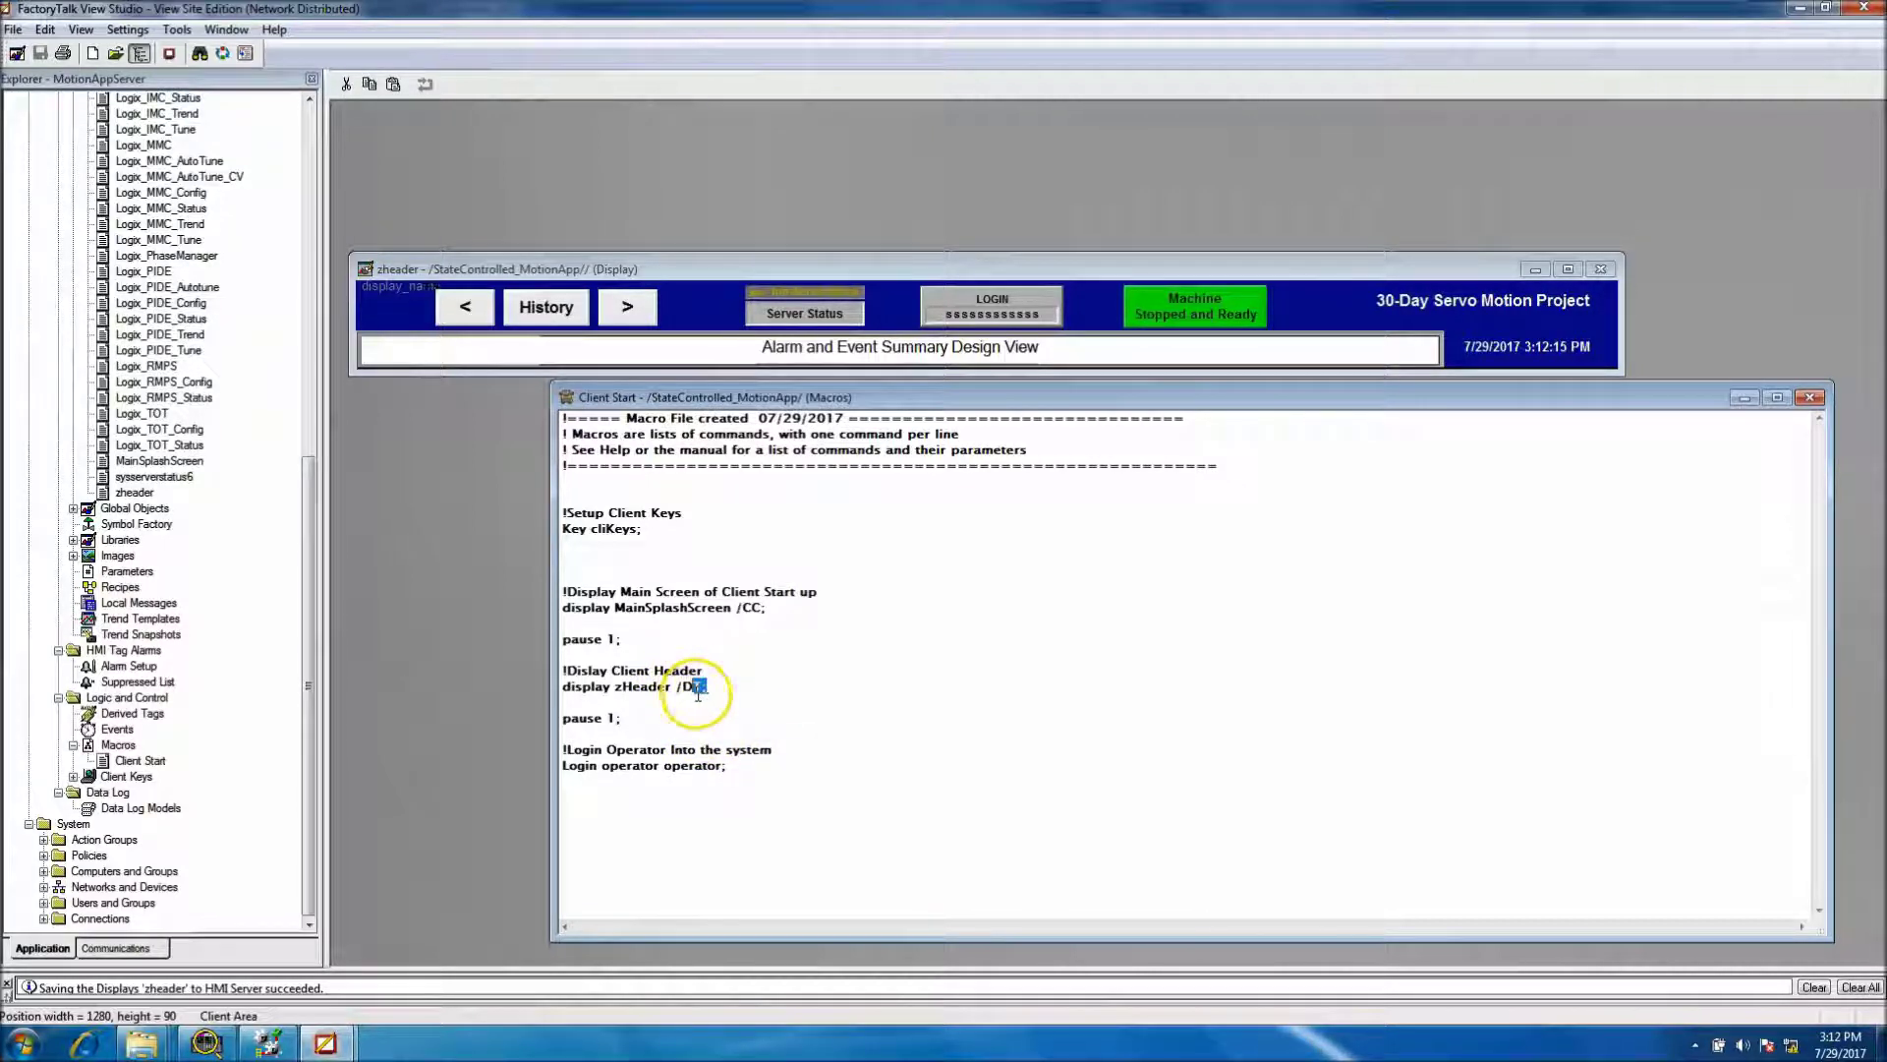
Review the macro's startup sequence from splash screen through header to operator login, and close the Client Start macro unchanged.
{"action": "left_click", "coordinate": [566, 591]}
{"action": "left_click_drag", "start_coordinate": [565, 591], "coordinate": [766, 608]}
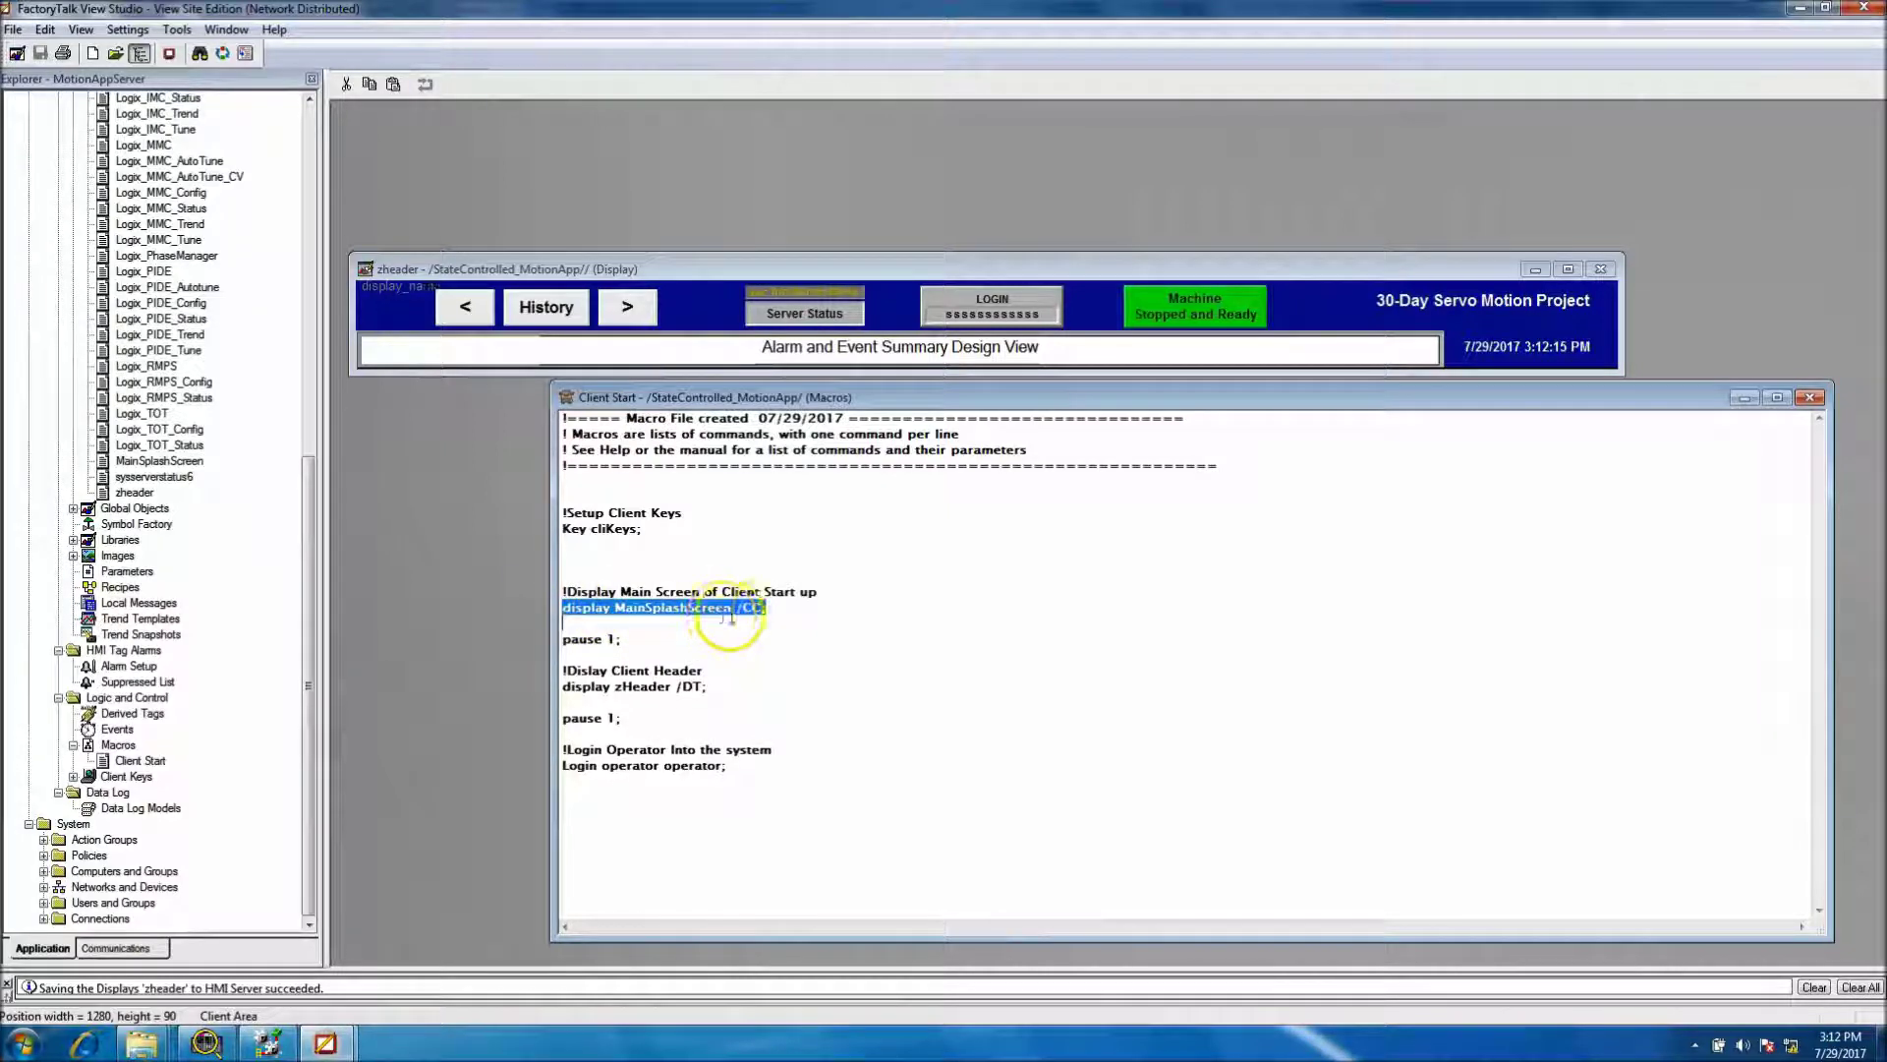
{"action": "left_click", "coordinate": [581, 648]}
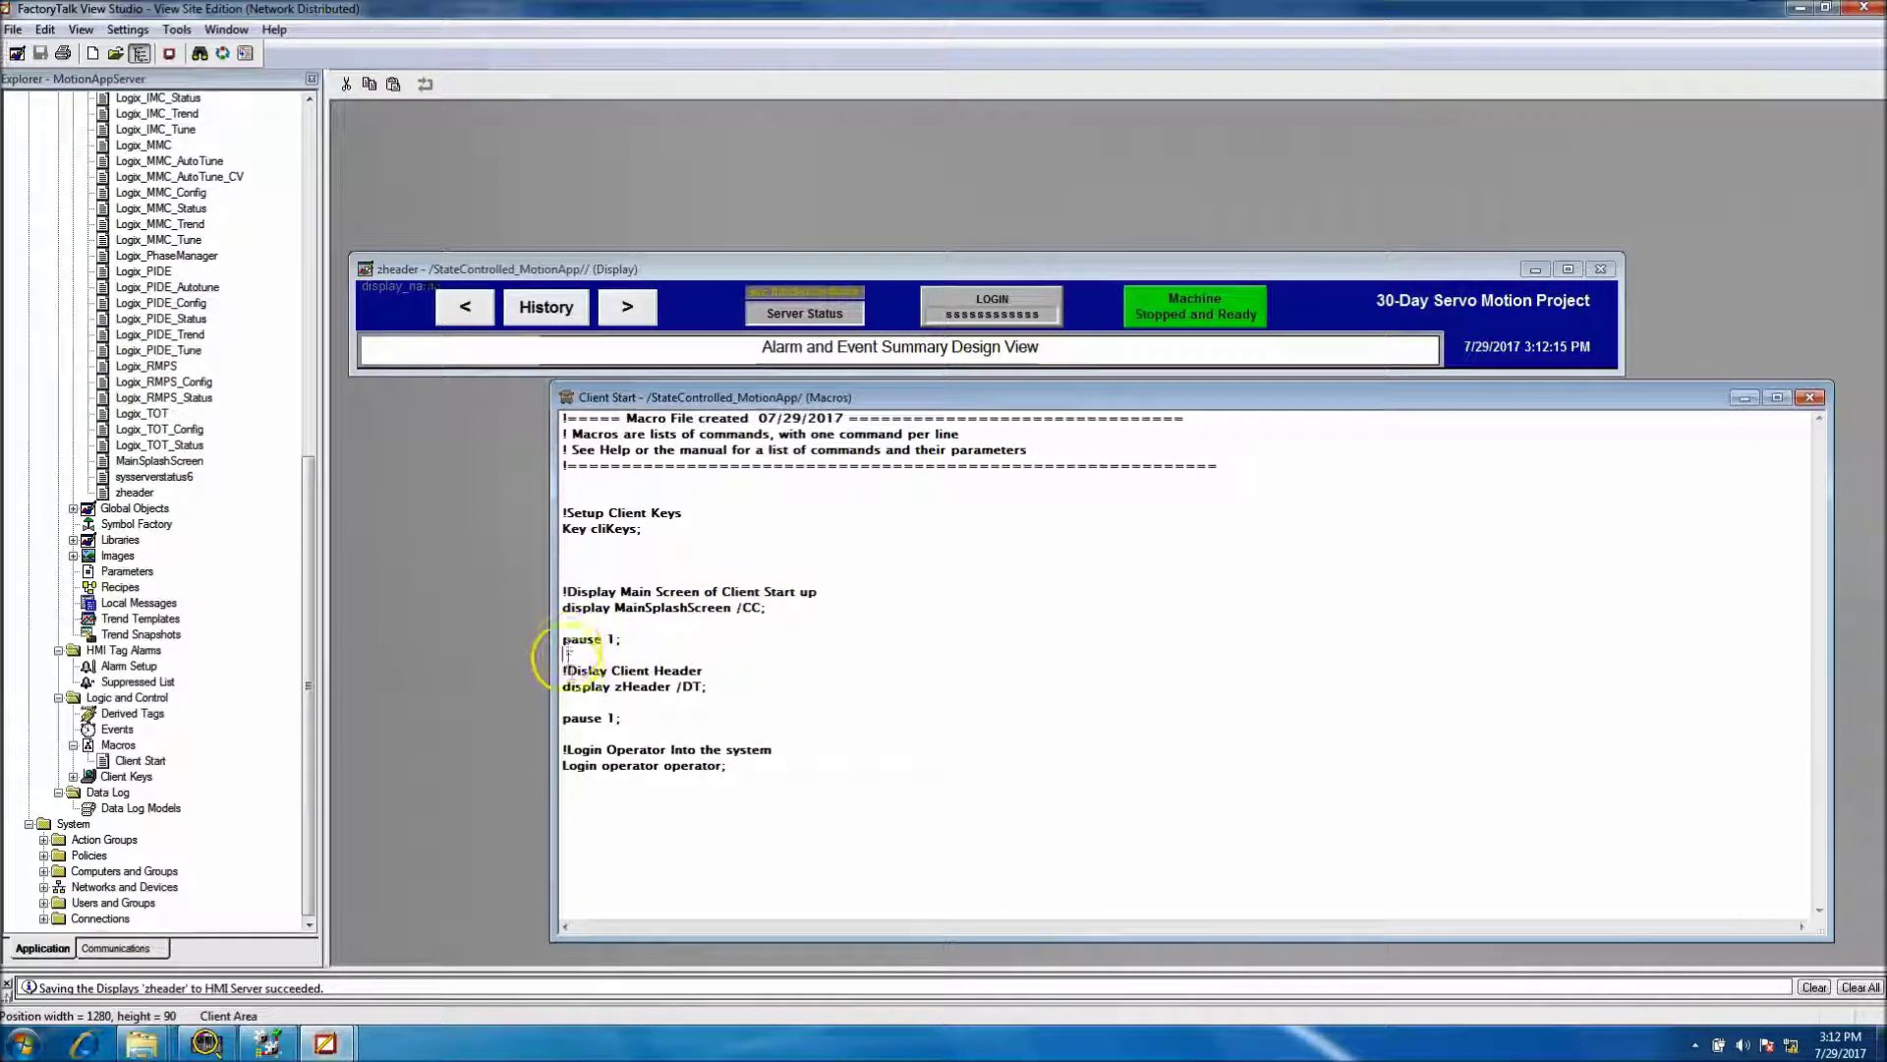
{"action": "left_click_drag", "start_coordinate": [570, 686], "coordinate": [751, 680]}
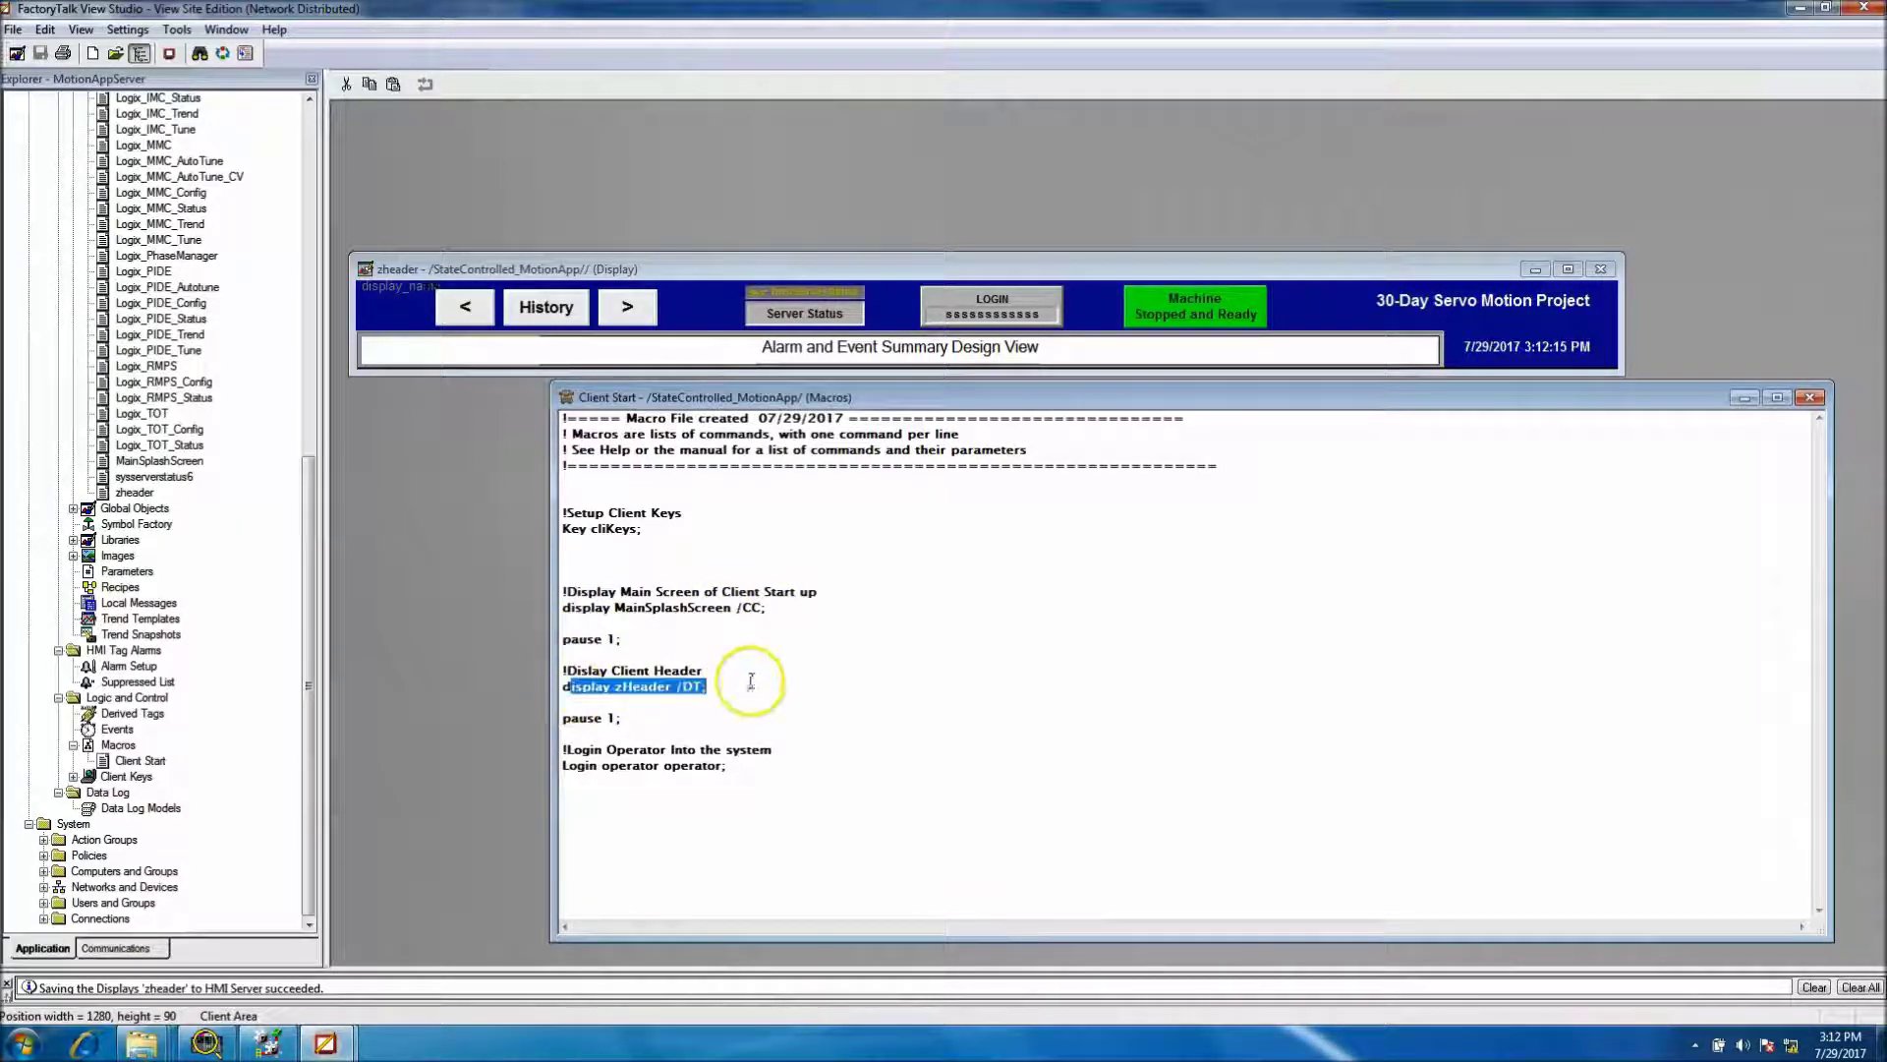
{"action": "left_click", "coordinate": [621, 718]}
{"action": "left_click_drag", "start_coordinate": [577, 747], "coordinate": [755, 763]}
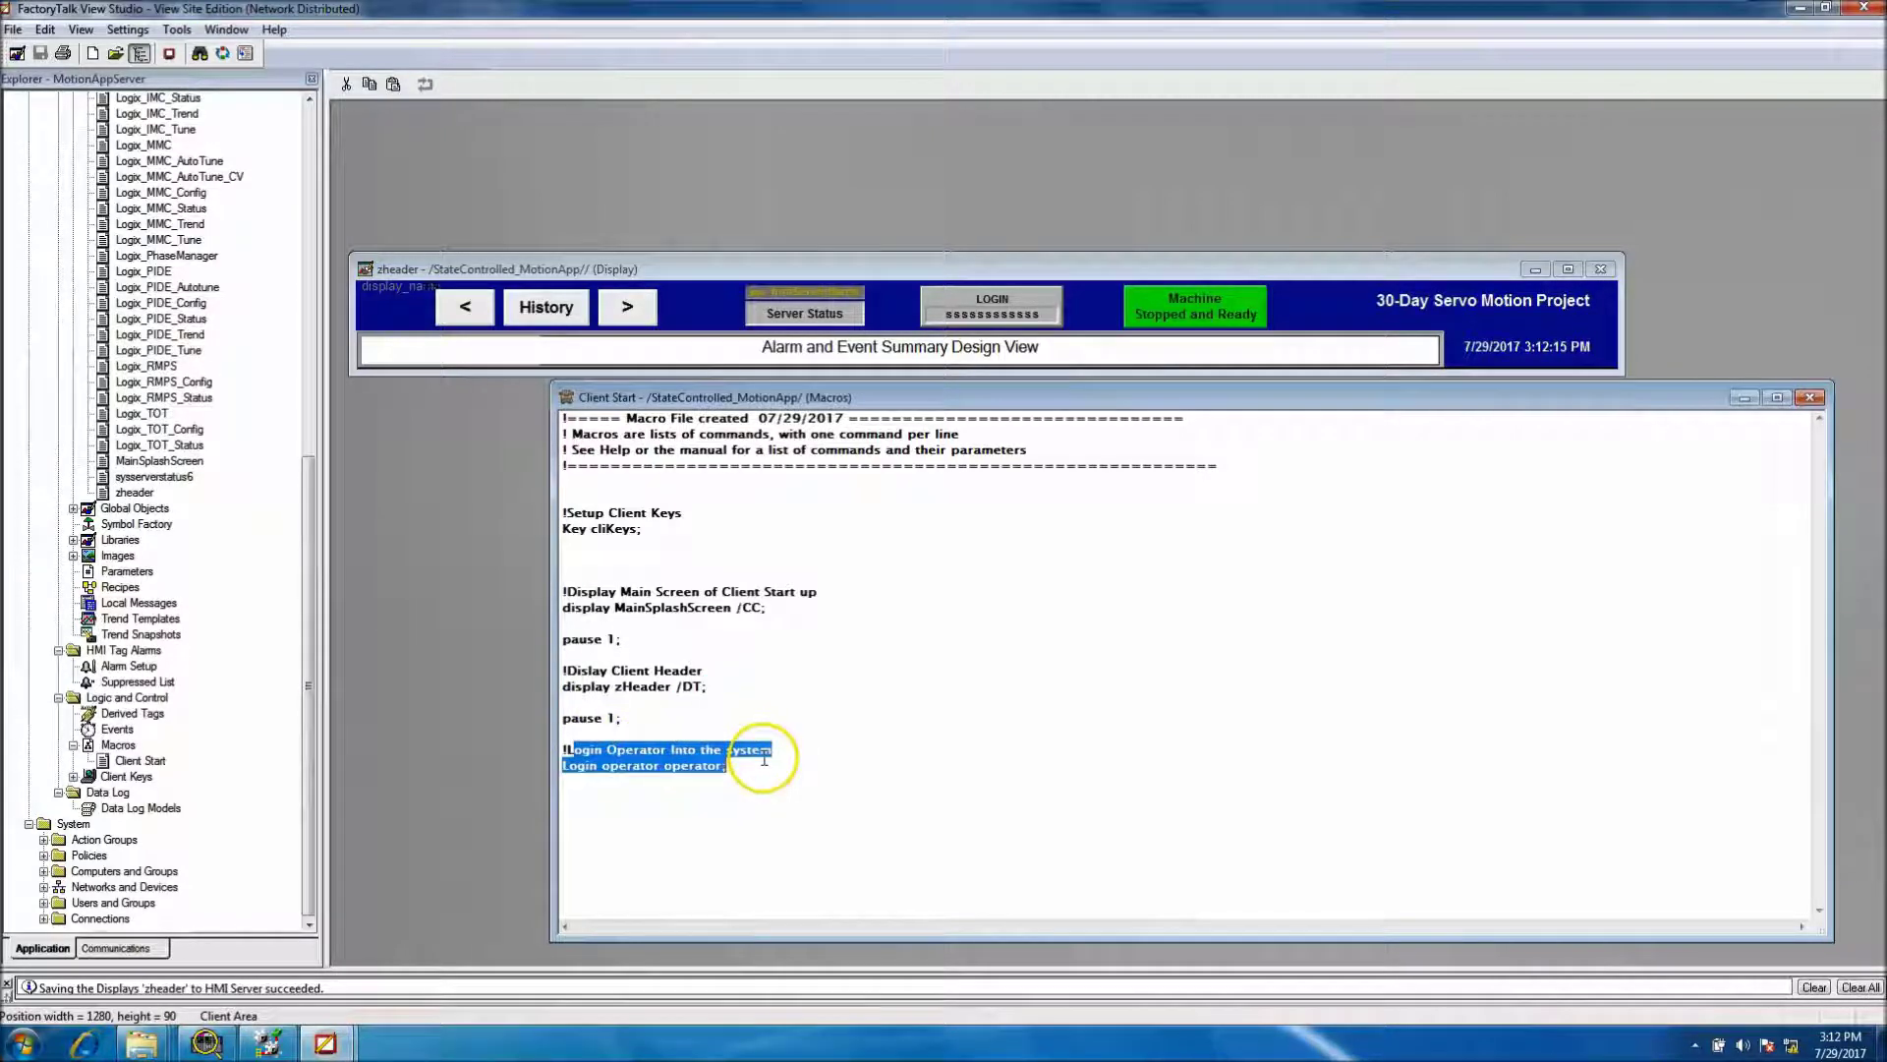
{"action": "left_click", "coordinate": [753, 771]}
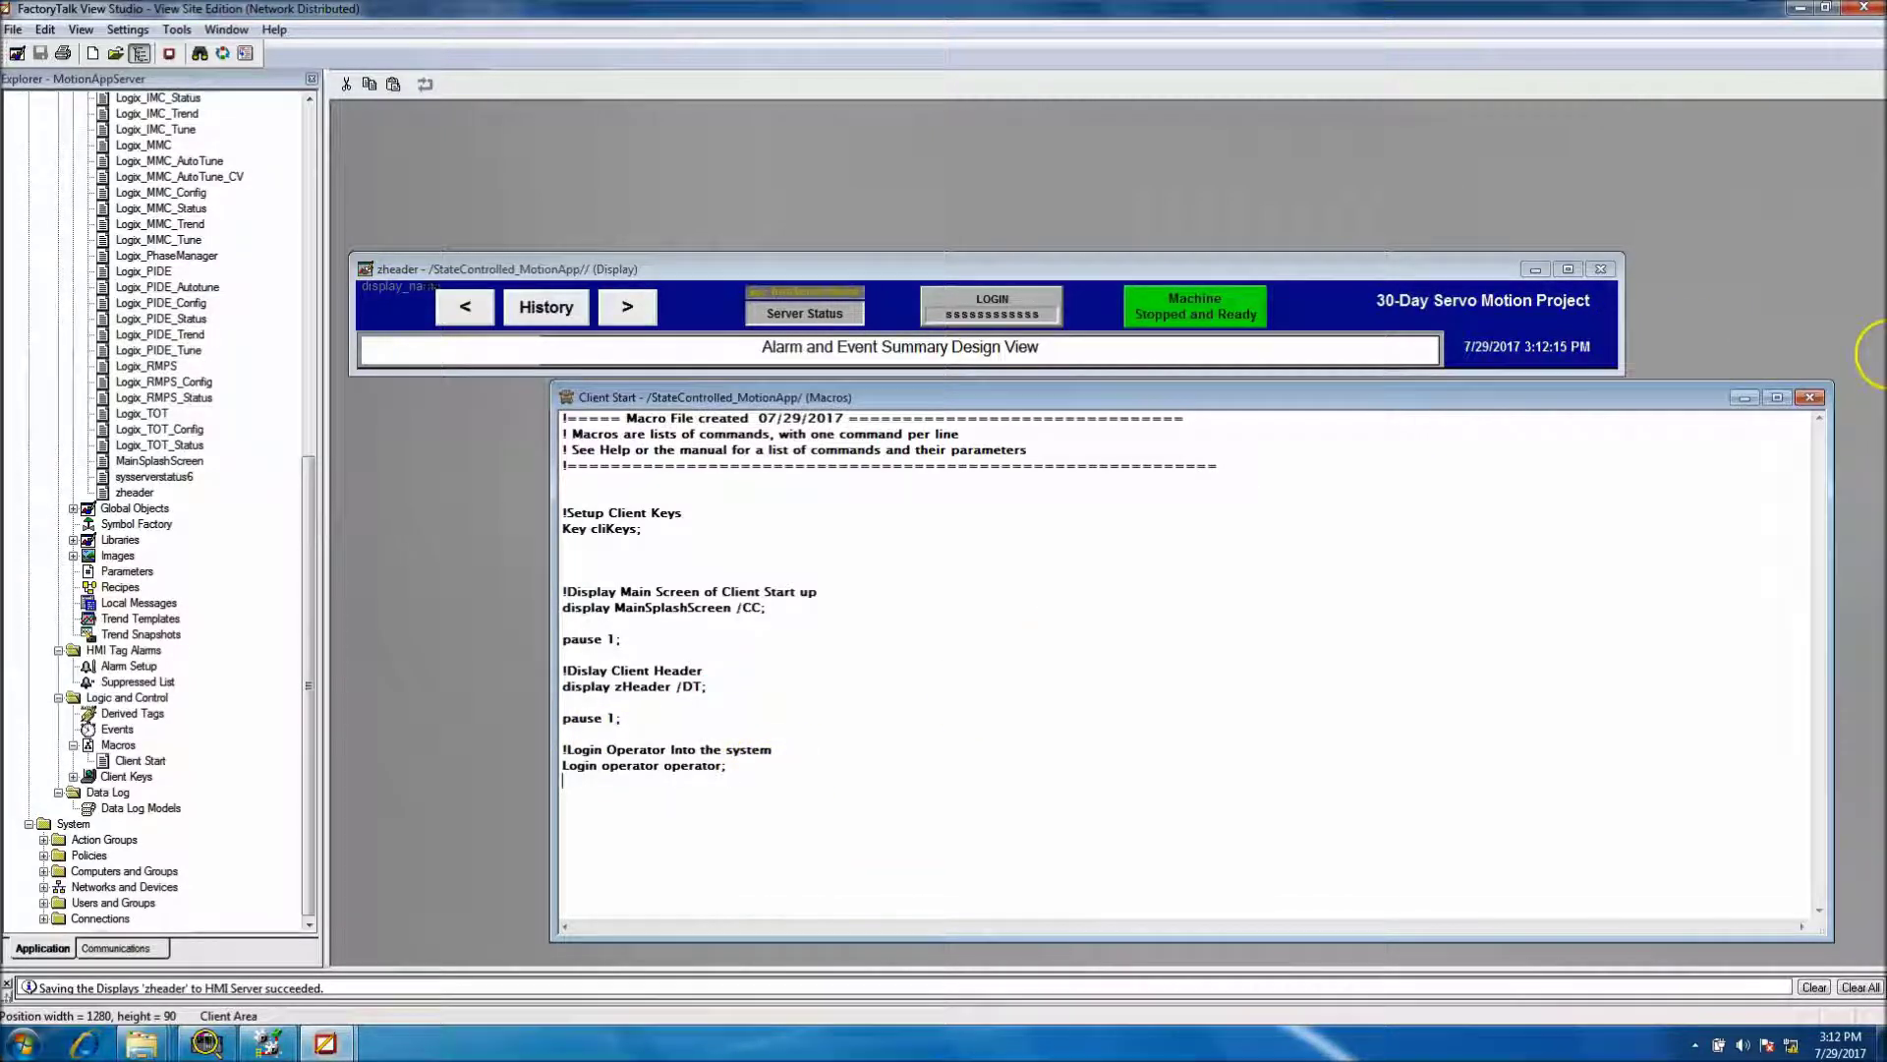
{"action": "left_click", "coordinate": [1814, 398]}
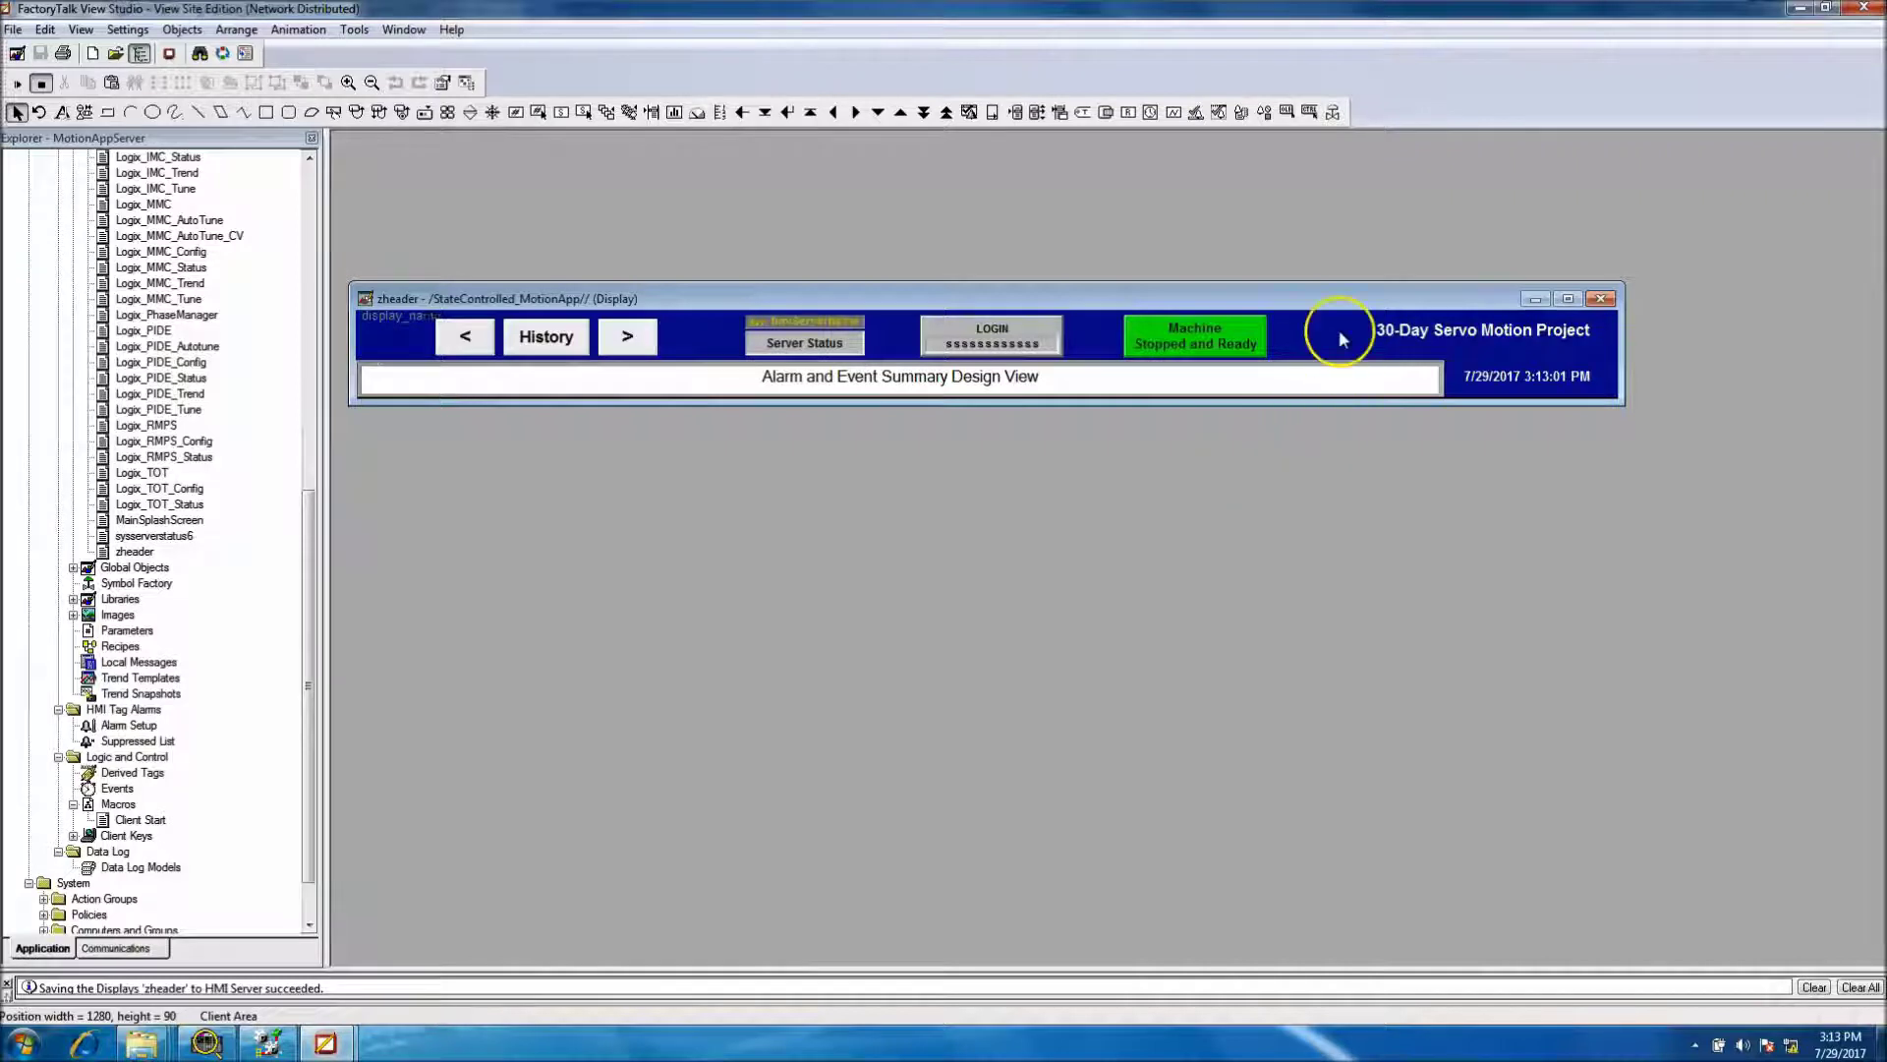
Move the zheader display higher in the workspace and review the machine state indicator's properties, closing them without changes.
{"action": "left_click_drag", "start_coordinate": [1318, 297], "coordinate": [1316, 162]}
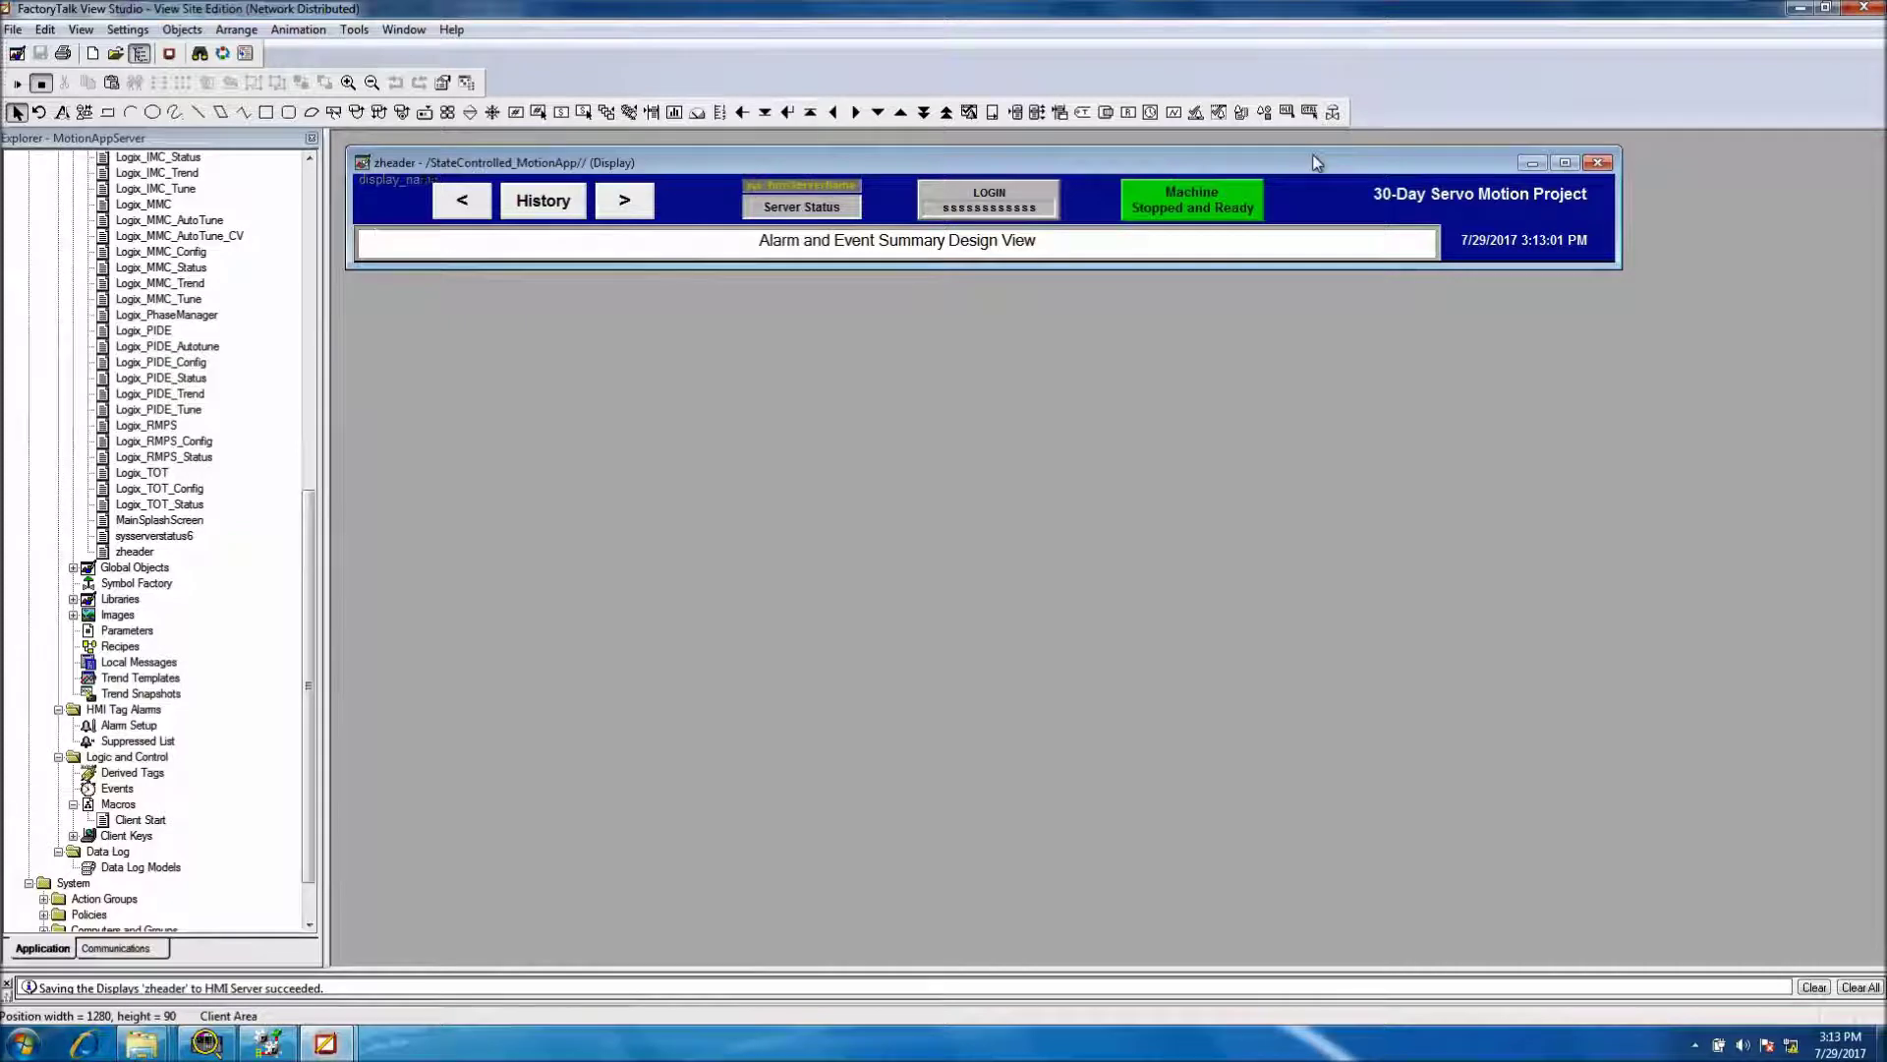
{"action": "left_click", "coordinate": [1219, 205]}
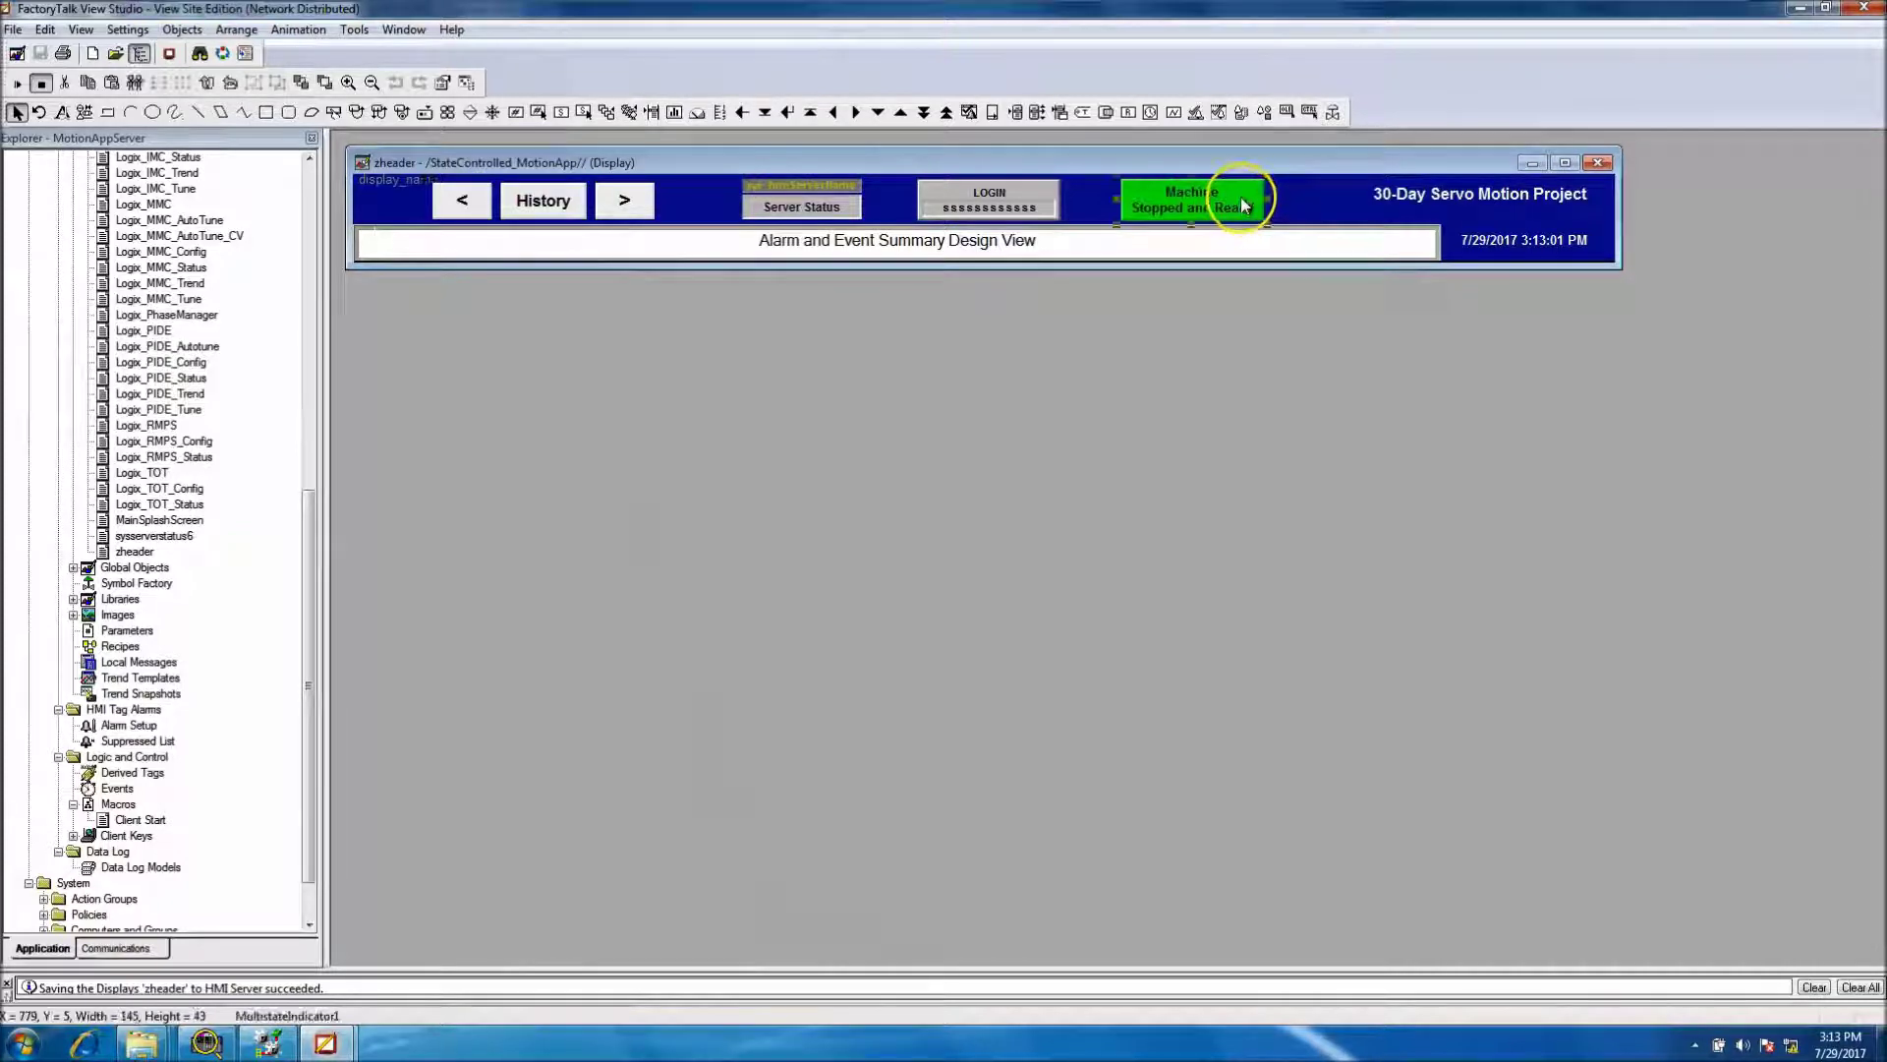
{"action": "double_click", "coordinate": [1244, 205]}
{"action": "left_click", "coordinate": [324, 30]}
{"action": "left_click_drag", "start_coordinate": [325, 29], "coordinate": [1307, 324]}
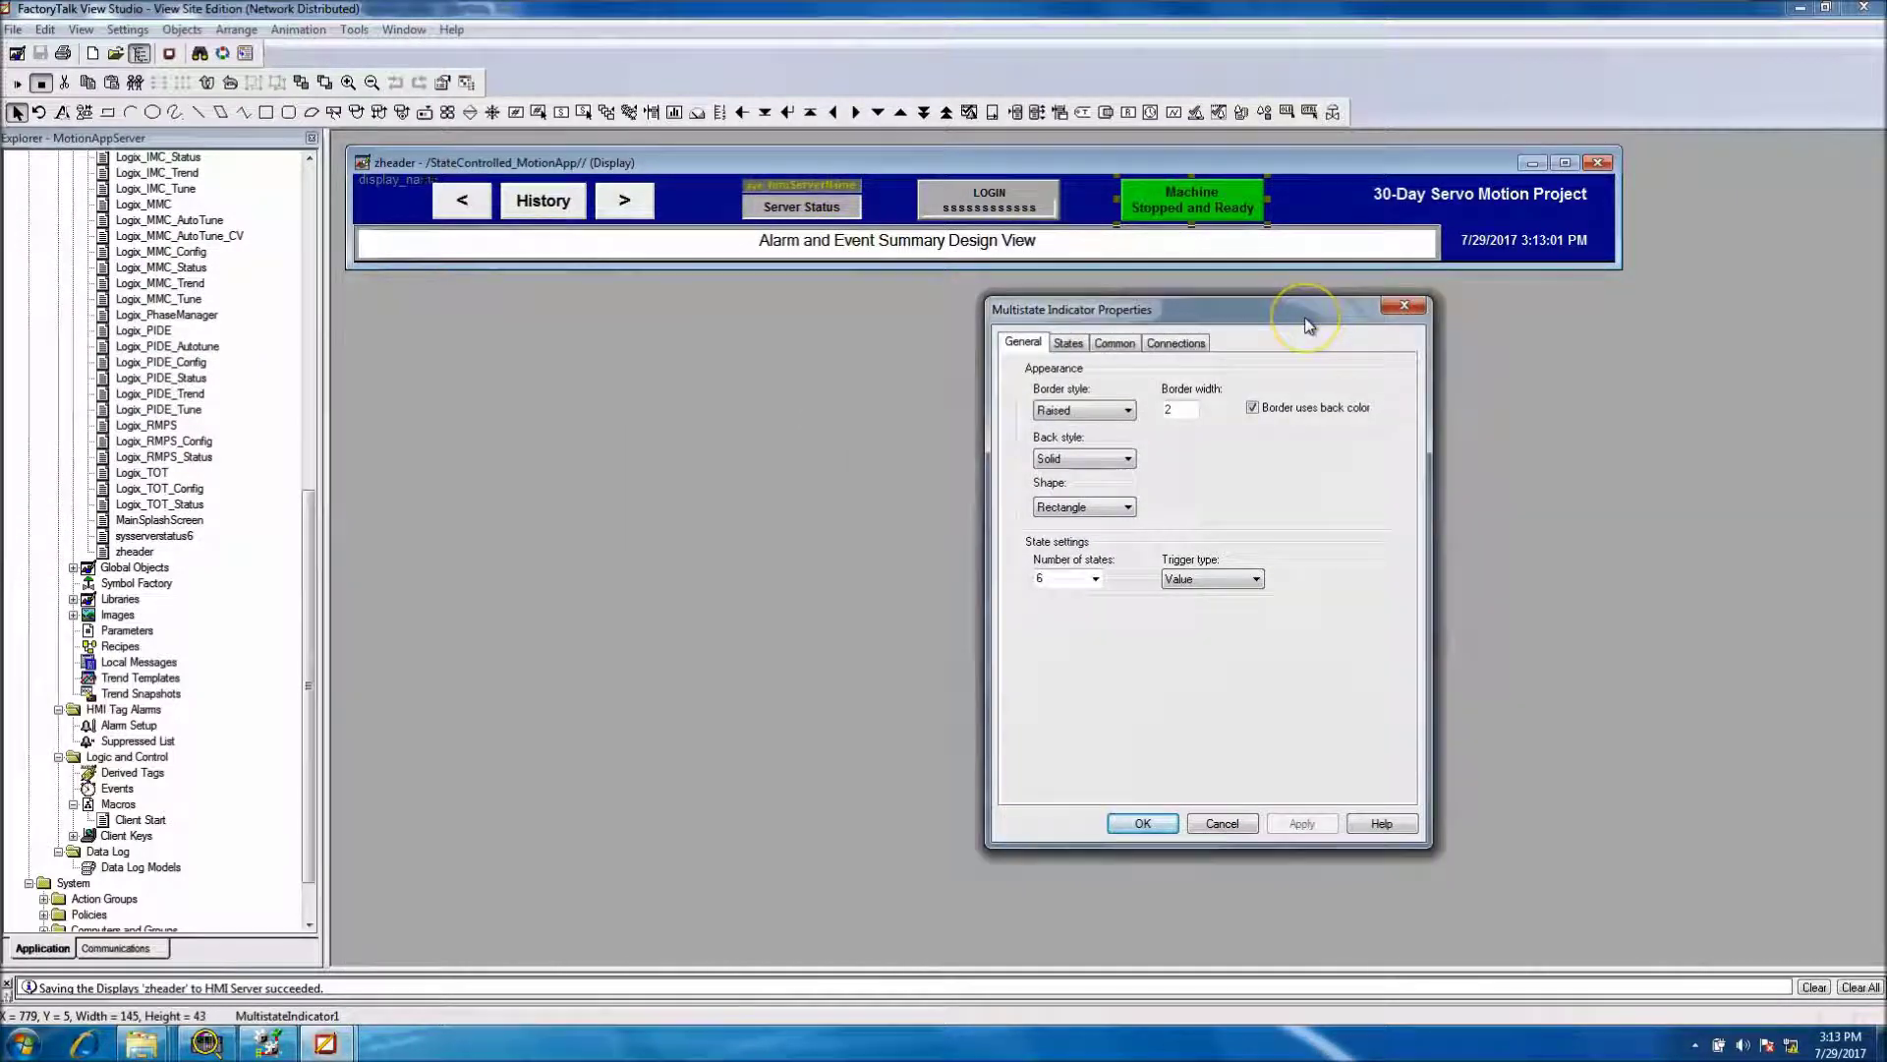
{"action": "left_click", "coordinate": [1068, 344]}
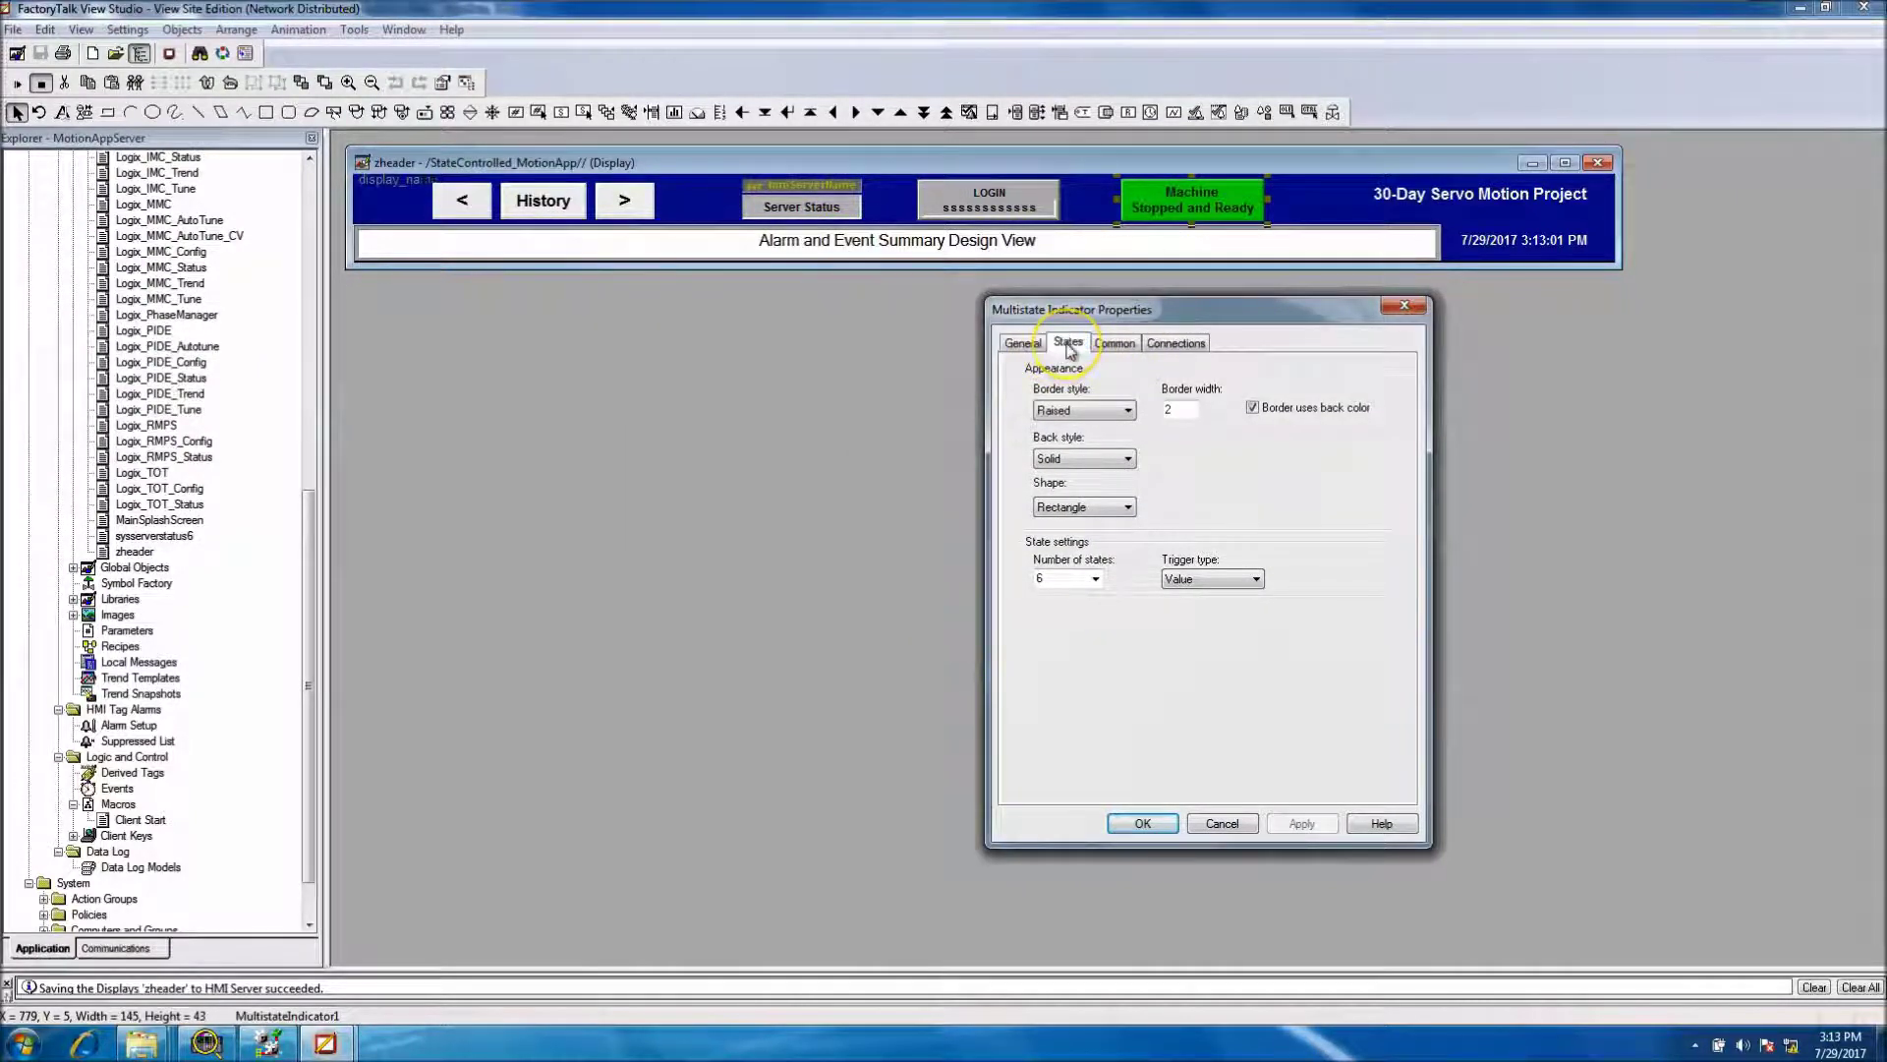
{"action": "left_click", "coordinate": [1400, 306]}
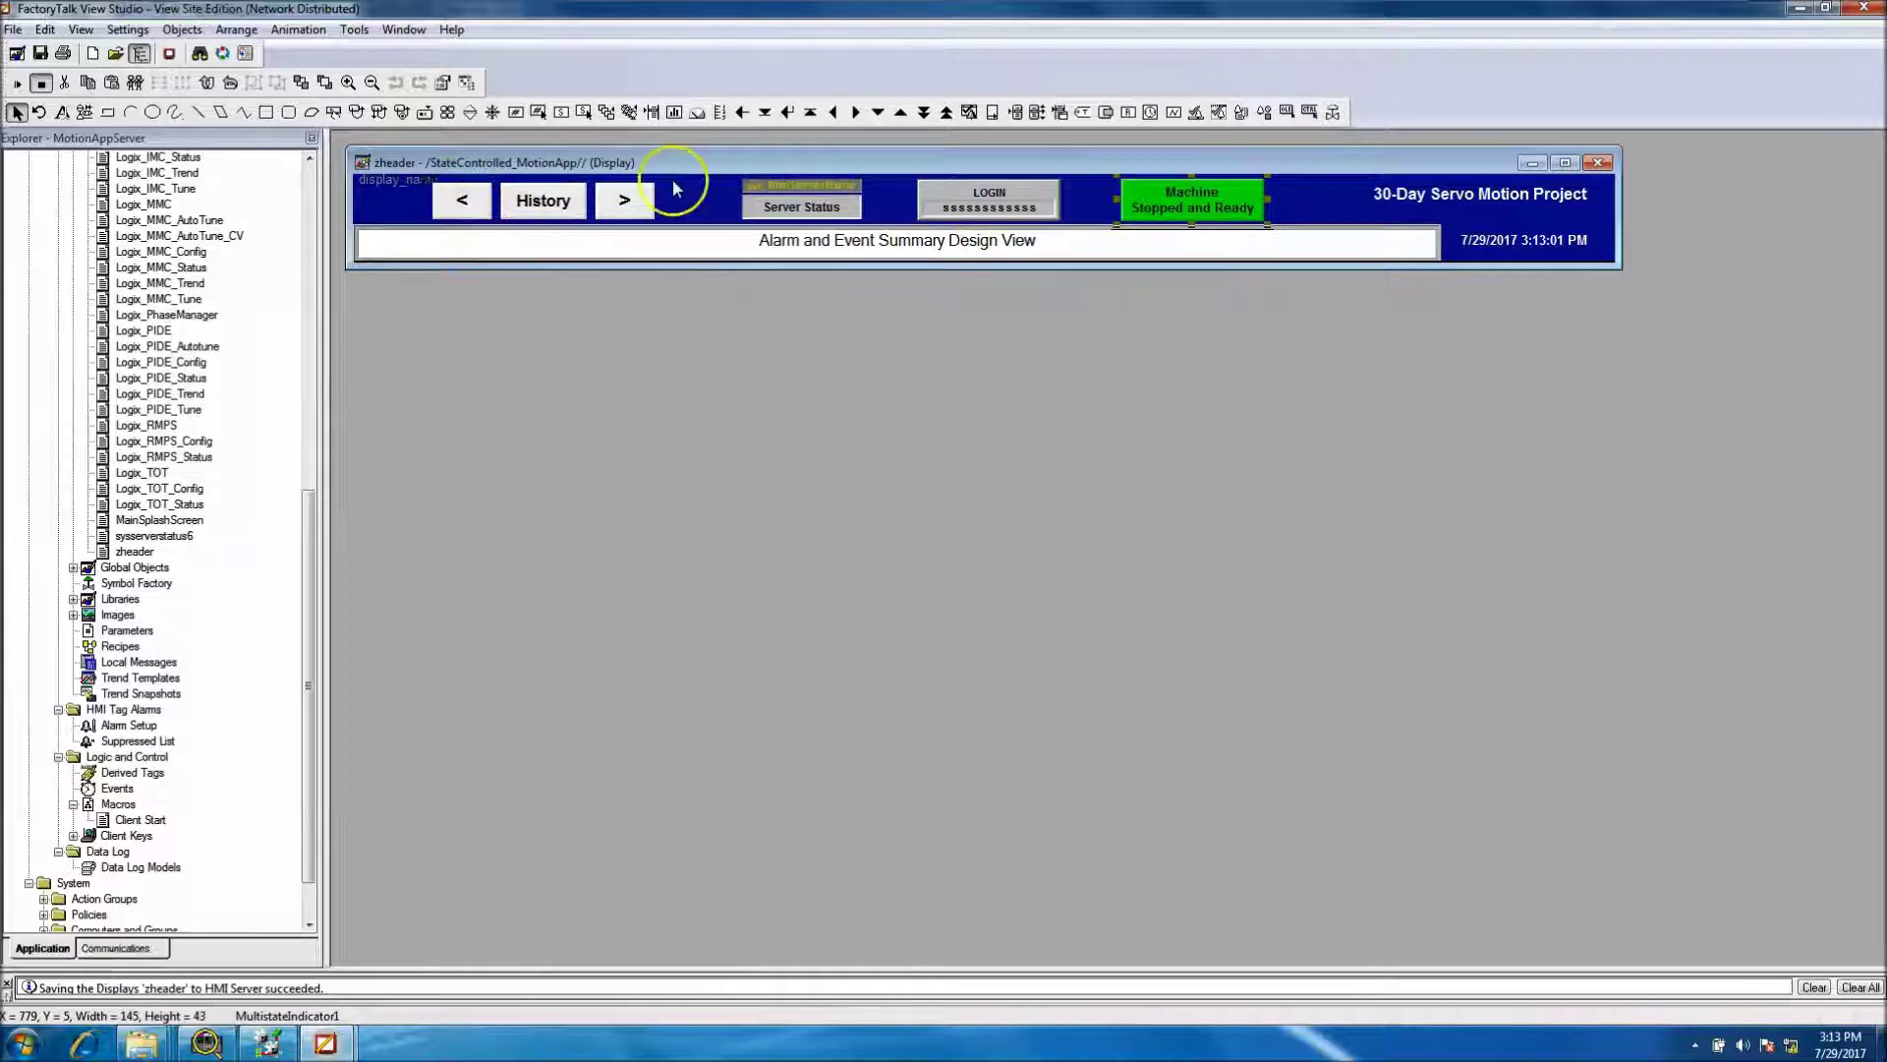
Check the header's alarm and event summary and LOGIN button, and close the zheader display, saving its changes.
{"action": "left_click", "coordinate": [973, 251]}
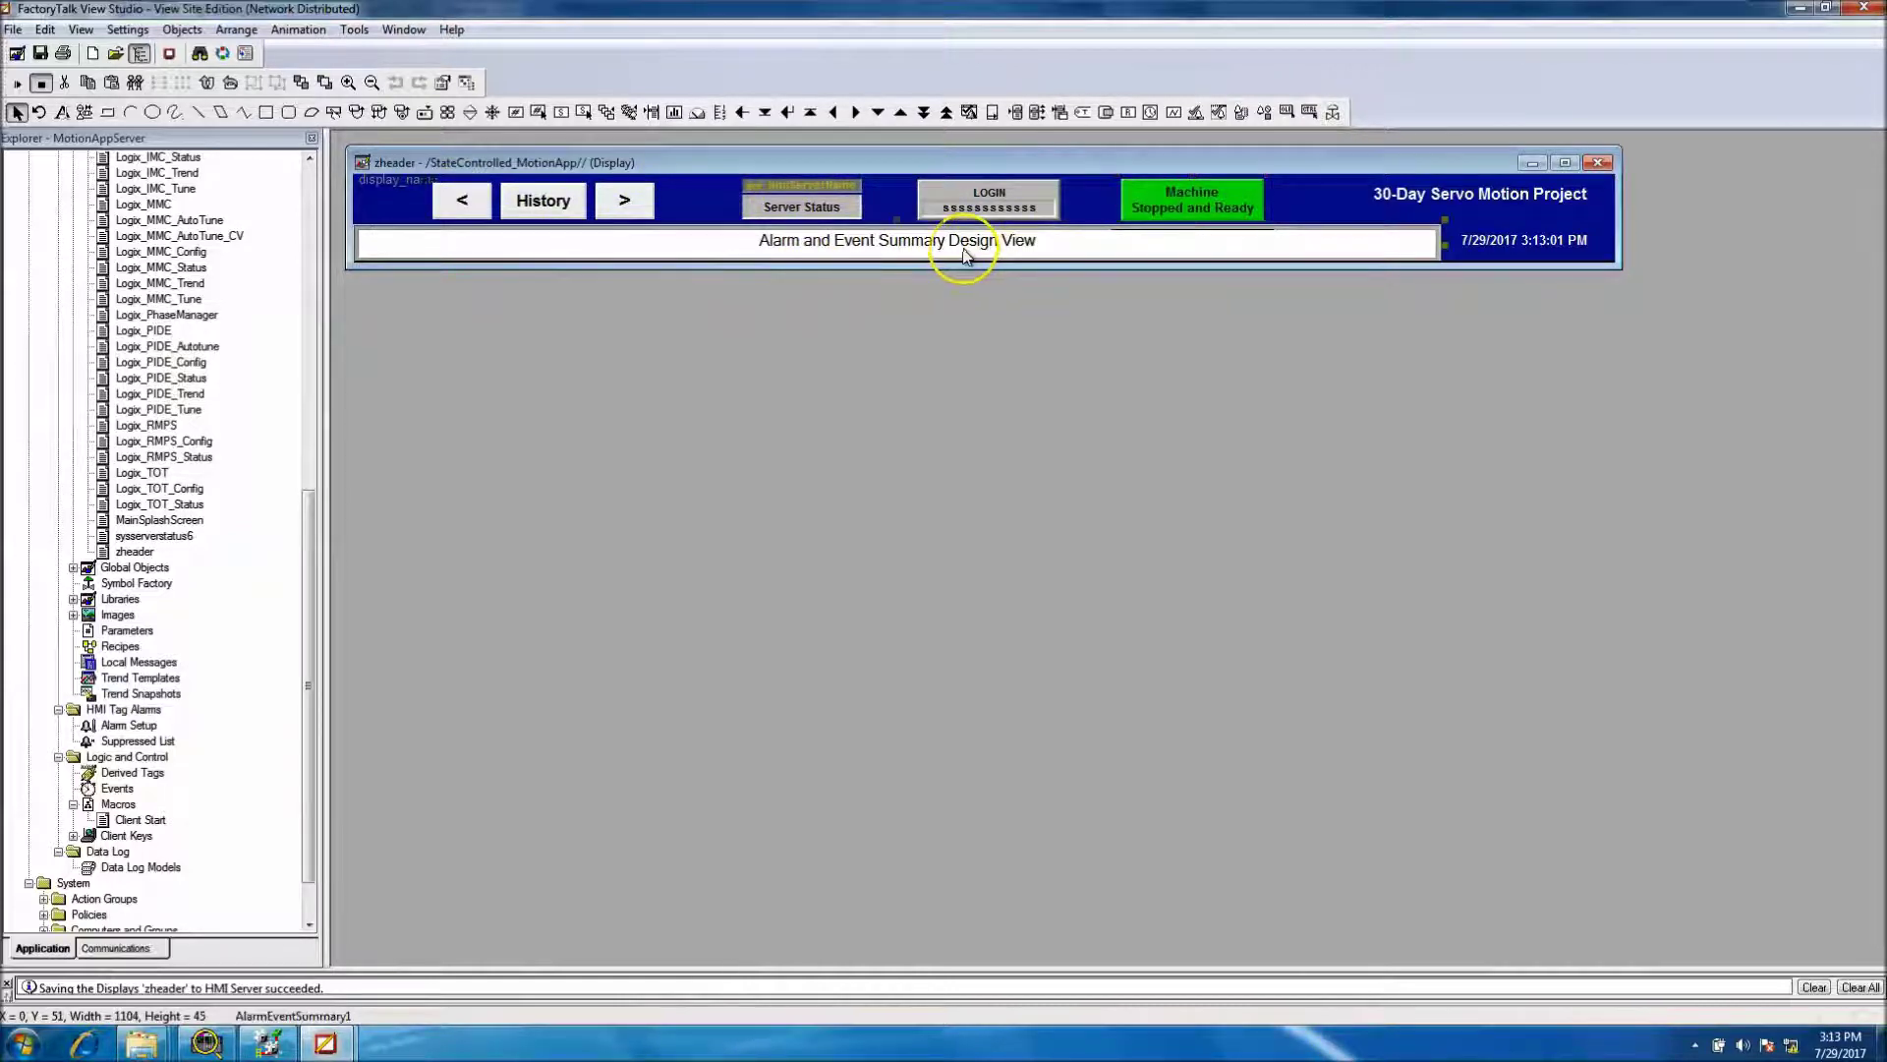
{"action": "left_click", "coordinate": [963, 199]}
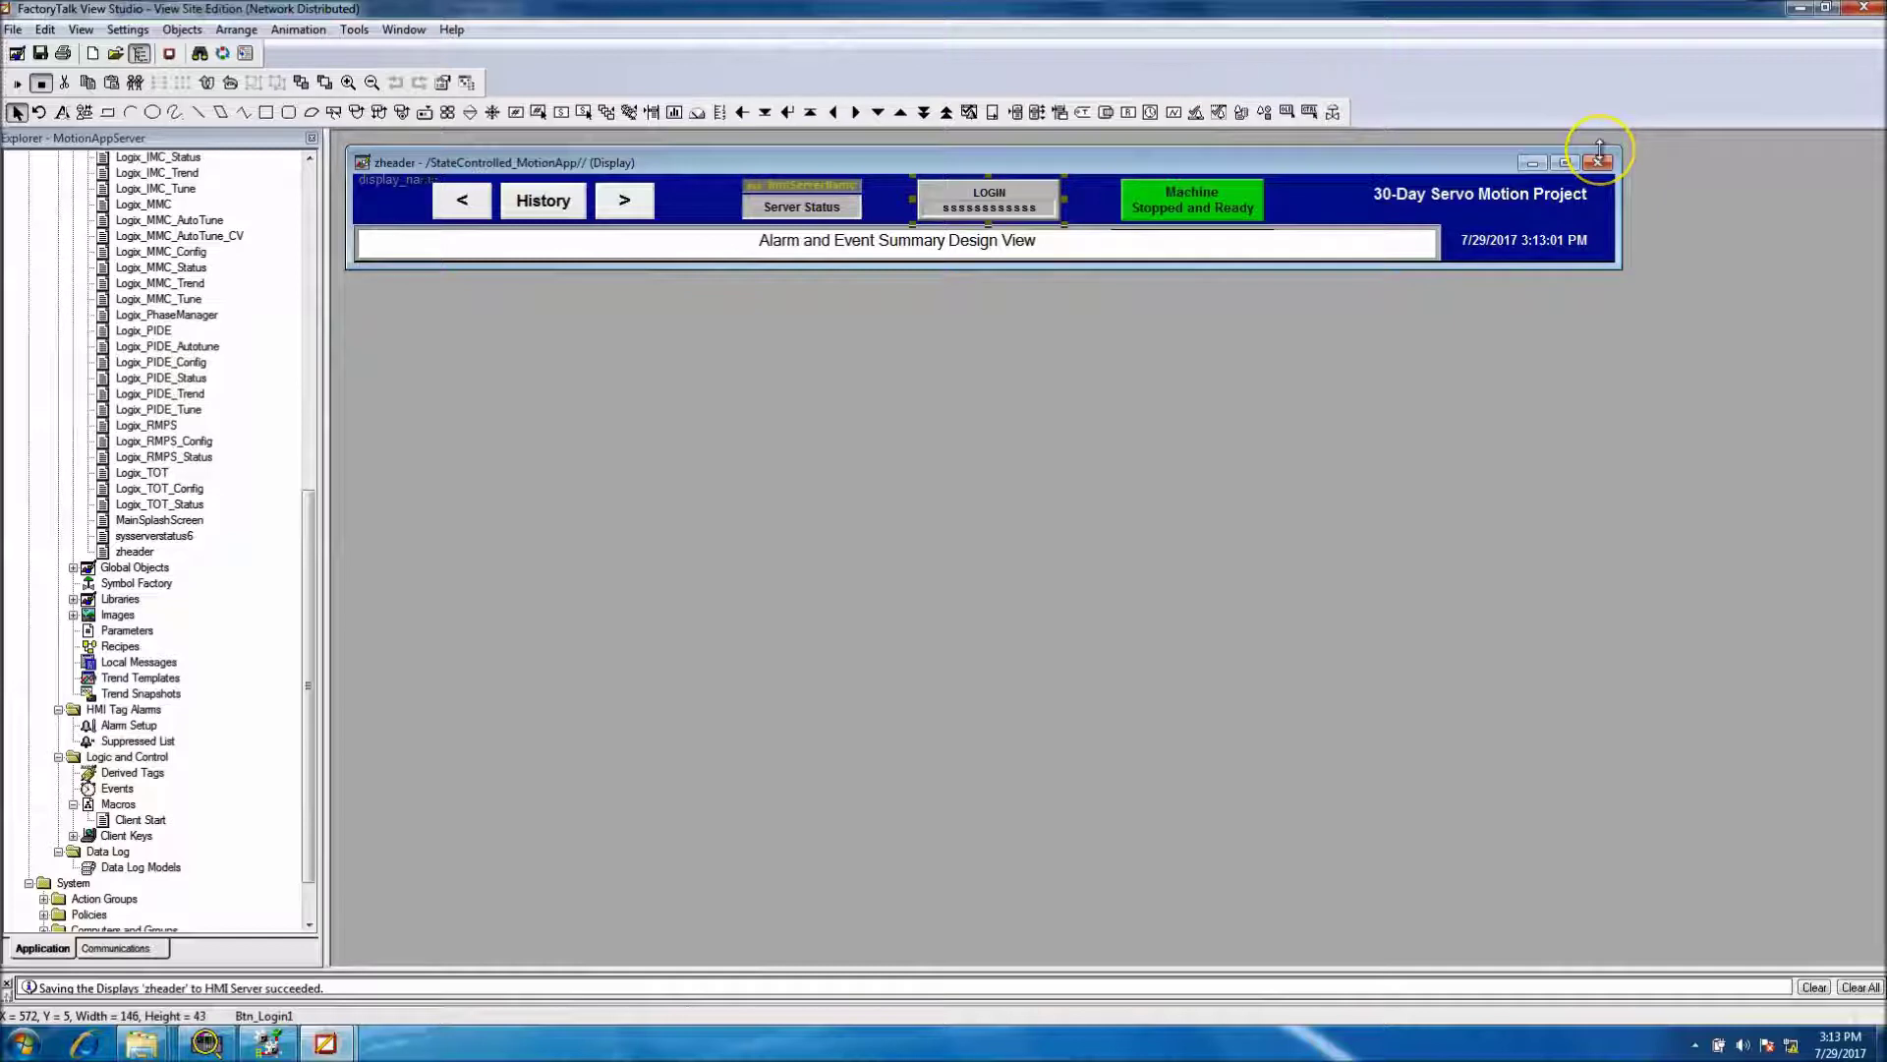
{"action": "left_click", "coordinate": [1492, 162]}
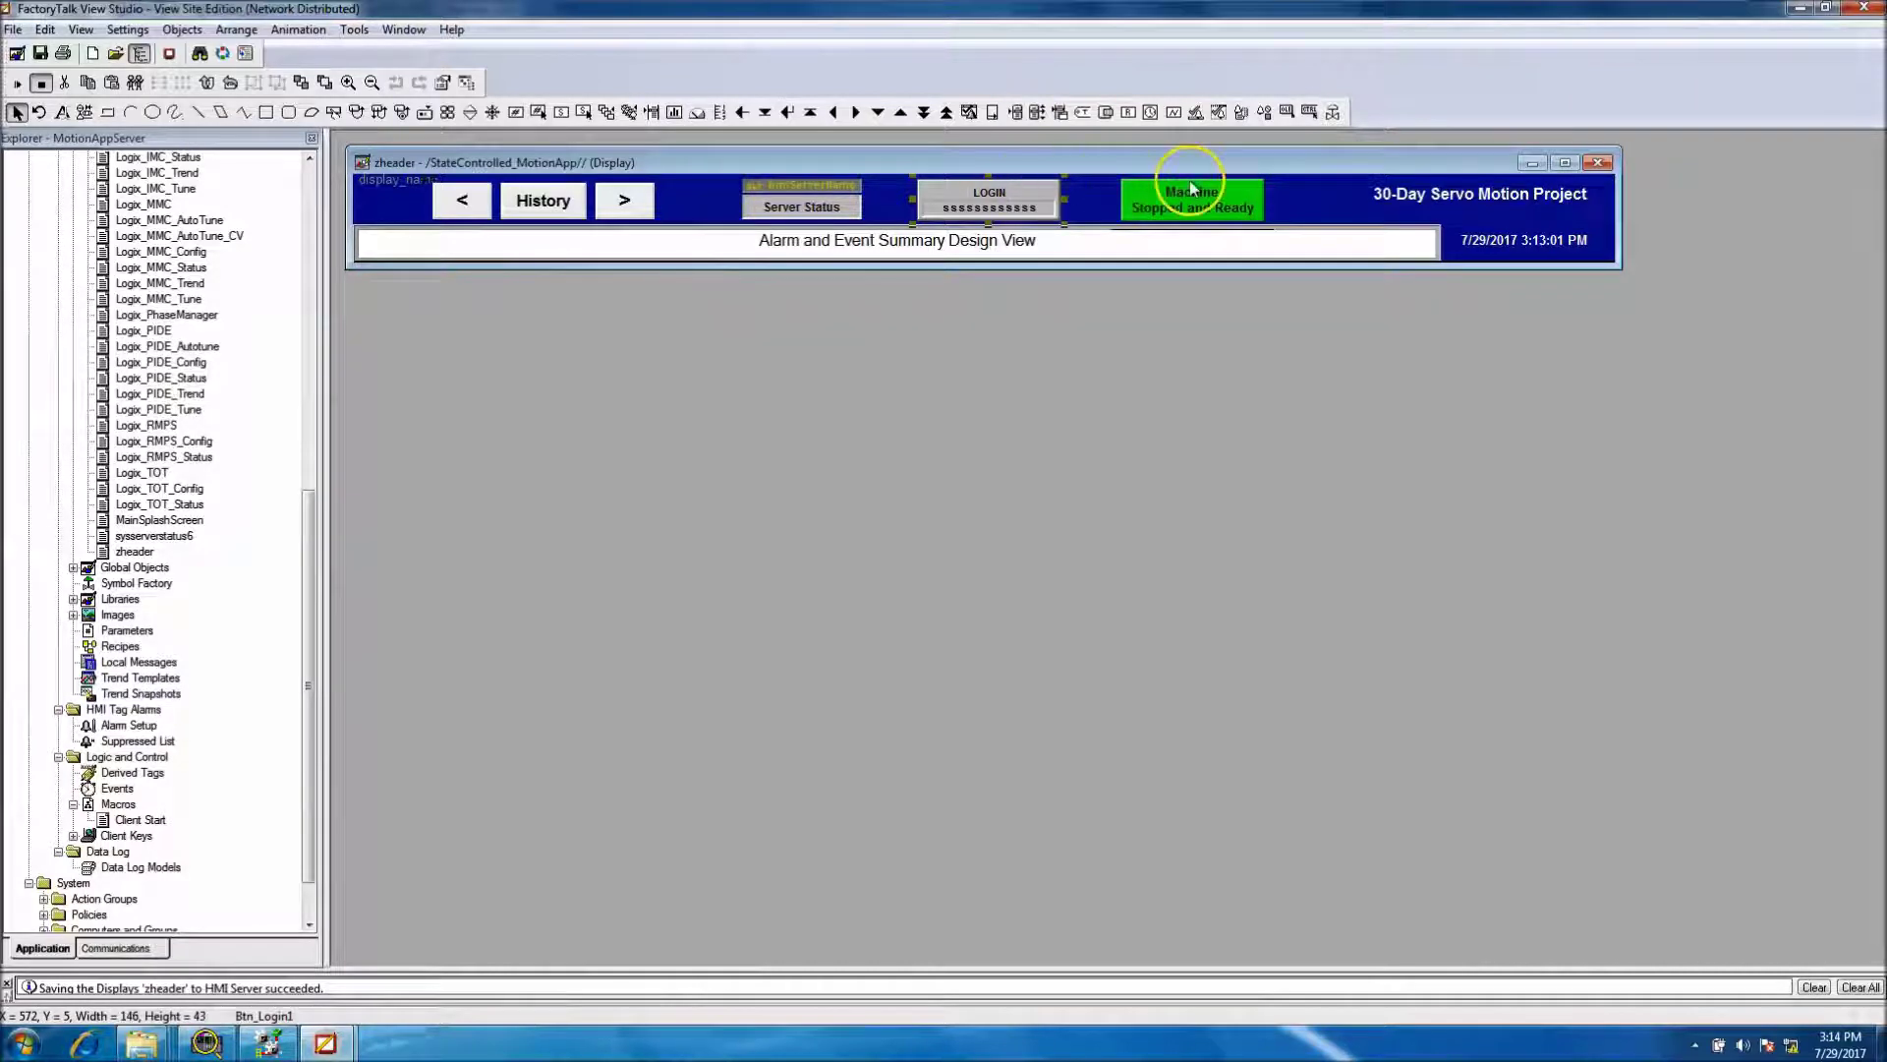
{"action": "left_click", "coordinate": [1600, 164]}
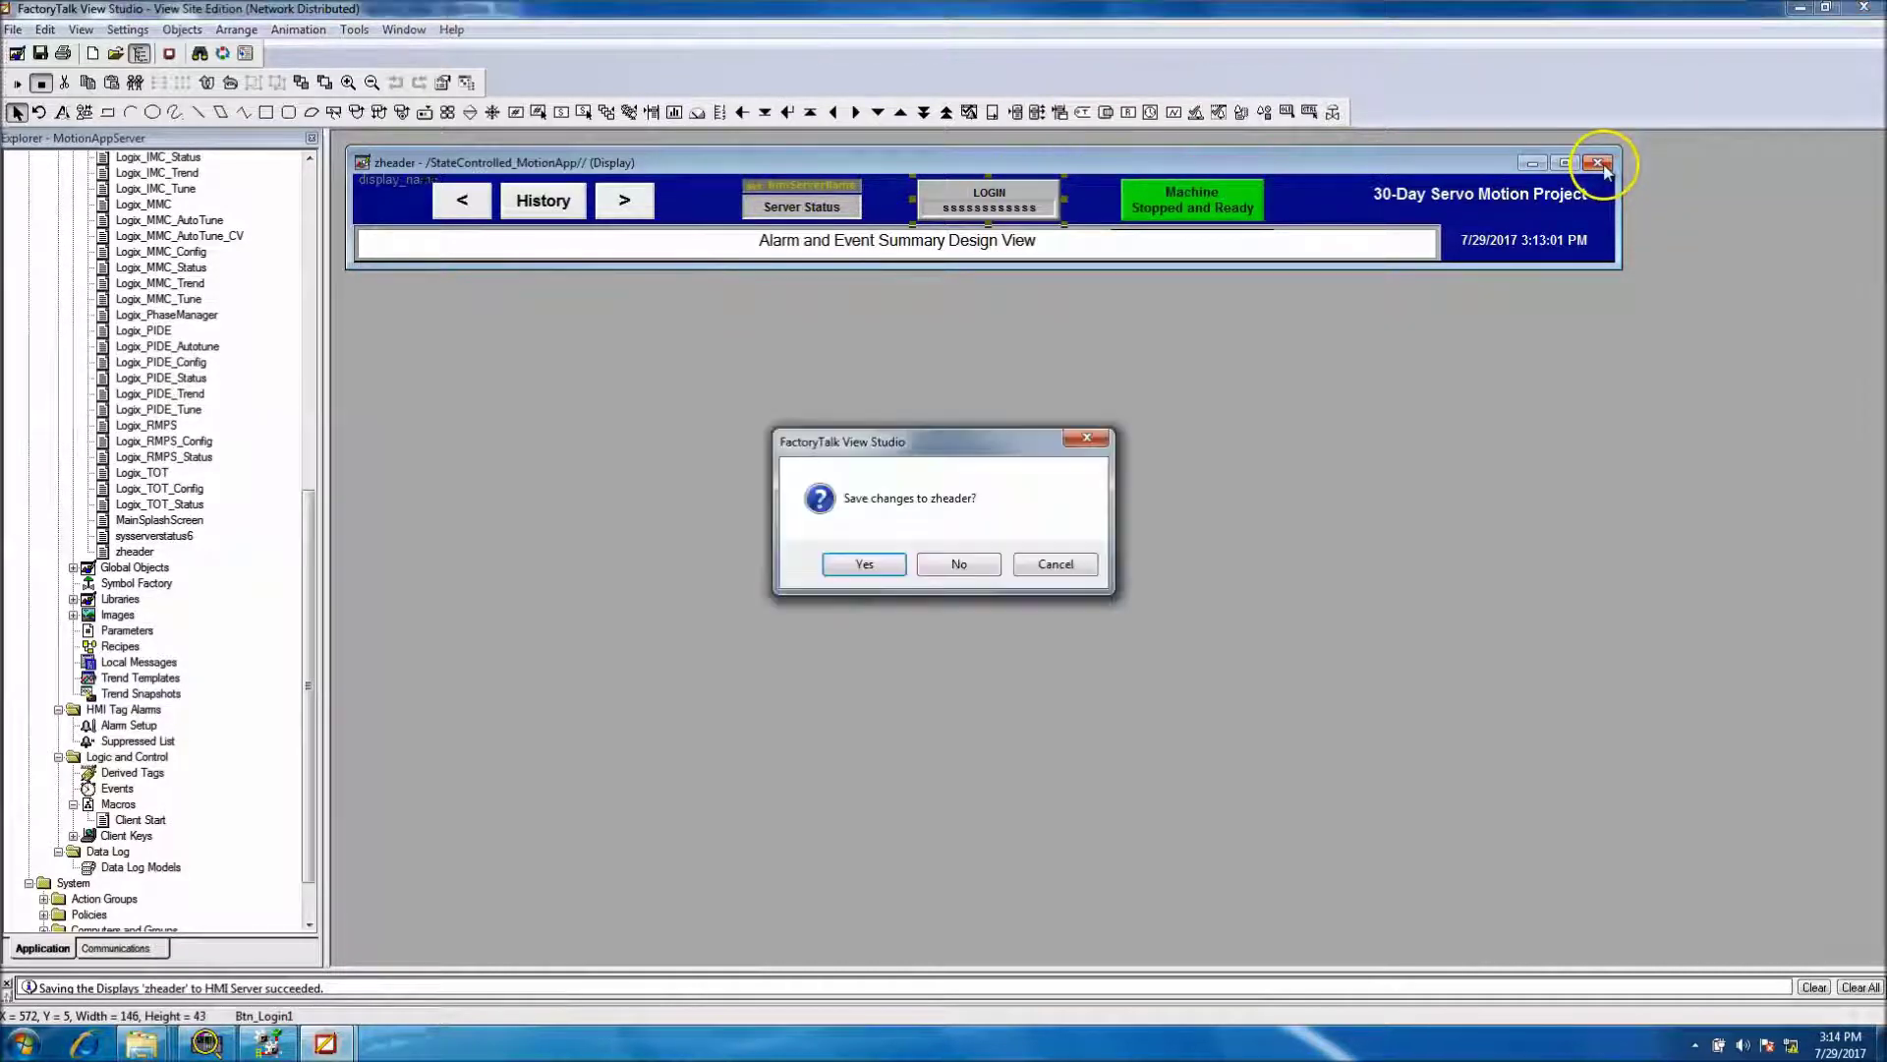
{"action": "left_click", "coordinate": [851, 566]}
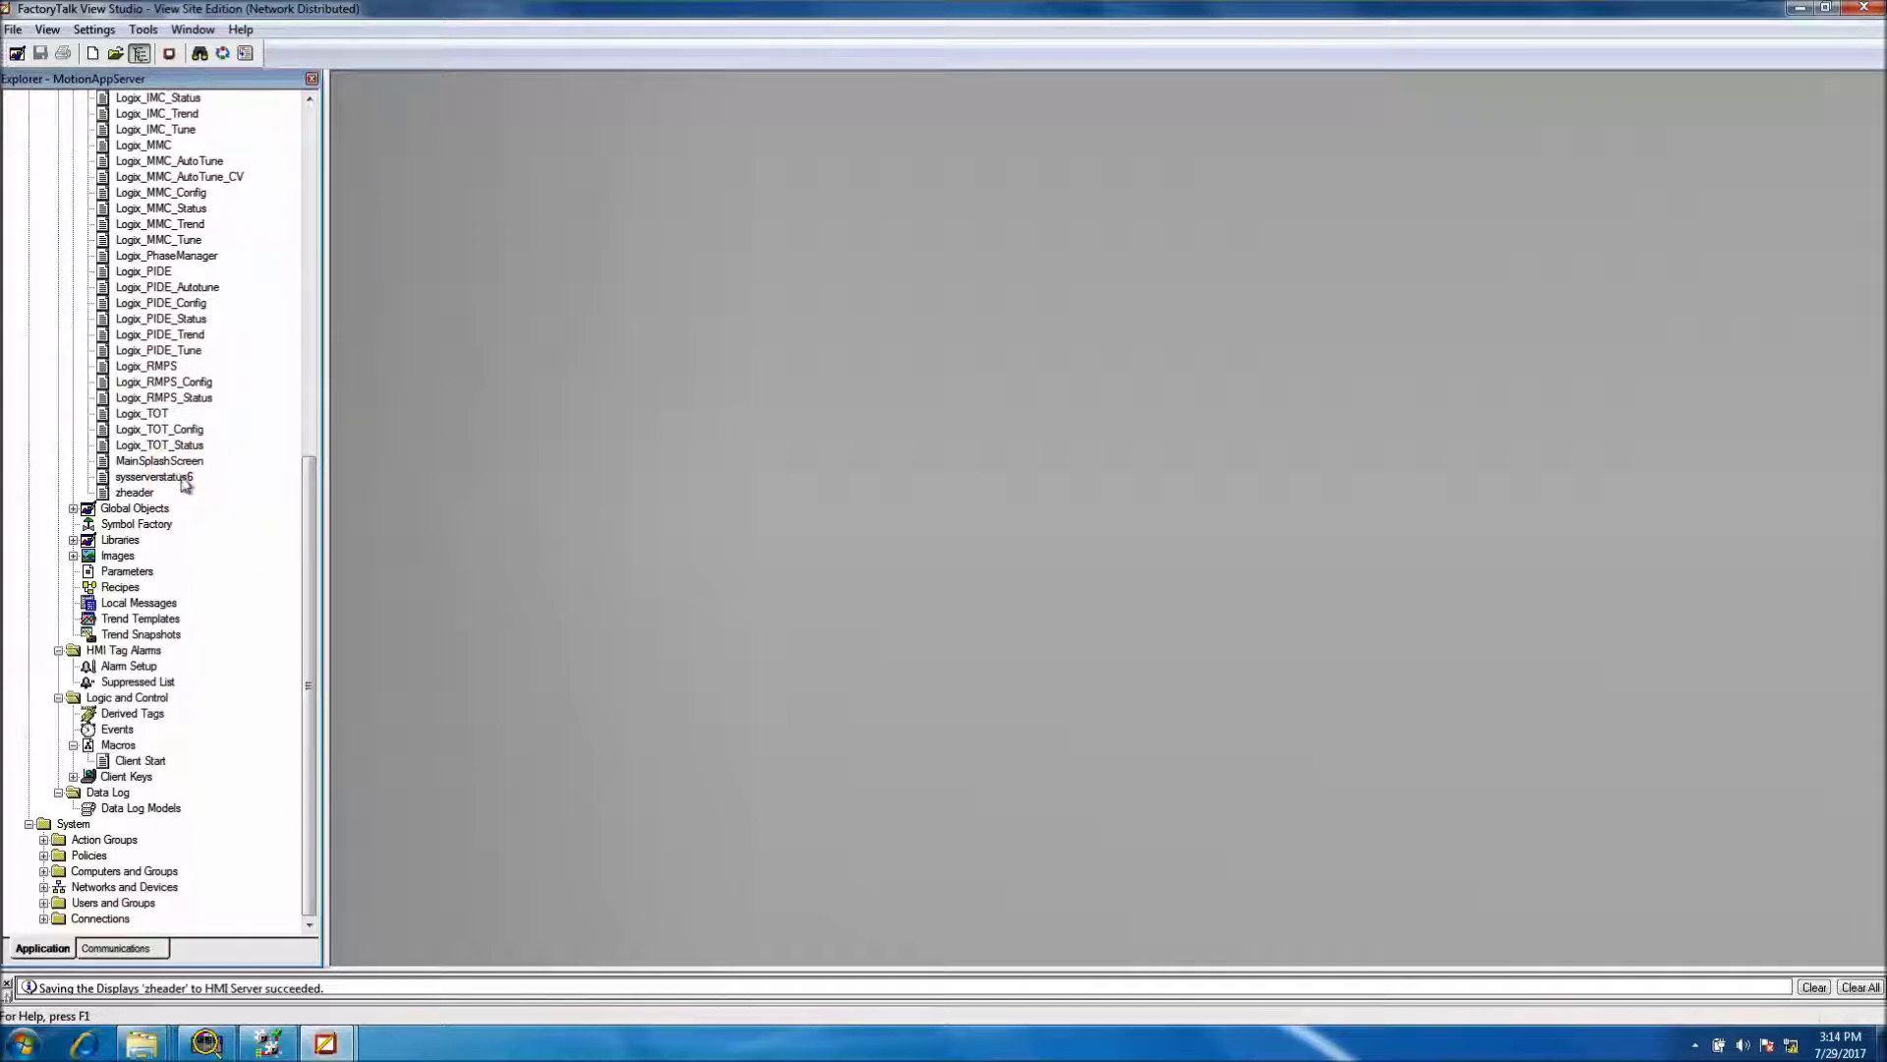
{"action": "mouse_move", "coordinate": [311, 532]}
{"action": "left_mouse_down"}
{"action": "mouse_move", "coordinate": [324, 219]}
{"action": "mouse_move", "coordinate": [315, 498]}
{"action": "left_mouse_up"}
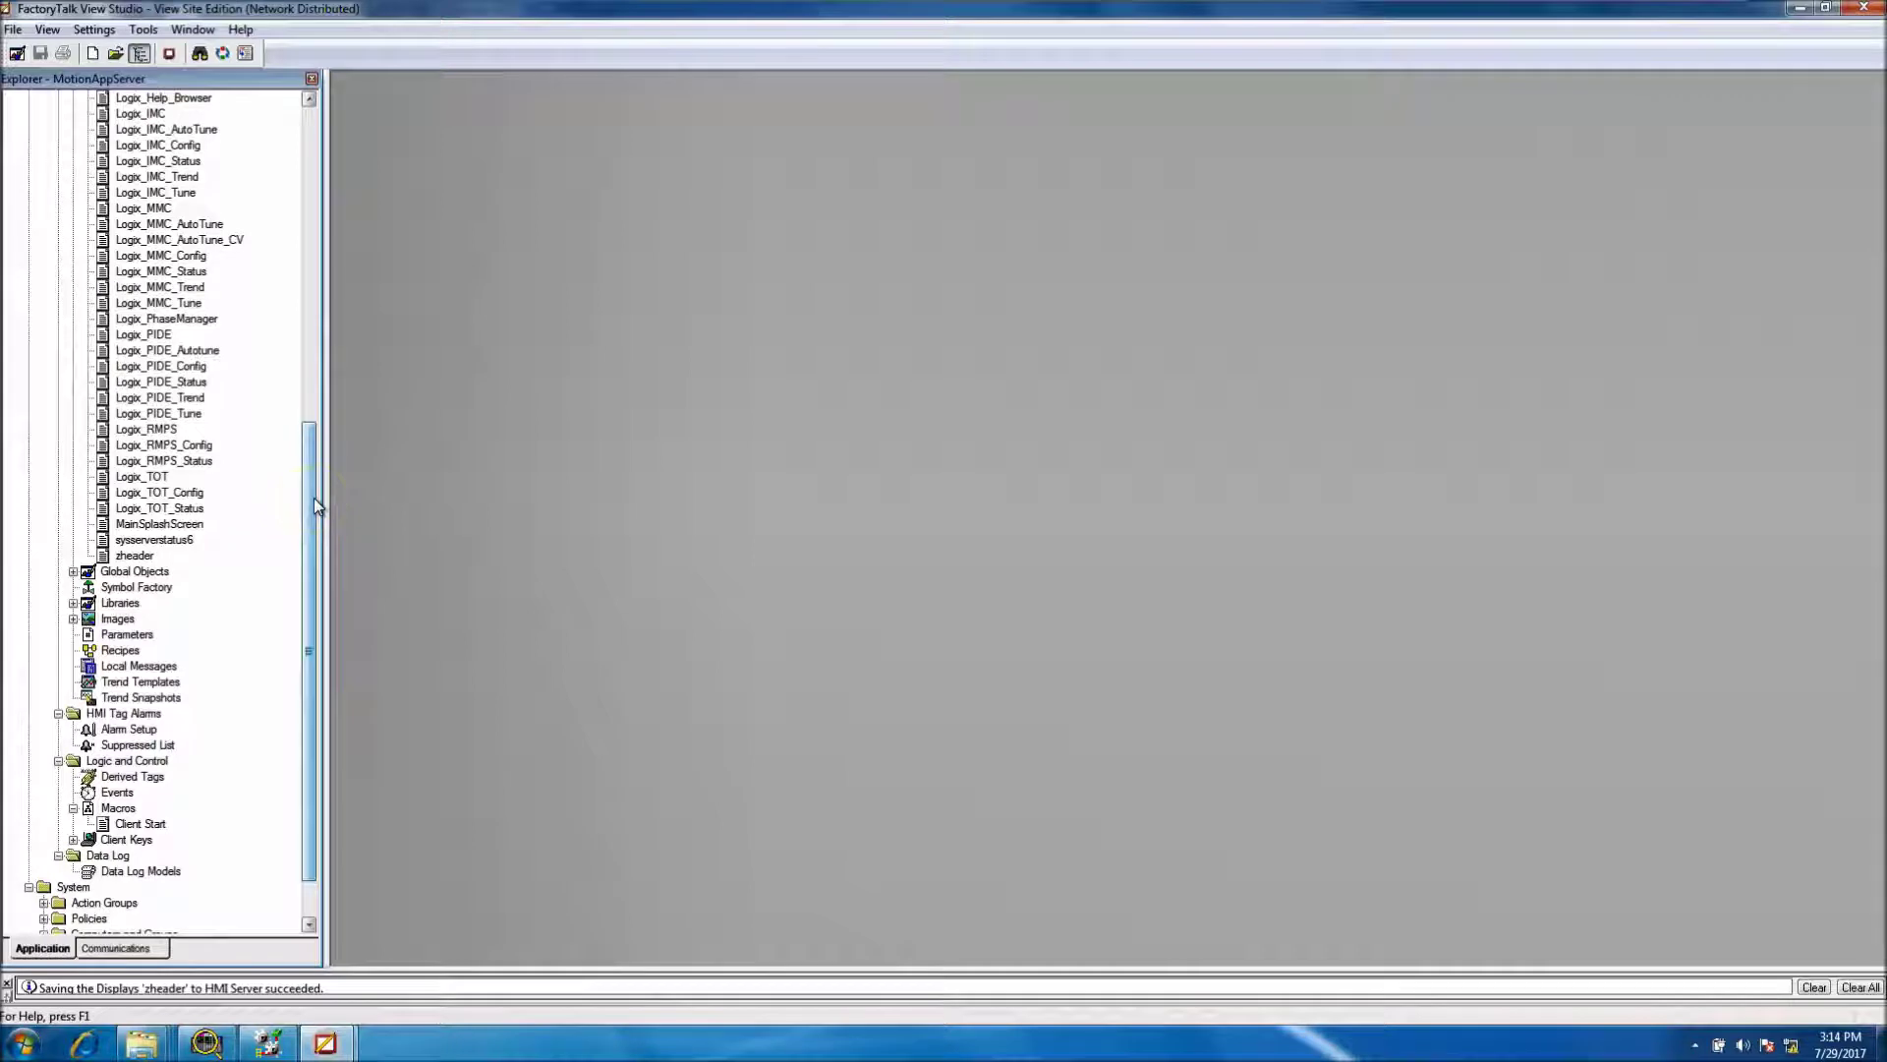